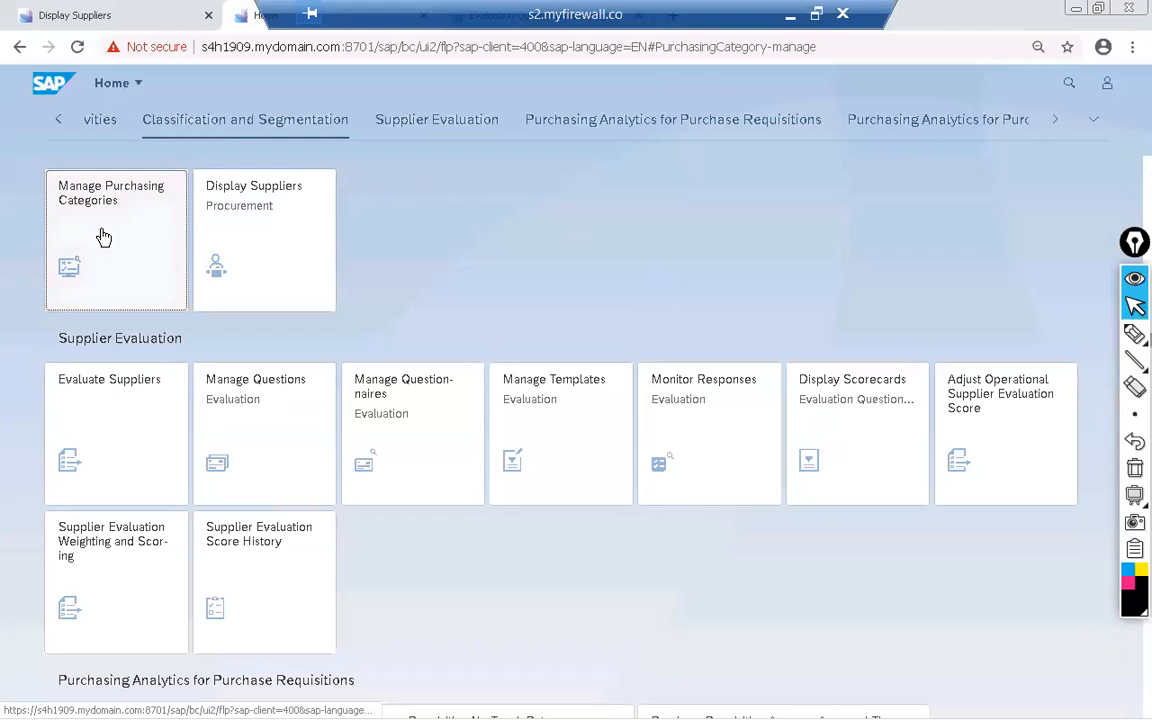
# Start a new purchasing category in Manage Purchasing Categories and name it SG02_CATEGORY
pyautogui.click(106, 235)
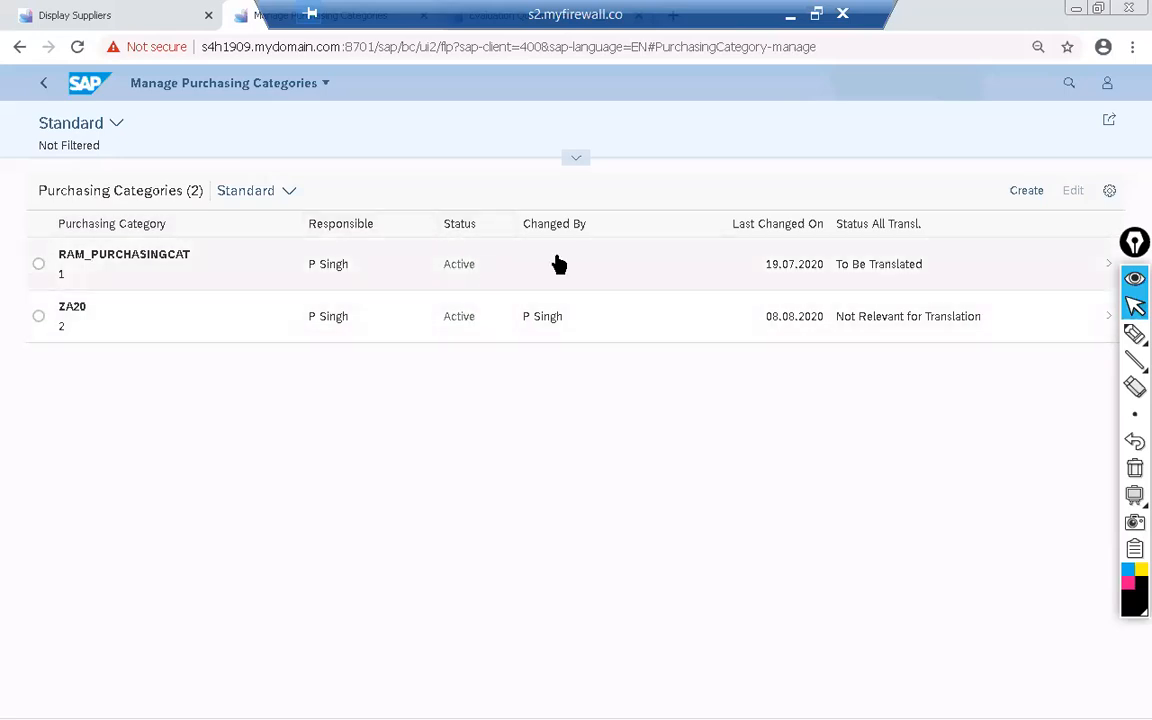
pyautogui.click(1030, 193)
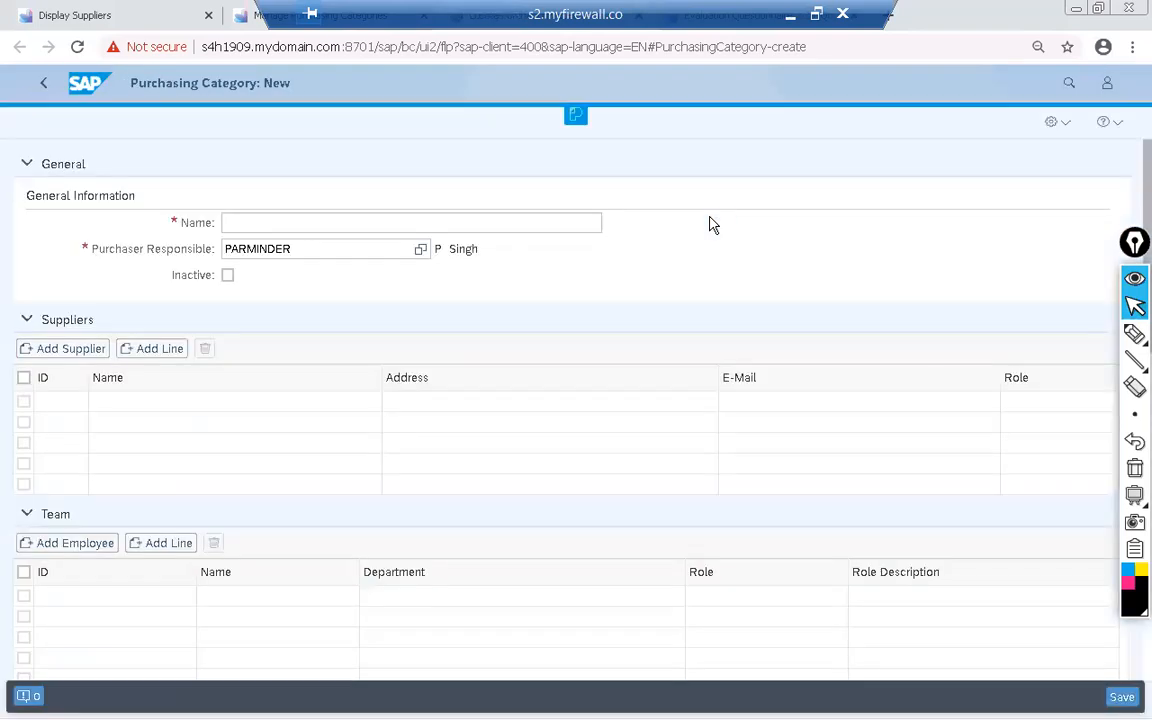
pyautogui.click(313, 224)
pyautogui.click(313, 224)
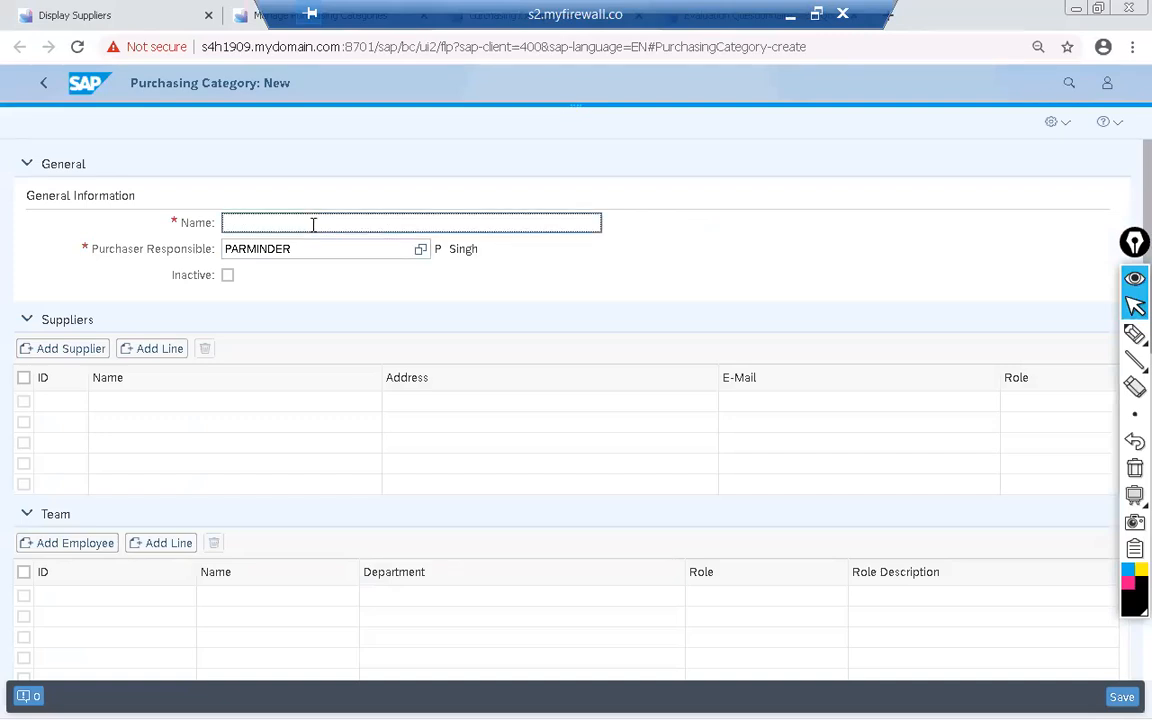
pyautogui.write('s')
pyautogui.press('BackSpace')
pyautogui.write('SG02_CATEGORY')
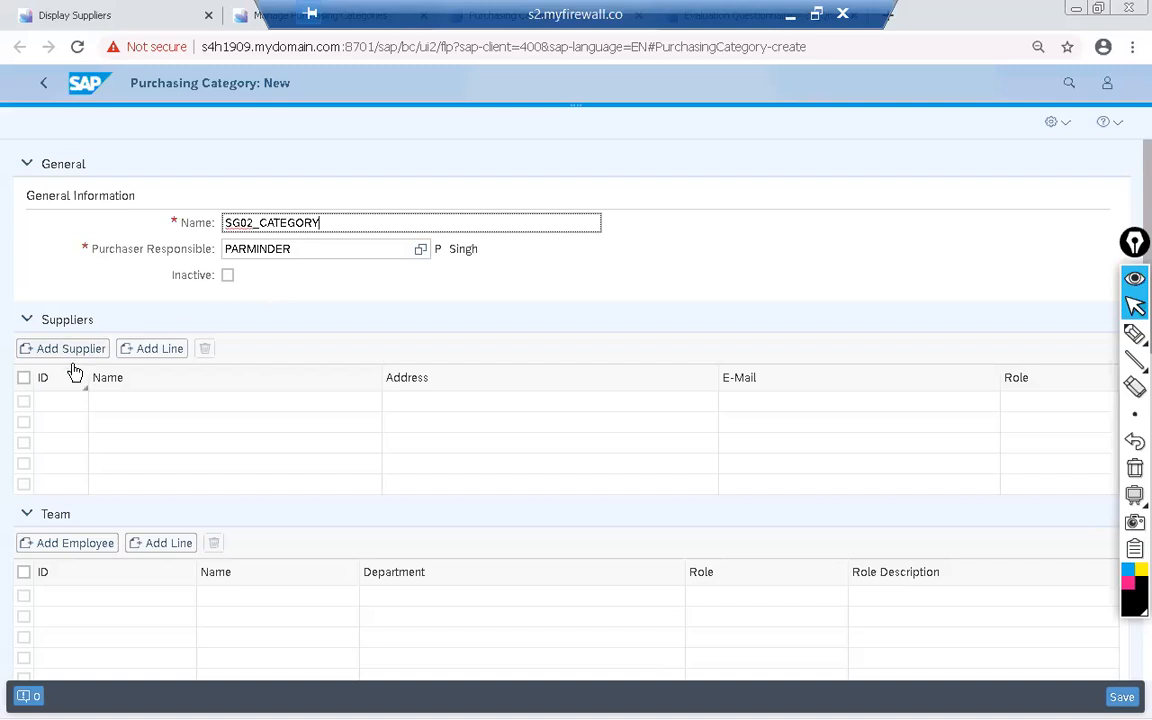
# Look up all users available as purchaser responsible, then close the lookup without selecting one
pyautogui.click(312, 250)
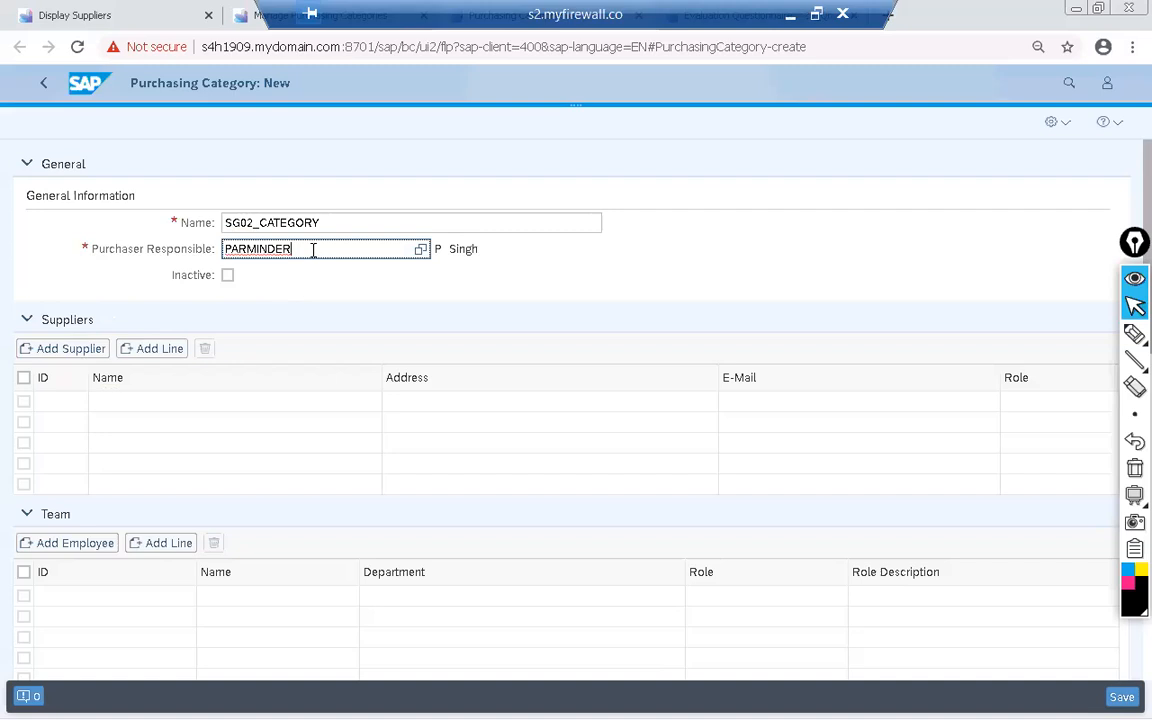
pyautogui.click(421, 250)
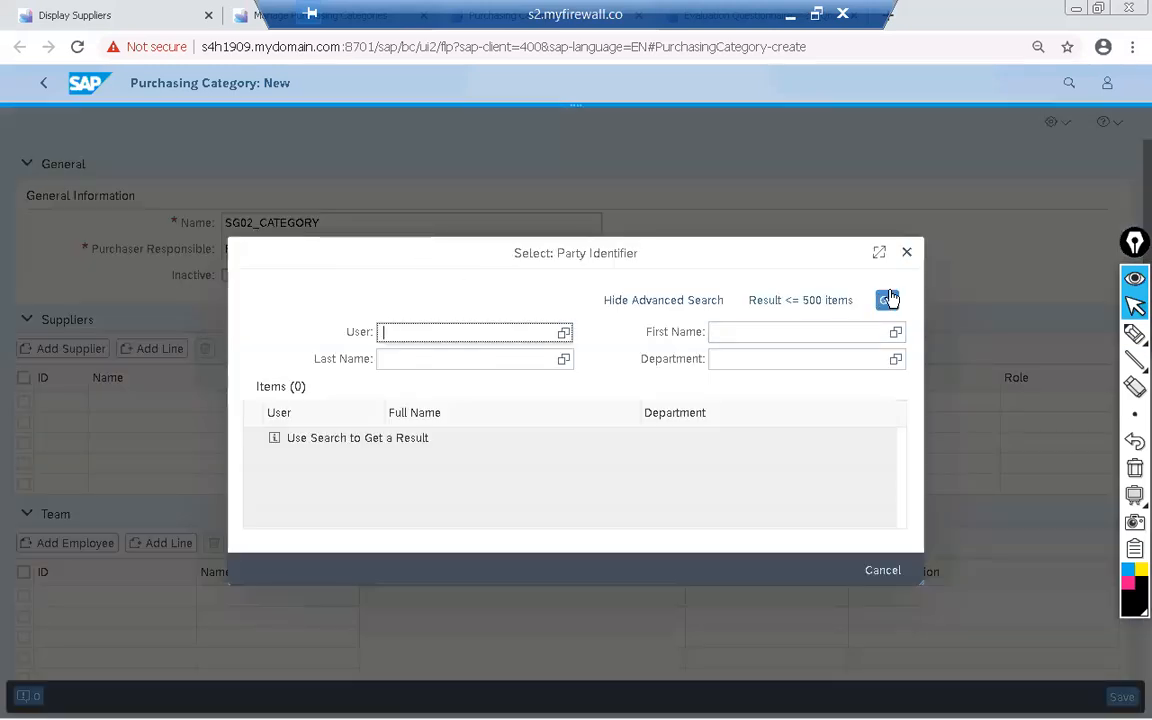
pyautogui.click(887, 300)
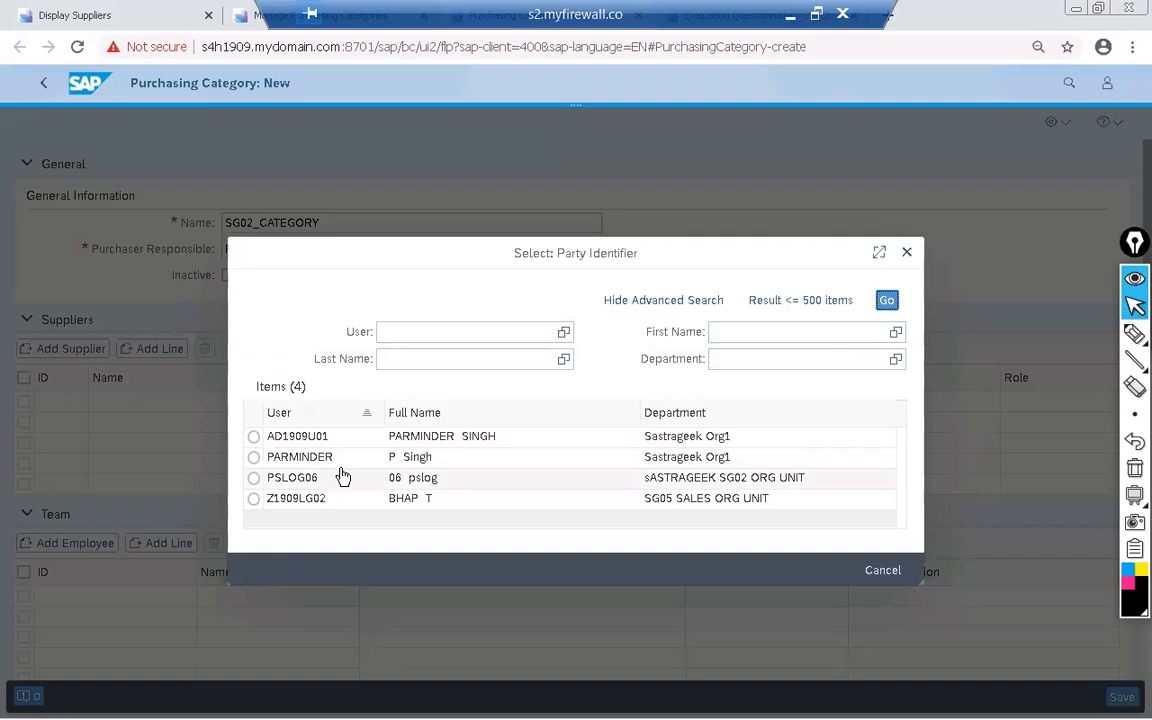
pyautogui.click(906, 256)
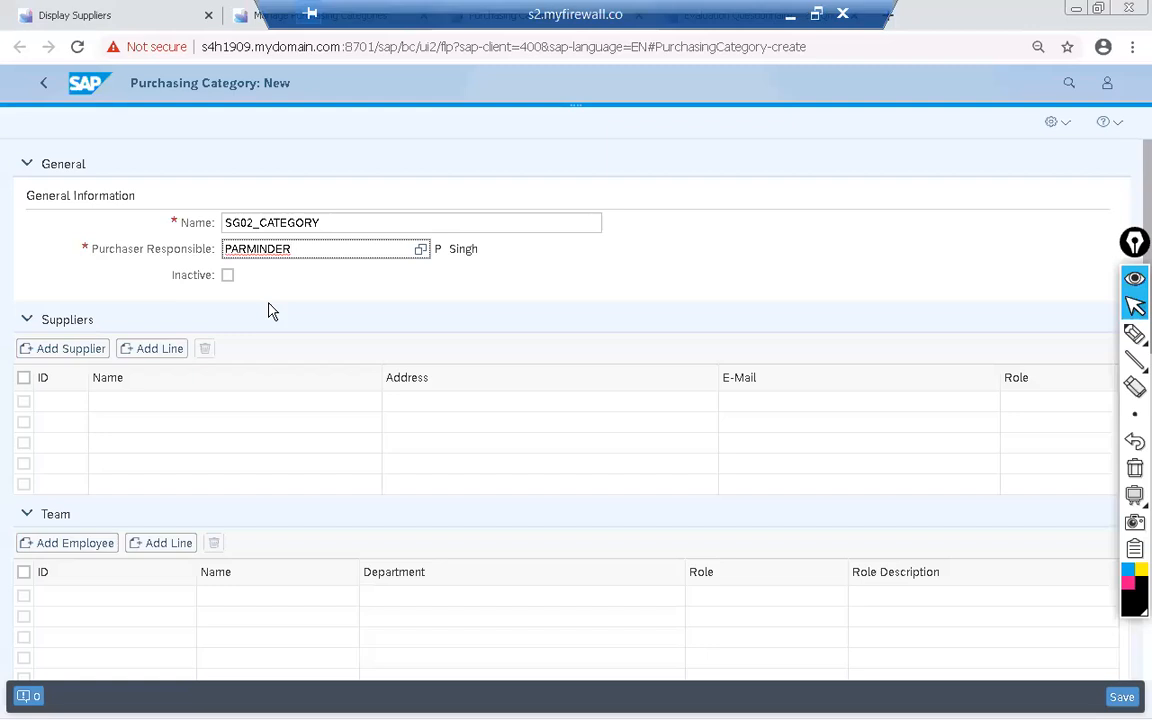
# Search for suppliers to add to the category by a name starting with the *SG pattern
pyautogui.click(55, 358)
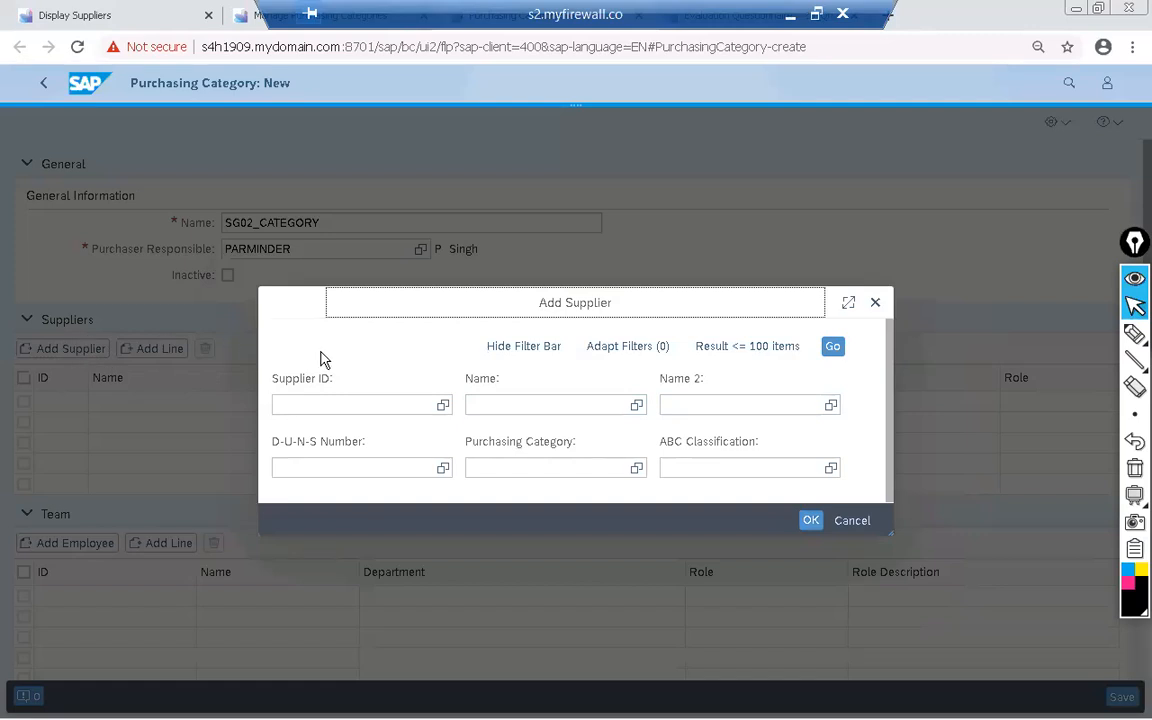
pyautogui.click(520, 410)
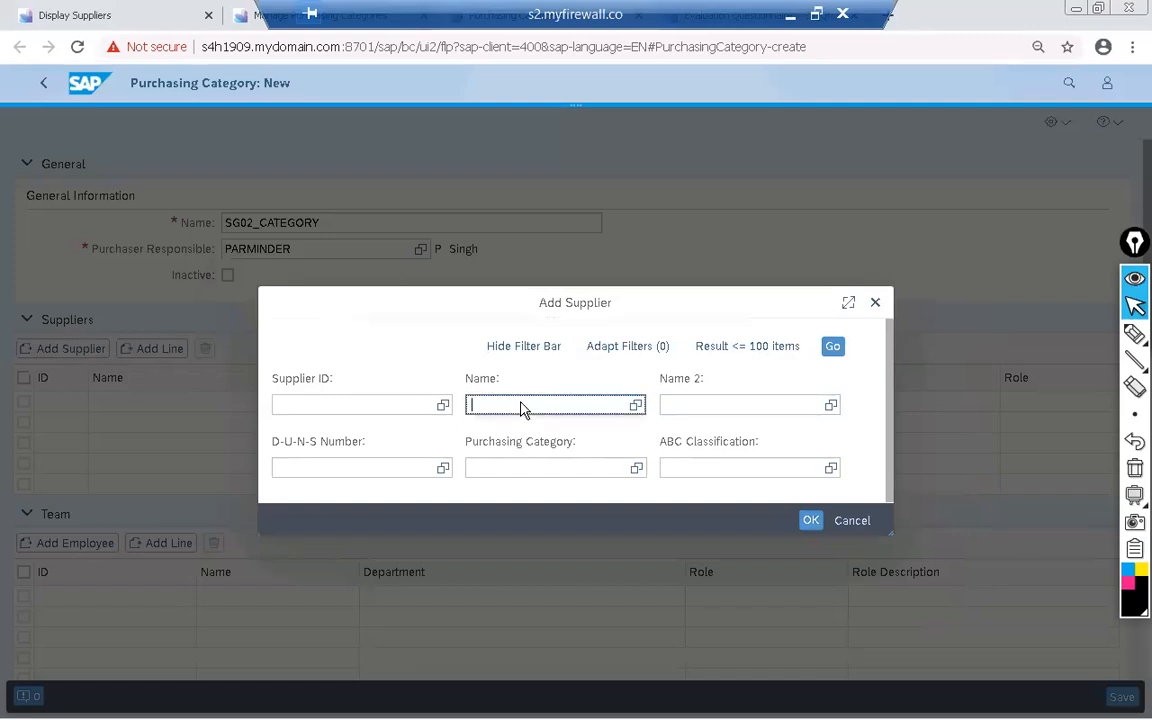
pyautogui.write('*SG0')
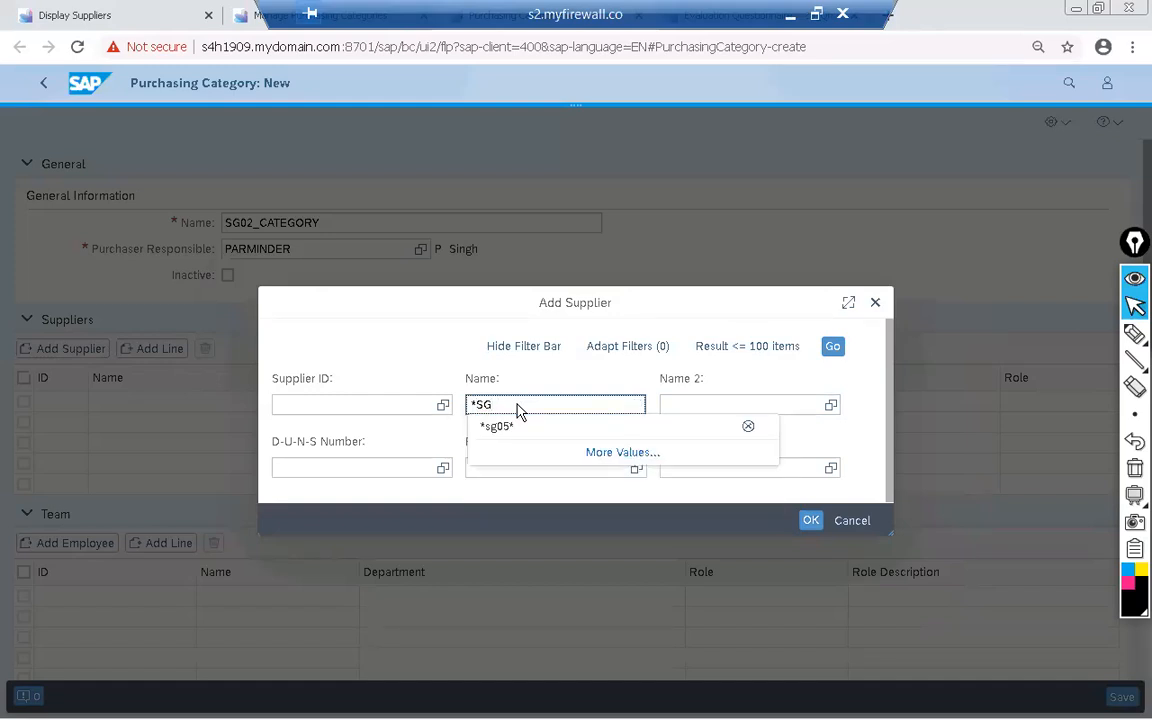
pyautogui.press('Return')
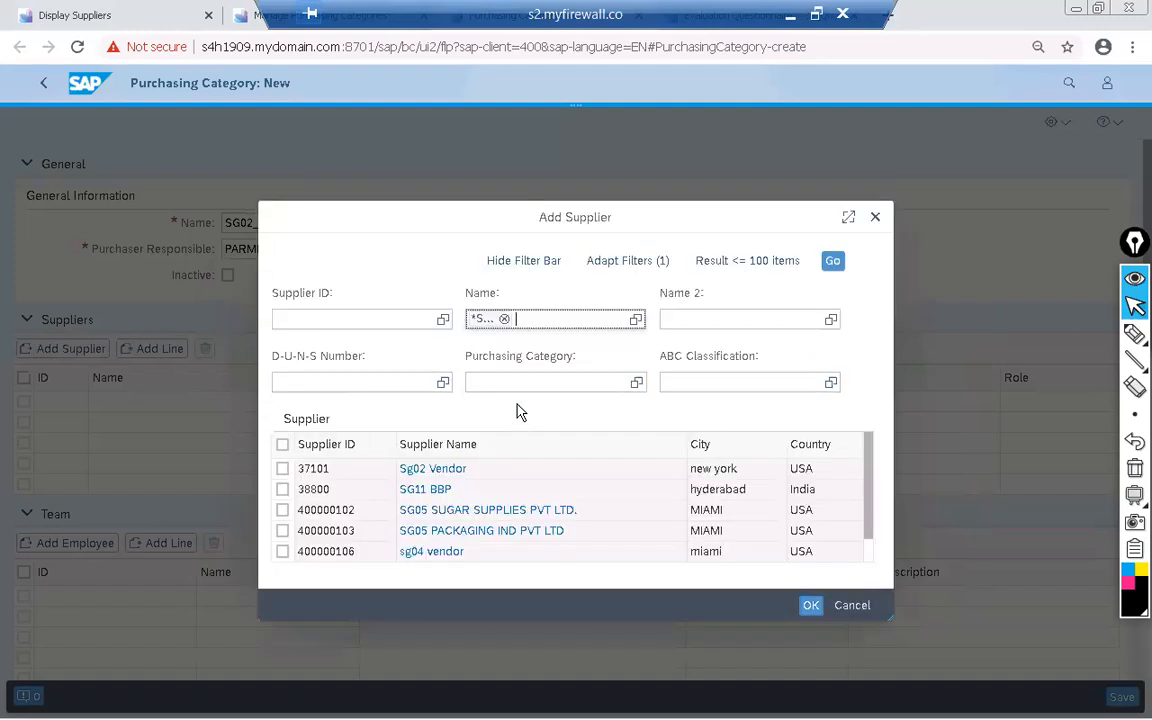
# Select Sg02 Vendor, SG11 BBP, sg04 vendor and sg04 vendor 2 and add them to the category's suppliers
pyautogui.click(284, 470)
pyautogui.click(282, 497)
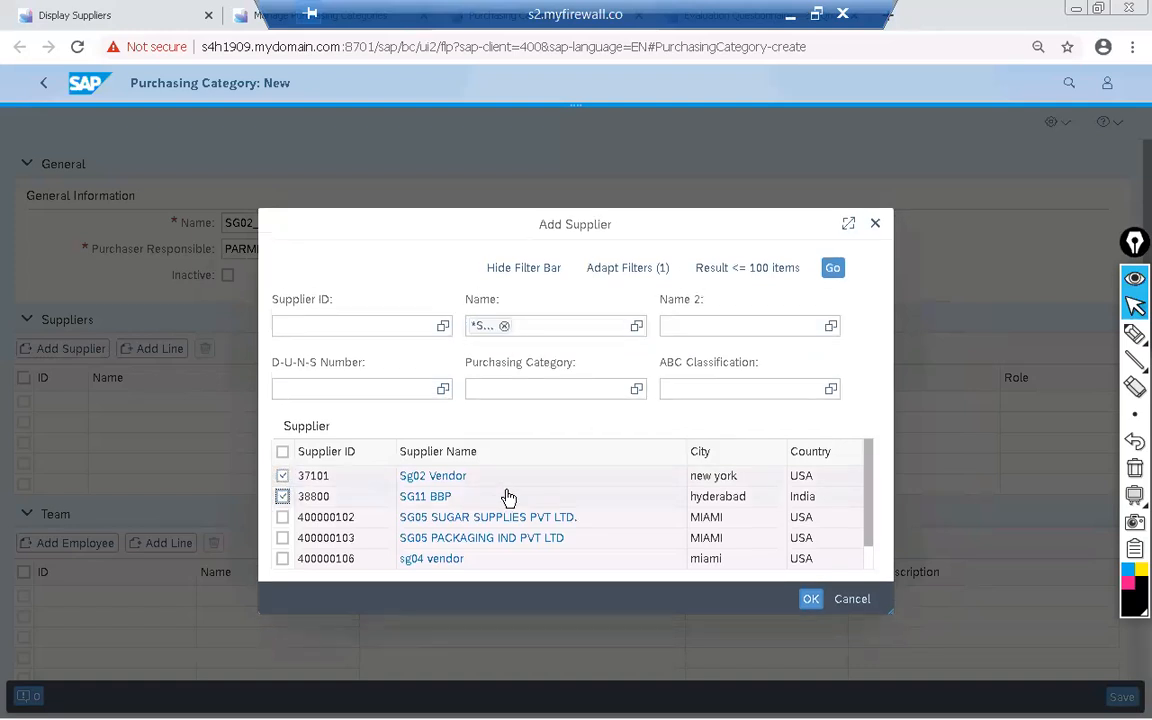
pyautogui.scroll(-1, 509, 496)
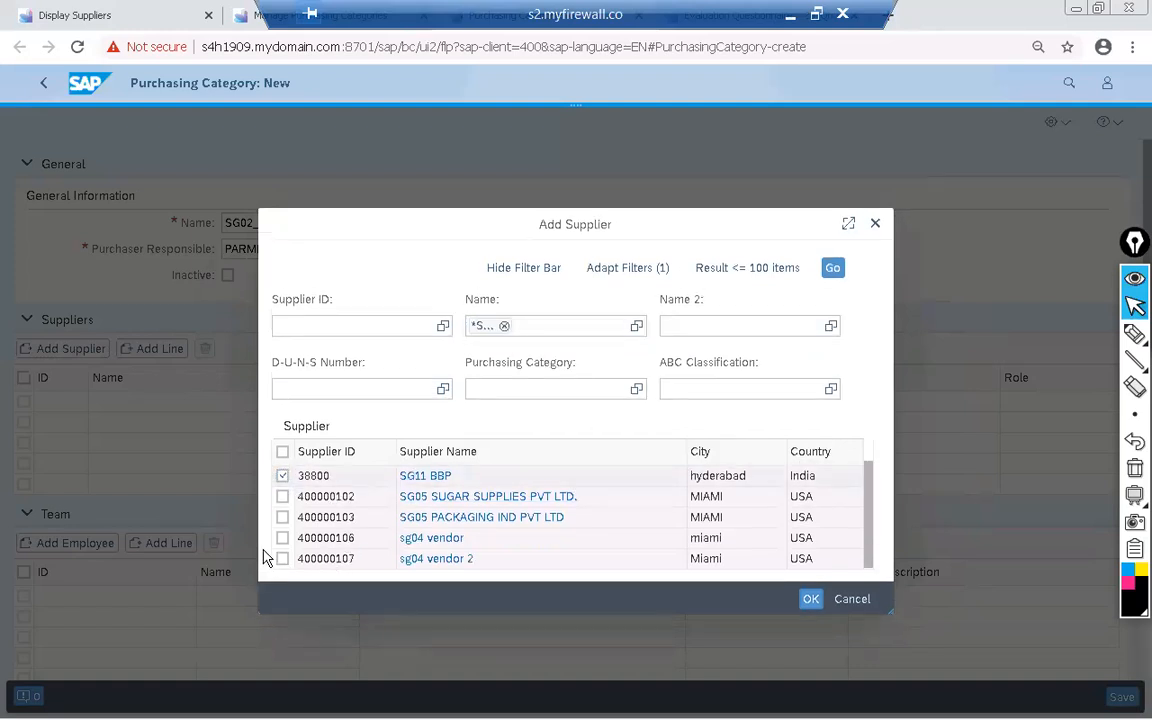
pyautogui.click(282, 538)
pyautogui.click(282, 559)
pyautogui.moveTo(870, 555); pyautogui.dragTo(870, 492)
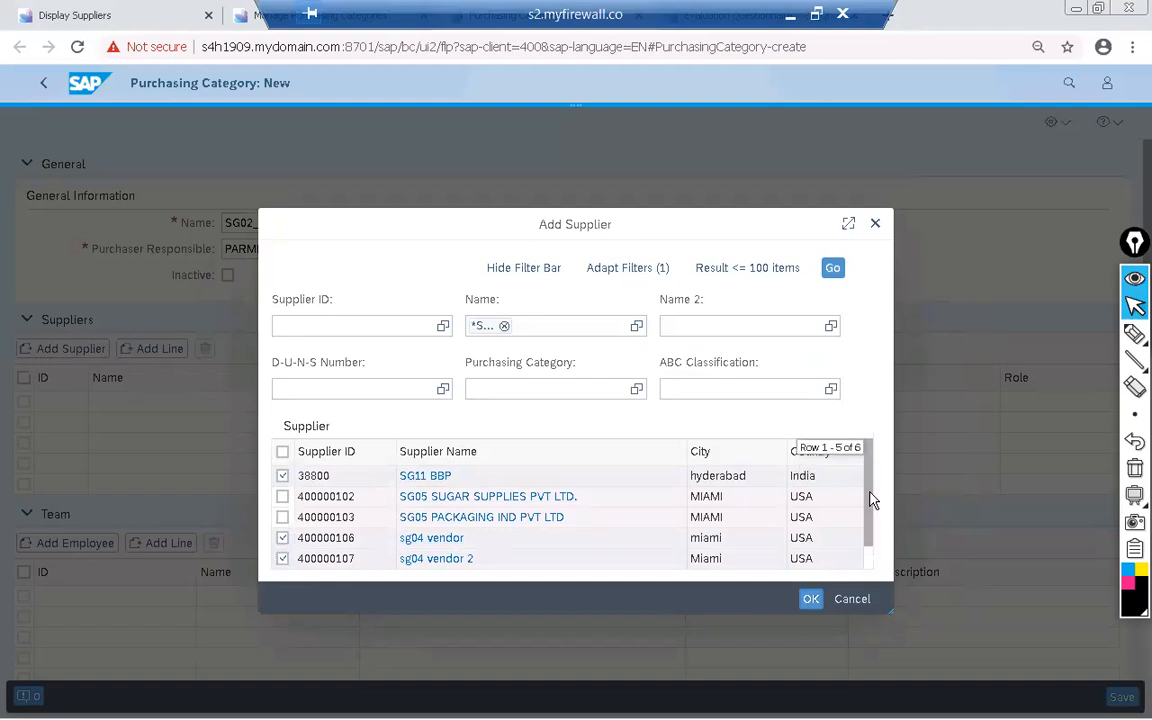
pyautogui.scroll(1, 870, 450)
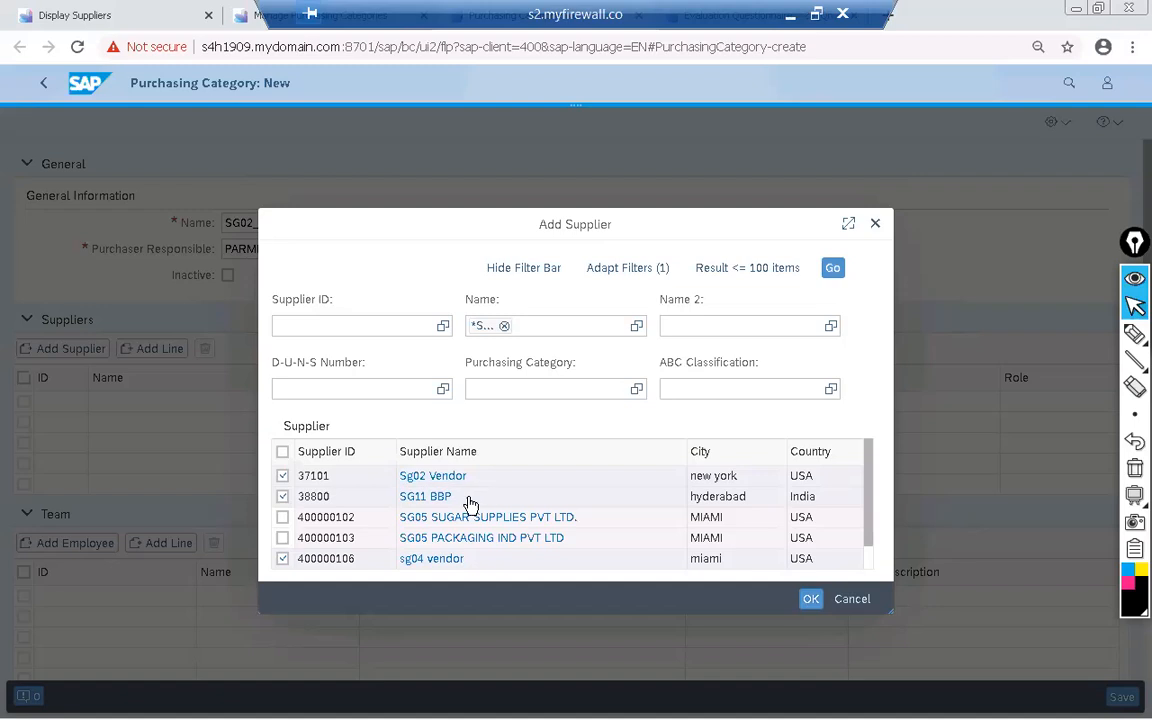
pyautogui.moveTo(869, 501); pyautogui.dragTo(870, 535)
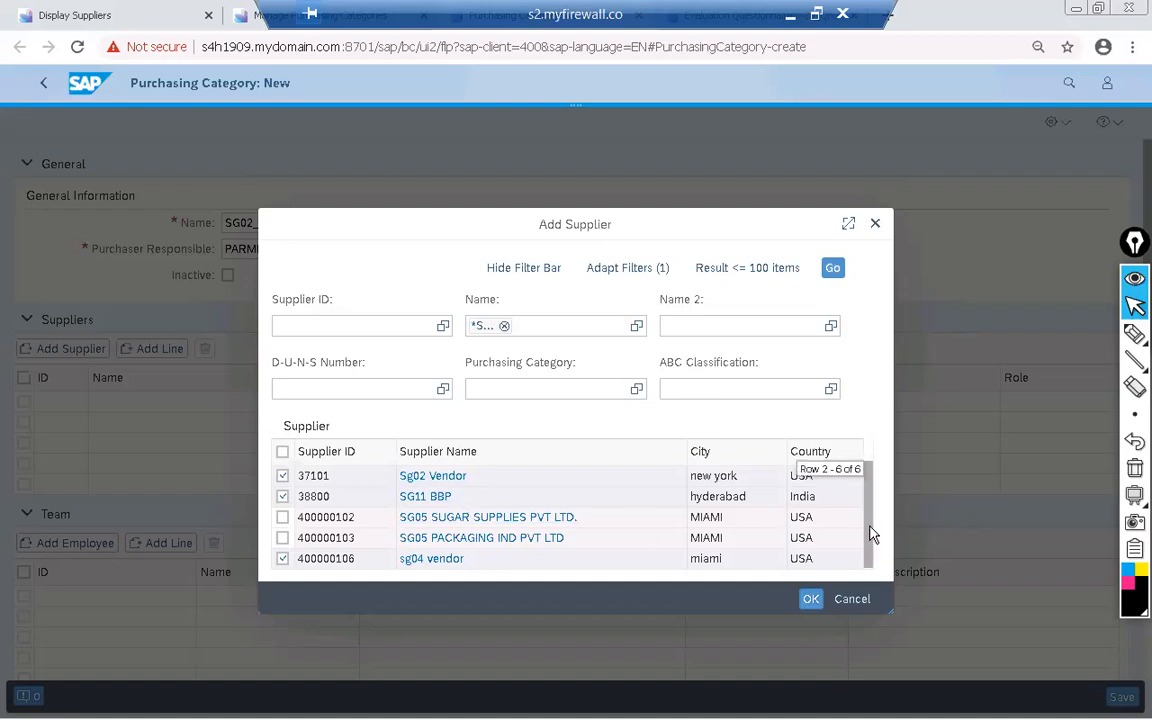
pyautogui.click(812, 600)
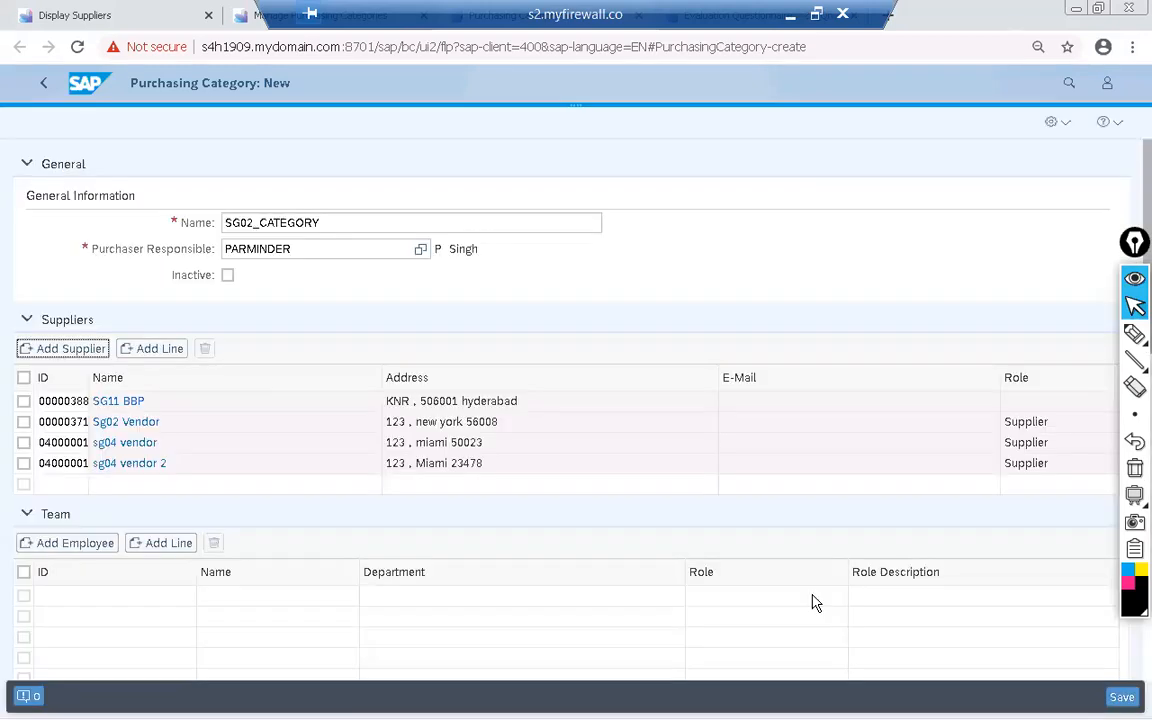
# Reopen the supplier search for the category and clear its name filter
pyautogui.click(93, 356)
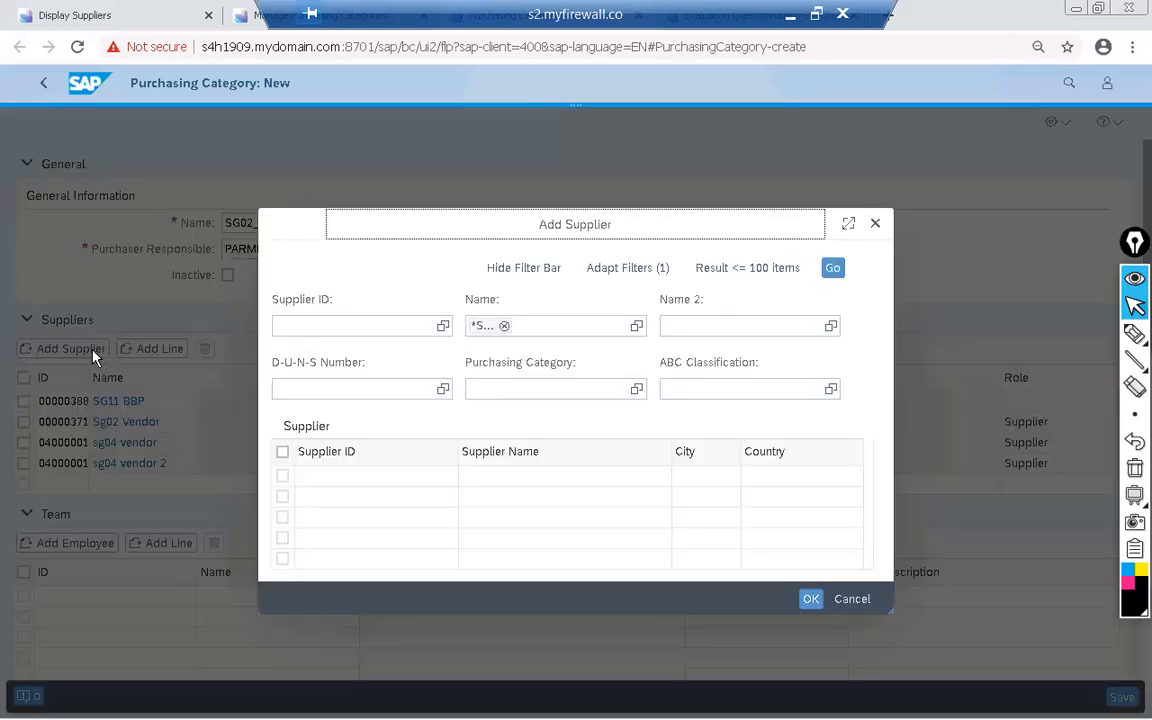
pyautogui.click(505, 327)
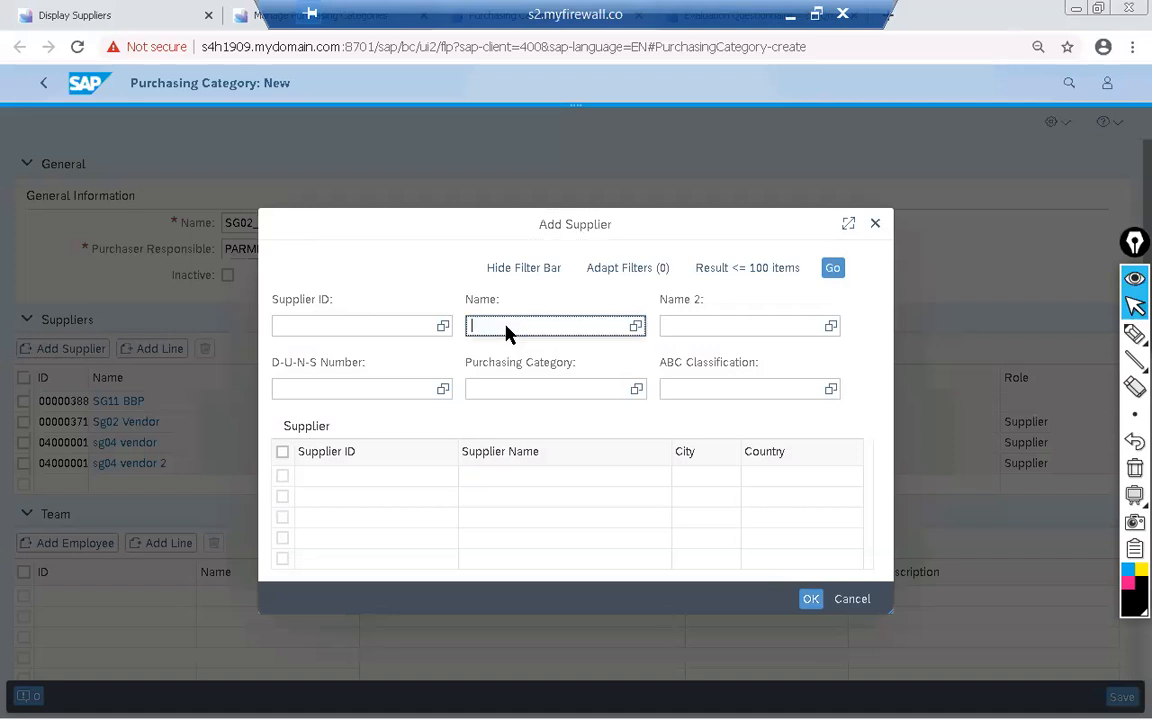
pyautogui.write('17*')
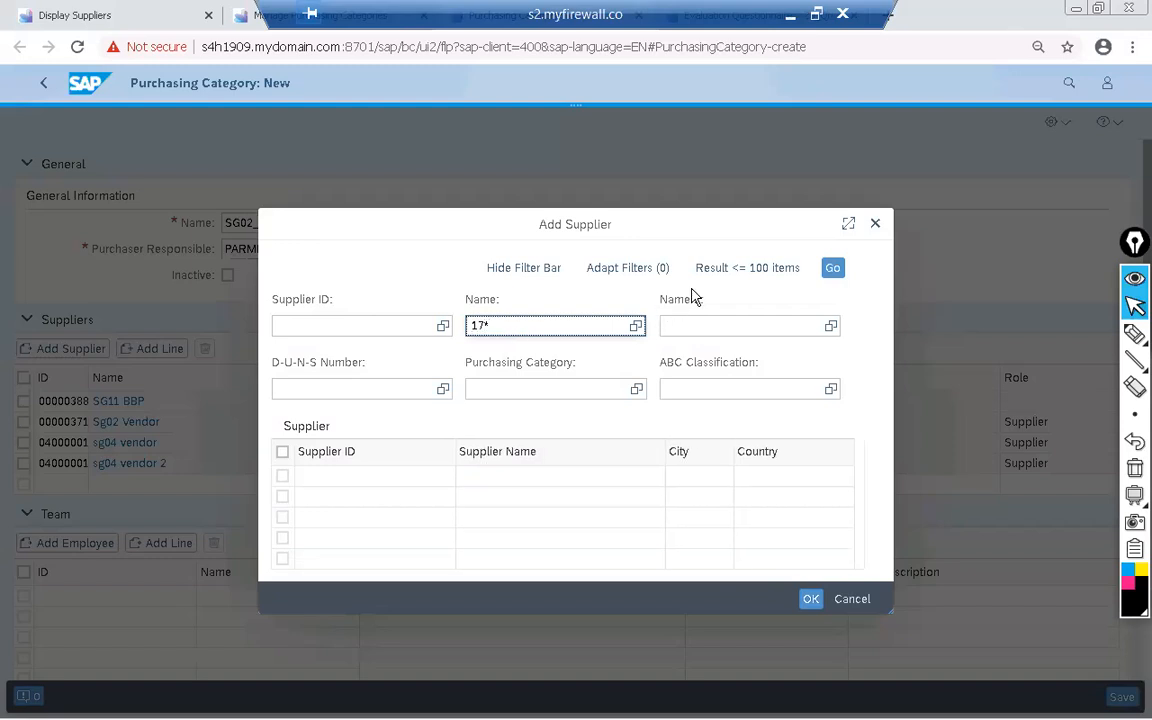
pyautogui.click(834, 268)
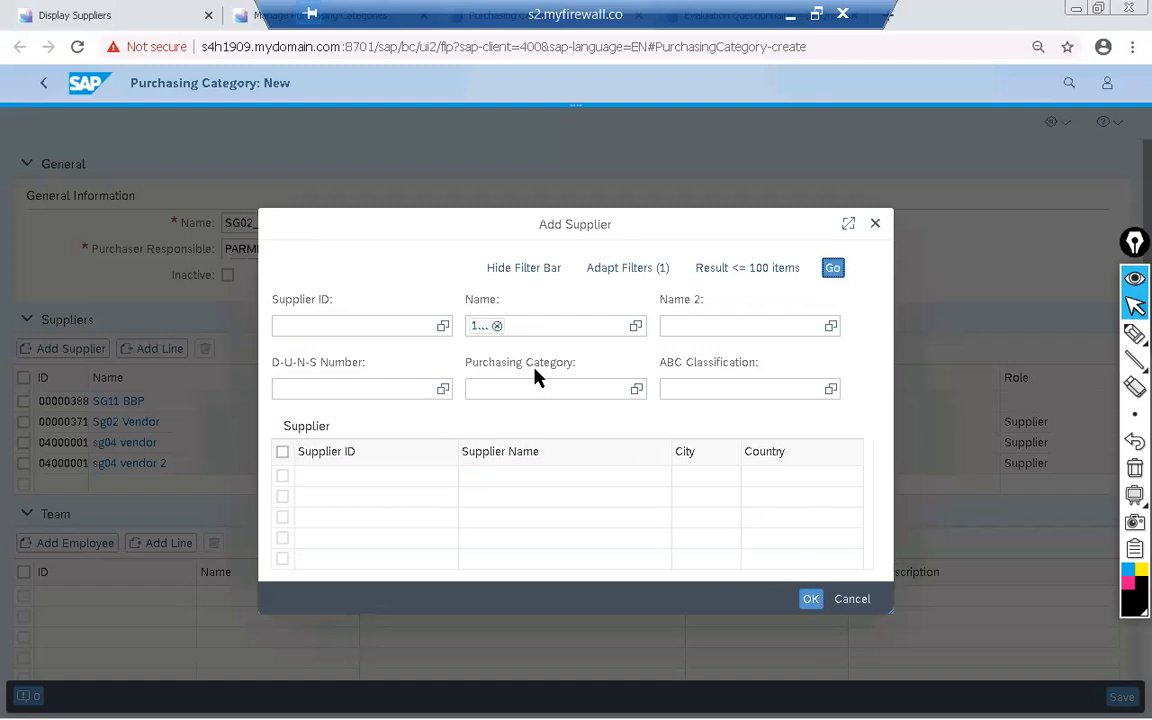
pyautogui.click(497, 328)
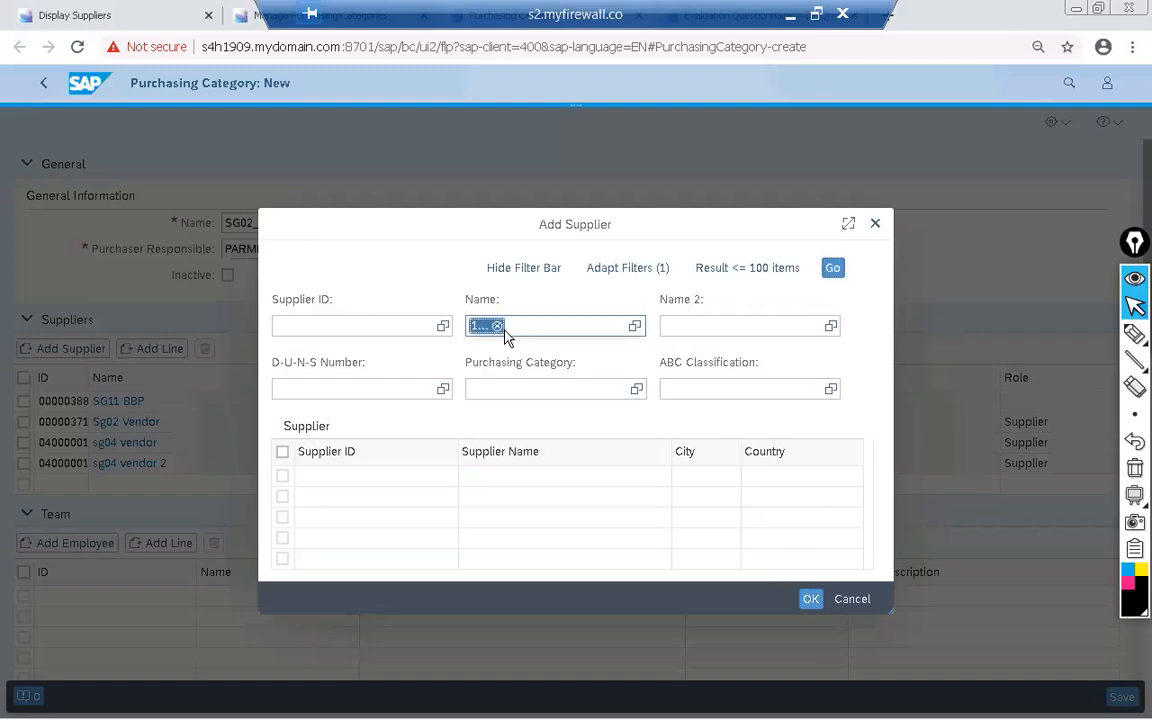
# Search for suppliers whose supplier ID matches 17*
pyautogui.click(324, 329)
pyautogui.write('17*')
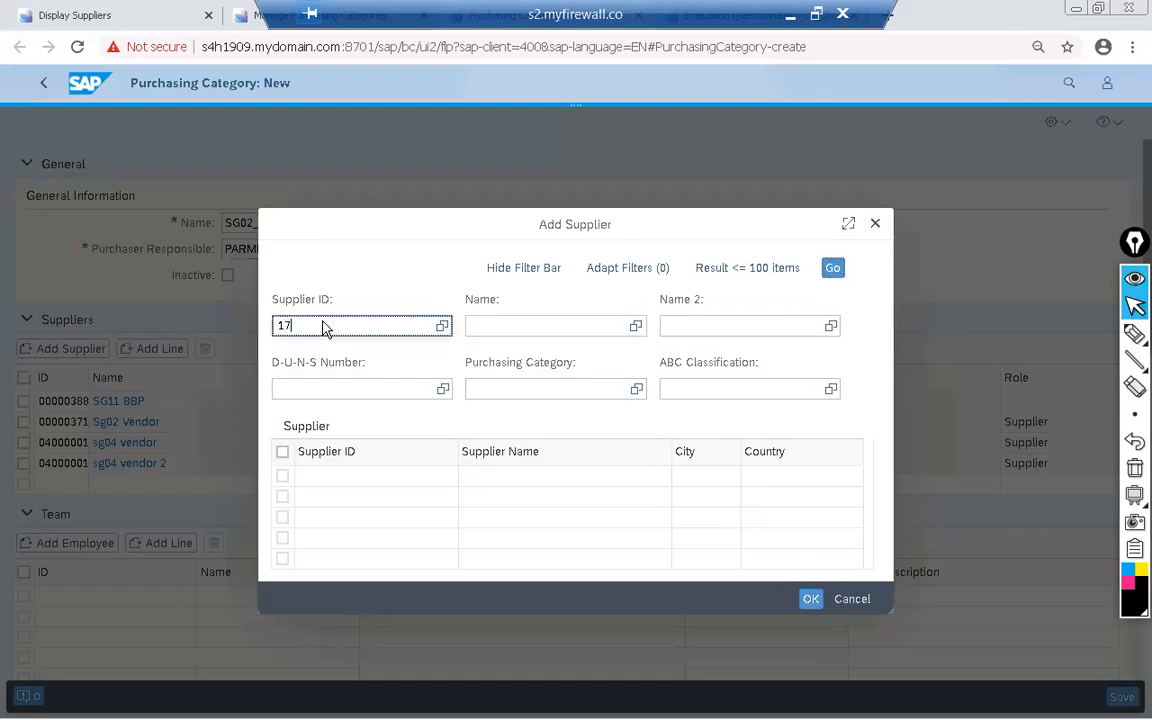
pyautogui.press('Return')
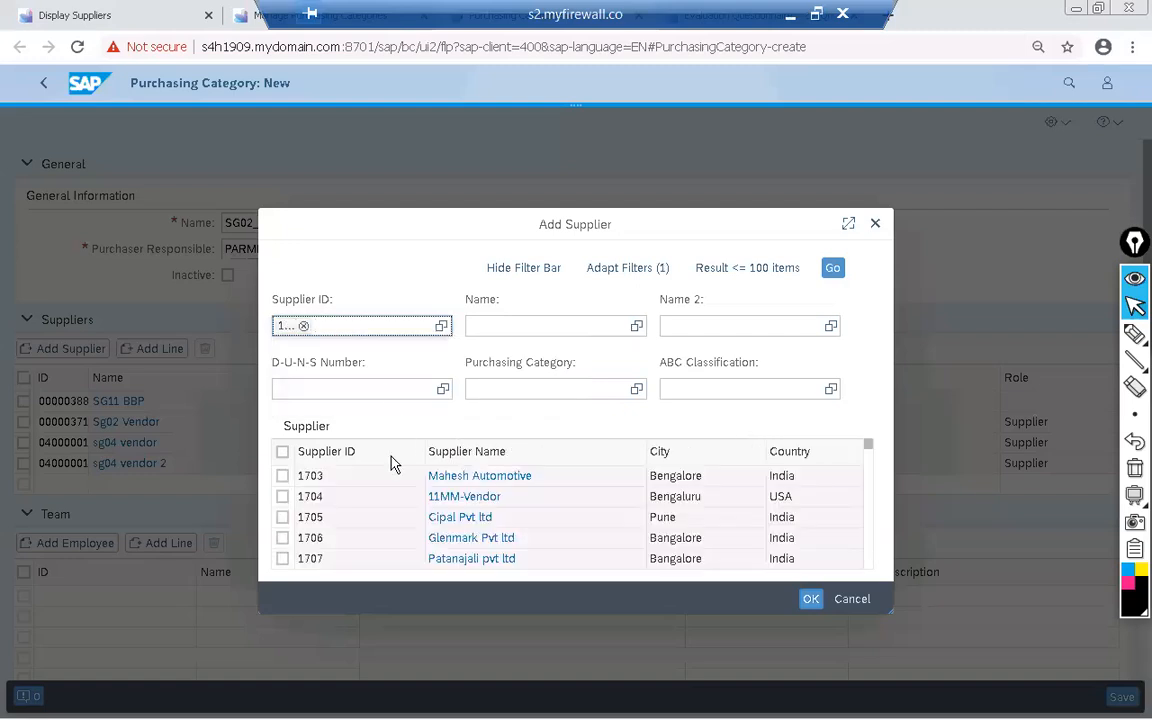
# Select Domestic US Supplier 1, 2, 3 (with ERS) and 6 (Returns), plus Domestic US Subcontractor A, in the search results
pyautogui.scroll(-2, 391, 463)
pyautogui.scroll(-4, 391, 463)
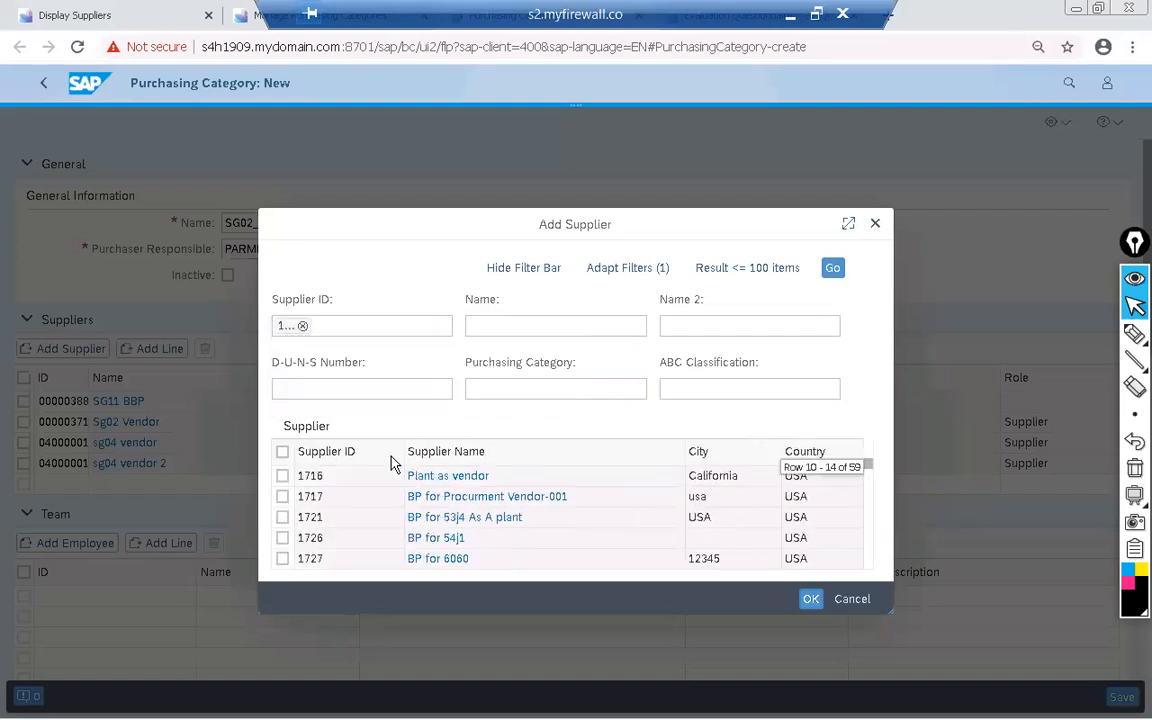
pyautogui.scroll(-2, 391, 463)
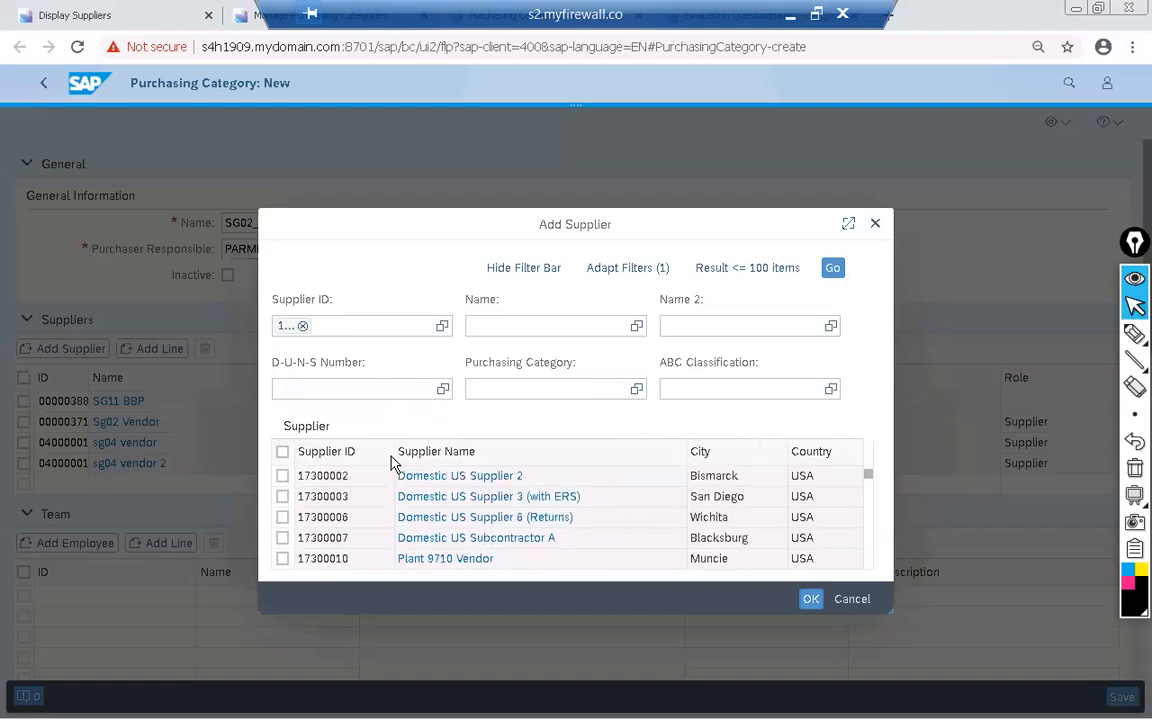
pyautogui.scroll(1, 300, 498)
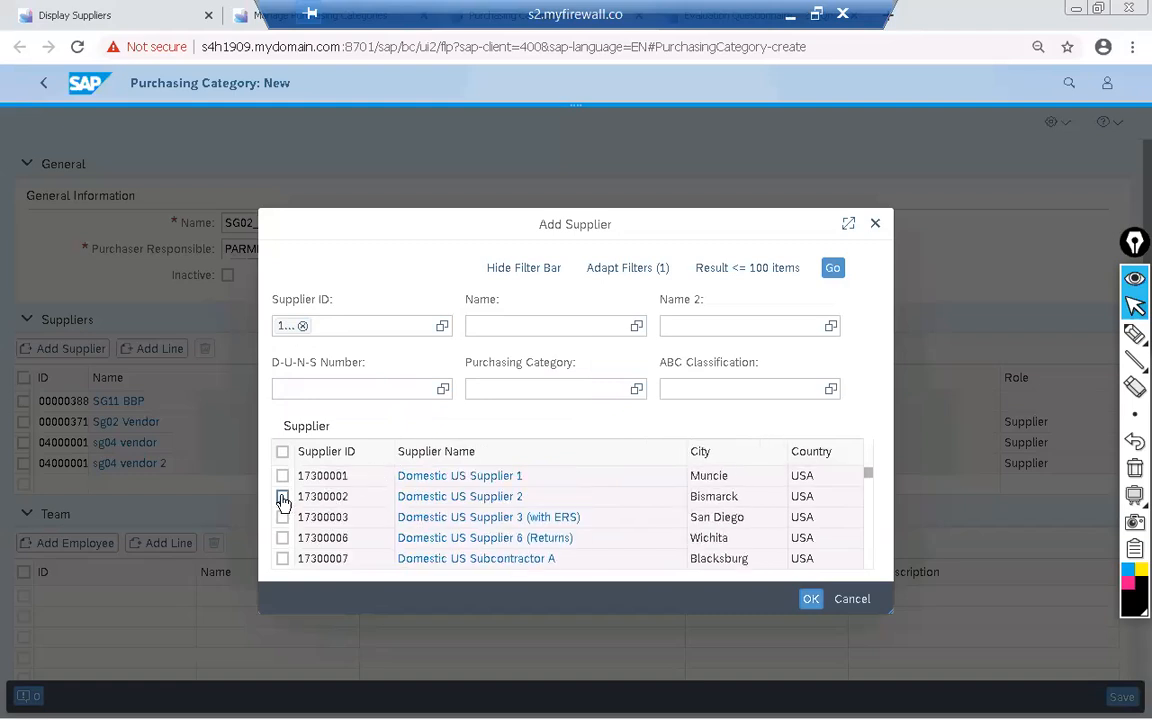
pyautogui.click(282, 476)
pyautogui.click(283, 497)
pyautogui.click(283, 517)
pyautogui.click(283, 540)
pyautogui.click(283, 558)
# Also select Plant 9710 Vendor, Domestic US Supplier 1099M and Foreign US Supplier (DE) 1042S, and add all selected suppliers to the category
pyautogui.scroll(-2, 771, 504)
pyautogui.scroll(-1, 771, 504)
pyautogui.click(282, 538)
pyautogui.click(282, 558)
pyautogui.click(282, 517)
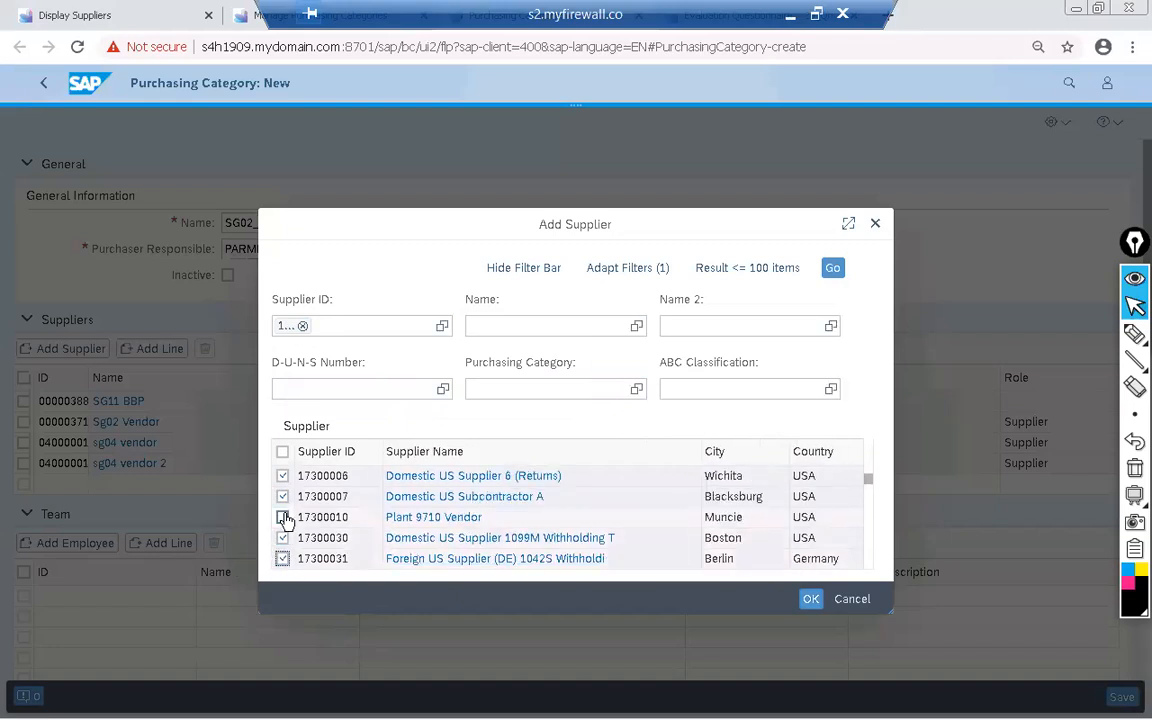
pyautogui.press('Return')
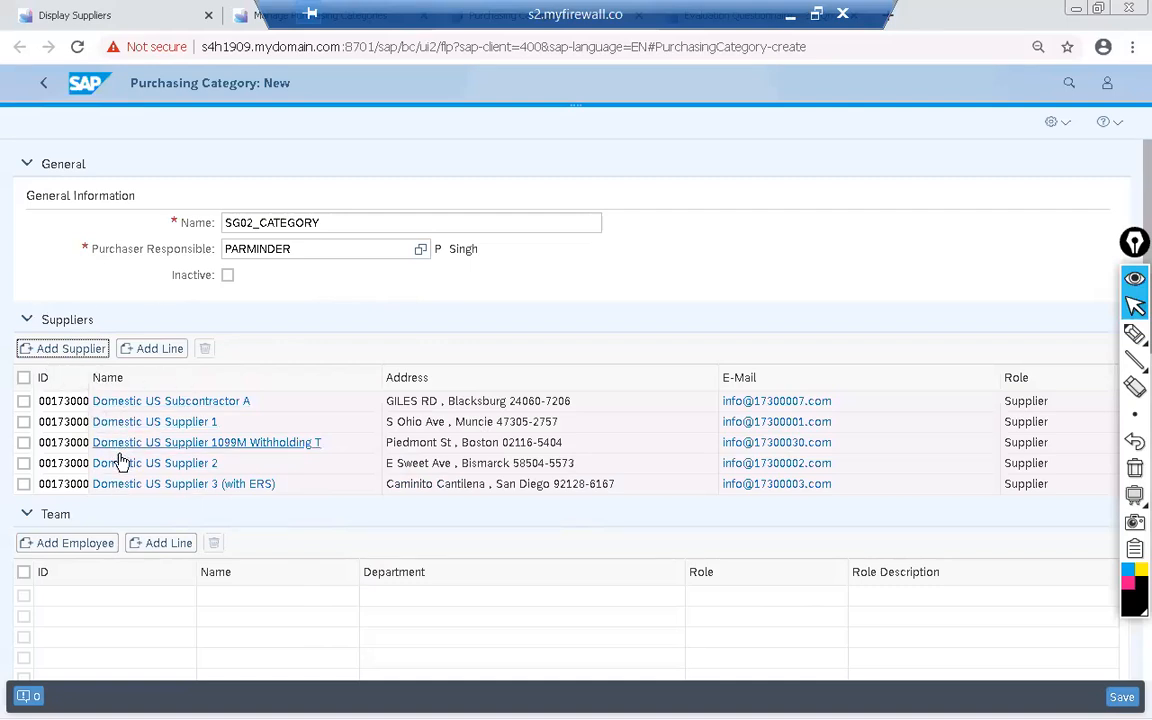
# Review the team, planned spend and attachments sections, and save the purchasing category
pyautogui.scroll(-2, 86, 621)
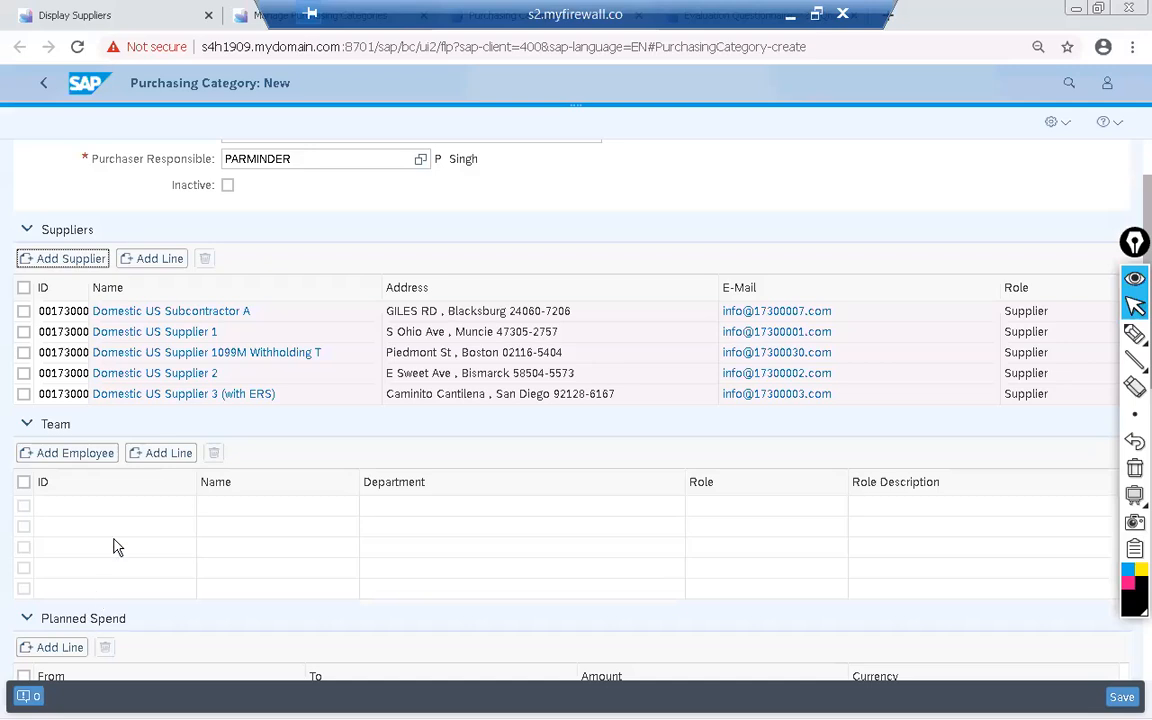
pyautogui.scroll(-2, 113, 545)
pyautogui.scroll(-4, 80, 471)
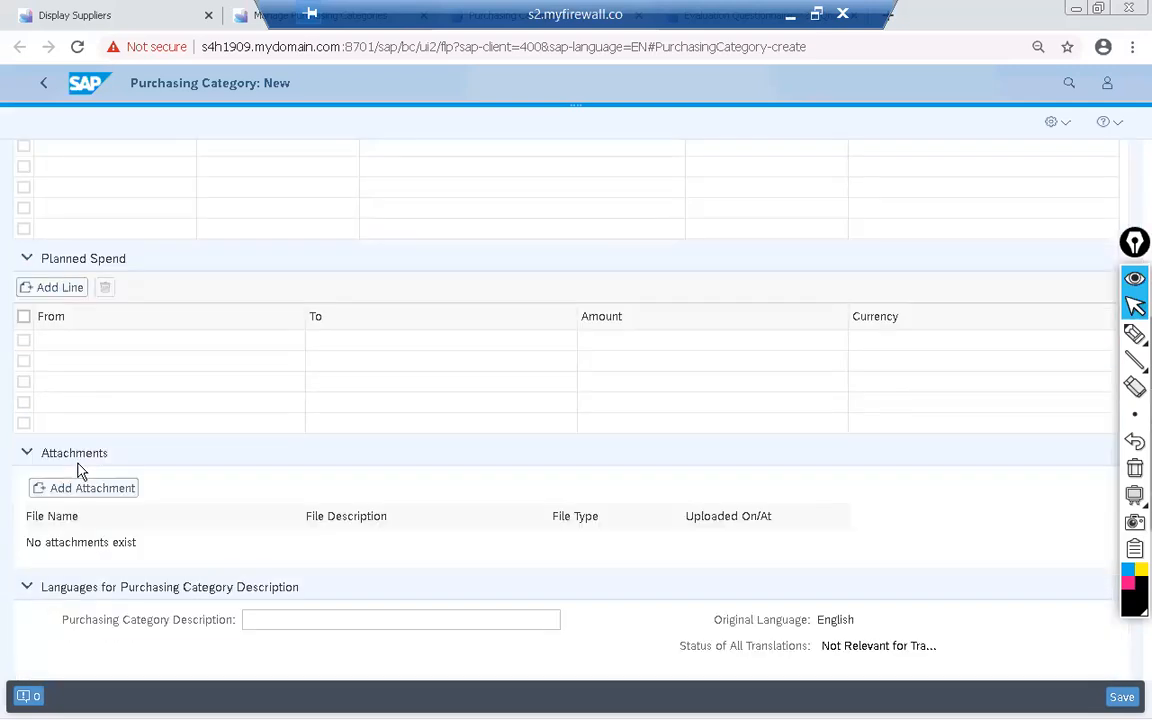
pyautogui.scroll(4, 122, 378)
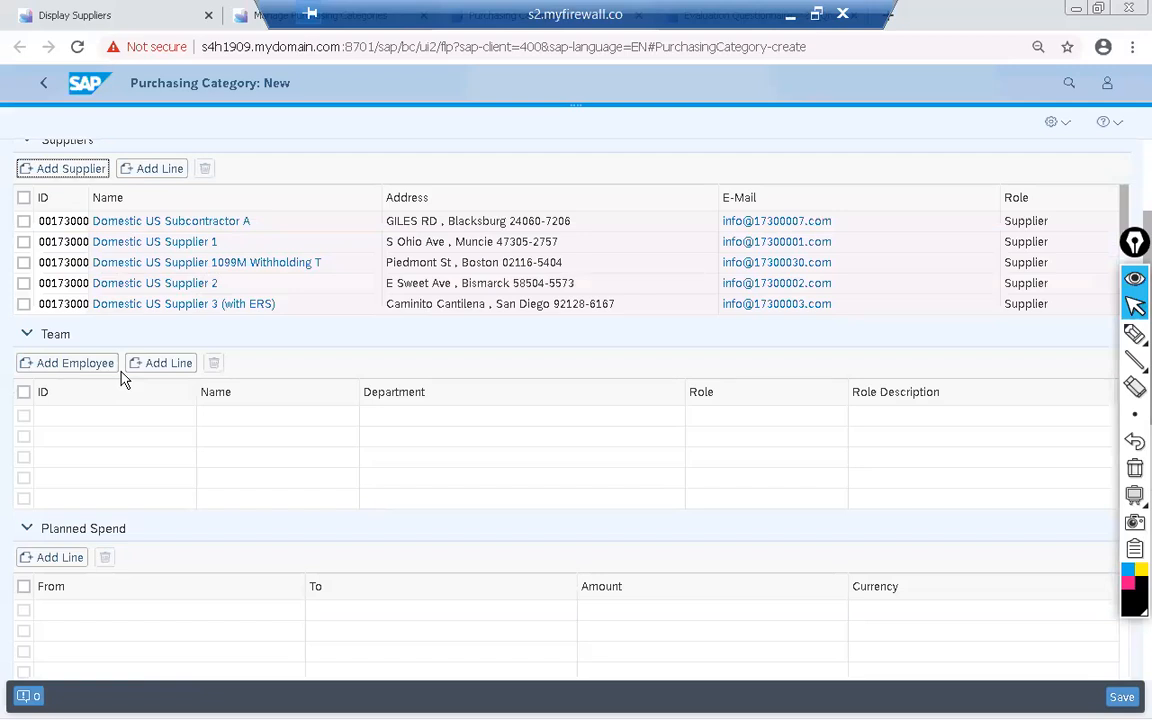
pyautogui.scroll(3, 122, 378)
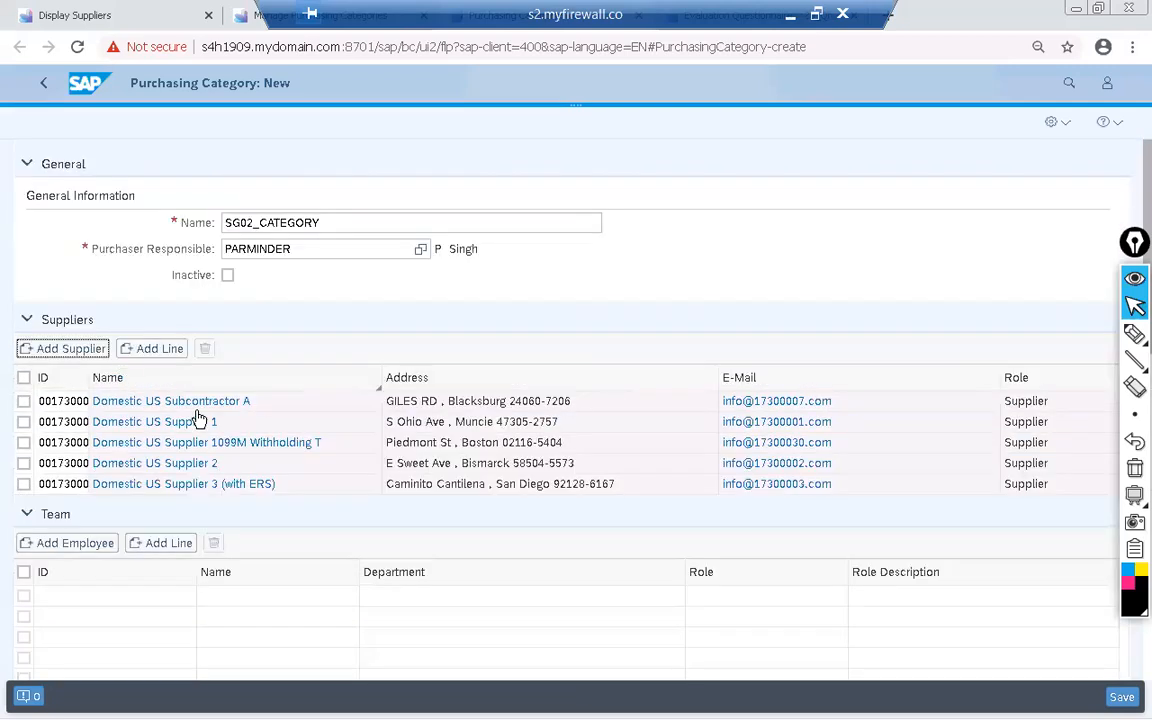
pyautogui.click(1120, 697)
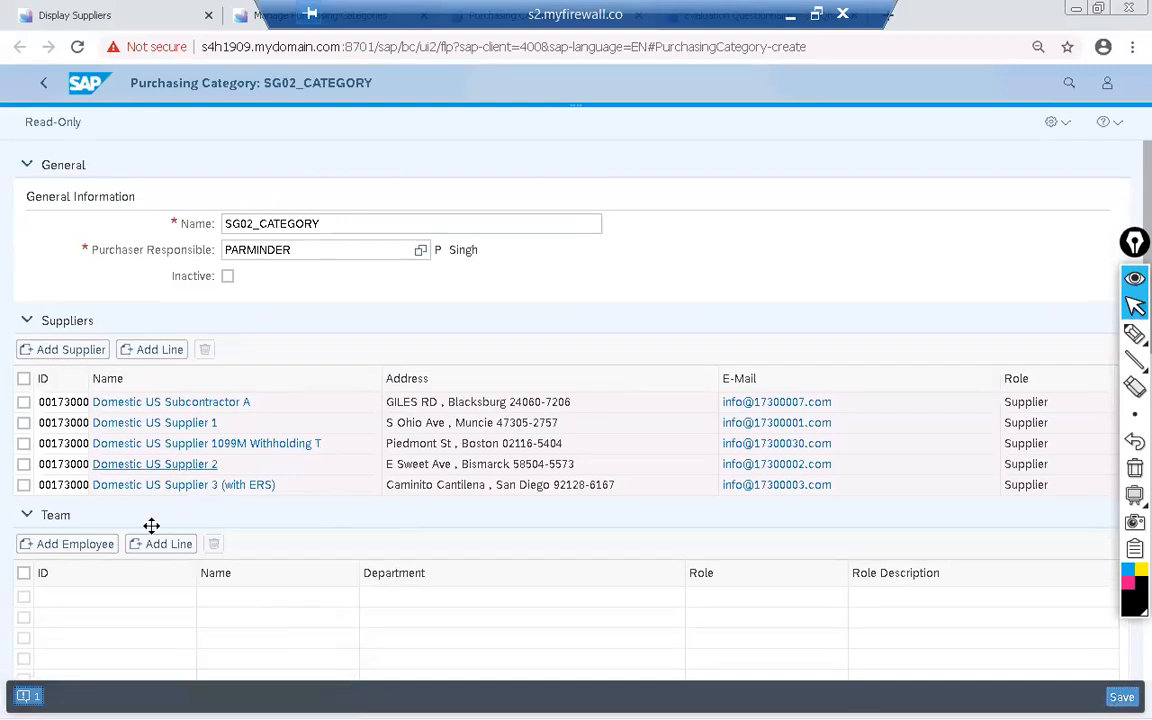
# Add employees PSLOG06 and Z1909LG02, plus the category's purchaser responsible, to the team as members
pyautogui.click(98, 545)
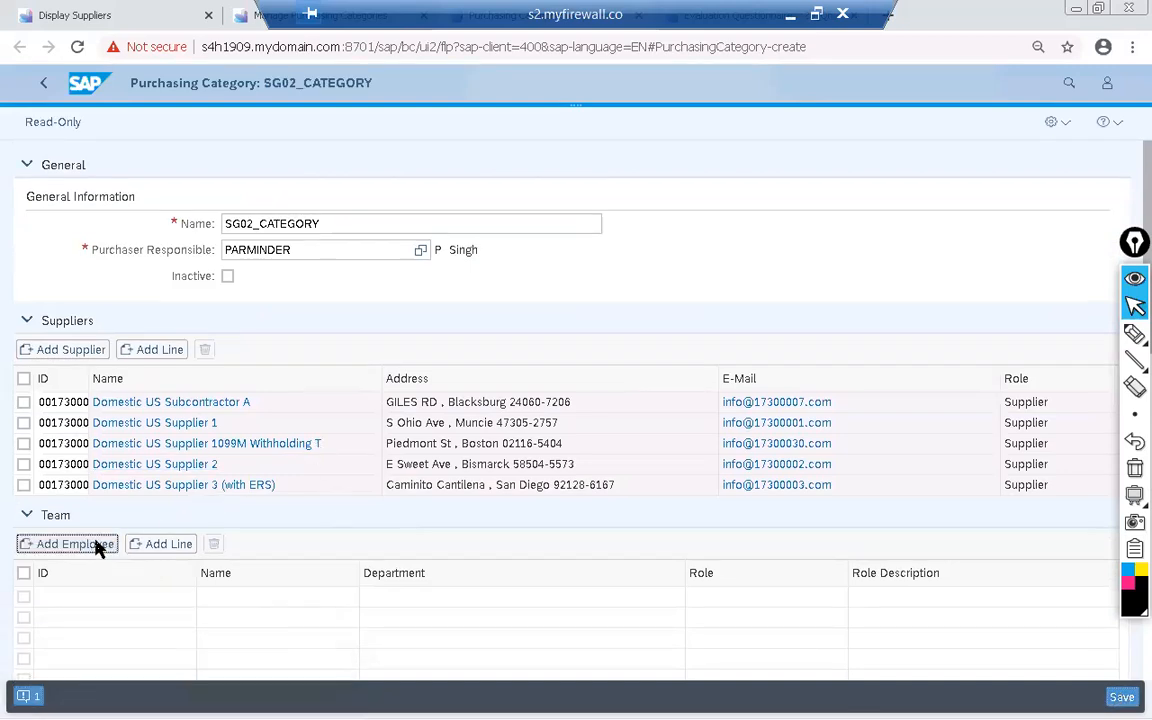
pyautogui.click(767, 378)
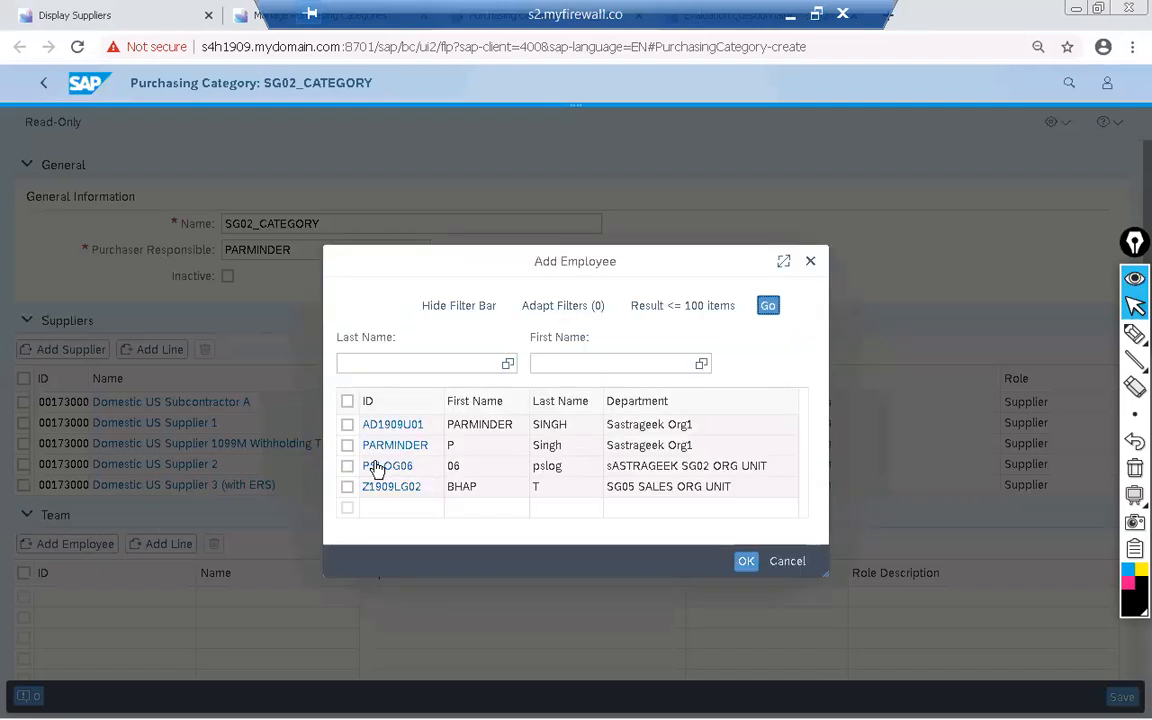
pyautogui.click(349, 447)
pyautogui.click(348, 466)
pyautogui.click(348, 494)
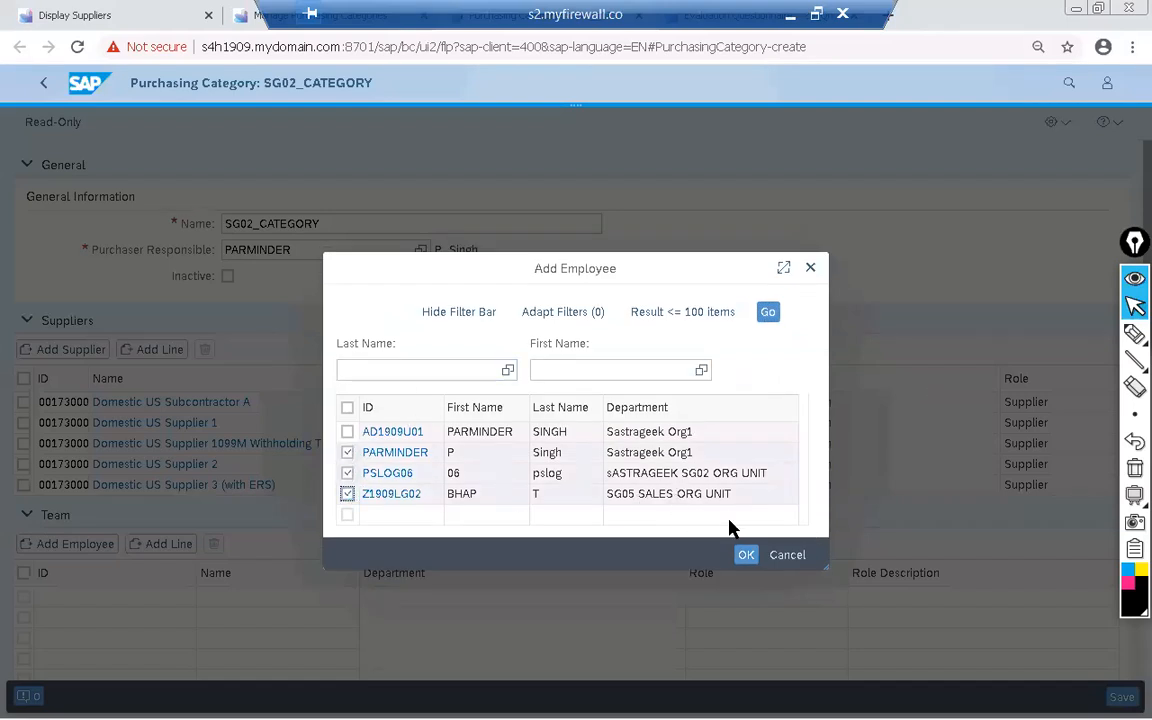
pyautogui.click(747, 556)
pyautogui.click(747, 556)
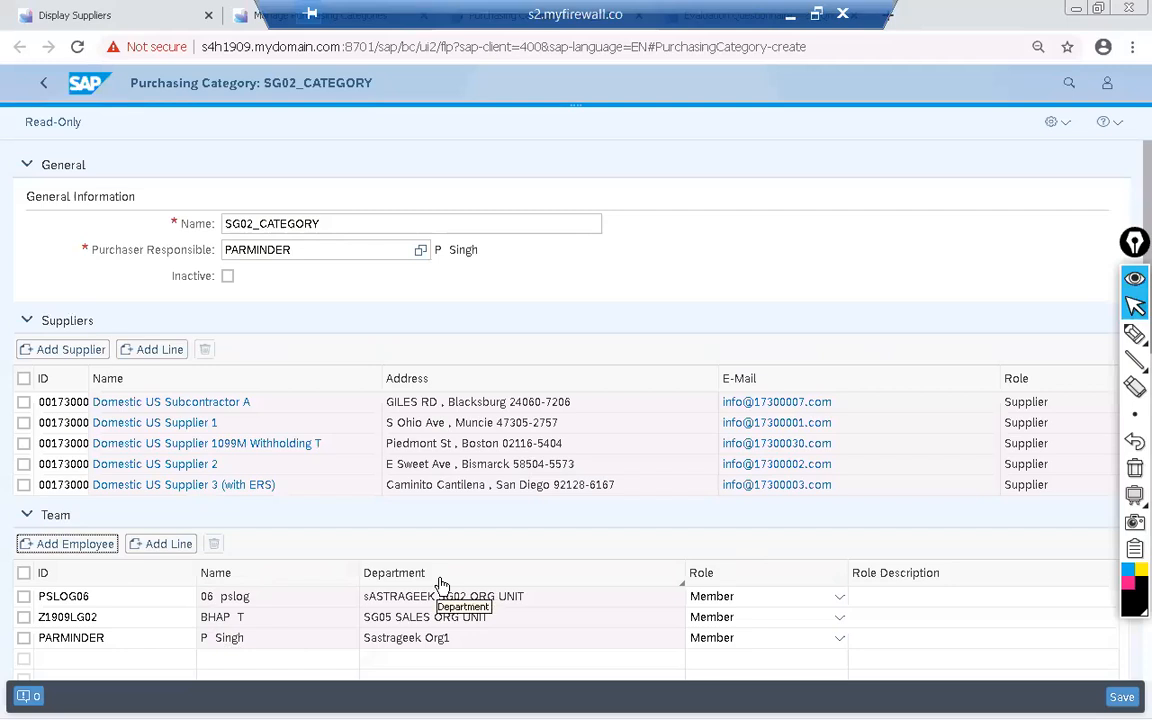
# Examine the team, planned spend, attachments, description languages and material groups sections of the purchasing category
pyautogui.scroll(-4, 442, 584)
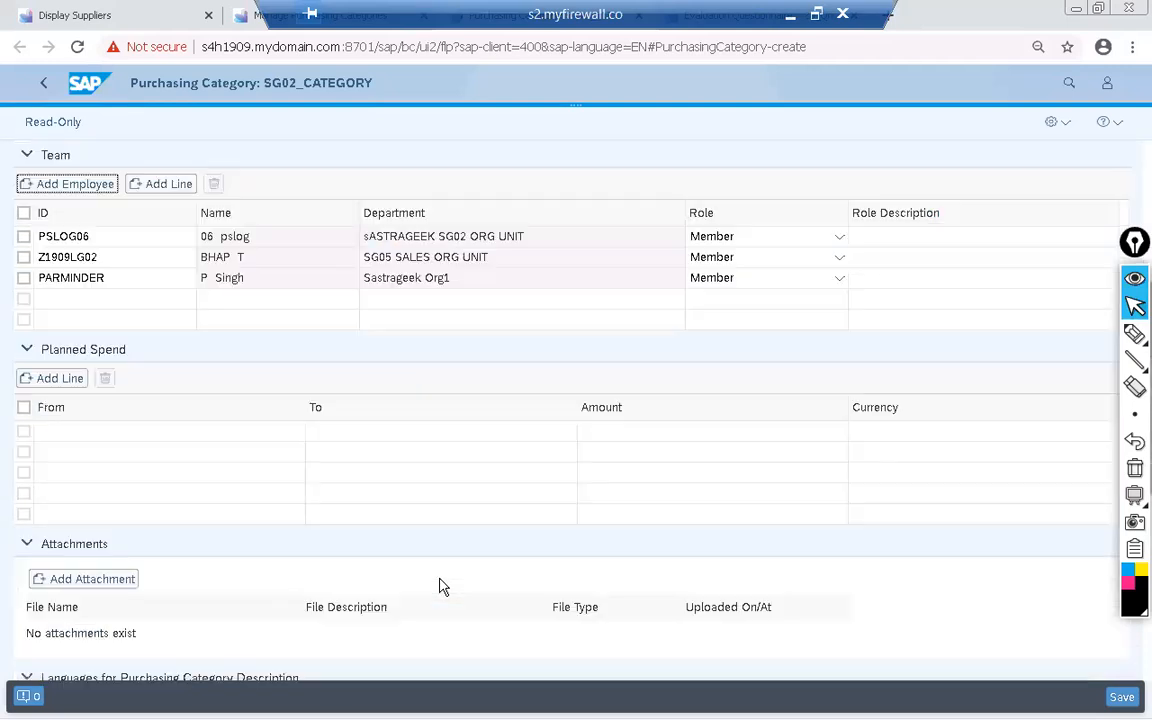
pyautogui.scroll(-2, 442, 587)
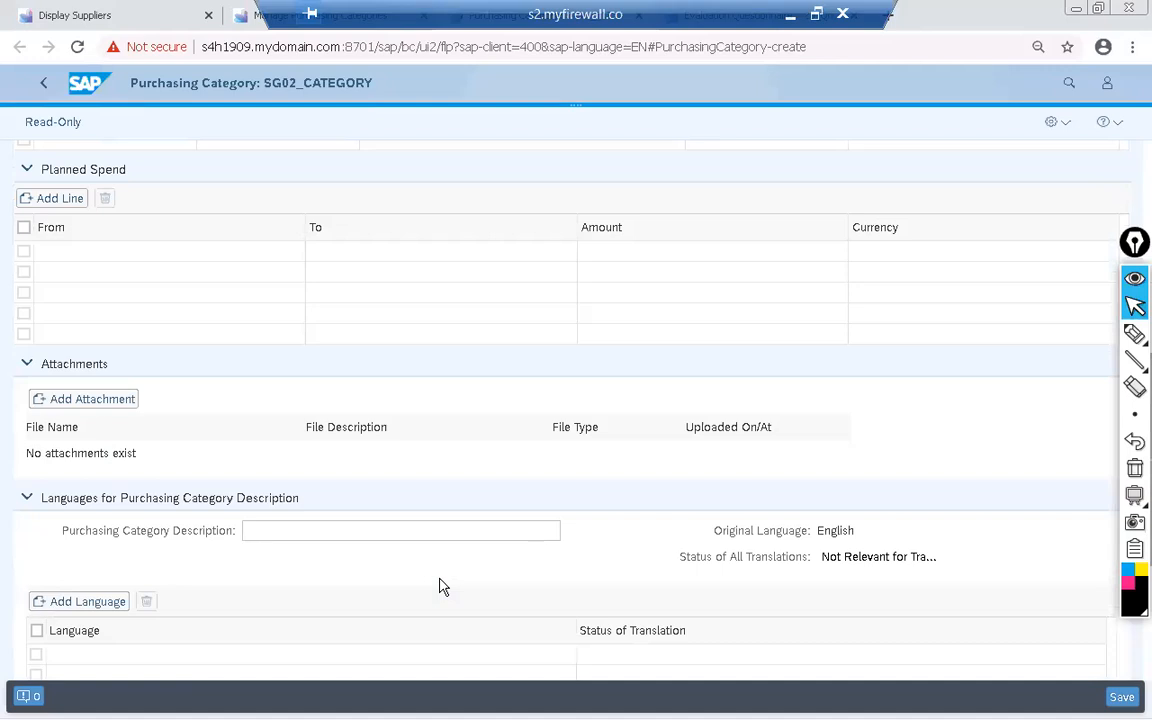
pyautogui.scroll(-1, 442, 587)
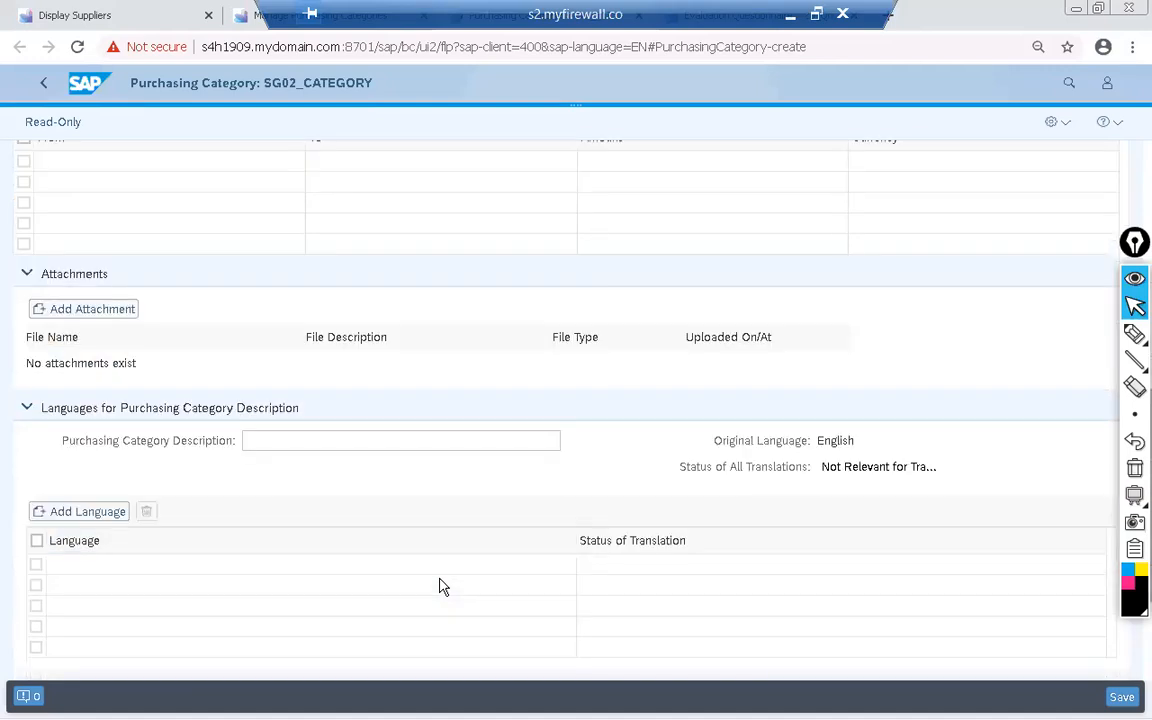
pyautogui.scroll(-2, 440, 586)
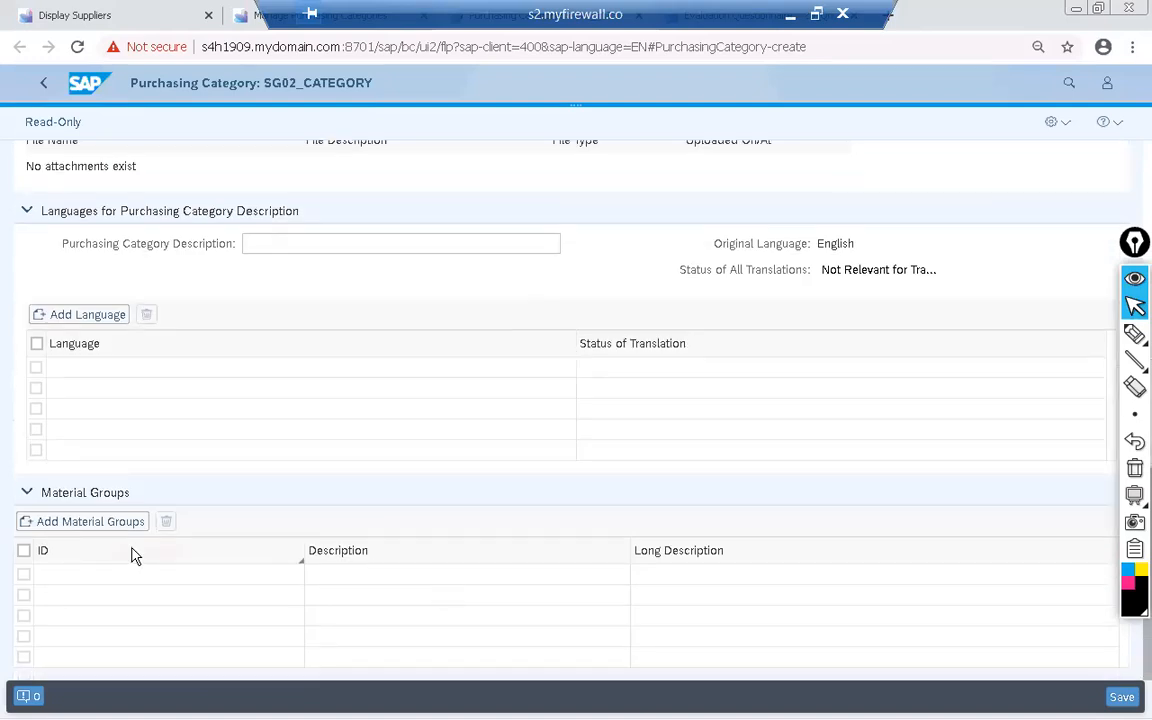
pyautogui.scroll(5, 134, 557)
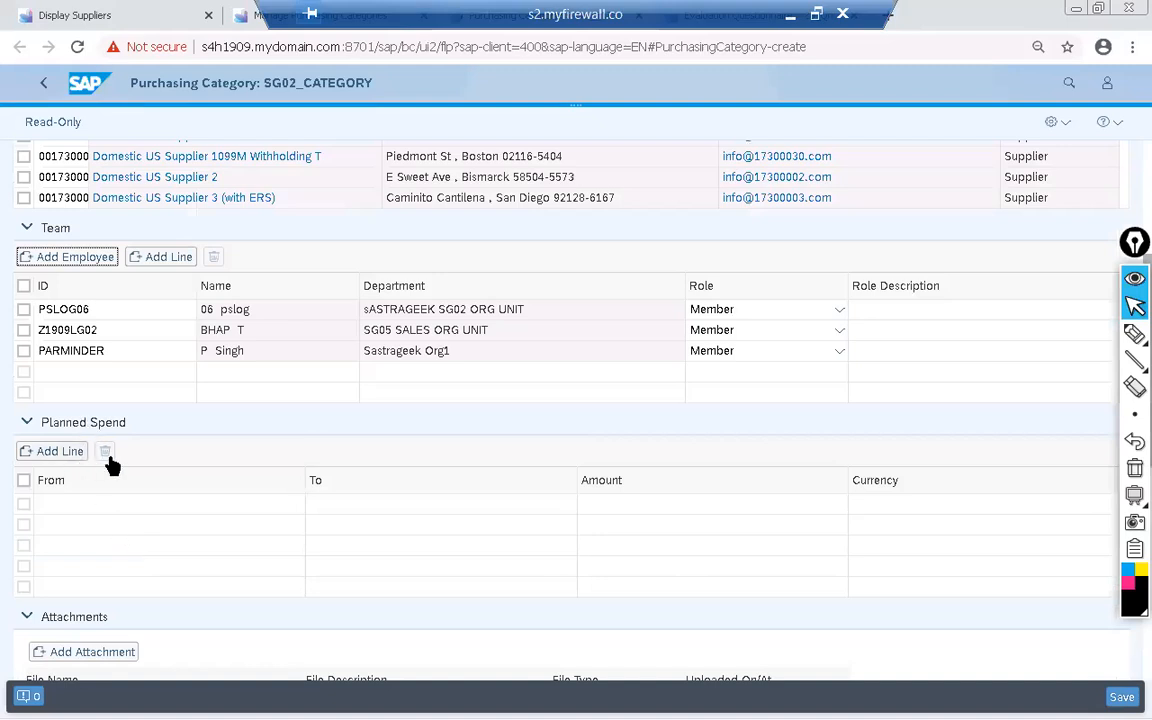
pyautogui.scroll(-1, 206, 519)
pyautogui.scroll(-1, 209, 521)
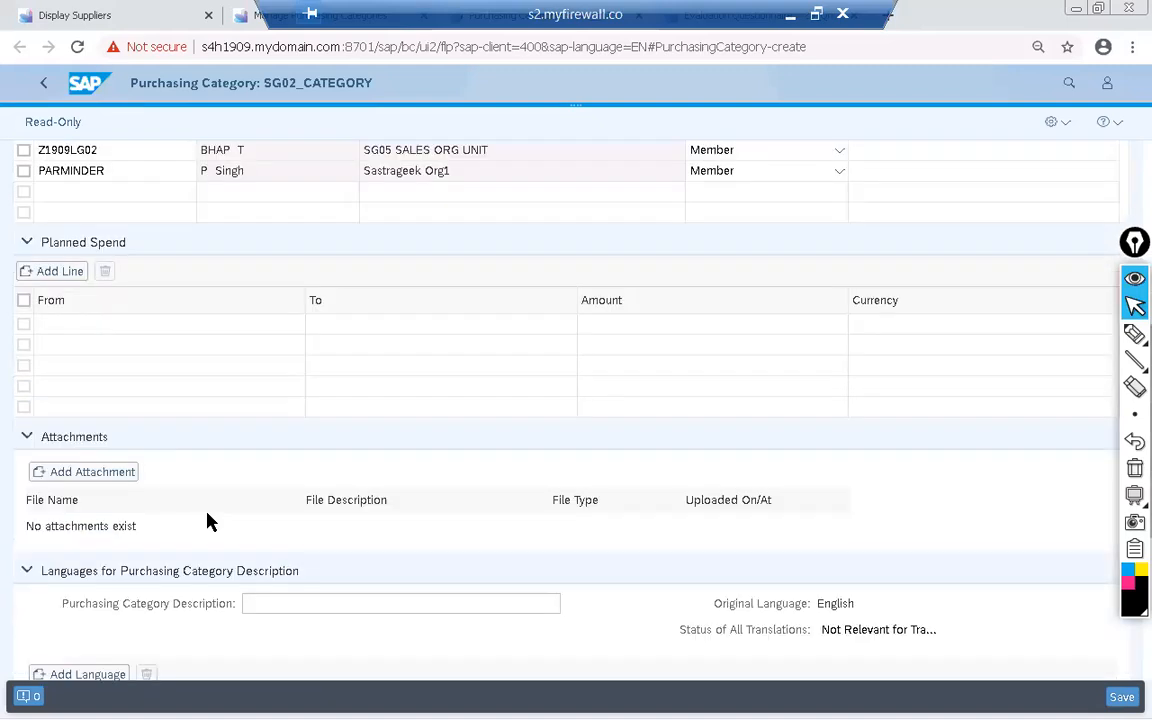
pyautogui.scroll(-2, 209, 521)
pyautogui.scroll(-1, 209, 521)
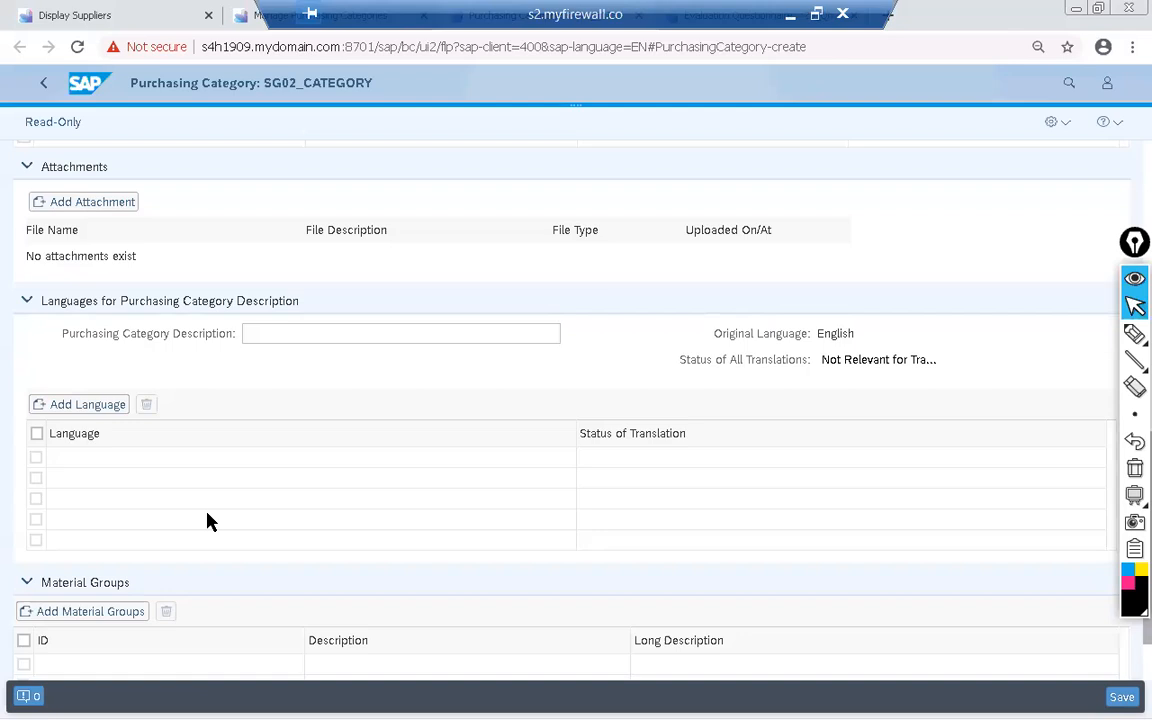
pyautogui.scroll(-2, 208, 520)
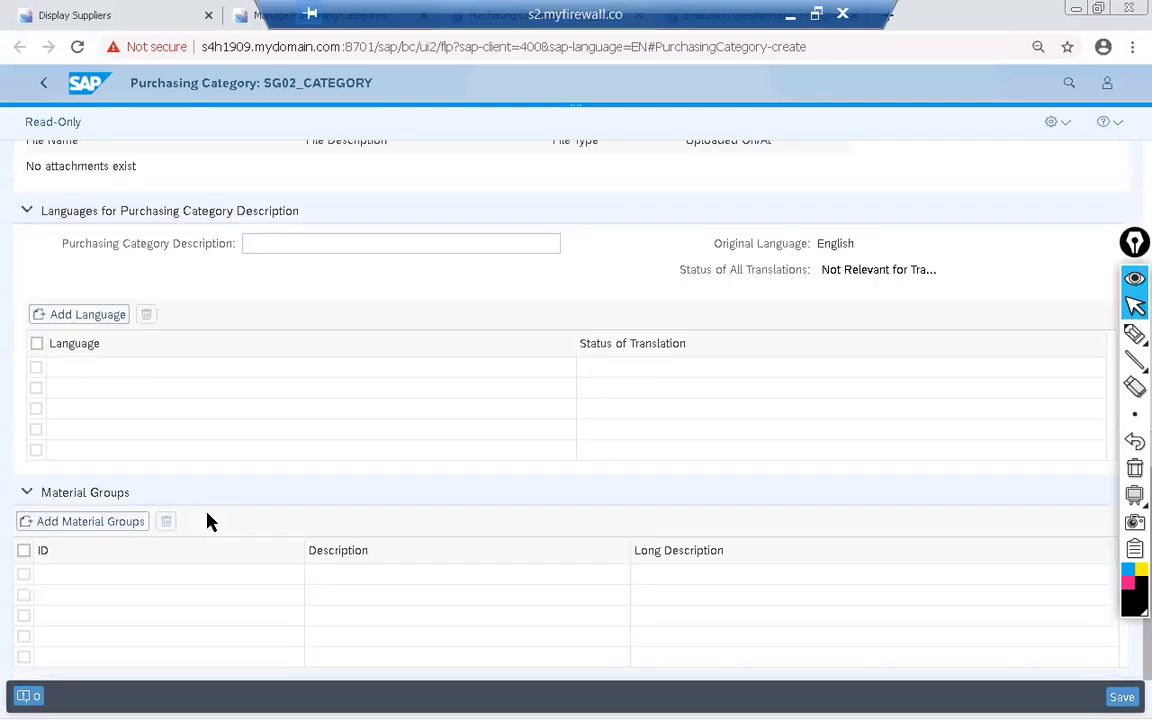
# Search for material groups whose ID matches L* and try to add all of them to the purchasing category
pyautogui.click(77, 522)
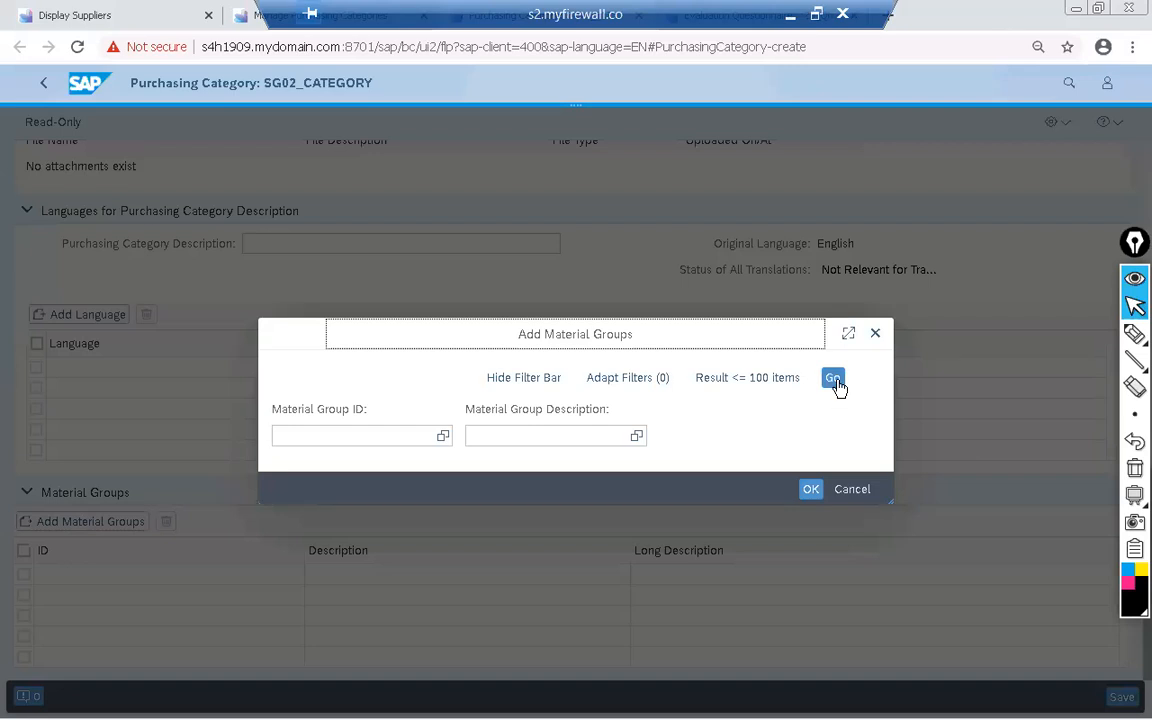
pyautogui.click(391, 440)
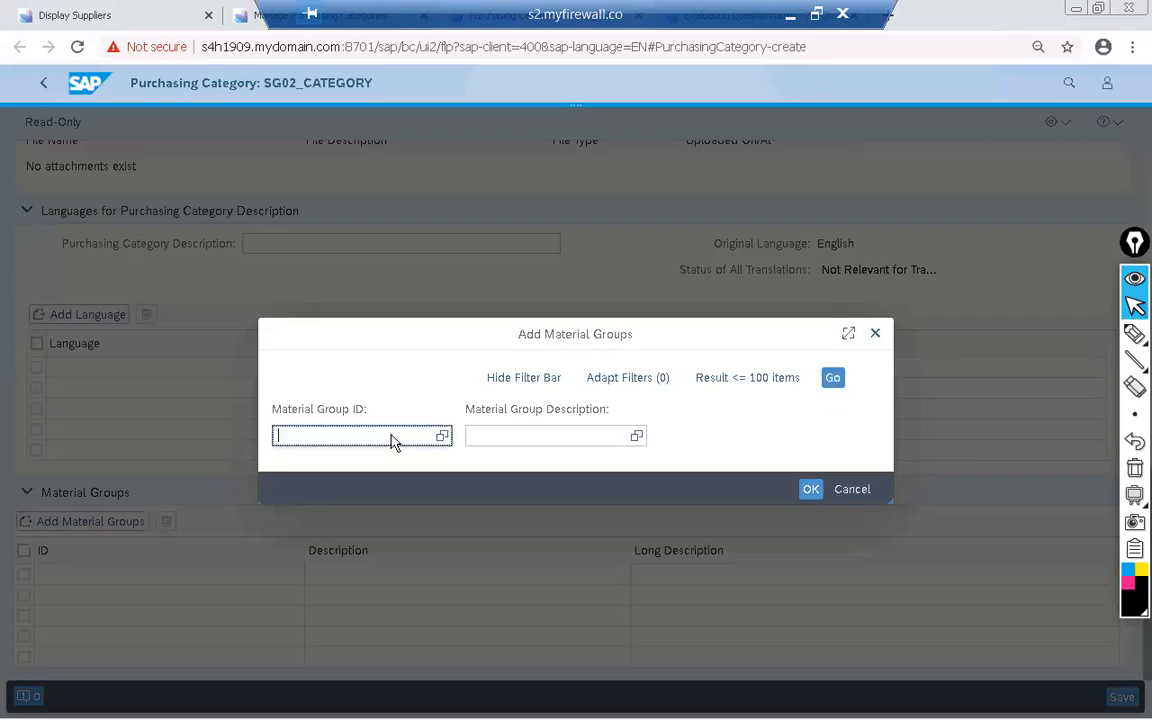
pyautogui.write('l*')
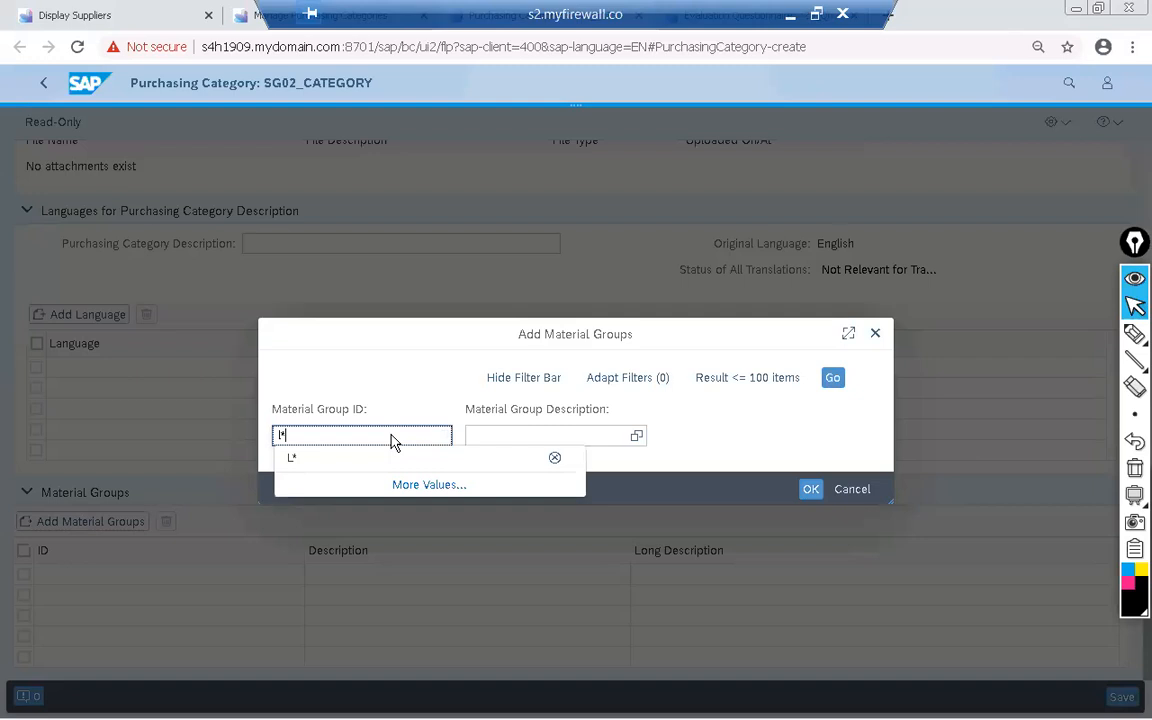
pyautogui.click(833, 378)
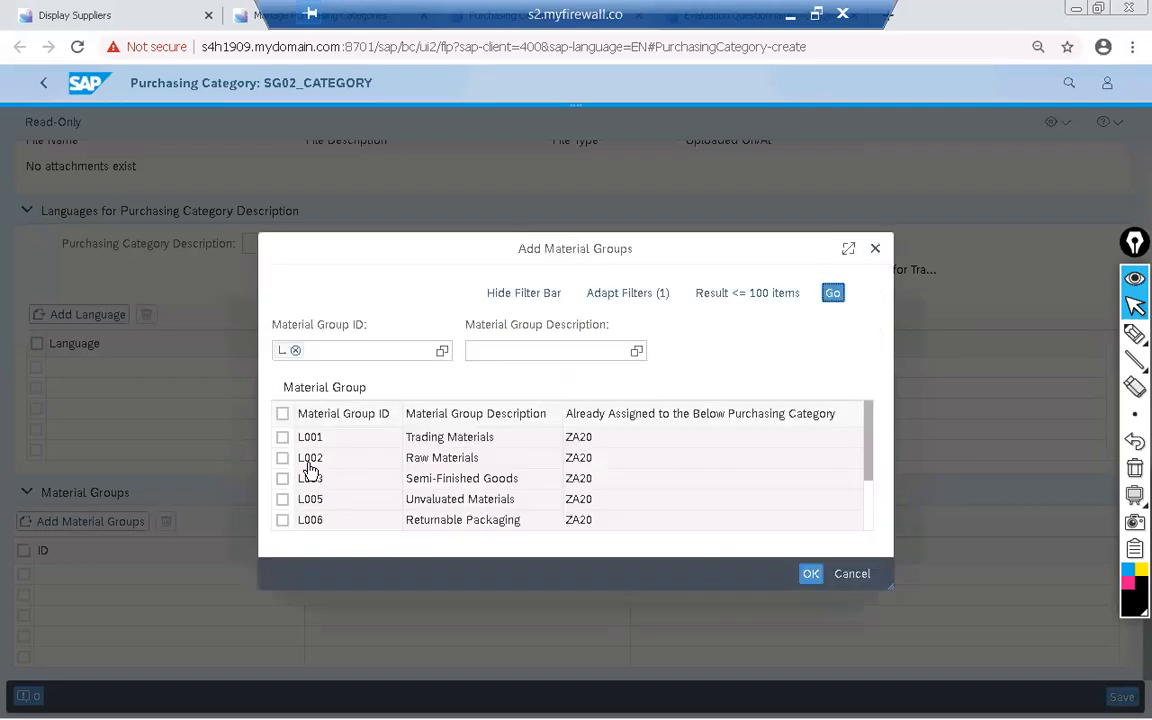
pyautogui.click(282, 414)
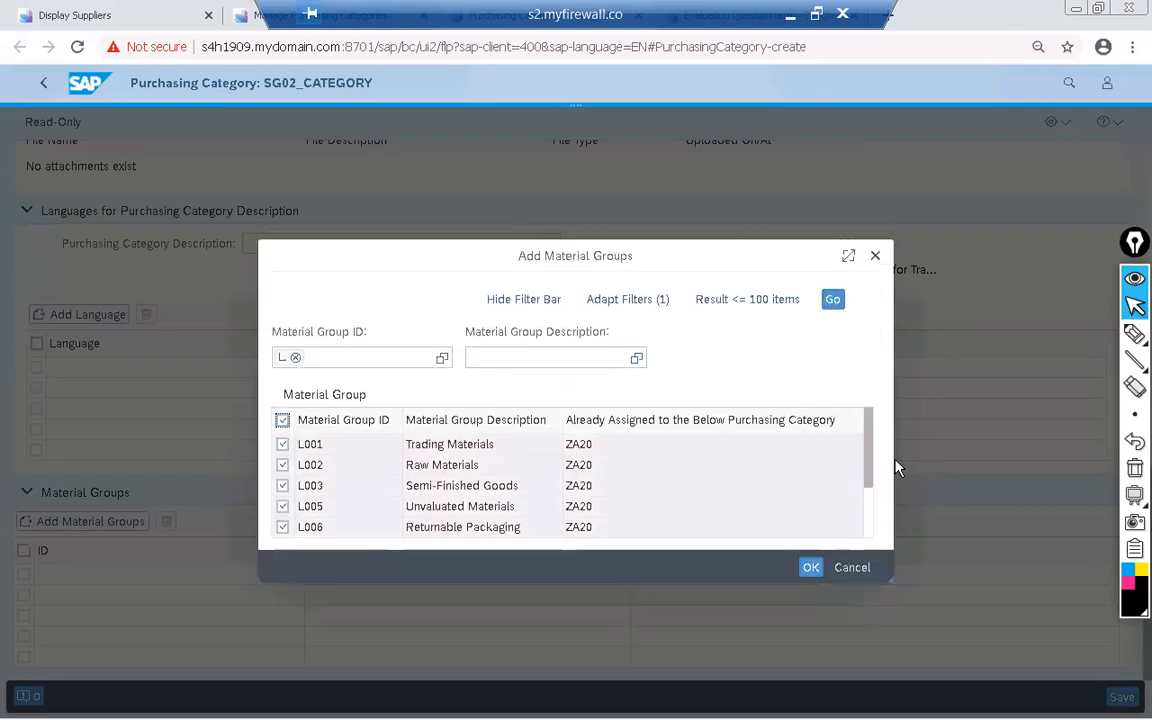
pyautogui.click(866, 494)
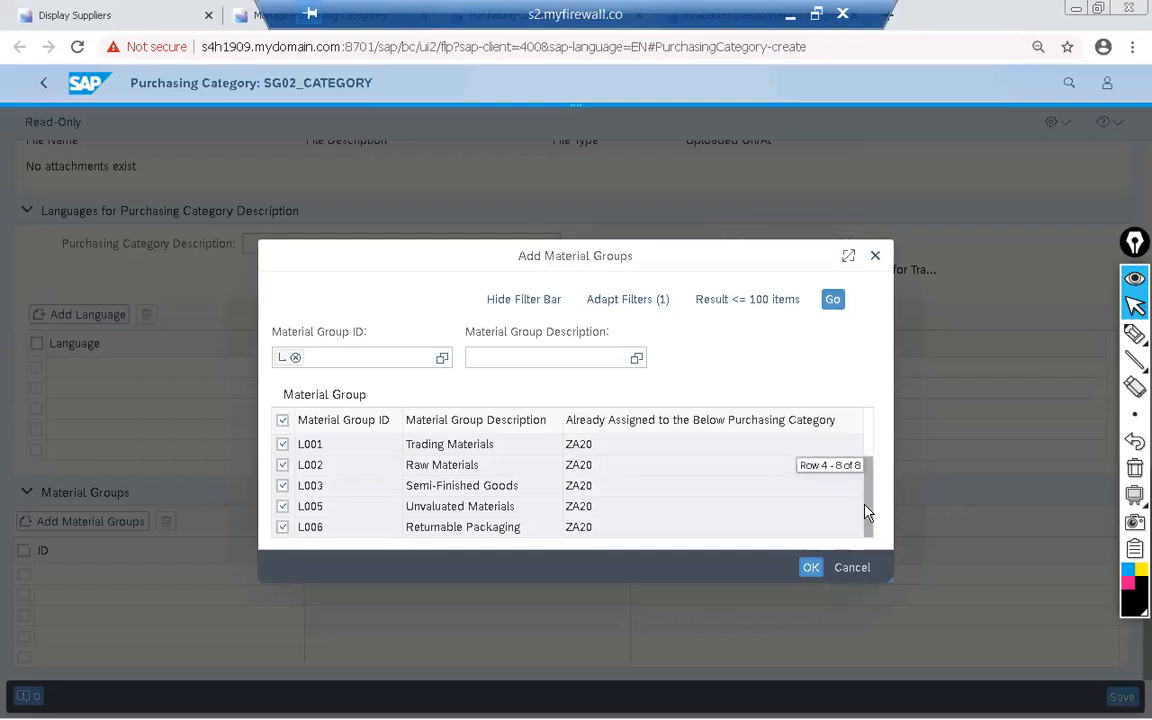
pyautogui.click(811, 568)
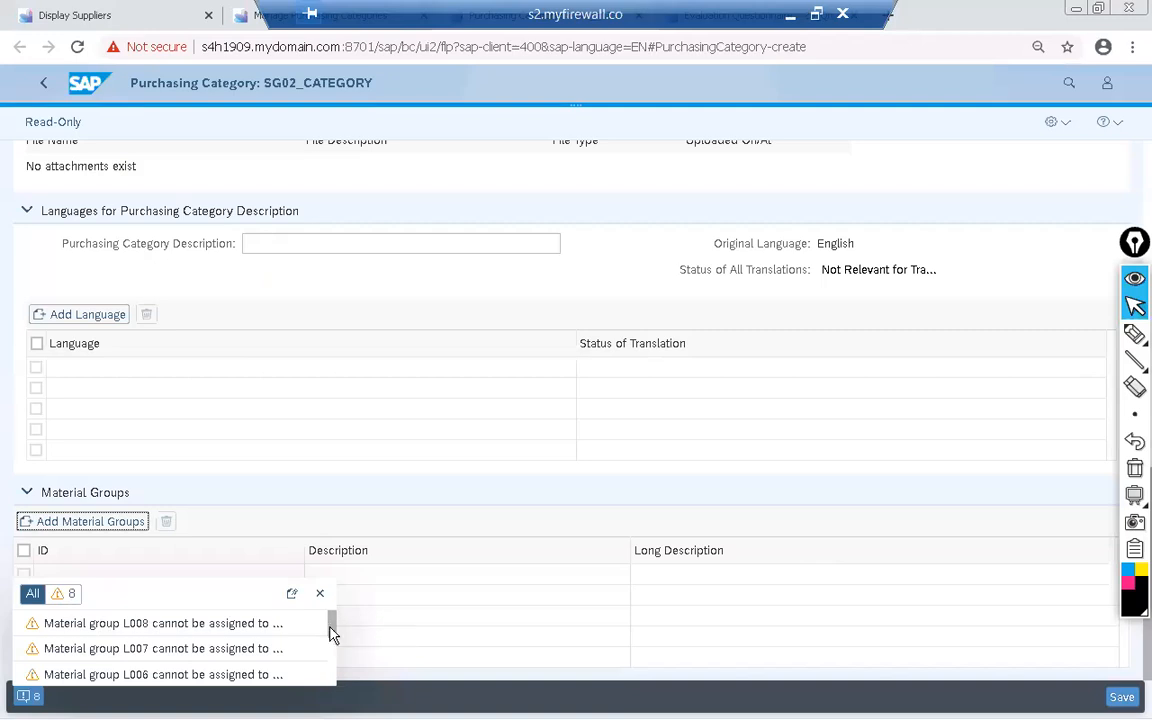
# Review the warnings about the material group assignments and close the message list
pyautogui.moveTo(333, 632)
pyautogui.mouseDown()
pyautogui.moveTo(333, 687)
pyautogui.moveTo(340, 618)
pyautogui.mouseUp()
pyautogui.click(227, 629)
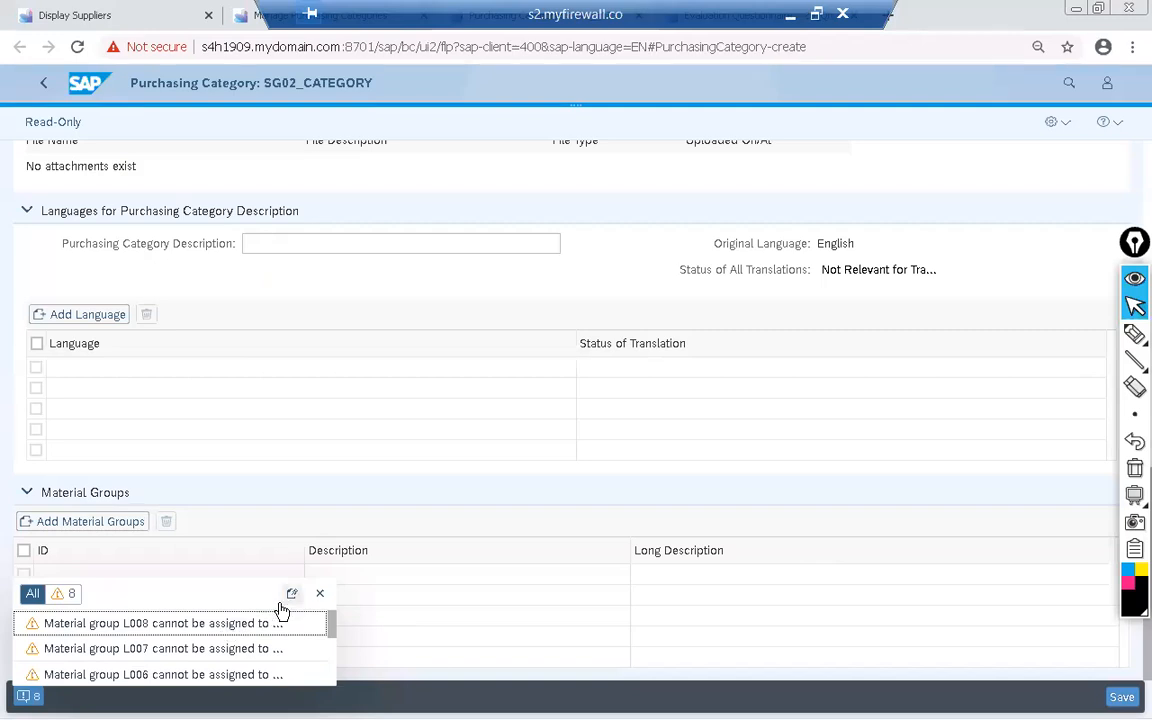
pyautogui.click(70, 594)
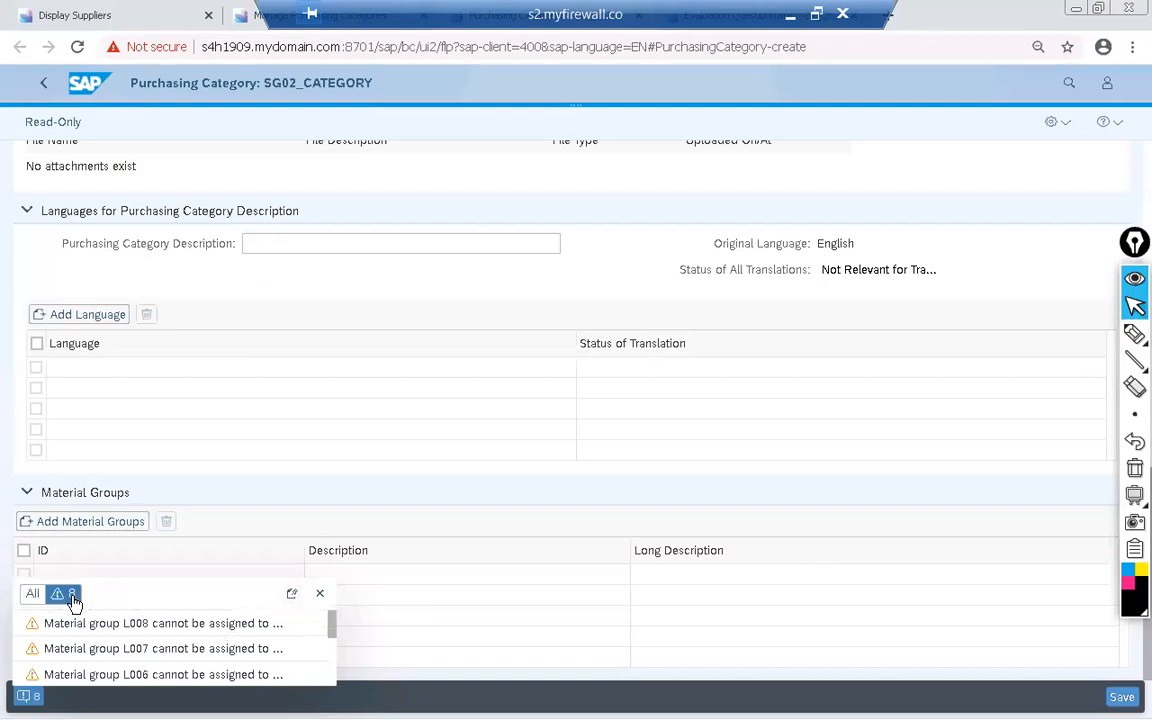
pyautogui.scroll(-3, 112, 645)
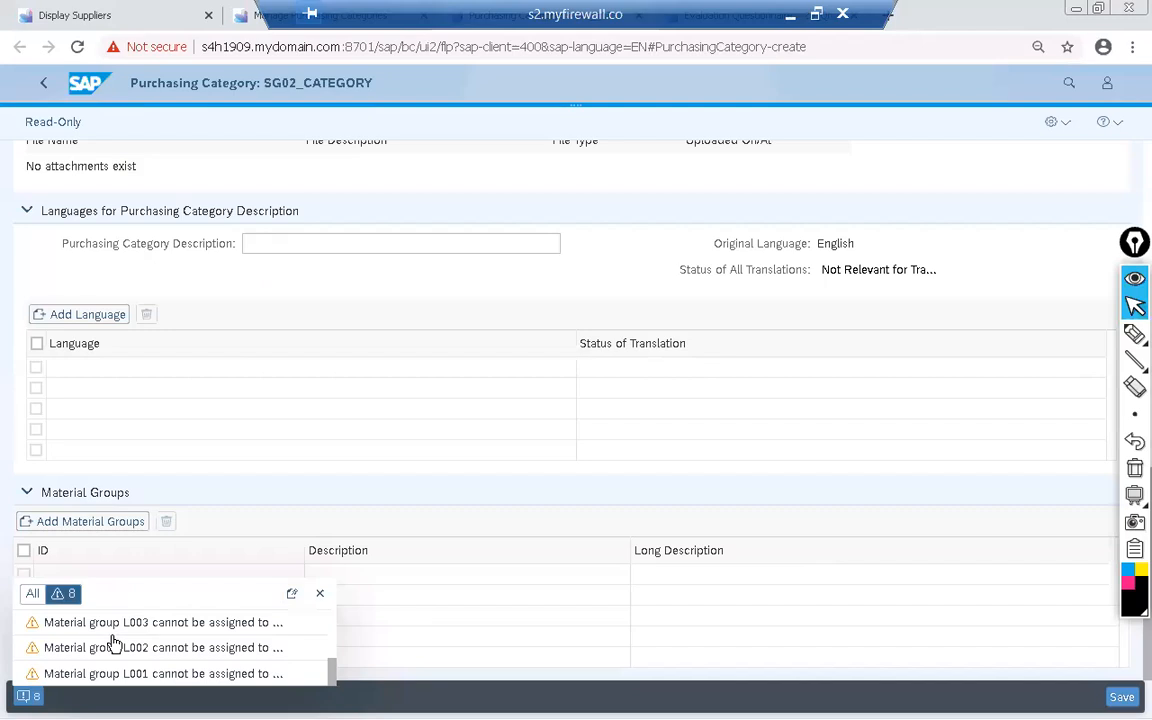
pyautogui.click(320, 596)
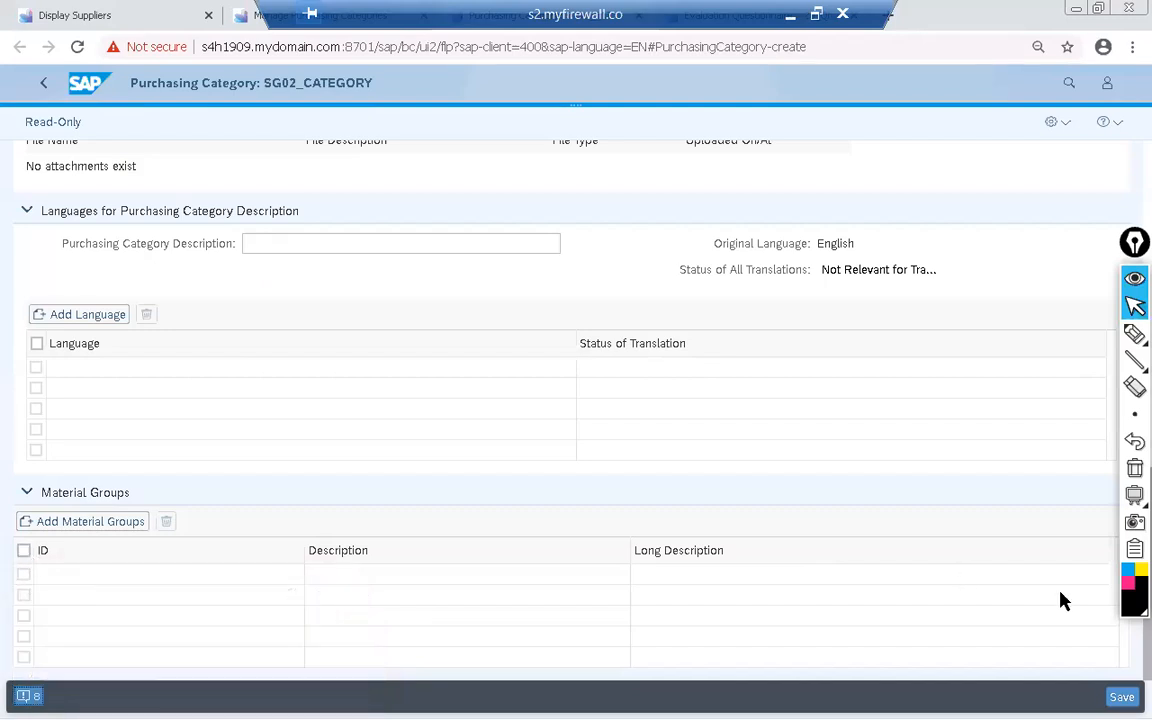
# Try to save the purchasing category, check the error messages and close the message list
pyautogui.click(1122, 697)
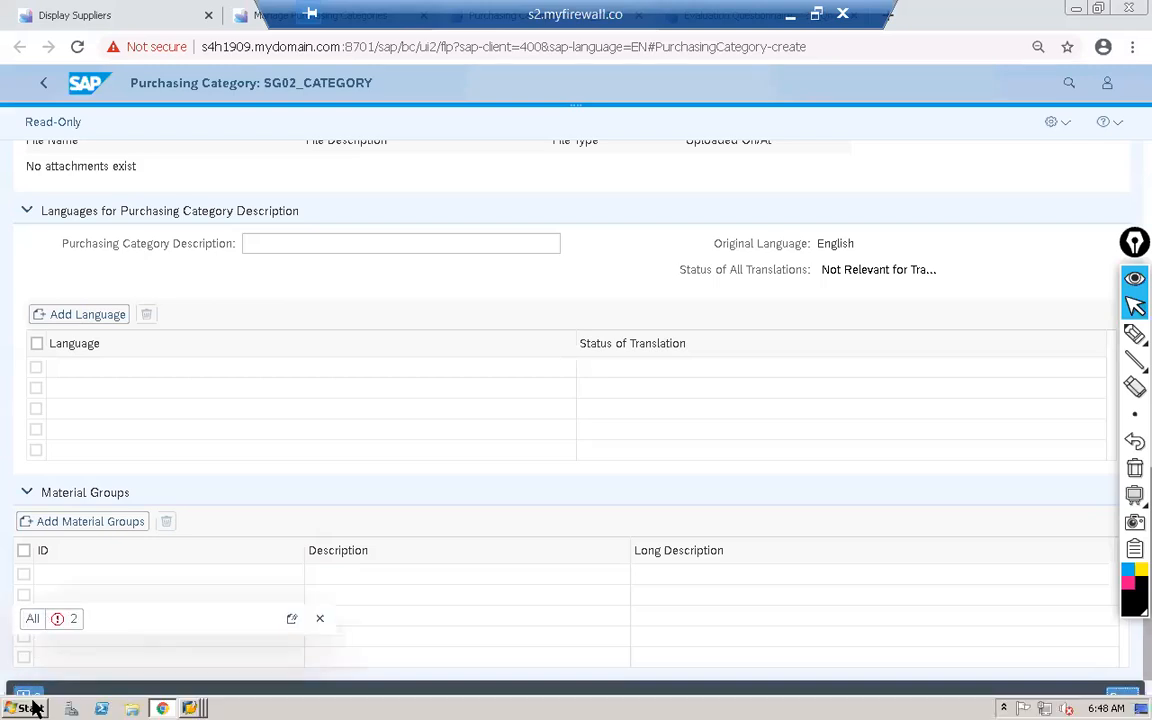
pyautogui.click(33, 708)
pyautogui.click(584, 553)
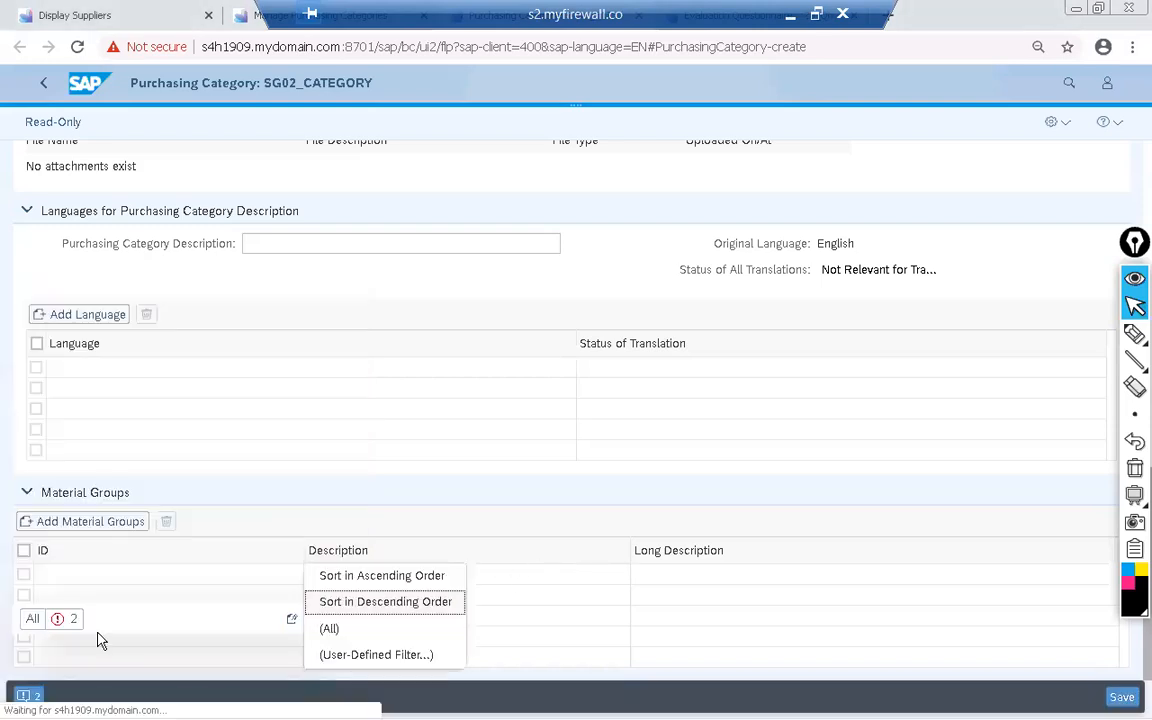
pyautogui.click(73, 619)
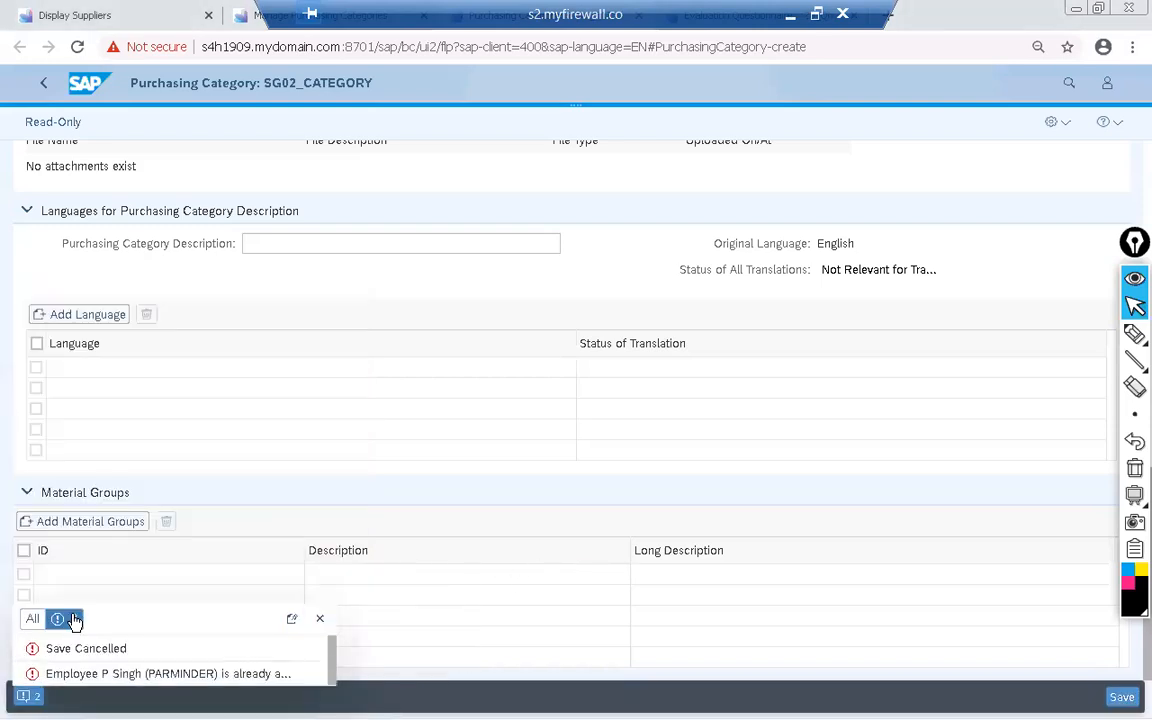
pyautogui.click(322, 621)
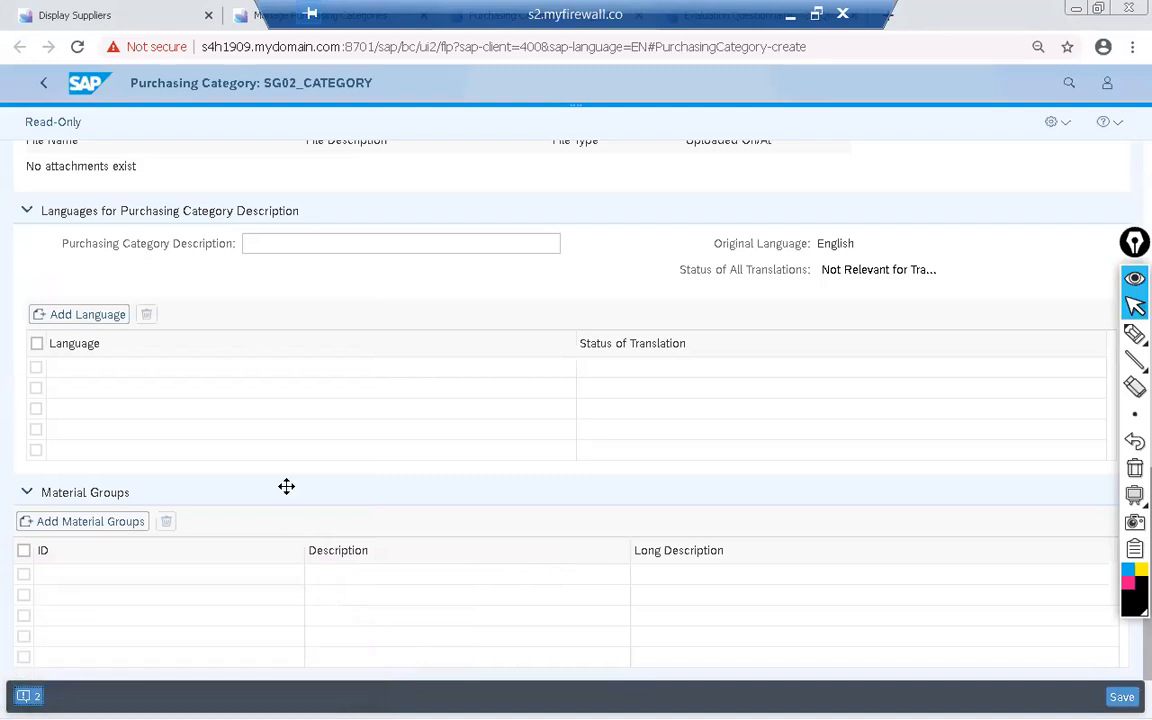
# Remove the purchaser responsible from the team members and save the purchasing category
pyautogui.scroll(4, 286, 486)
pyautogui.scroll(3, 286, 486)
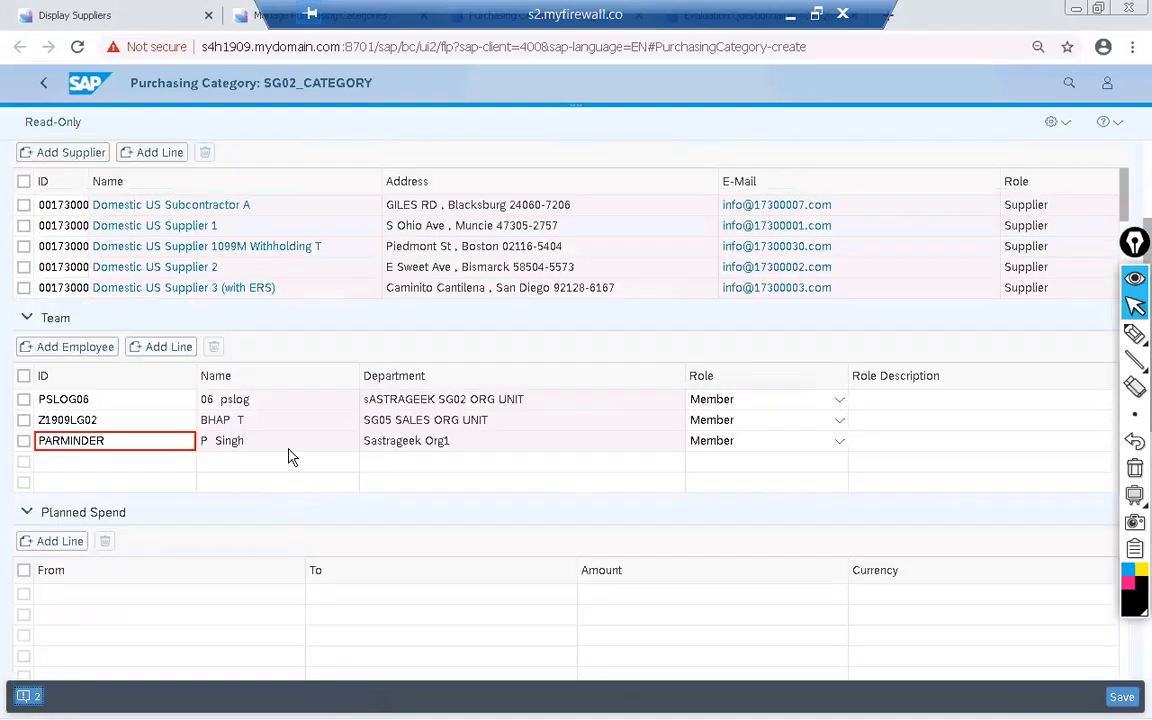
pyautogui.scroll(1, 275, 420)
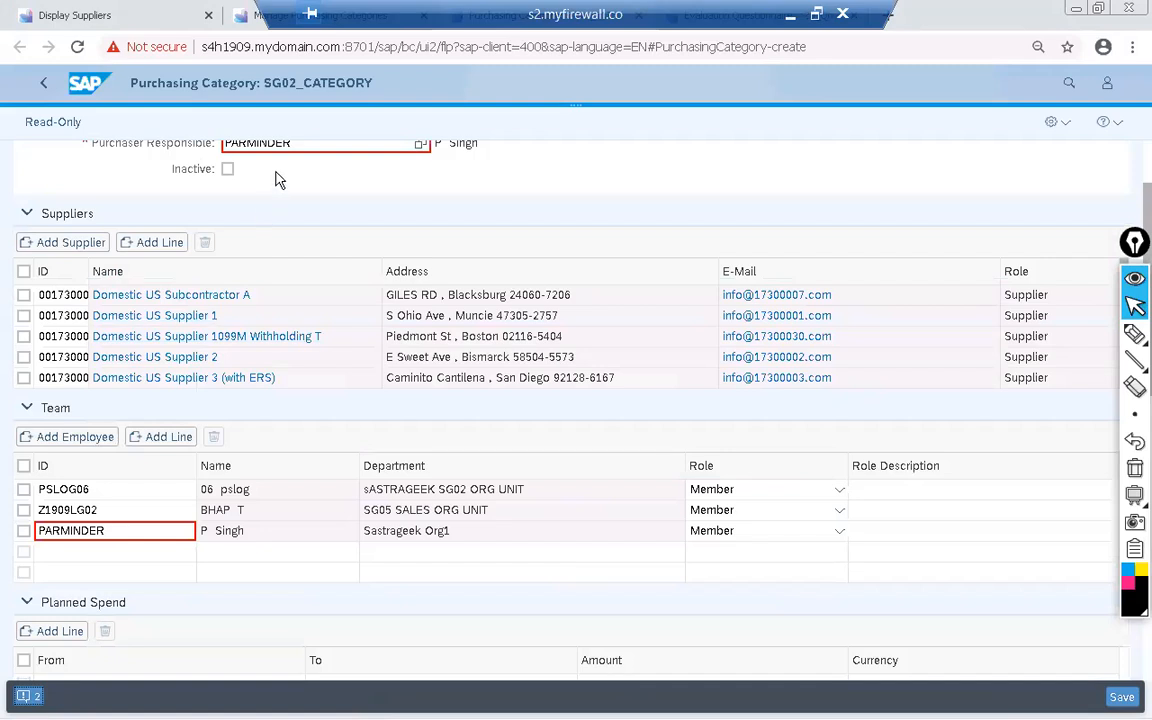
pyautogui.click(24, 532)
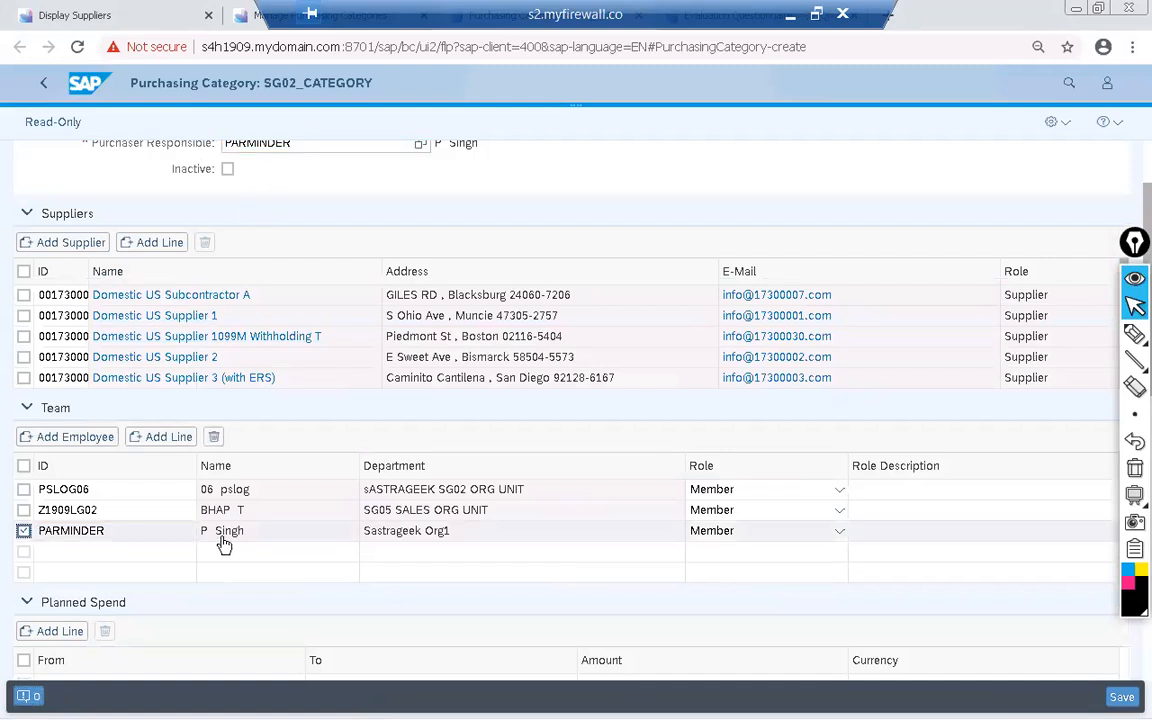
pyautogui.click(216, 439)
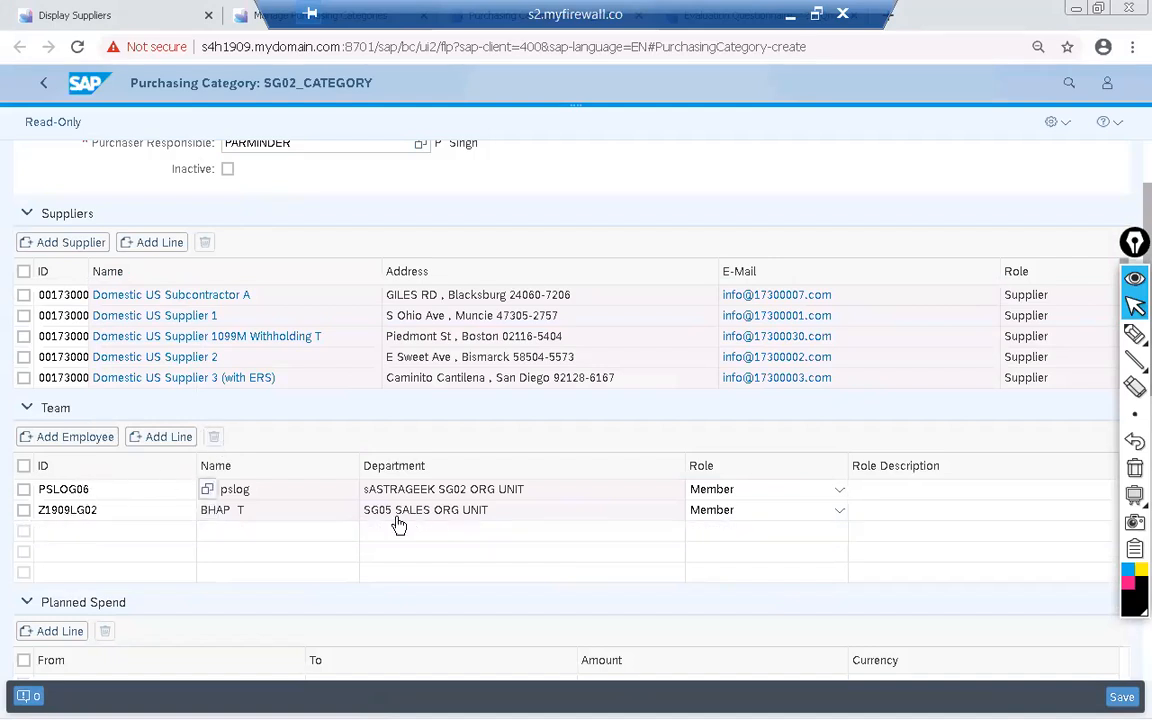
pyautogui.click(1122, 698)
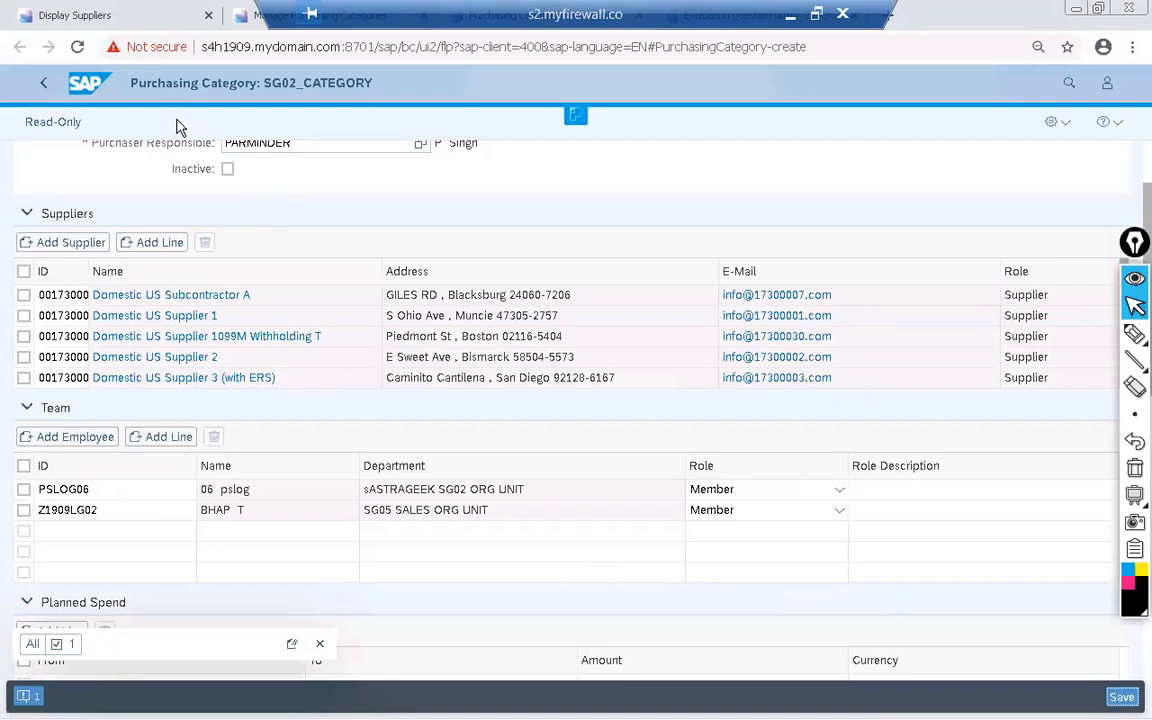
# Leave SG02_CATEGORY and open the purchasing category ZA20 for editing from the managed purchasing categories
pyautogui.click(44, 88)
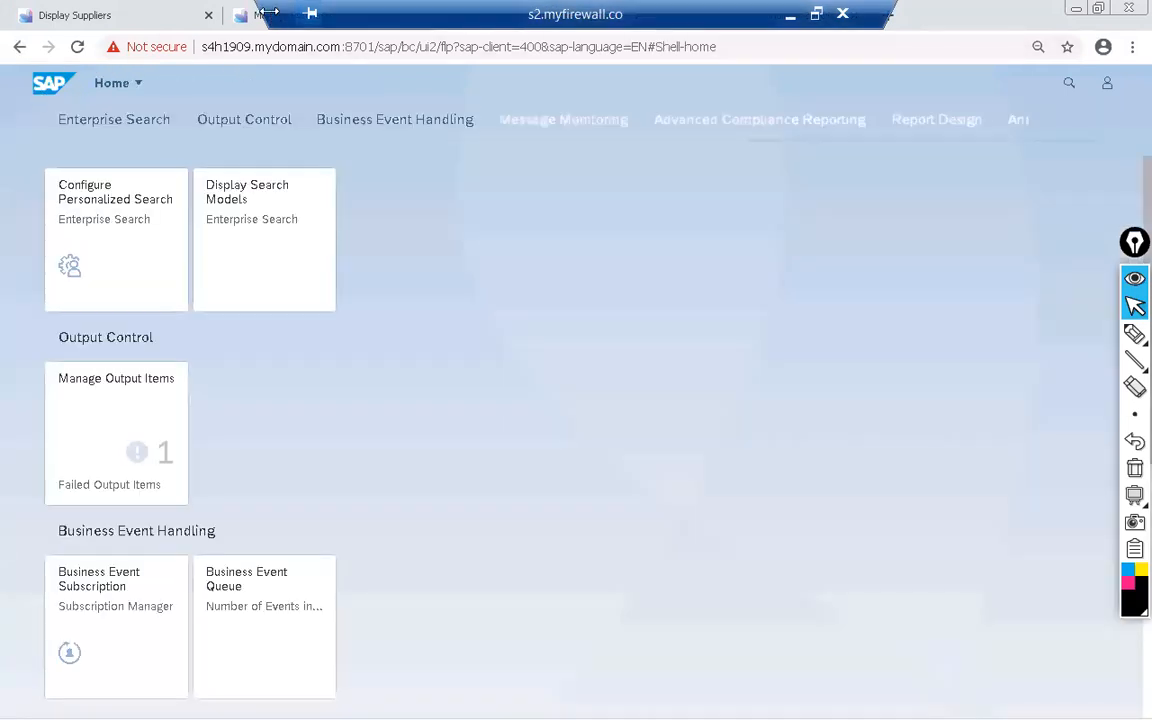
pyautogui.click(320, 18)
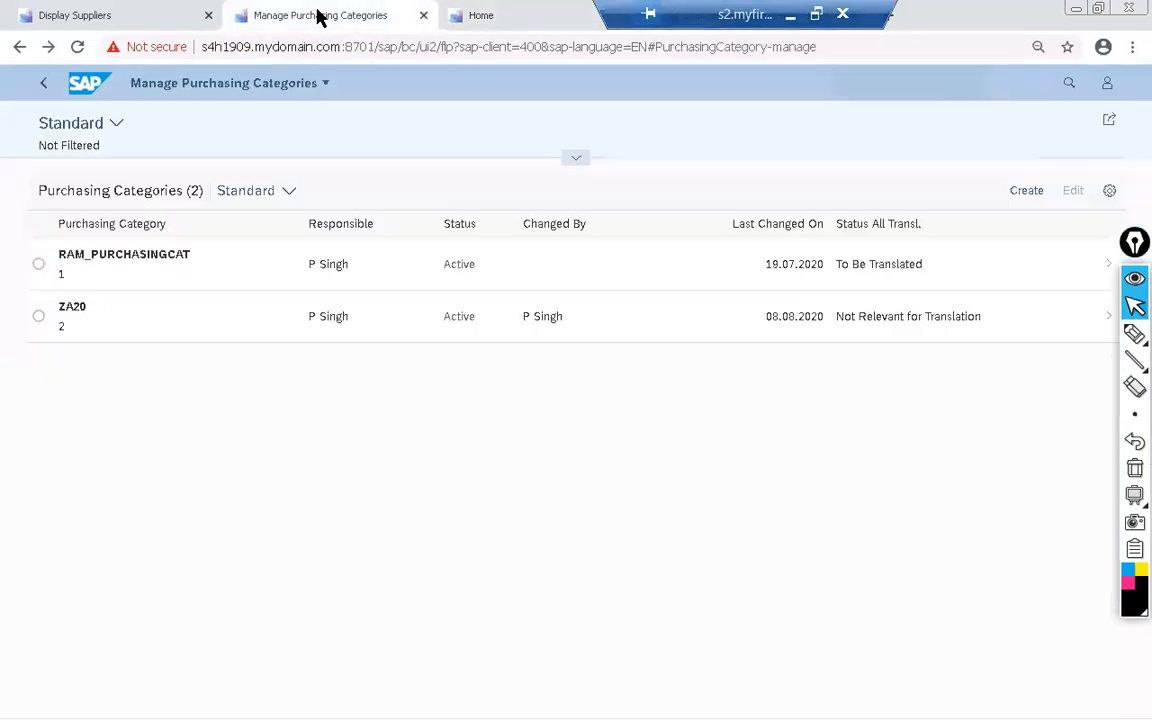
pyautogui.click(39, 317)
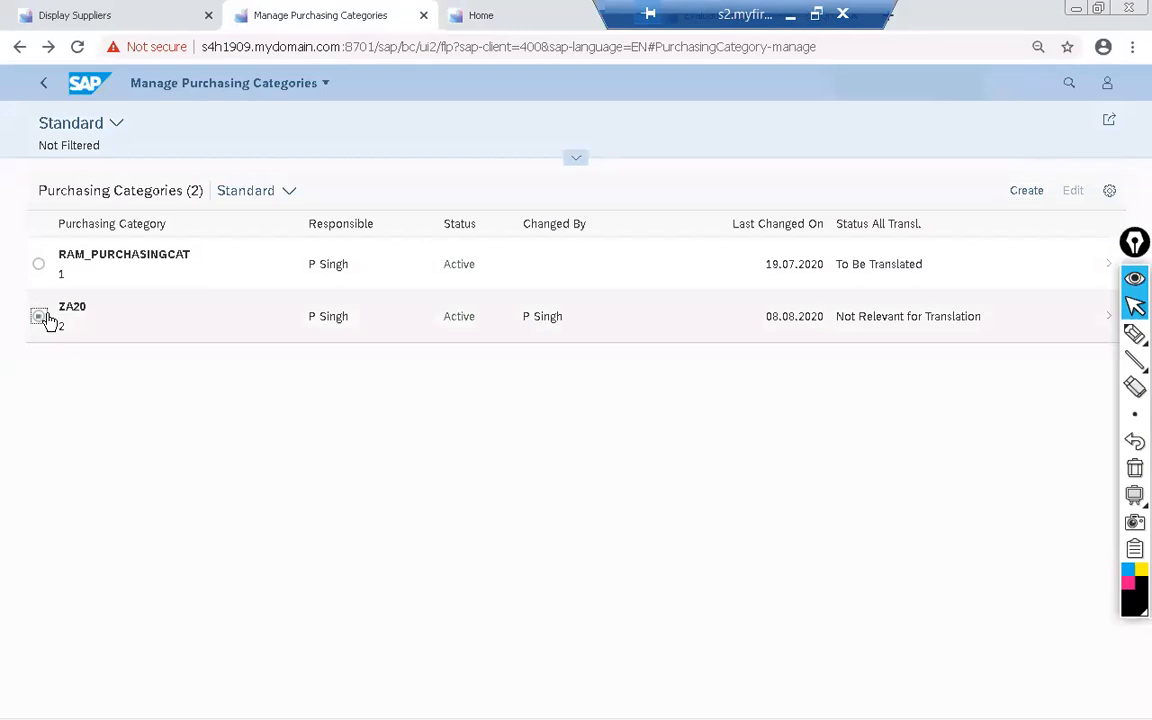
pyautogui.click(1073, 191)
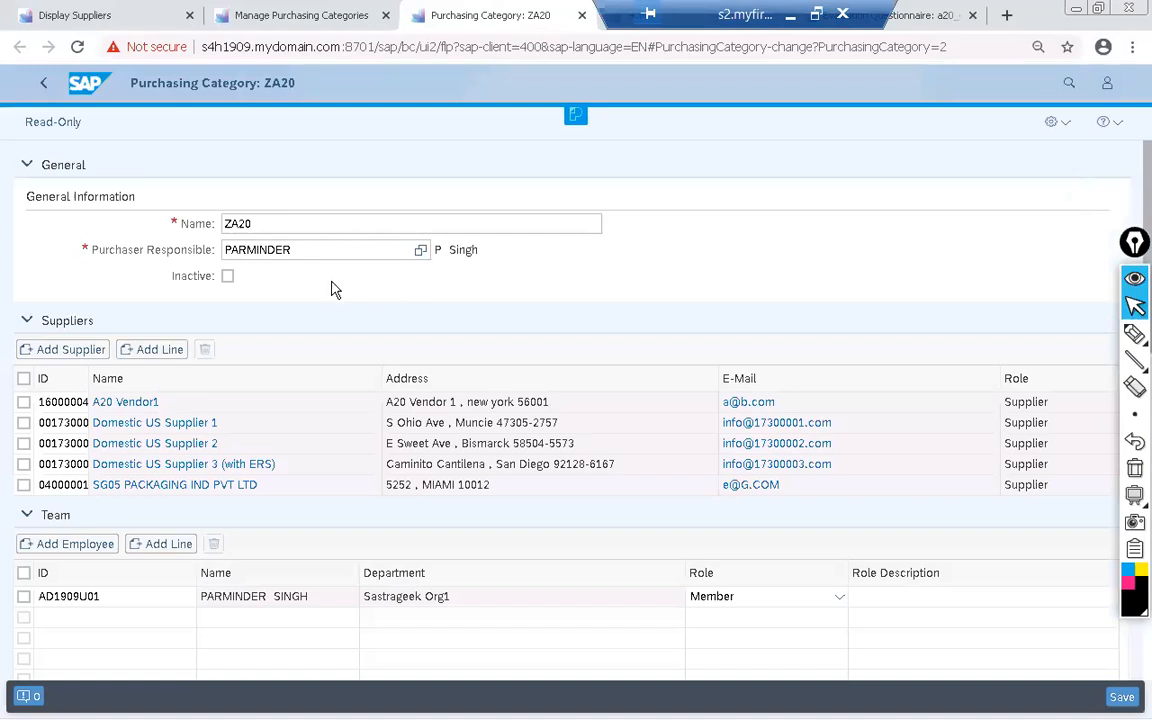
# Remove the material groups L001 to L007 from purchasing category ZA20, keeping only L008
pyautogui.click(228, 277)
pyautogui.scroll(-5, 293, 376)
pyautogui.scroll(-6, 293, 376)
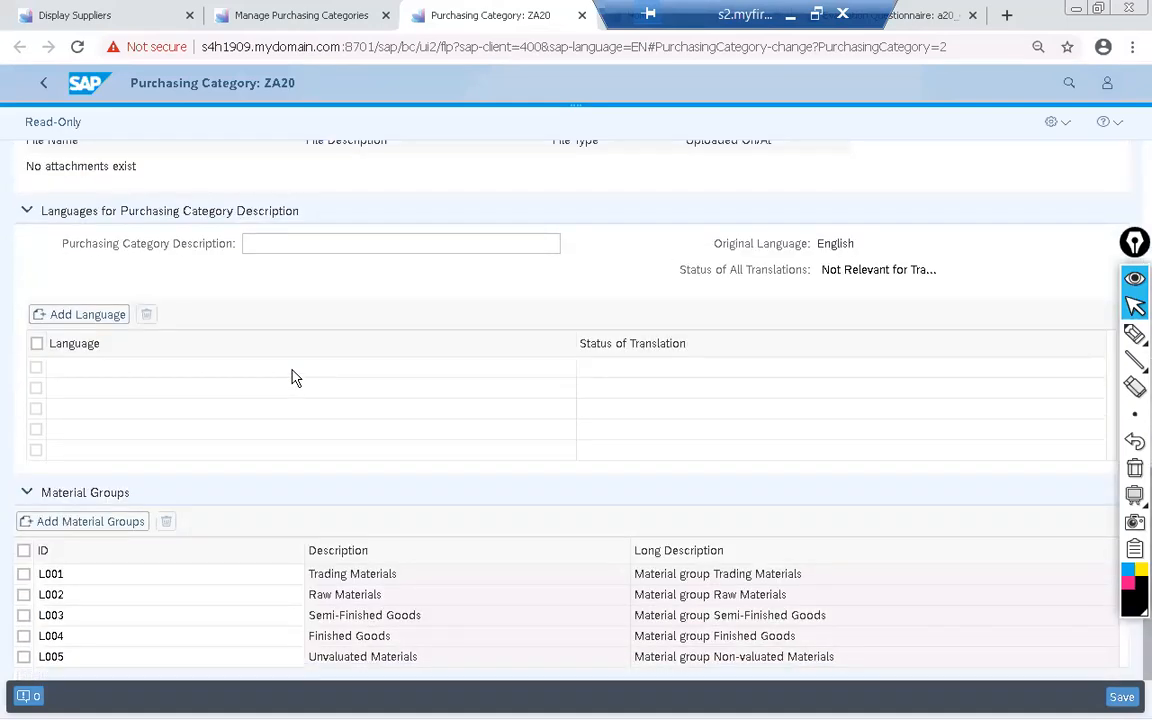
pyautogui.click(23, 574)
pyautogui.click(23, 594)
pyautogui.click(23, 615)
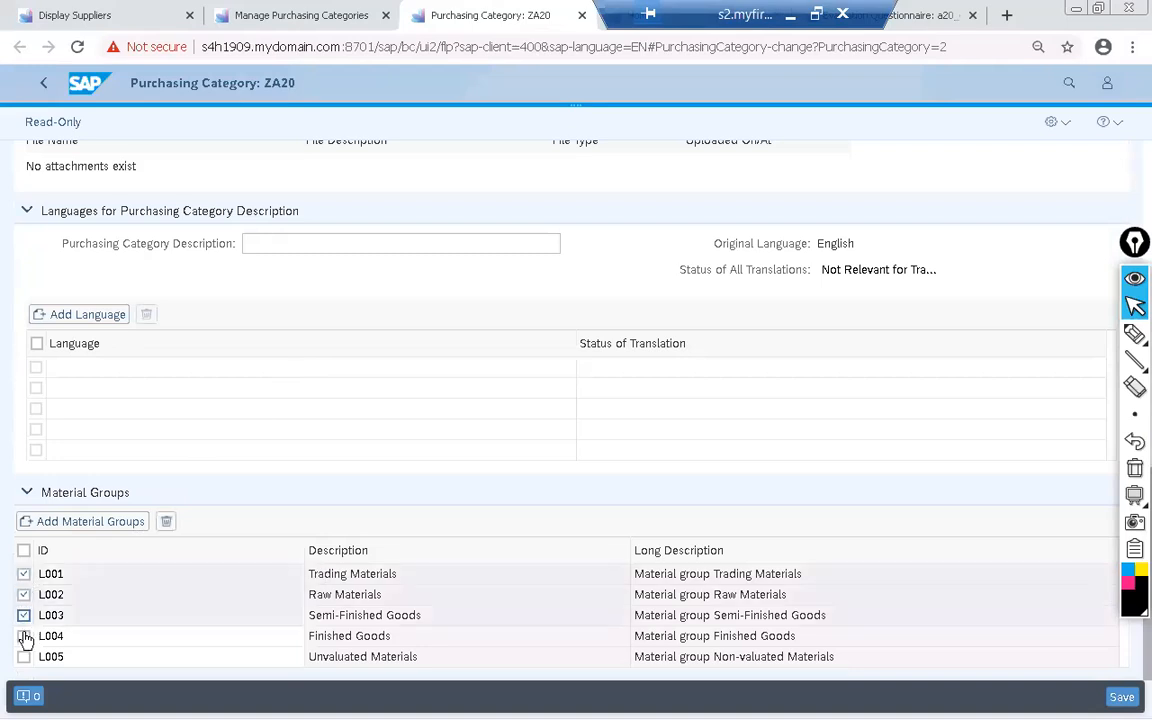
pyautogui.click(24, 637)
pyautogui.scroll(-1, 118, 589)
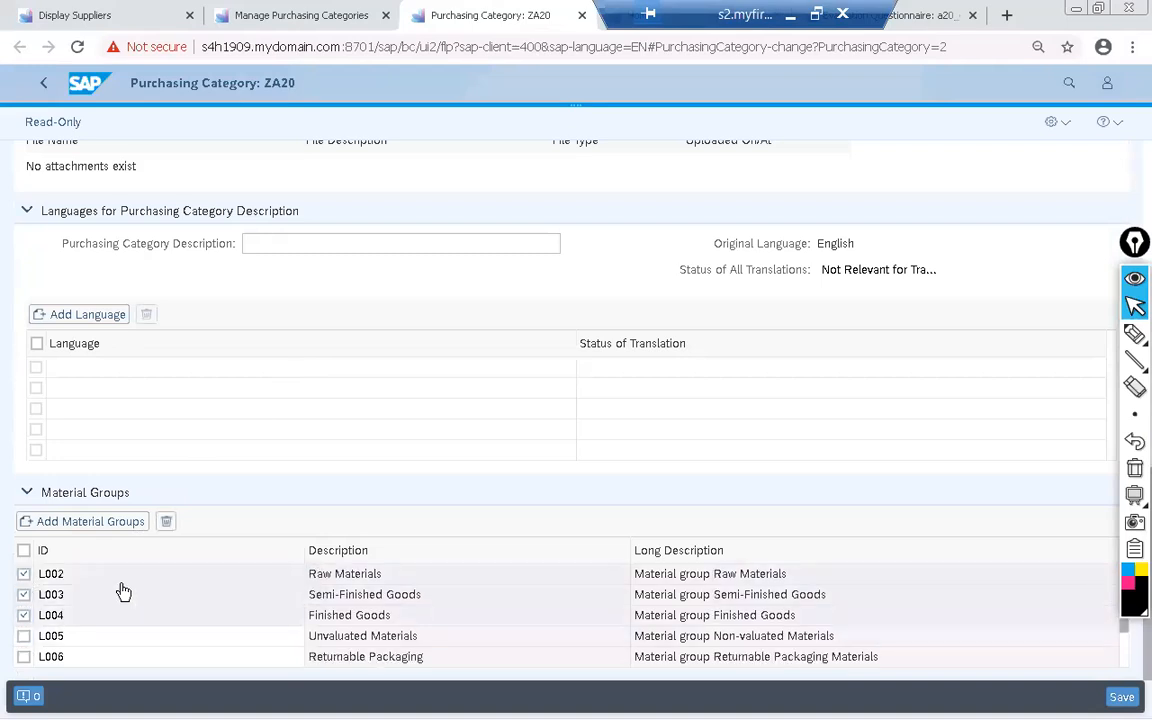
pyautogui.scroll(-1, 123, 592)
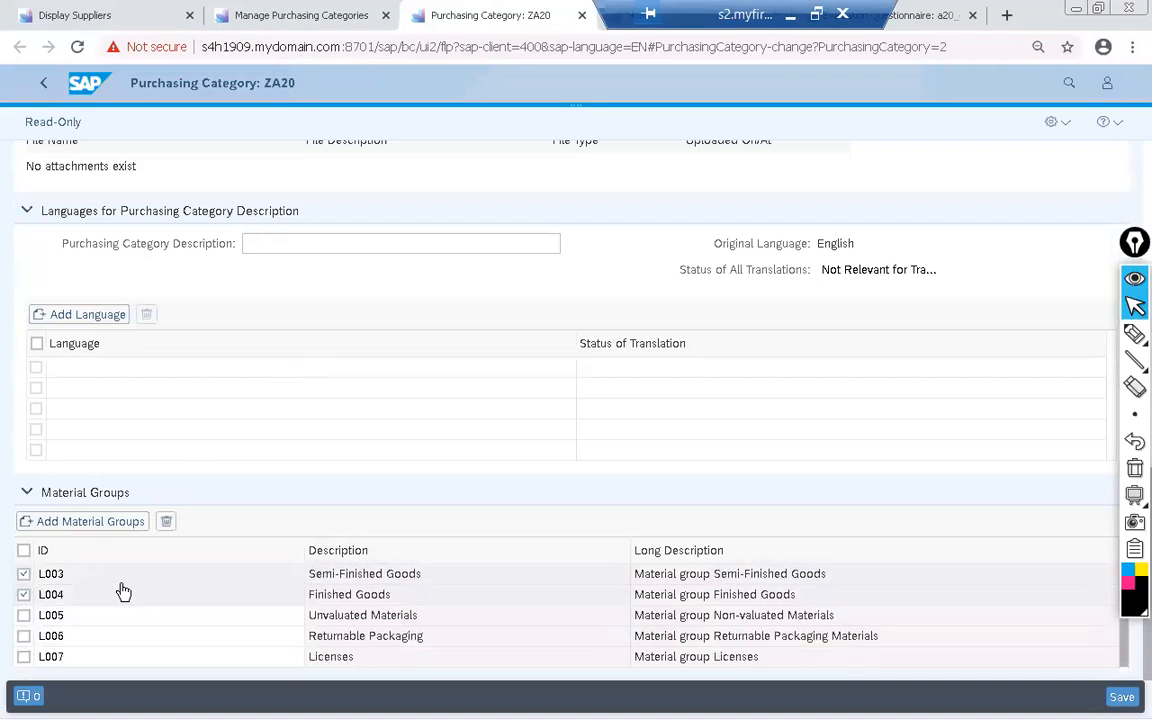
pyautogui.scroll(-1, 123, 592)
pyautogui.click(23, 596)
pyautogui.click(23, 616)
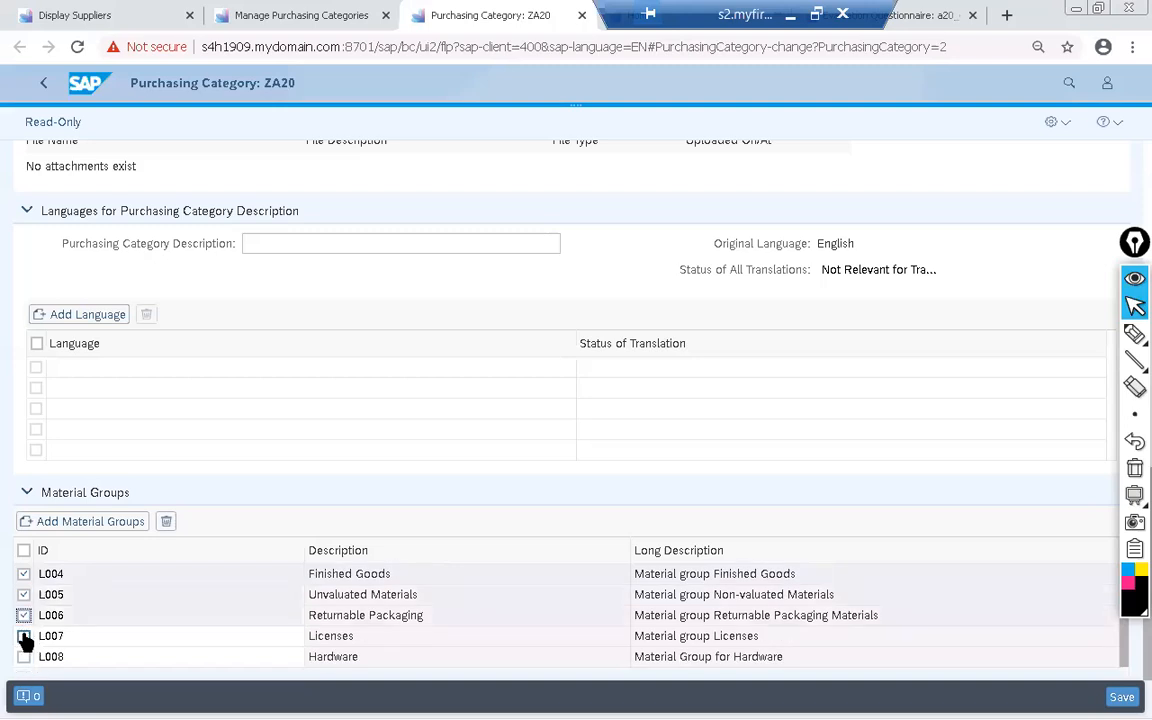
pyautogui.click(23, 637)
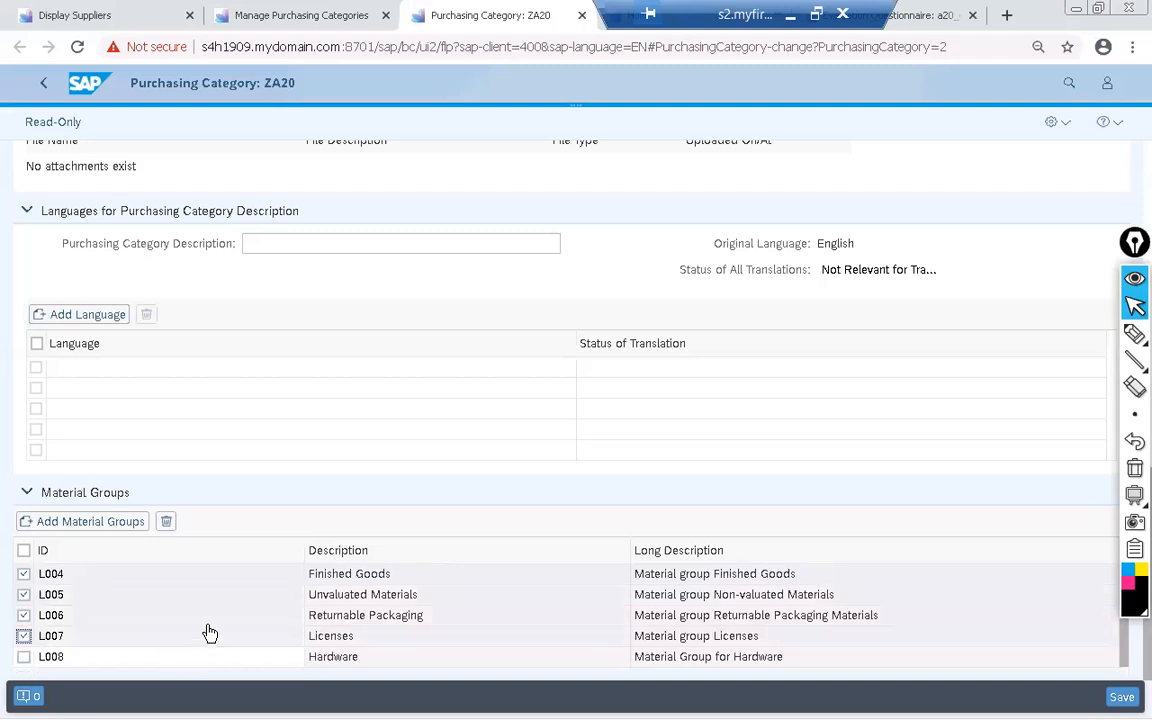
pyautogui.click(166, 522)
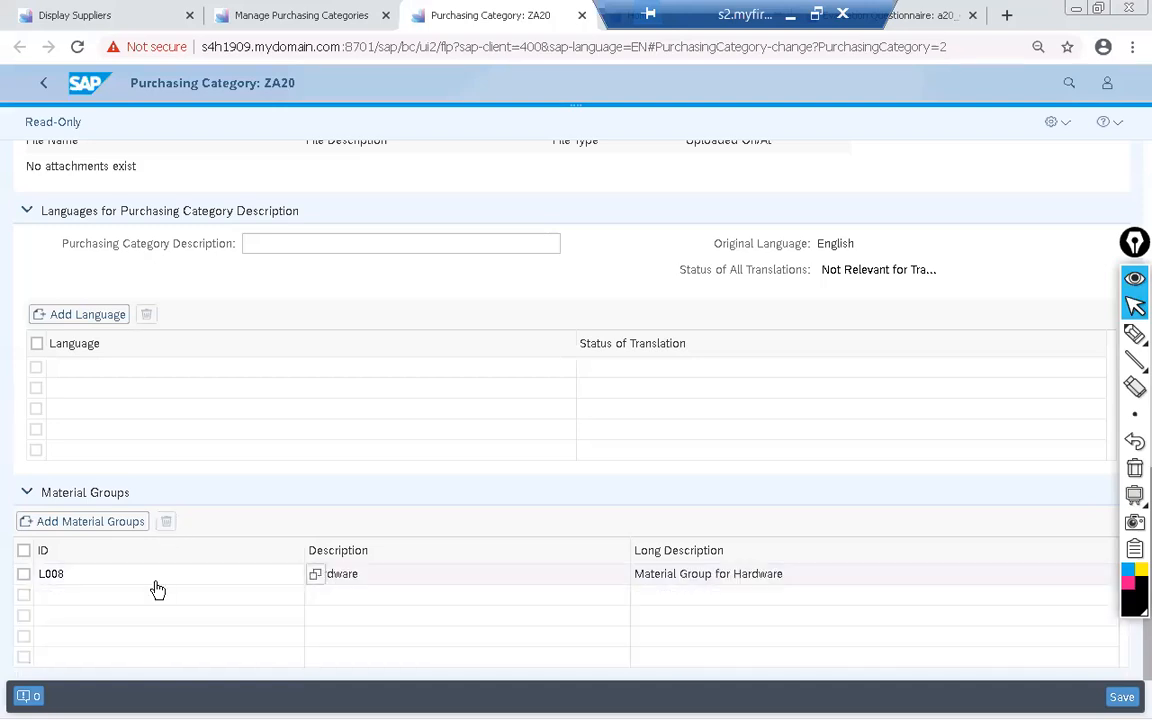
# Save purchasing category ZA20 and check its general information
pyautogui.scroll(2, 155, 589)
pyautogui.scroll(-1, 155, 589)
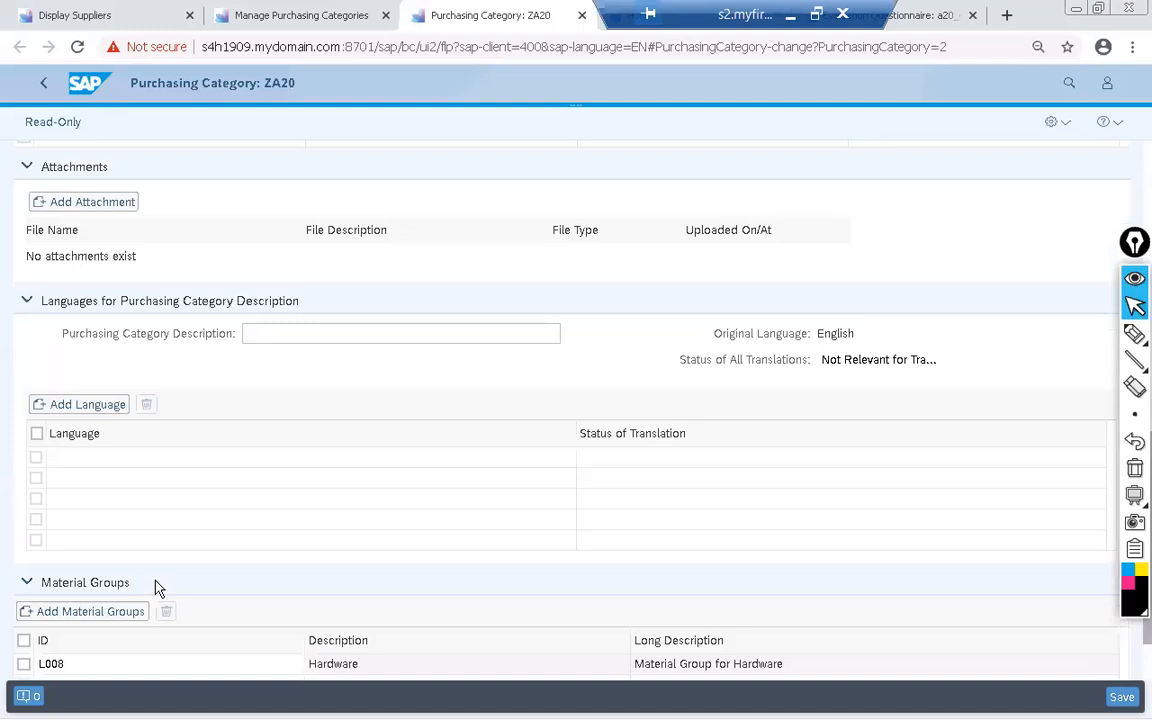
pyautogui.click(1120, 697)
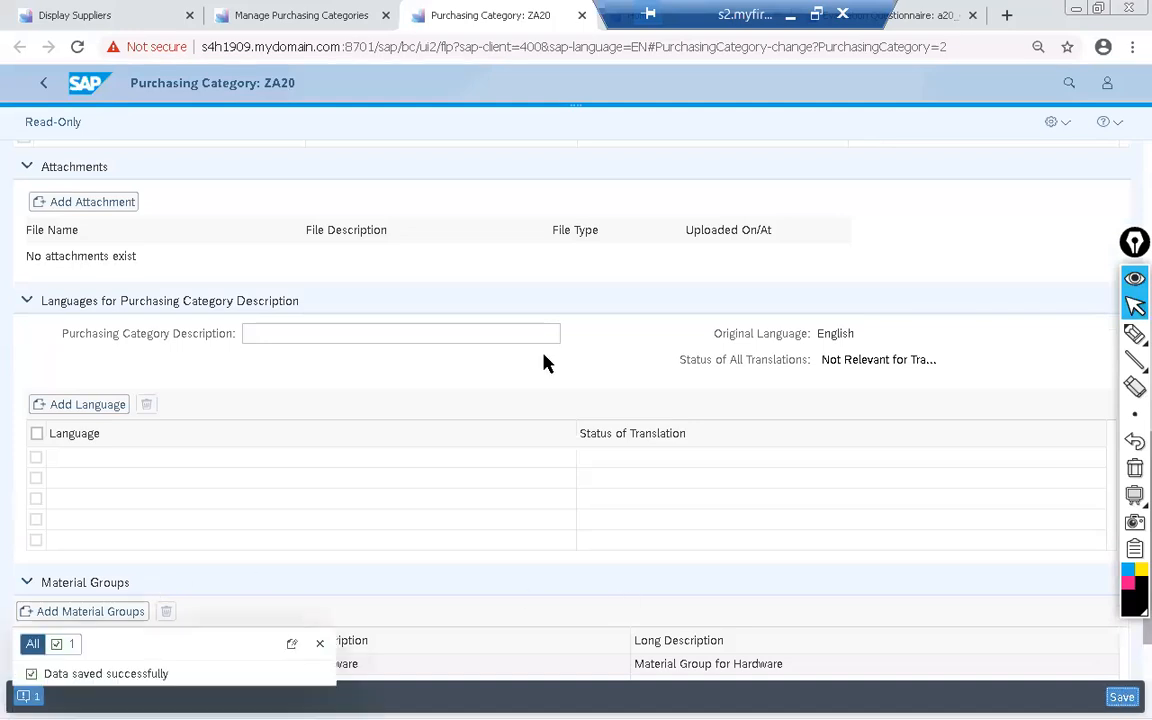
pyautogui.scroll(4, 543, 360)
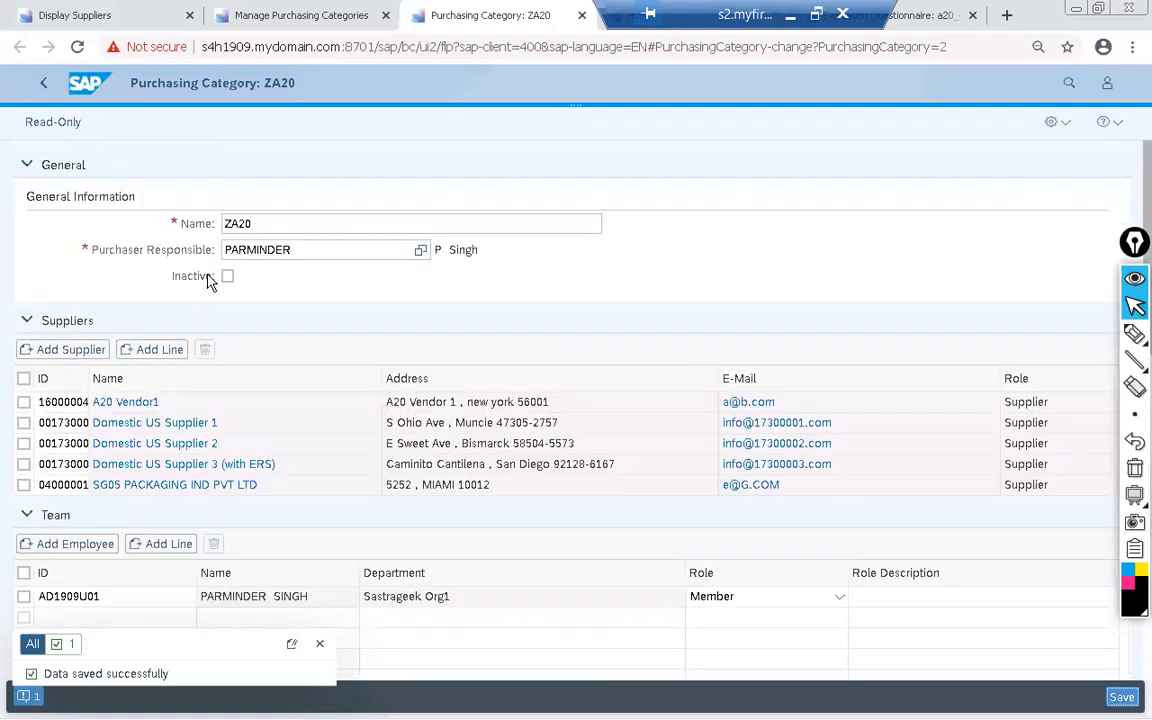
# Close the ZA20 editing page and refresh the unfiltered list of managed purchasing categories
pyautogui.click(47, 87)
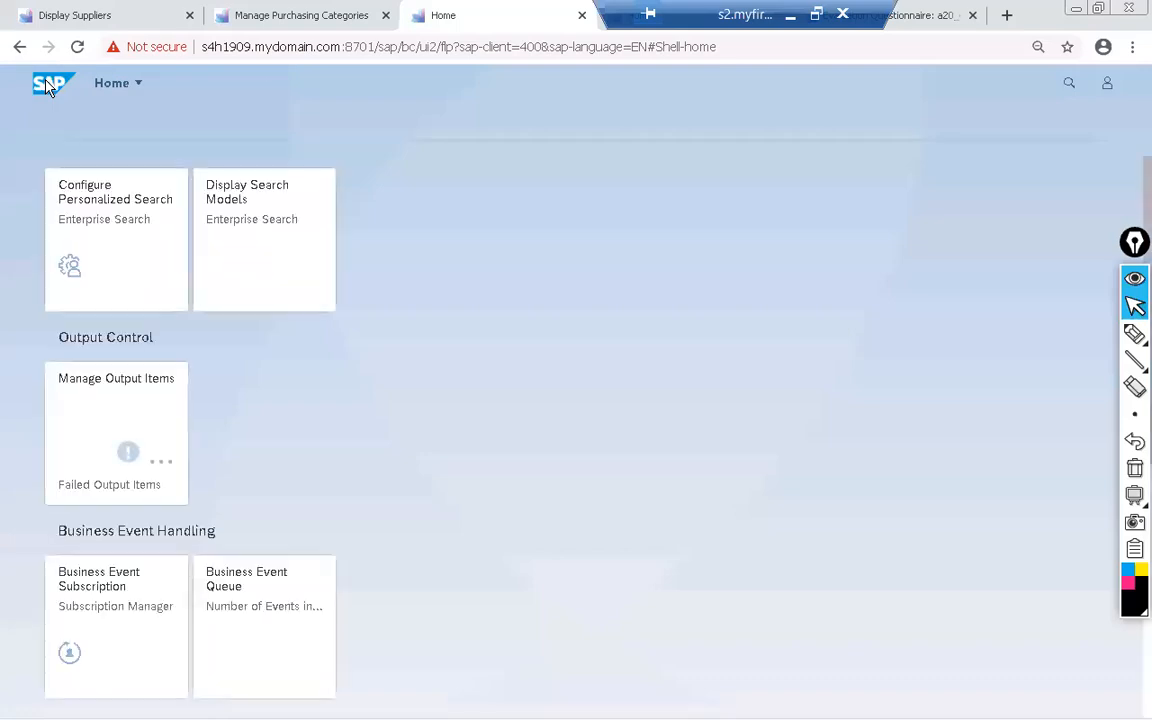
pyautogui.click(582, 15)
pyautogui.click(1075, 191)
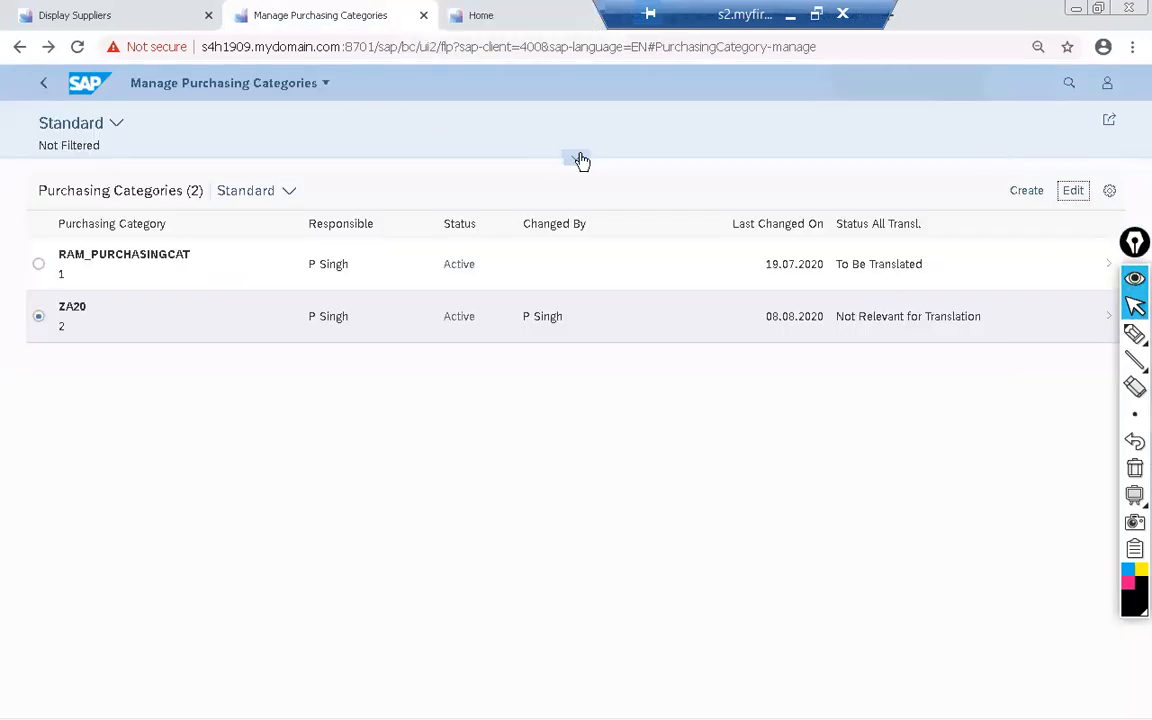
pyautogui.click(579, 158)
pyautogui.click(1084, 244)
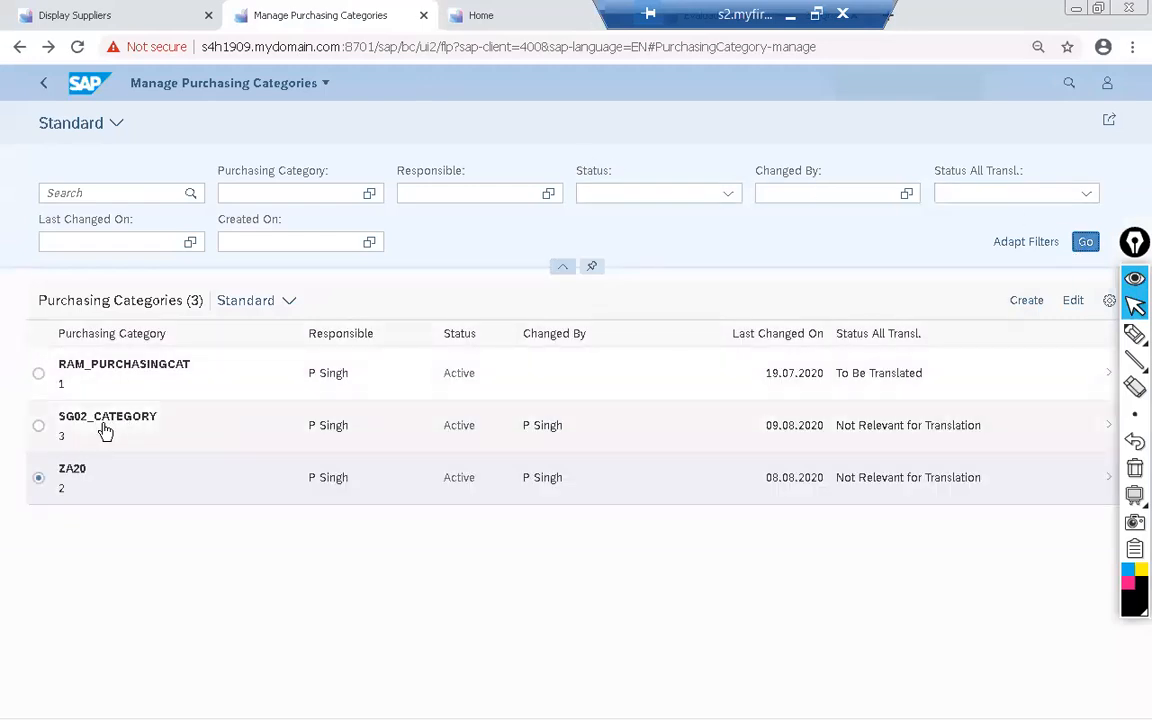
# Open SG02_CATEGORY and examine its general information, suppliers, activities, material groups and planned spend
pyautogui.click(105, 431)
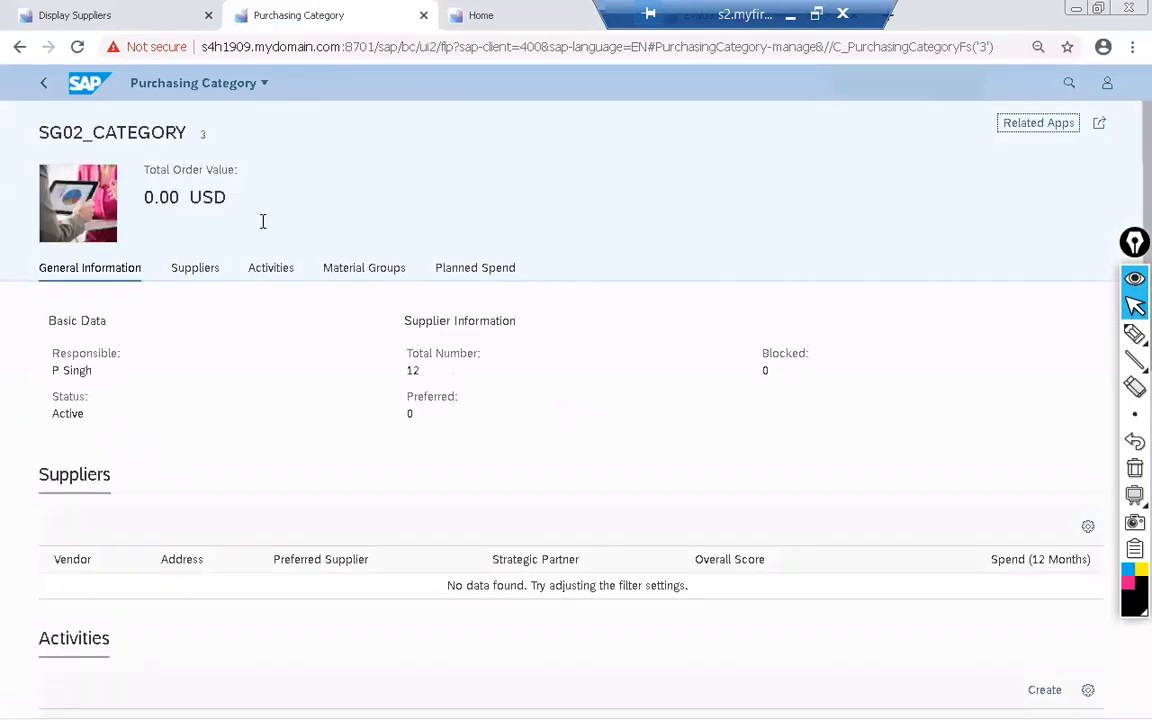
pyautogui.scroll(-5, 522, 375)
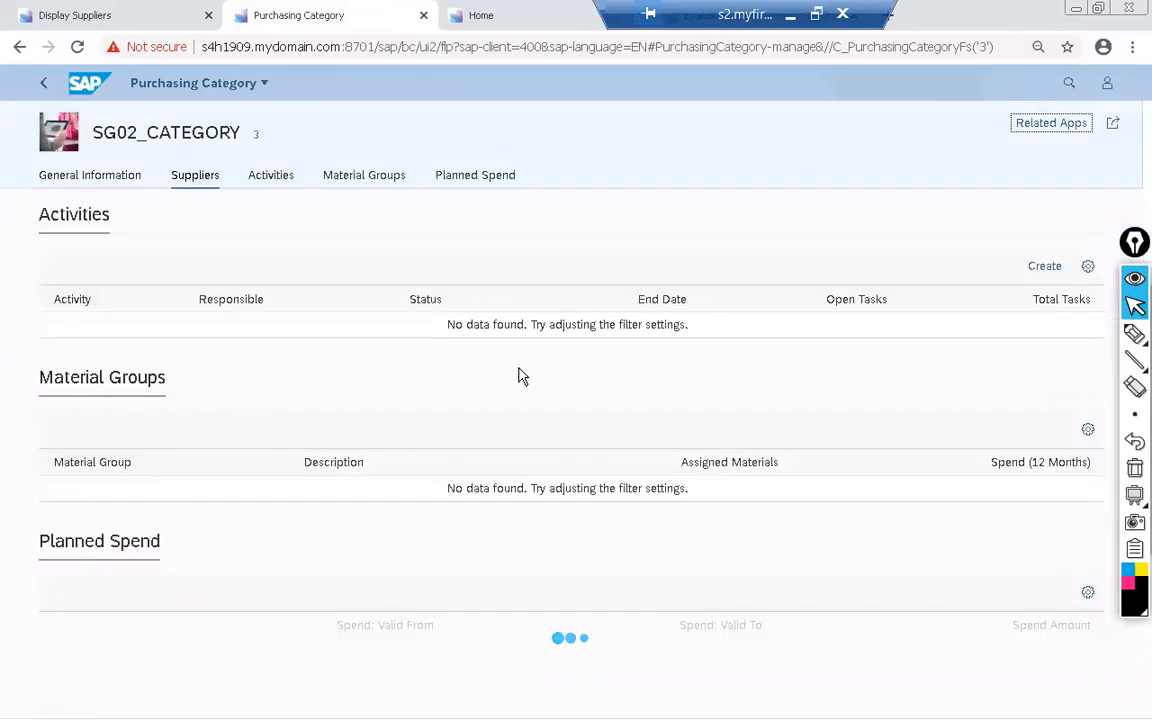
pyautogui.scroll(4, 521, 375)
pyautogui.scroll(1, 510, 365)
pyautogui.scroll(-3, 505, 358)
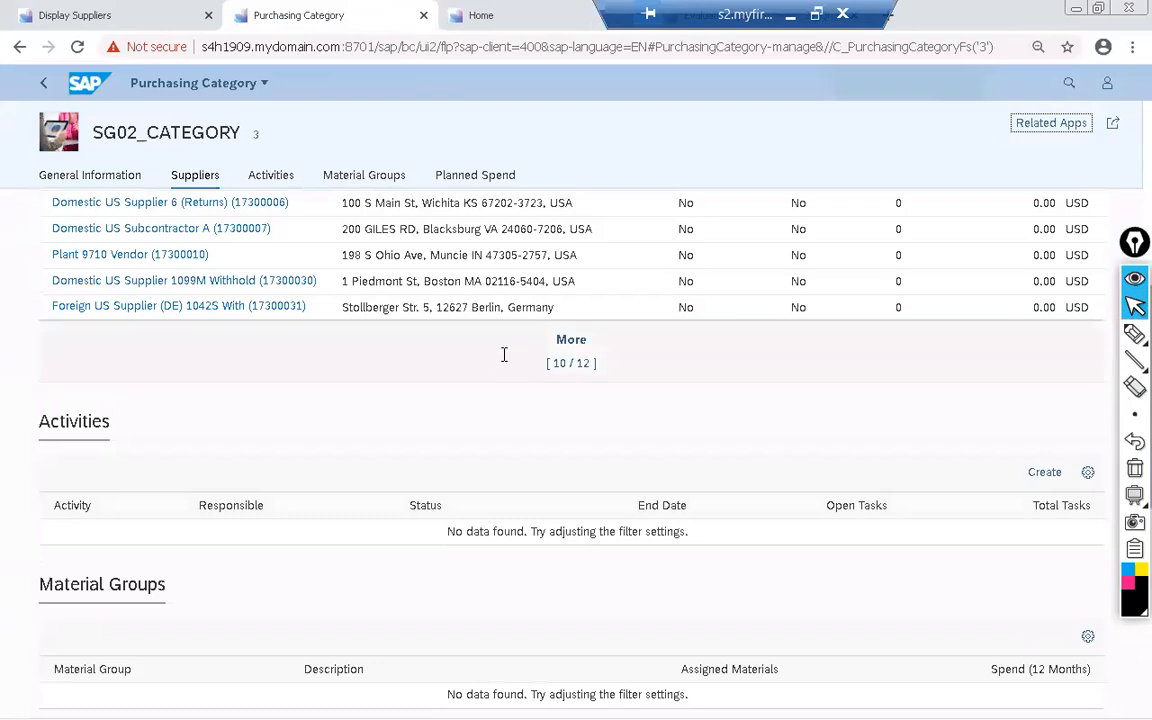
pyautogui.scroll(-4, 504, 358)
pyautogui.scroll(5, 504, 360)
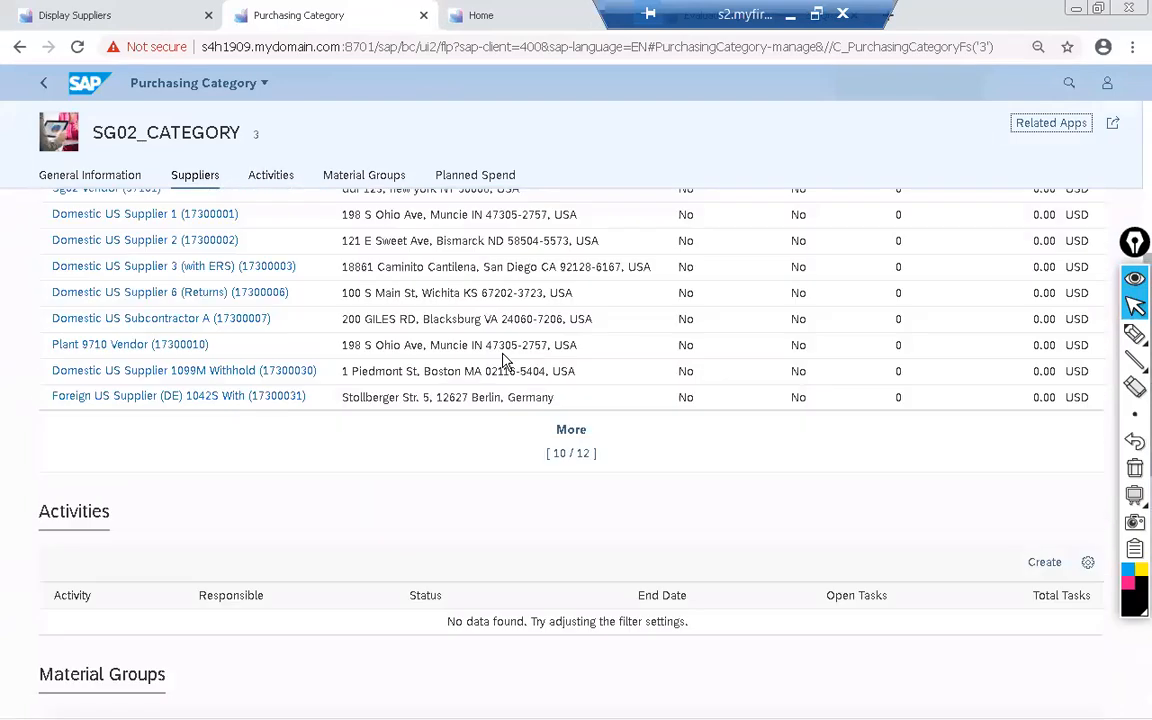
pyautogui.scroll(5, 504, 358)
pyautogui.scroll(-5, 504, 355)
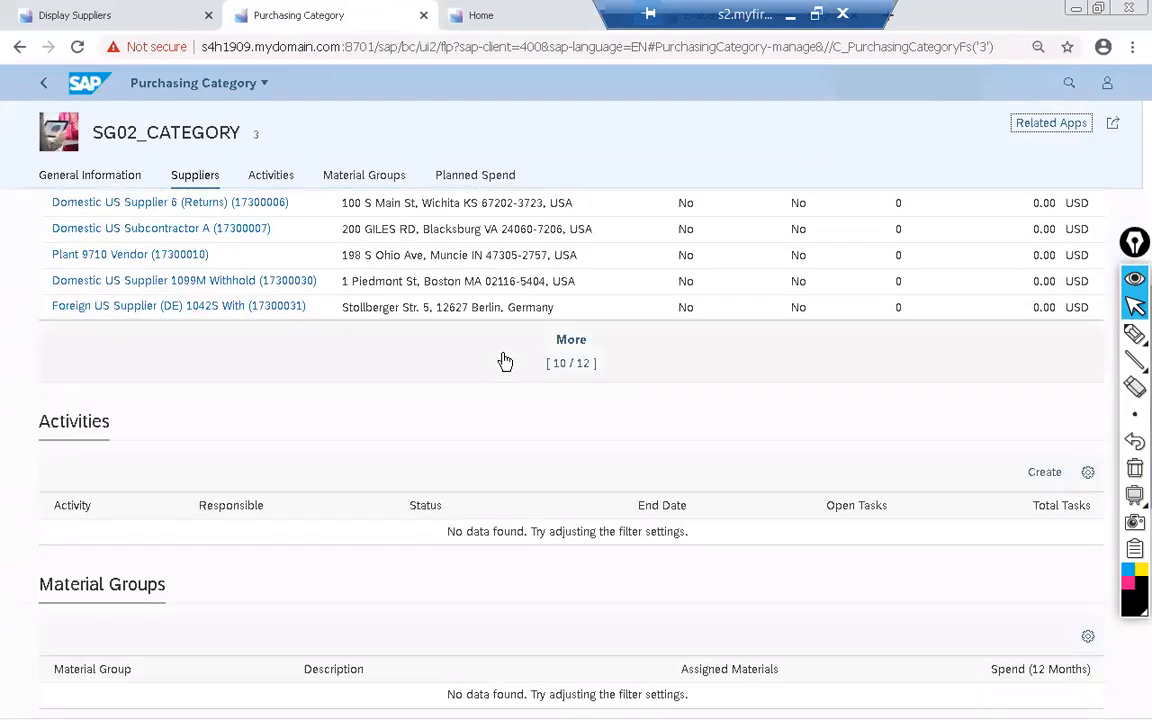
pyautogui.scroll(-1, 505, 362)
# Return to the managed purchasing categories and open SG02_CATEGORY for editing
pyautogui.click(45, 90)
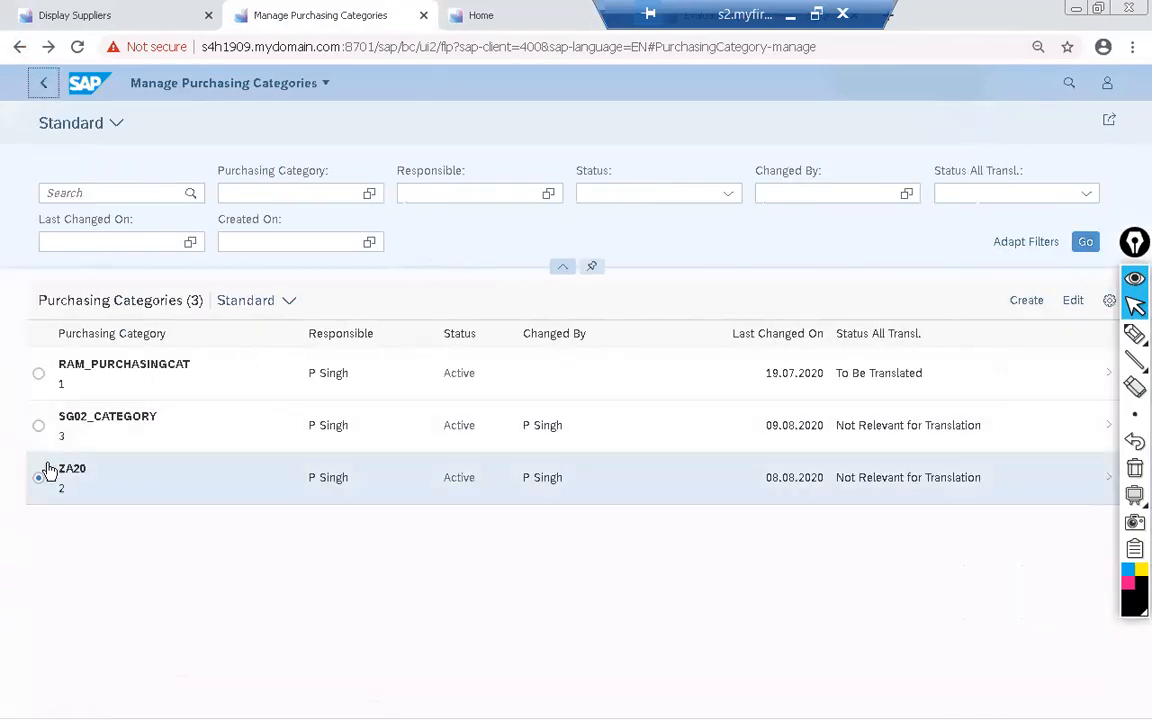
pyautogui.click(39, 426)
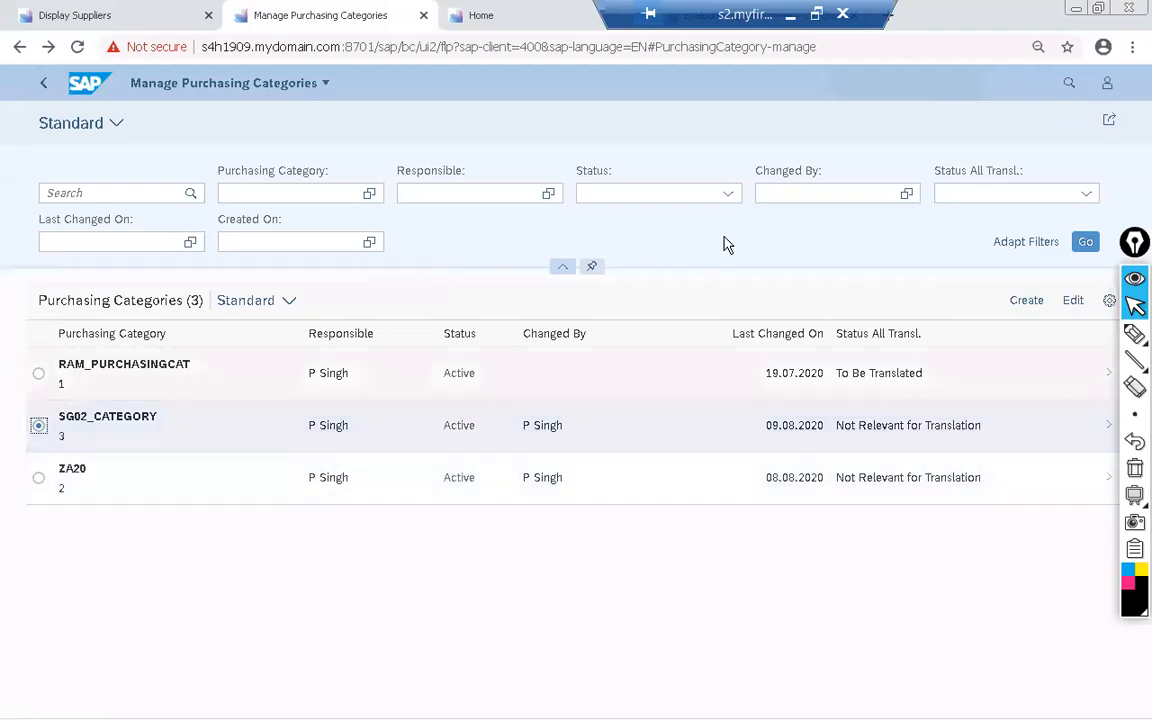
pyautogui.click(1074, 302)
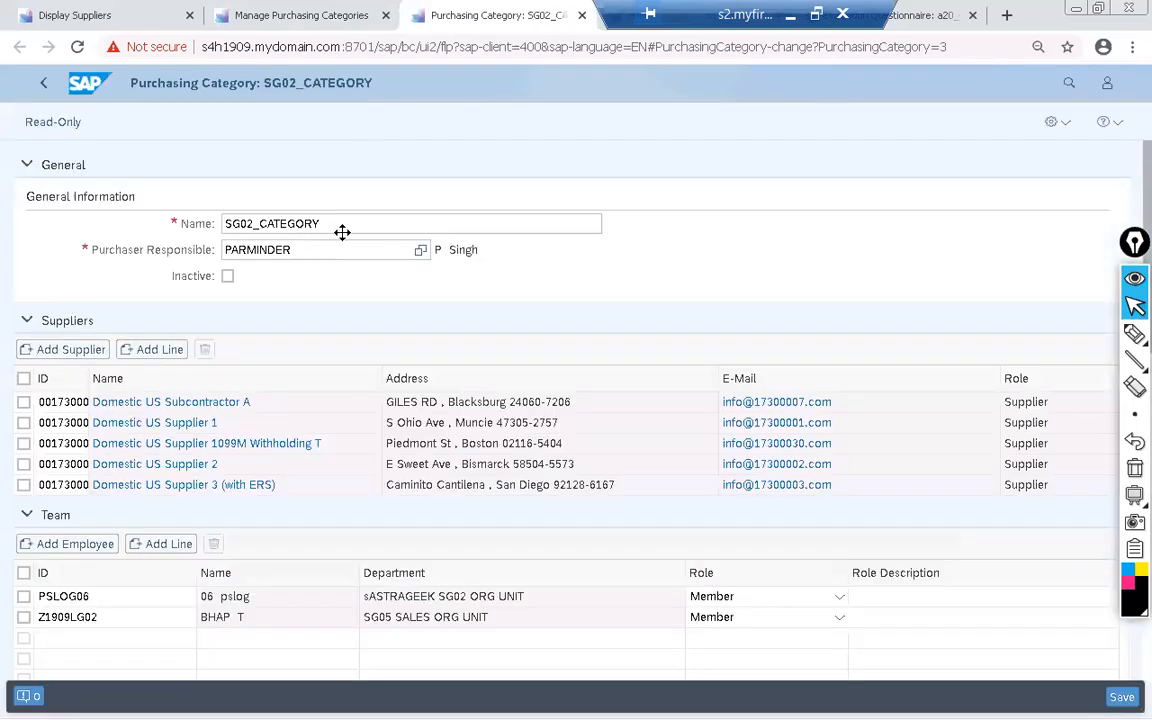
# Start adding material groups to SG02_CATEGORY and search for those whose ID matches L*
pyautogui.scroll(-3, 328, 296)
pyautogui.scroll(-1, 328, 296)
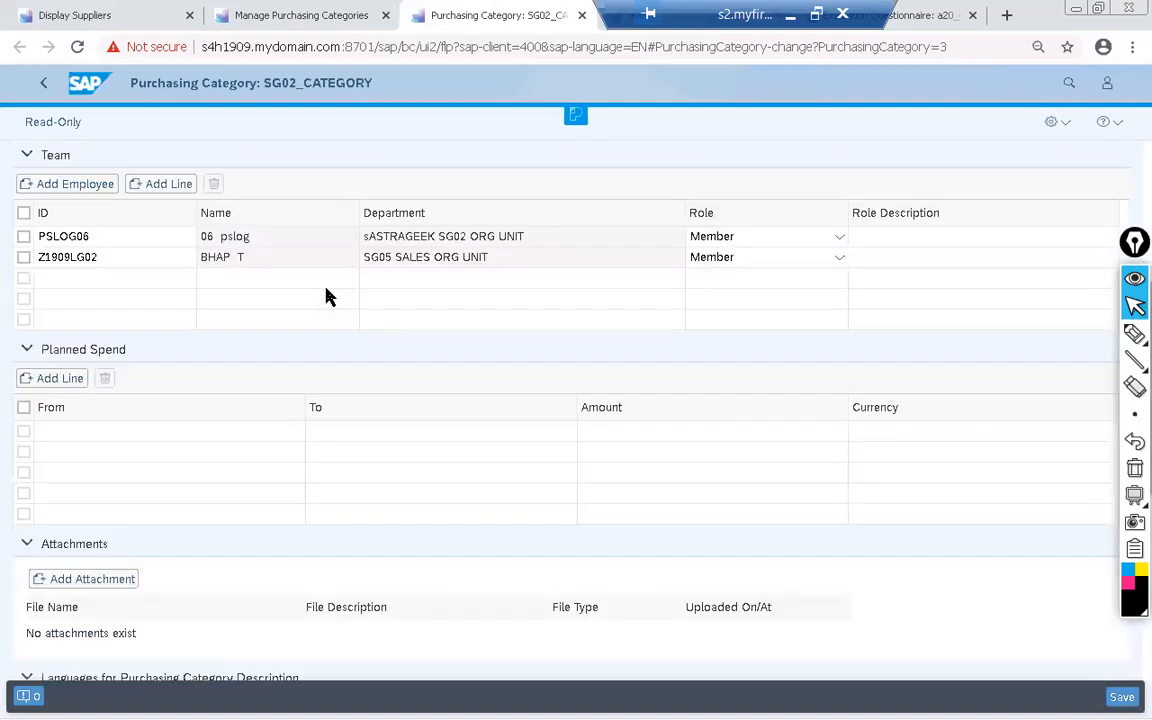
pyautogui.scroll(-1, 152, 456)
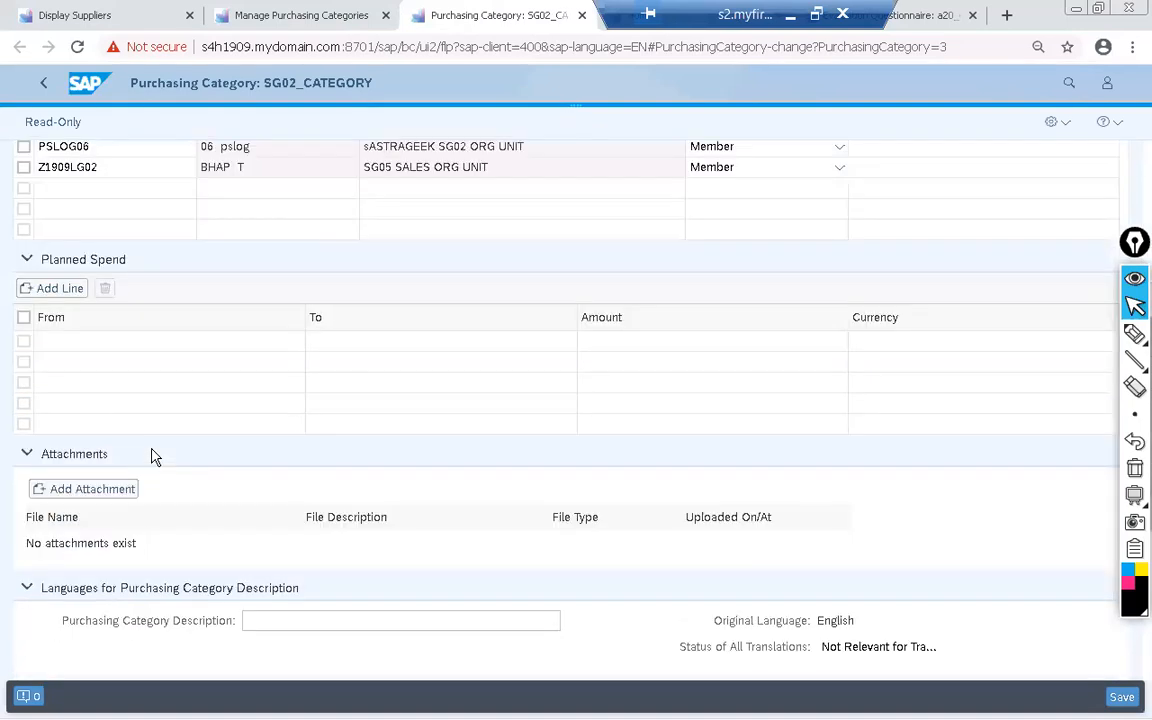
pyautogui.scroll(-4, 152, 456)
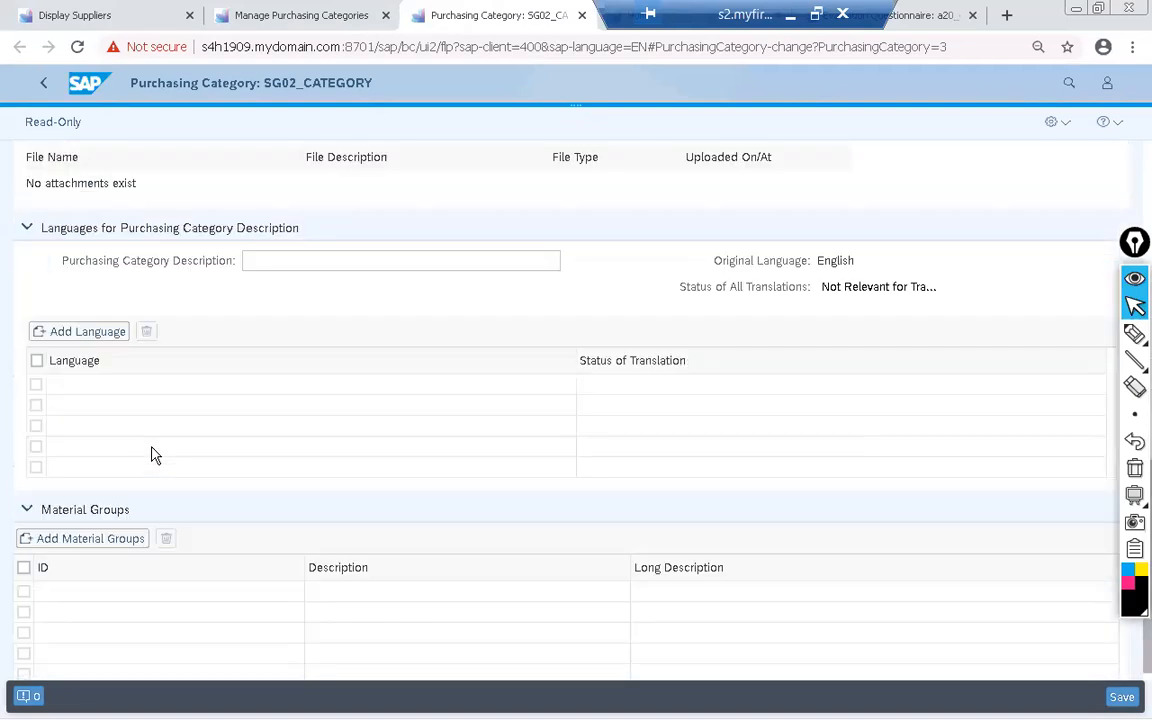
pyautogui.scroll(-1, 152, 456)
pyautogui.click(108, 524)
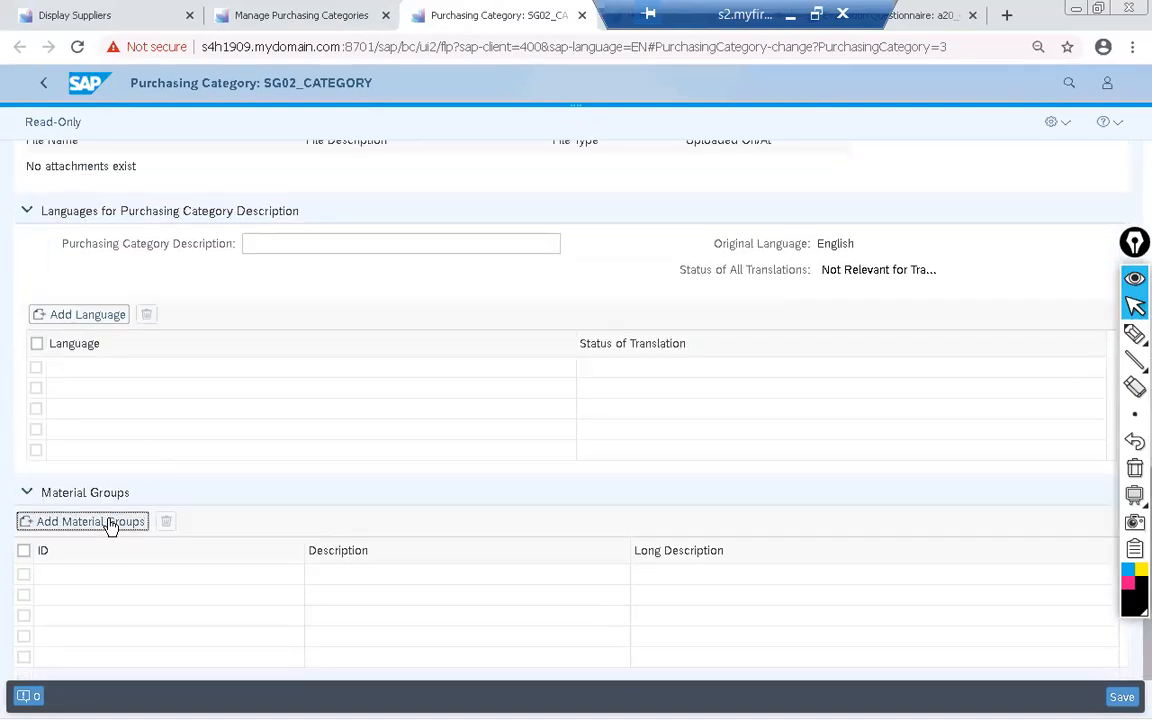
pyautogui.click(321, 444)
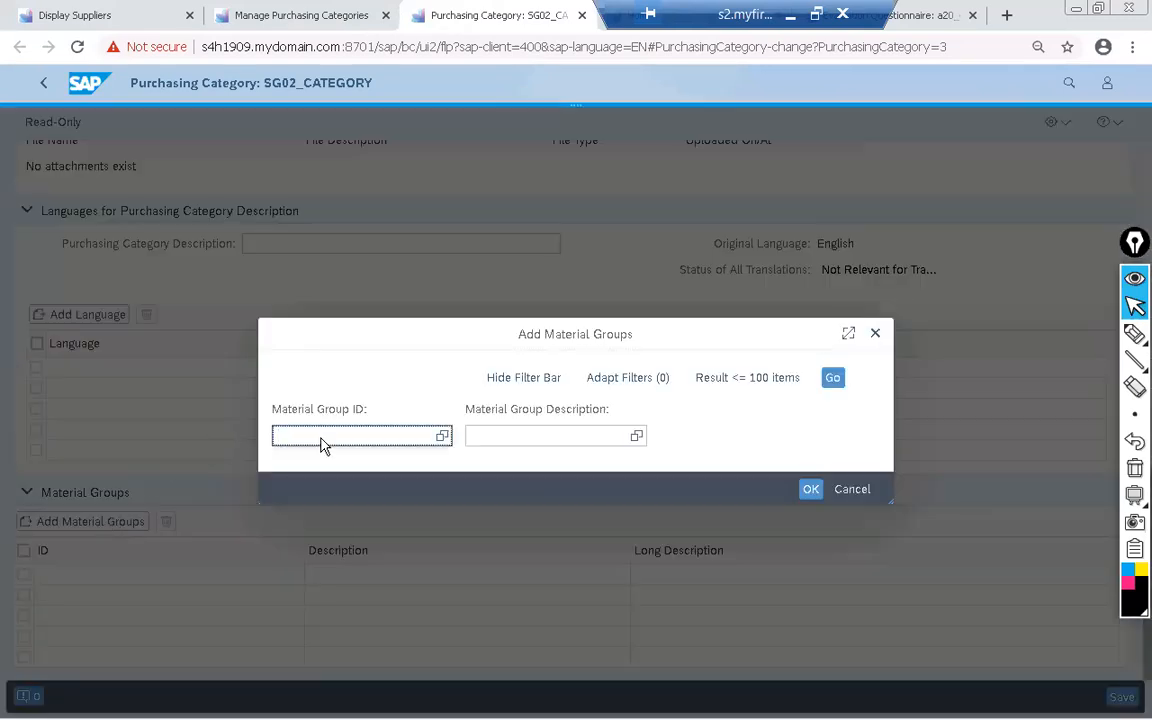
pyautogui.write('l*')
pyautogui.press('Return')
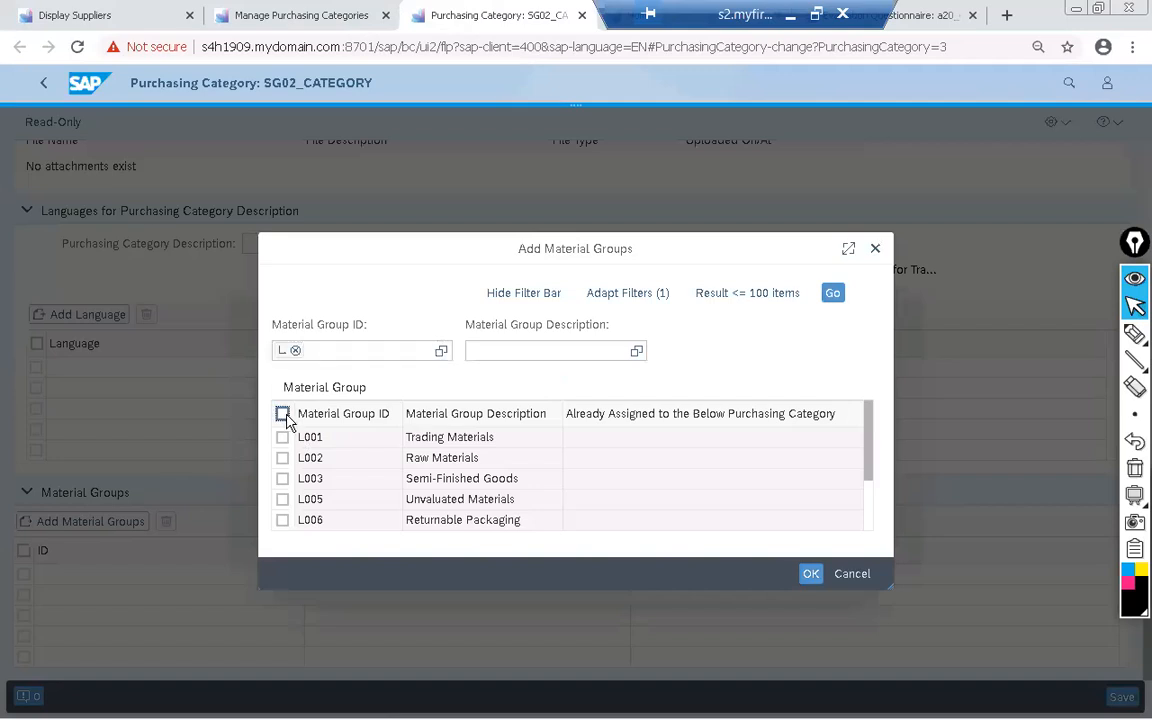
# Add all found material groups except L008 to SG02_CATEGORY, save the category and close the message list
pyautogui.click(282, 413)
pyautogui.moveTo(869, 493); pyautogui.dragTo(866, 522)
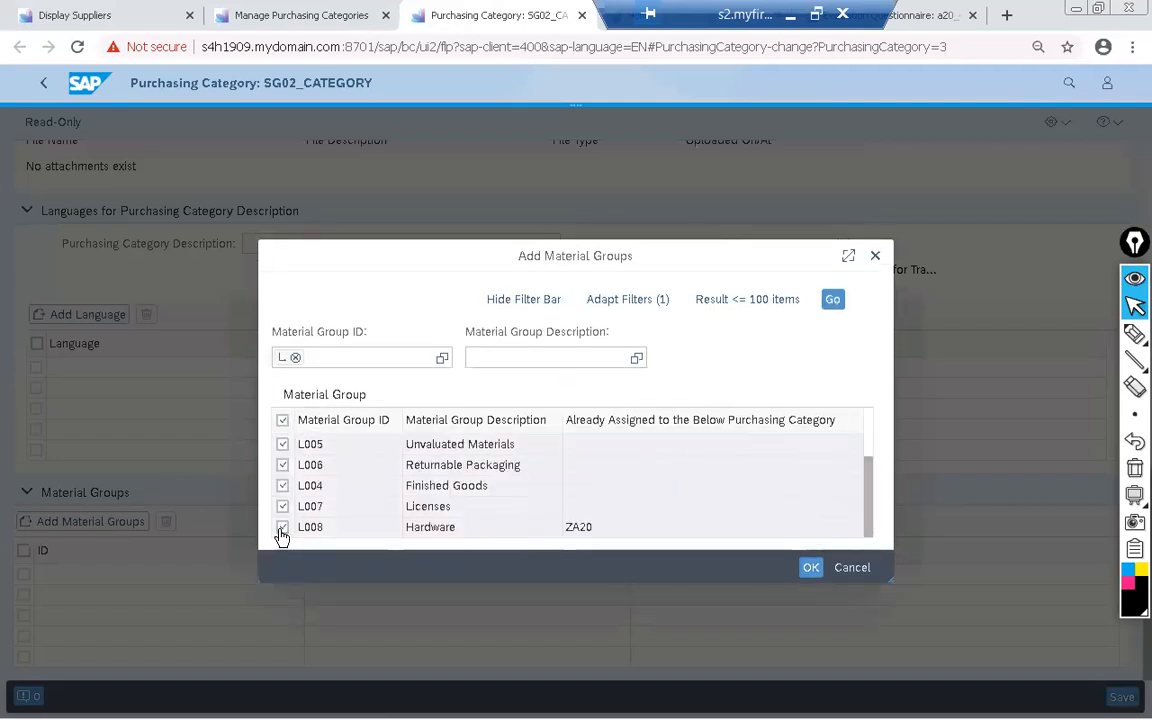
pyautogui.click(282, 530)
pyautogui.click(810, 567)
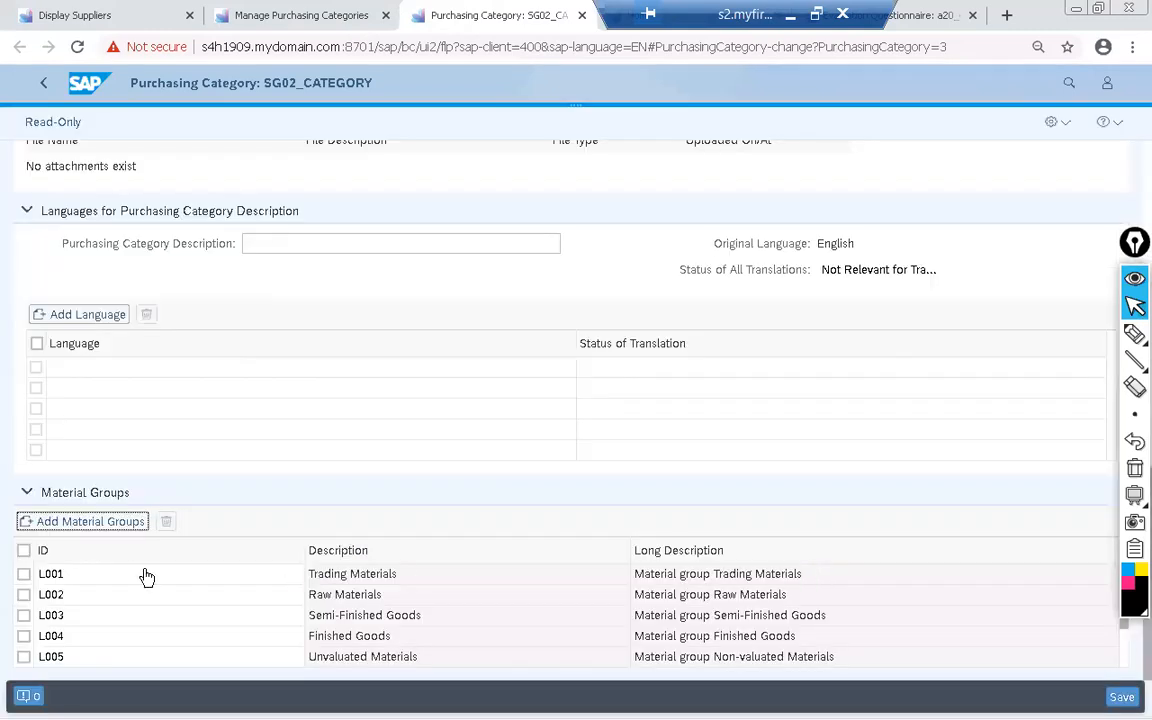
pyautogui.click(1122, 698)
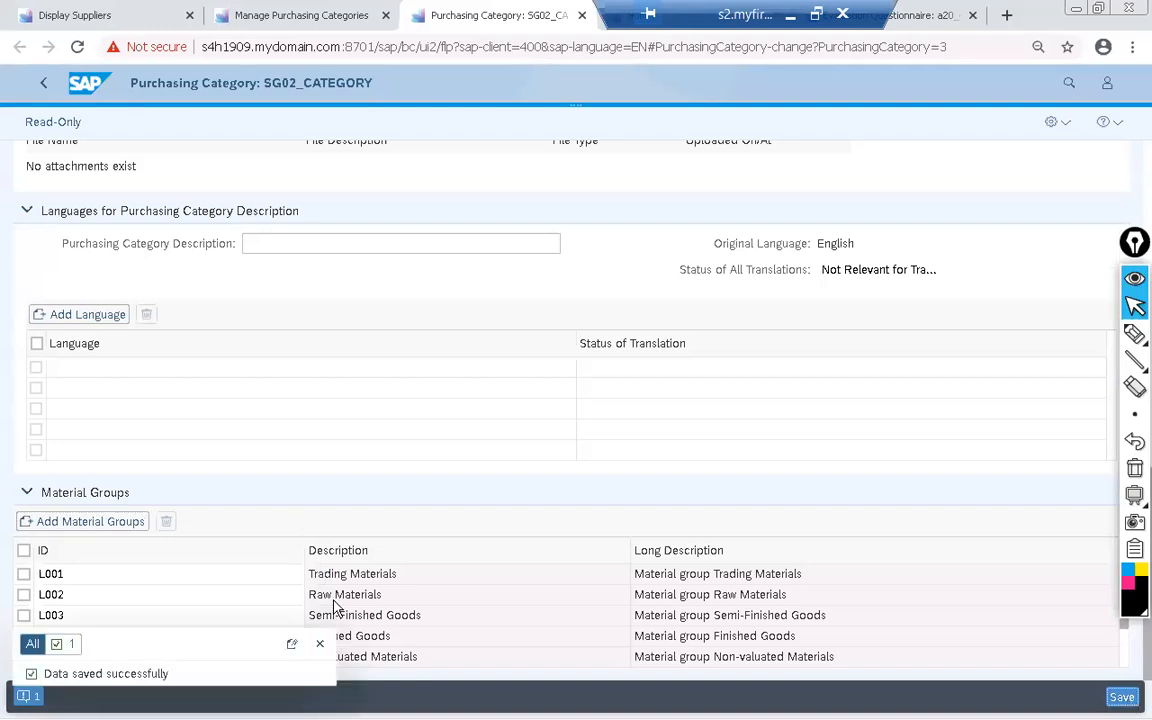
pyautogui.click(322, 643)
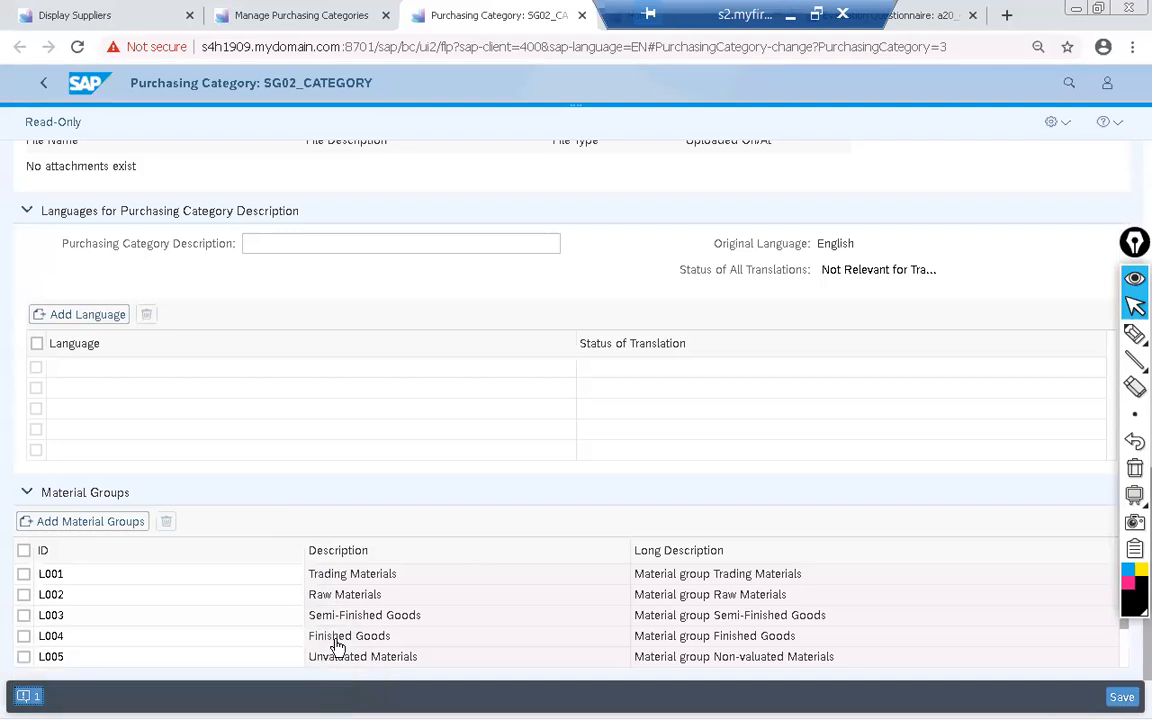
# Refresh the managed purchasing categories, open SG02_CATEGORY and examine its total order value, full supplier list, material groups and planned spend
pyautogui.click(313, 15)
pyautogui.click(1090, 242)
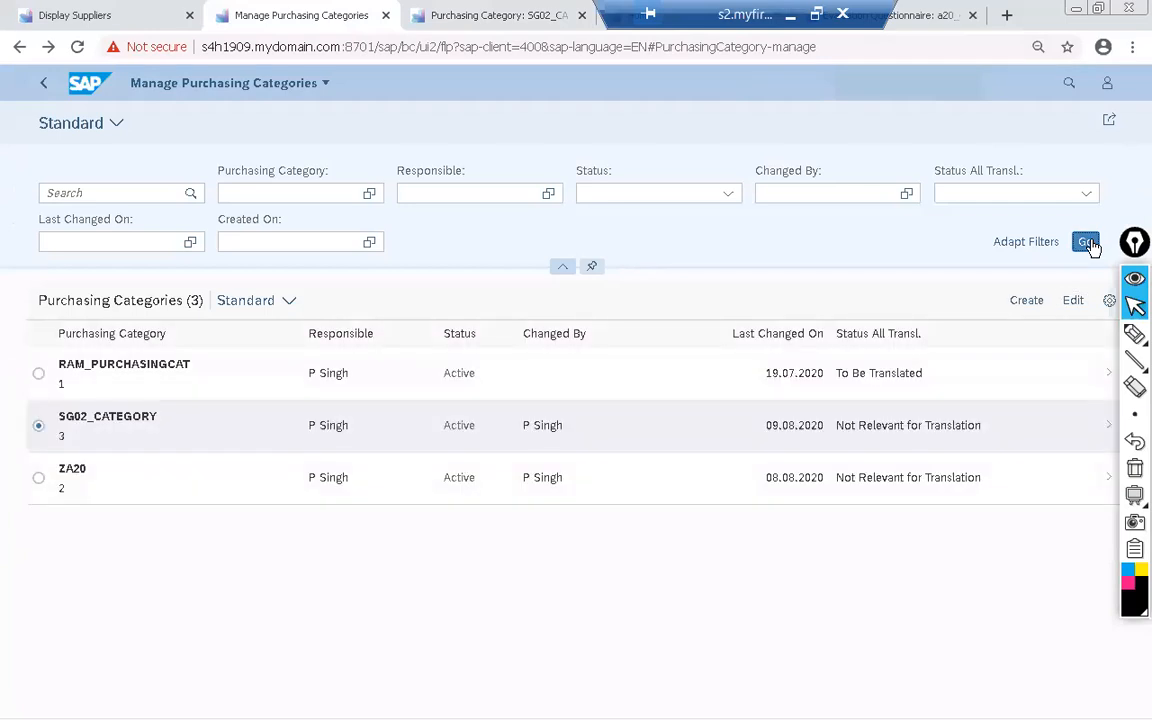
pyautogui.click(238, 447)
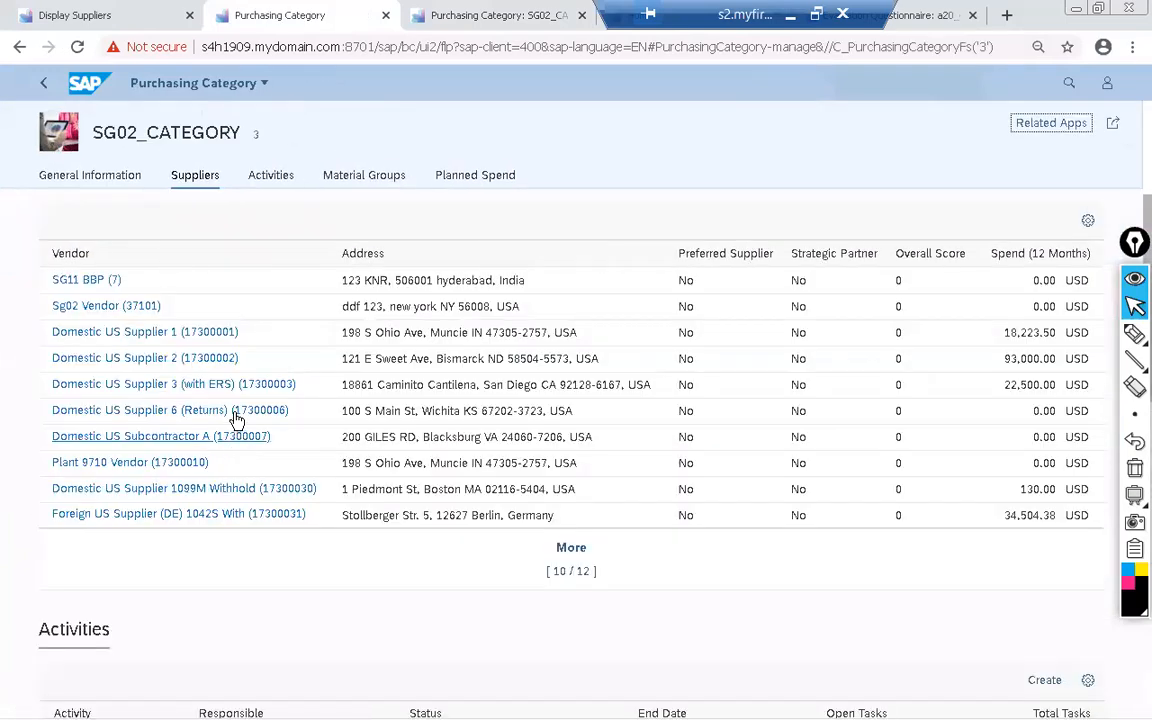
pyautogui.scroll(3, 236, 430)
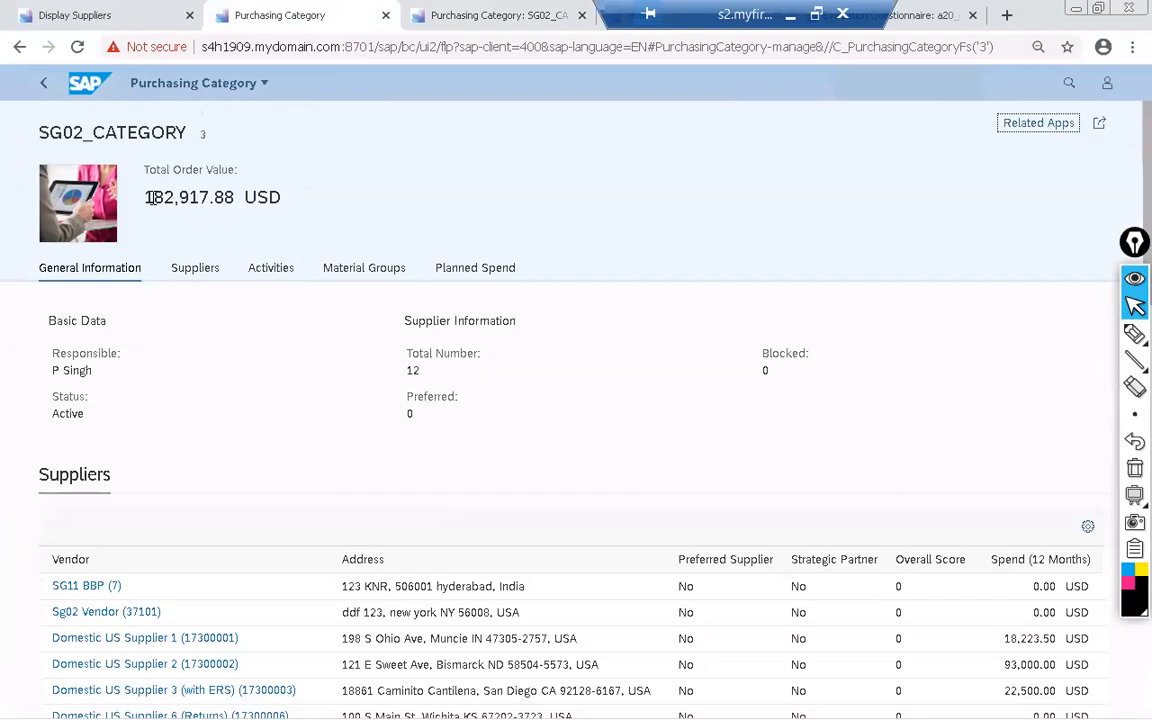
pyautogui.scroll(-3, 262, 216)
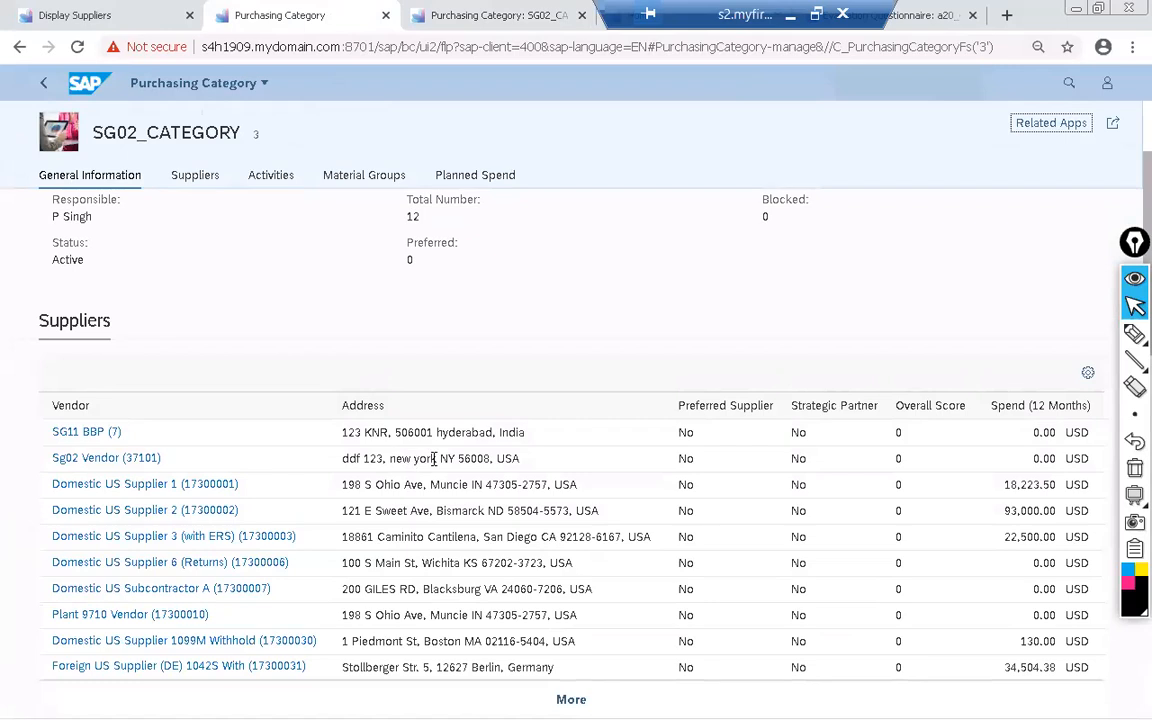
pyautogui.scroll(-2, 434, 459)
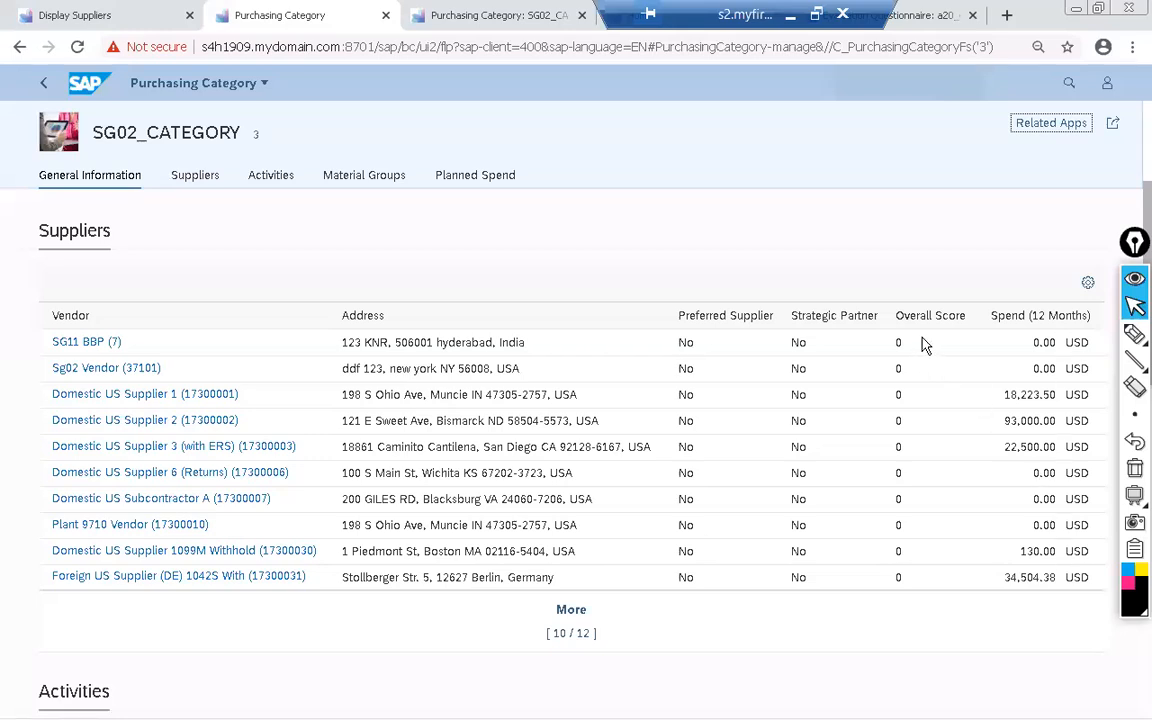
pyautogui.click(675, 601)
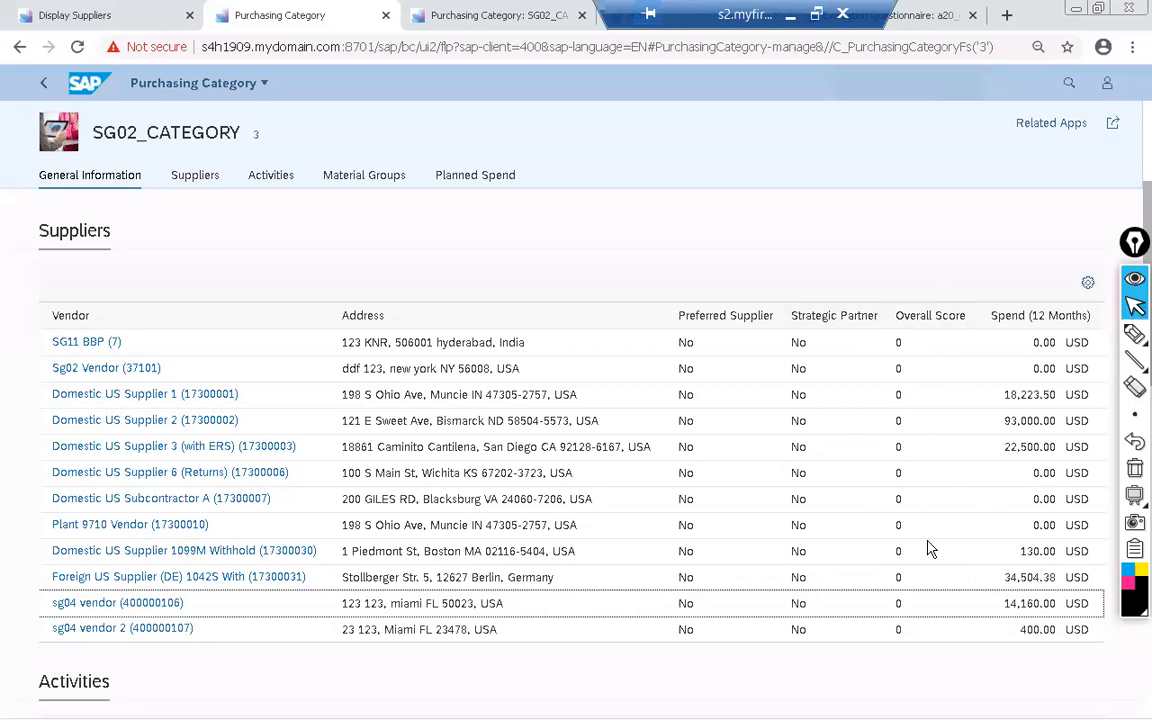
pyautogui.scroll(-4, 987, 424)
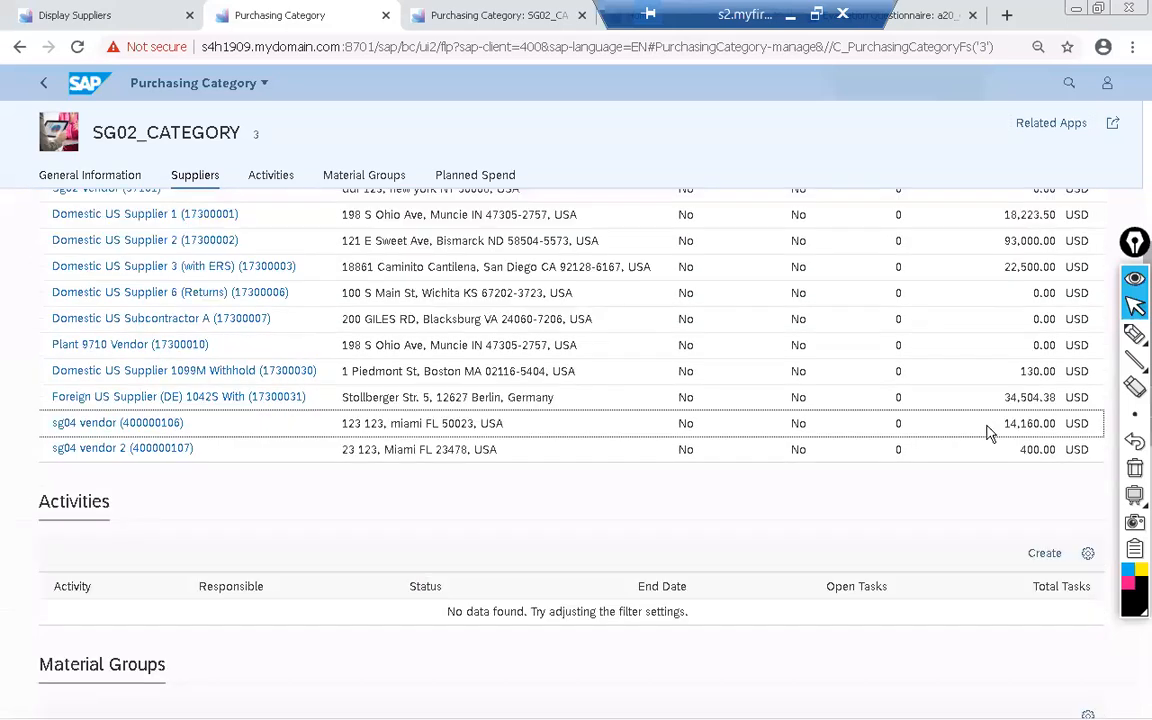
pyautogui.scroll(-1, 987, 434)
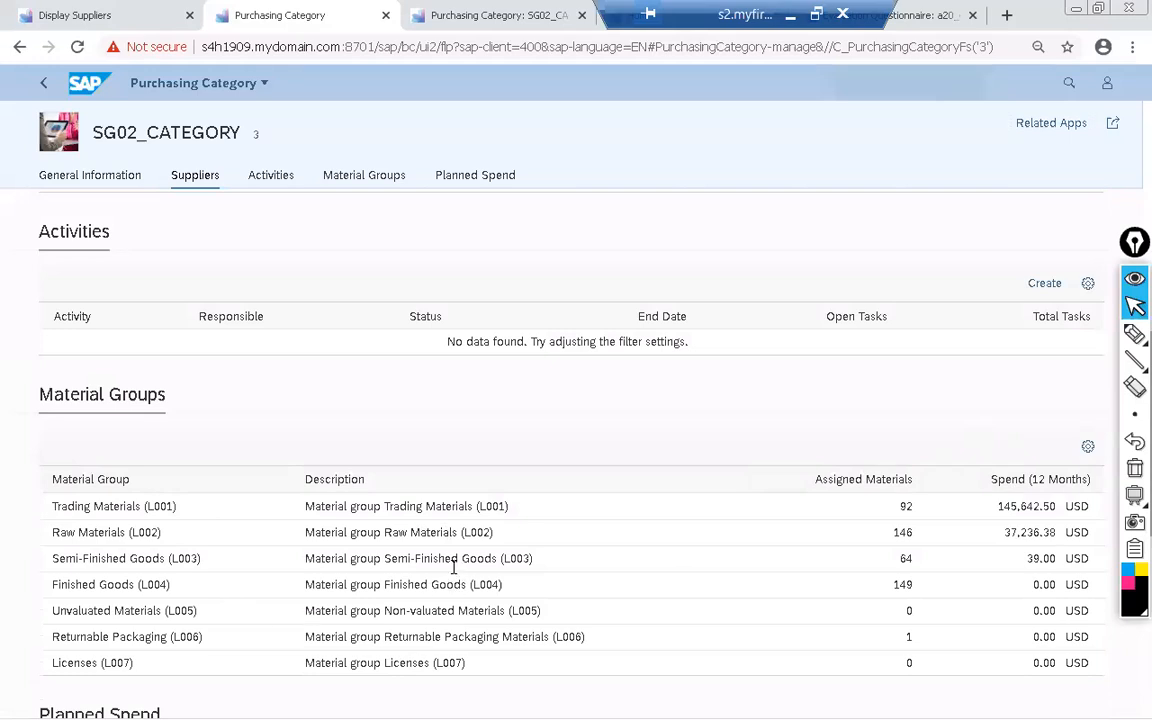
pyautogui.scroll(-3, 452, 573)
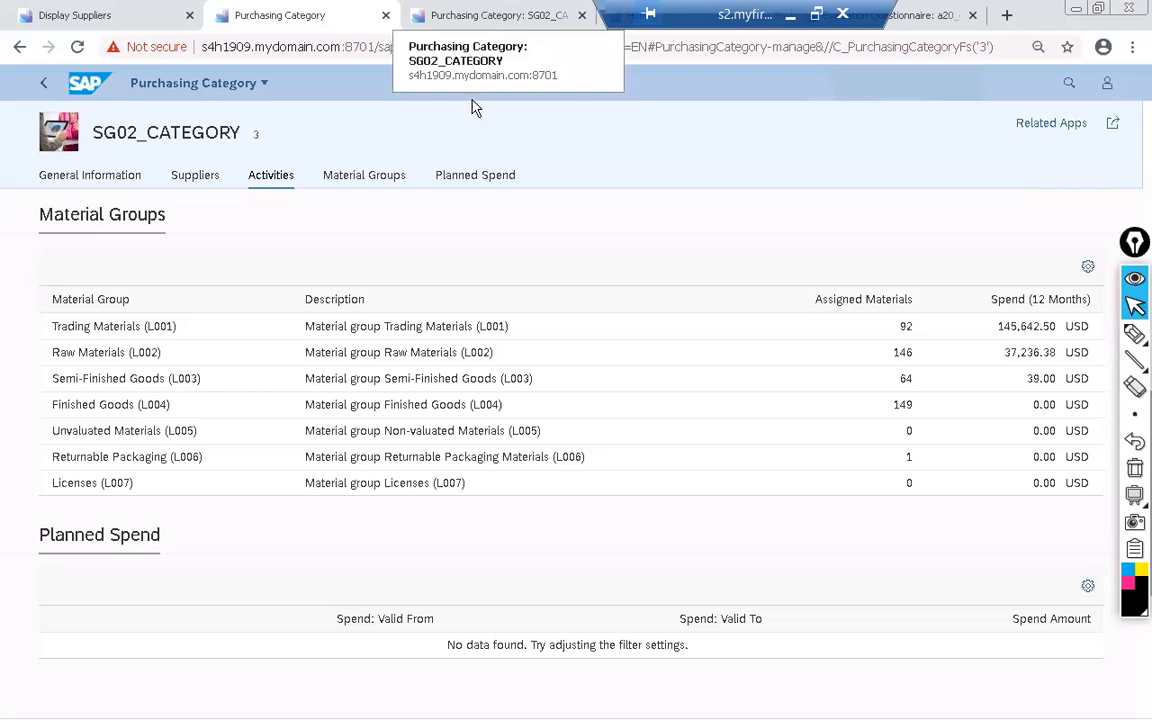
# Return to editing SG02_CATEGORY and add a planned spend line starting on 01.01.2020
pyautogui.click(516, 15)
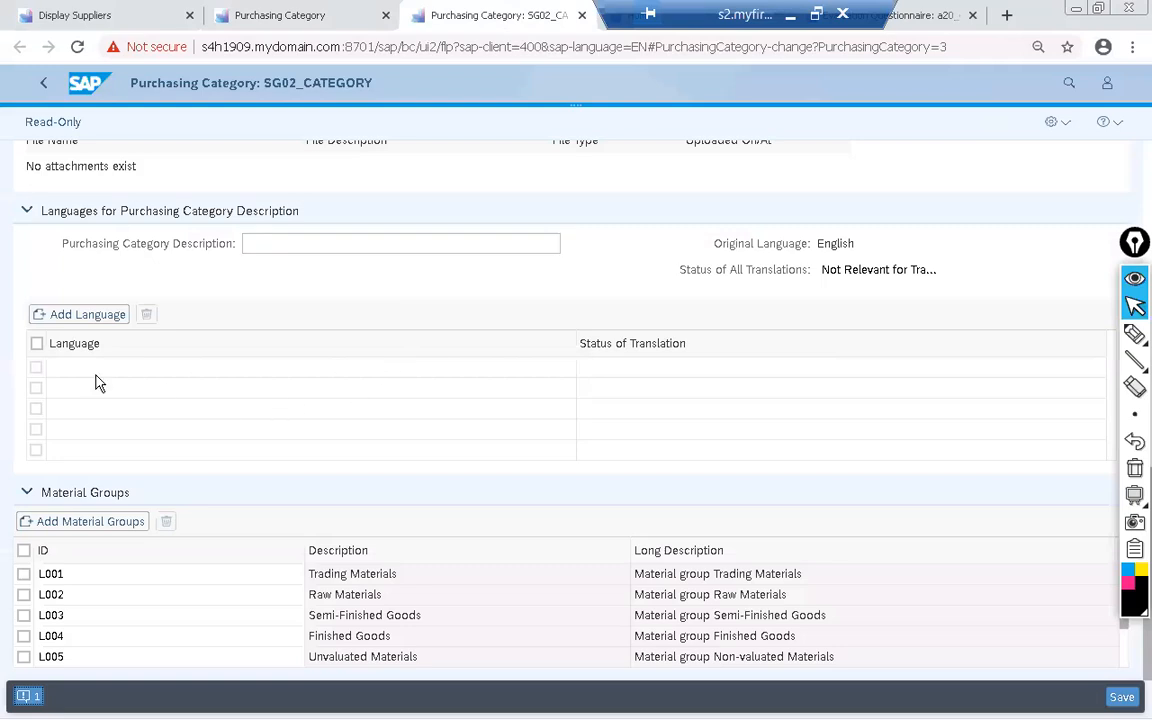
pyautogui.scroll(1, 106, 378)
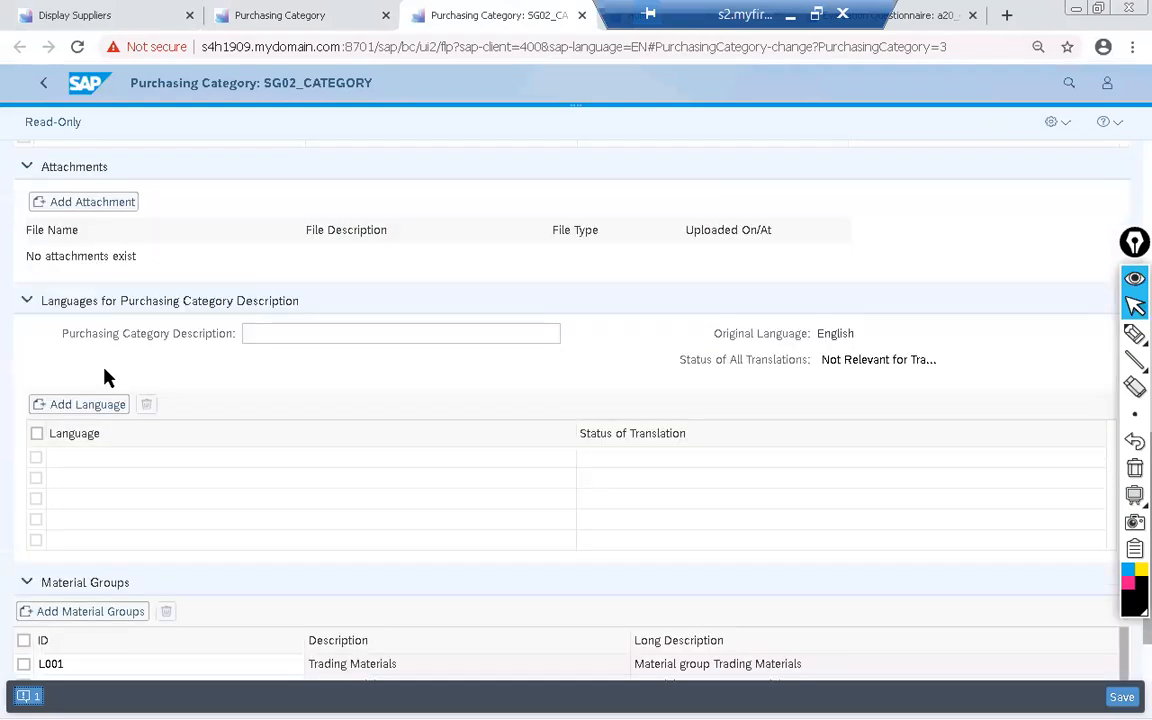
pyautogui.scroll(1, 108, 378)
pyautogui.scroll(2, 108, 378)
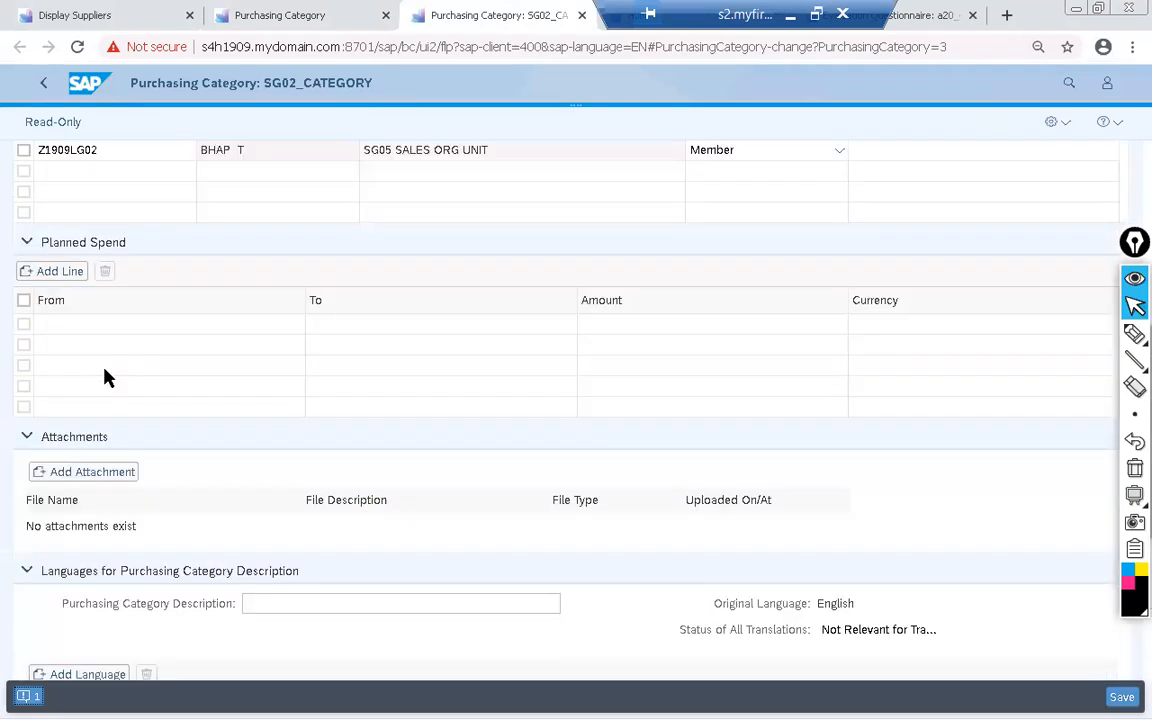
pyautogui.click(53, 271)
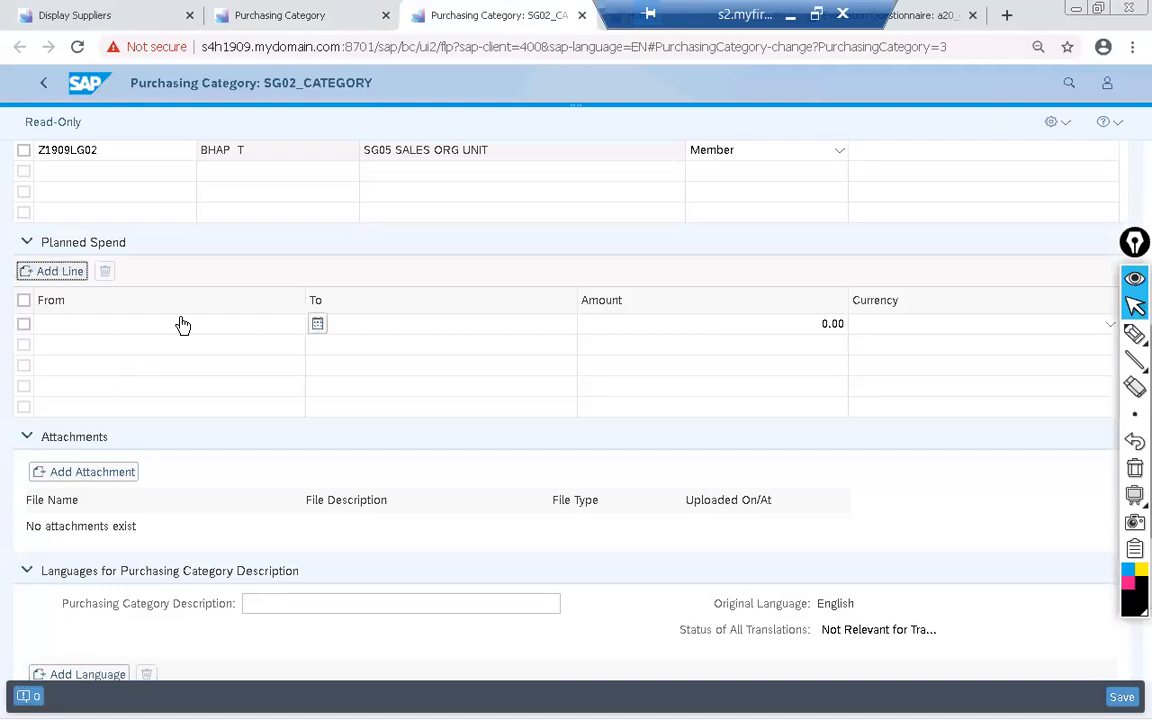
pyautogui.click(318, 324)
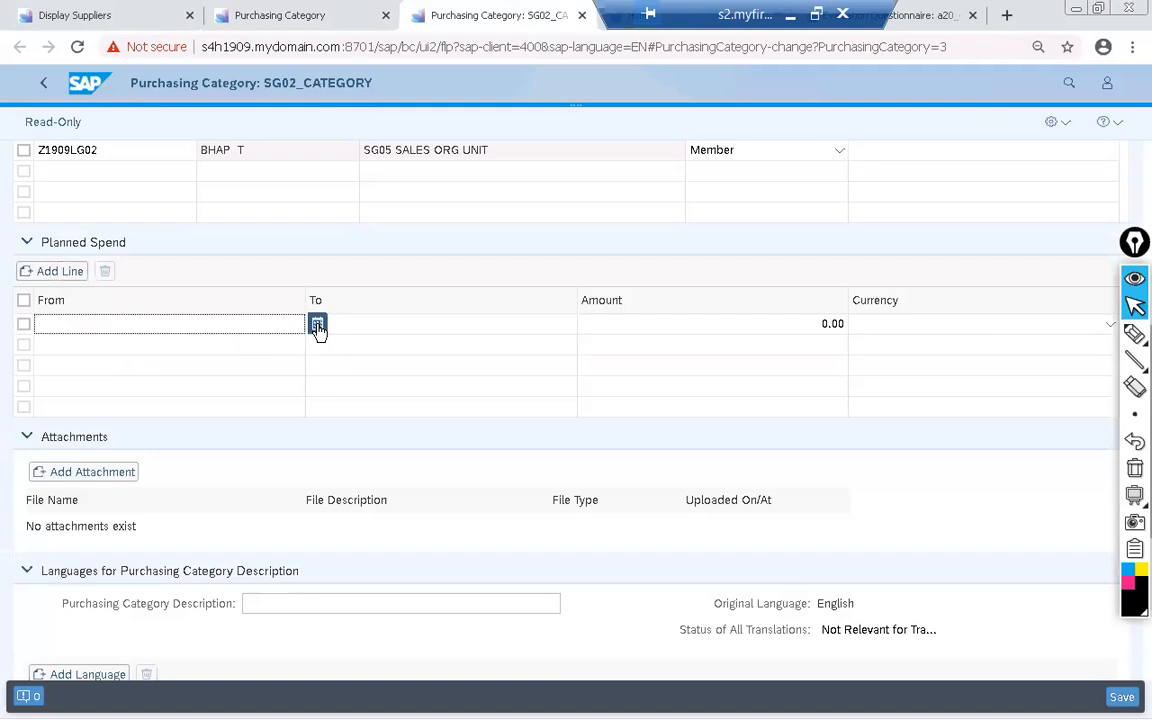
pyautogui.click(208, 402)
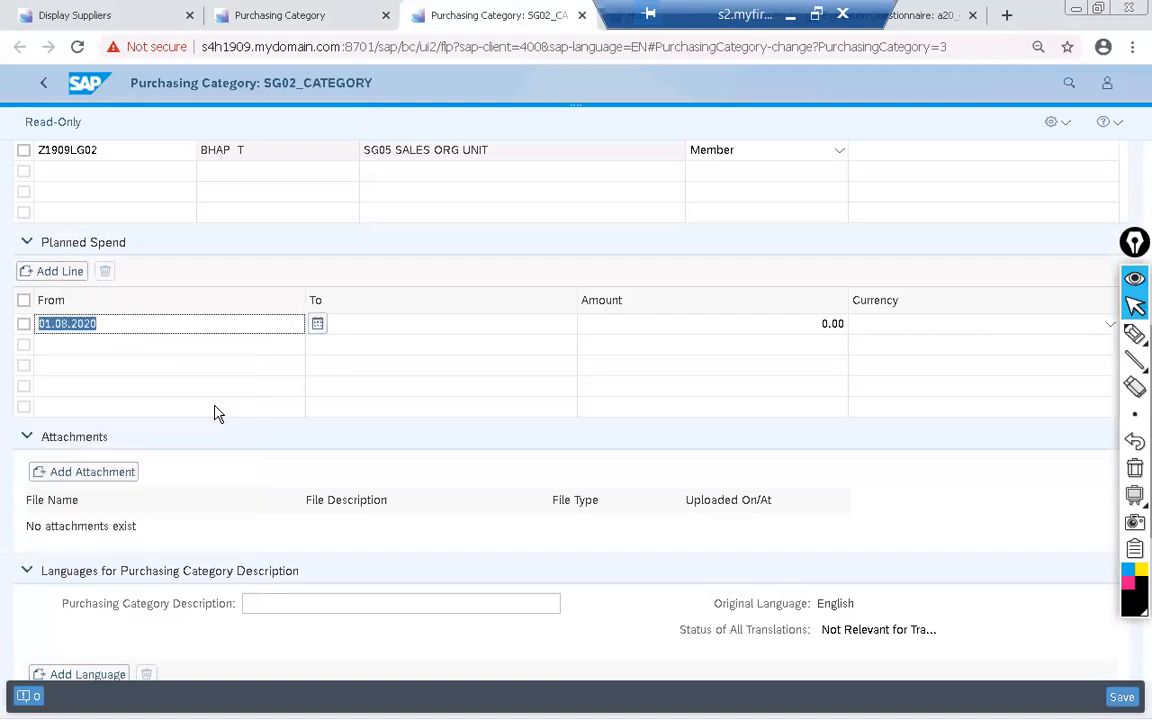
pyautogui.write('01.01.')
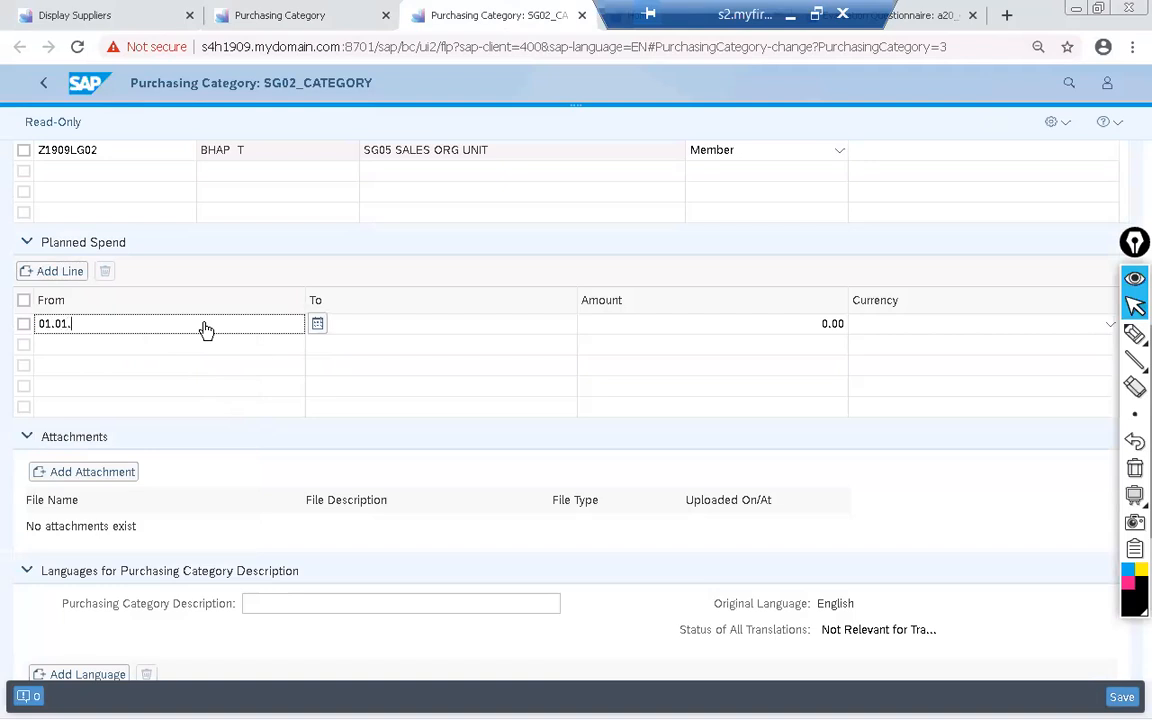
pyautogui.write('2020')
pyautogui.press('Tab')
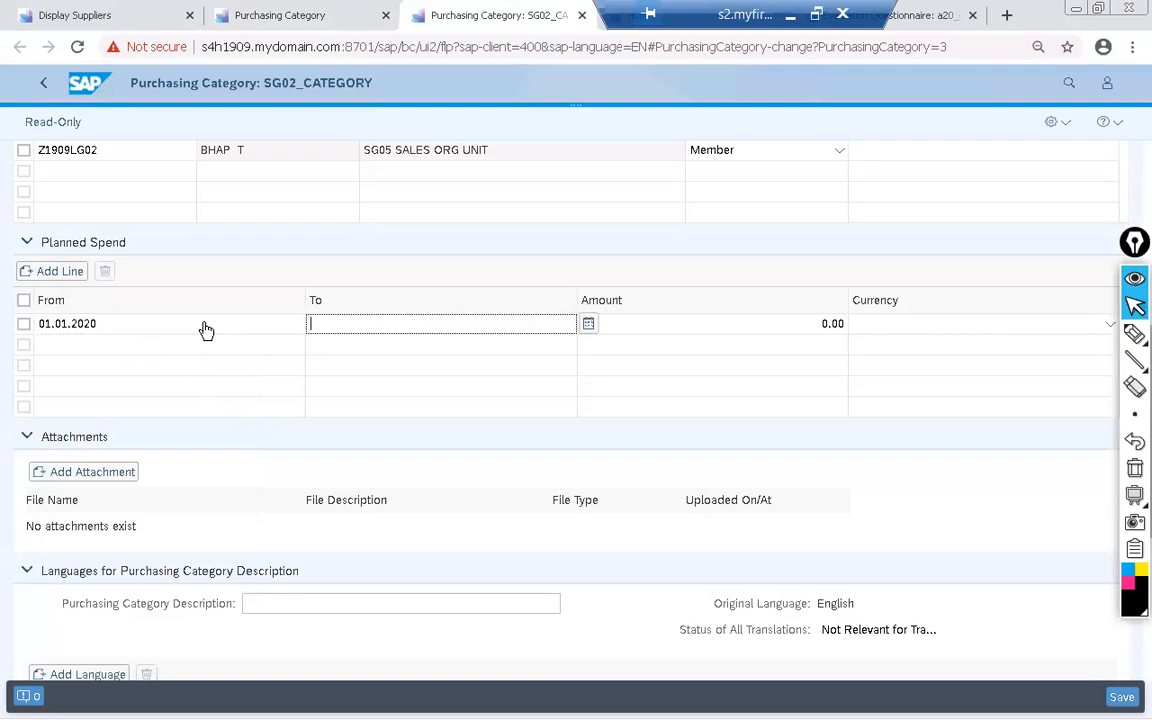
# Set the planned spend line's end date to 31.12.2020 and its amount to 220000 USD, and save the category
pyautogui.write('31.12.2020')
pyautogui.press('Tab')
pyautogui.write('2')
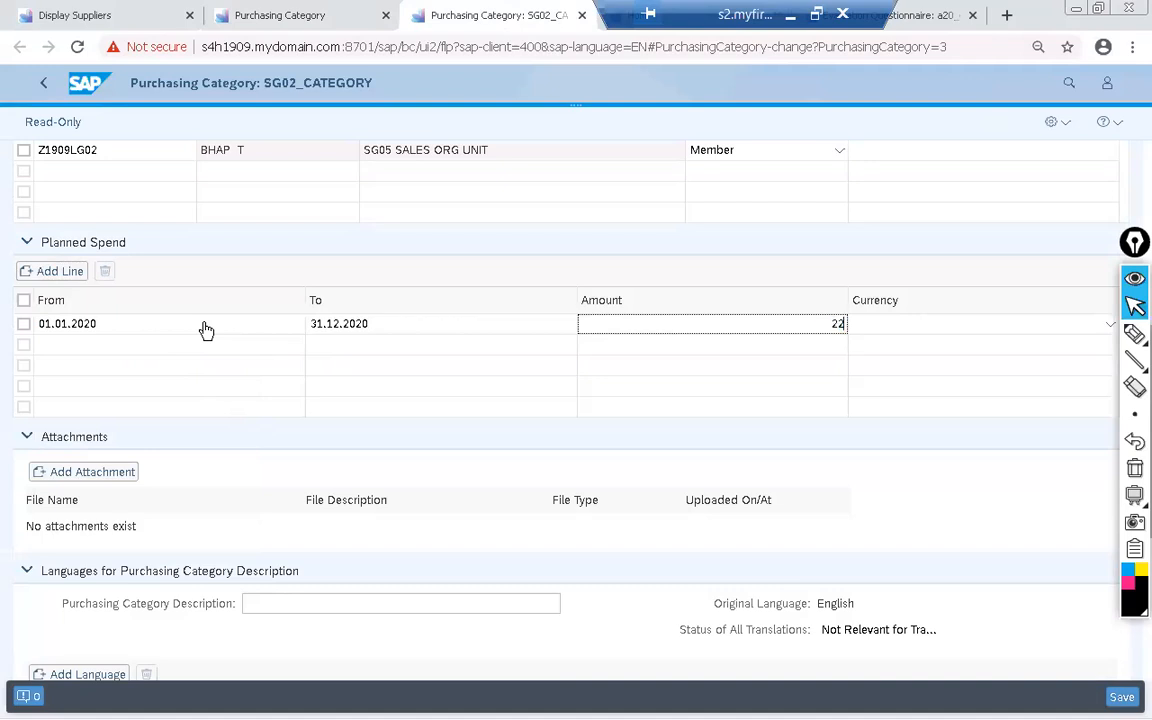
pyautogui.write('20000')
pyautogui.press('Tab')
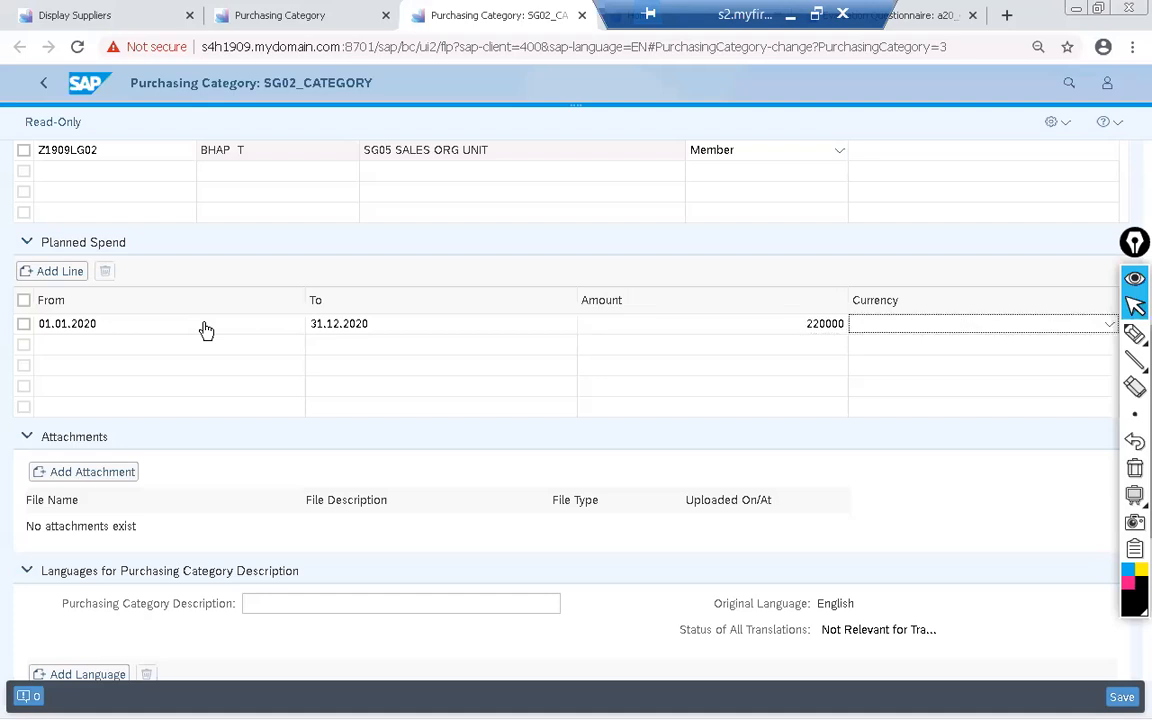
pyautogui.write('USD')
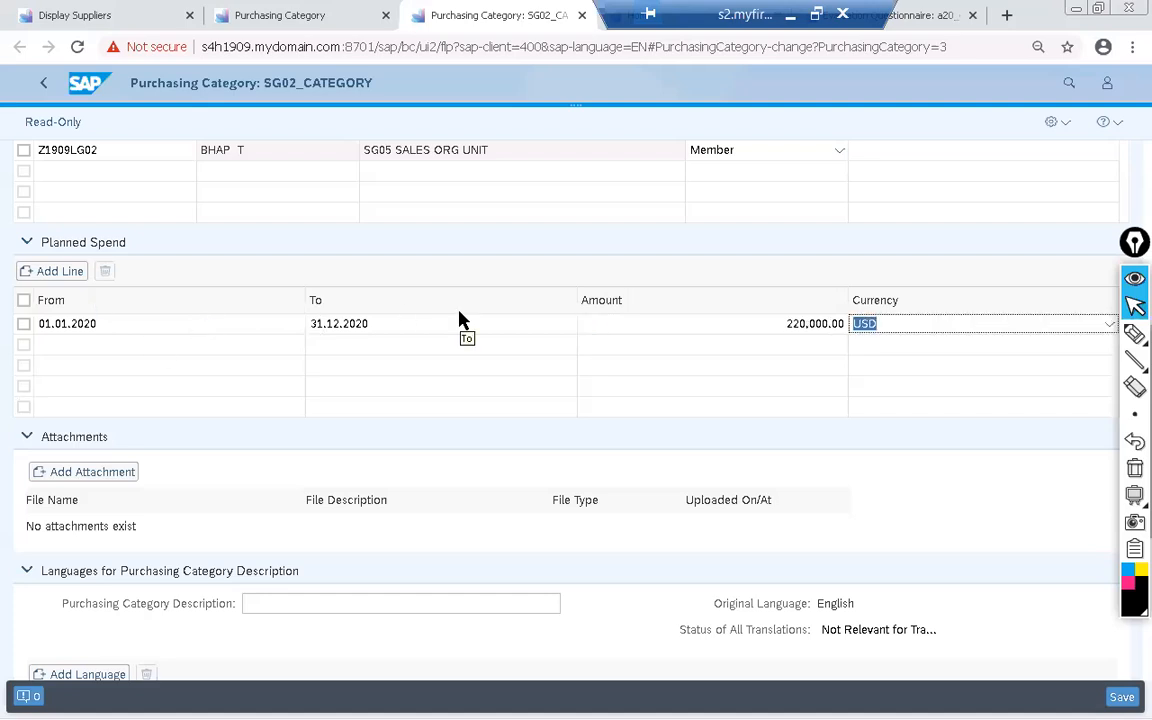
pyautogui.click(1118, 694)
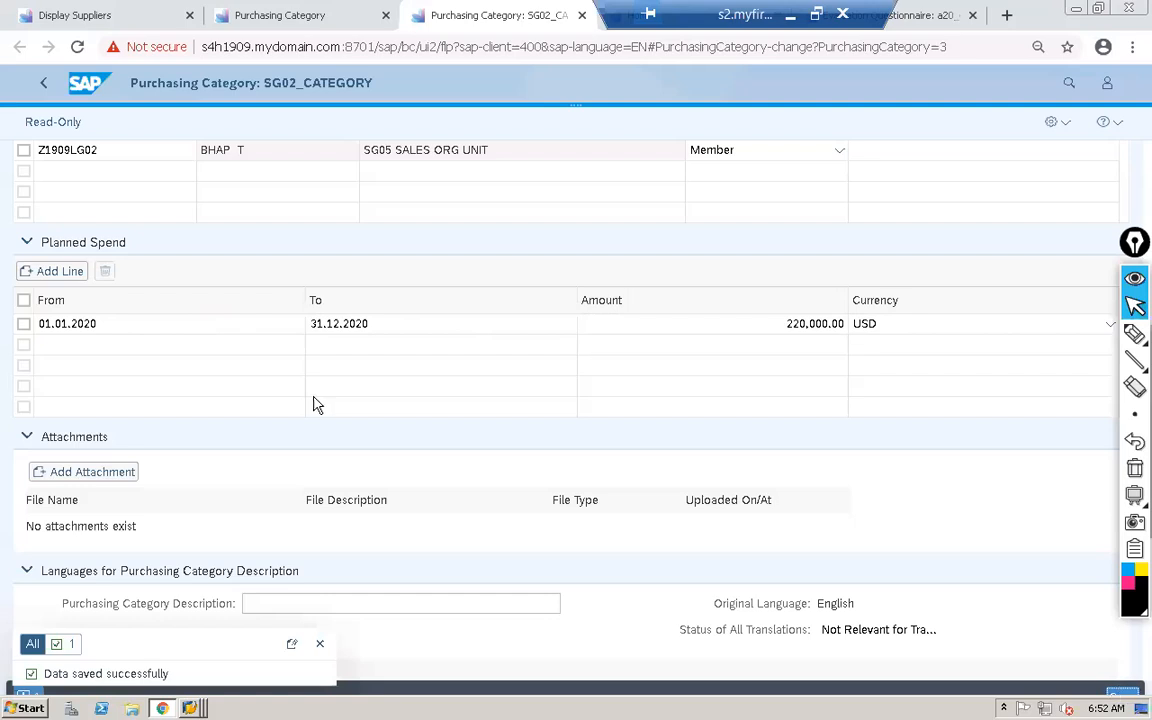
# Refresh the managed purchasing categories again and reopen SG02_CATEGORY to check its planned spend
pyautogui.scroll(-3, 324, 396)
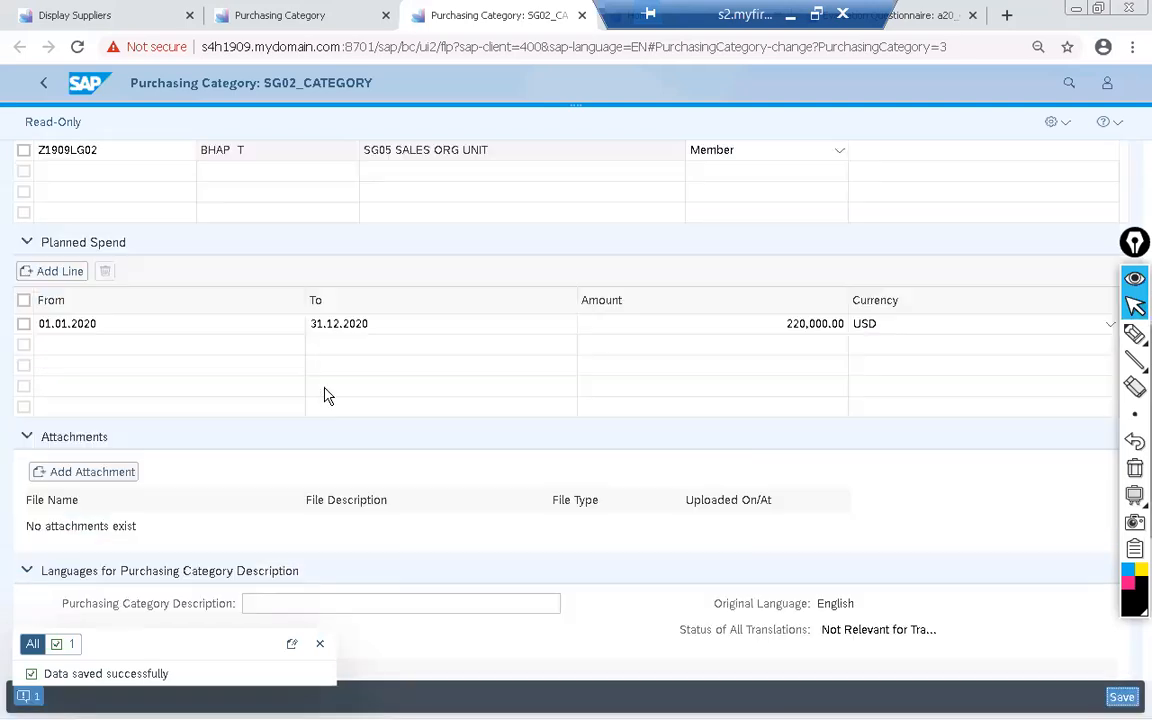
pyautogui.scroll(1, 324, 396)
pyautogui.click(272, 16)
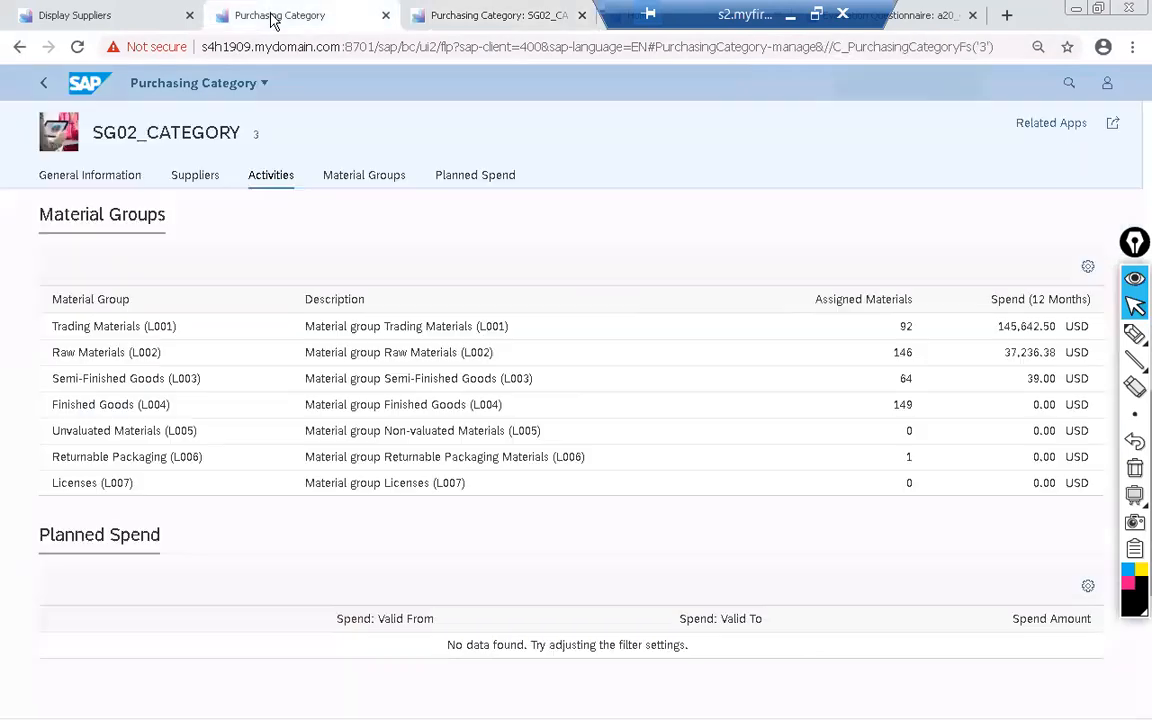
pyautogui.click(46, 85)
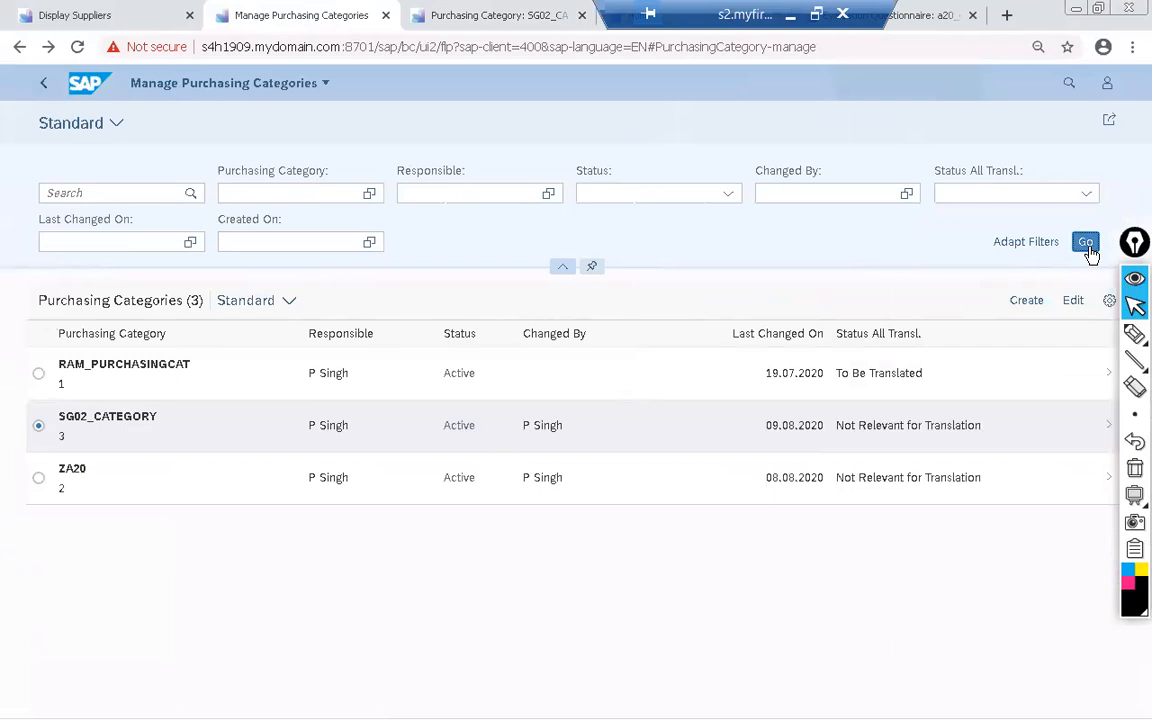
pyautogui.click(1088, 250)
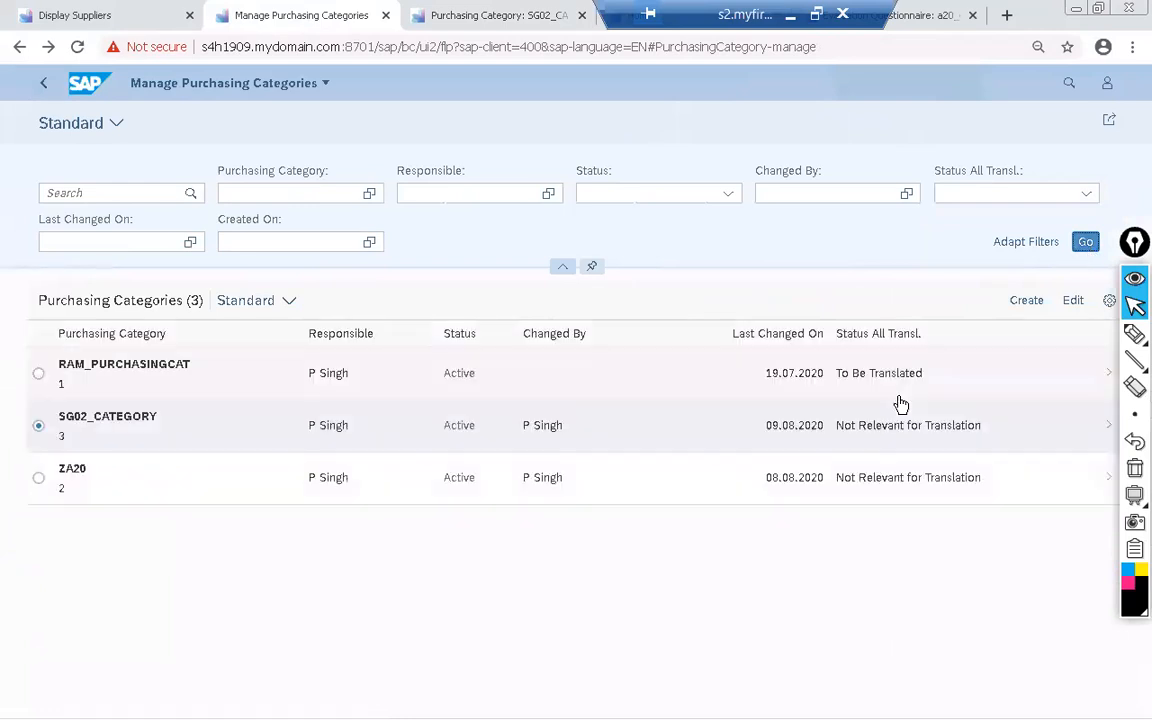
pyautogui.click(886, 426)
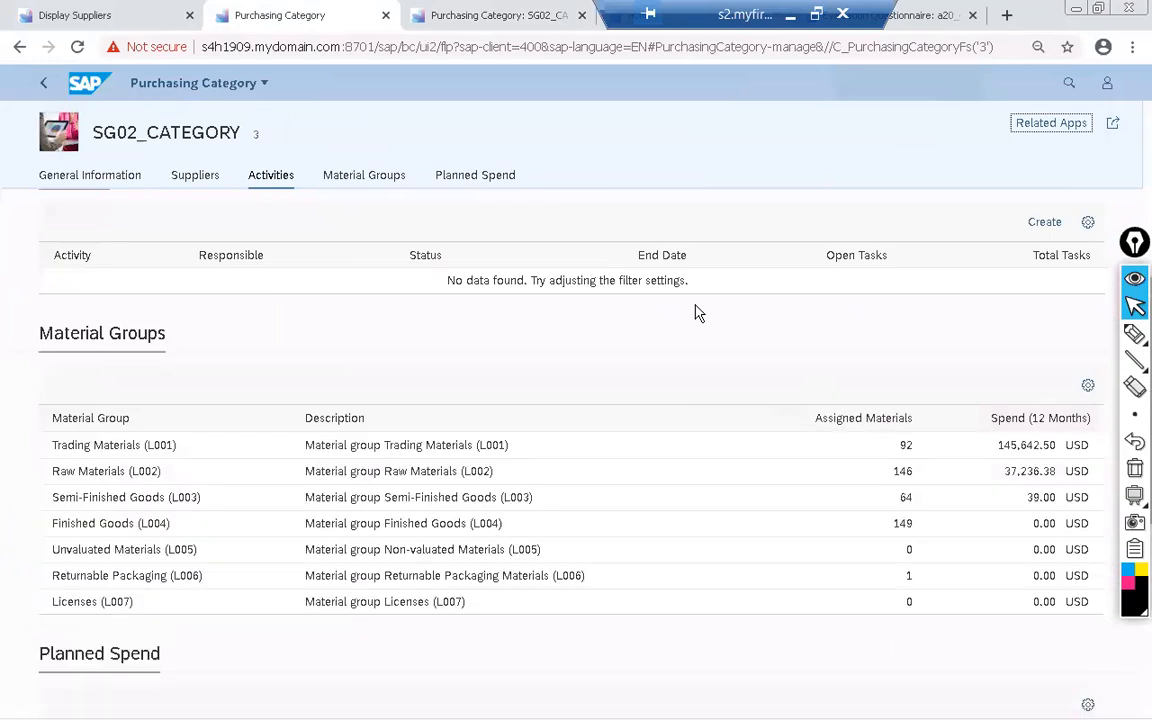
pyautogui.scroll(-1, 698, 313)
pyautogui.scroll(-3, 696, 312)
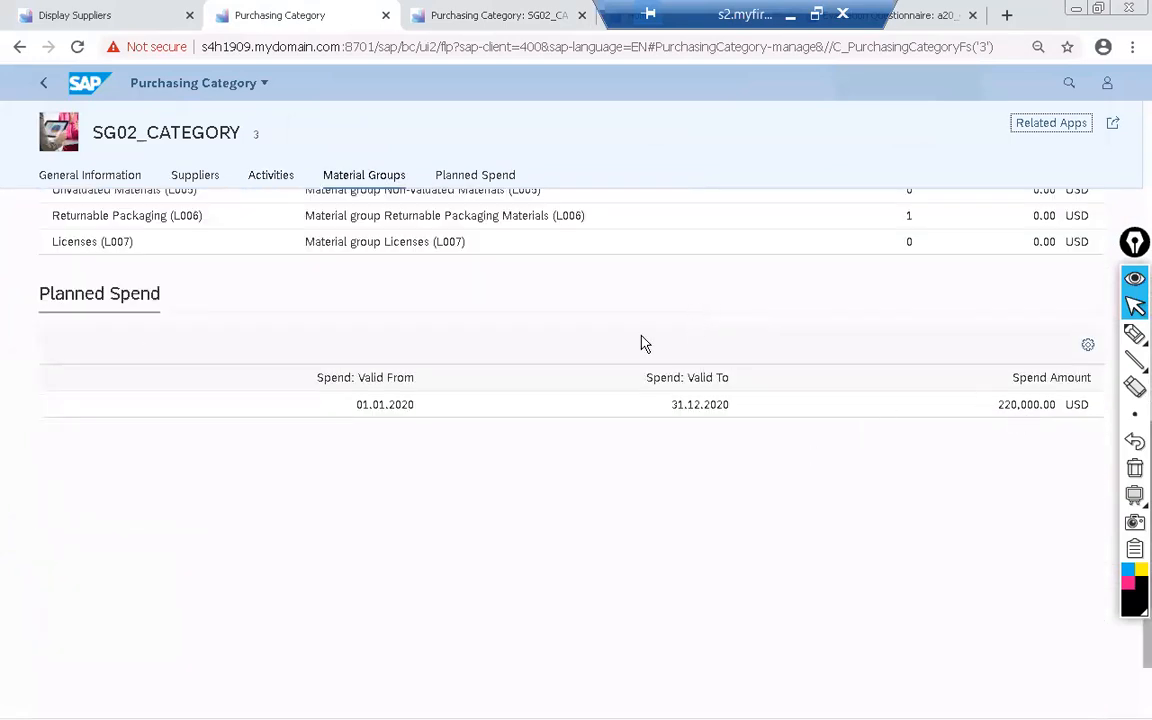
# Examine the total order value, general information, supplier spend, activities and material groups of SG02_CATEGORY
pyautogui.scroll(7, 643, 342)
pyautogui.scroll(2, 643, 342)
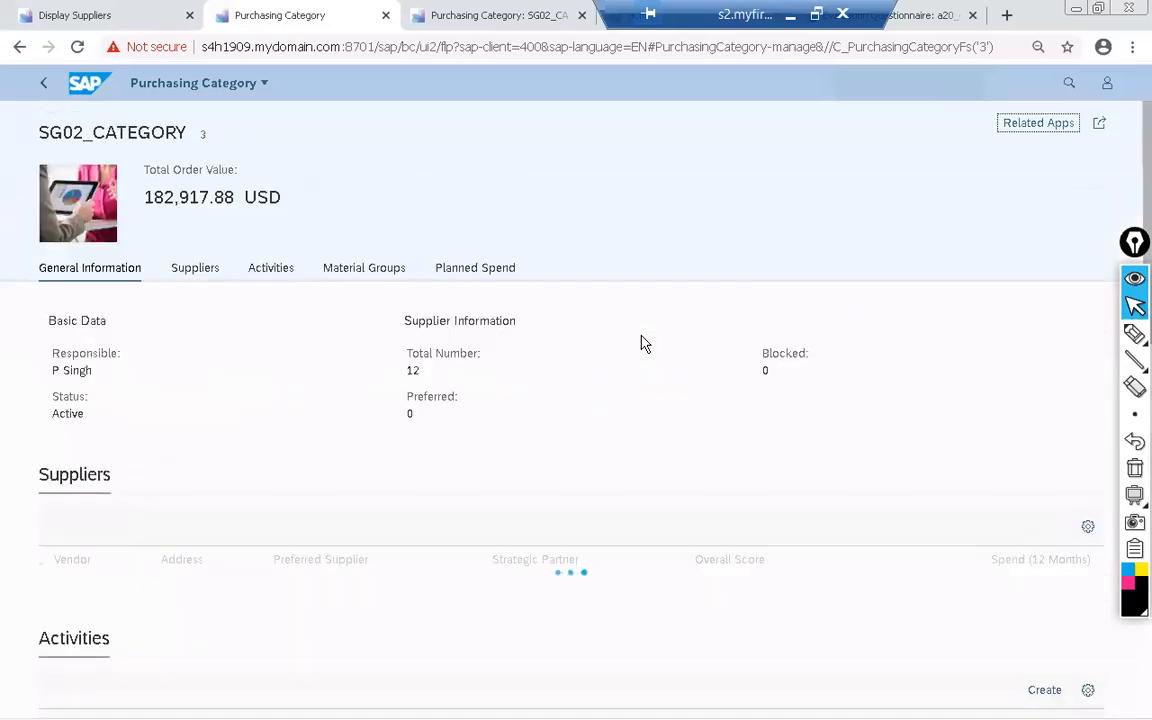
pyautogui.scroll(-3, 643, 342)
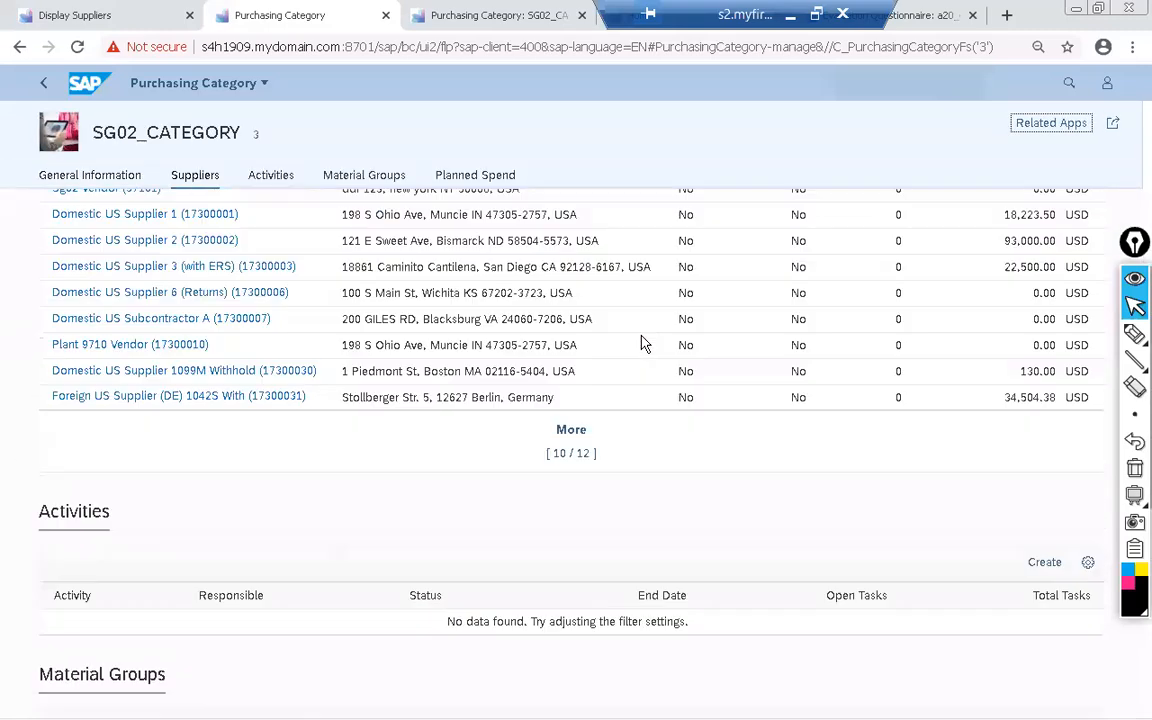
pyautogui.scroll(1, 1016, 293)
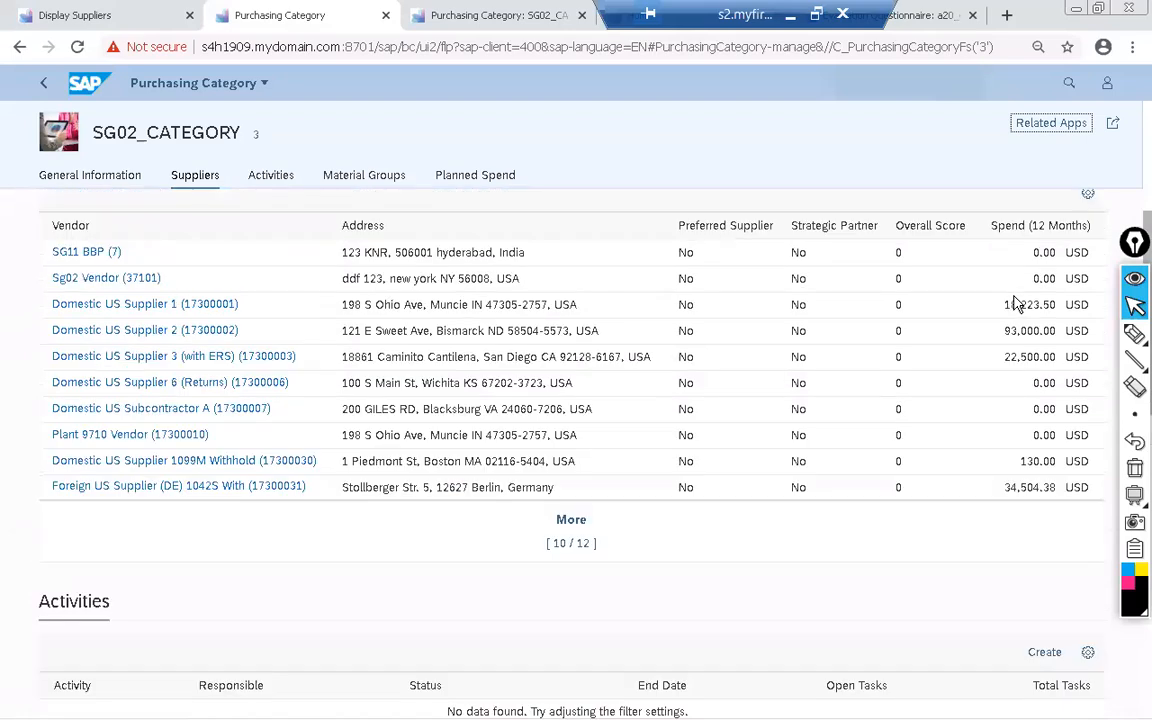
pyautogui.scroll(3, 502, 387)
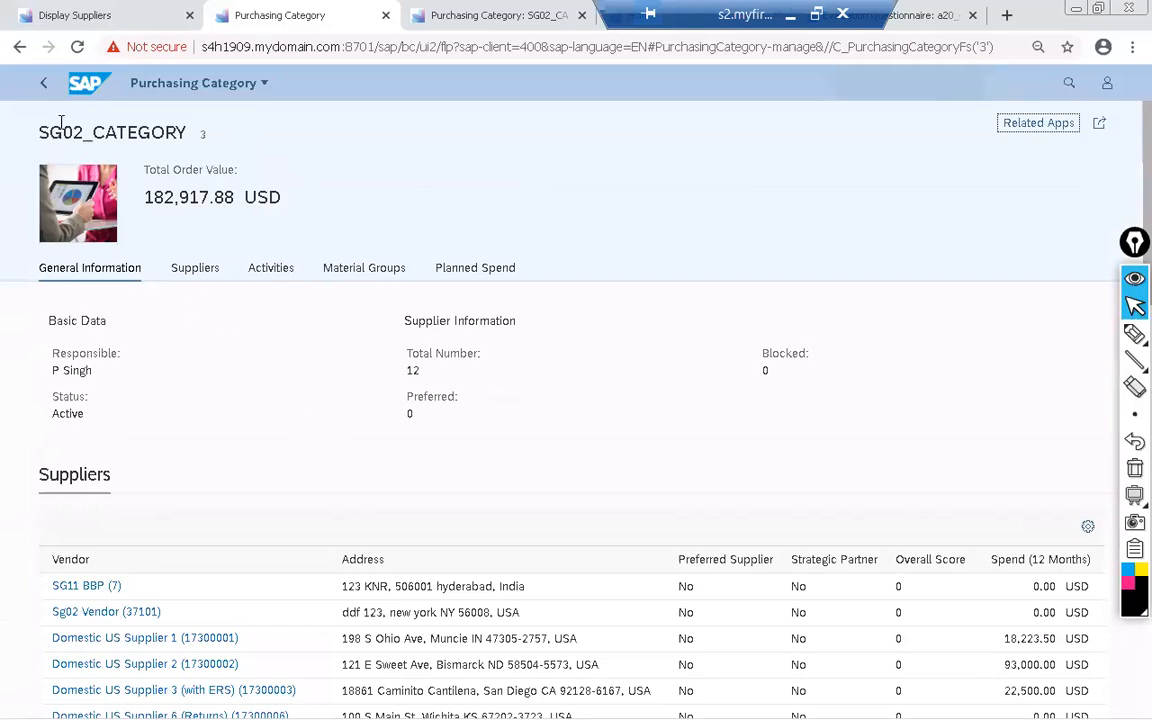
pyautogui.scroll(-3, 367, 273)
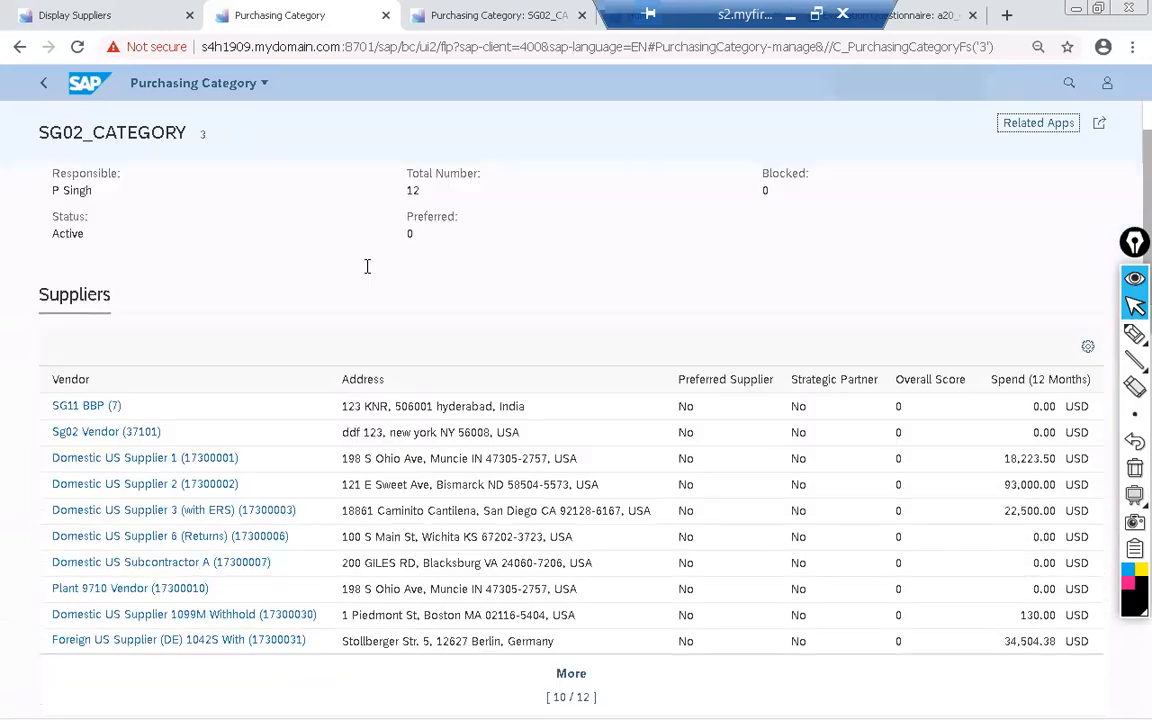
pyautogui.scroll(3, 367, 273)
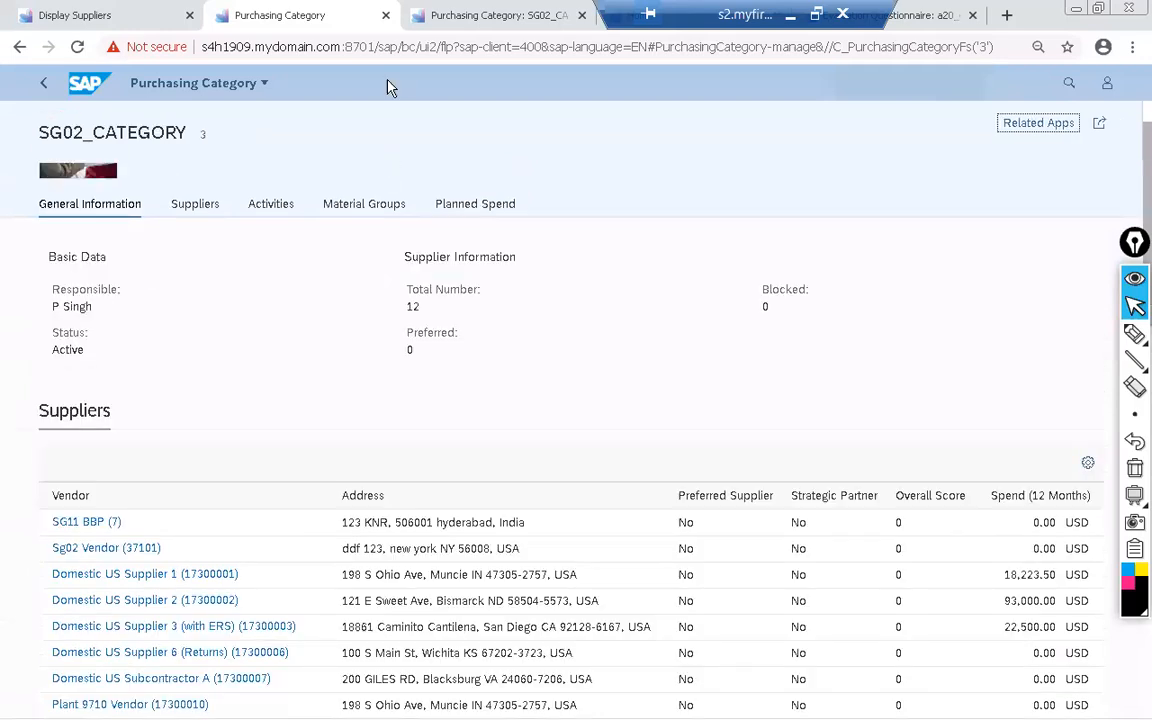
pyautogui.scroll(-5, 302, 360)
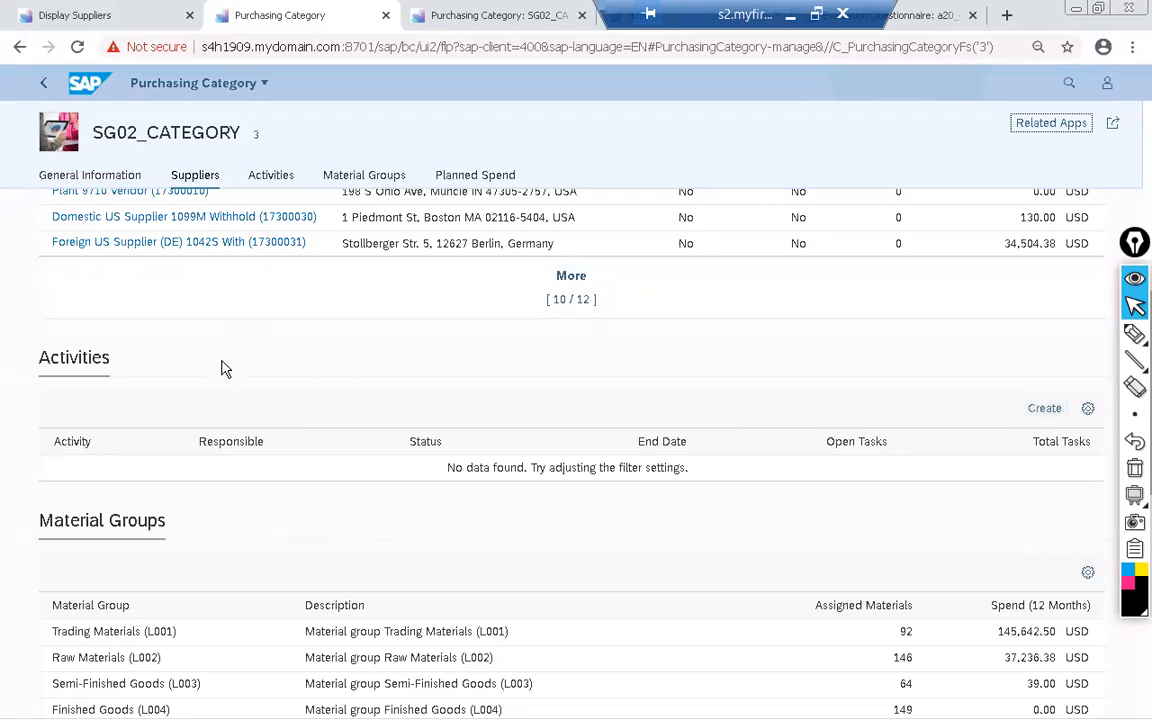
pyautogui.scroll(-1, 225, 369)
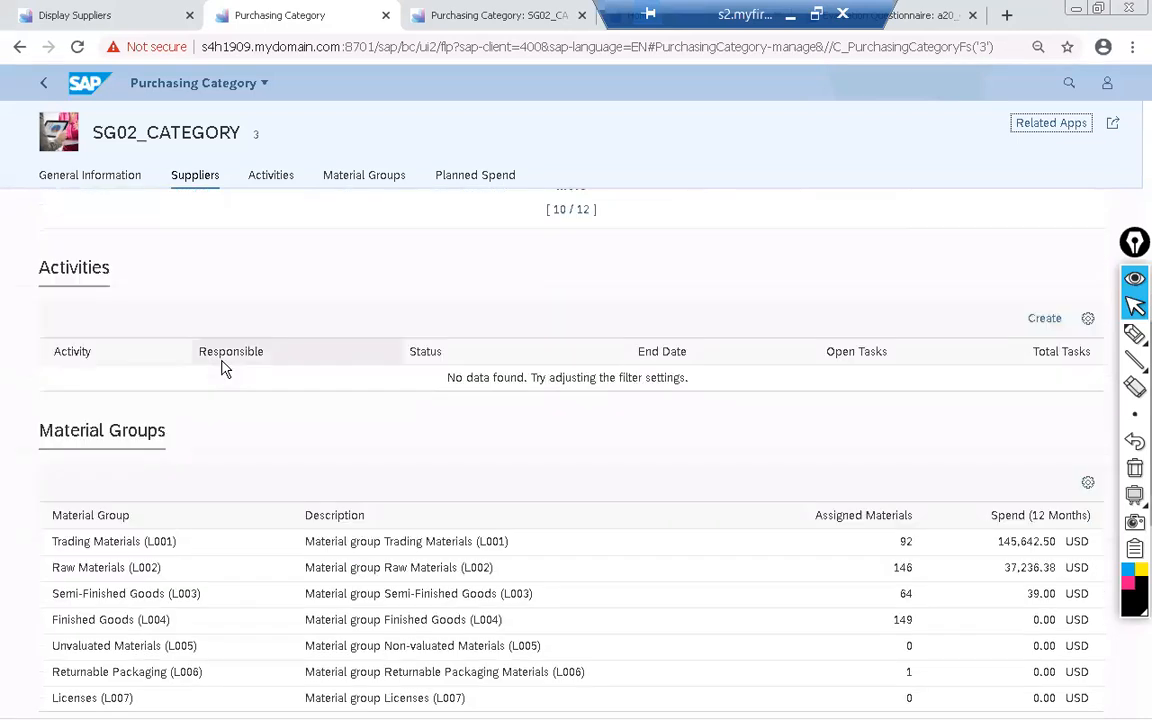
# Review the material groups, planned spend, activities and supplier spend of SG02_CATEGORY
pyautogui.scroll(-3, 225, 369)
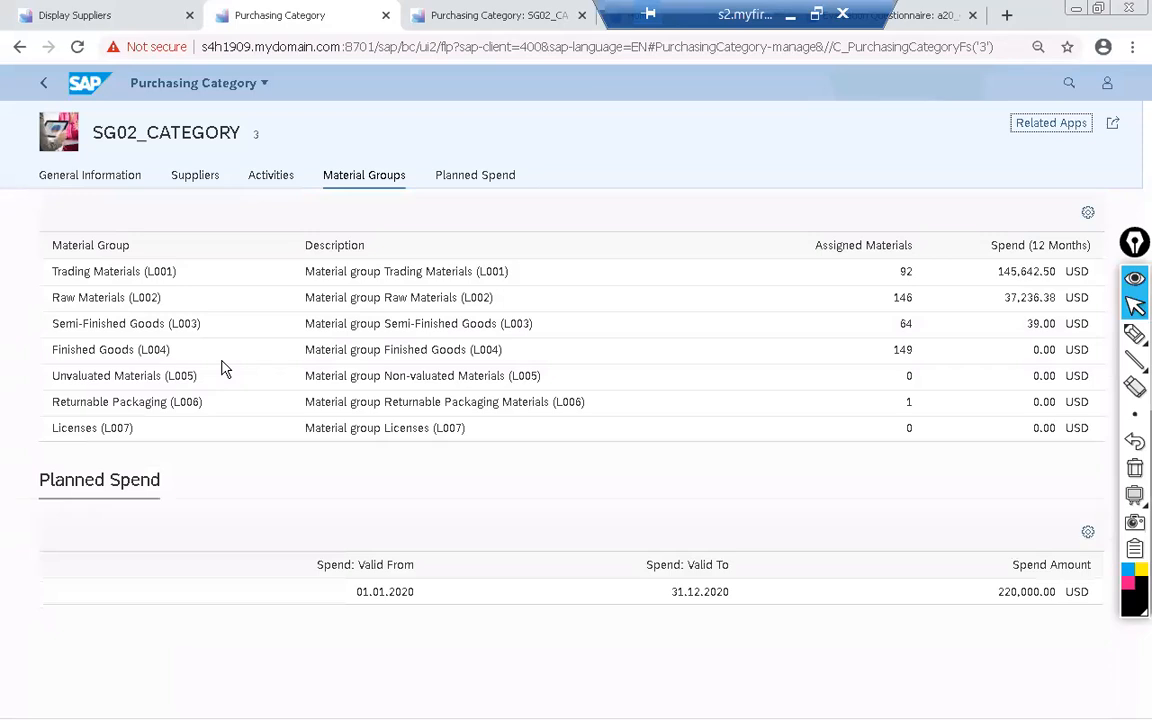
pyautogui.scroll(-2, 225, 369)
pyautogui.scroll(8, 225, 369)
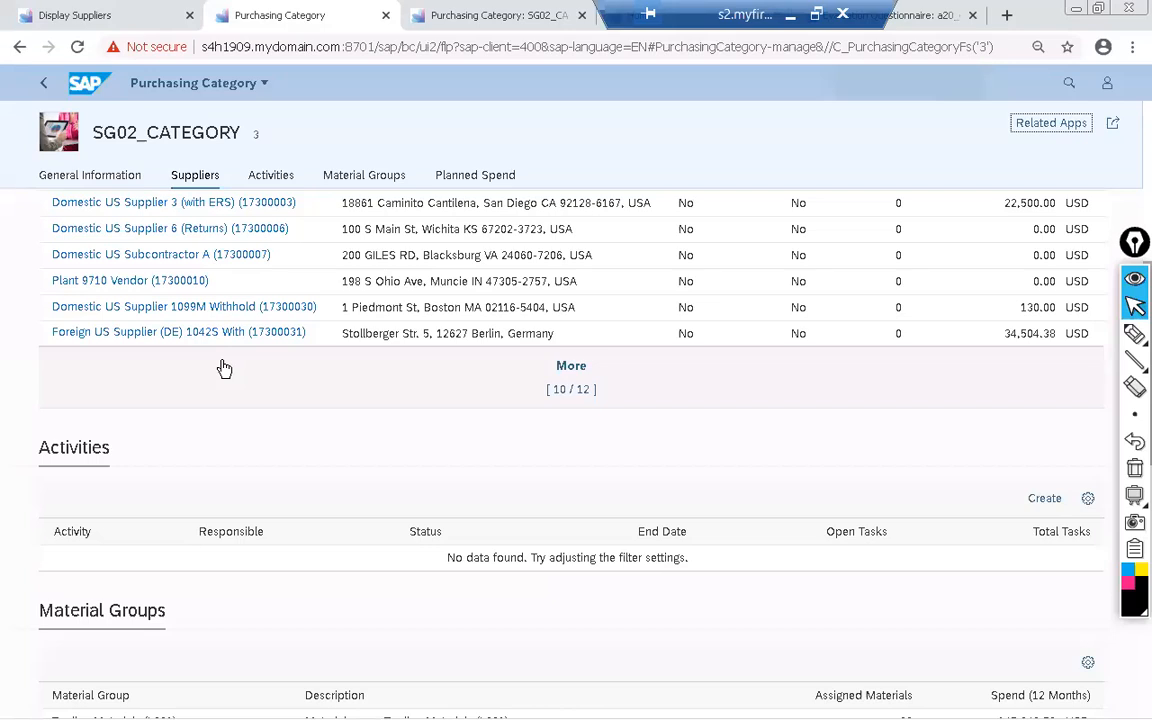
pyautogui.scroll(5, 210, 463)
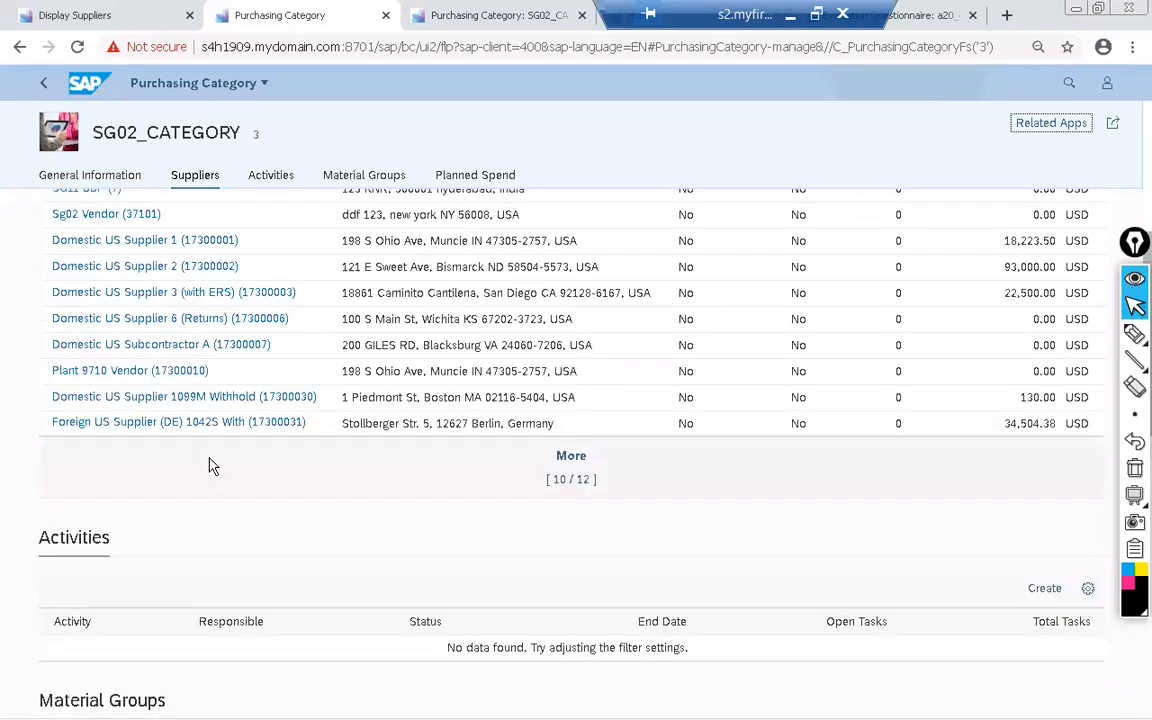
pyautogui.scroll(2, 210, 463)
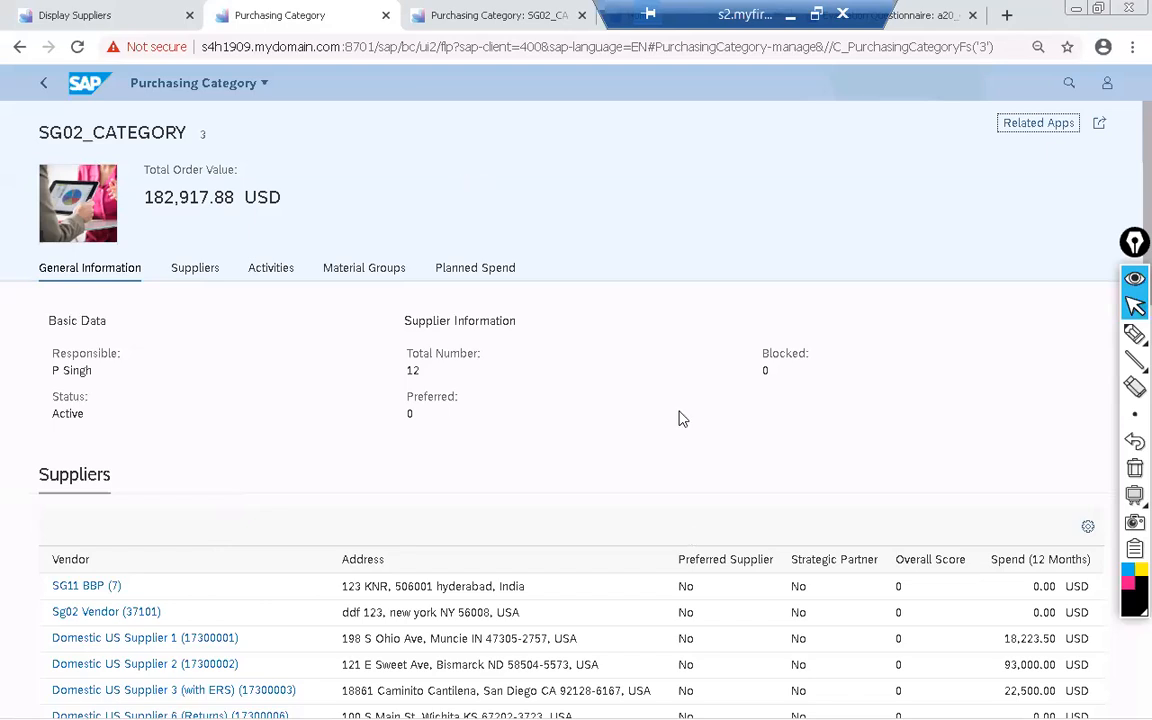
# Switch to the presentation, advance to a blank slide and handwrite the title "Activity Managment" in black ink
pyautogui.hotkey('alt', 'Tab')
pyautogui.hotkey('alt', 'Tab')
pyautogui.hotkey('alt', 'Tab')
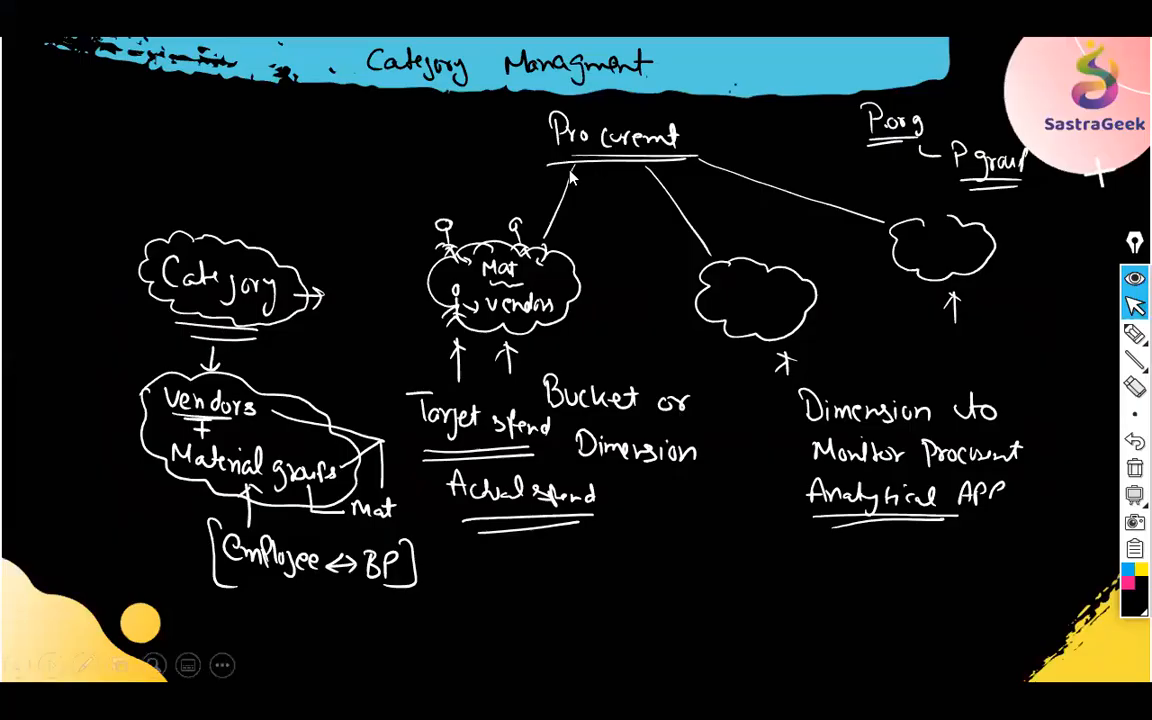
pyautogui.click(642, 211)
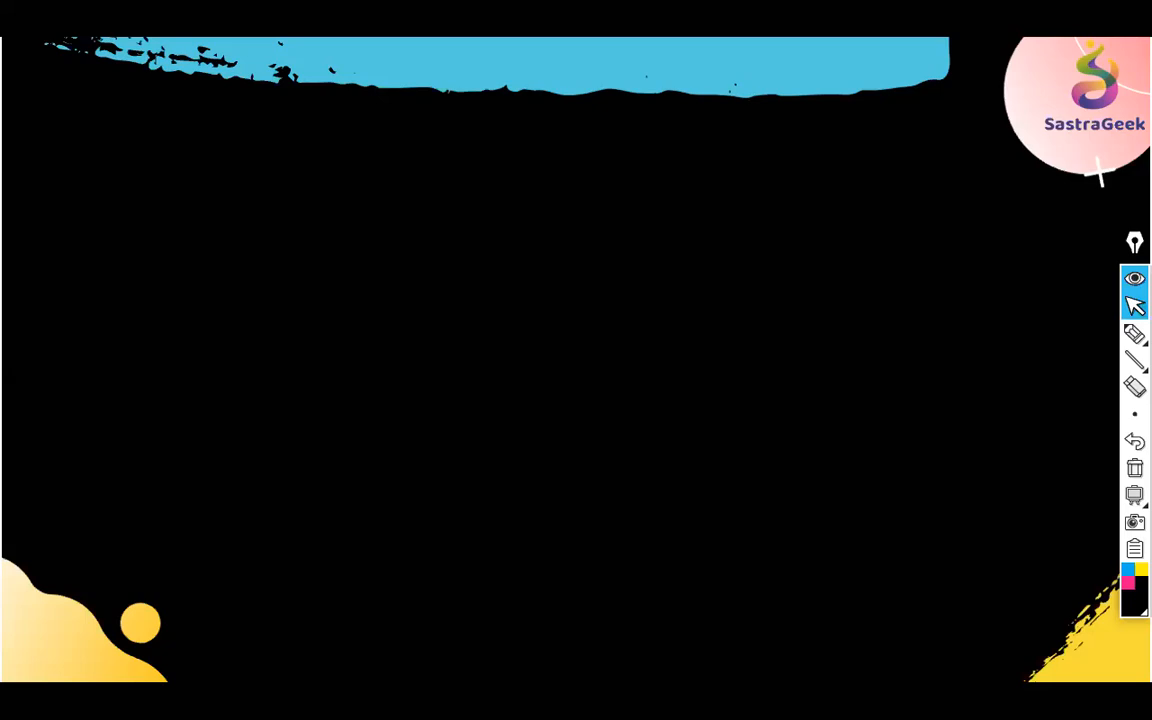
pyautogui.click(84, 664)
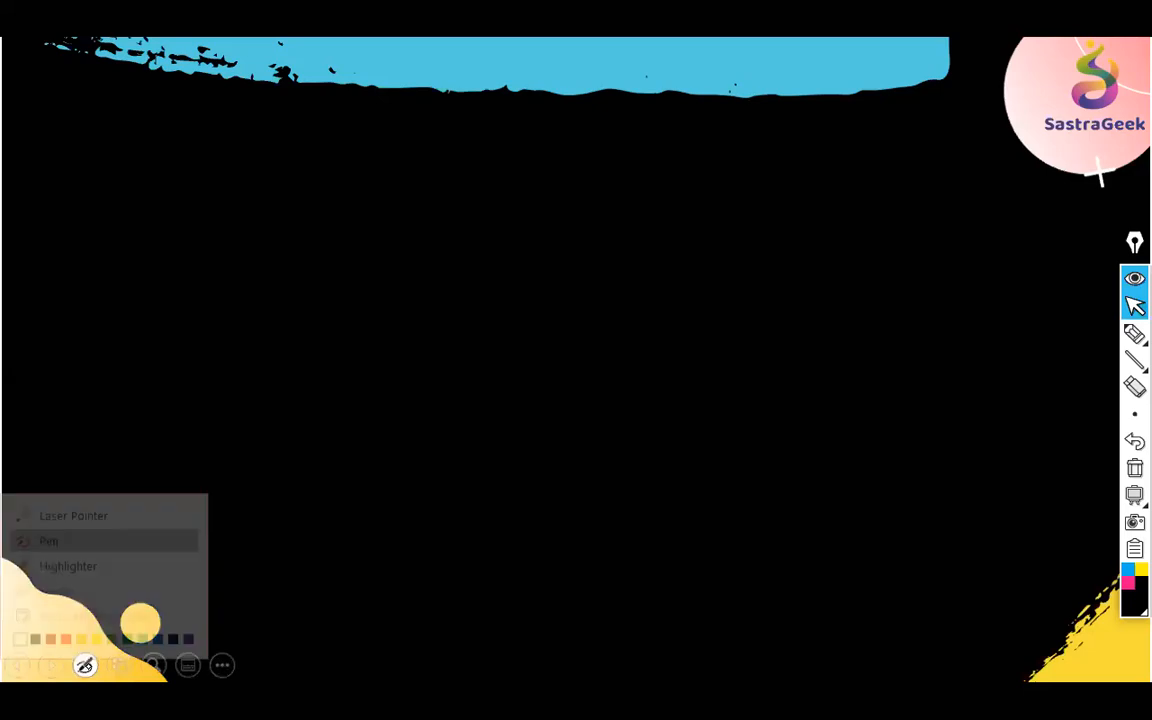
pyautogui.click(21, 619)
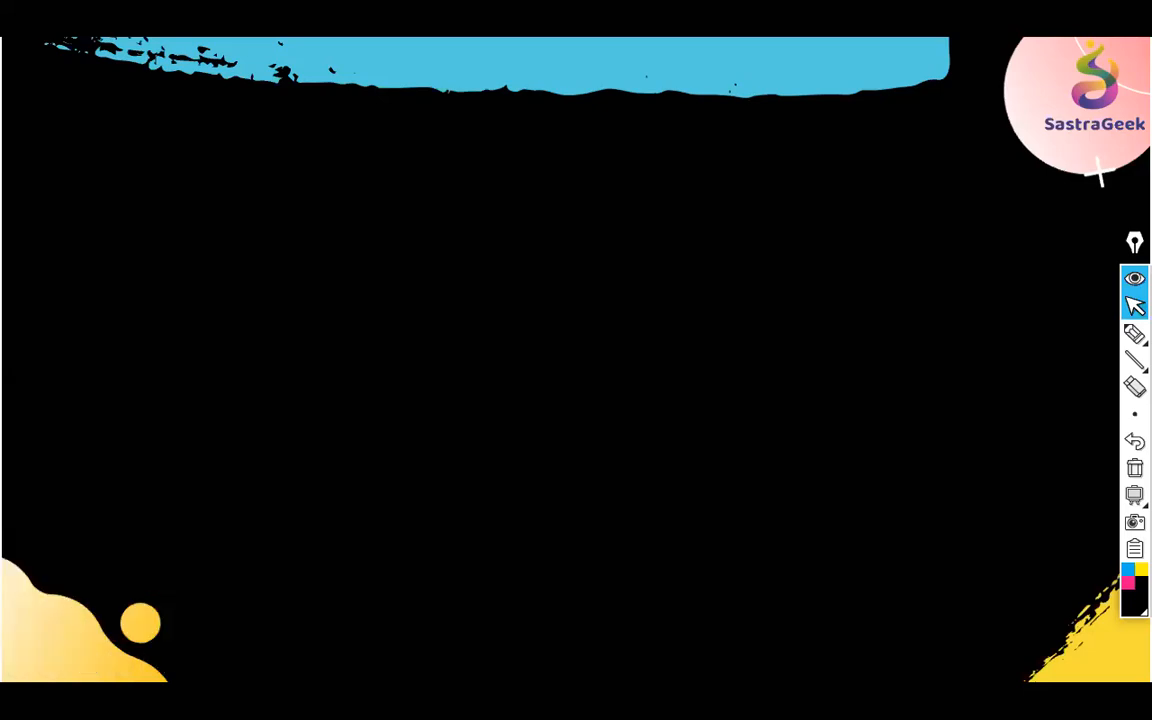
pyautogui.moveTo(379, 70)
pyautogui.mouseDown()
pyautogui.moveTo(504, 64)
pyautogui.moveTo(504, 53)
pyautogui.moveTo(524, 72)
pyautogui.moveTo(586, 58)
pyautogui.moveTo(638, 69)
pyautogui.moveTo(633, 56)
pyautogui.mouseUp()
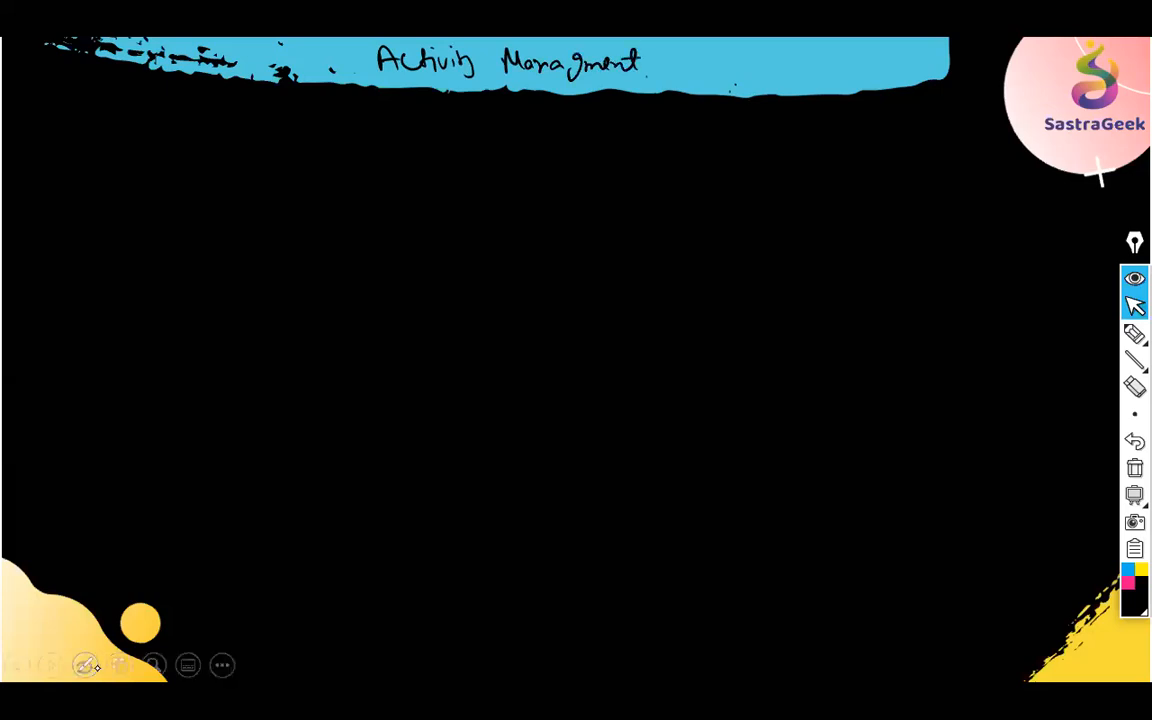
# In white ink, write "Procurement" with a double underline below the title and draw an arrow from it to the word "operational"
pyautogui.click(85, 665)
pyautogui.click(20, 621)
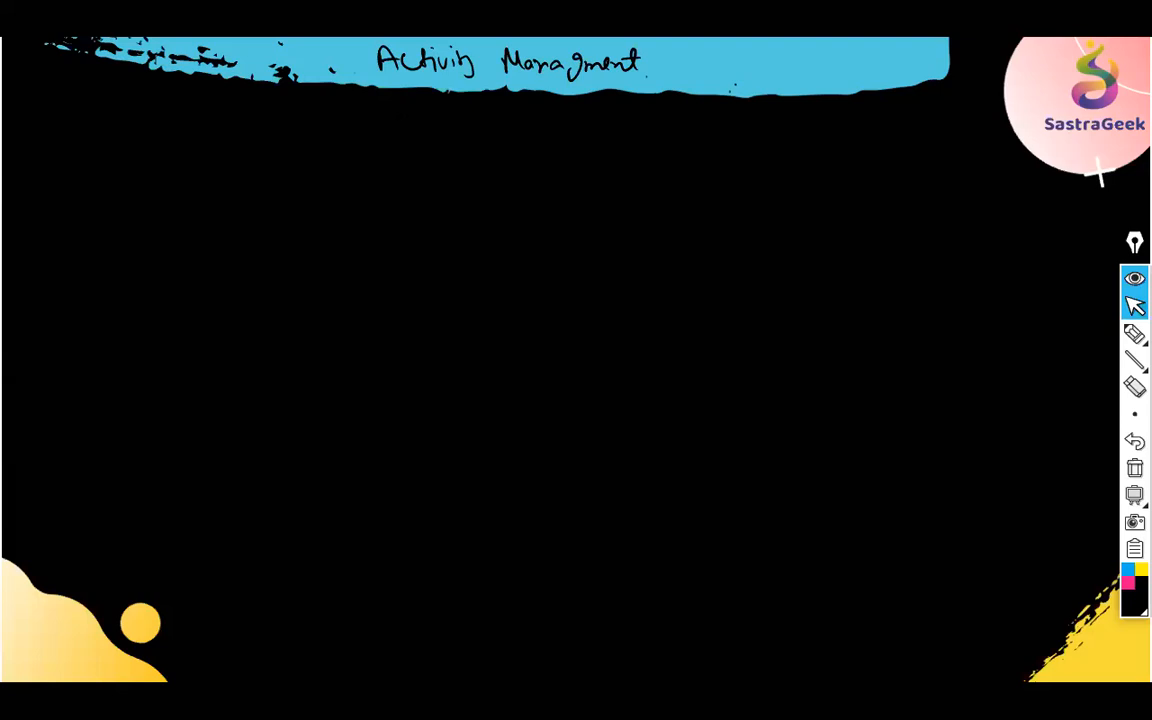
pyautogui.moveTo(521, 111)
pyautogui.mouseDown()
pyautogui.moveTo(537, 105)
pyautogui.moveTo(527, 137)
pyautogui.moveTo(560, 119)
pyautogui.mouseUp()
pyautogui.moveTo(581, 120)
pyautogui.mouseDown()
pyautogui.moveTo(581, 132)
pyautogui.moveTo(612, 120)
pyautogui.moveTo(664, 130)
pyautogui.moveTo(690, 112)
pyautogui.mouseUp()
pyautogui.moveTo(520, 144); pyautogui.dragTo(612, 143)
pyautogui.moveTo(617, 143); pyautogui.dragTo(707, 142)
pyautogui.moveTo(514, 154)
pyautogui.mouseDown()
pyautogui.moveTo(708, 153)
pyautogui.moveTo(652, 186)
pyautogui.moveTo(725, 207)
pyautogui.mouseUp()
pyautogui.moveTo(714, 196)
pyautogui.mouseDown()
pyautogui.moveTo(714, 217)
pyautogui.moveTo(762, 206)
pyautogui.mouseUp()
pyautogui.moveTo(773, 202)
pyautogui.mouseDown()
pyautogui.moveTo(773, 220)
pyautogui.moveTo(775, 211)
pyautogui.mouseUp()
pyautogui.moveTo(785, 213); pyautogui.dragTo(796, 217)
pyautogui.moveTo(799, 209)
pyautogui.mouseDown()
pyautogui.moveTo(823, 217)
pyautogui.moveTo(832, 200)
pyautogui.moveTo(840, 218)
pyautogui.moveTo(867, 216)
pyautogui.moveTo(880, 200)
pyautogui.mouseUp()
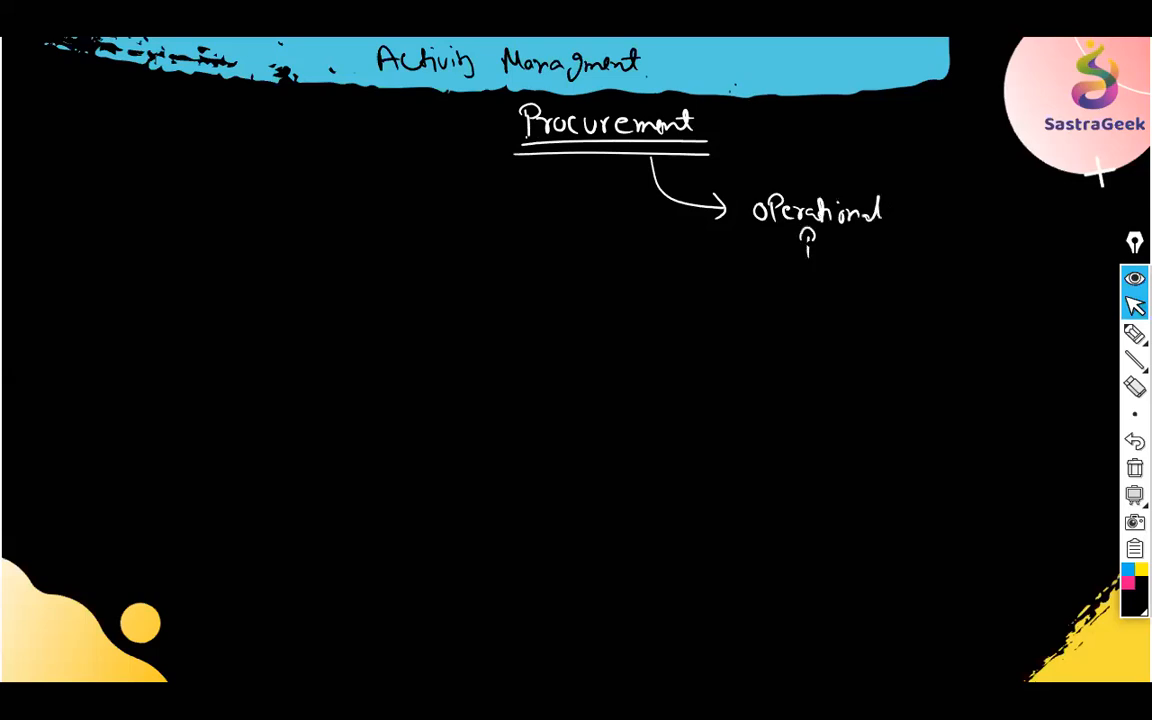
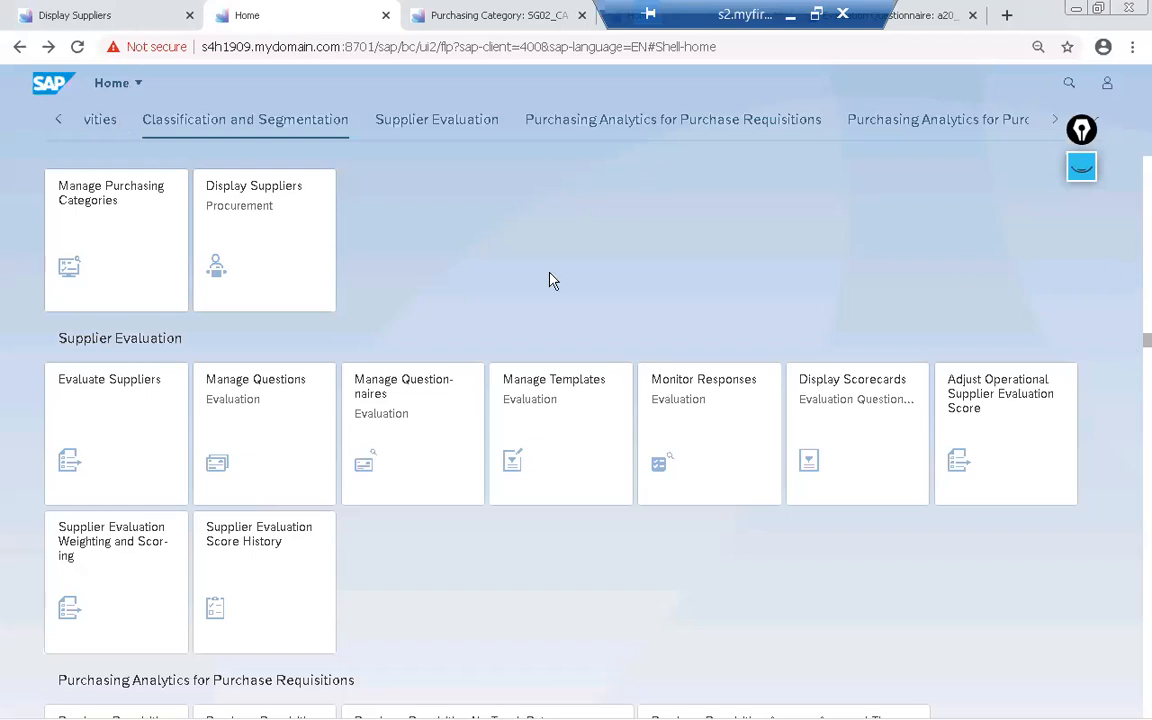
# Find the procurement-related activities on the SAP Fiori home page, open Manage Activities and start creating a new activity
pyautogui.scroll(10, 511, 281)
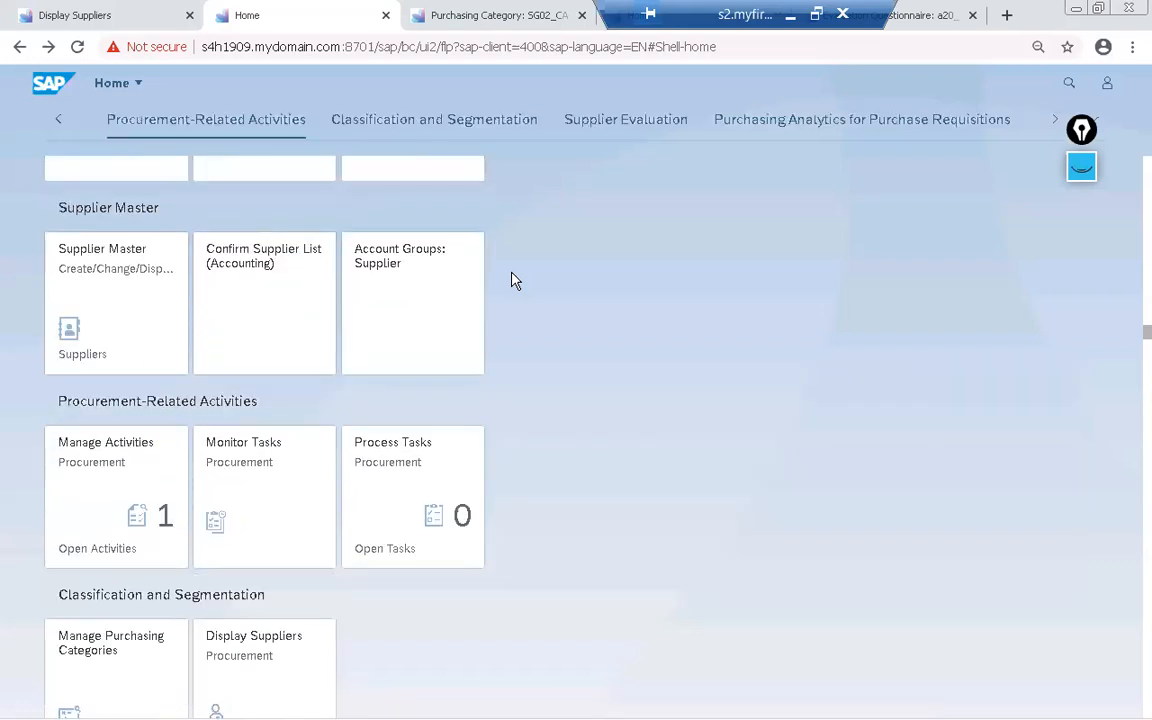
pyautogui.scroll(2, 511, 281)
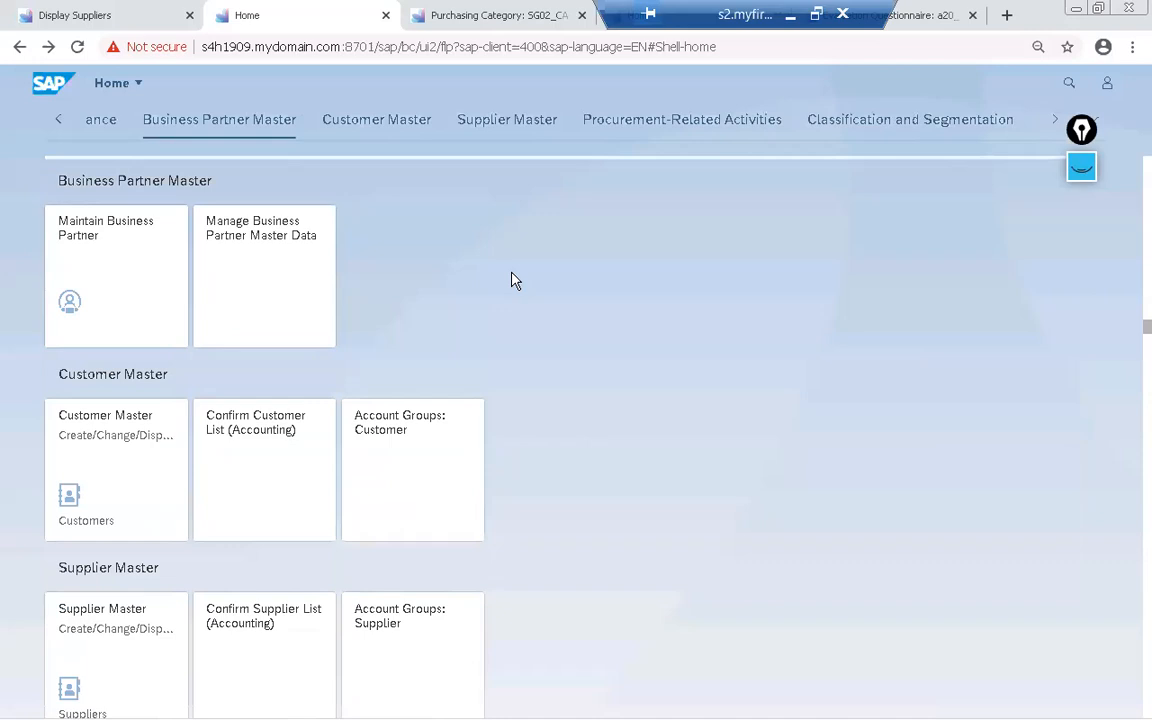
pyautogui.scroll(-4, 510, 279)
pyautogui.click(637, 124)
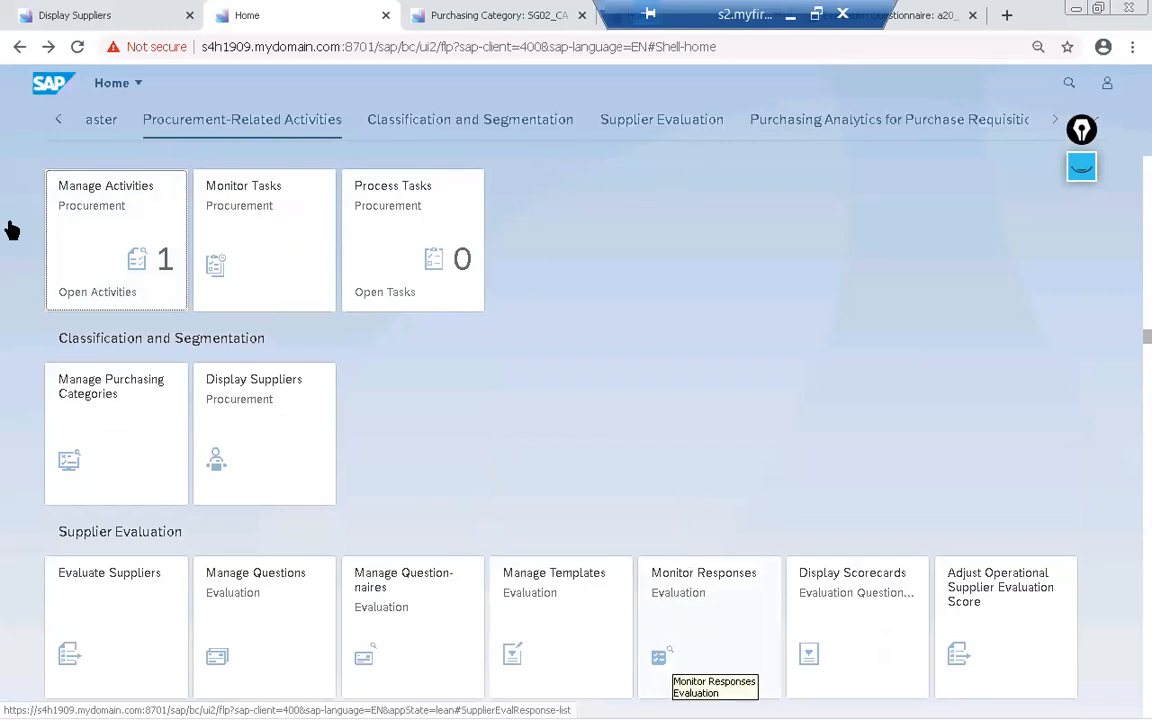
pyautogui.click(86, 224)
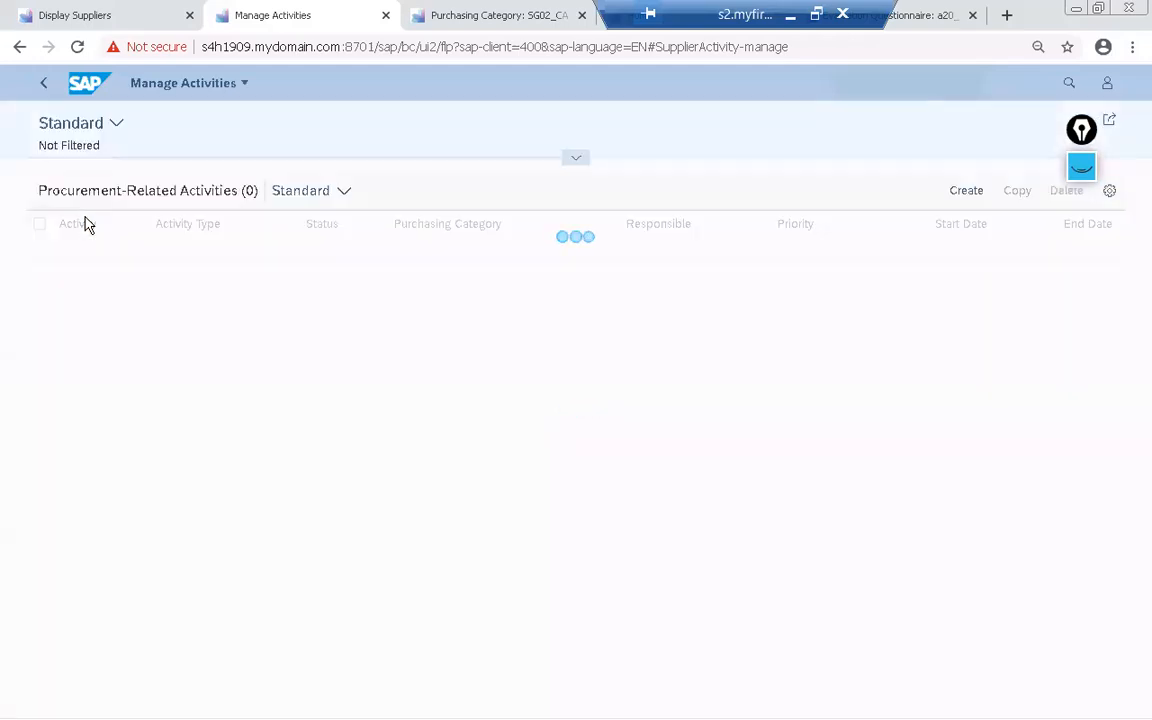
pyautogui.click(964, 192)
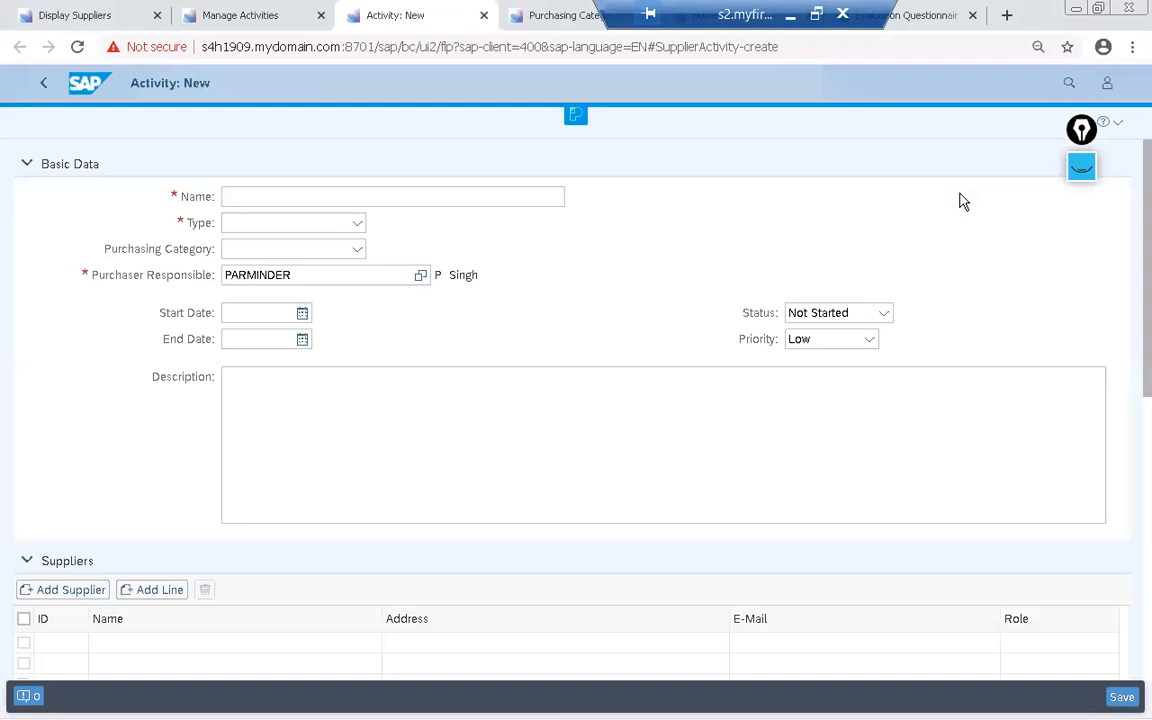
# Name the new activity SG02_aCTIVITY
pyautogui.click(240, 198)
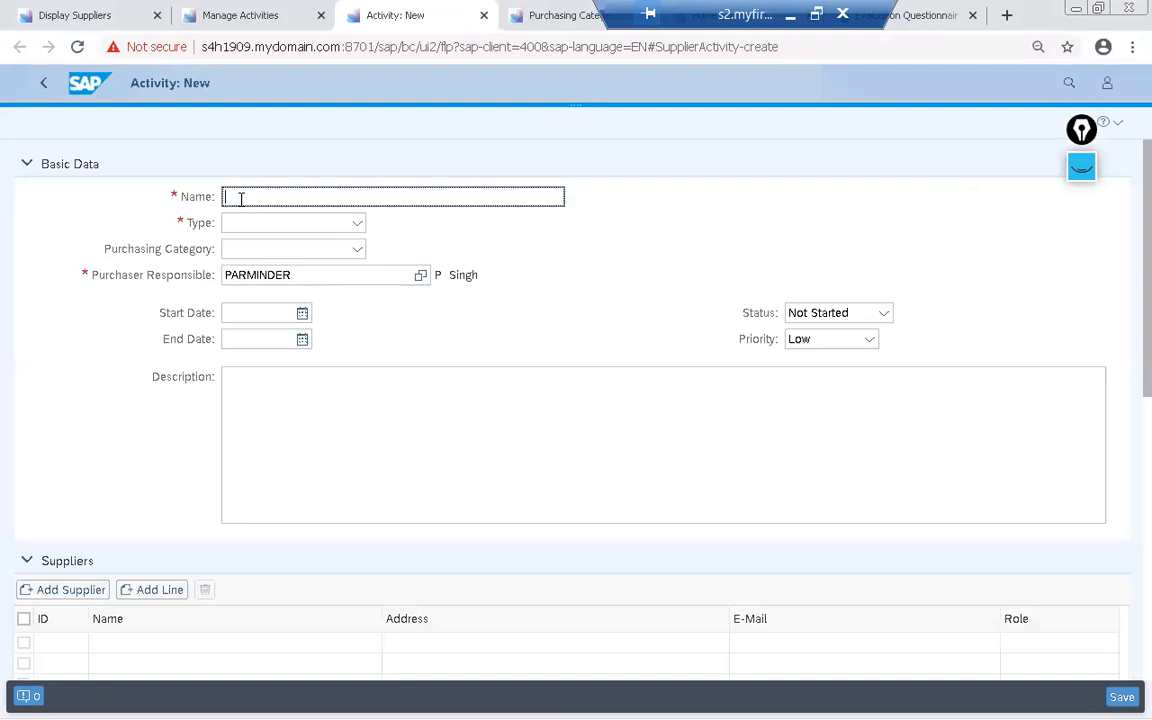
pyautogui.write('SG02')
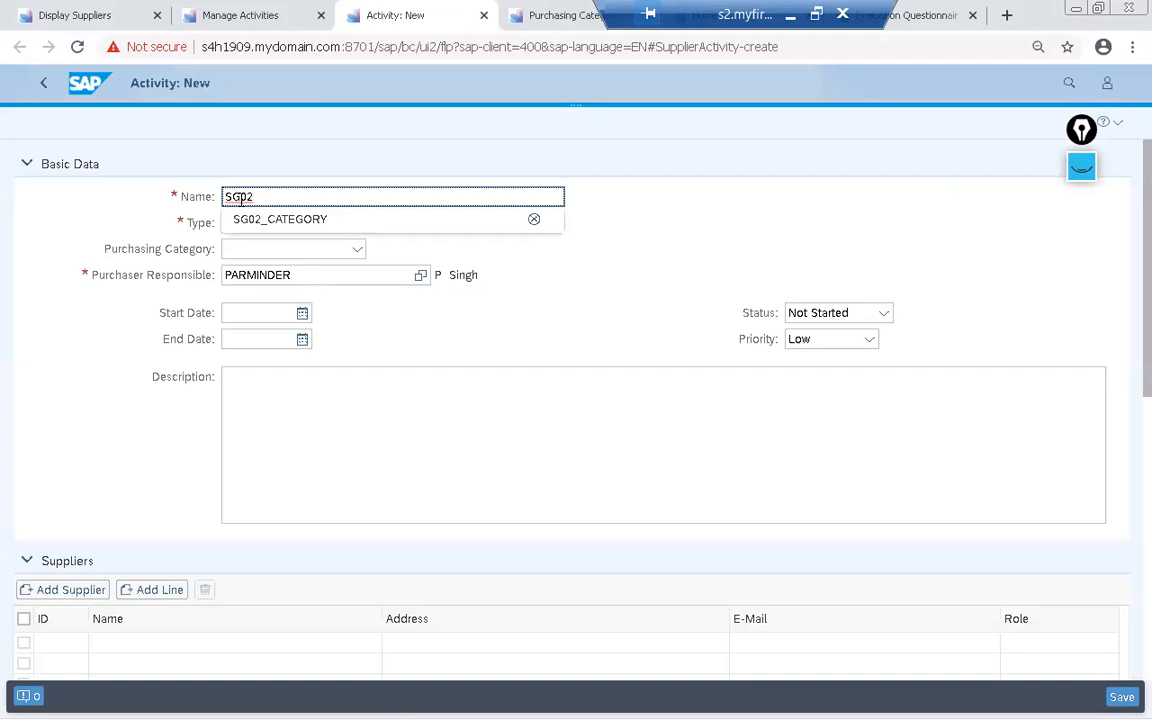
pyautogui.write('_aCTI')
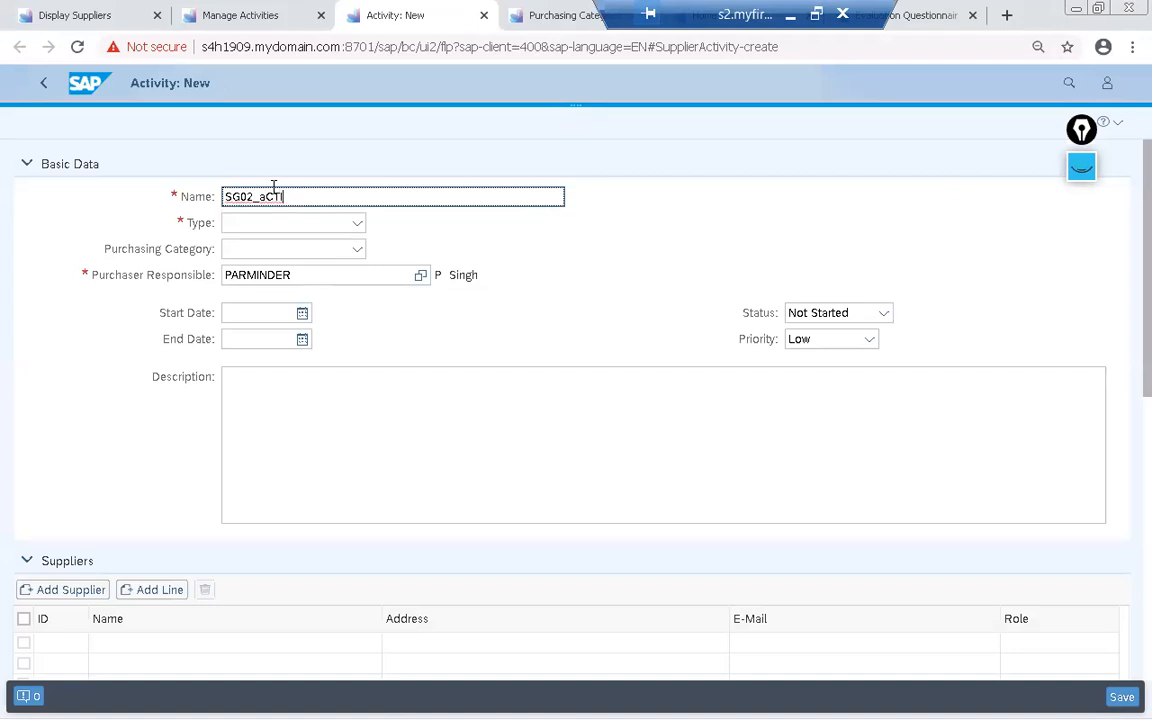
pyautogui.press('BackSpace')
pyautogui.press('BackSpace')
pyautogui.press('BackSpace')
pyautogui.press('BackSpace')
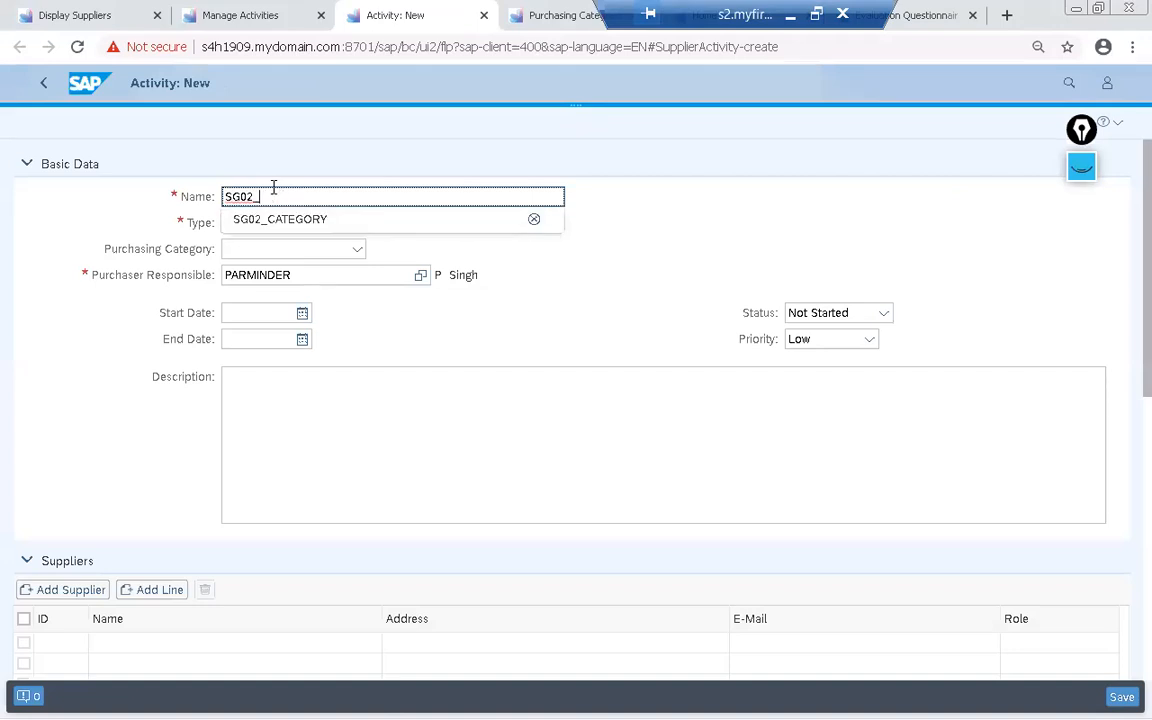
pyautogui.write('aCTIVITY')
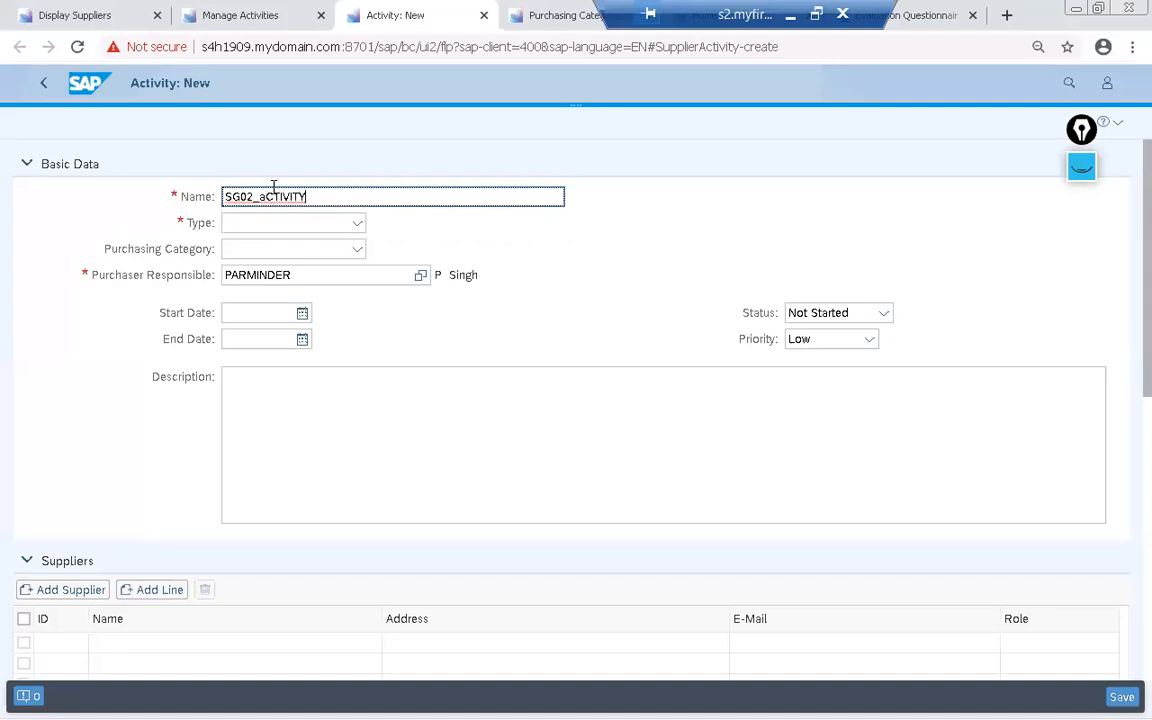
# Set the activity's type to Supplier Development and its purchasing category to SG02_CATEGORY
pyautogui.click(283, 227)
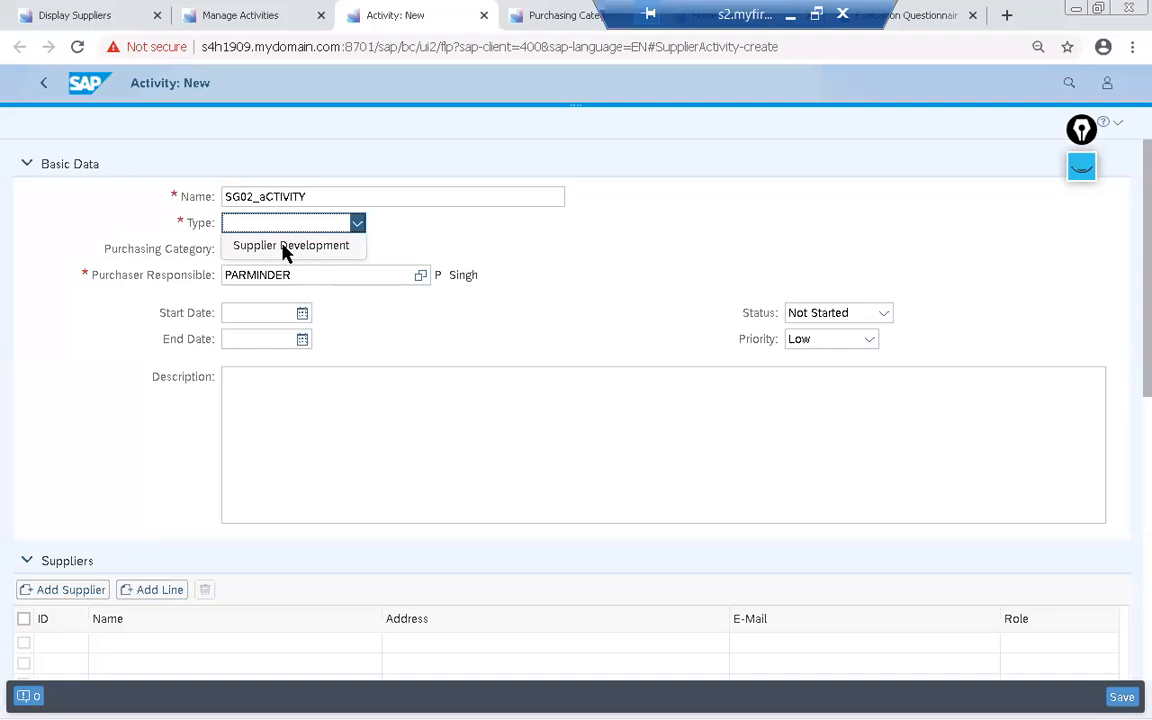
pyautogui.click(312, 247)
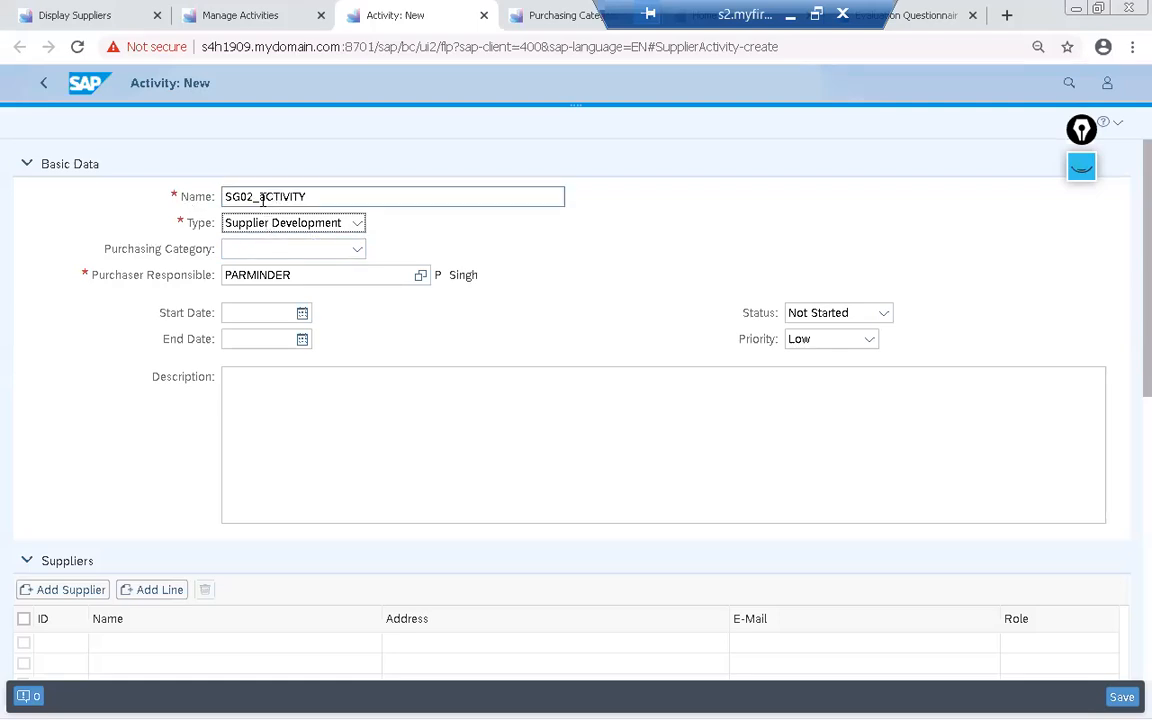
pyautogui.click(356, 249)
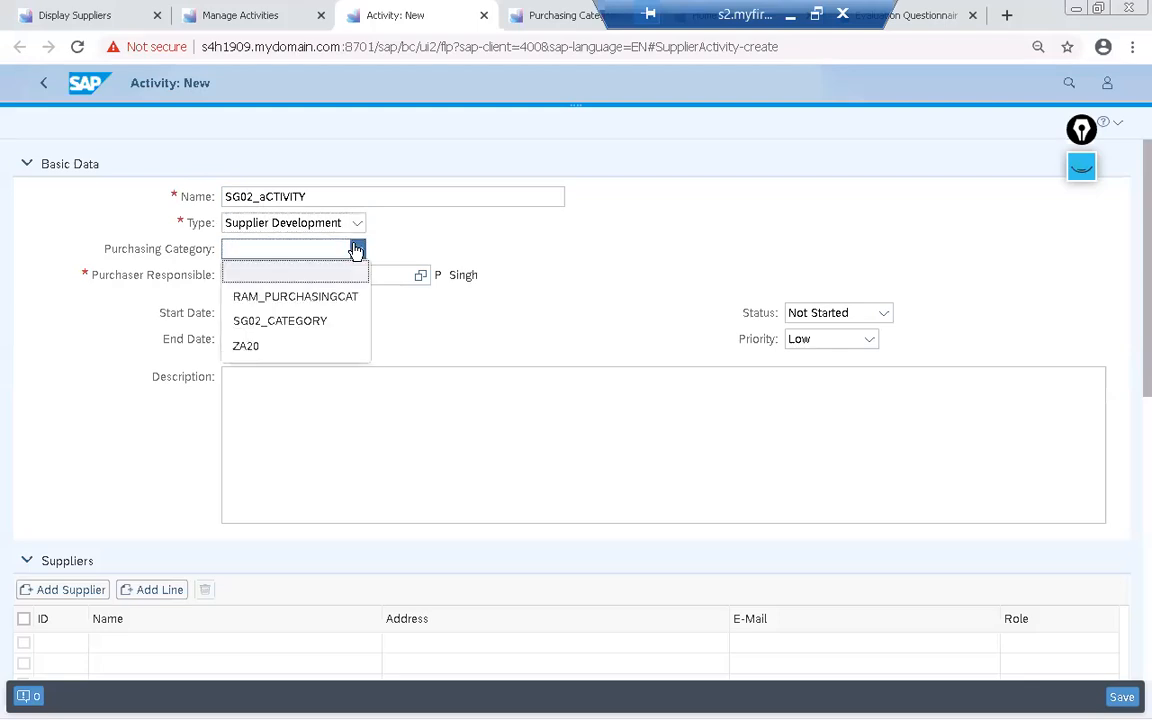
pyautogui.click(287, 322)
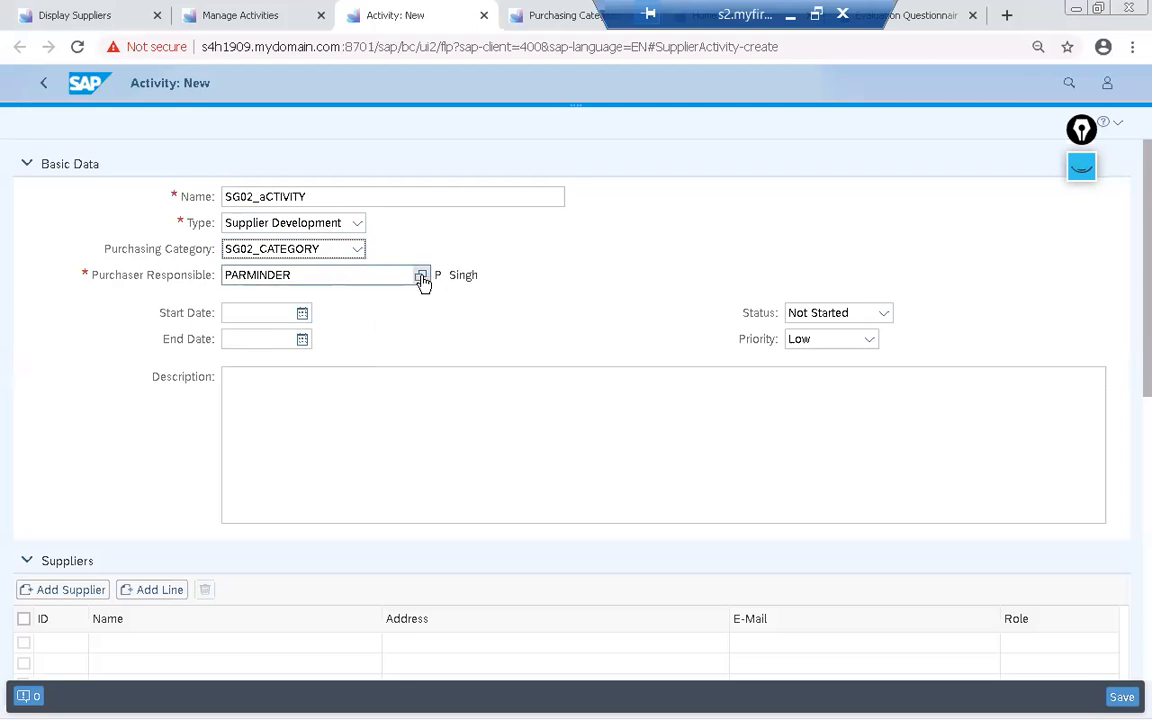
# Set the activity's start date to 01.08.2020 and its end date to 31.10.2020
pyautogui.click(302, 314)
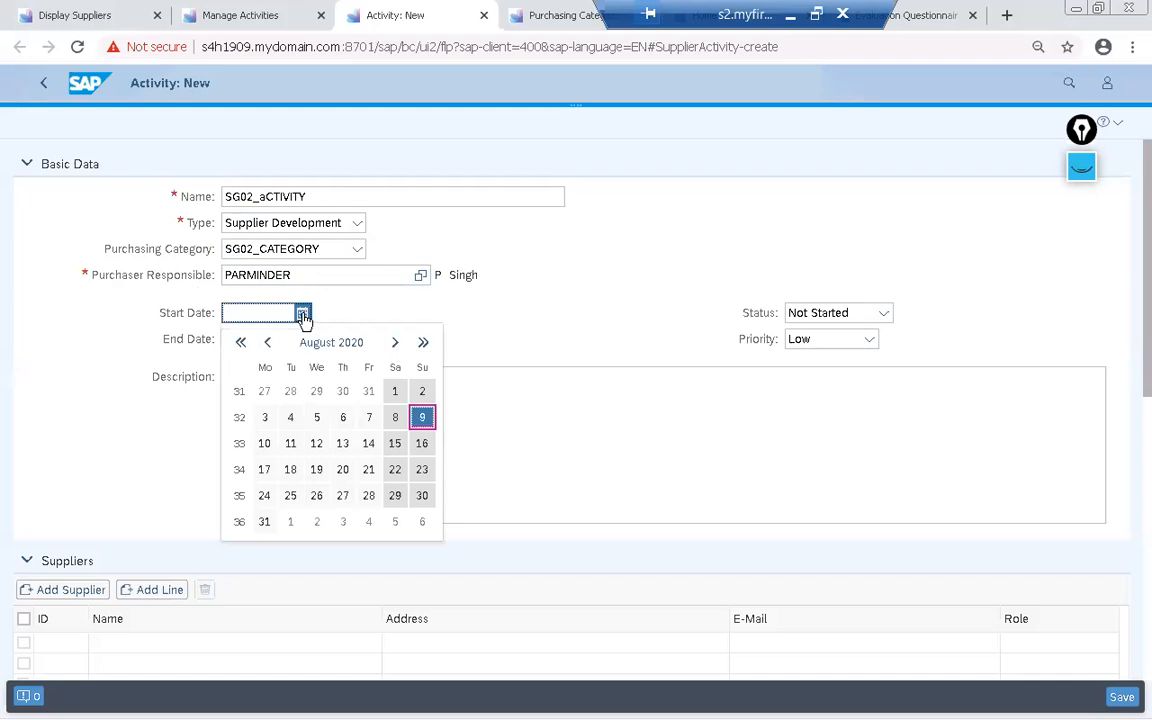
pyautogui.click(395, 392)
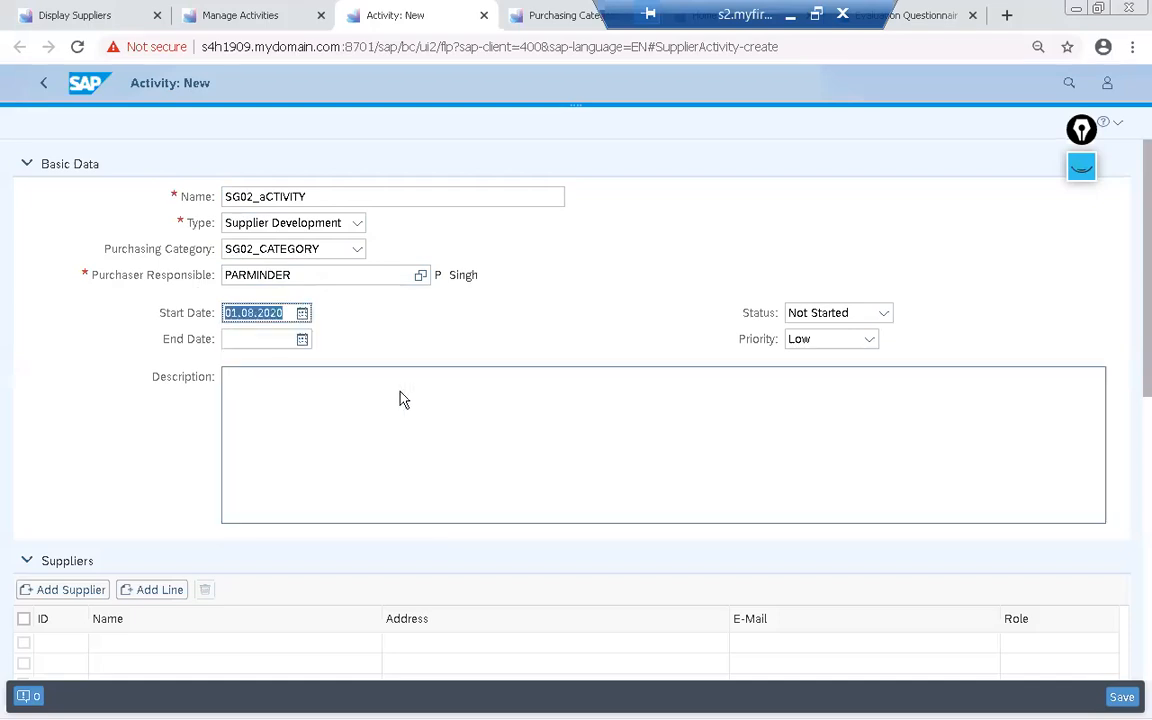
pyautogui.click(303, 340)
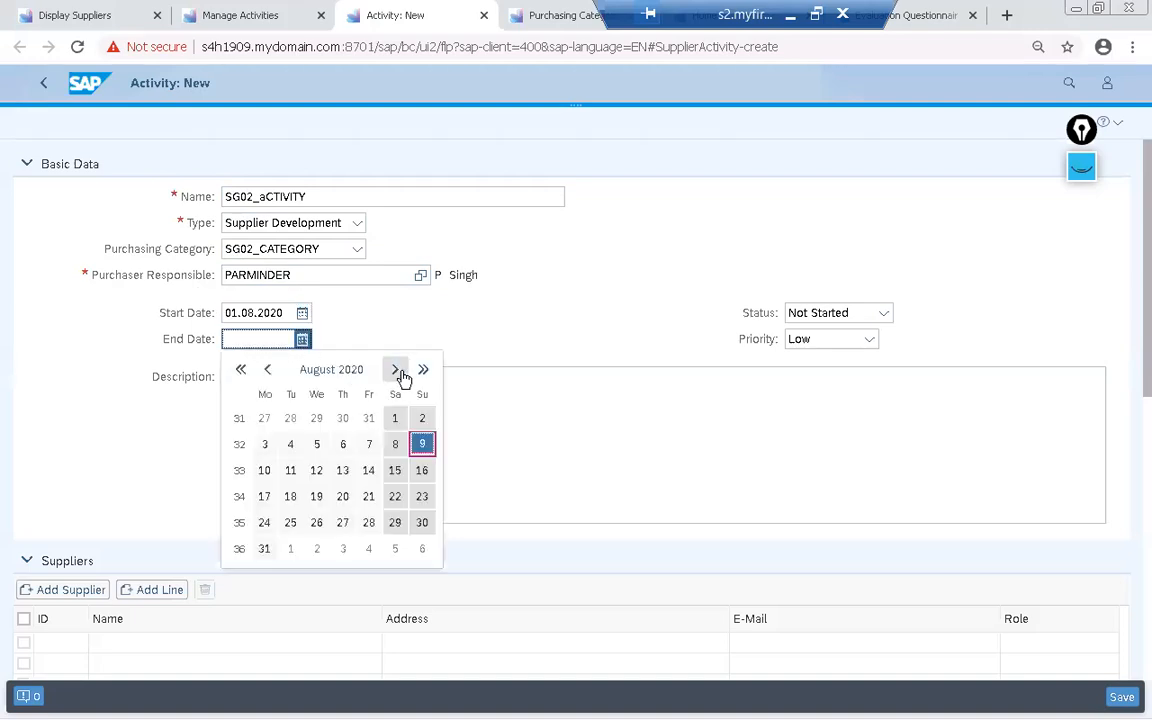
pyautogui.click(394, 370)
pyautogui.click(394, 370)
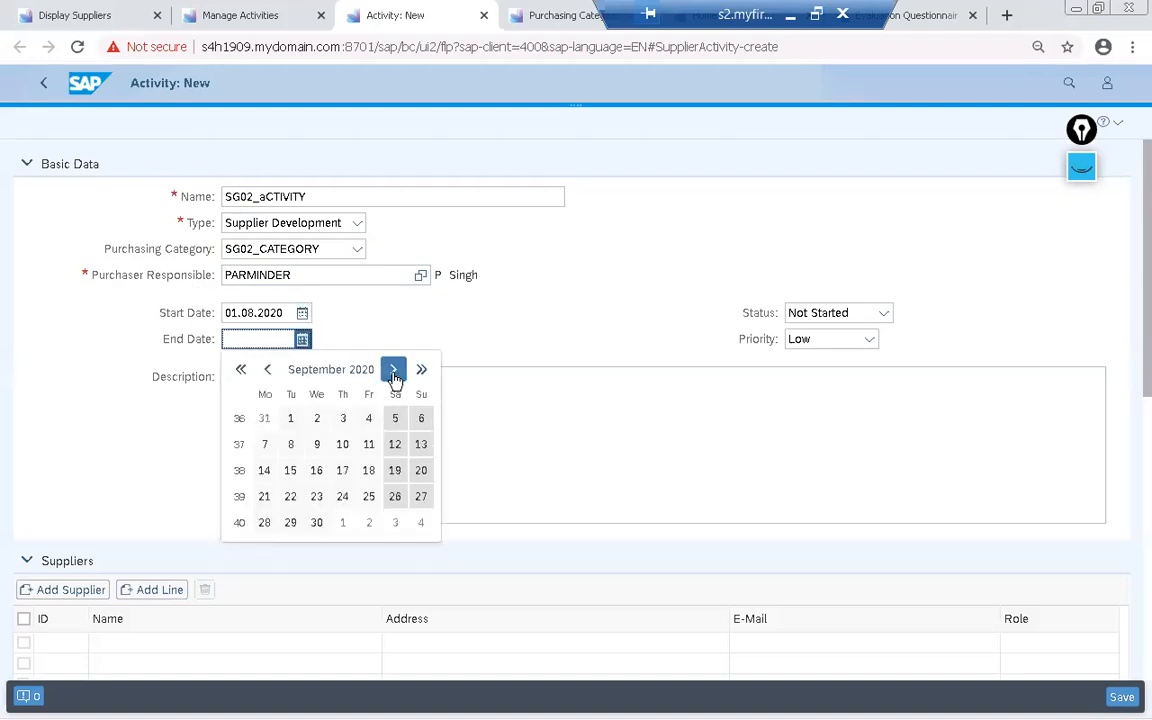
pyautogui.click(395, 522)
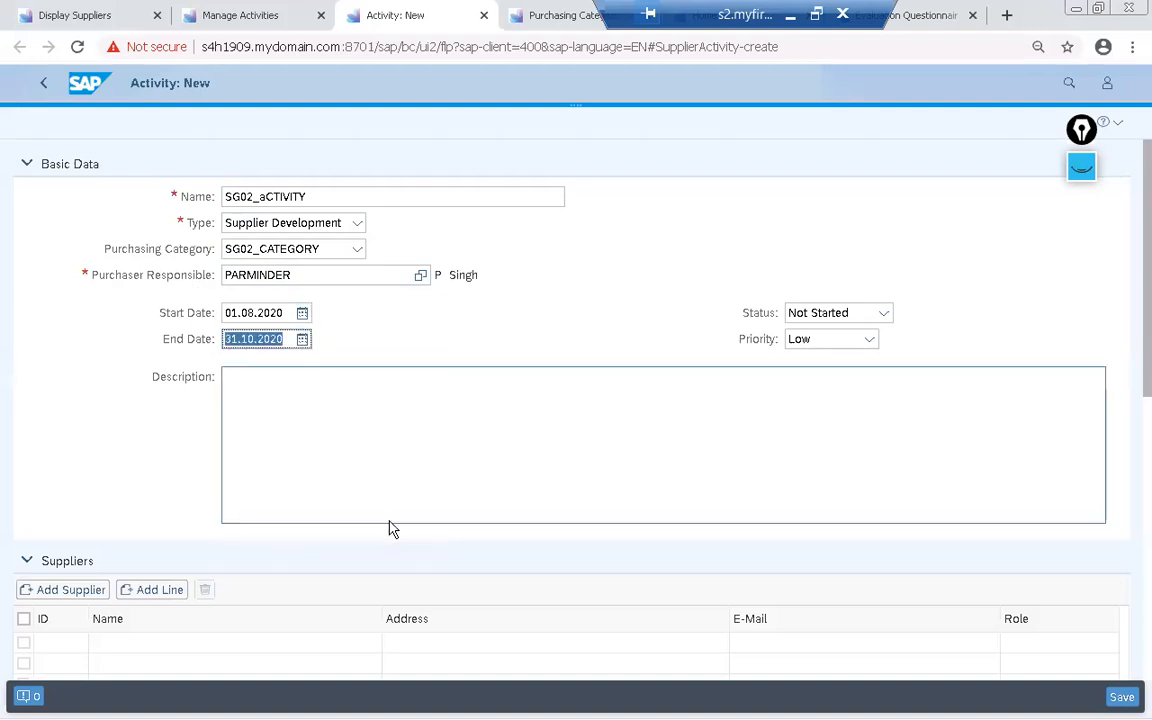
# Set the activity's status to In Progress and its priority to High
pyautogui.click(884, 314)
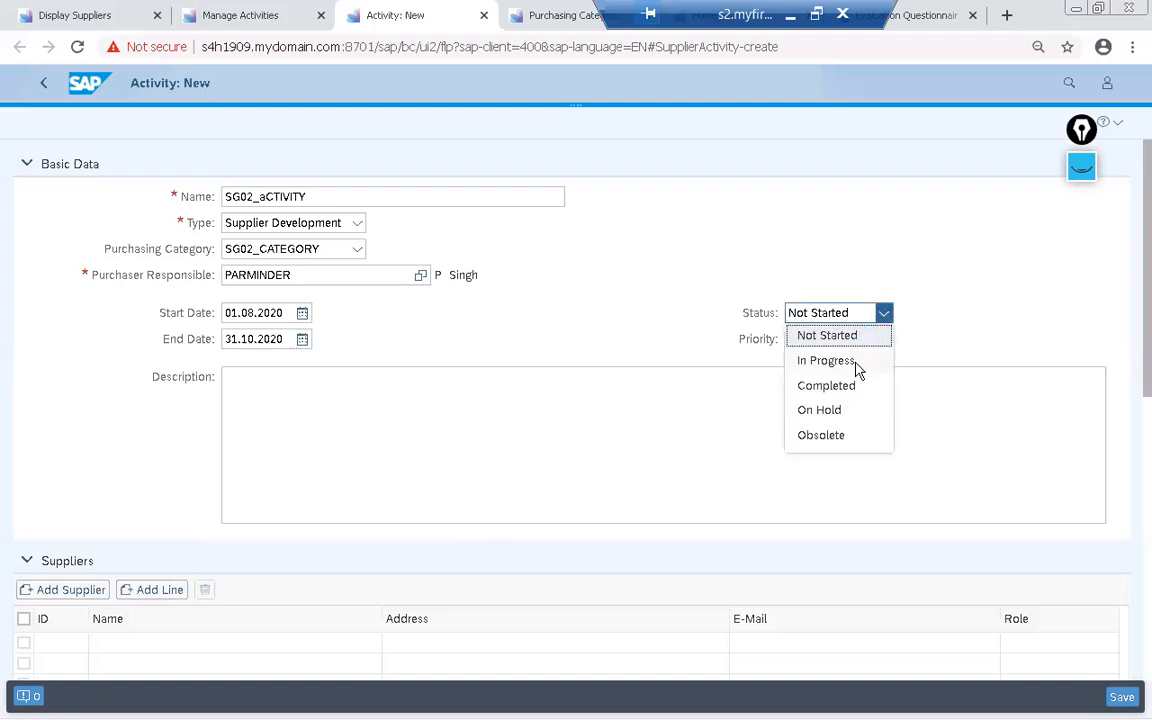
pyautogui.click(855, 369)
pyautogui.click(864, 345)
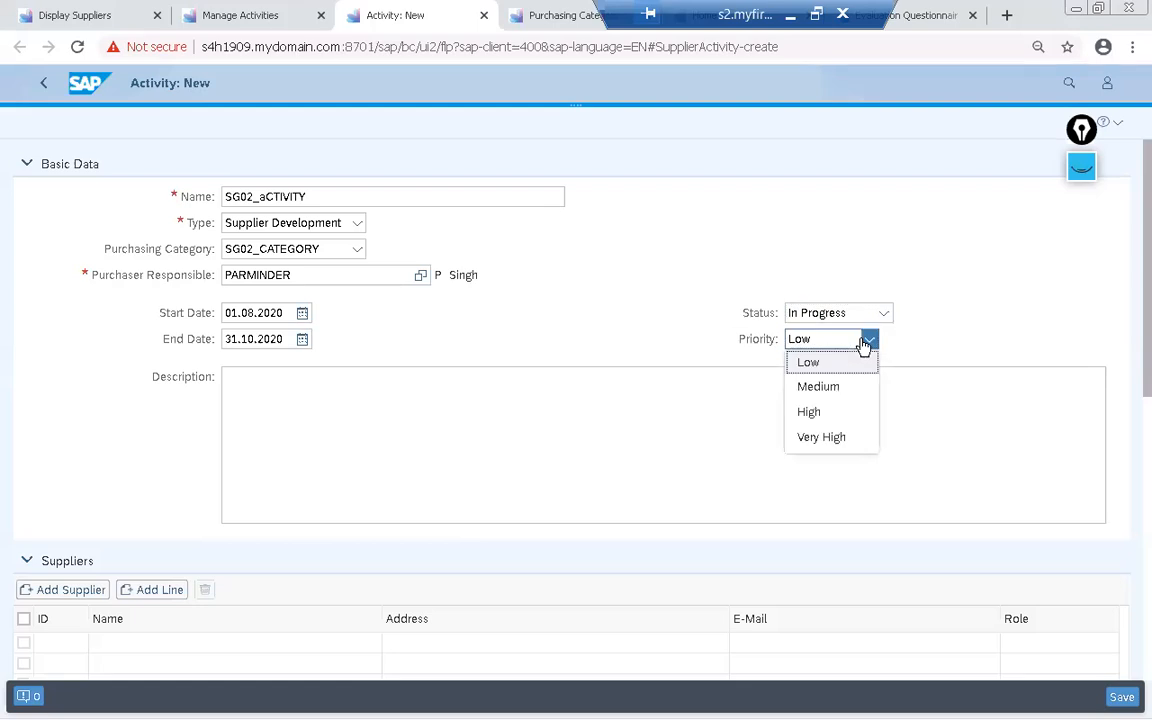
pyautogui.click(851, 411)
# Enter "New Vendor Develoment" as the activity's description
pyautogui.click(410, 404)
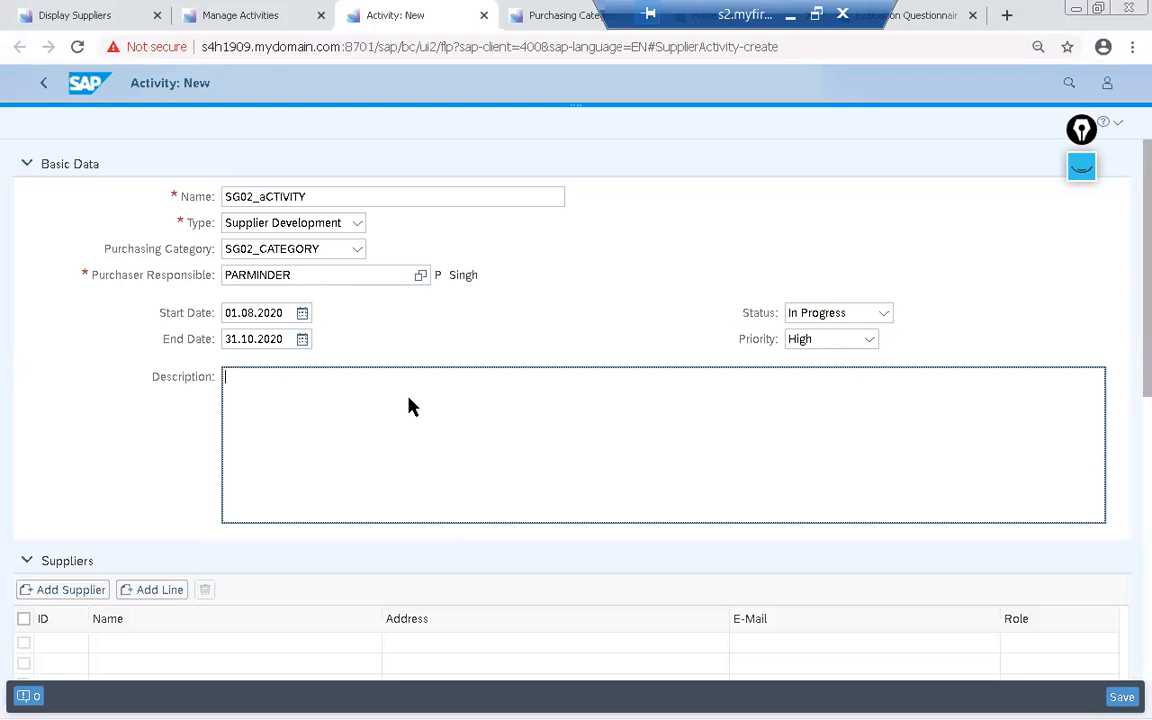
pyautogui.write('nE')
pyautogui.press('BackSpace')
pyautogui.press('BackSpace')
pyautogui.write('New Vendor Develoment')
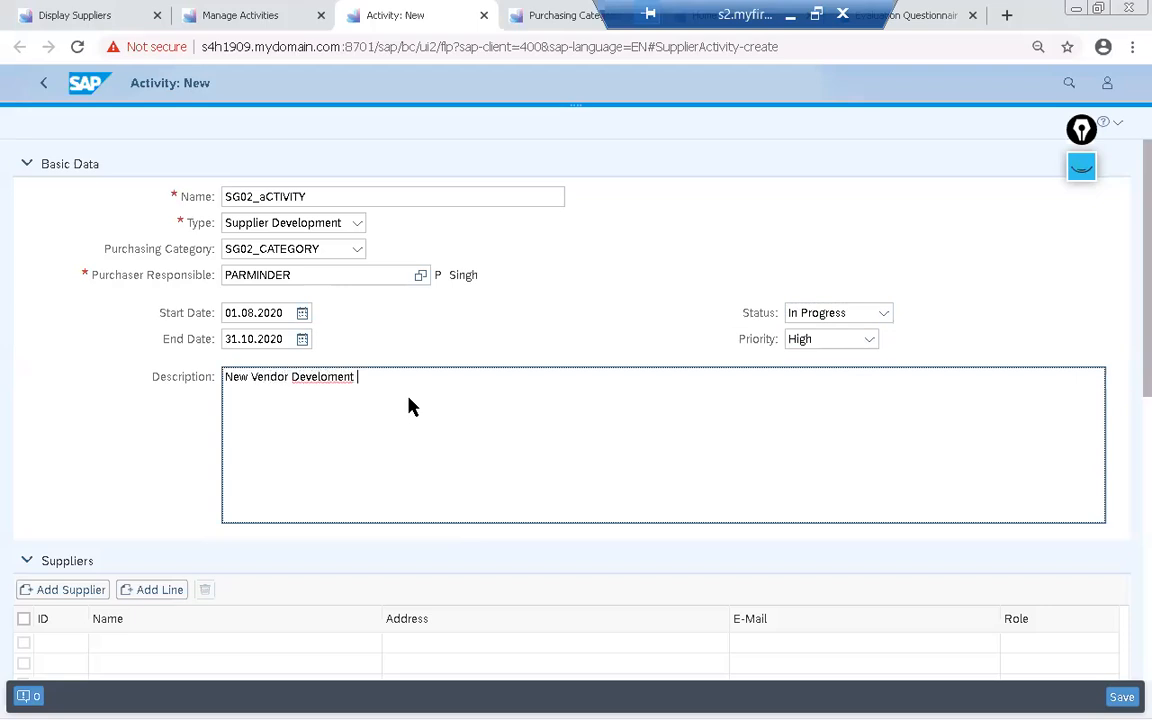
# Extend the description with "for new model of car" and a second line "All components need to be identified & vendors need to be onboarded"
pyautogui.write(' fo')
pyautogui.write('r new model of car ')
pyautogui.write('All comp')
pyautogui.write('onen')
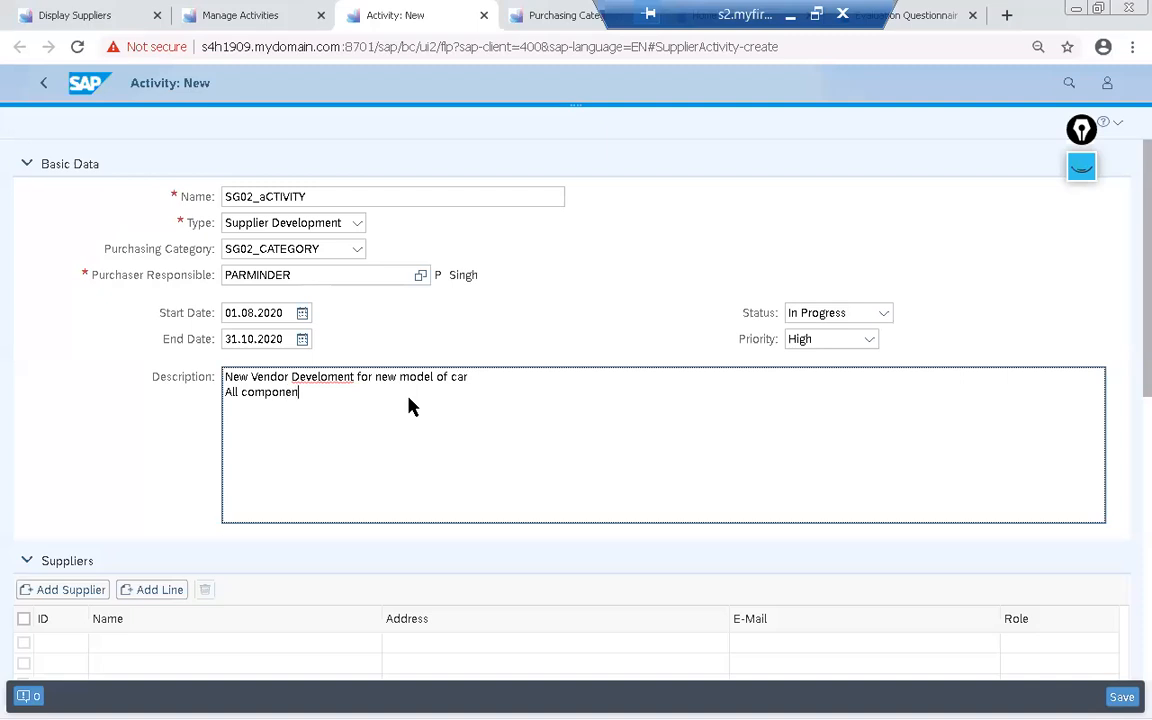
pyautogui.write('ts need to be identified')
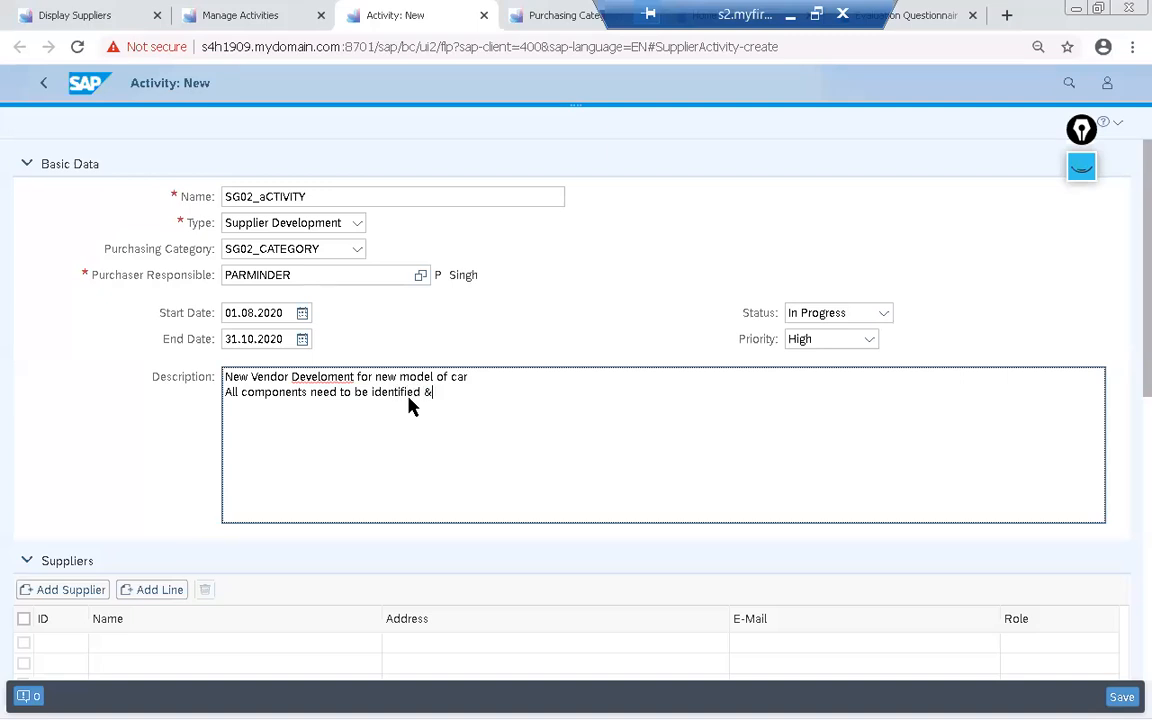
pyautogui.write(' & vendors need to be on')
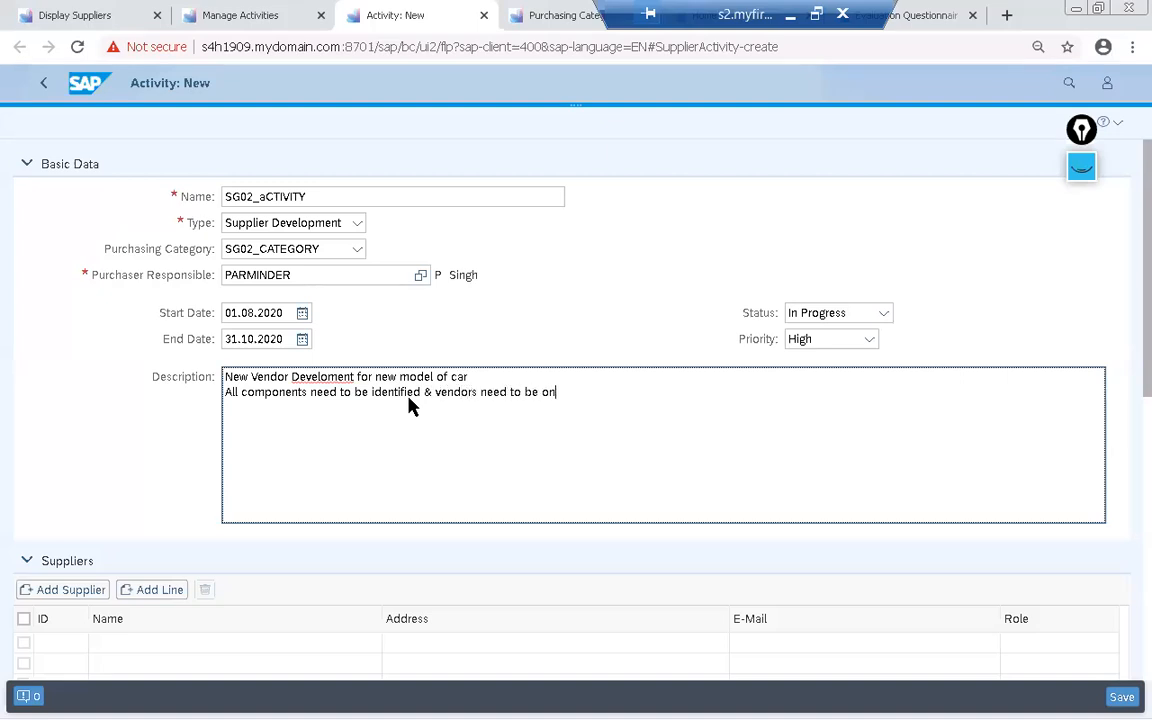
pyautogui.write('boarded')
# Correct the misspelled word in the description's first line to "Development"
pyautogui.click(313, 381)
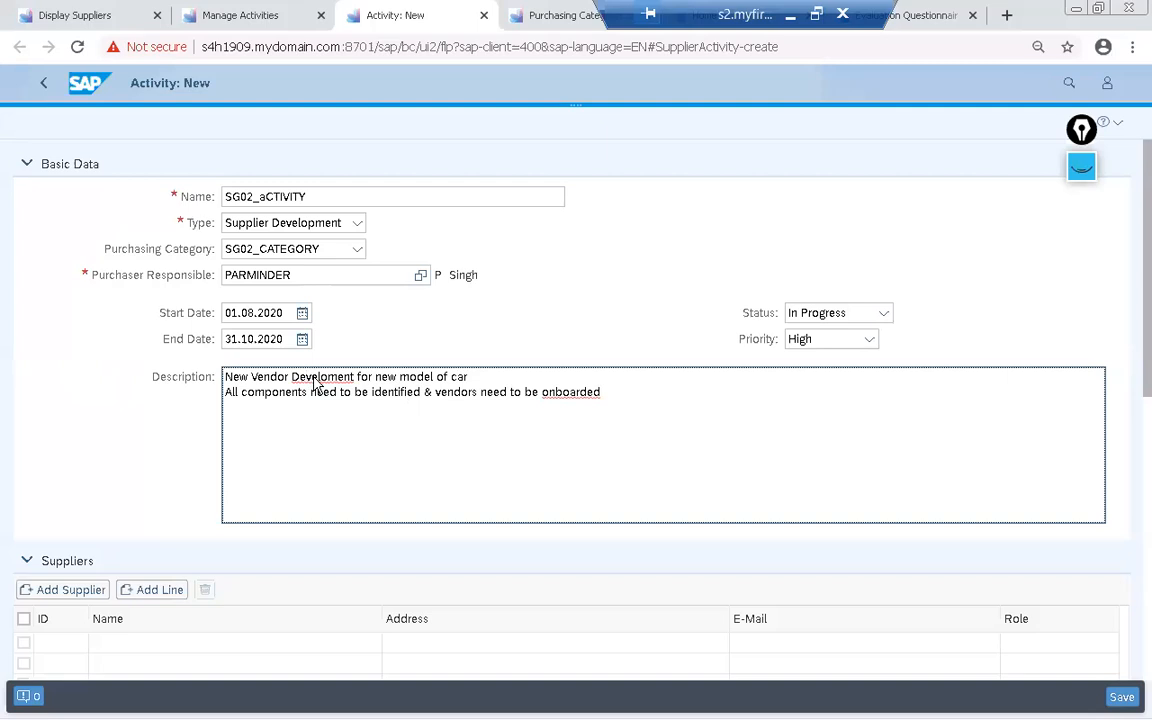
pyautogui.doubleClick(316, 382)
pyautogui.rightClick(316, 383)
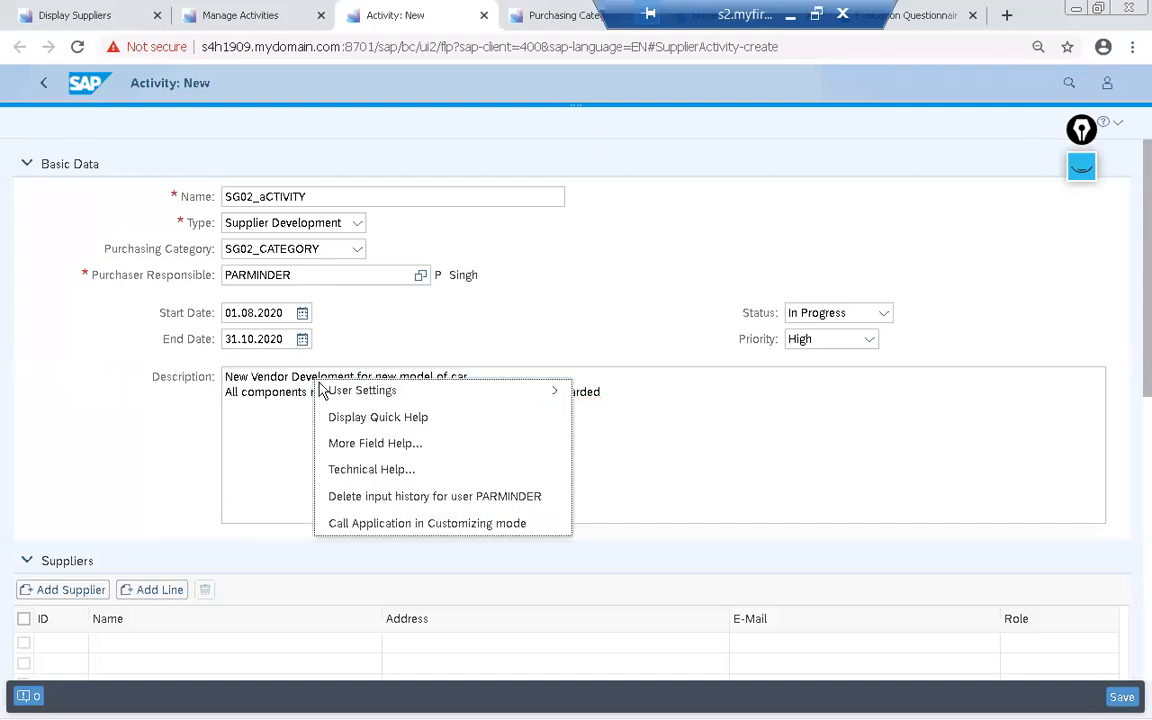
pyautogui.click(301, 378)
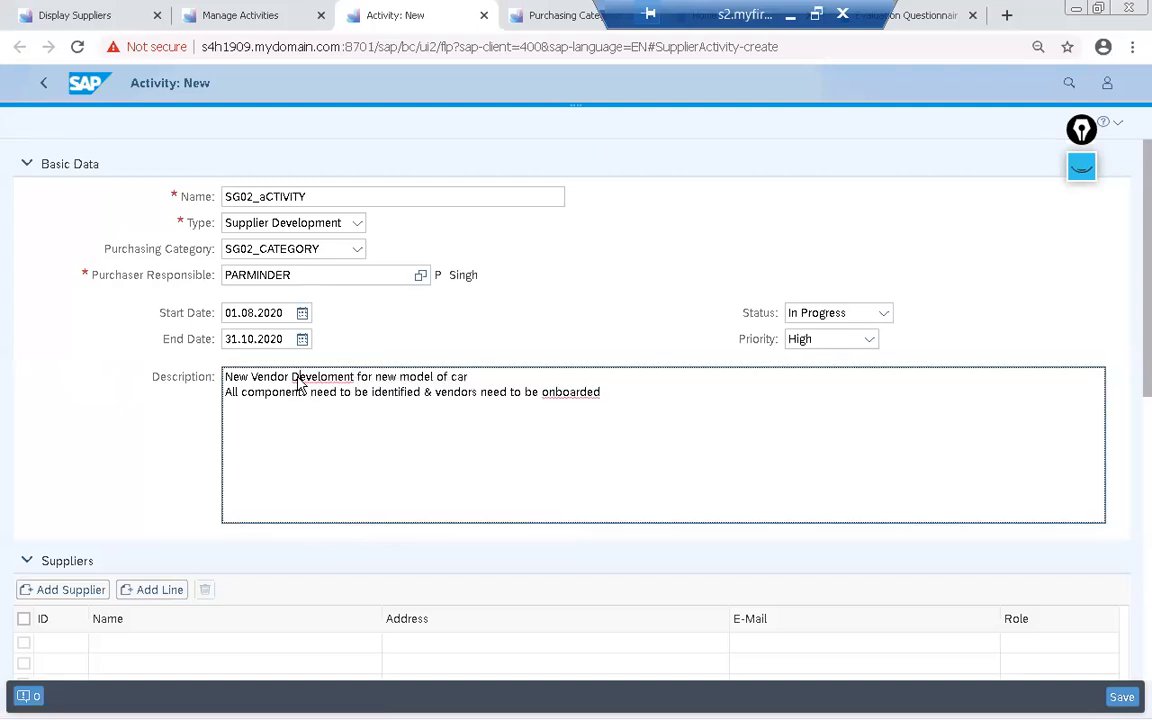
pyautogui.click(328, 381)
pyautogui.write('p')
pyautogui.click(306, 481)
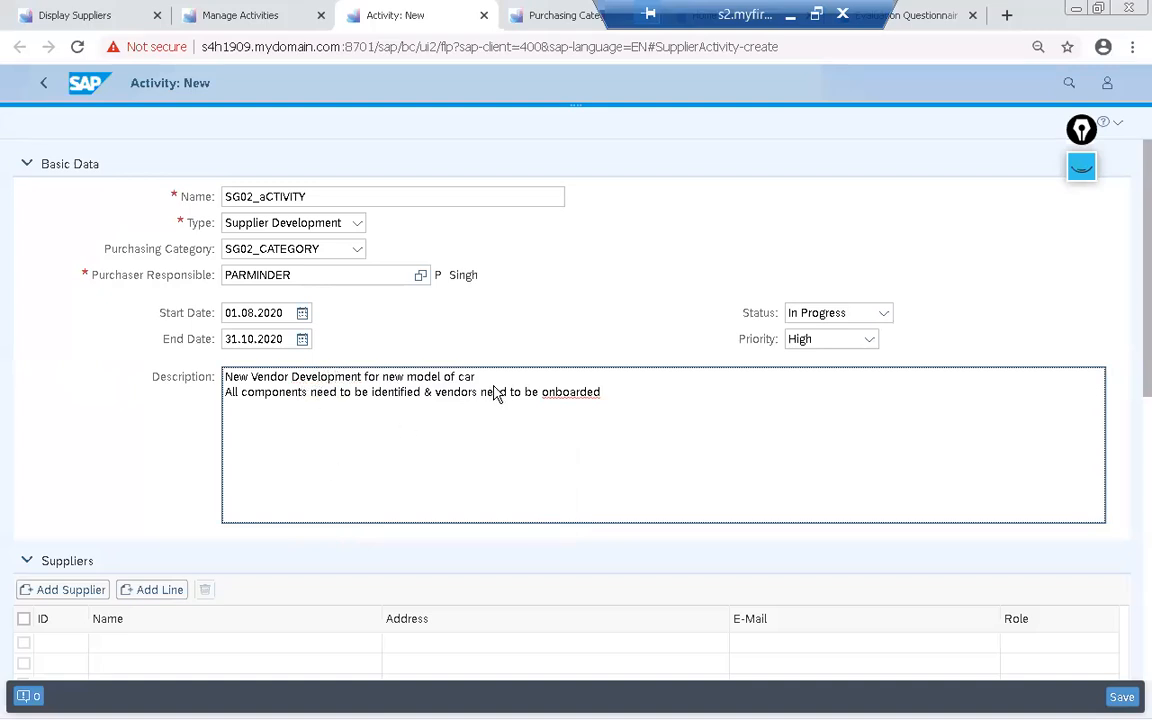
# Search for suppliers to add to the activity, filtered by purchasing category SG02_CATEGORY
pyautogui.scroll(-2, 516, 401)
pyautogui.scroll(-1, 516, 401)
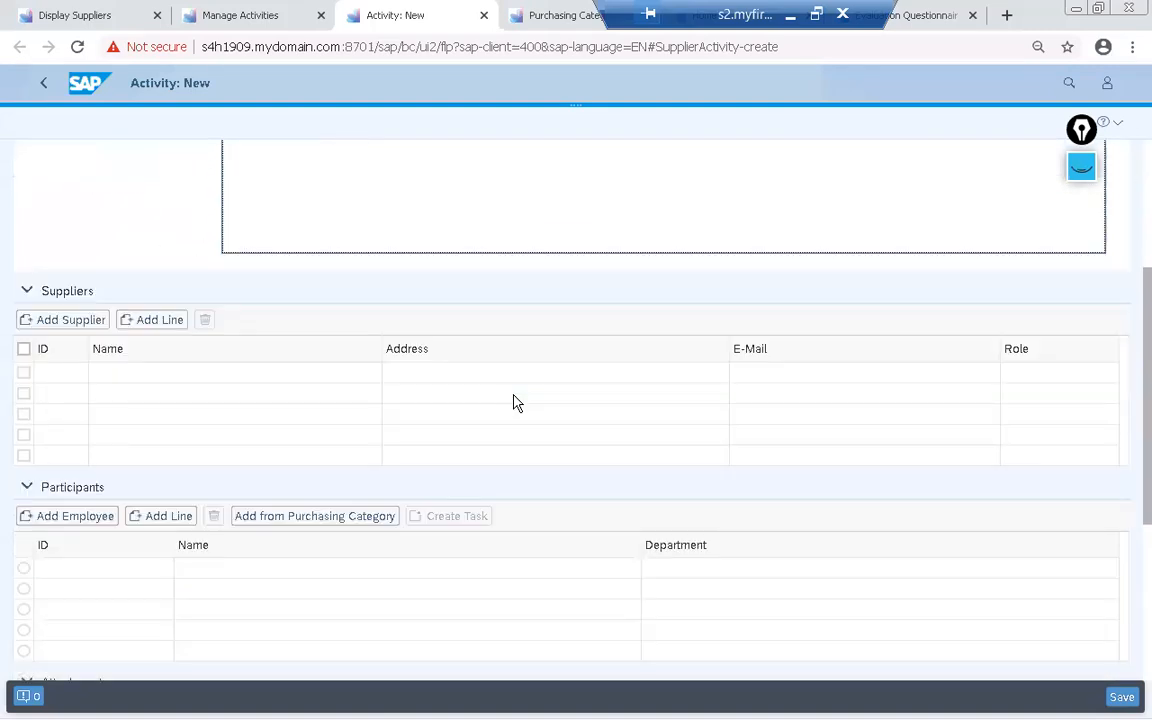
pyautogui.click(80, 326)
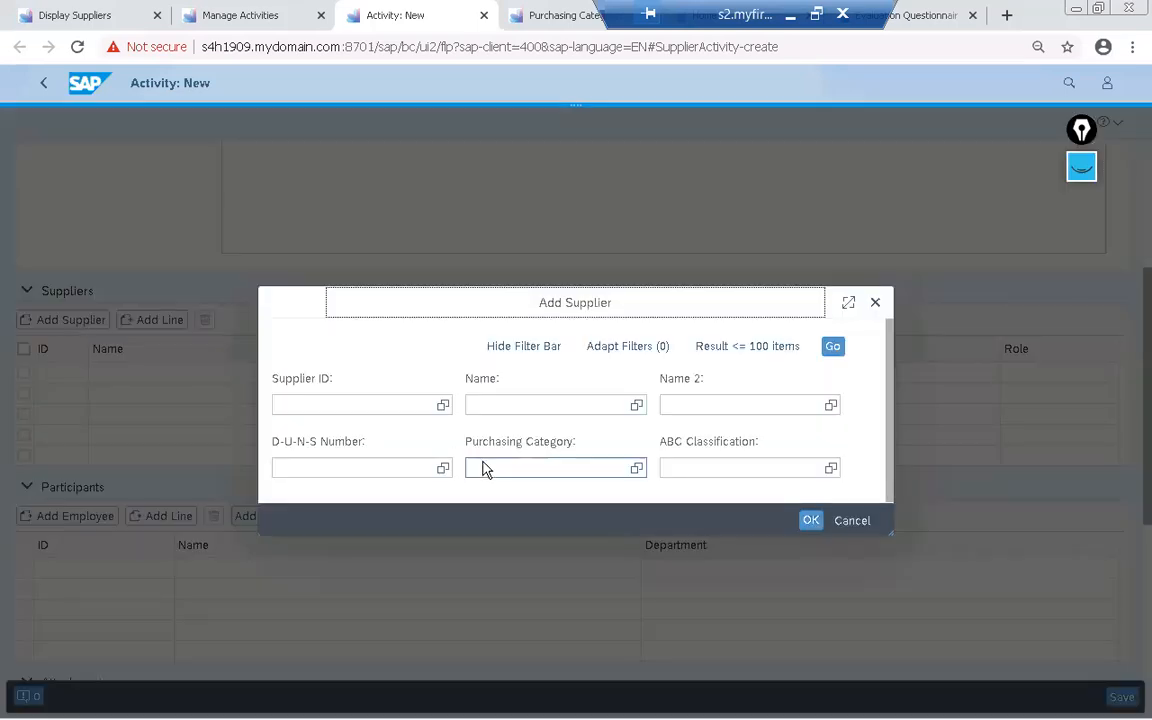
pyautogui.click(637, 470)
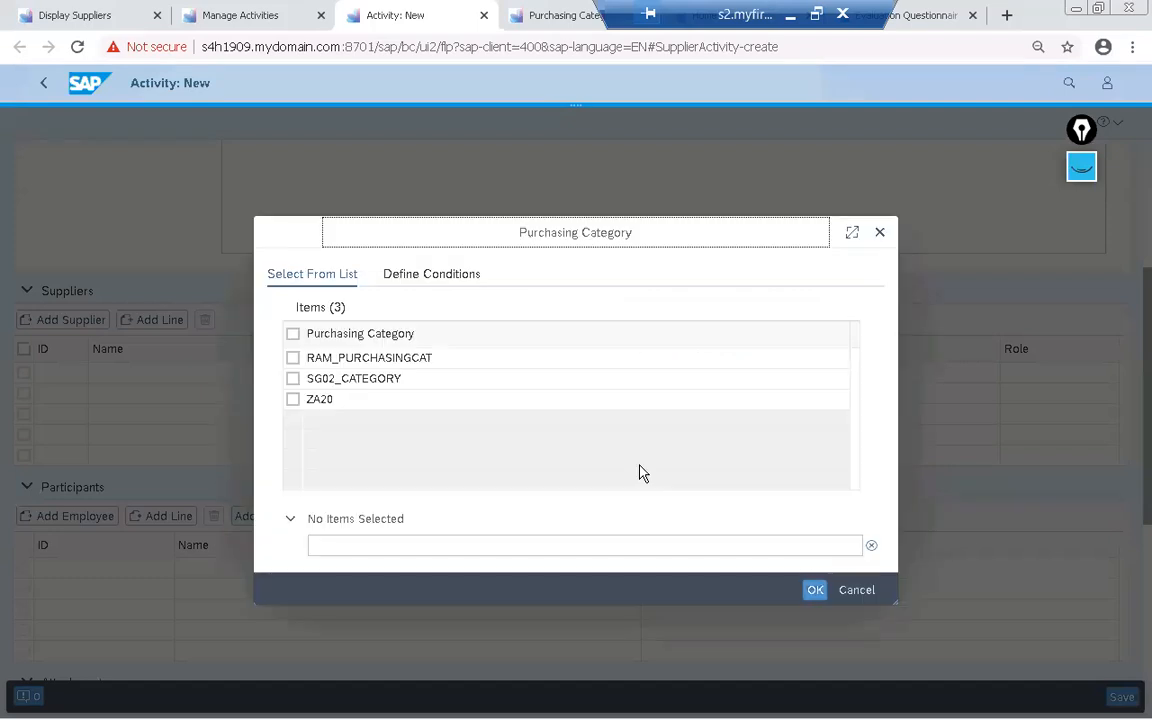
pyautogui.click(293, 380)
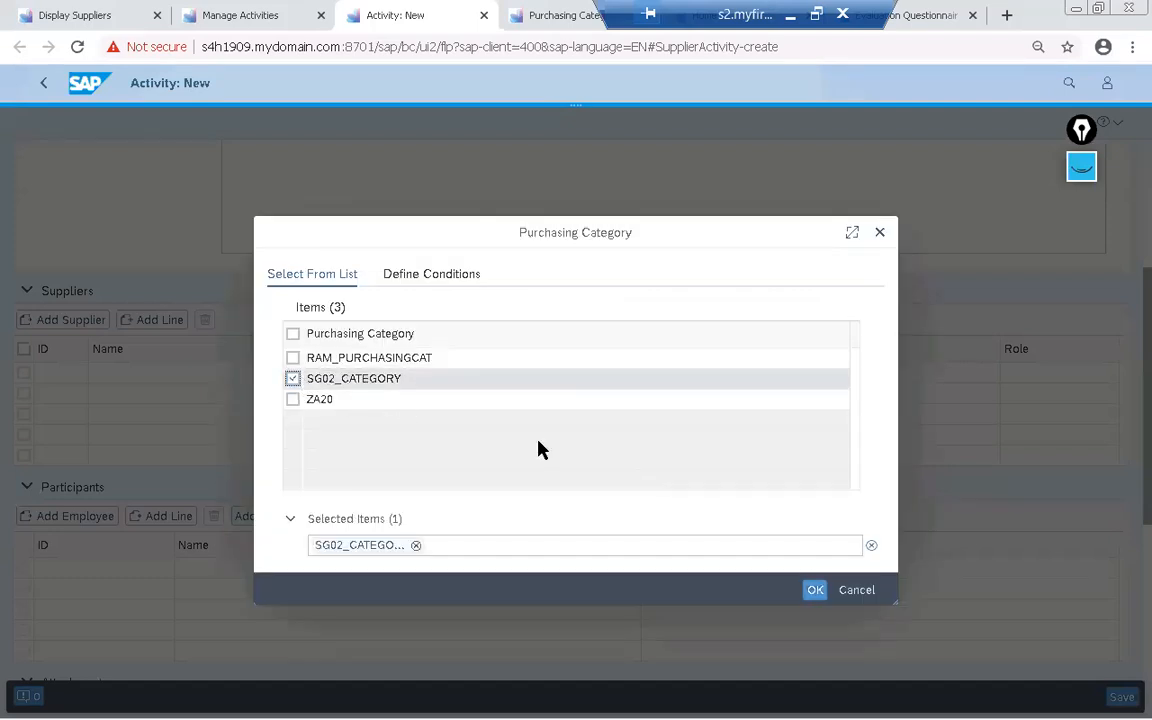
pyautogui.click(815, 590)
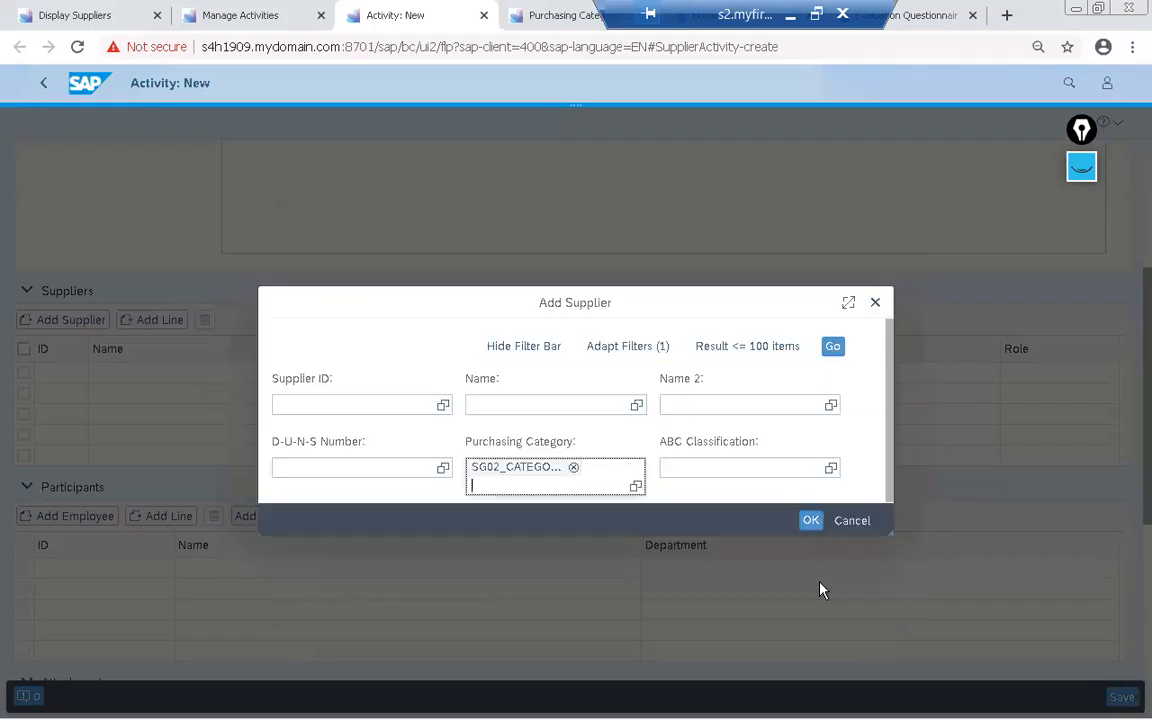
pyautogui.click(812, 520)
pyautogui.click(52, 322)
pyautogui.click(832, 348)
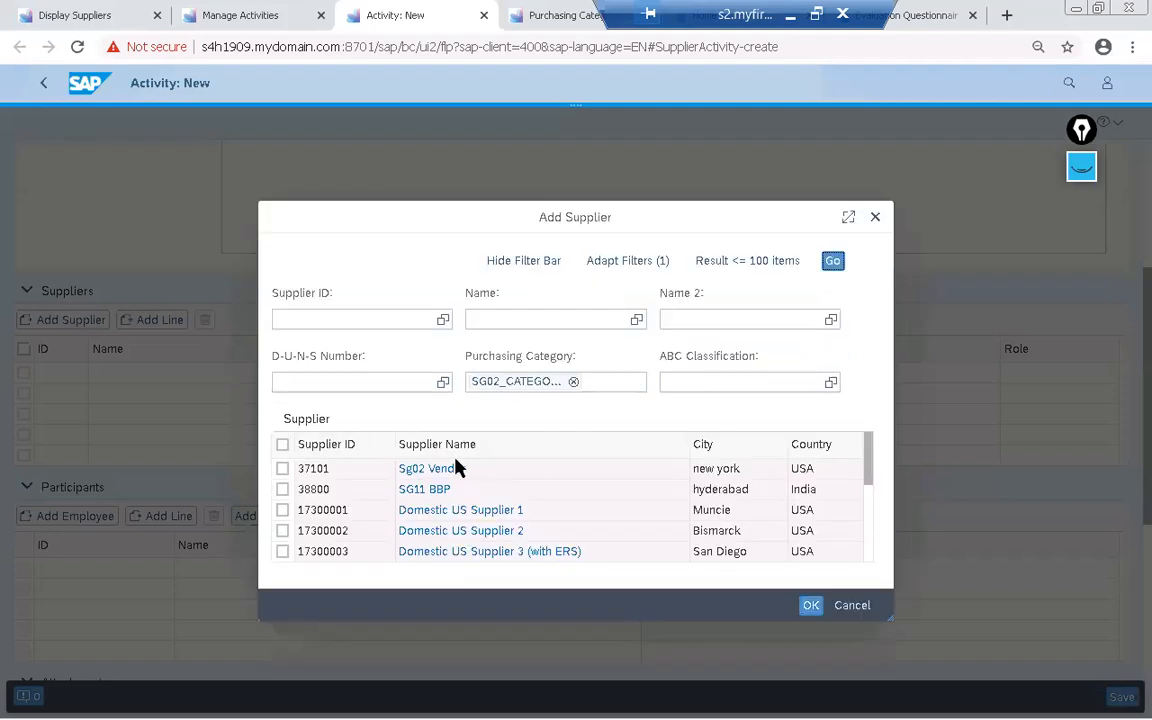
# Add sg04 vendor, sg04 vendor 2, Foreign US Supplier (DE) 1042S Withholdi and Domestic US Supplier 1099M Withholding T to the activity's suppliers
pyautogui.scroll(-2, 431, 472)
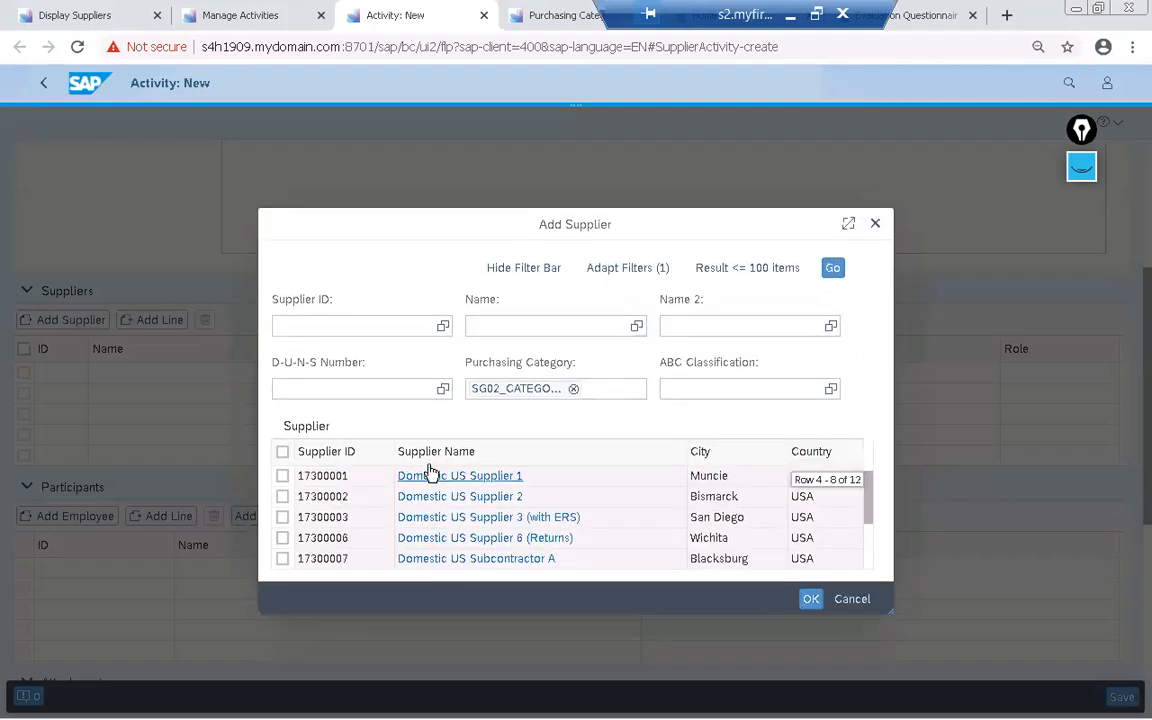
pyautogui.scroll(-5, 431, 474)
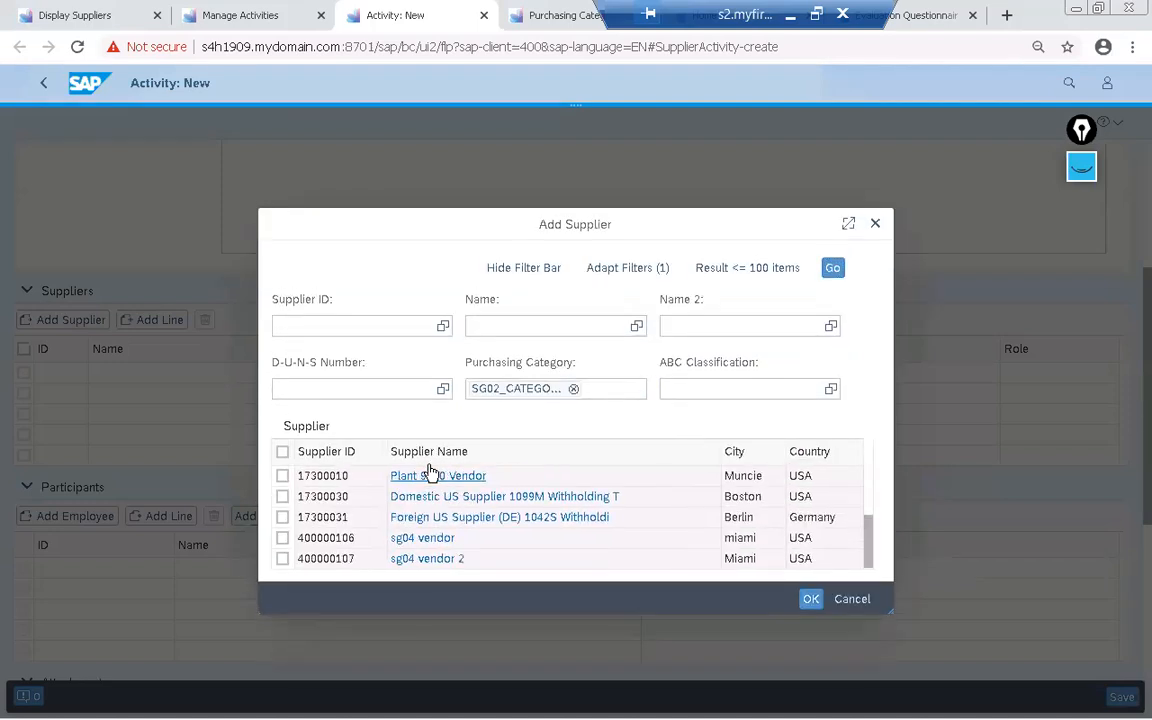
pyautogui.click(282, 538)
pyautogui.click(283, 560)
pyautogui.click(283, 517)
pyautogui.click(283, 496)
pyautogui.click(811, 599)
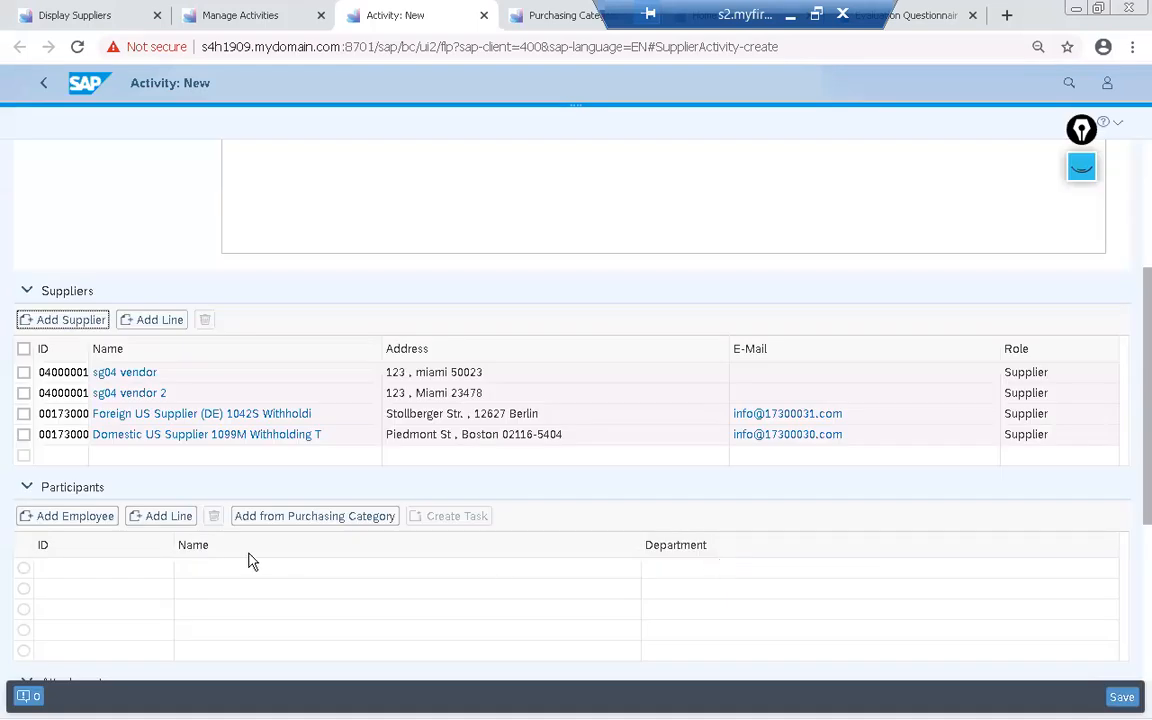
# Add the participants assigned to the purchasing category to the activity
pyautogui.scroll(-2, 250, 562)
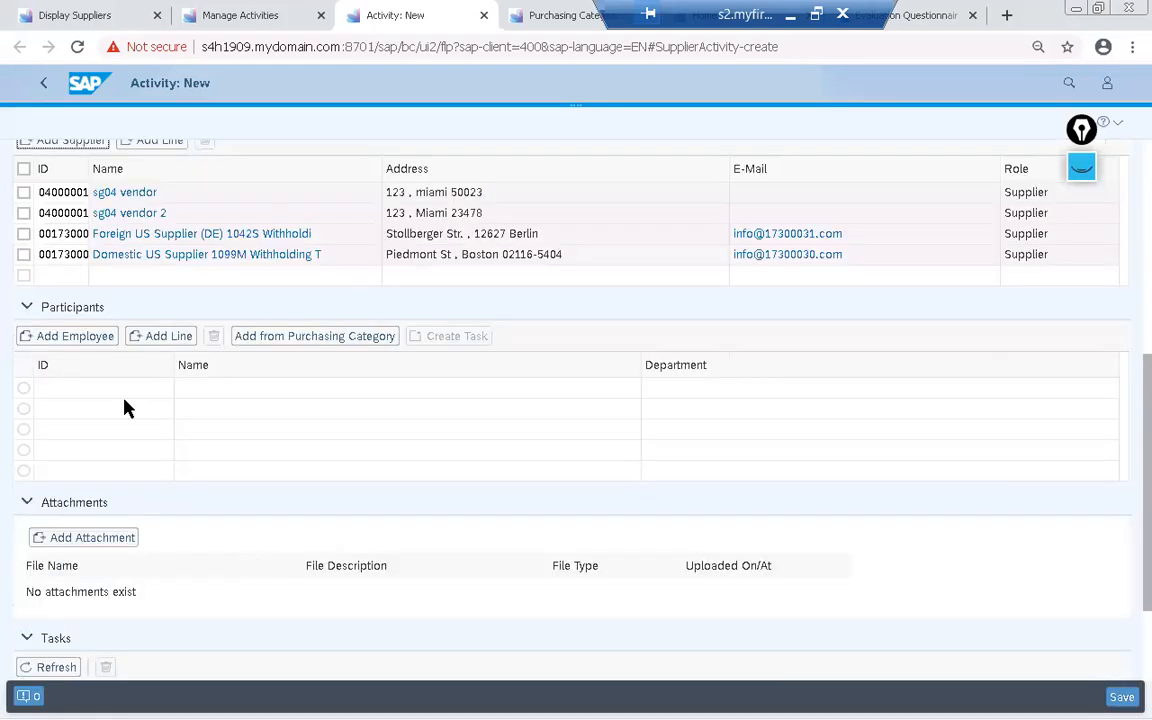
pyautogui.click(55, 338)
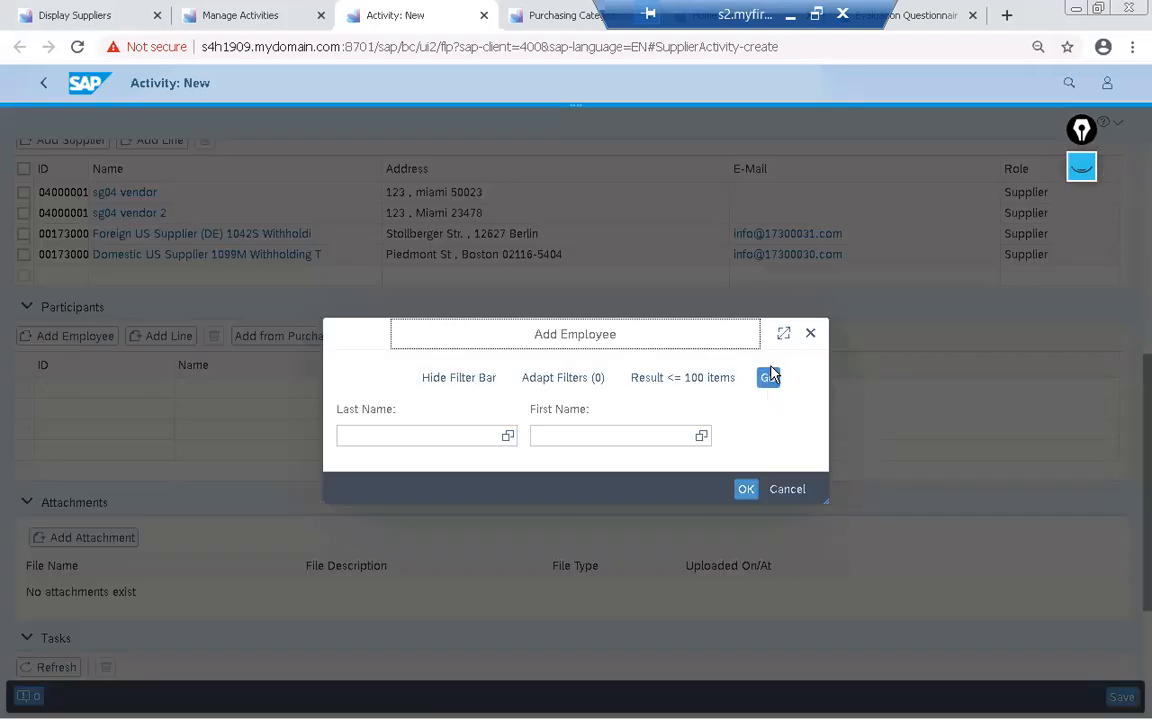
pyautogui.click(811, 334)
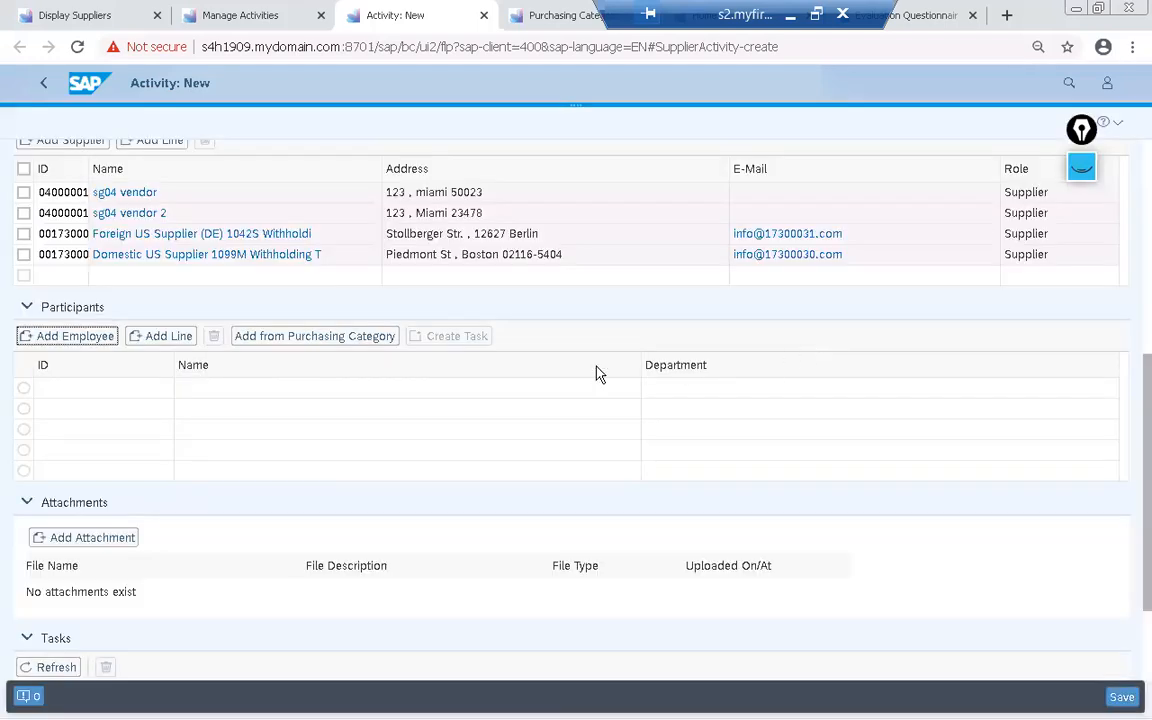
pyautogui.click(350, 343)
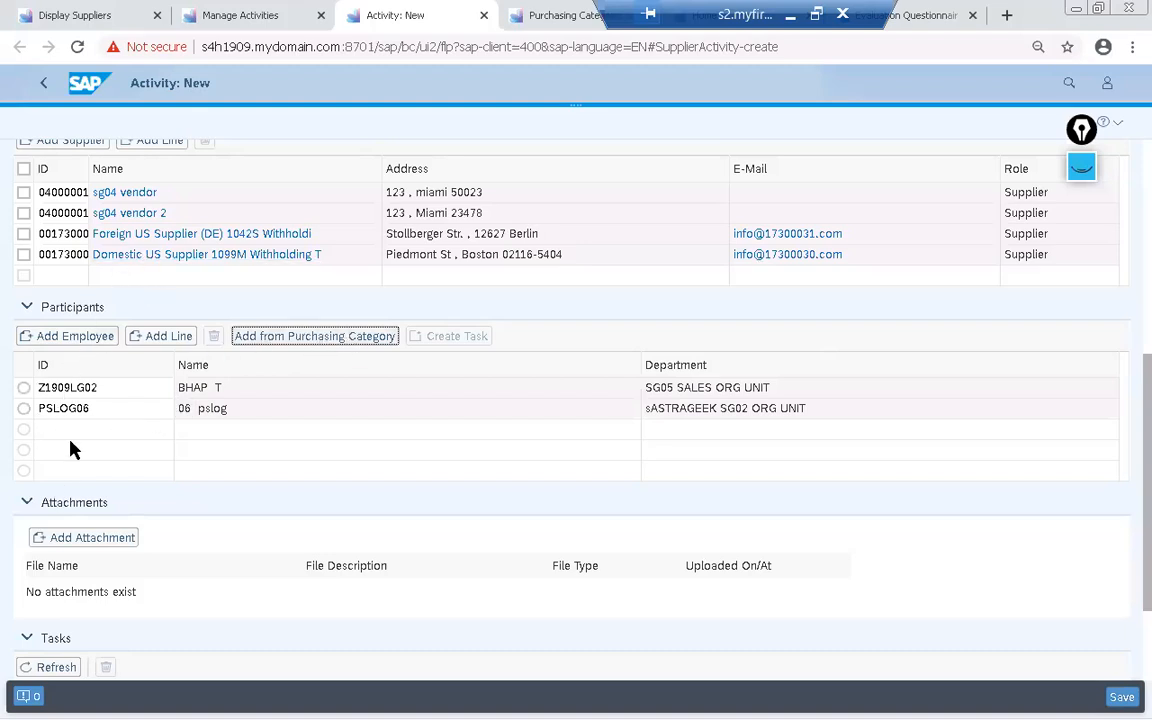
# Add the activity's responsible purchaser from Sastrageek Org1 as a further participant through the employee search
pyautogui.scroll(3, 70, 450)
pyautogui.scroll(2, 72, 450)
pyautogui.scroll(-2, 72, 448)
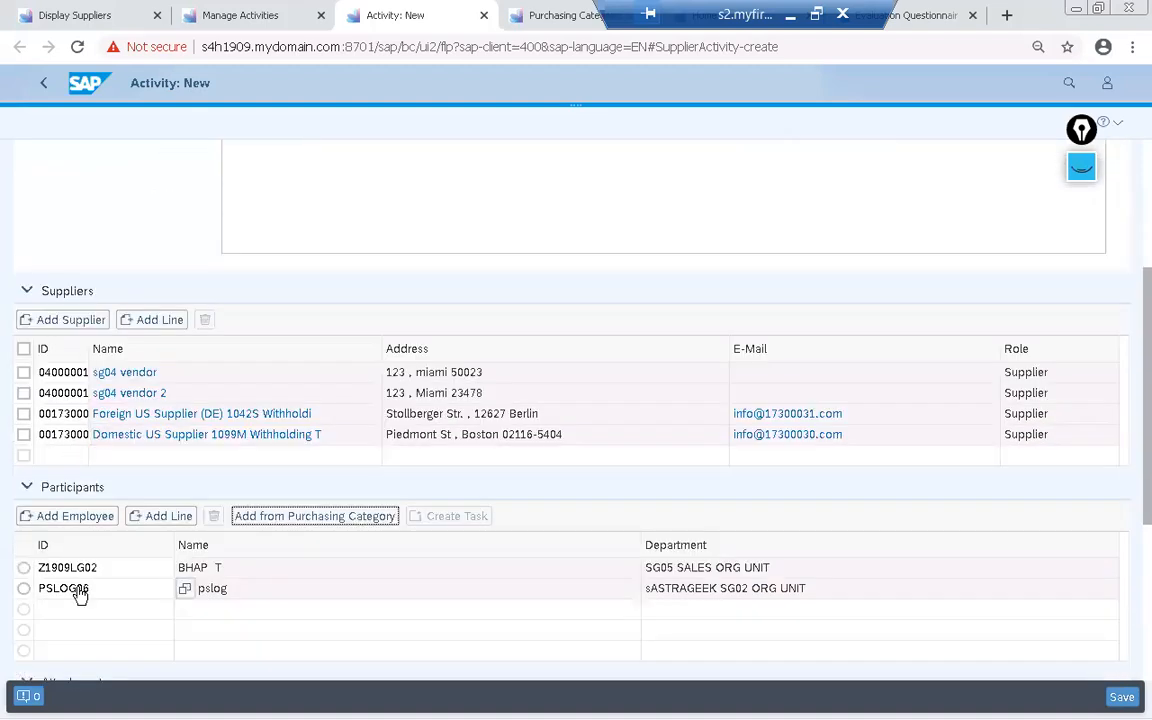
pyautogui.scroll(-2, 77, 622)
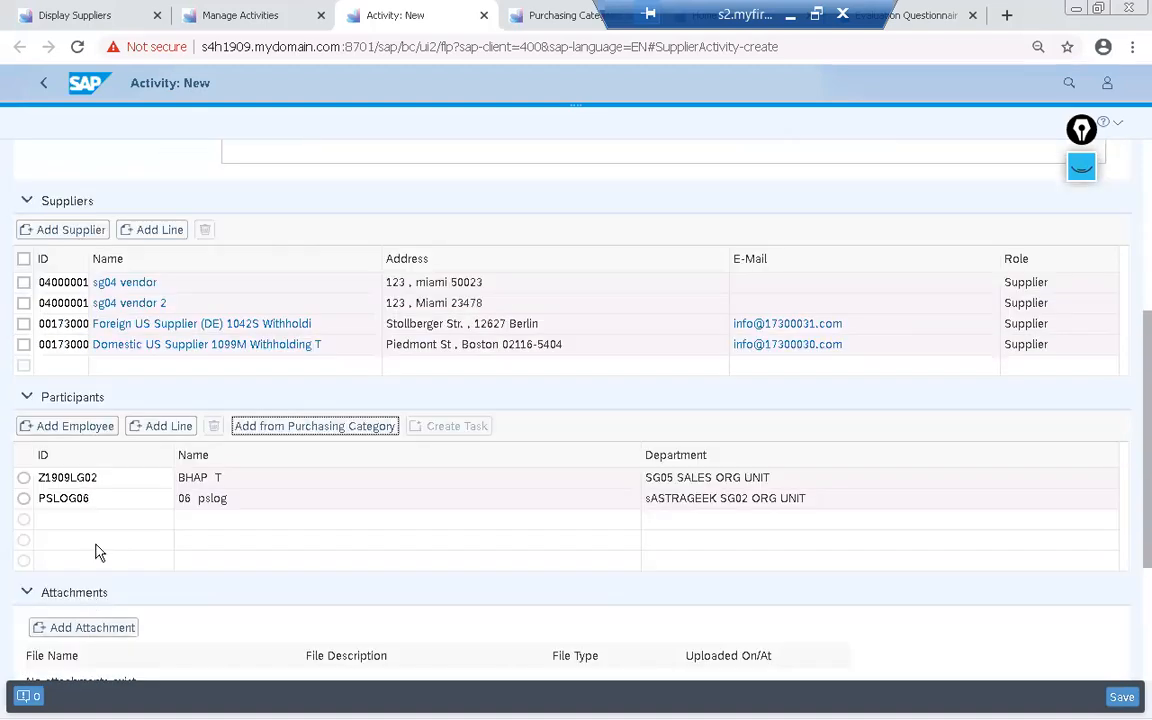
pyautogui.scroll(-2, 97, 552)
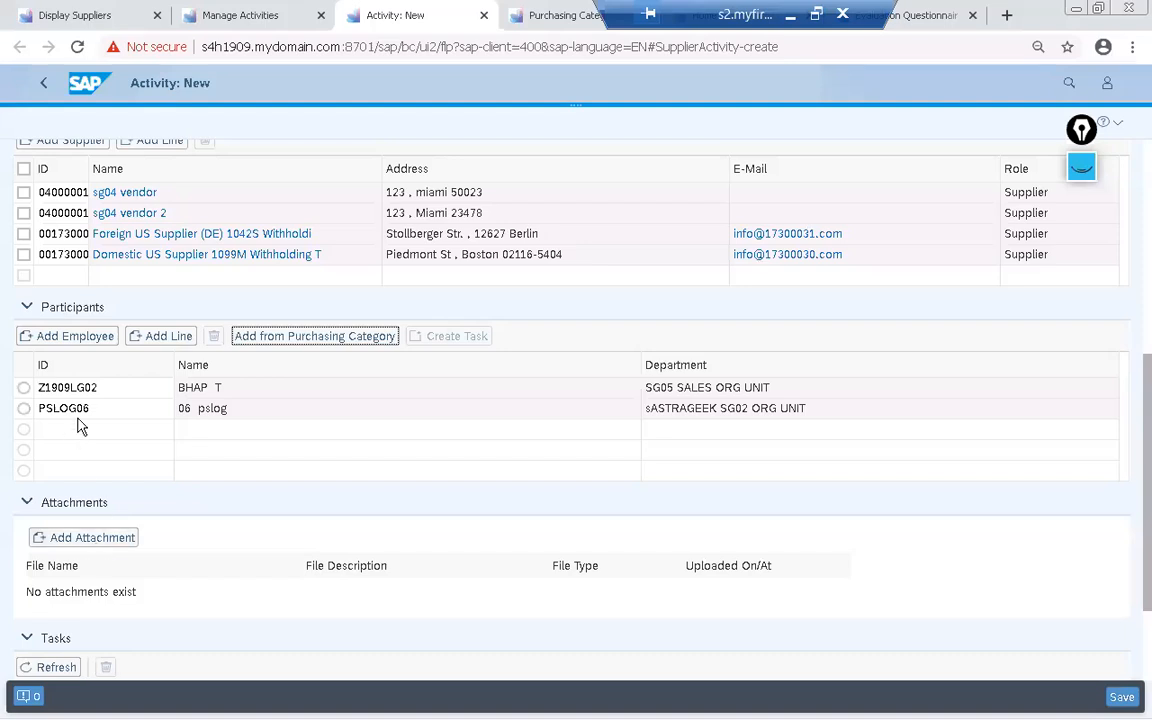
pyautogui.click(83, 345)
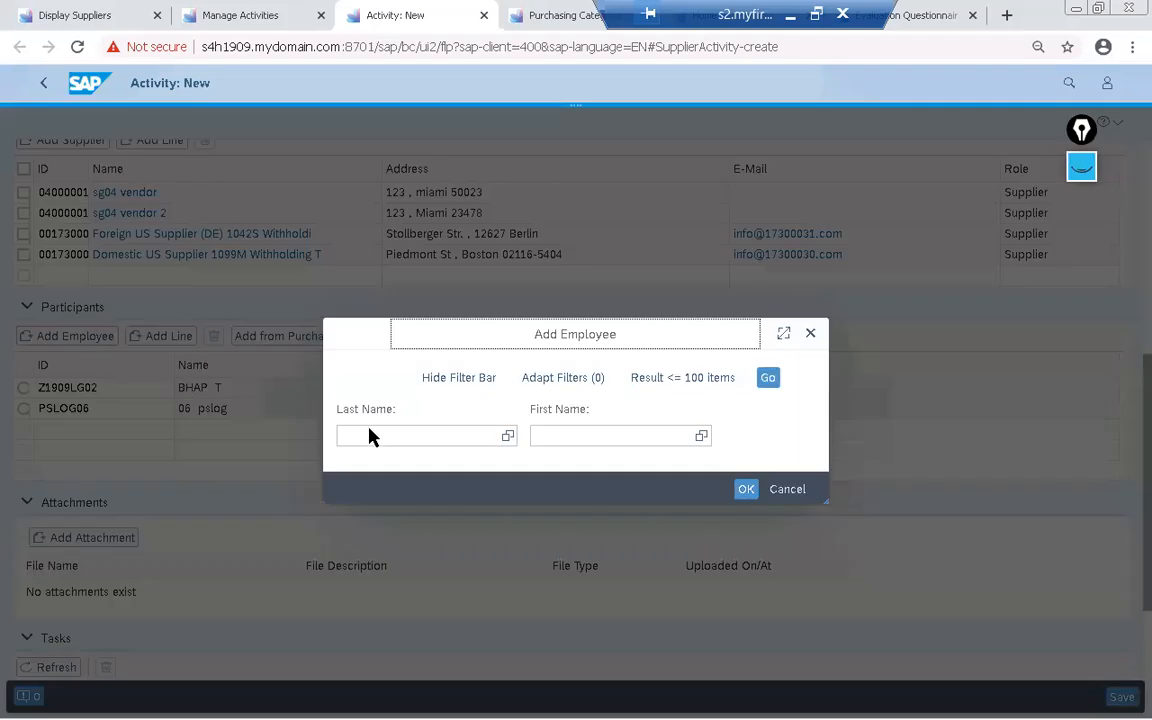
pyautogui.click(768, 378)
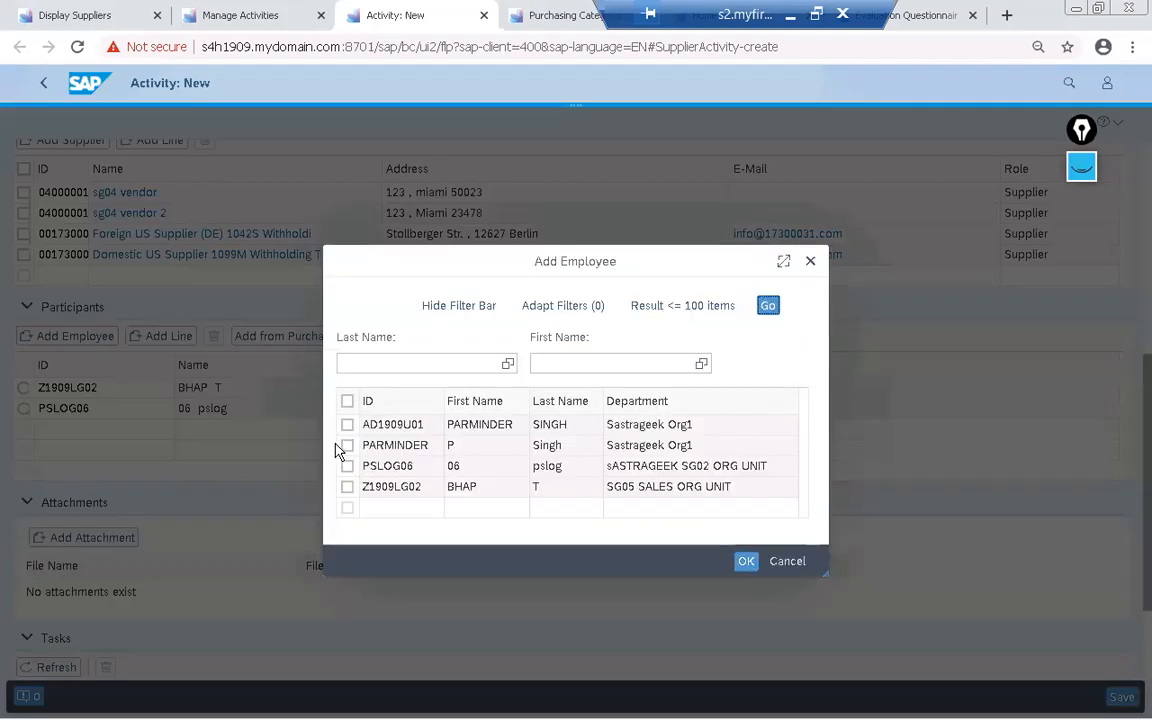
pyautogui.click(347, 446)
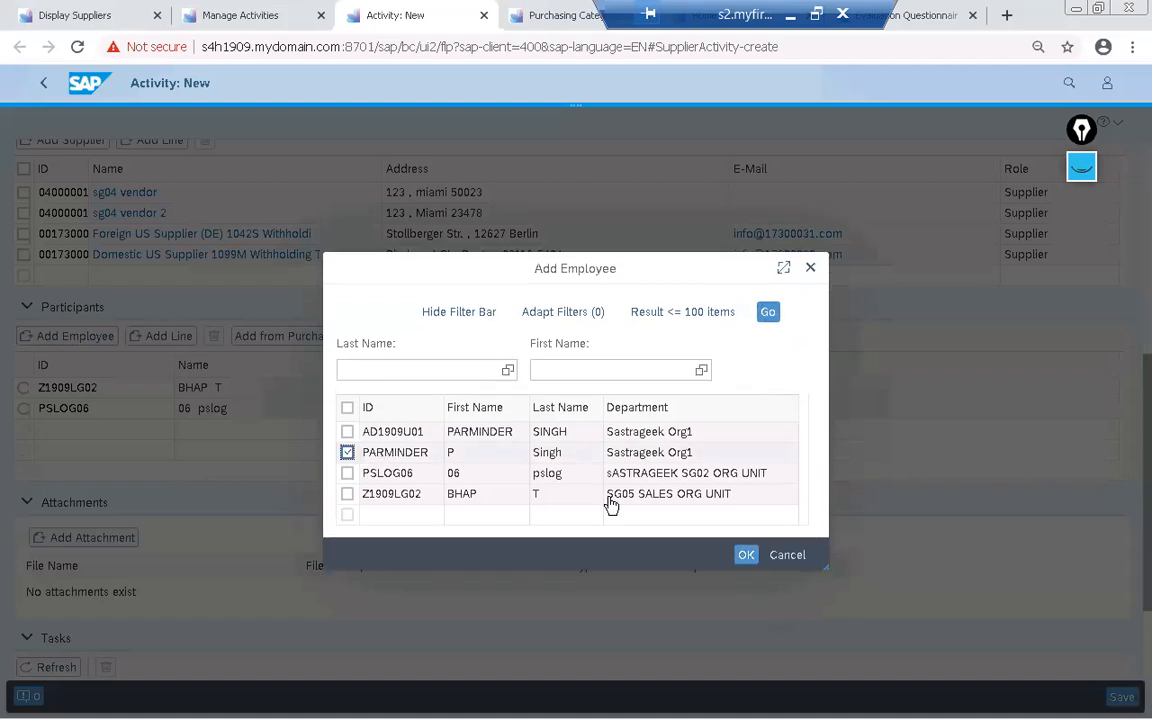
pyautogui.click(748, 555)
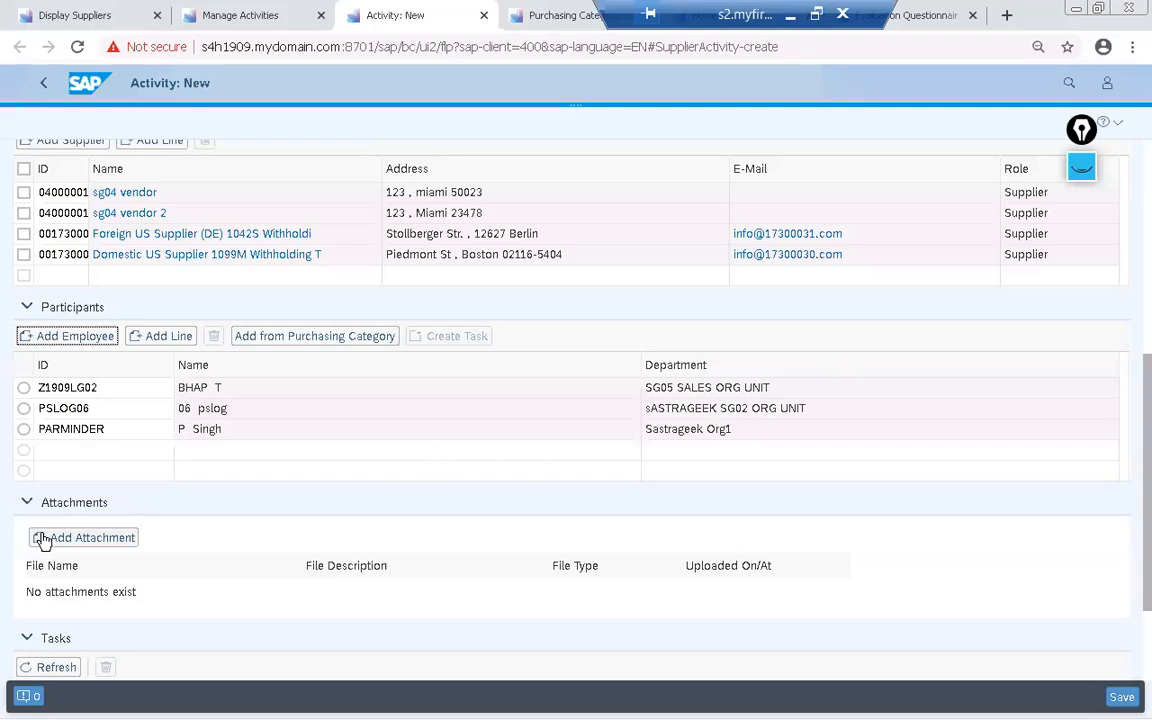
# Review the activity's basic data, suppliers, participants, attachments and tasks, and save the activity
pyautogui.scroll(1, 237, 442)
pyautogui.scroll(4, 237, 442)
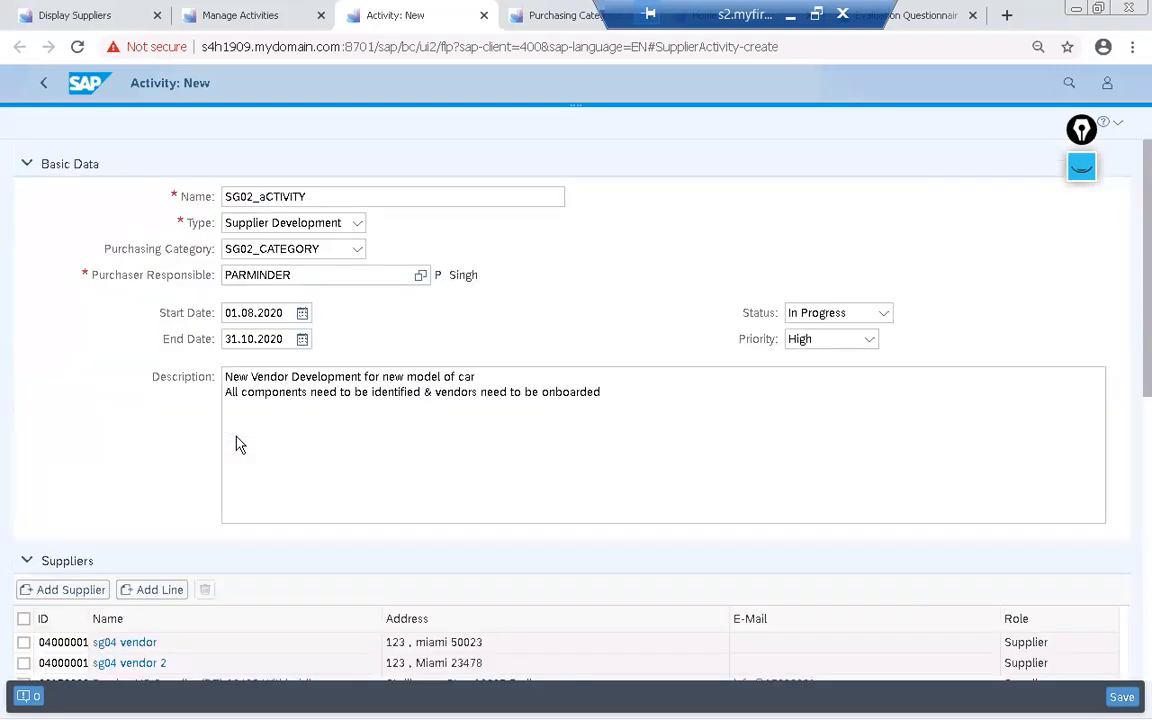
pyautogui.scroll(-1, 237, 442)
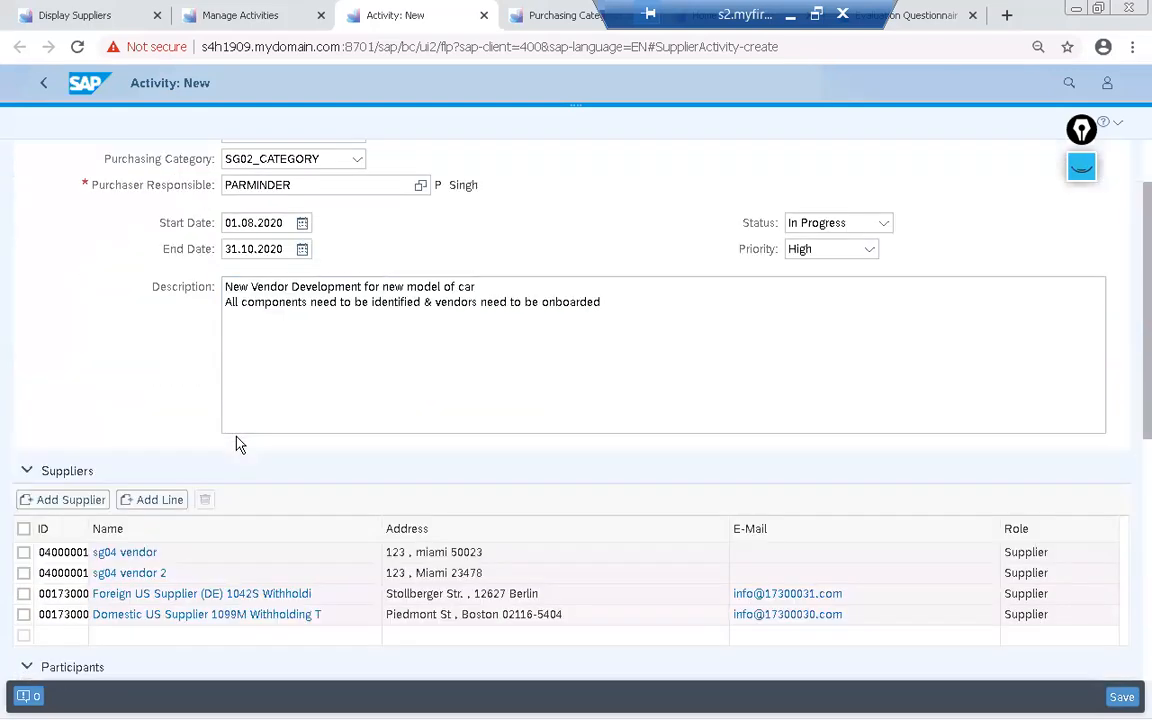
pyautogui.scroll(-5, 237, 442)
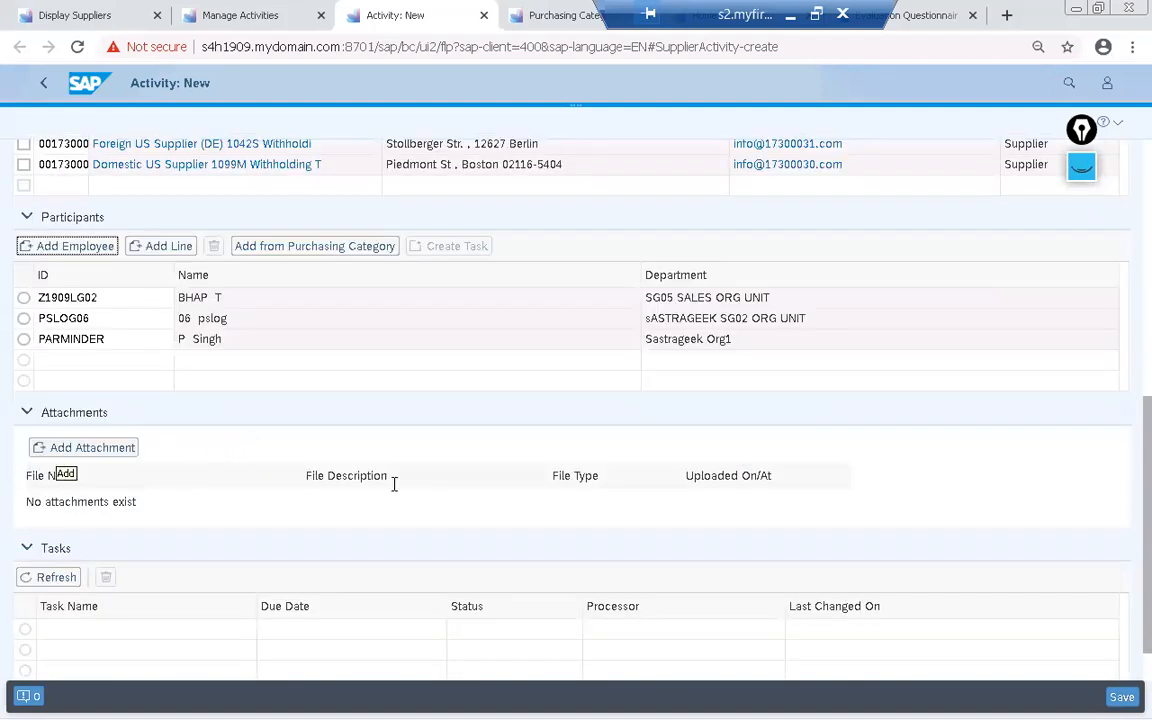
pyautogui.scroll(-1, 397, 485)
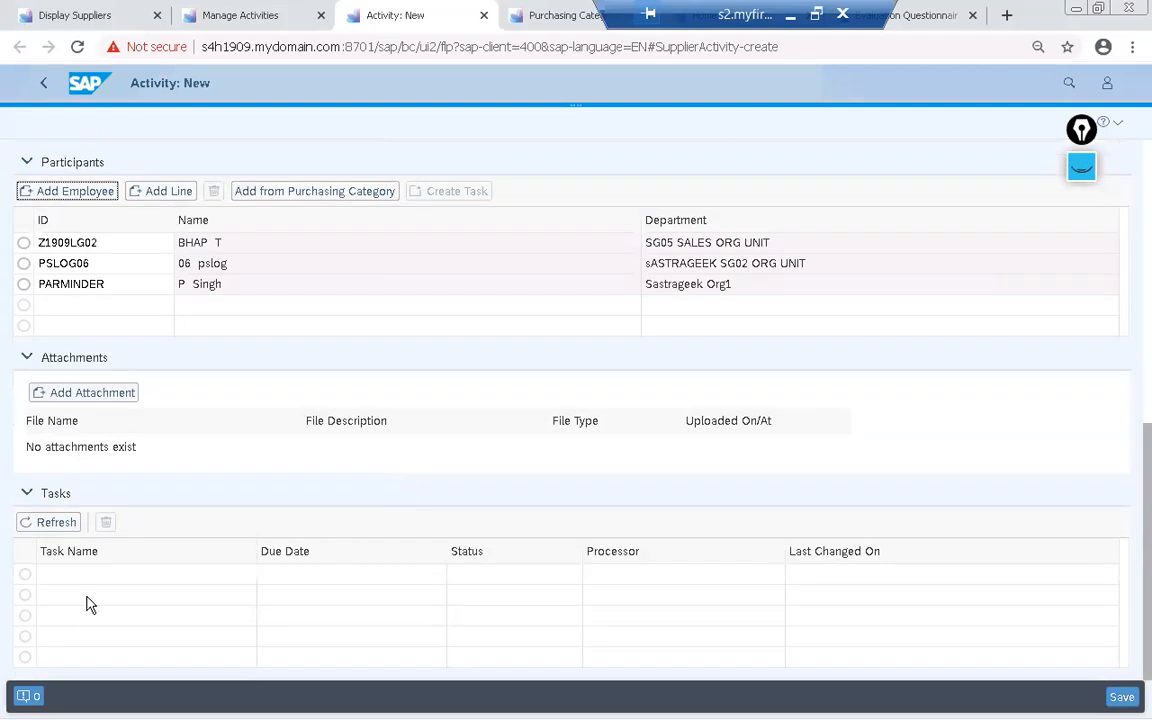
pyautogui.click(1125, 697)
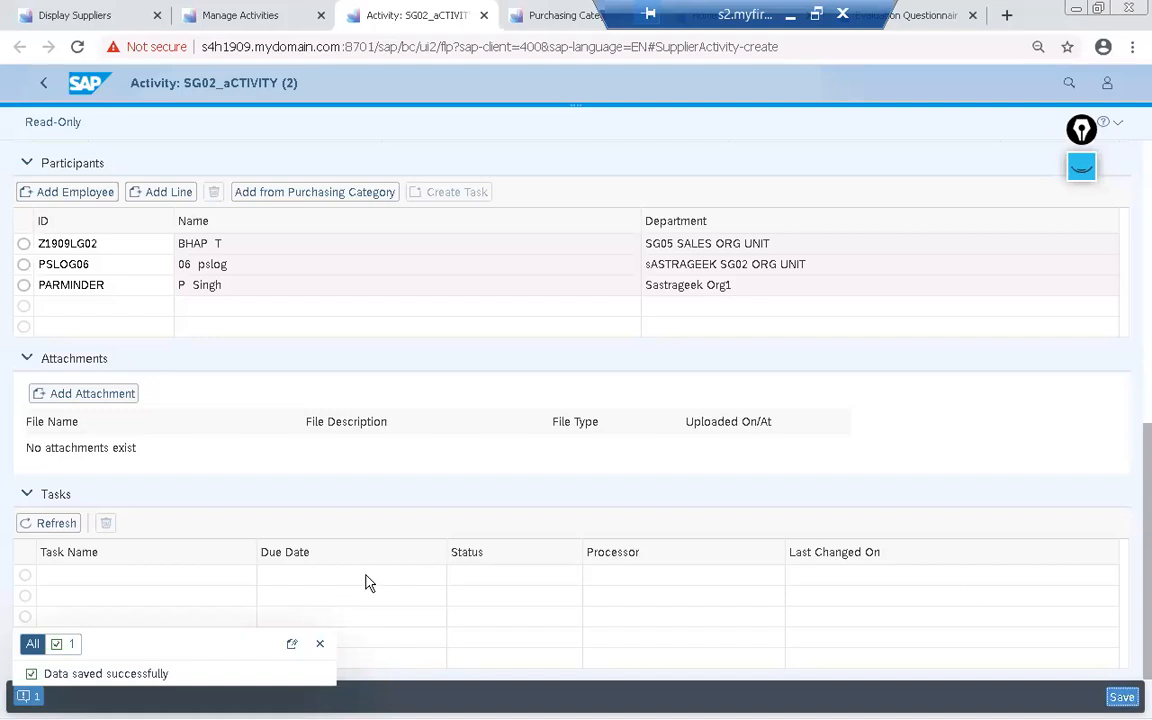
# Create a task for the activity's participant from department Sastrageek Org1
pyautogui.scroll(2, 365, 584)
pyautogui.scroll(1, 270, 498)
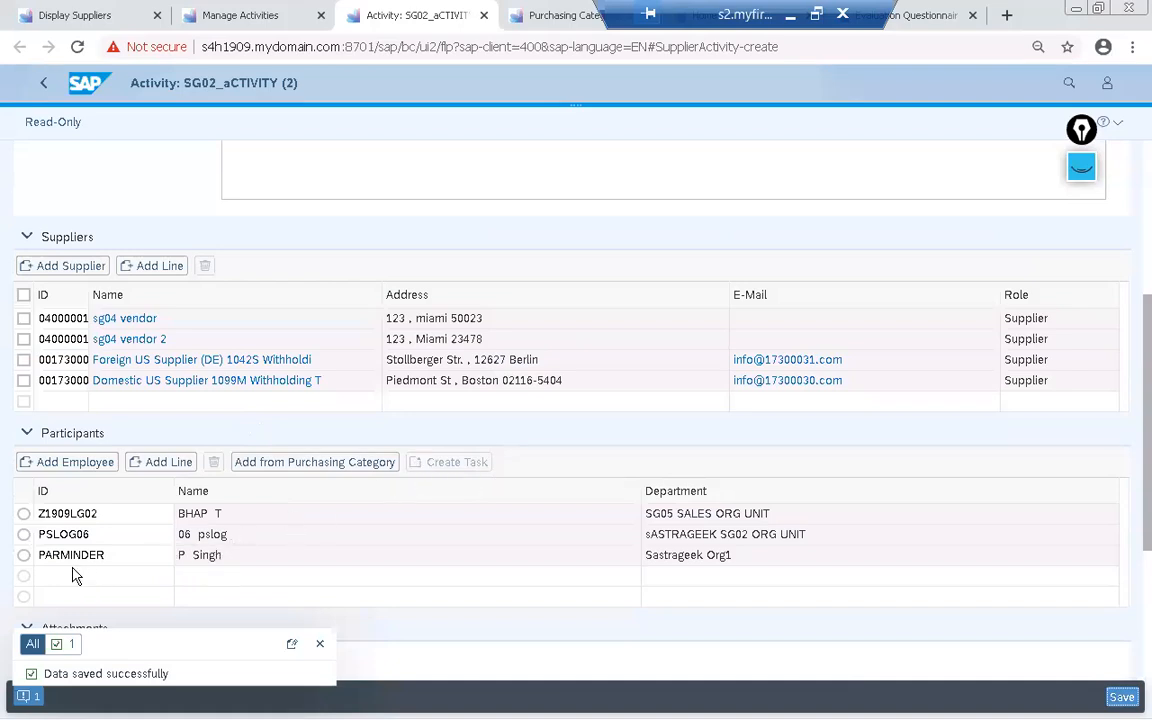
pyautogui.click(23, 556)
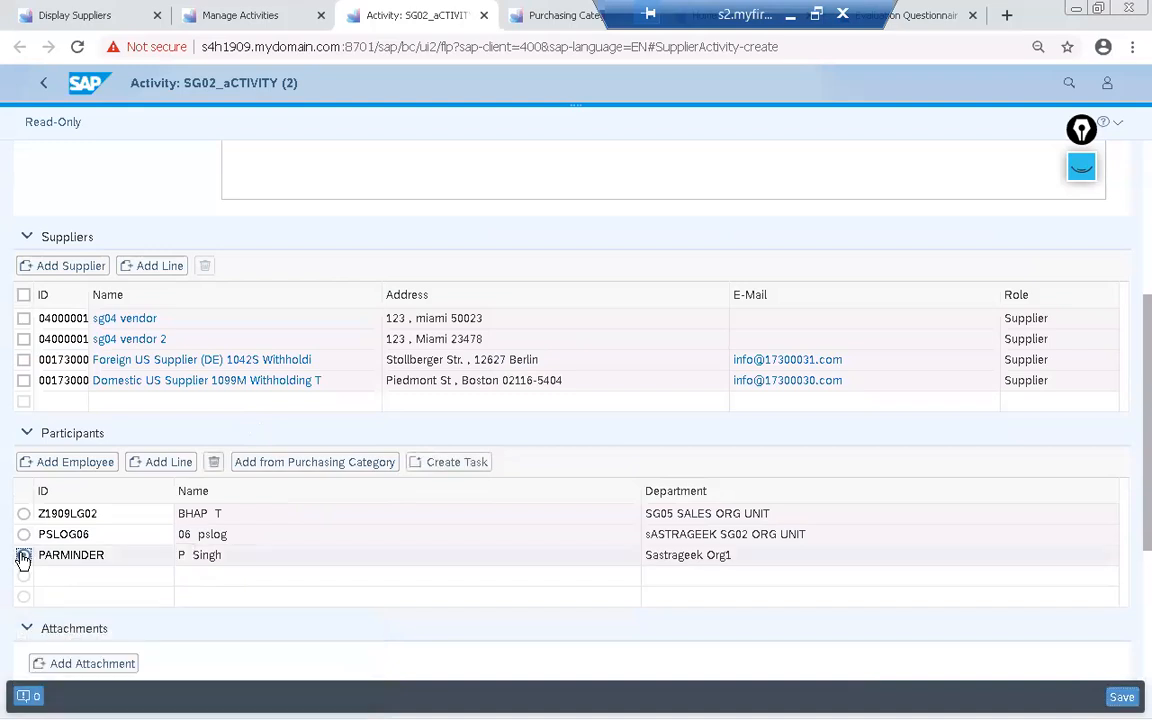
pyautogui.click(24, 535)
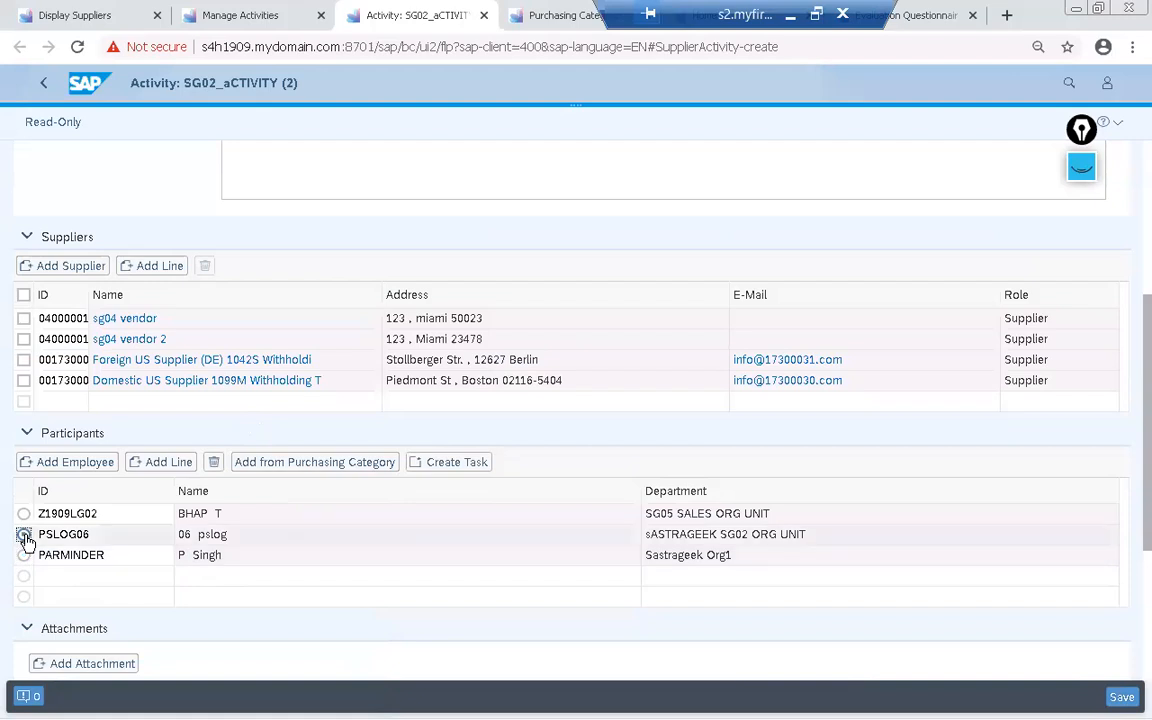
pyautogui.click(24, 555)
pyautogui.click(23, 535)
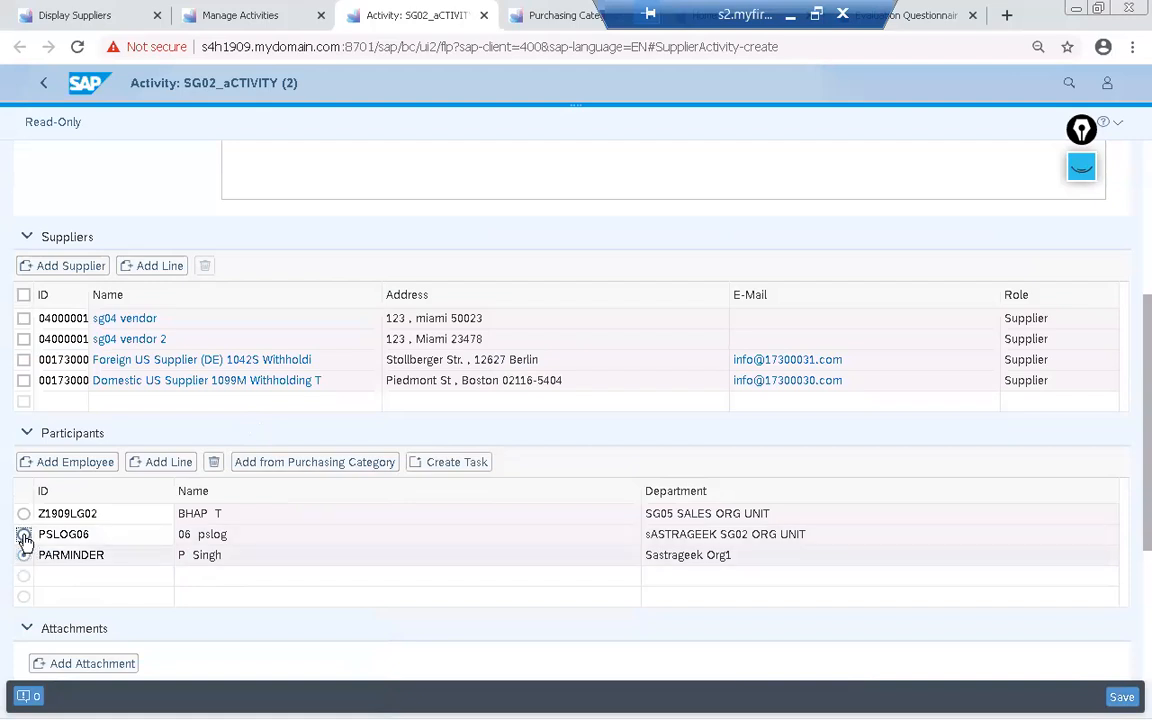
pyautogui.click(23, 535)
pyautogui.click(24, 555)
pyautogui.click(440, 466)
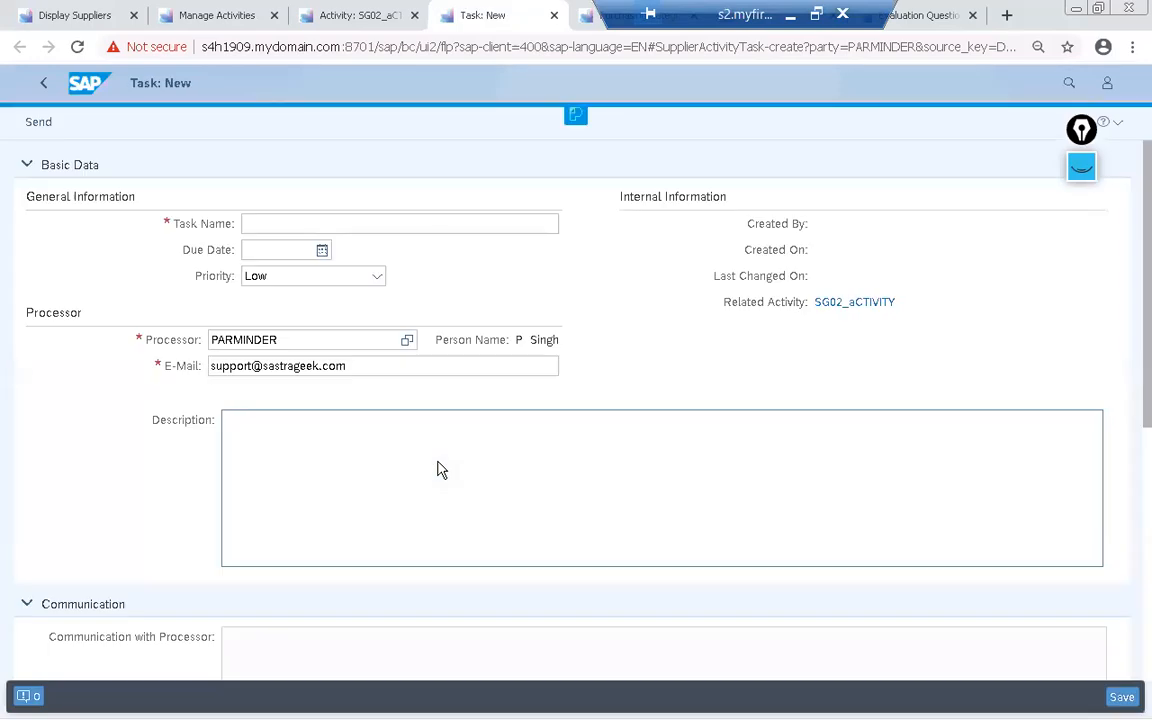
# Name the task "Vendor Development Workshop Arrangments", with due date 21.08.2020 and priority Very High
pyautogui.click(298, 226)
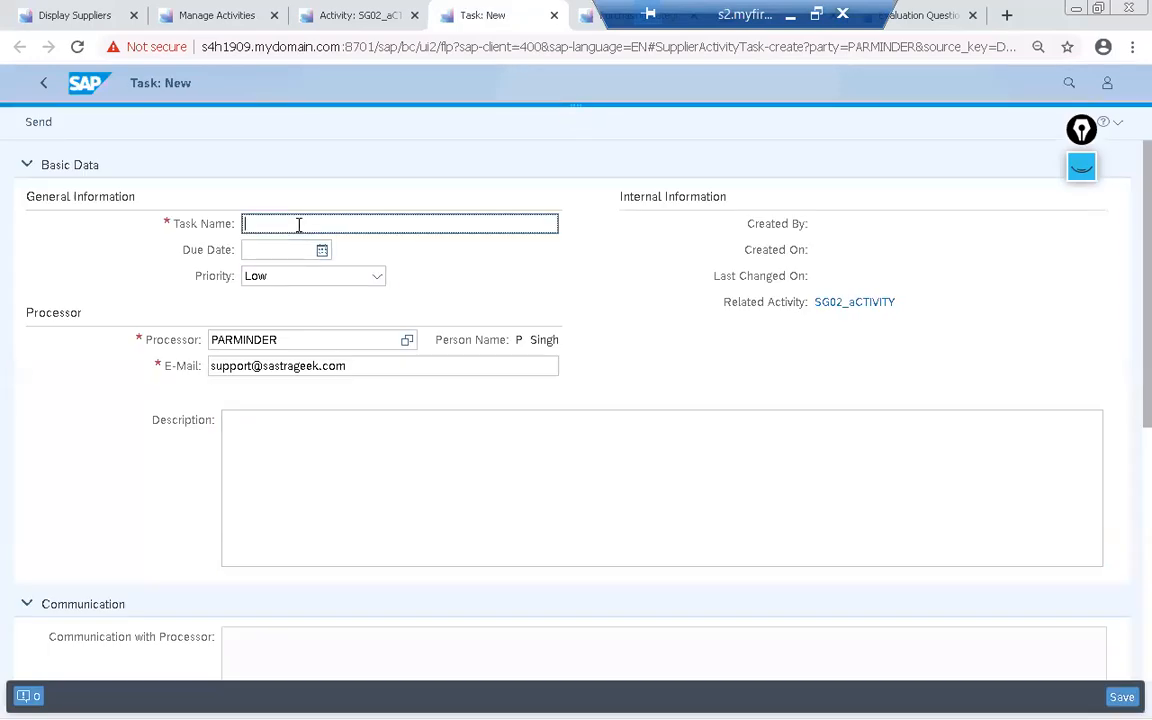
pyautogui.write('Vendor Development Worksh')
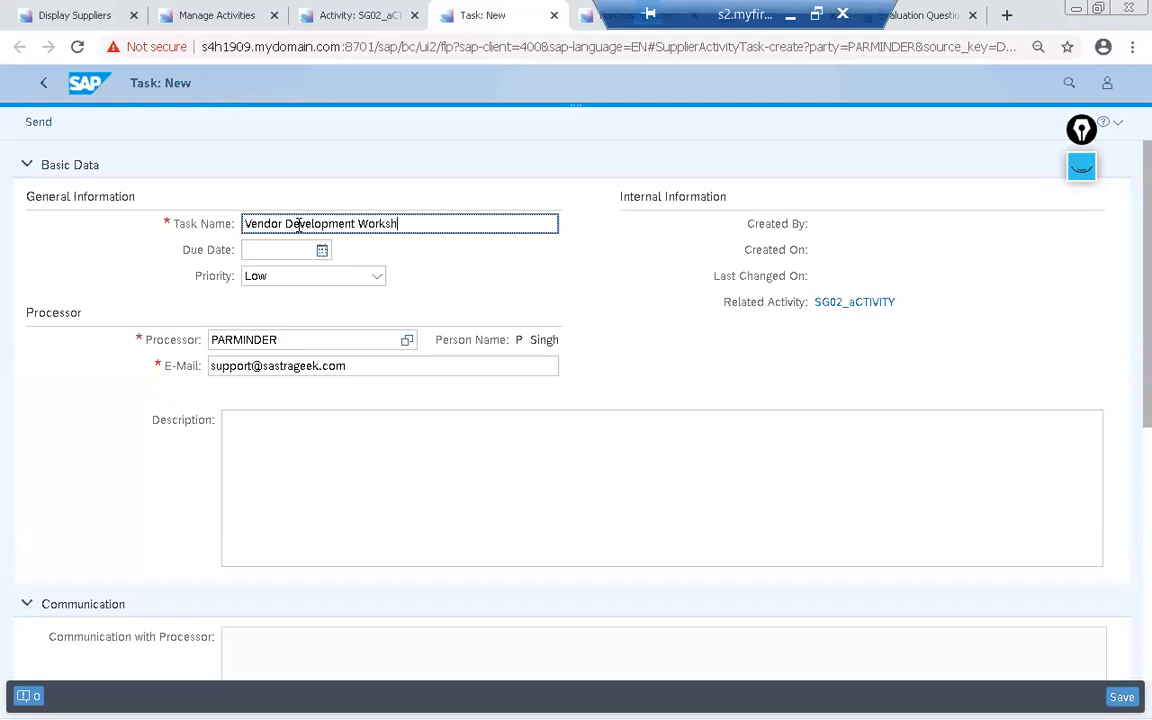
pyautogui.write('op An')
pyautogui.write('angments')
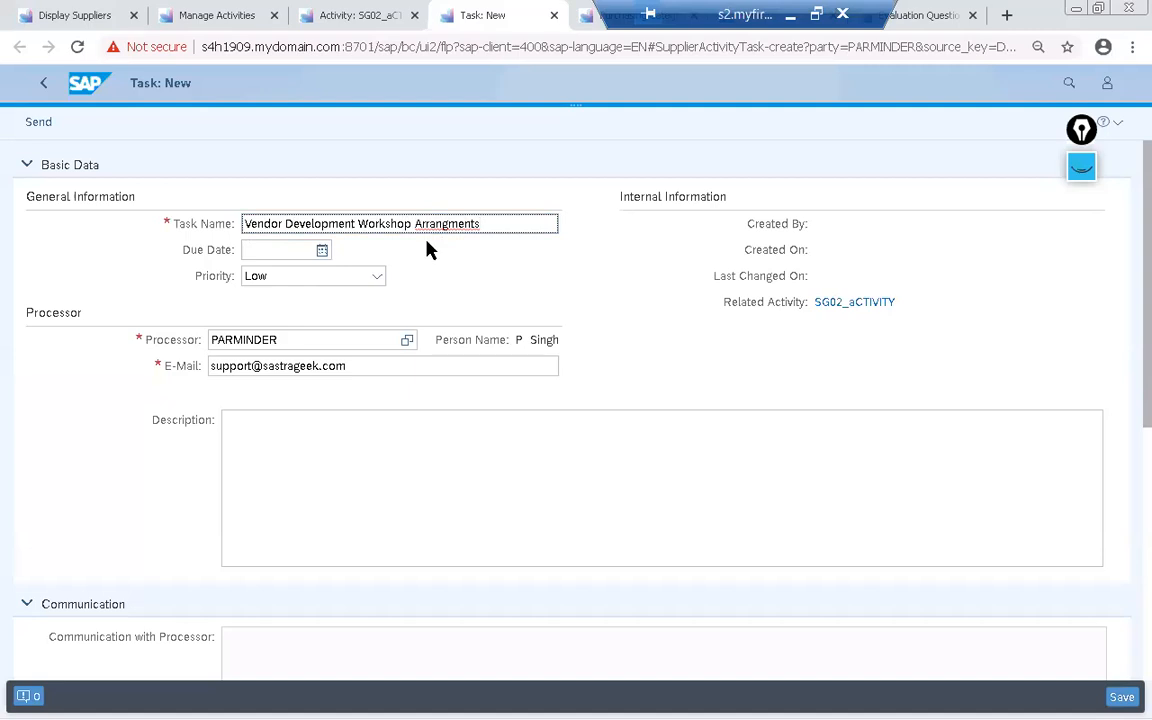
pyautogui.click(320, 252)
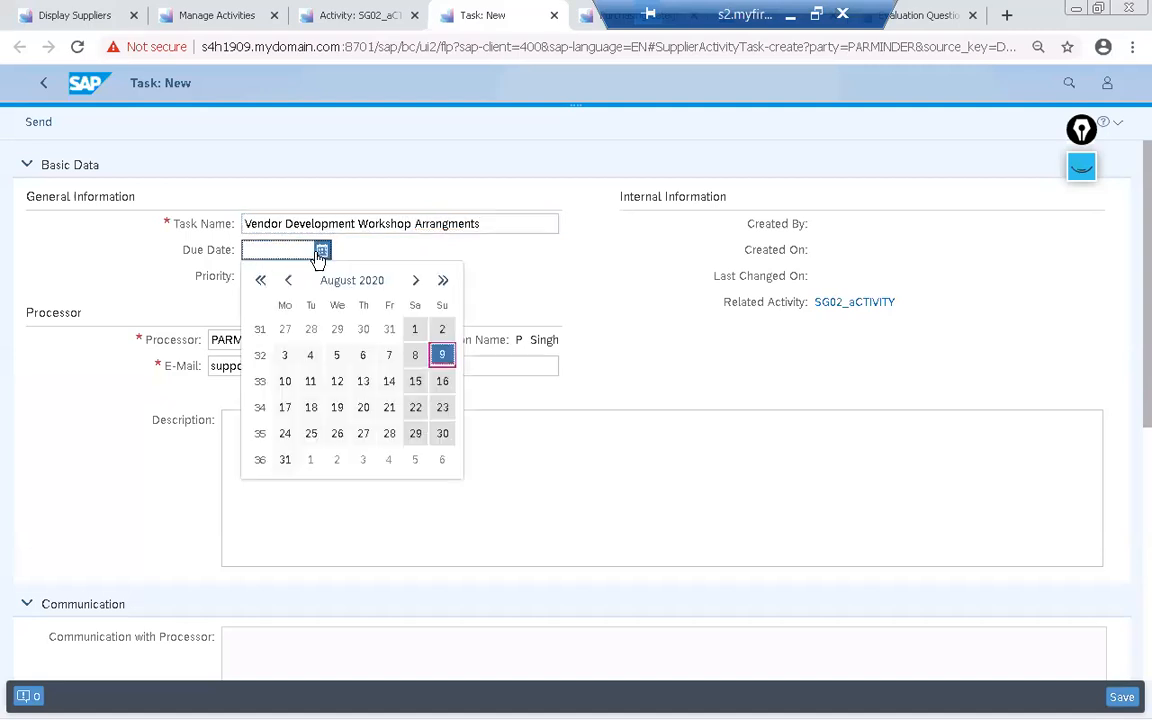
pyautogui.click(389, 408)
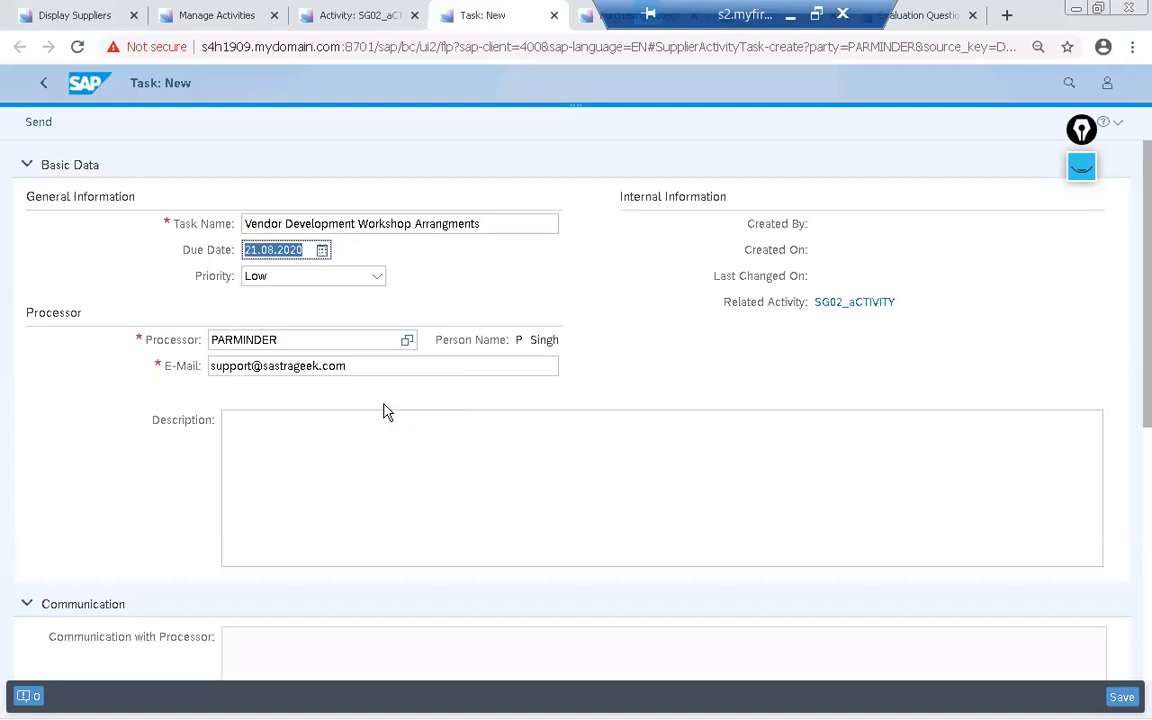
pyautogui.click(371, 279)
pyautogui.click(316, 374)
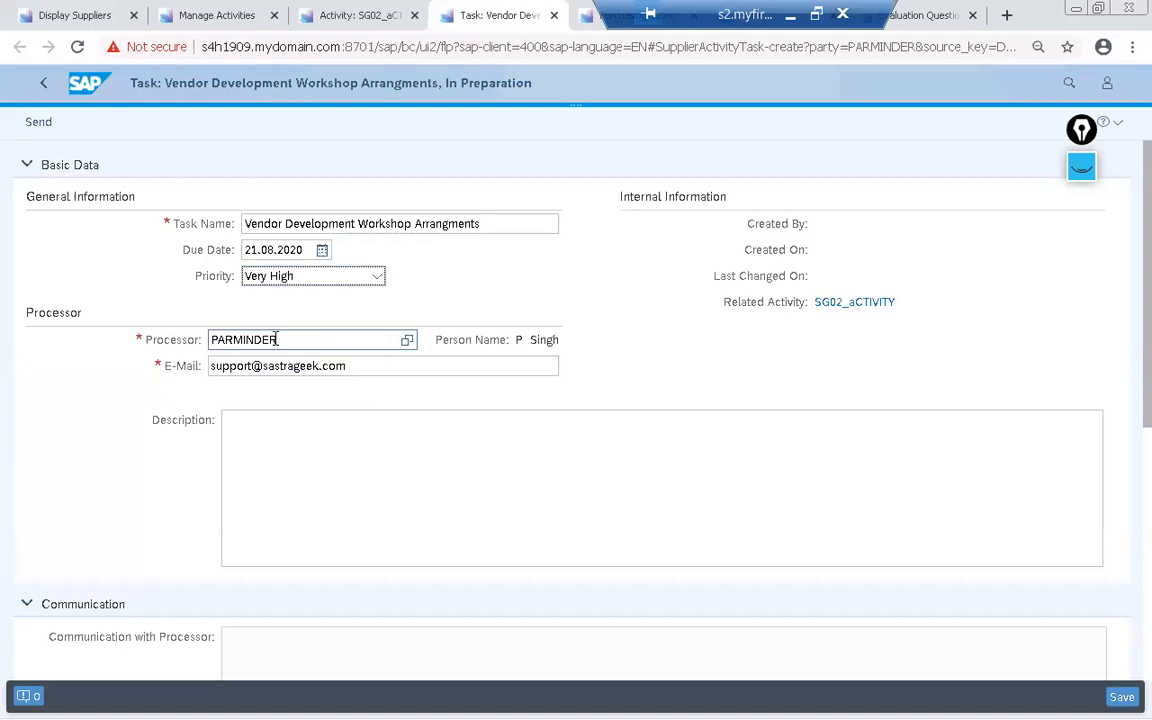
# Check the task's processor details and enter the description "Do All Necessary Arrangements for Vendor development workshop for new components"
pyautogui.moveTo(280, 340); pyautogui.dragTo(170, 343)
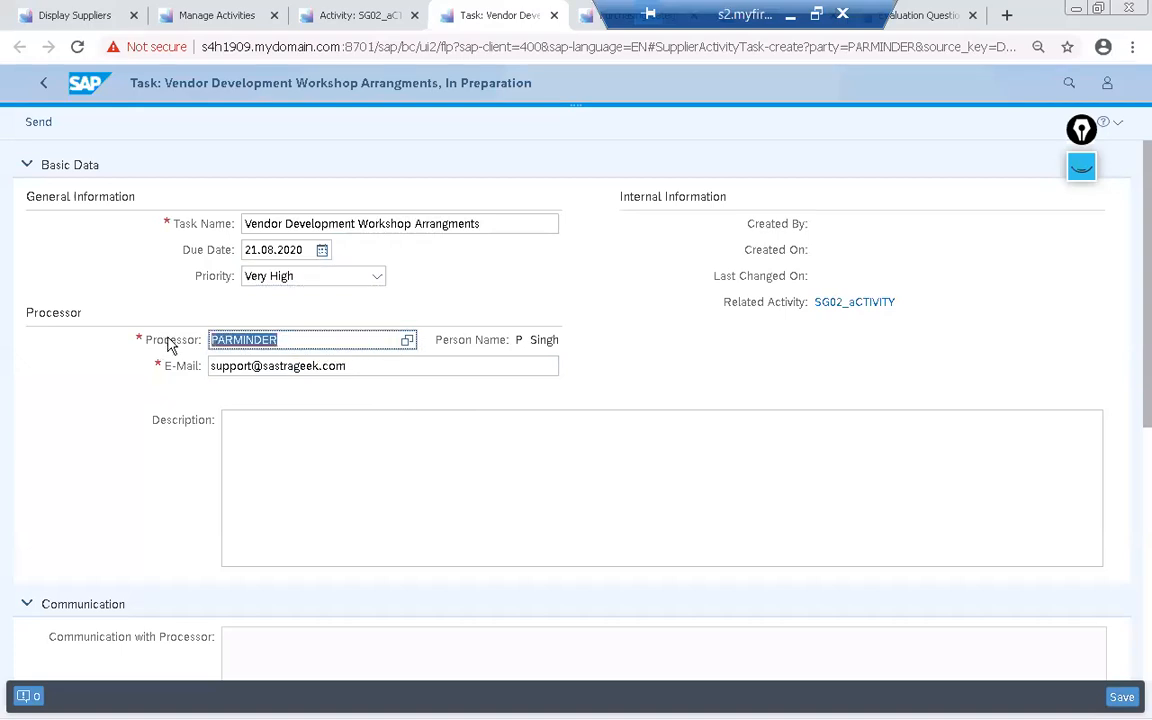
pyautogui.moveTo(373, 362); pyautogui.dragTo(172, 365)
pyautogui.click(264, 441)
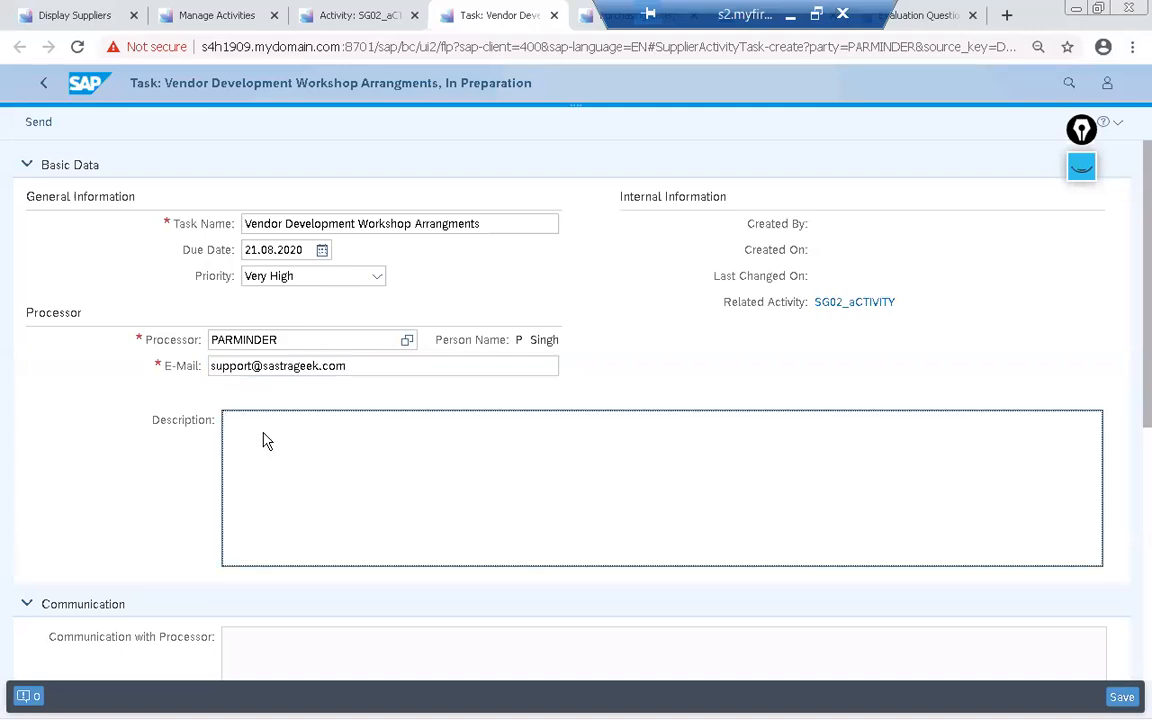
pyautogui.write('Do All Necessary Arrangments ')
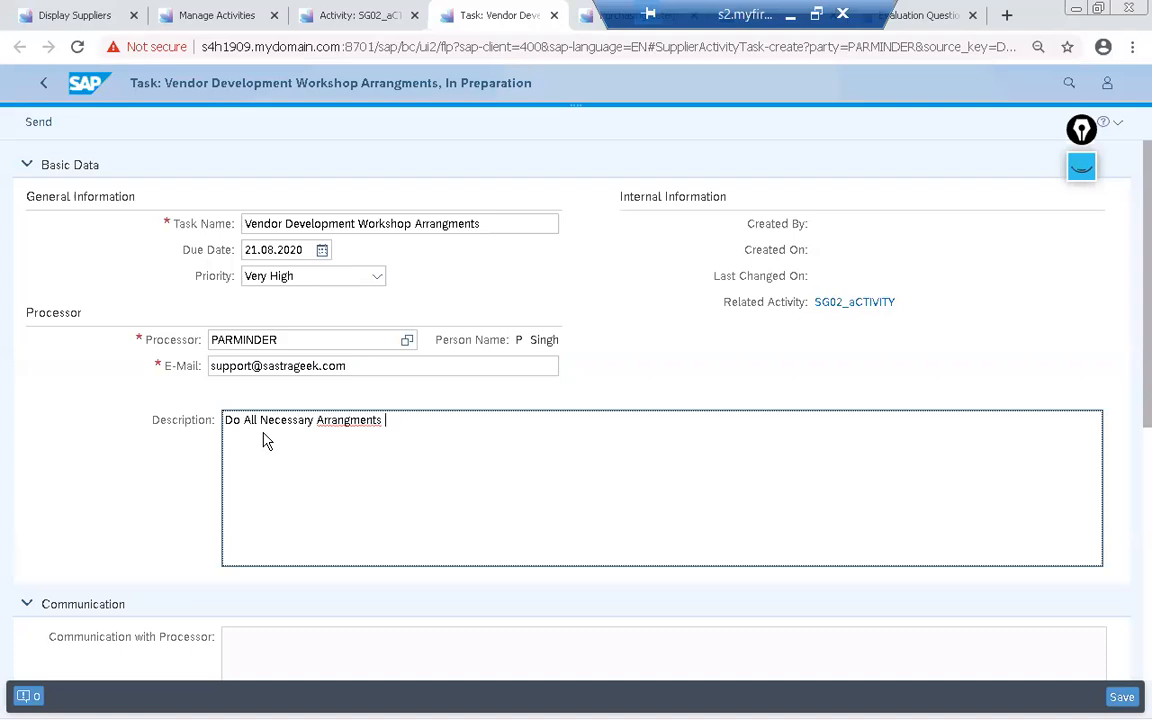
pyautogui.write('for Vendor development worksh')
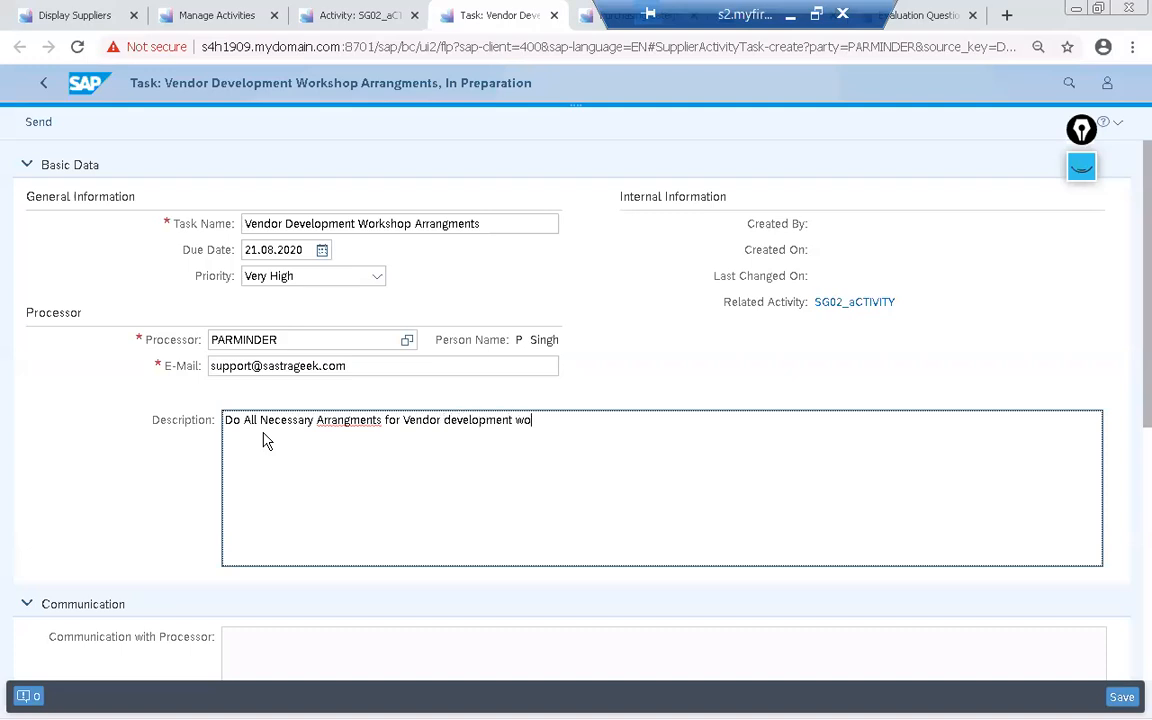
pyautogui.write('p')
pyautogui.press('BackSpace')
pyautogui.write('op for new componenets')
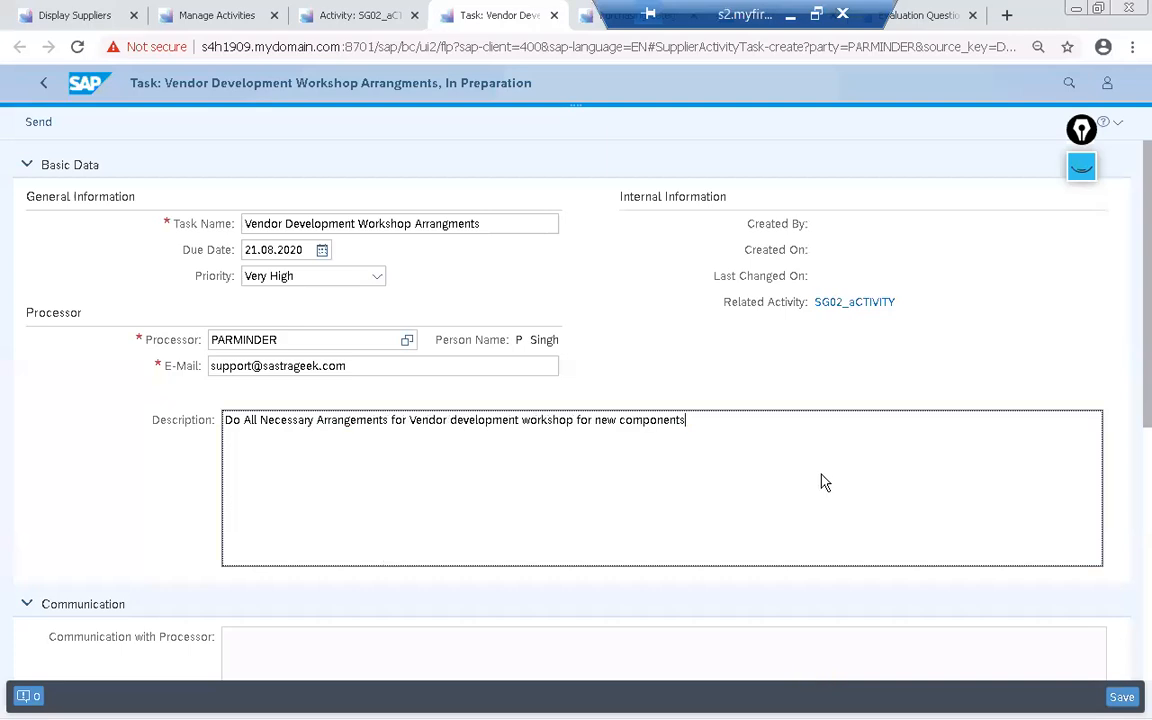
# Enter the message to the processor "Complete ASAP & let me know if any clarifications required"
pyautogui.scroll(-4, 452, 477)
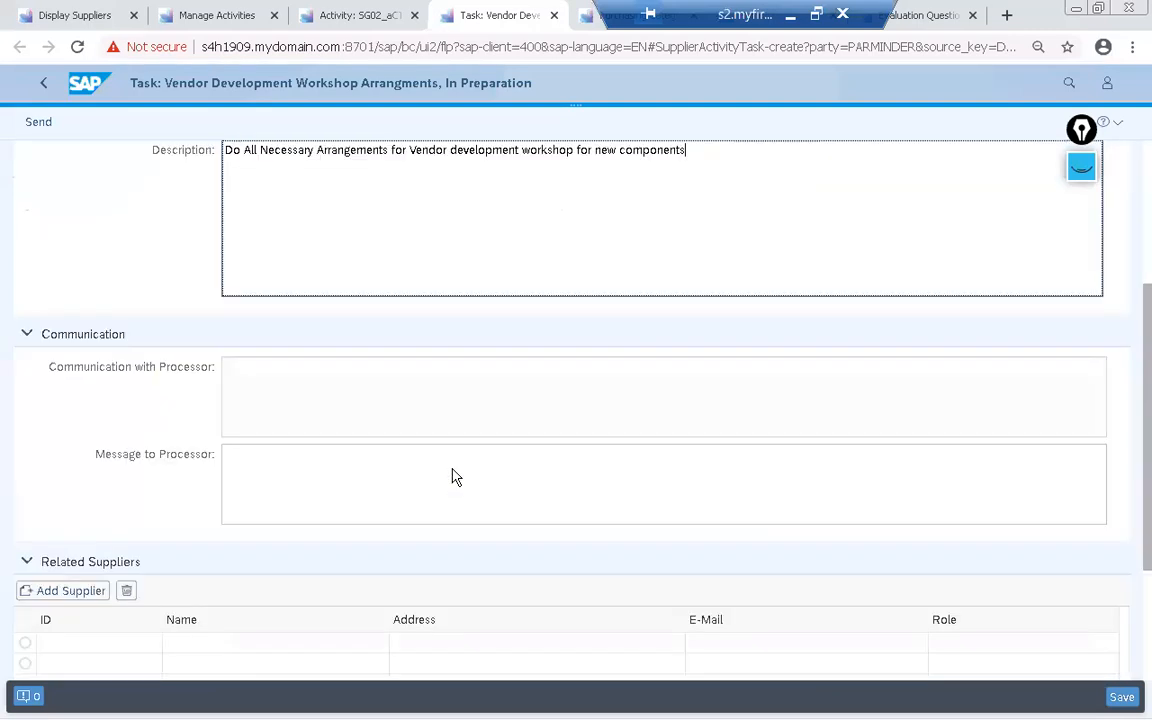
pyautogui.scroll(1, 452, 468)
pyautogui.scroll(1, 452, 468)
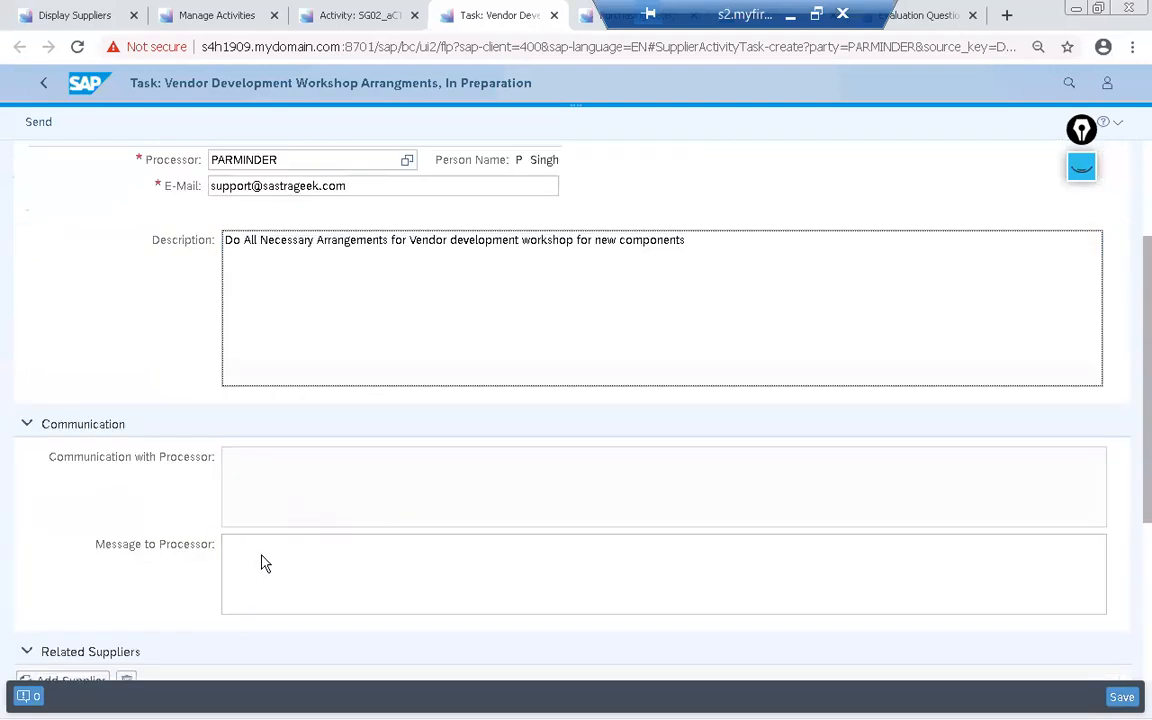
pyautogui.scroll(2, 264, 560)
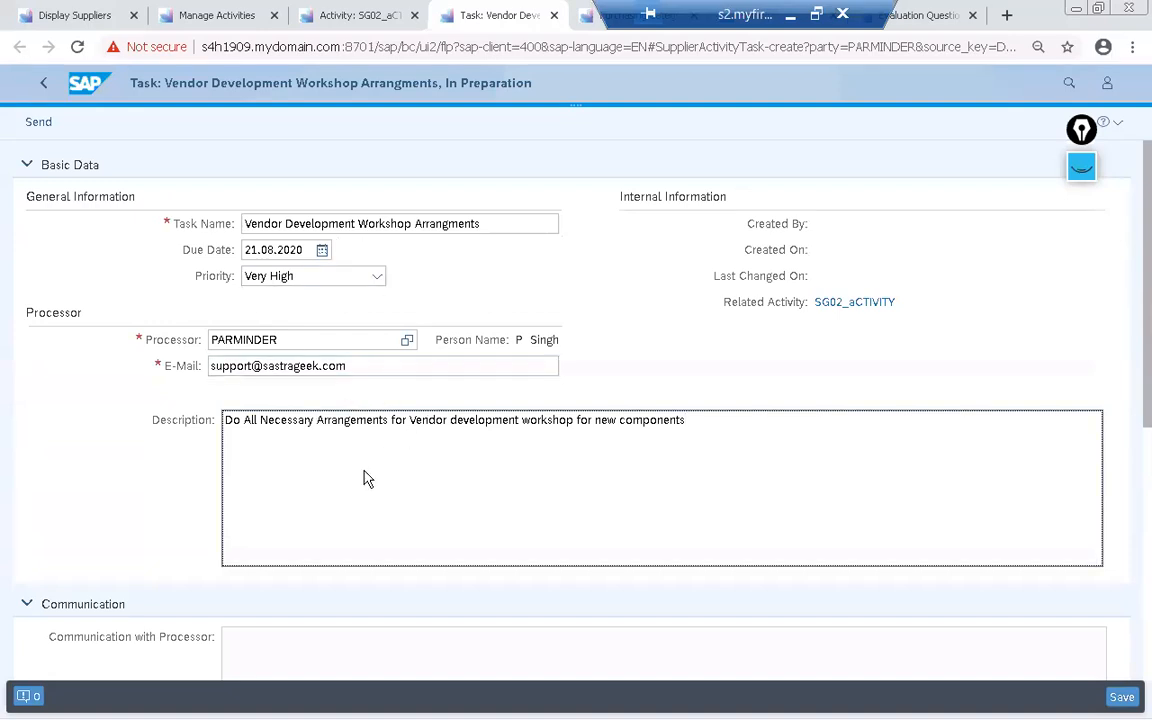
pyautogui.scroll(-2, 366, 478)
pyautogui.click(306, 567)
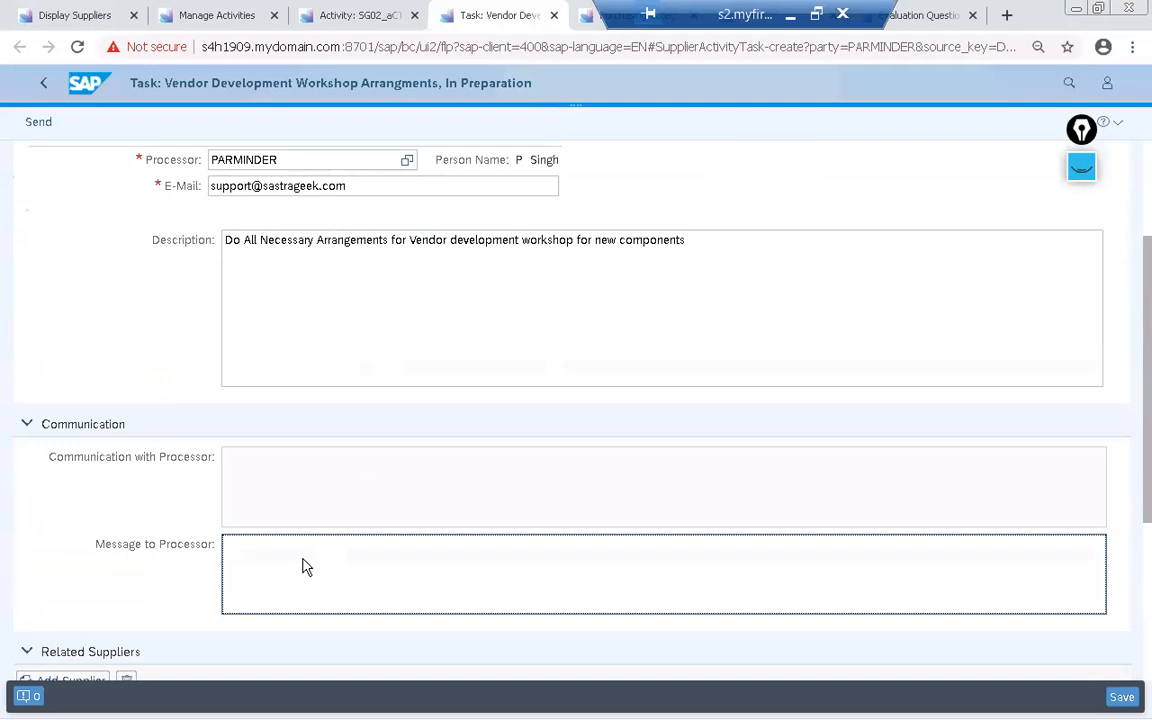
pyautogui.write('Complete ASAP & let me know if any ')
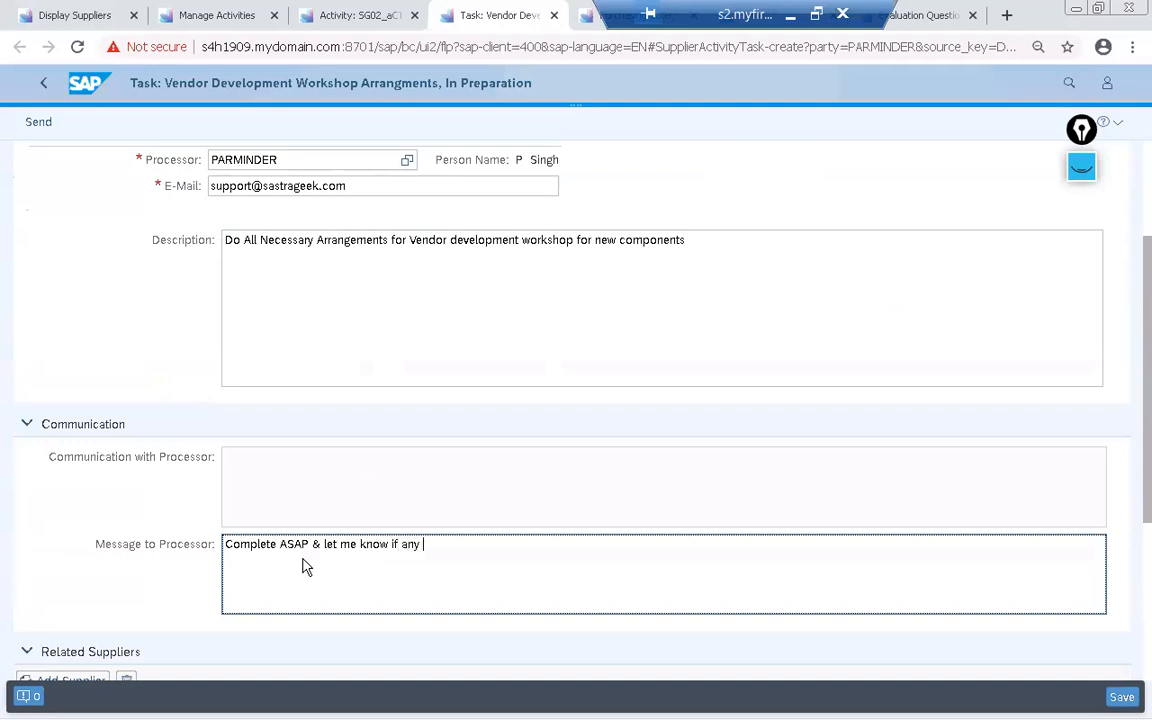
pyautogui.write('clarifications required')
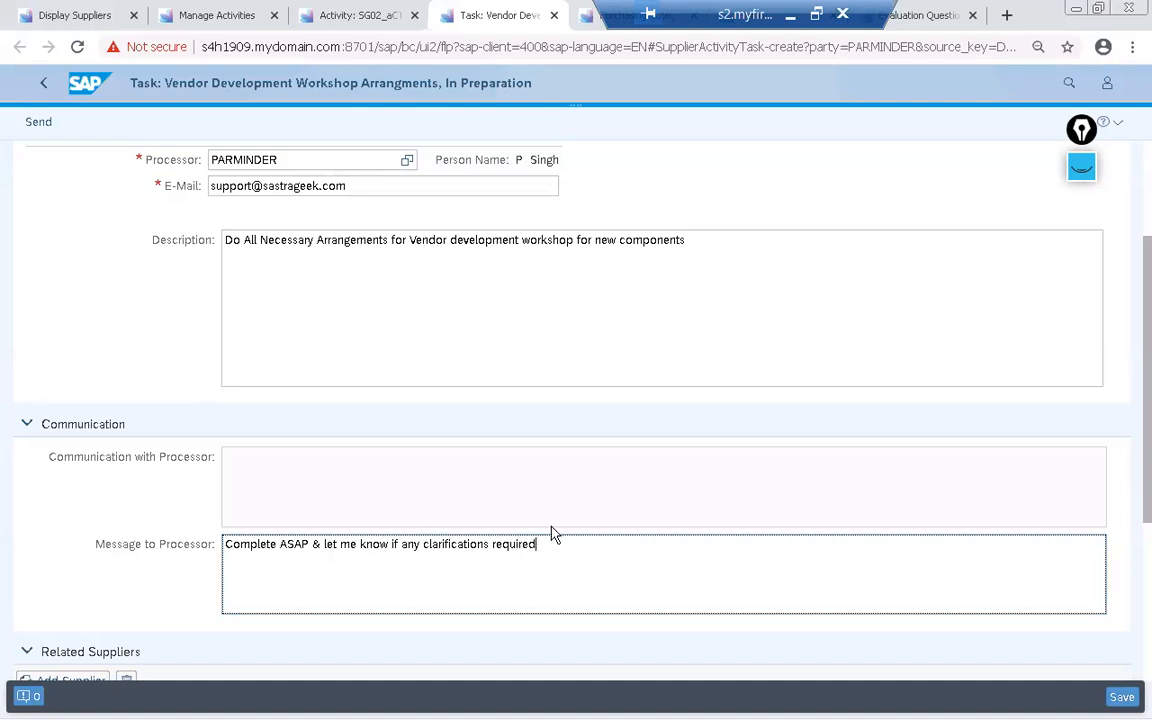
pyautogui.scroll(-1, 643, 533)
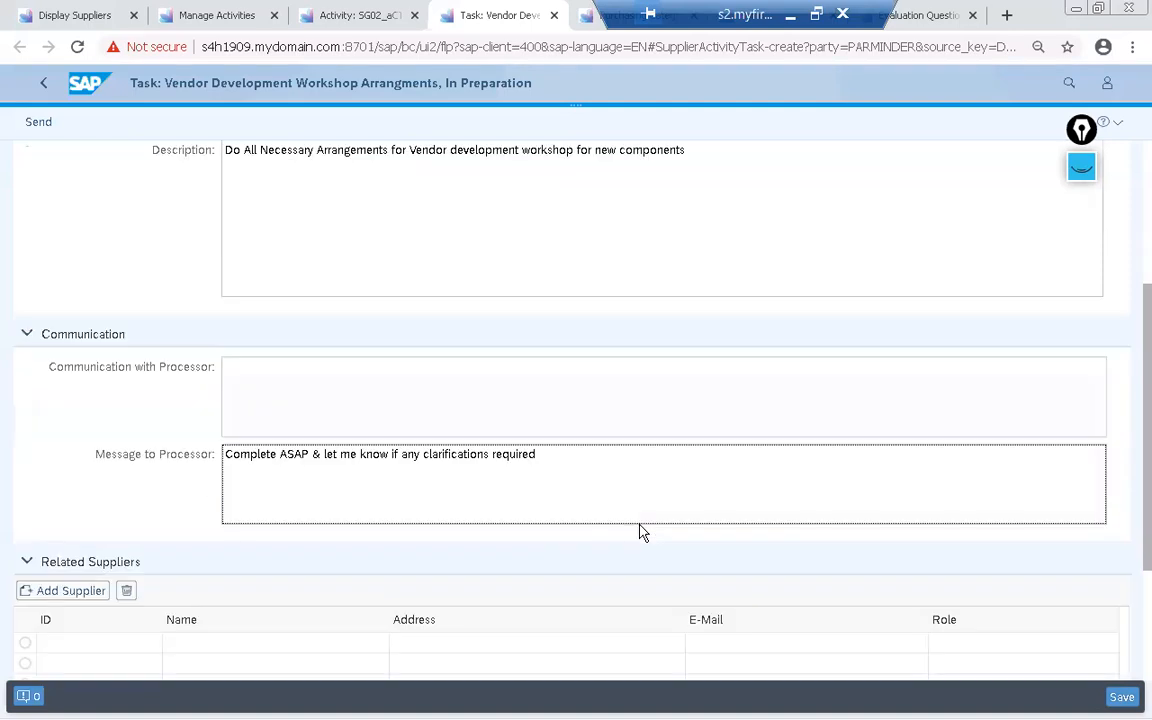
pyautogui.press('Return')
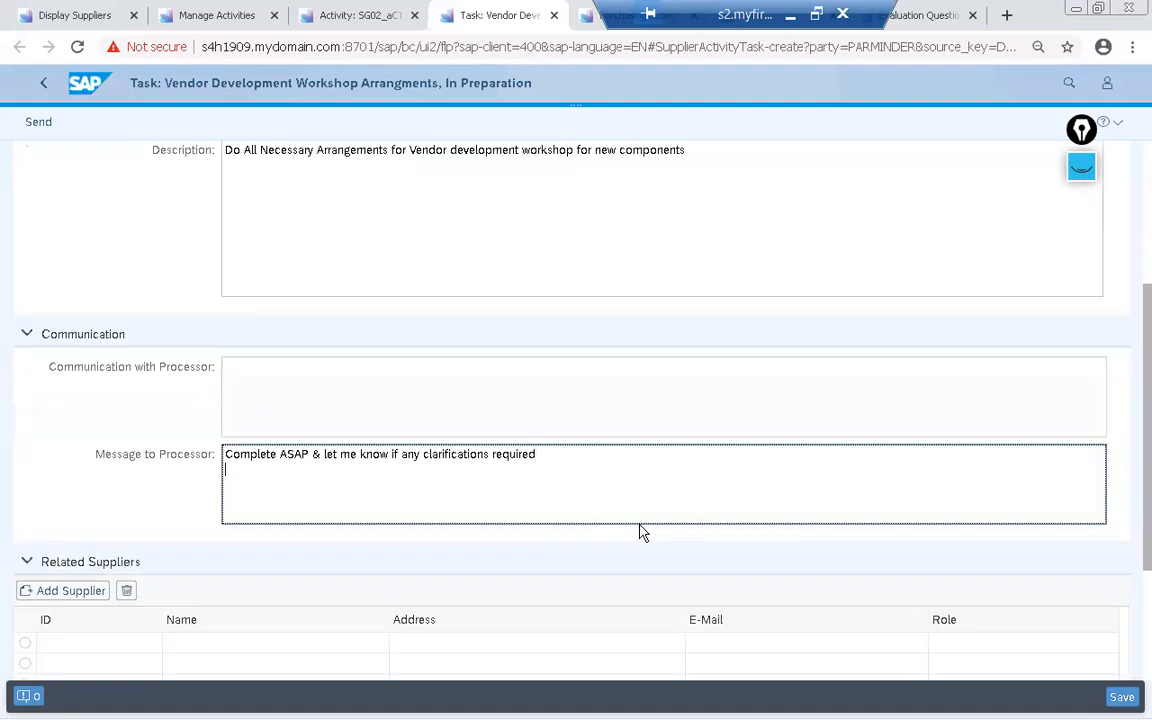
# Review the task's communication, related suppliers and attachments sections, and save the task
pyautogui.scroll(-1, 643, 525)
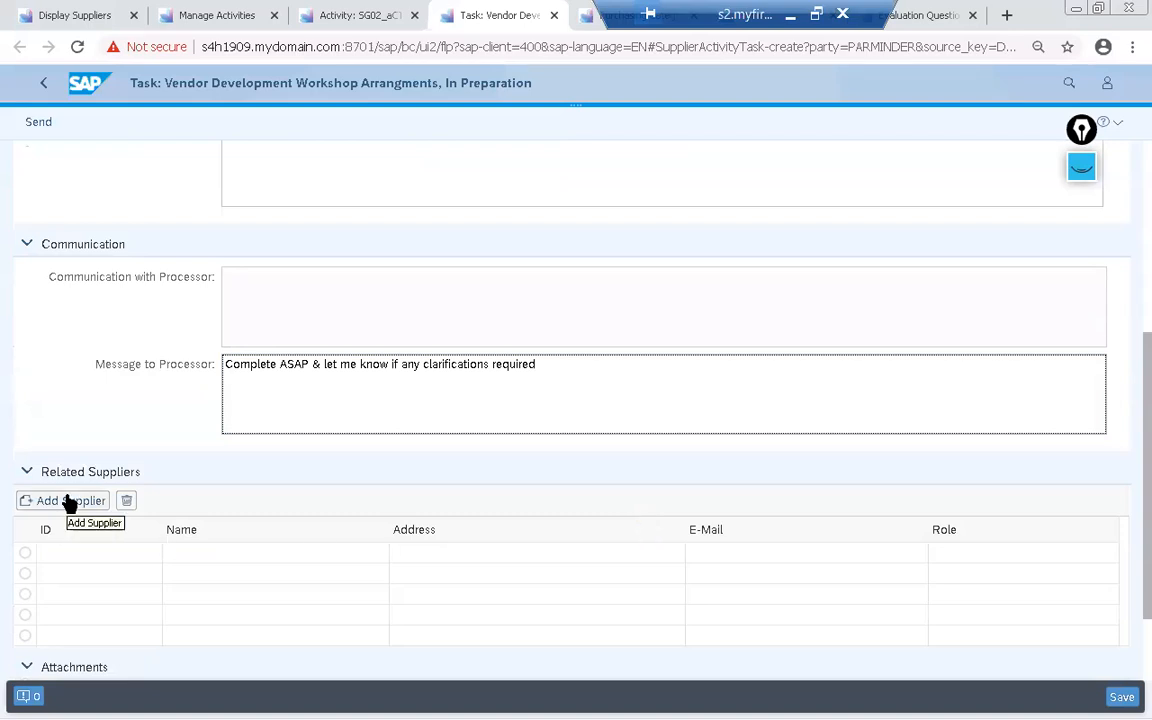
pyautogui.scroll(2, 105, 437)
pyautogui.scroll(2, 105, 437)
pyautogui.scroll(-2, 105, 437)
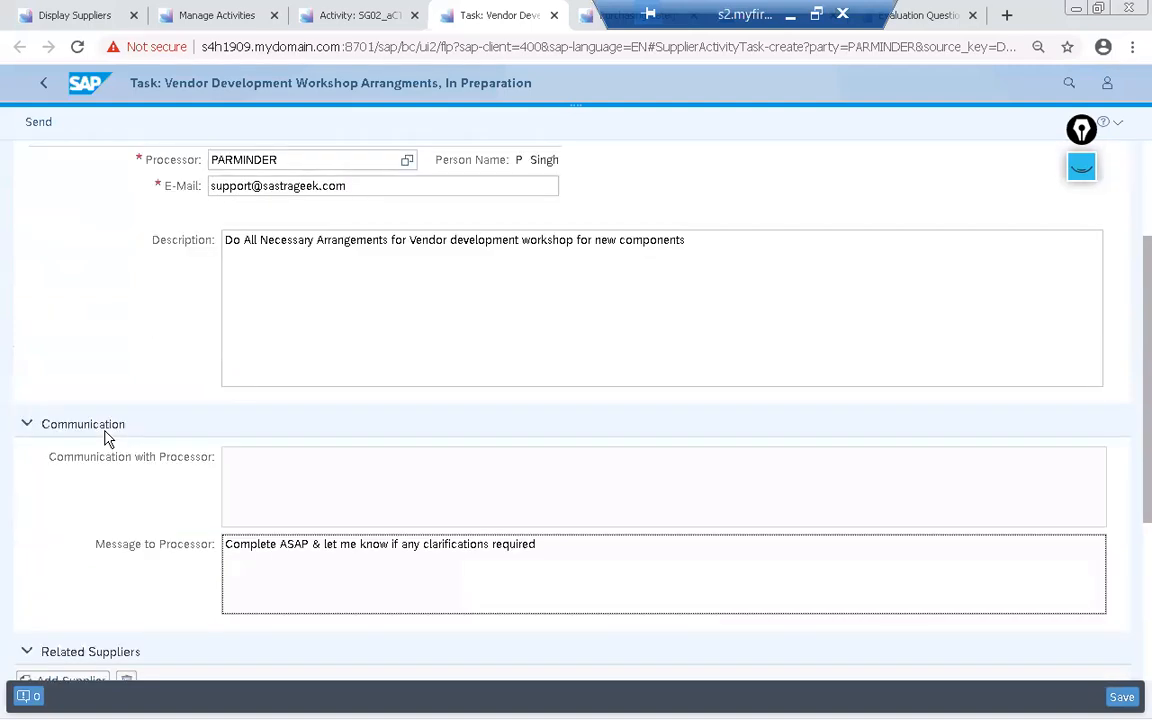
pyautogui.scroll(-3, 107, 437)
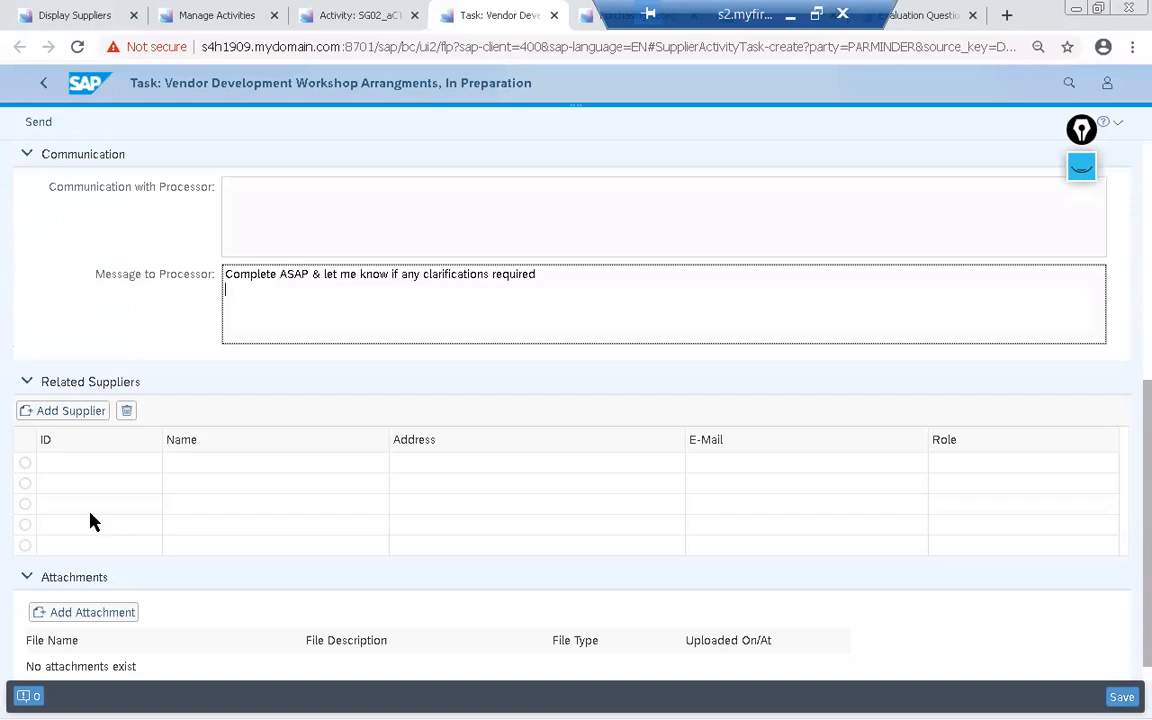
pyautogui.scroll(-1, 90, 521)
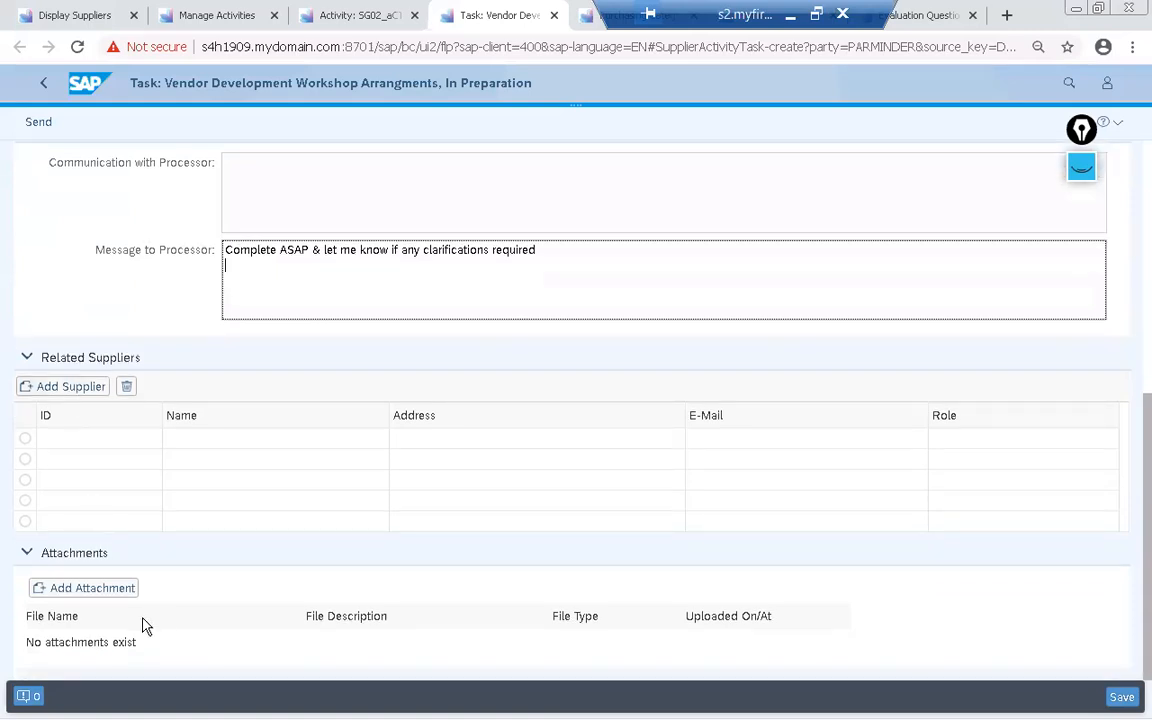
pyautogui.scroll(2, 440, 514)
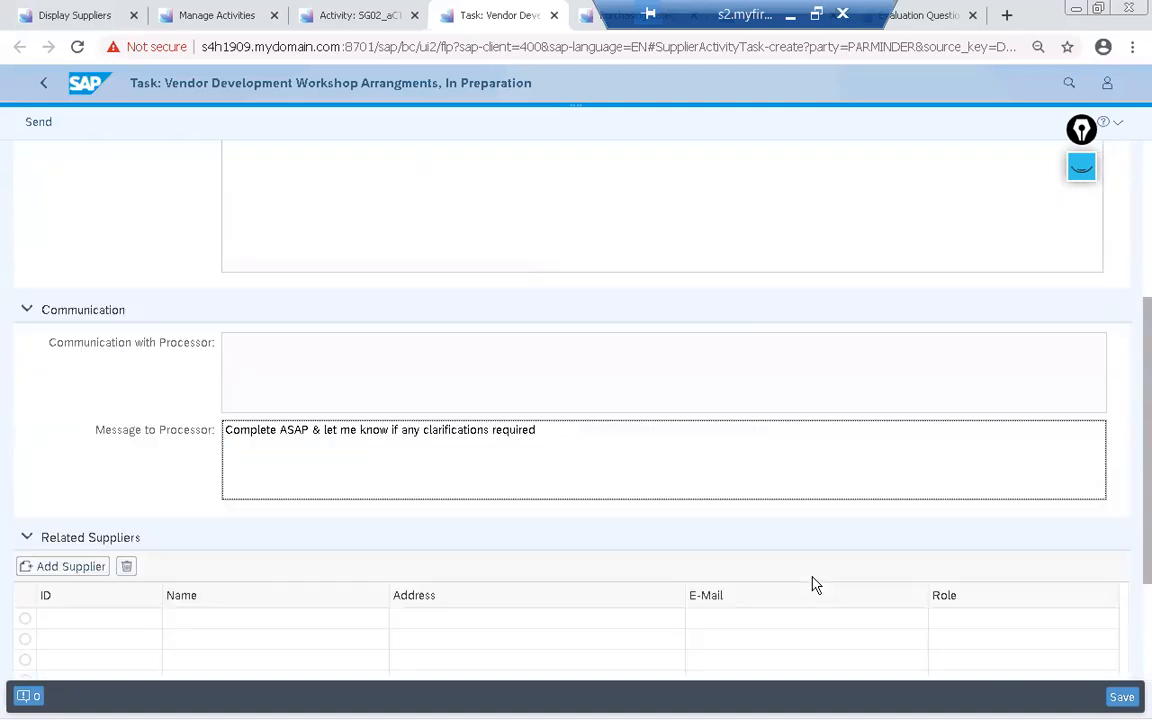
pyautogui.click(1128, 700)
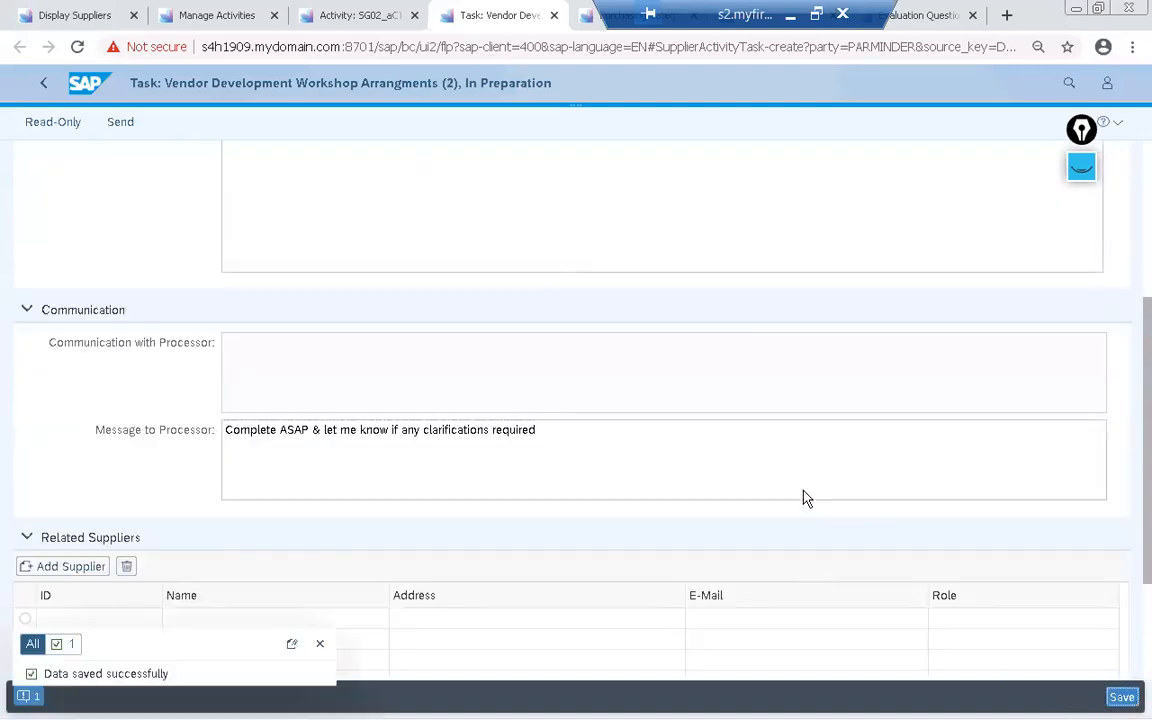
# Check the saved task's details and send the task to its processor
pyautogui.scroll(1, 760, 494)
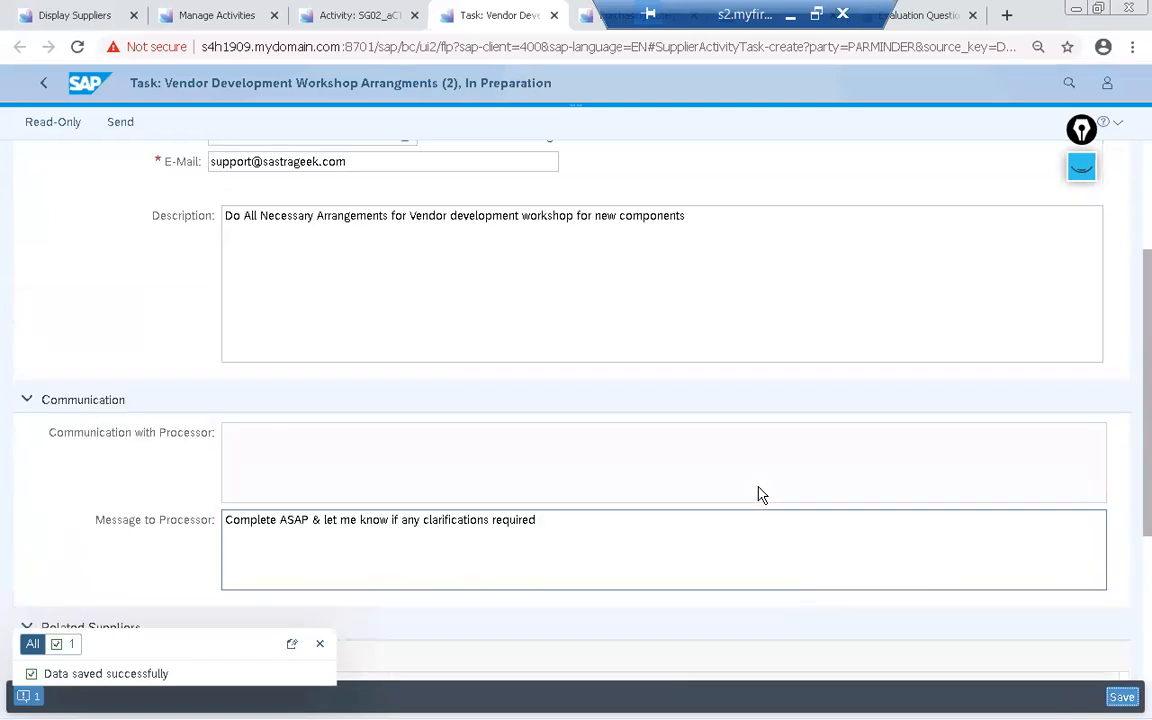
pyautogui.scroll(2, 760, 494)
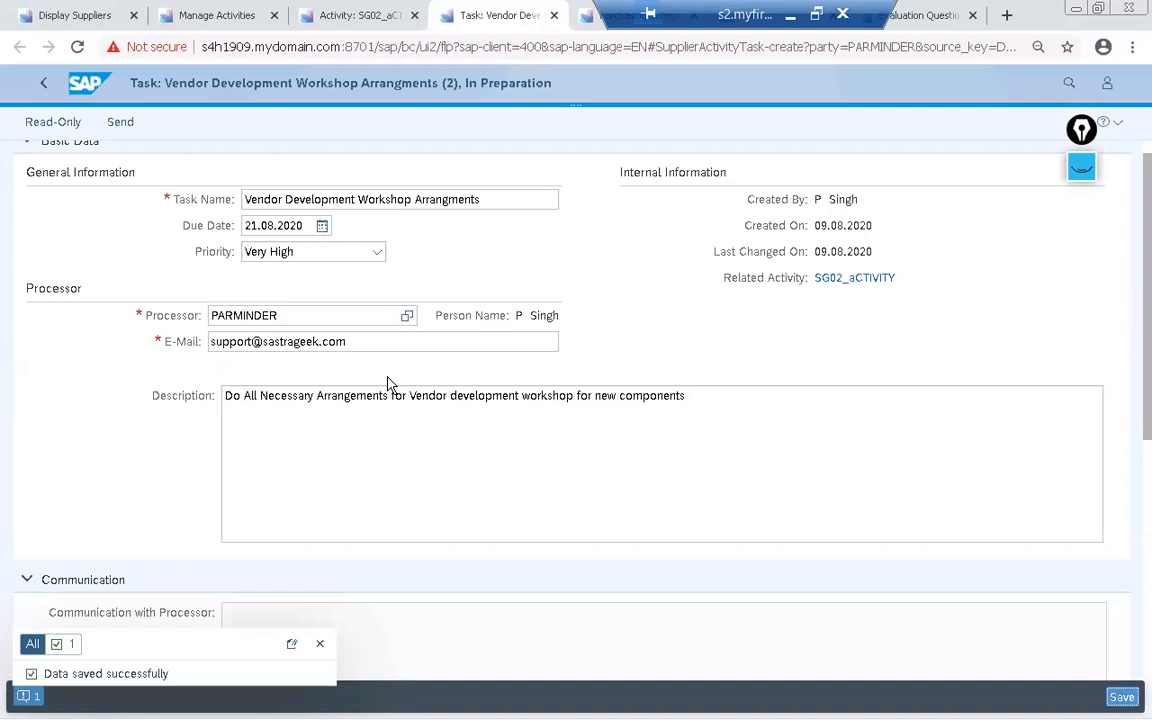
pyautogui.scroll(-2, 262, 327)
pyautogui.click(116, 123)
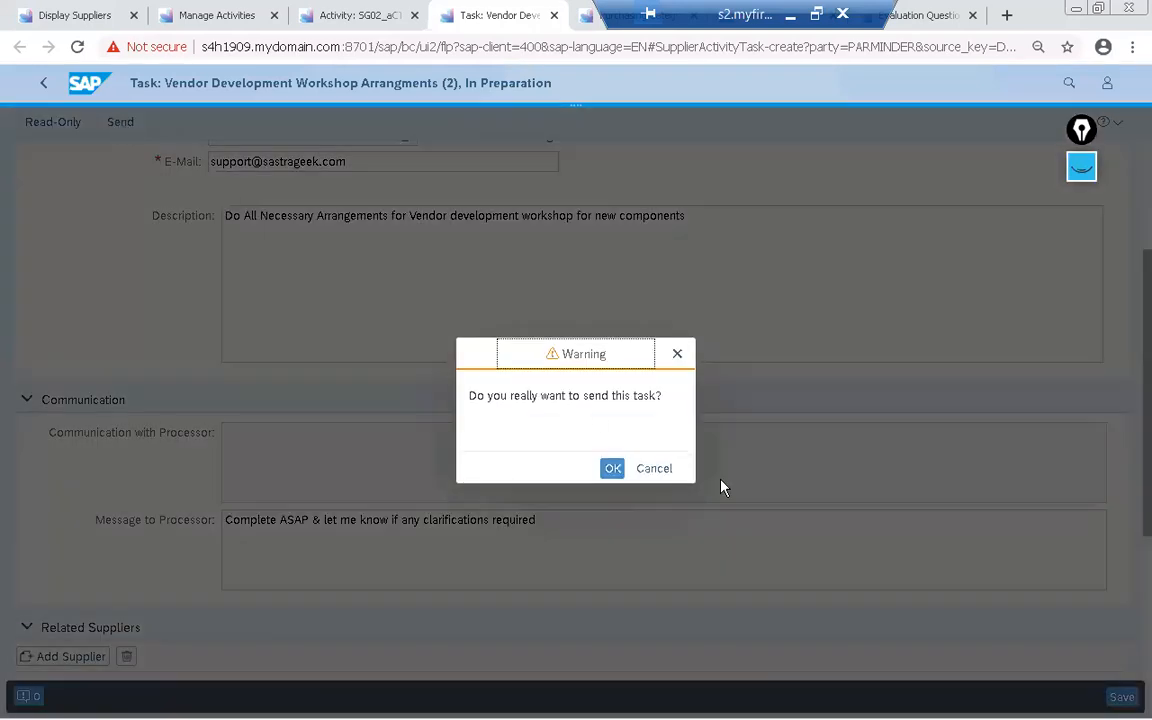
pyautogui.click(618, 470)
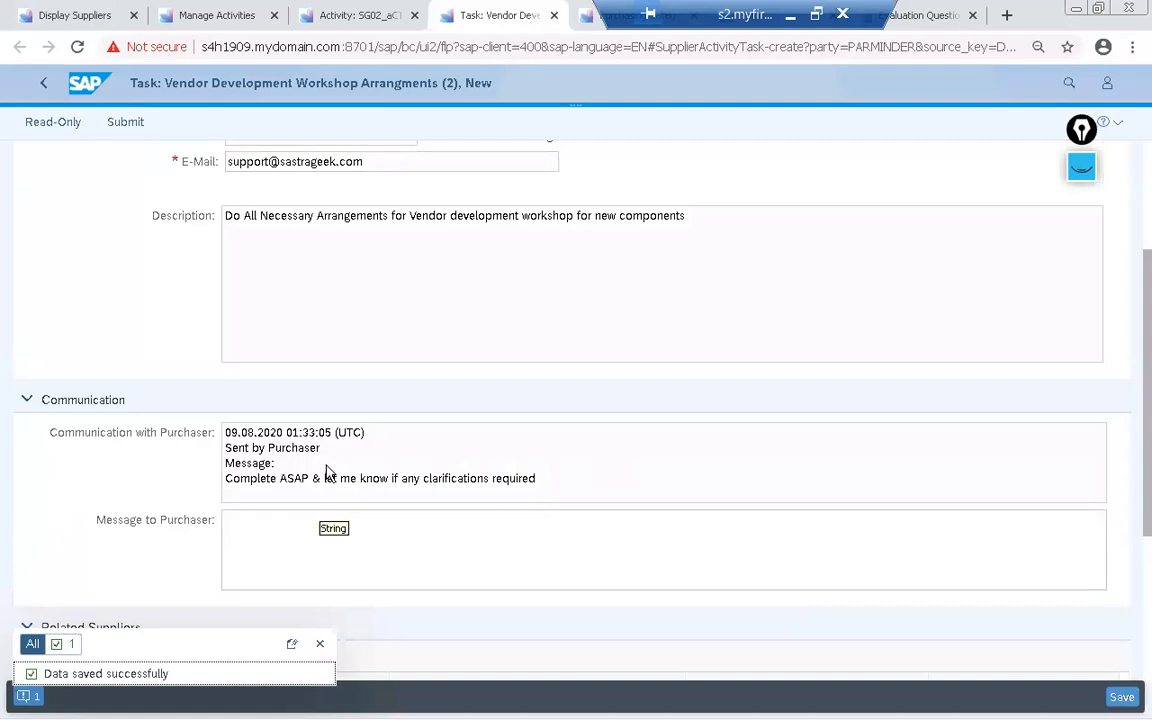
# Switch to SAP GUI, start transaction SOST in a new session and refresh the list of send requests
pyautogui.hotkey('alt', 'Tab')
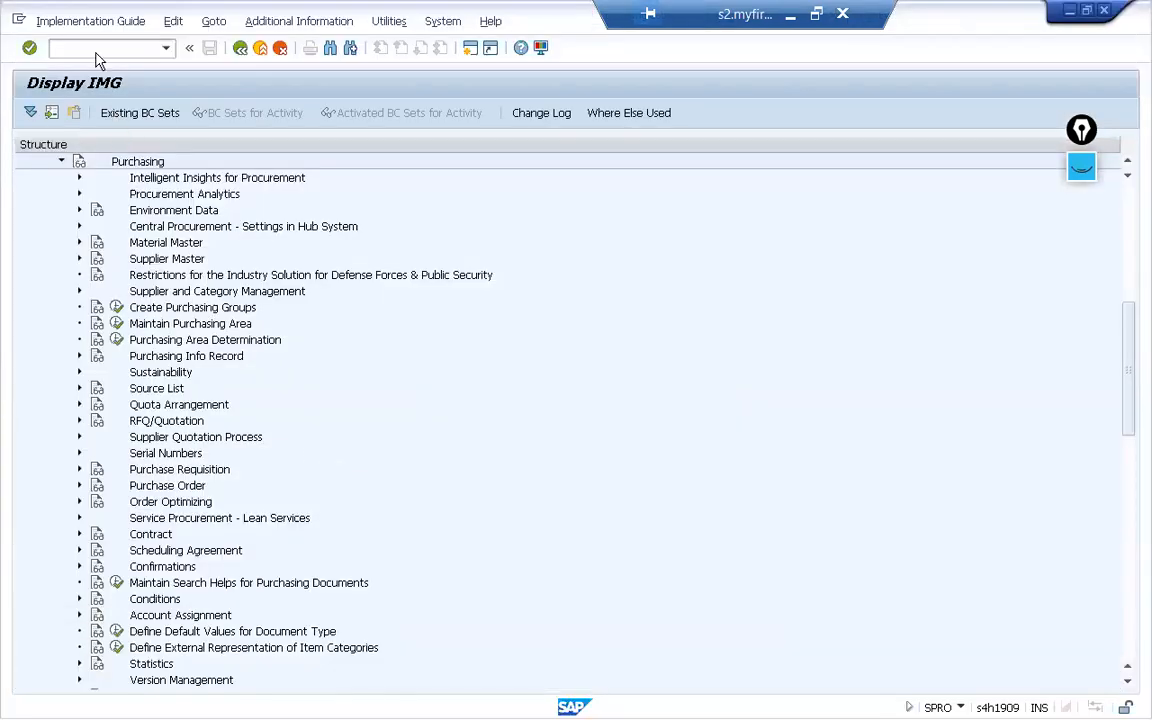
pyautogui.click(97, 50)
pyautogui.write('/osos')
pyautogui.press('Return')
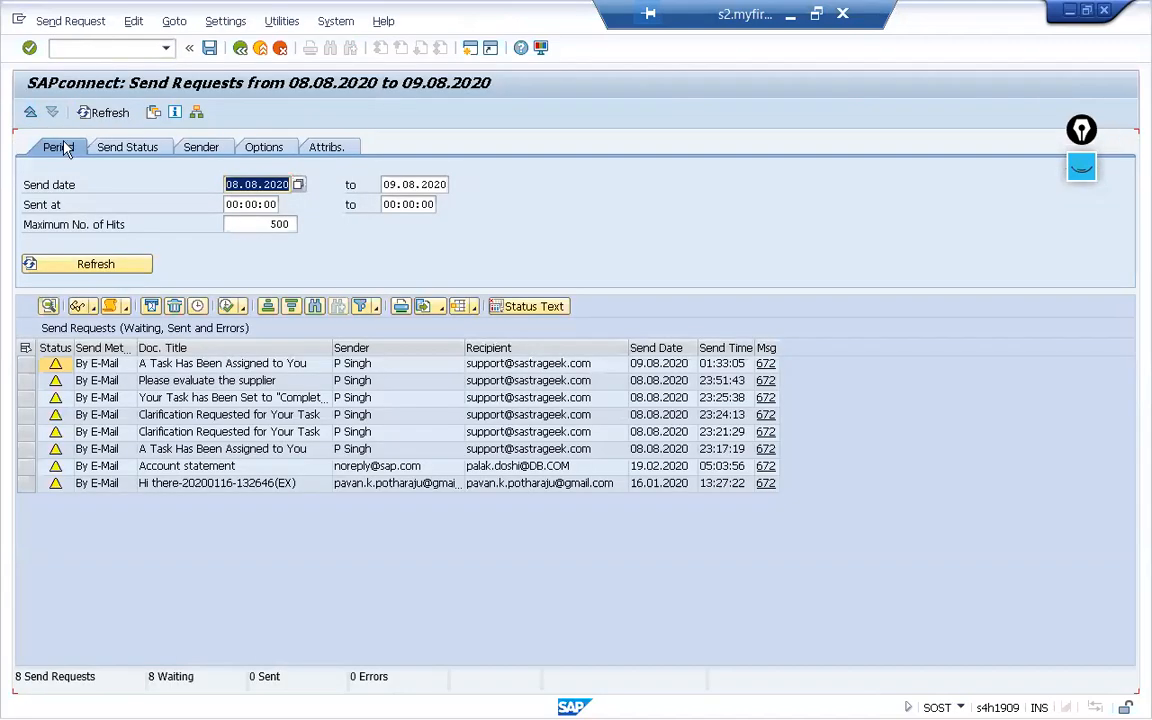
pyautogui.click(89, 116)
pyautogui.click(89, 116)
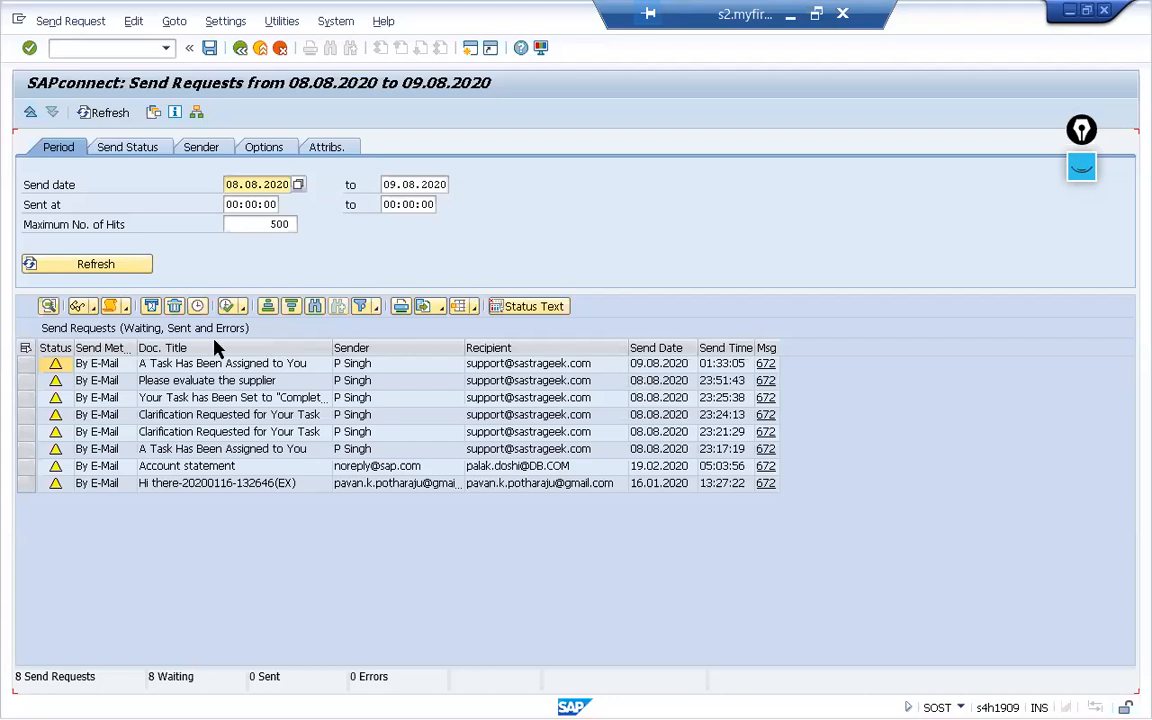
# Display the newest "A Task Has Been Assigned to You" send request from 09.08.2020 and read its notification text
pyautogui.click(25, 364)
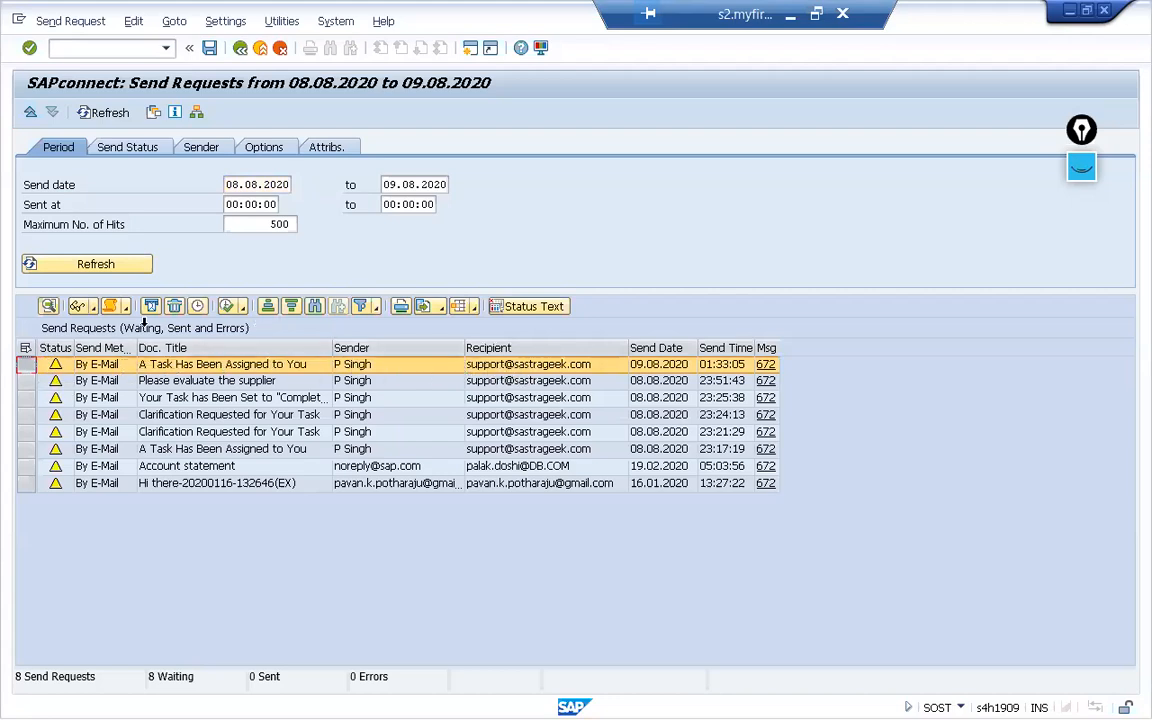
pyautogui.click(80, 307)
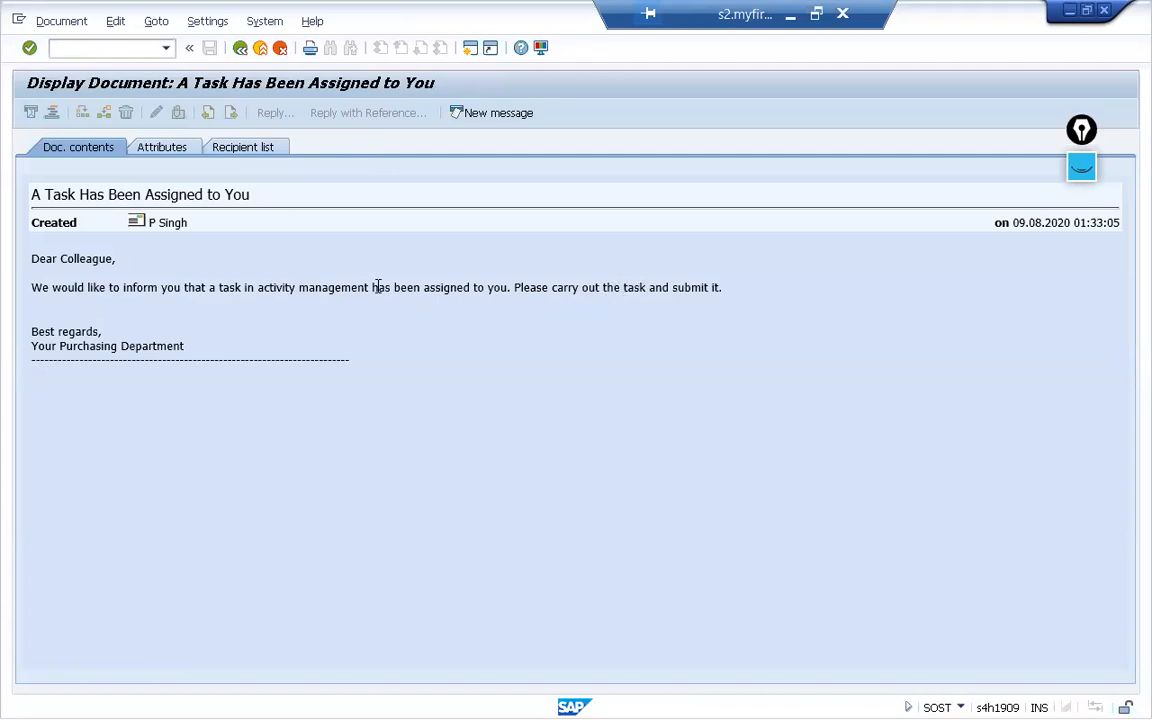
pyautogui.moveTo(28, 291); pyautogui.dragTo(759, 291)
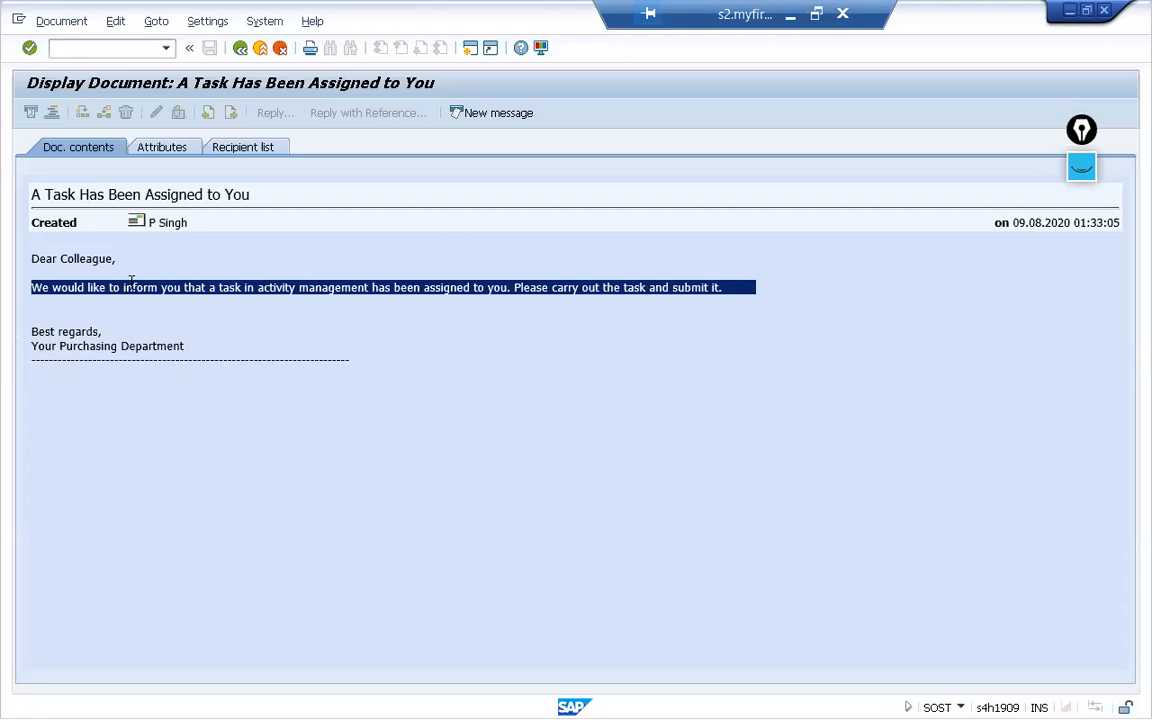
# Return to the browser, leave the sent Vendor Development Workshop task and close its page
pyautogui.hotkey('alt', 'Tab')
pyautogui.hotkey('alt', 'Tab')
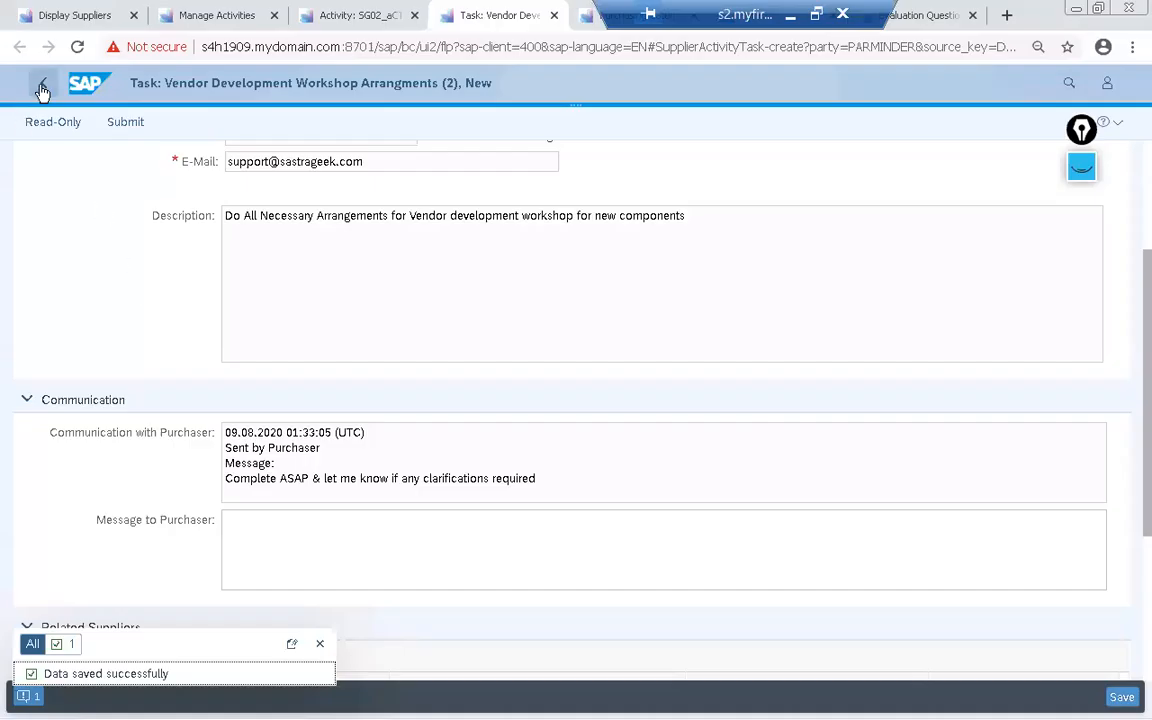
pyautogui.click(42, 88)
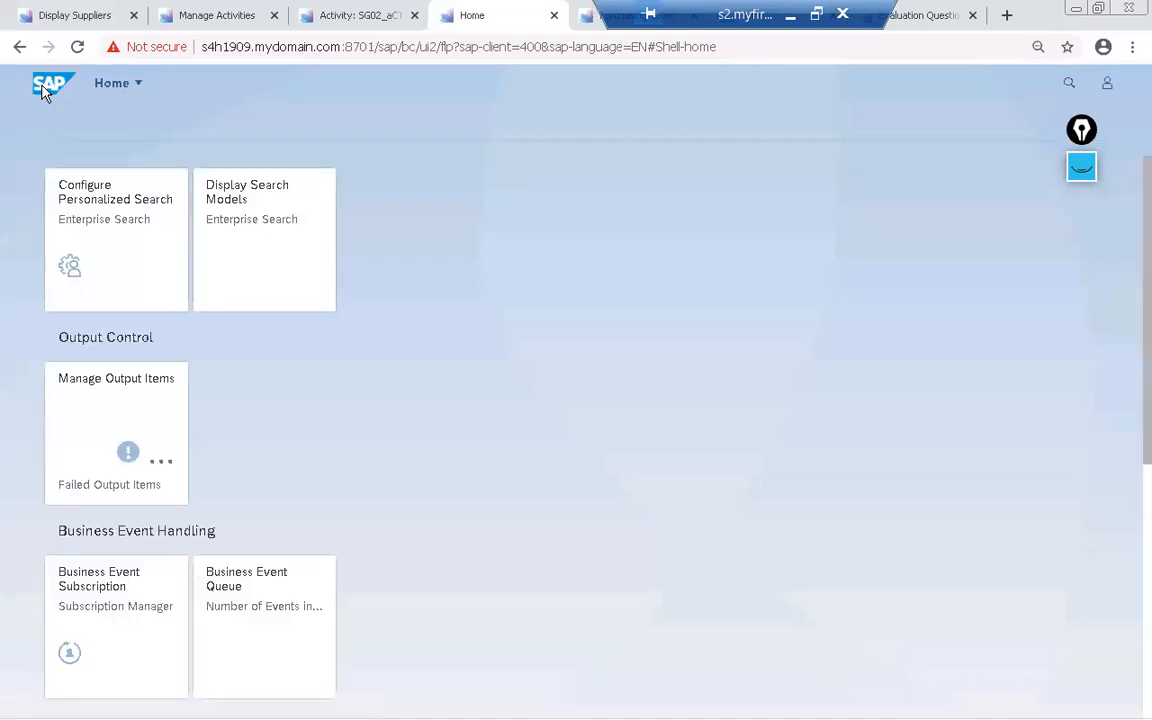
pyautogui.click(554, 16)
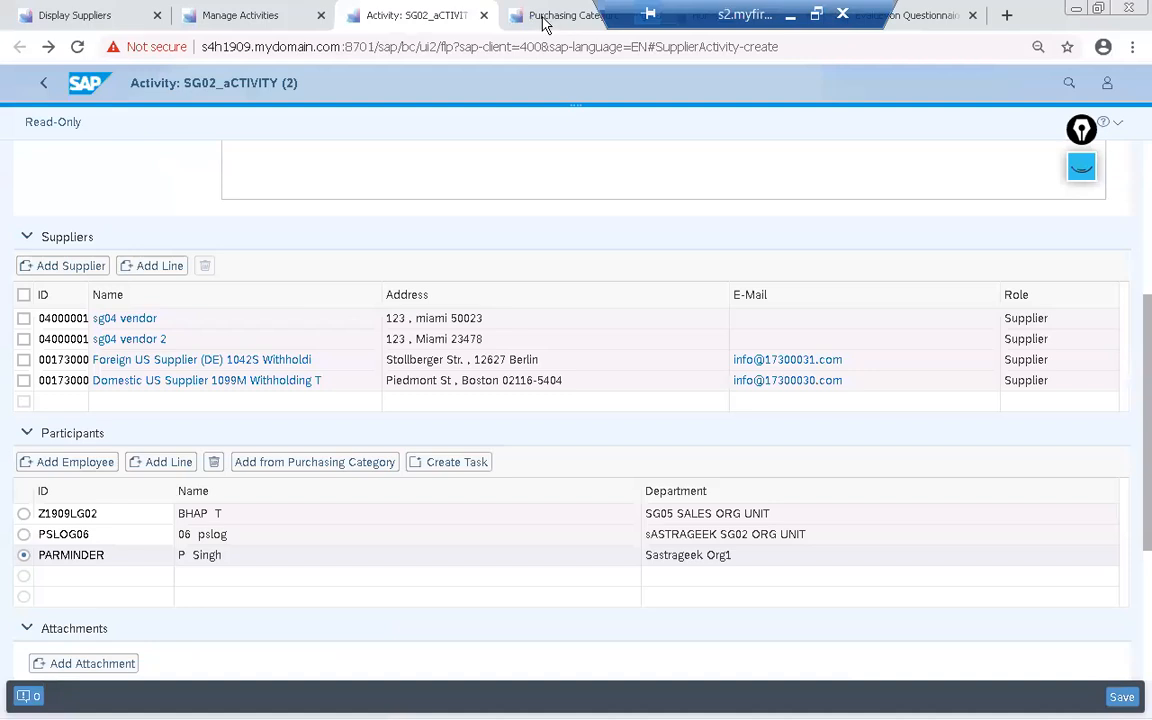
# Refresh the unfiltered list of procurement-related activities in Manage Activities to check for the SG02_aCTIVITY entry
pyautogui.click(265, 18)
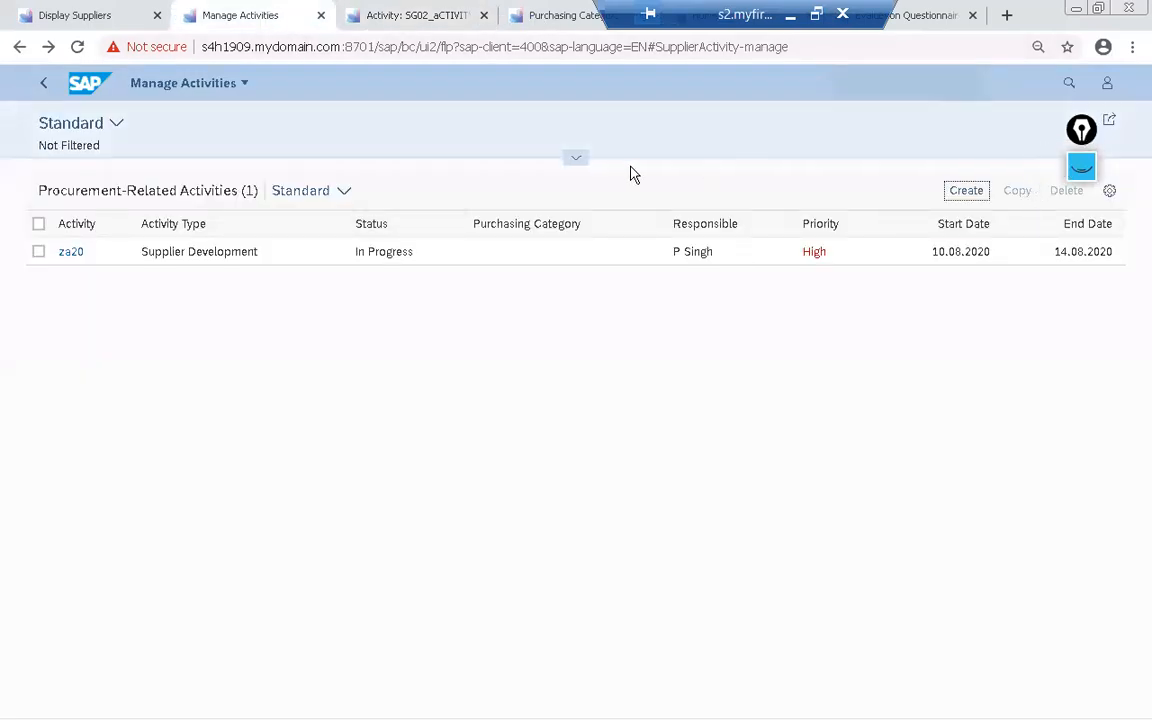
pyautogui.click(573, 159)
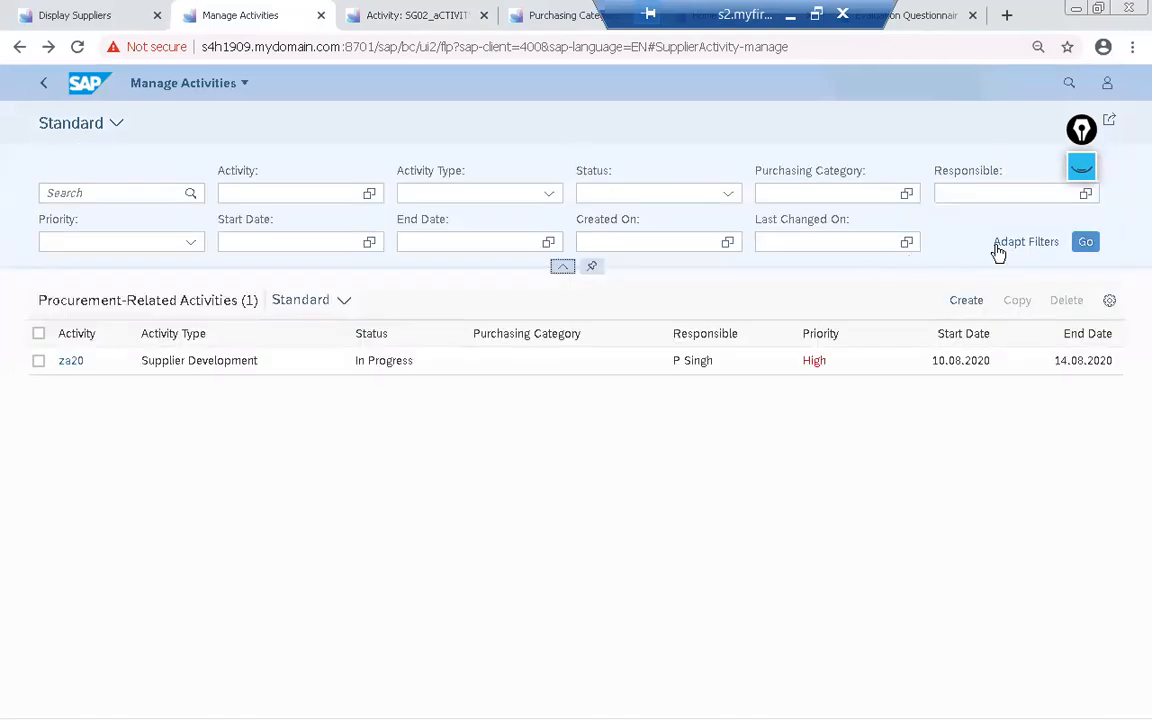
pyautogui.click(1086, 242)
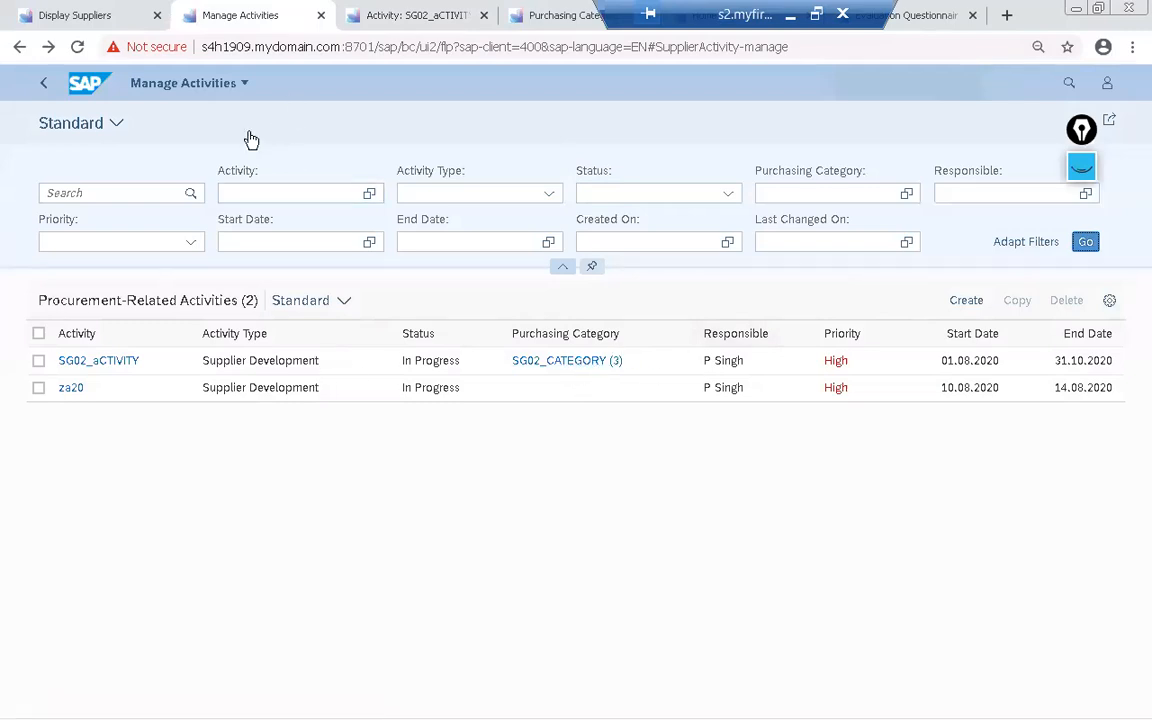
# Check the status of the workshop arrangement task in Monitor Tasks and return to the home page
pyautogui.click(41, 87)
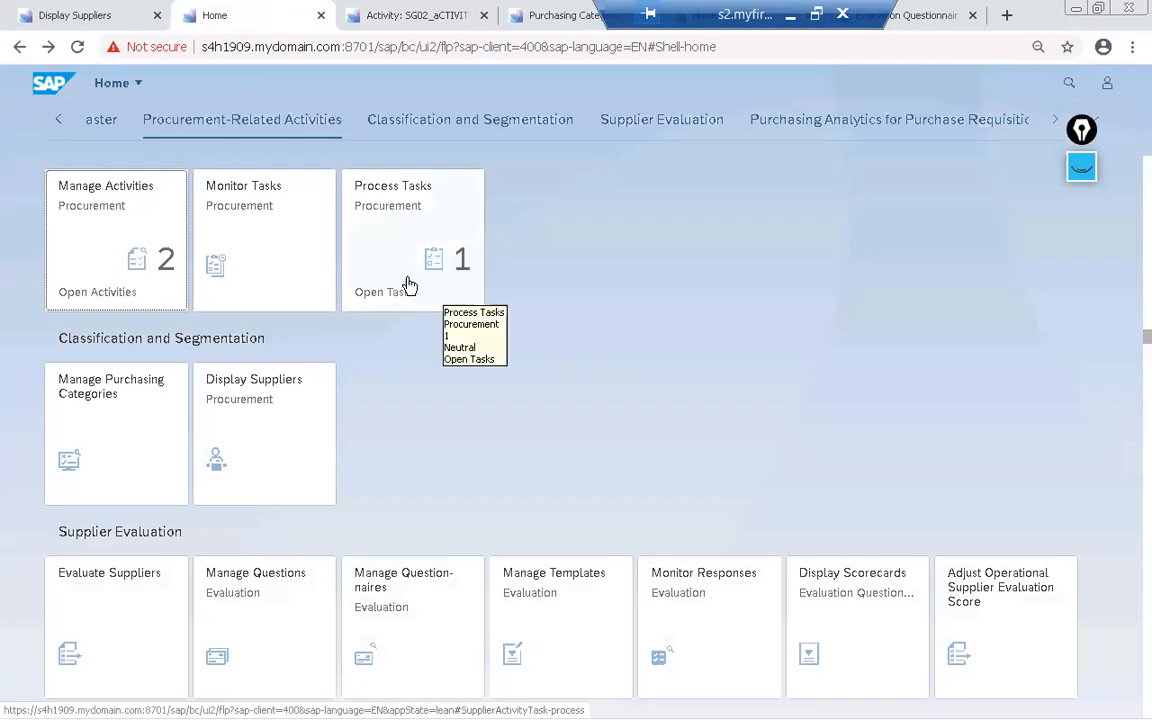
pyautogui.click(277, 244)
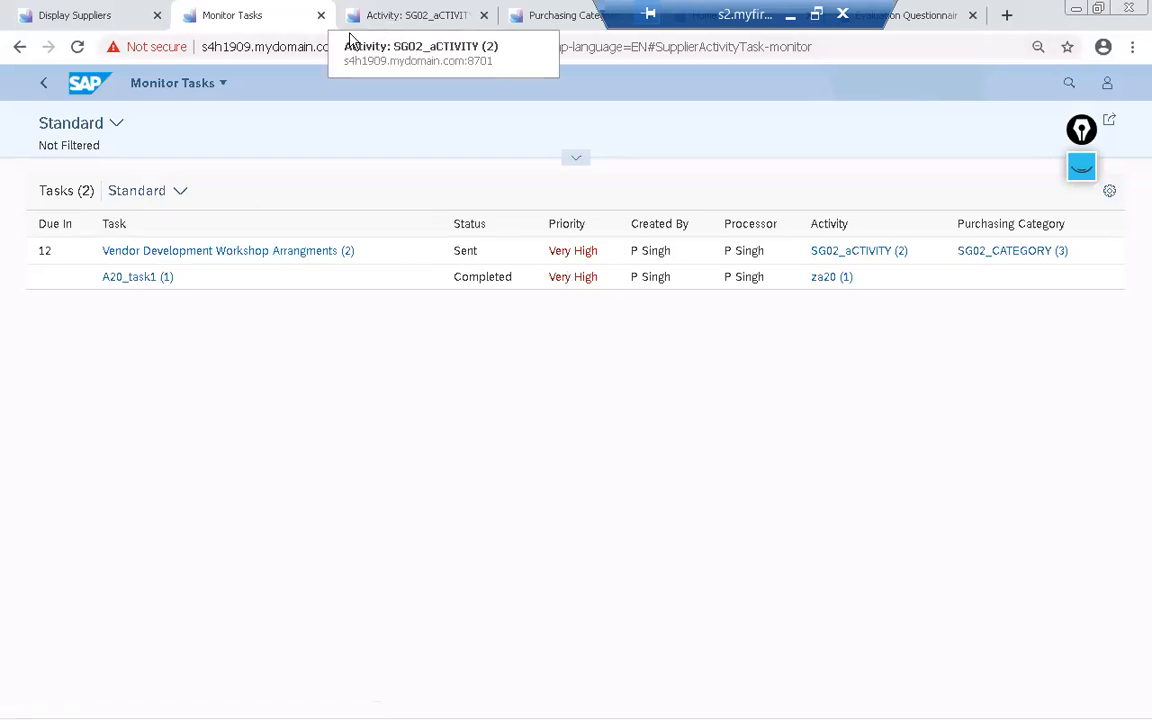
pyautogui.click(44, 88)
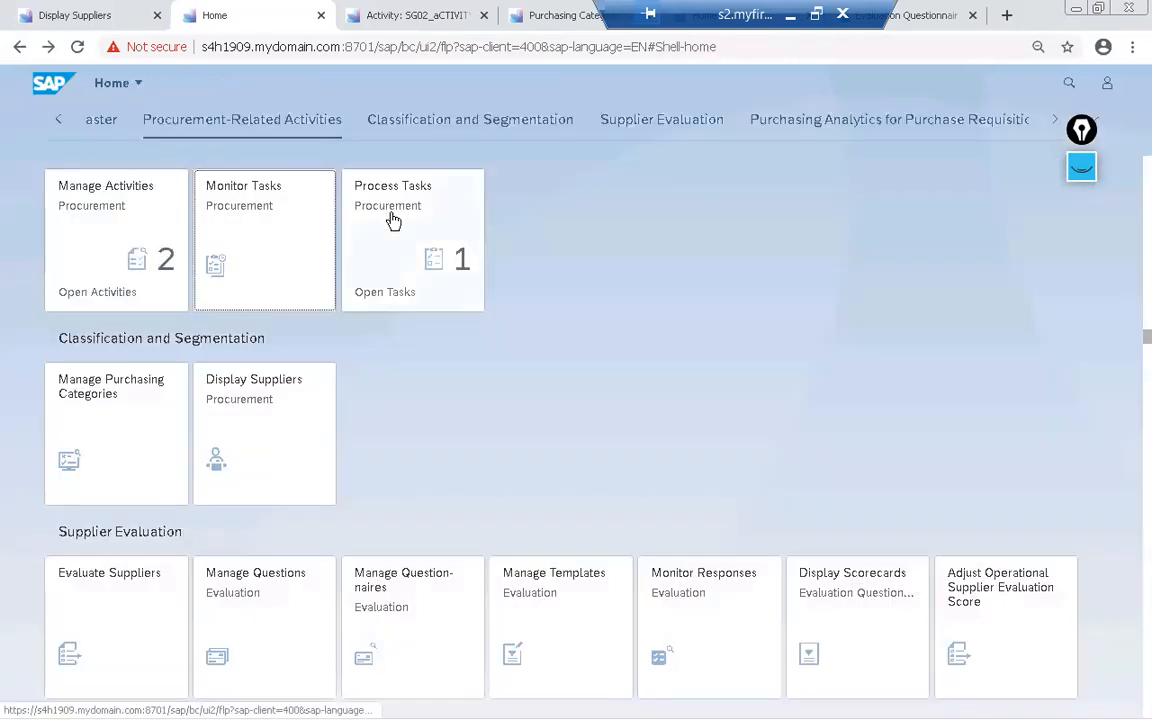
# Open the Vendor Development Workshop Arrangments task from Process Tasks and review its details down to the communication section
pyautogui.click(386, 230)
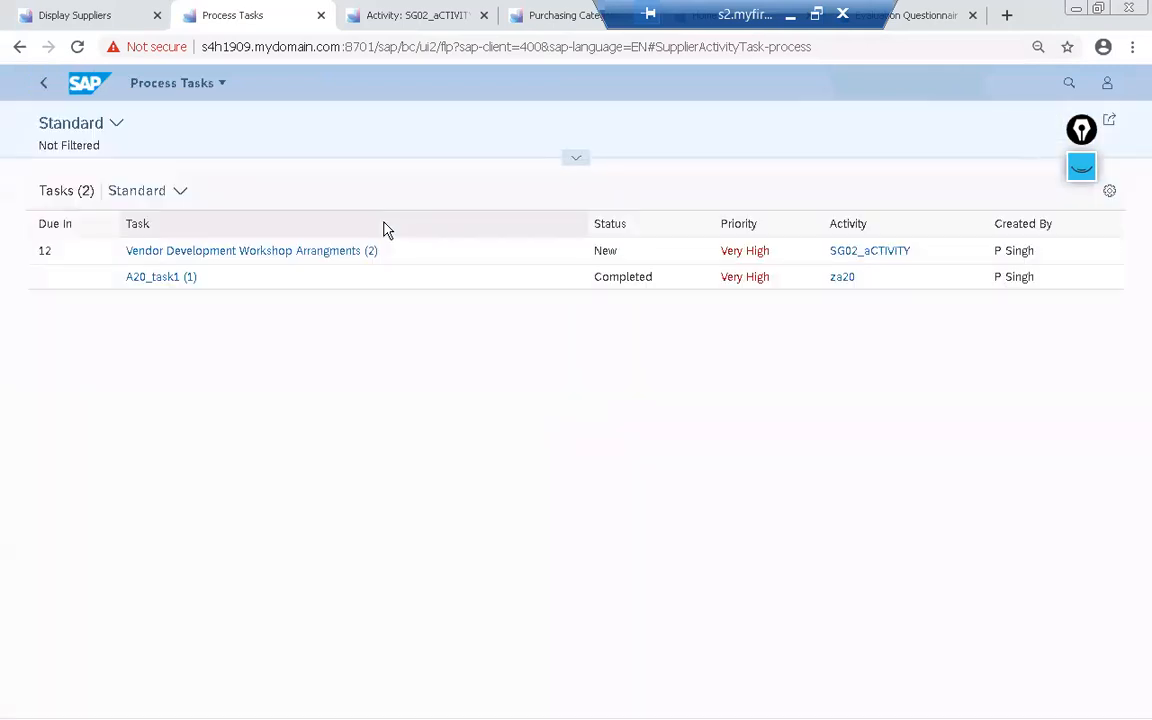
pyautogui.click(291, 255)
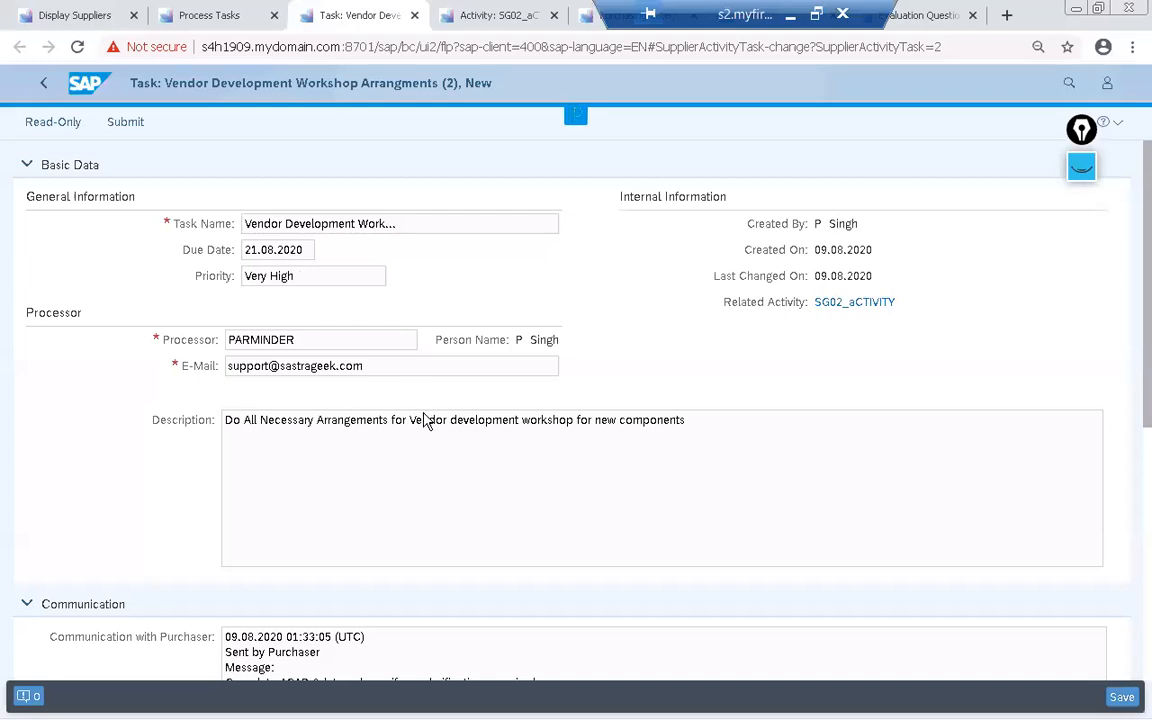
pyautogui.scroll(-2, 424, 420)
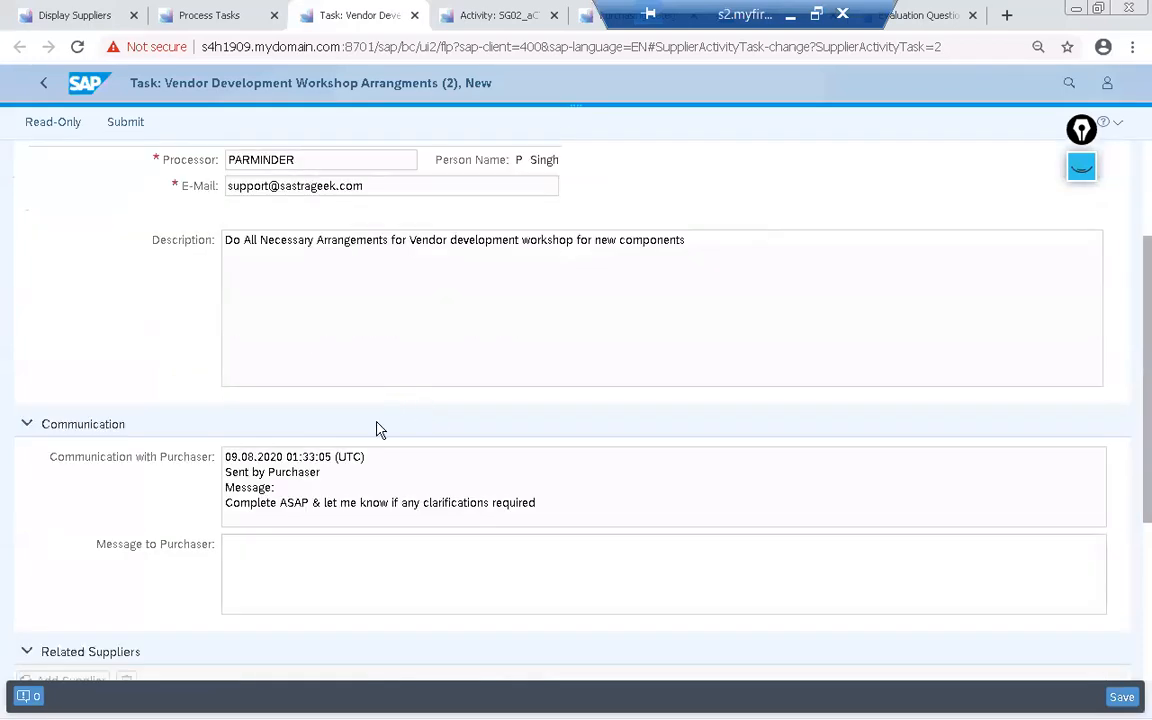
# Enter the message to the purchaser "Do we need get NDA signed from vendors for information shared with them ?"
pyautogui.click(255, 558)
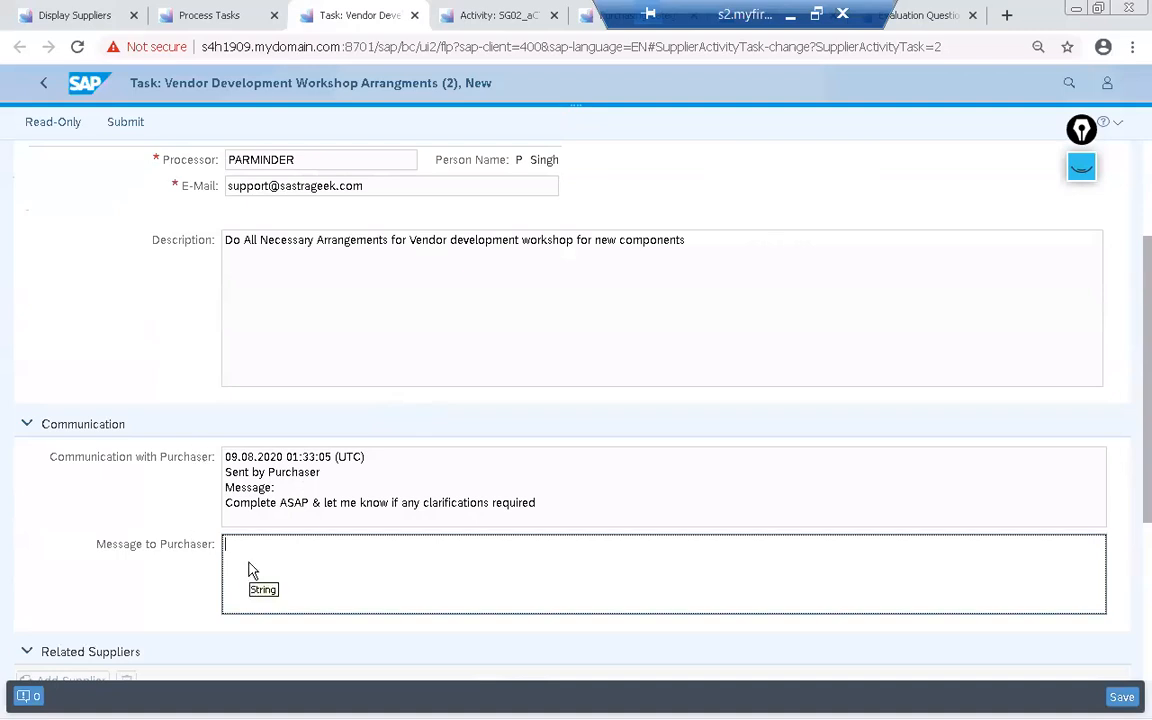
pyautogui.write('Do we need get')
pyautogui.write('NDA signed from vebdor')
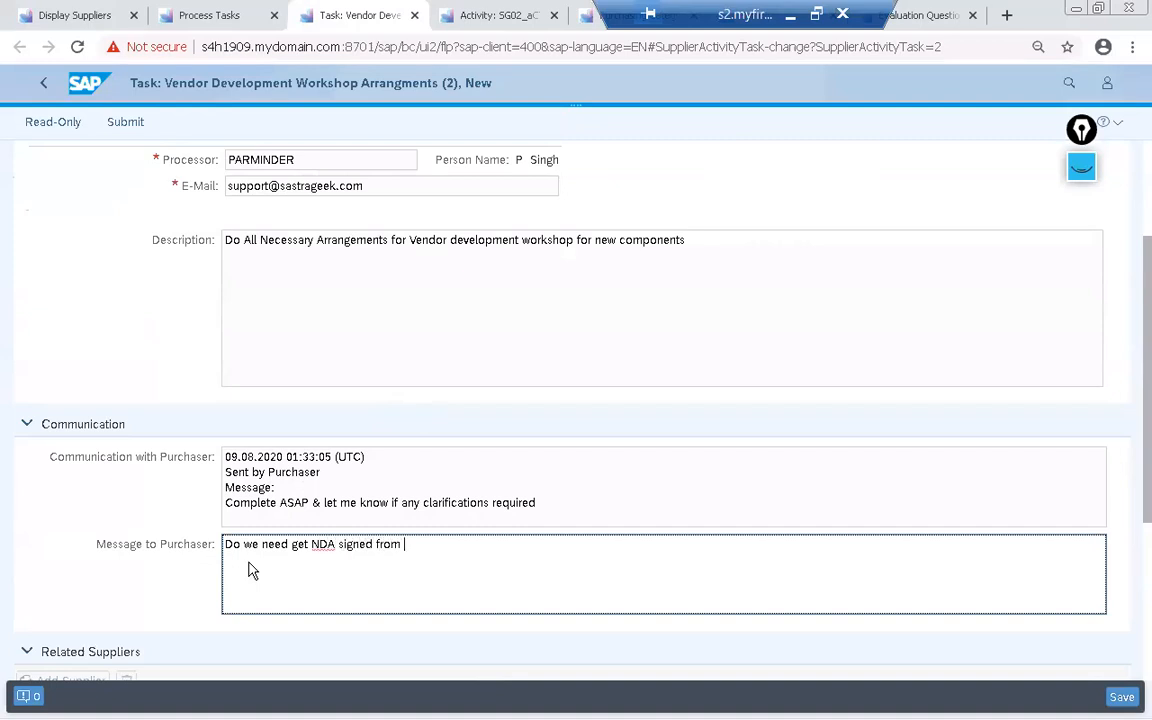
pyautogui.write('s')
pyautogui.write('nformation shared with them ?')
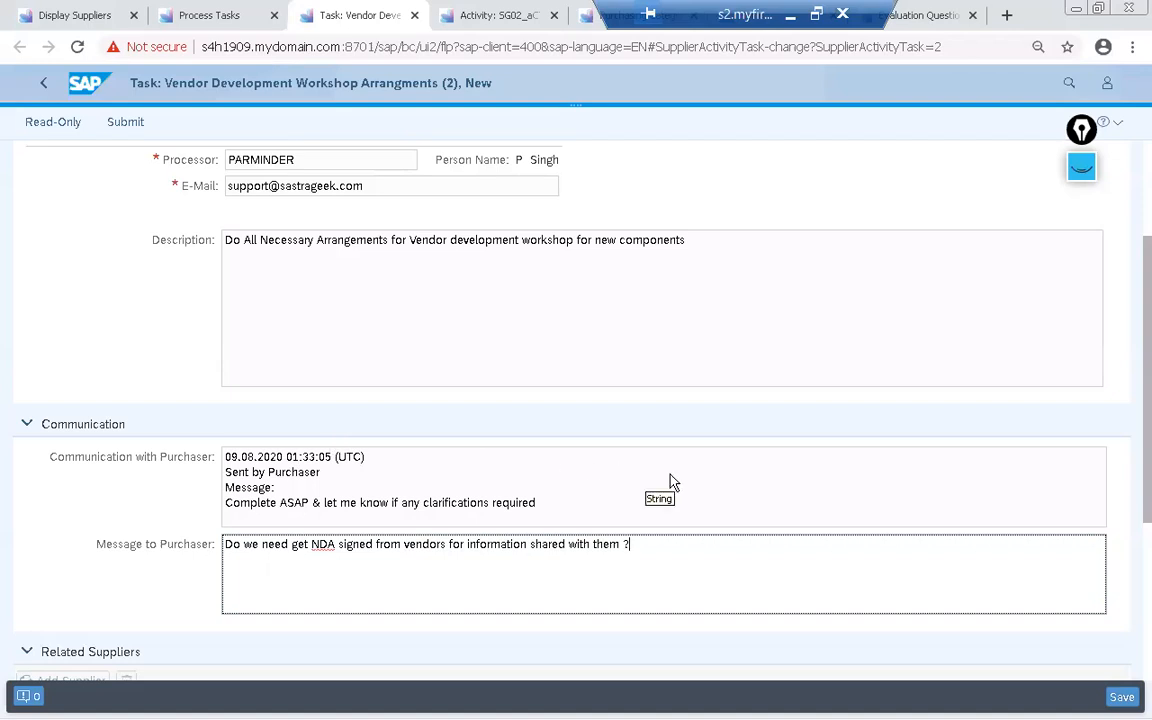
# Save the workshop arrangement task with its message and submit it to the purchaser
pyautogui.scroll(-1, 672, 481)
pyautogui.scroll(-1, 672, 481)
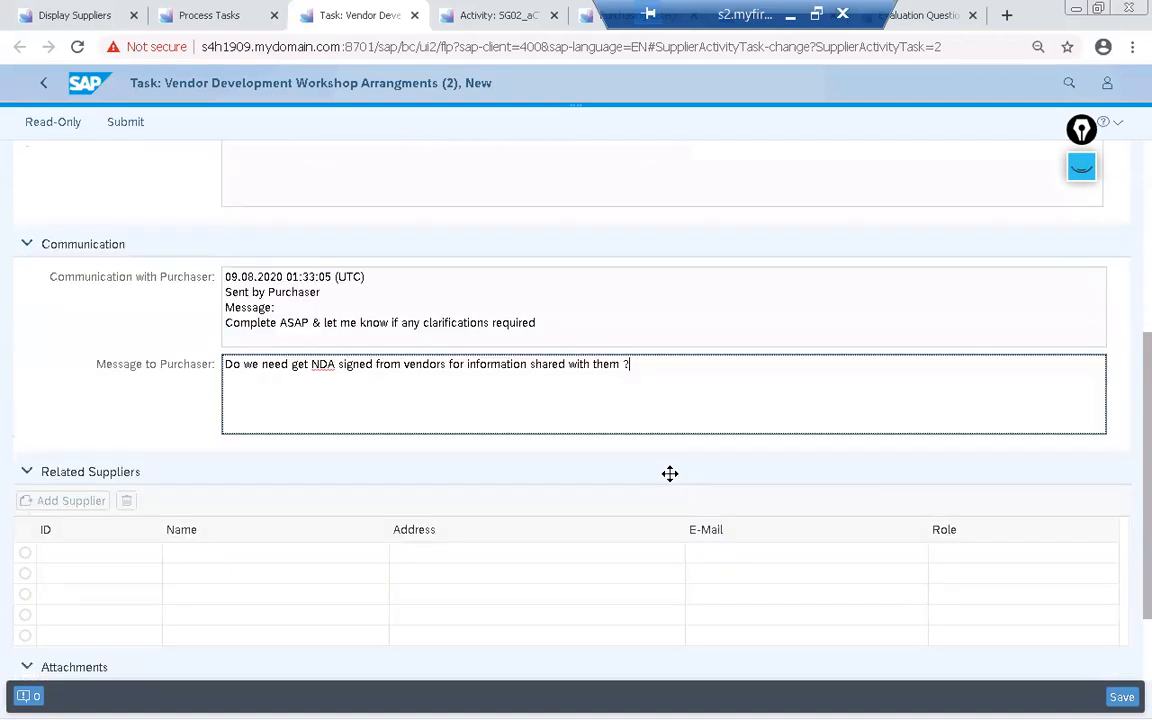
pyautogui.click(1121, 697)
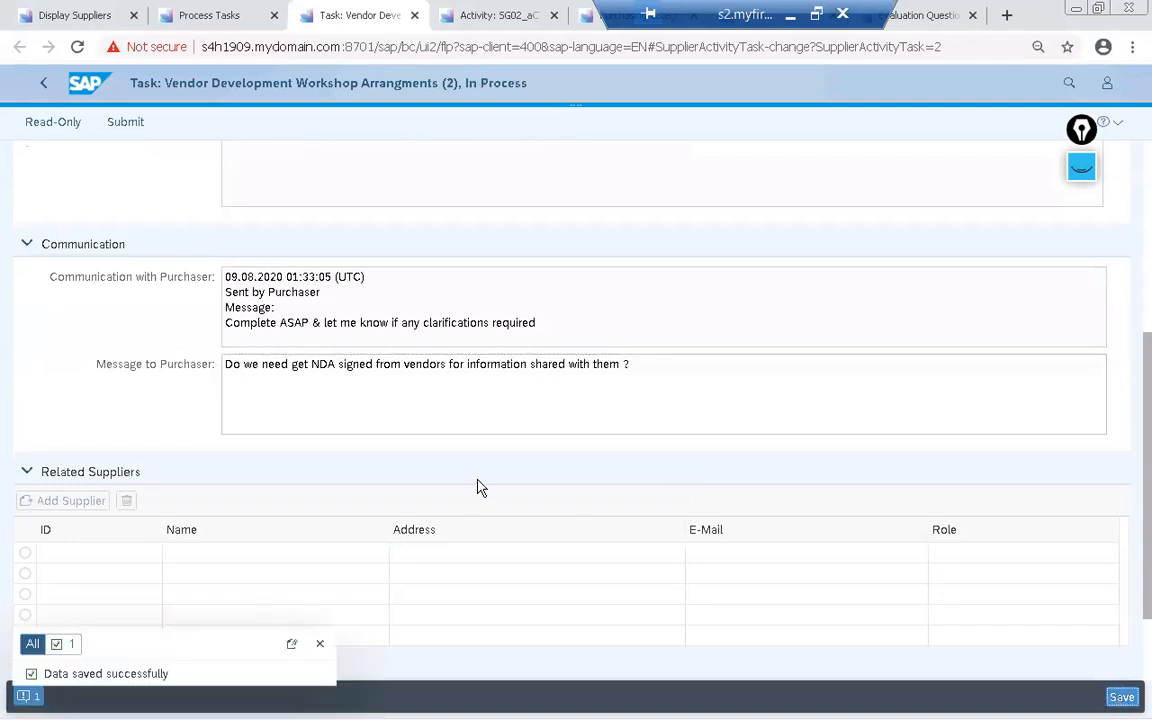
pyautogui.scroll(2, 473, 465)
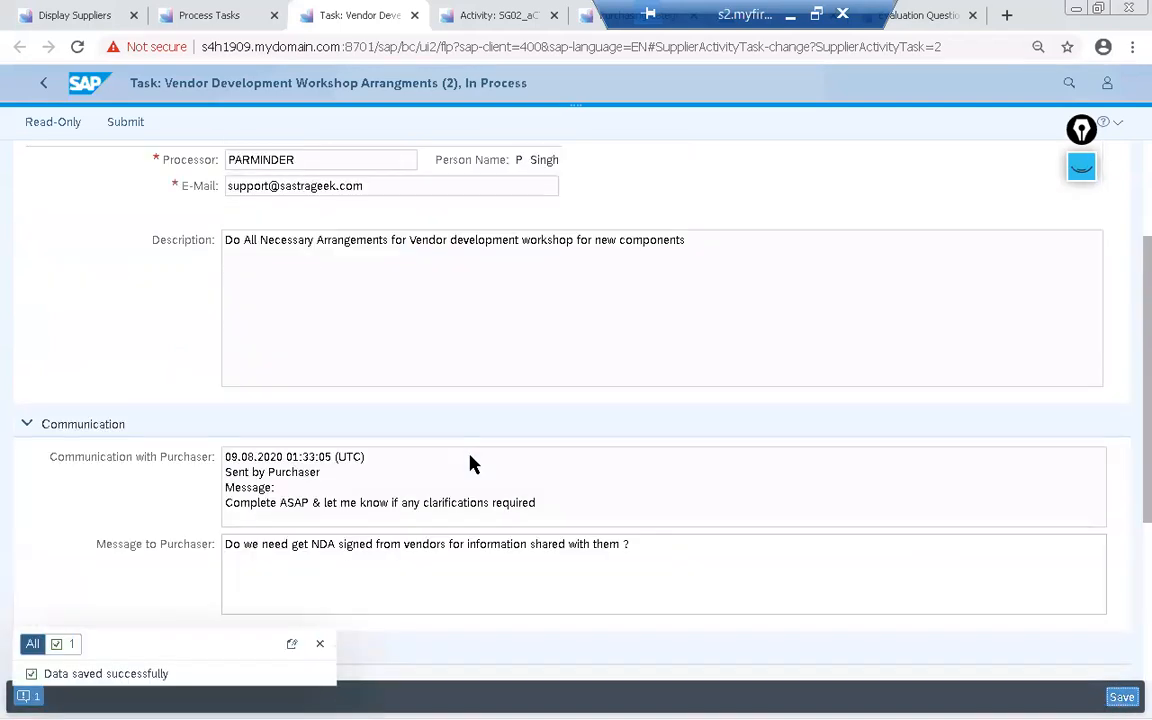
pyautogui.scroll(2, 470, 464)
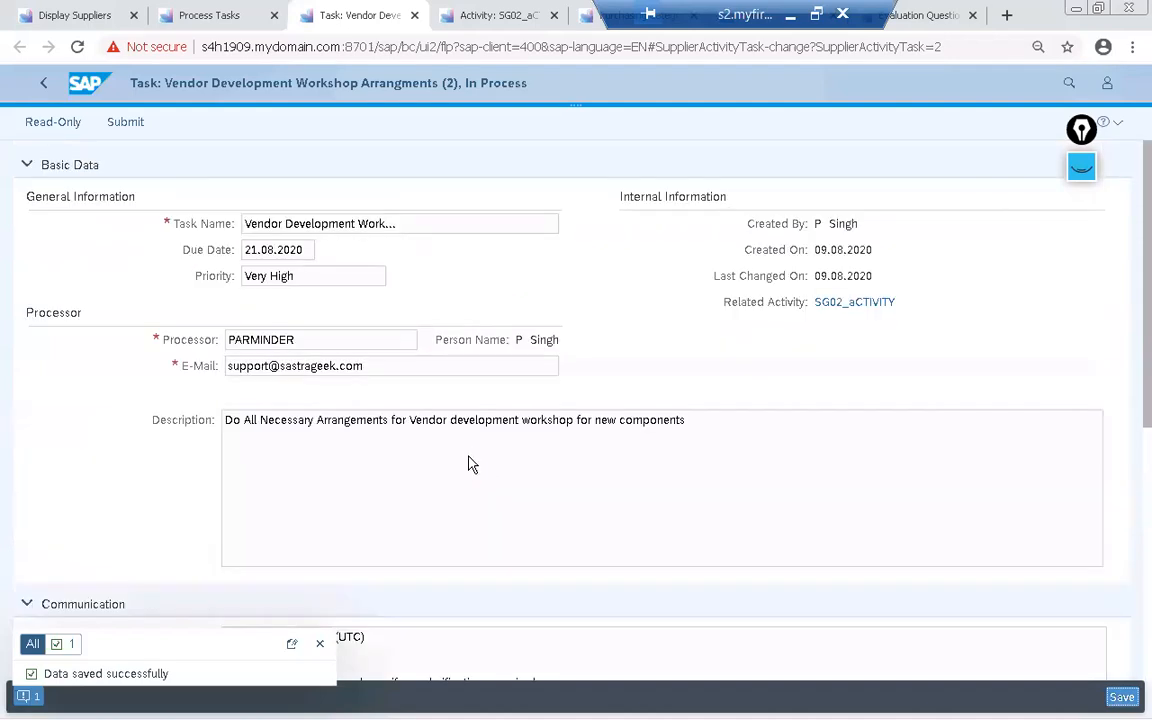
pyautogui.click(126, 124)
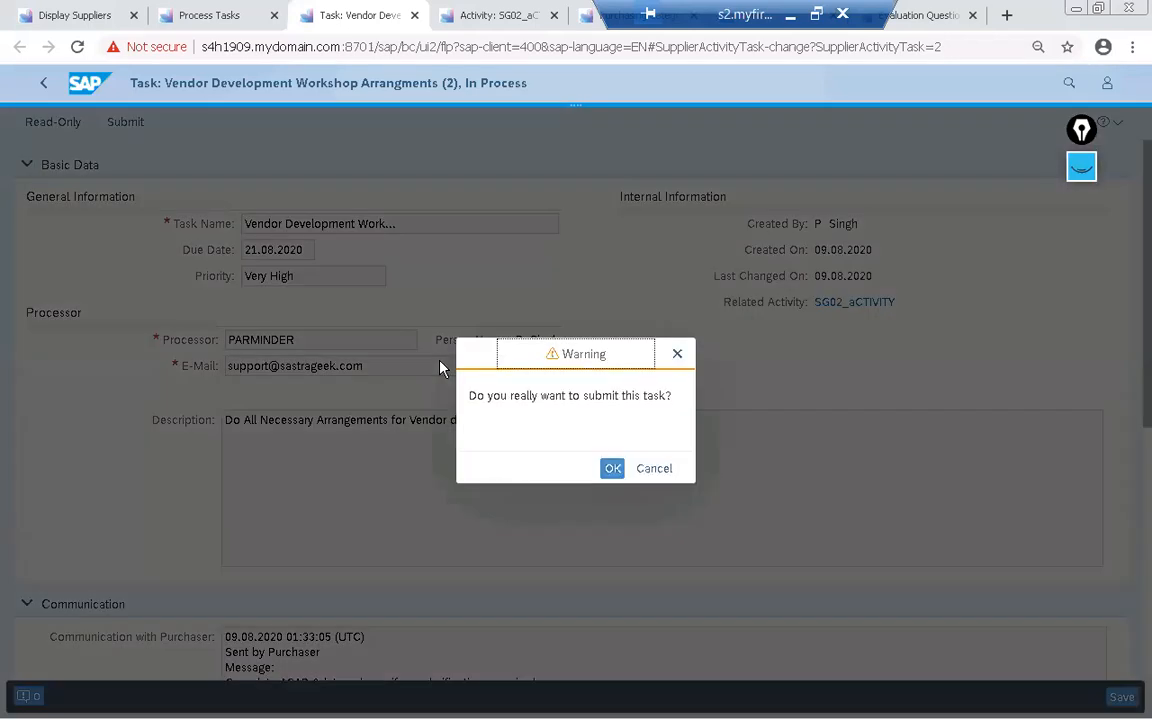
pyautogui.click(616, 469)
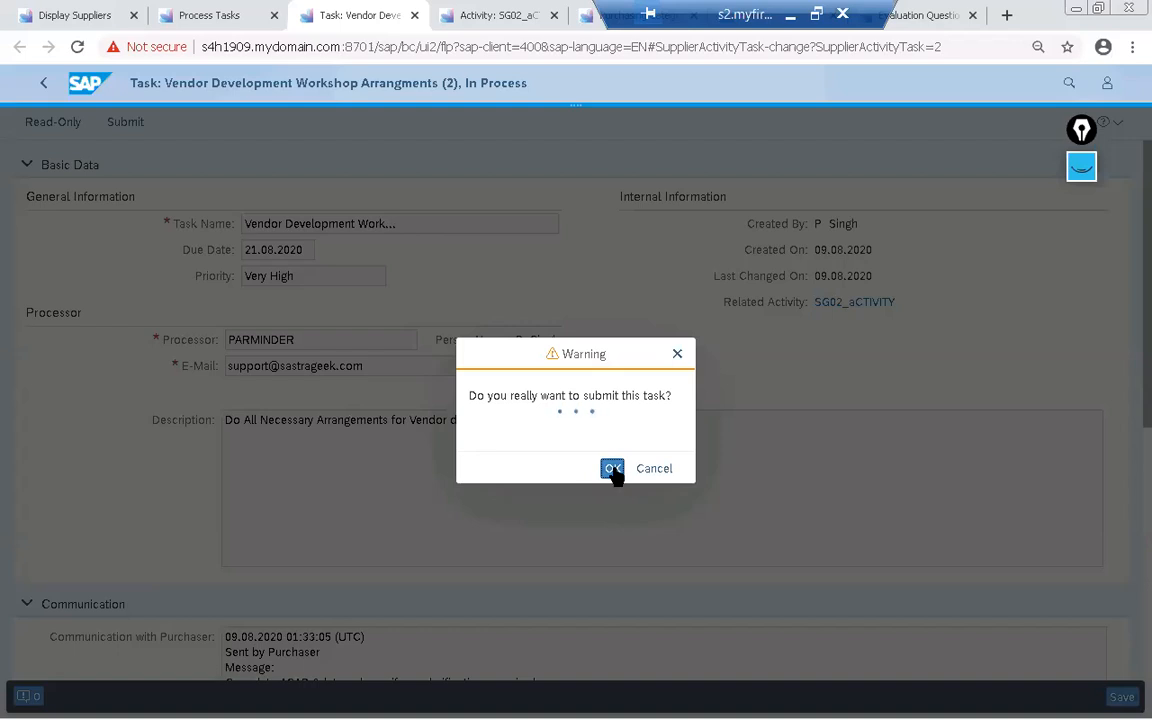
# Switch to SAP GUI, close the displayed notification and refresh the list of send requests
pyautogui.hotkey('alt', 'Tab')
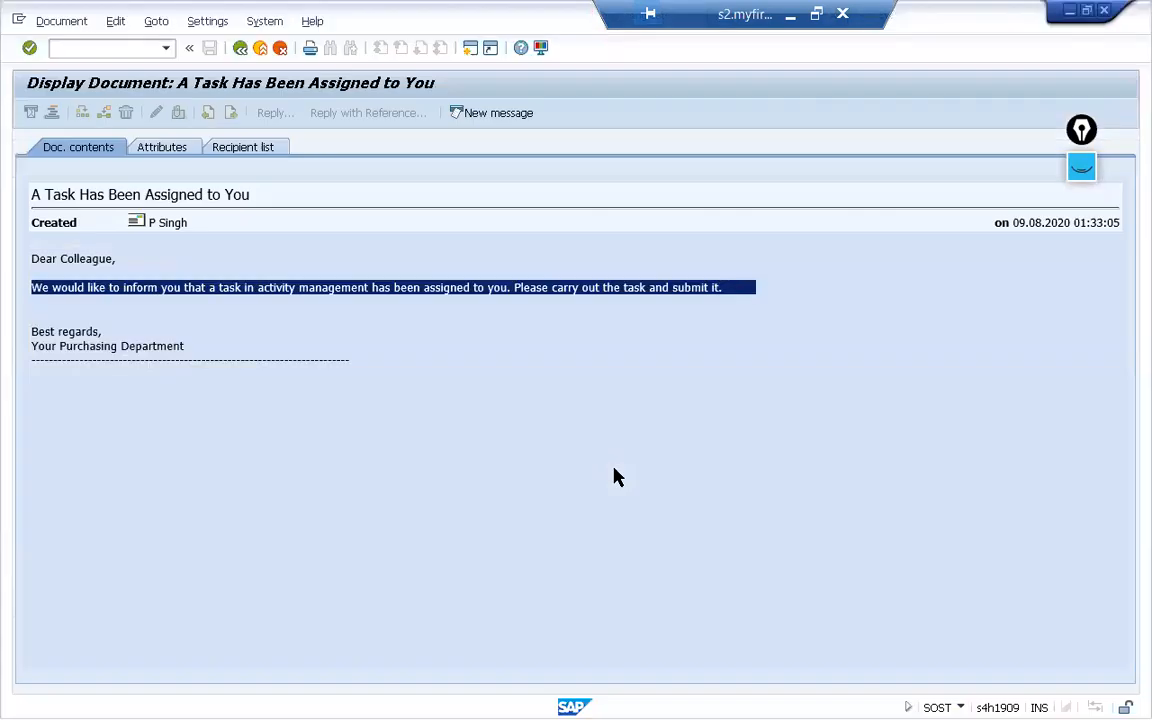
pyautogui.click(241, 49)
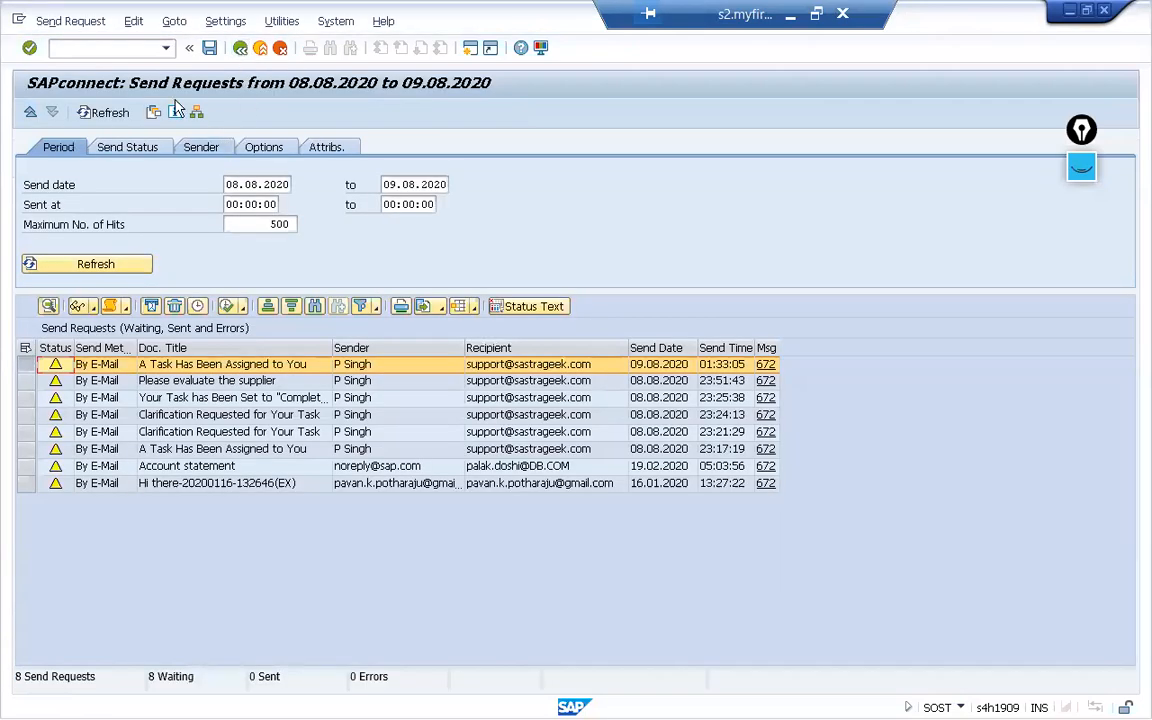
pyautogui.click(102, 113)
pyautogui.click(102, 113)
# Back in the browser, review the processor's message, send the task back without a reply message and return to the Process Tasks list
pyautogui.hotkey('alt', 'Tab')
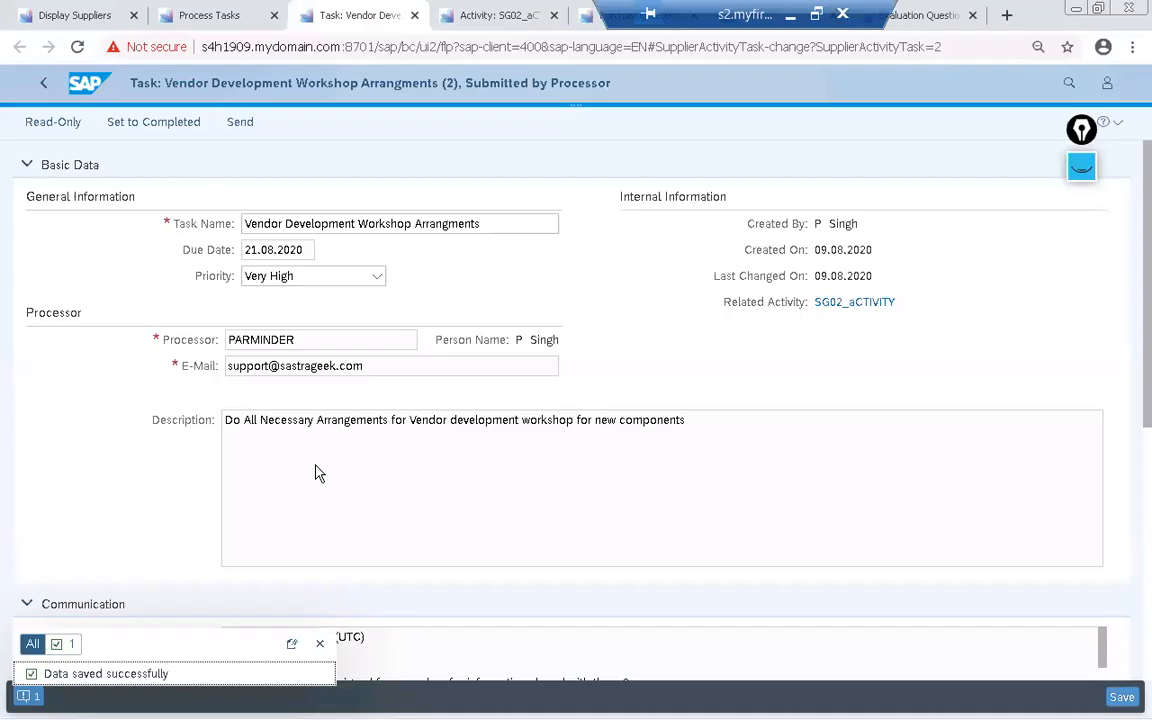
pyautogui.scroll(-3, 360, 470)
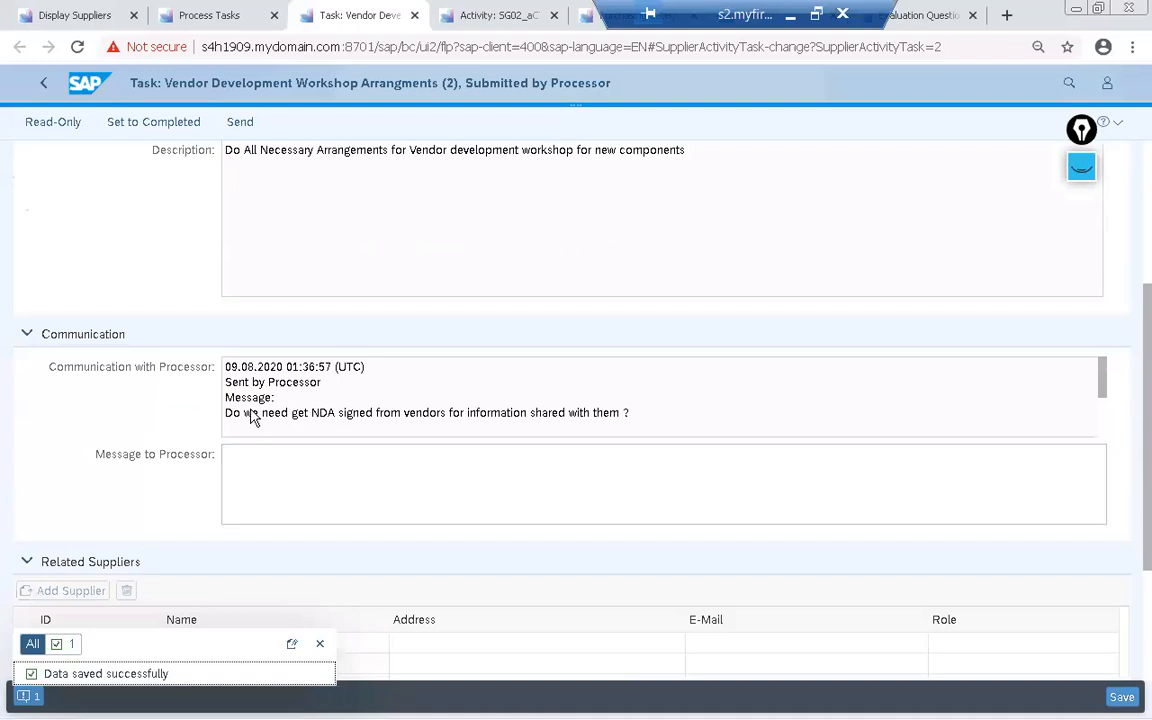
pyautogui.click(330, 477)
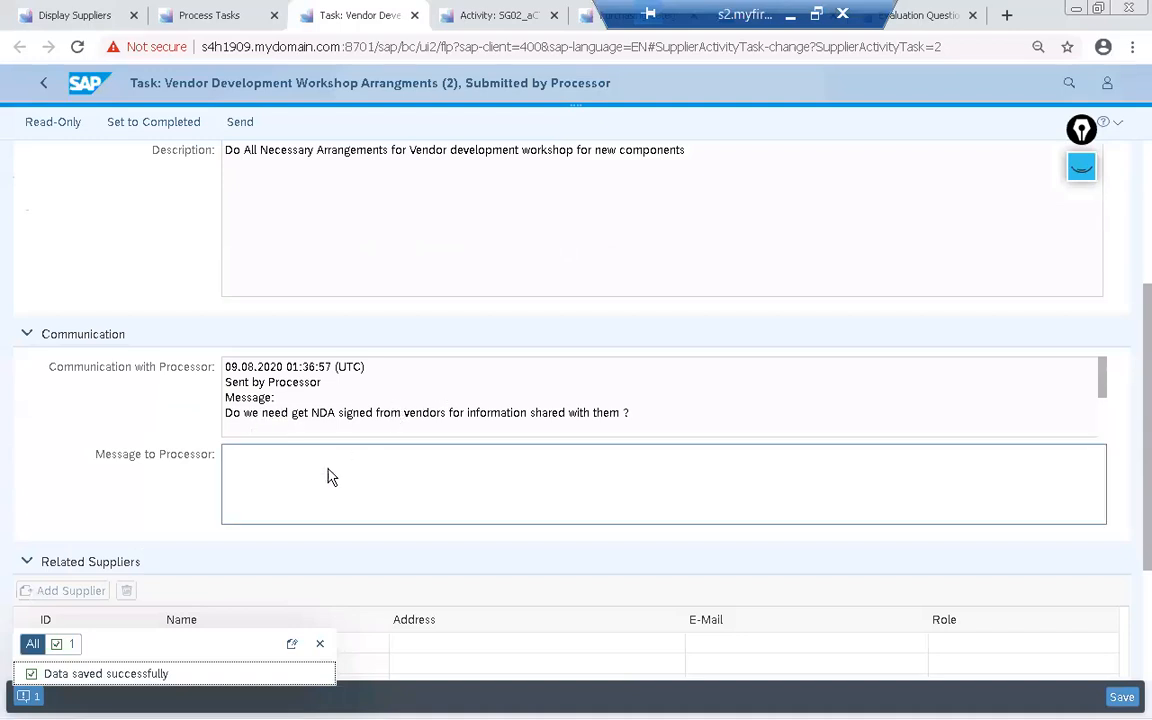
pyautogui.scroll(3, 330, 477)
pyautogui.click(241, 122)
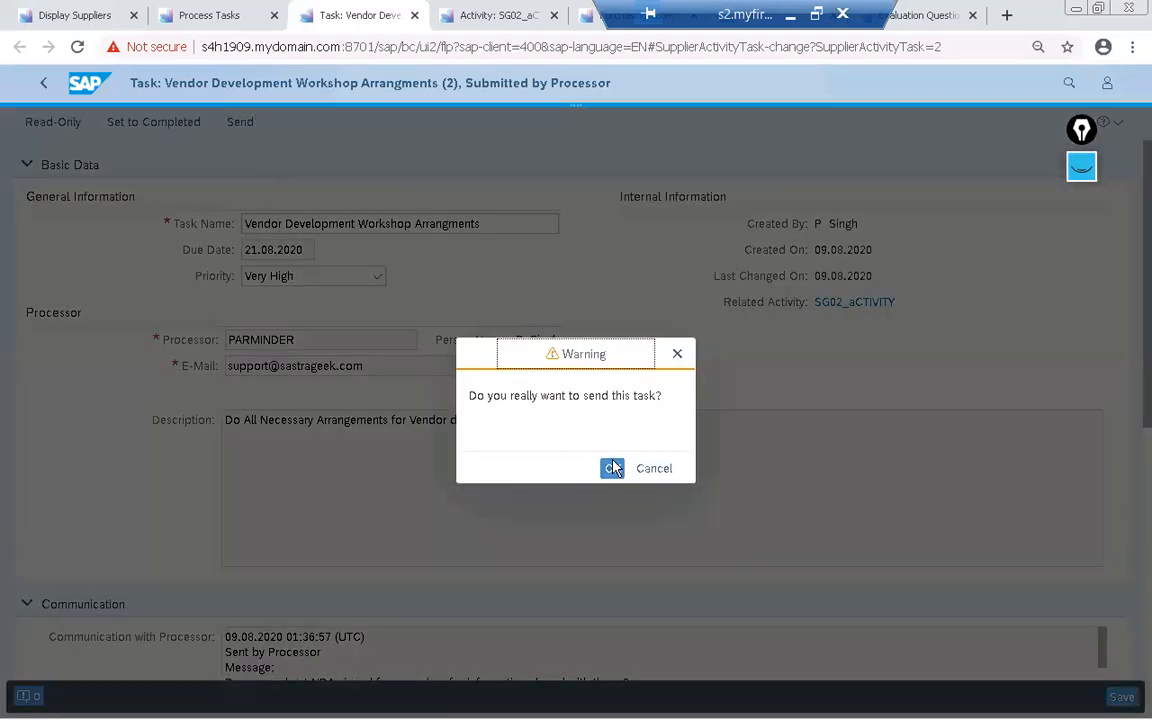
pyautogui.click(612, 469)
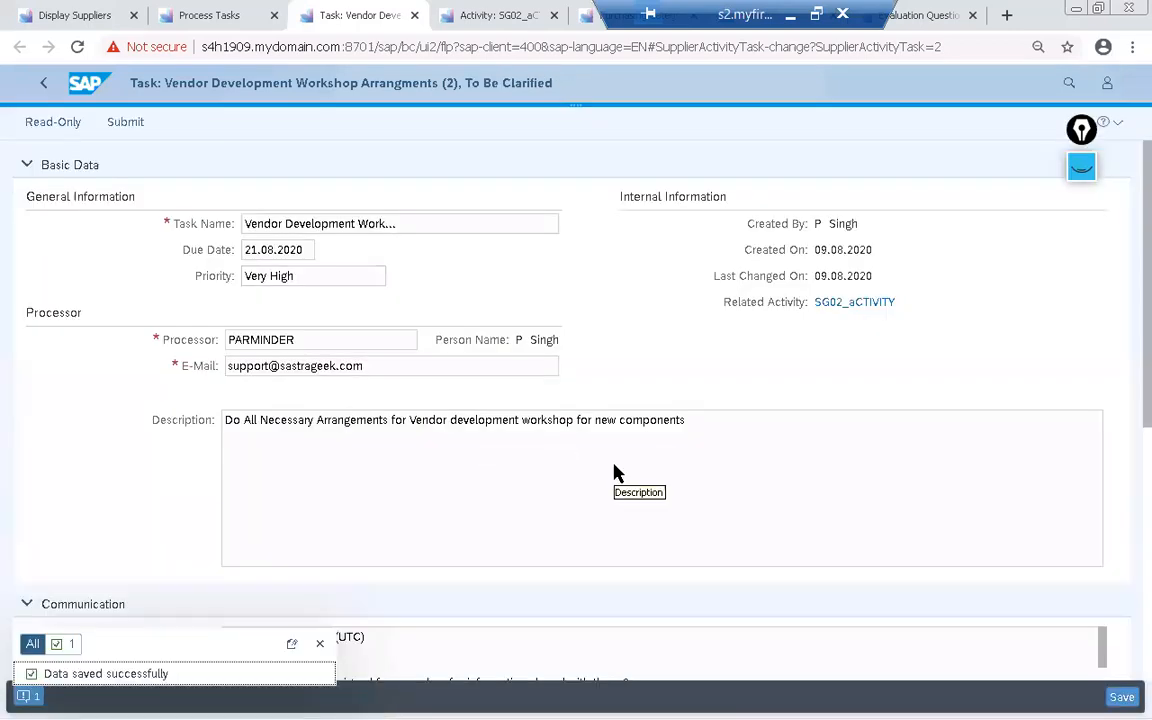
pyautogui.click(210, 19)
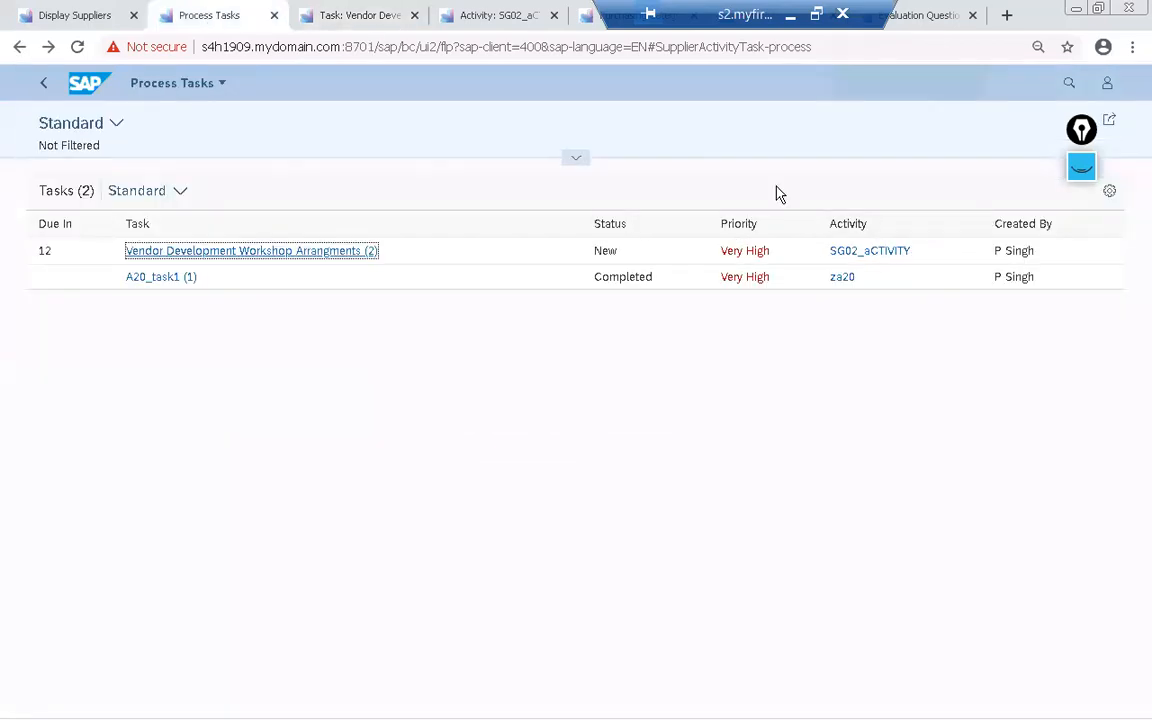
# Reload the unfiltered Process Tasks list, and switch to SAP GUI to refresh the list of send requests
pyautogui.click(580, 162)
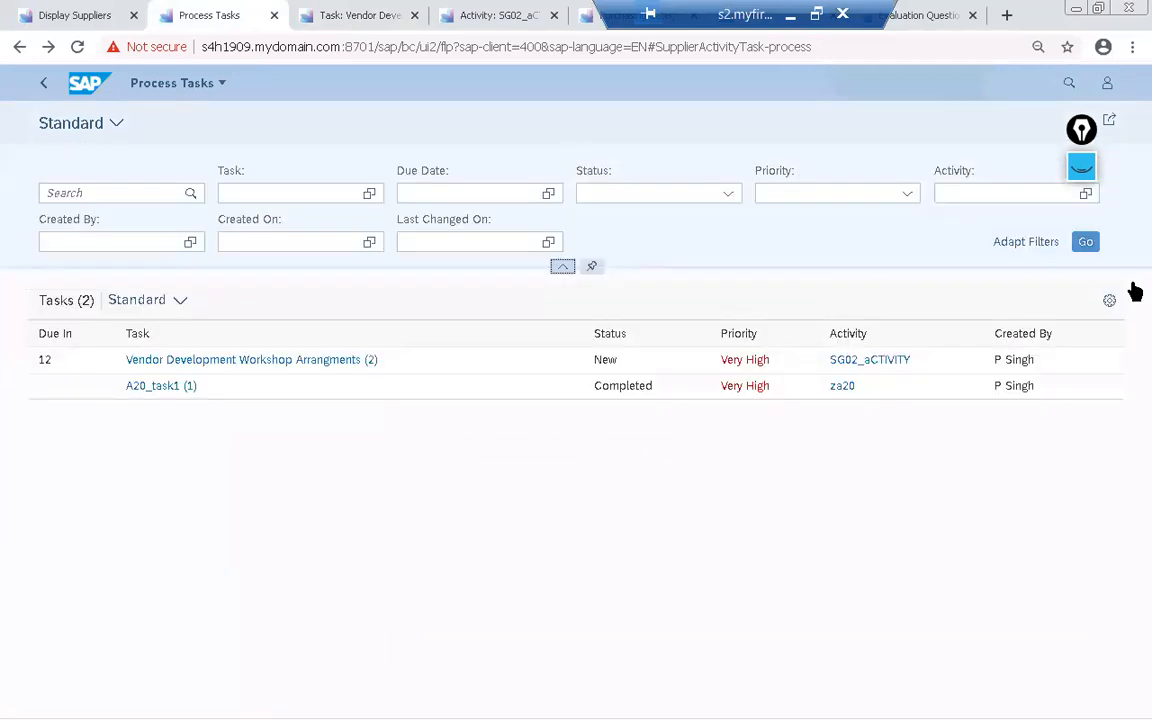
pyautogui.click(1095, 244)
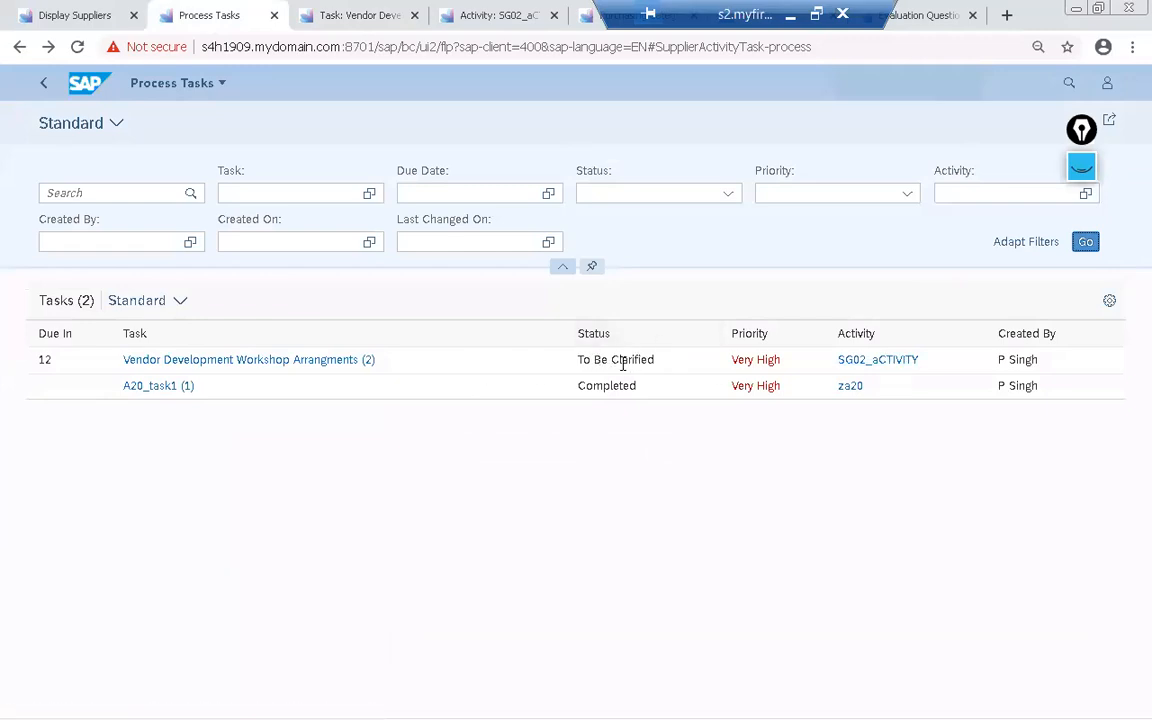
pyautogui.hotkey('alt', 'Tab')
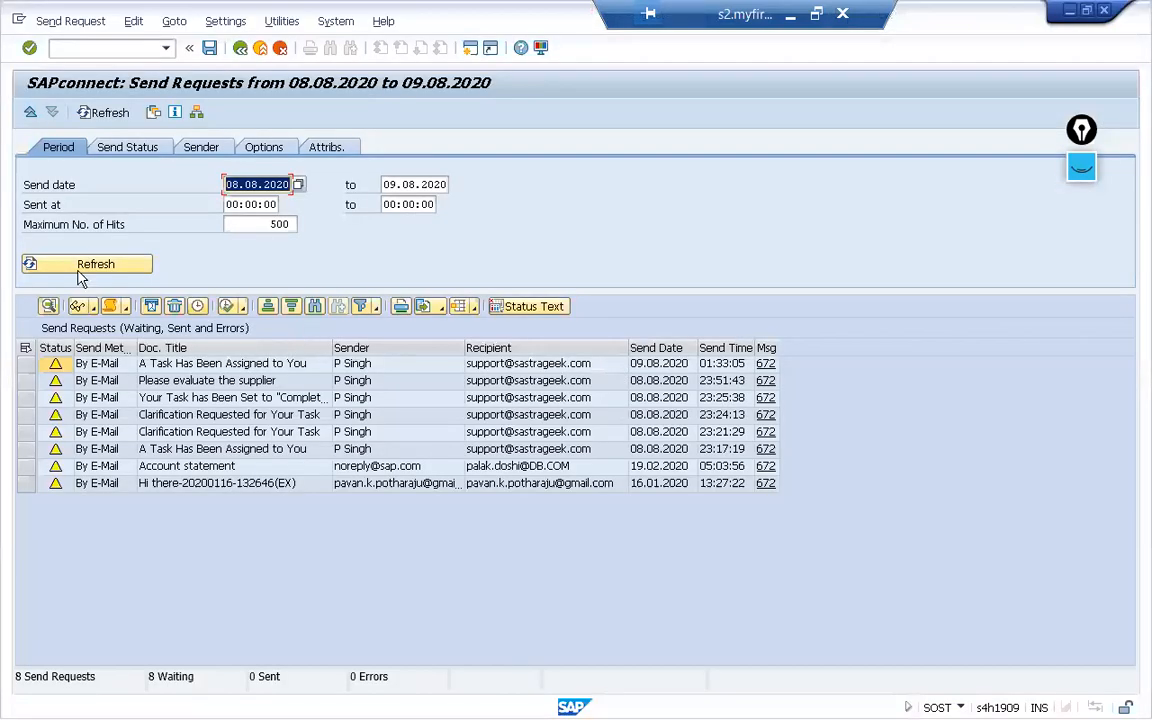
pyautogui.click(92, 113)
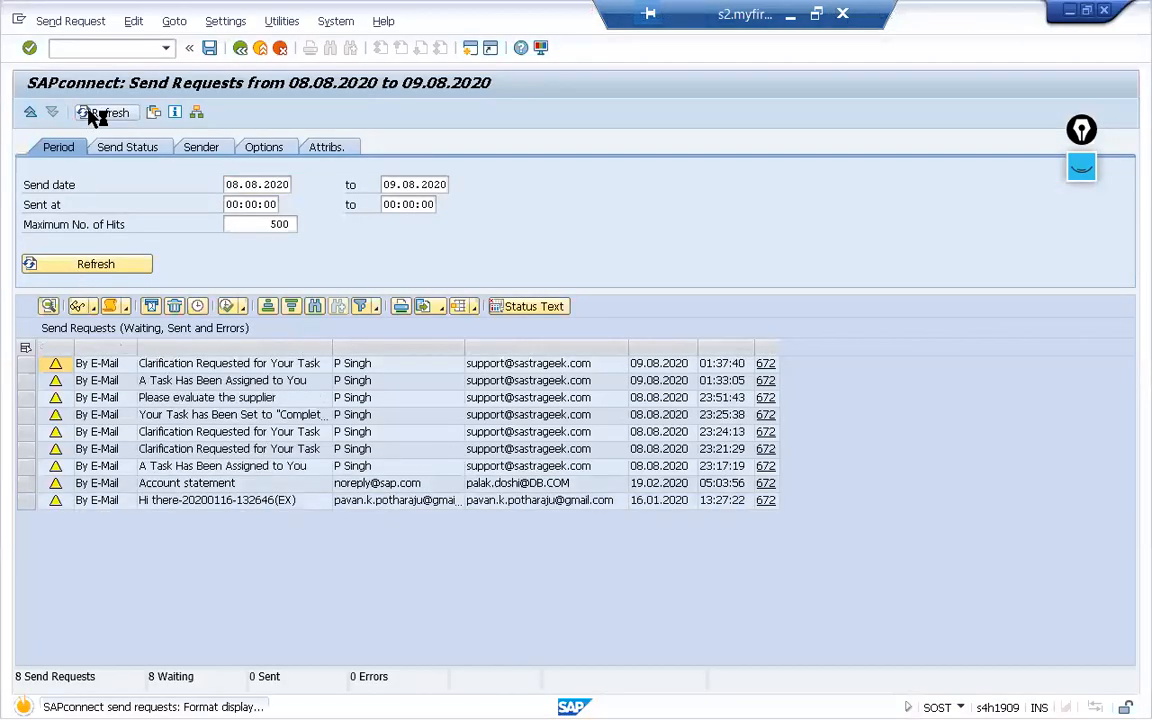
# Display the newest "Clarification Requested for Your Task" document and return to the list of send requests
pyautogui.click(165, 368)
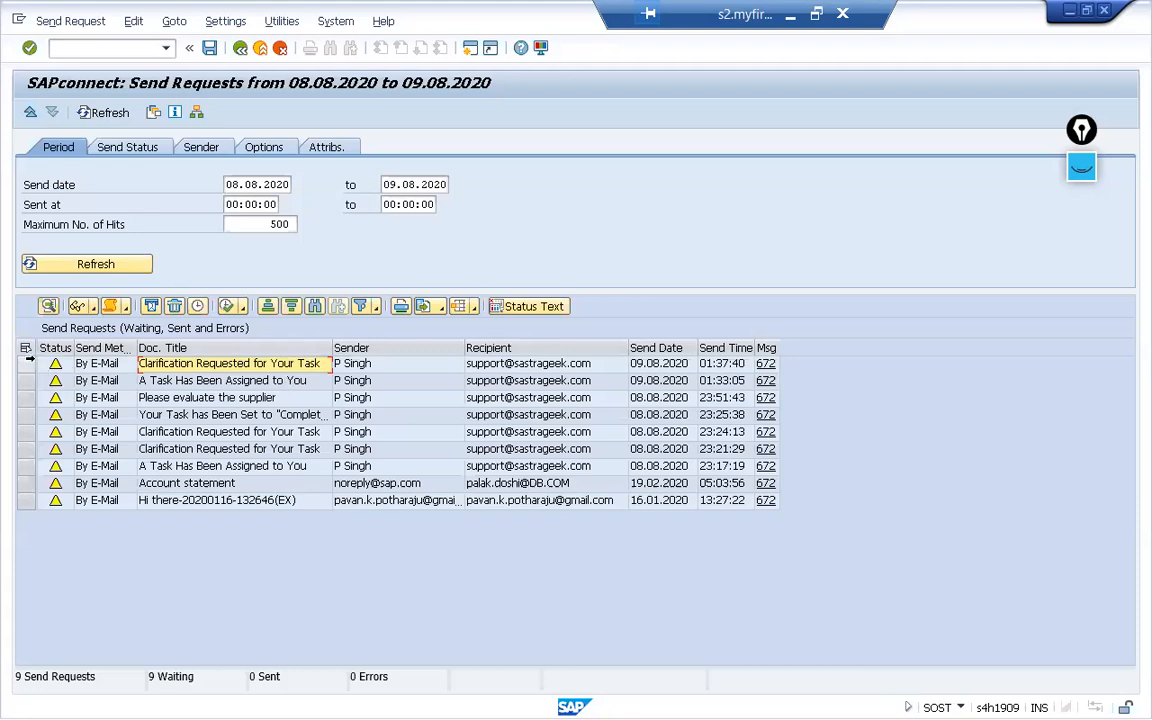
pyautogui.click(27, 363)
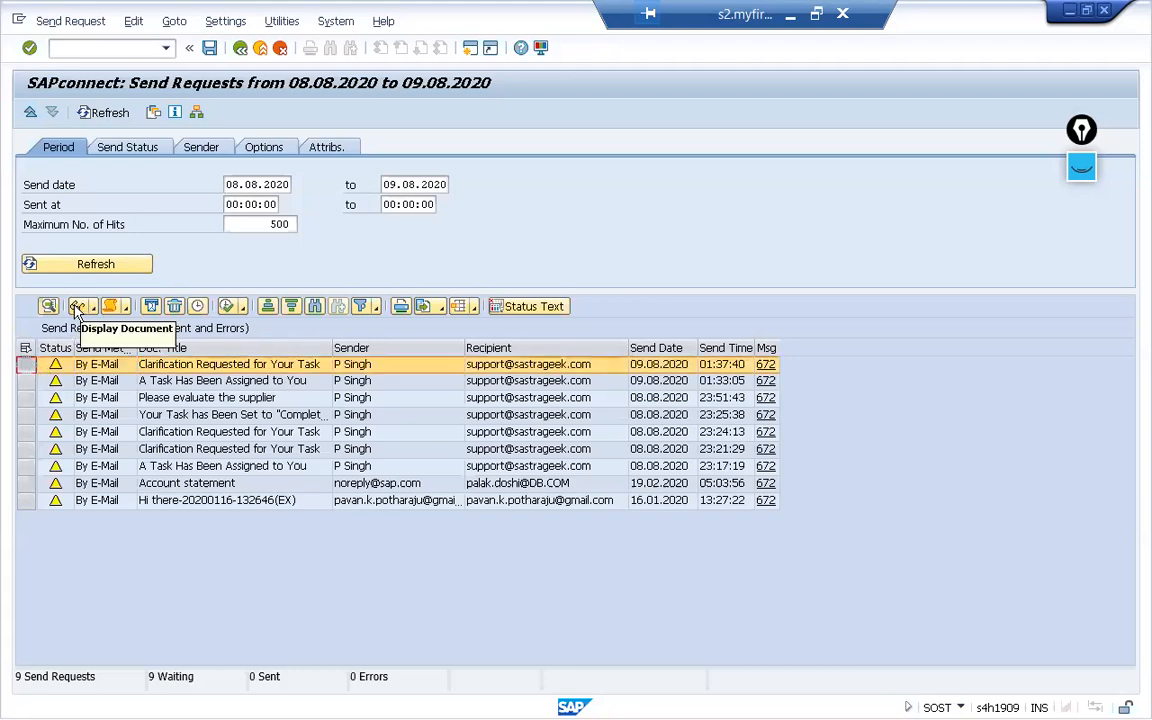
pyautogui.click(78, 308)
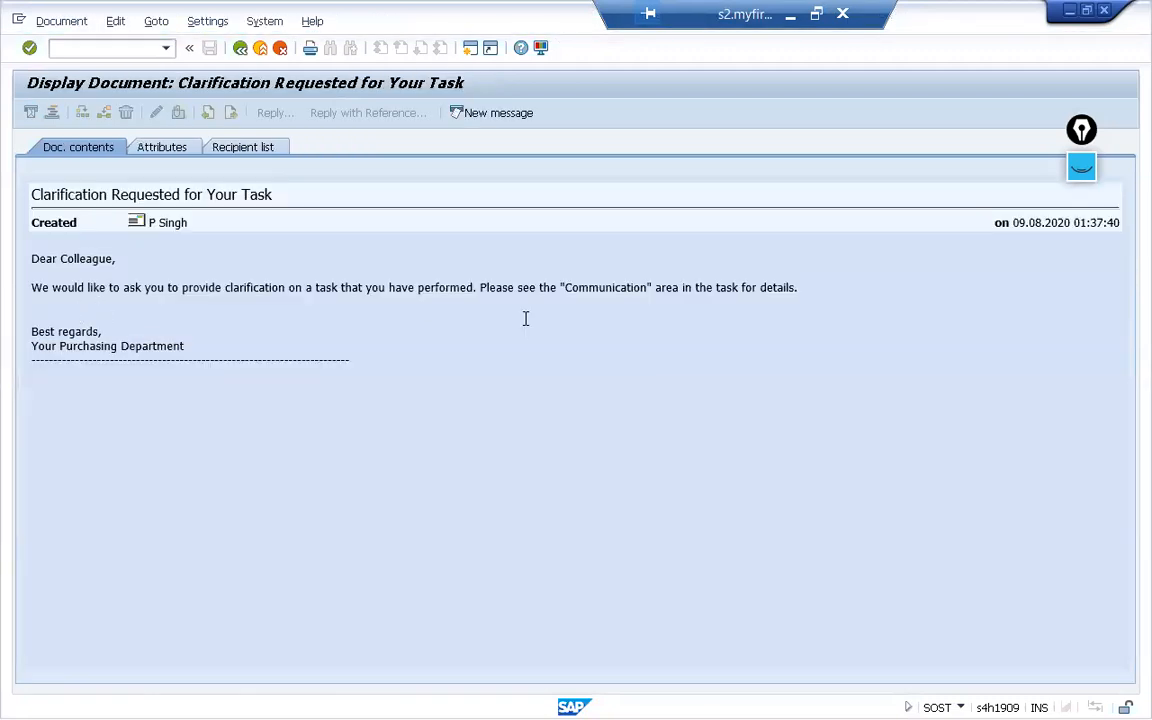
pyautogui.click(240, 49)
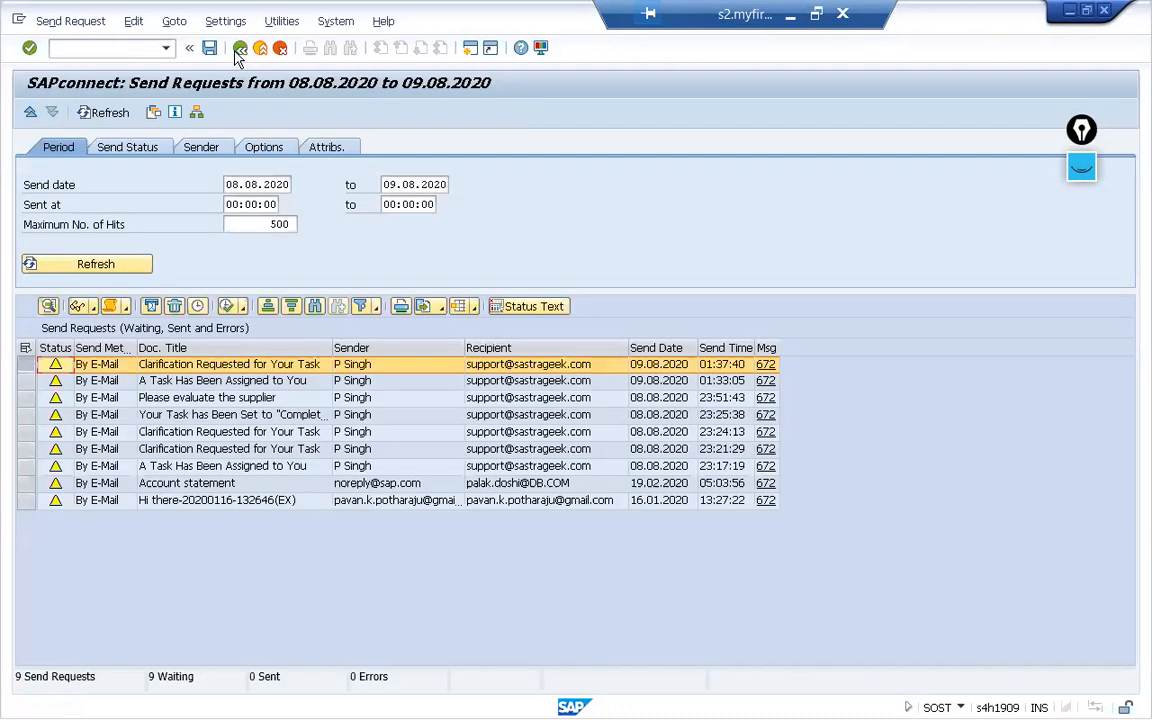
# Back in the browser, exit the task copy holding the lock, close the workshop task's tabs and return to the Process Tasks list
pyautogui.hotkey('alt', 'Tab')
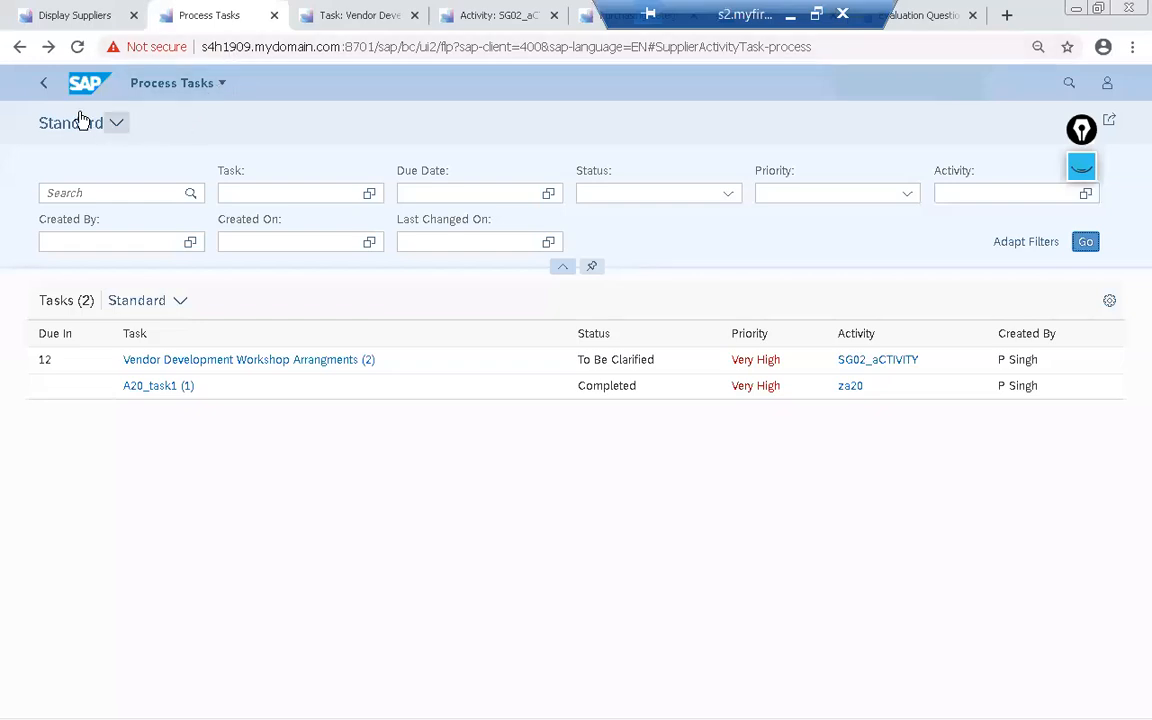
pyautogui.click(322, 369)
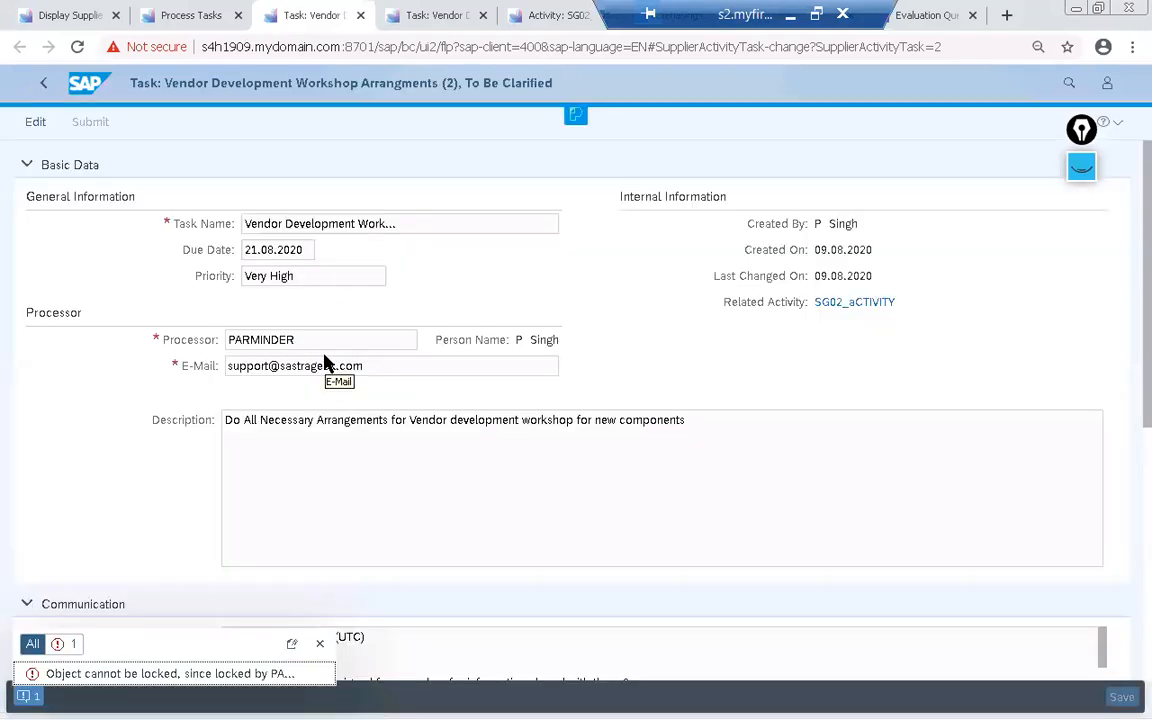
pyautogui.click(359, 16)
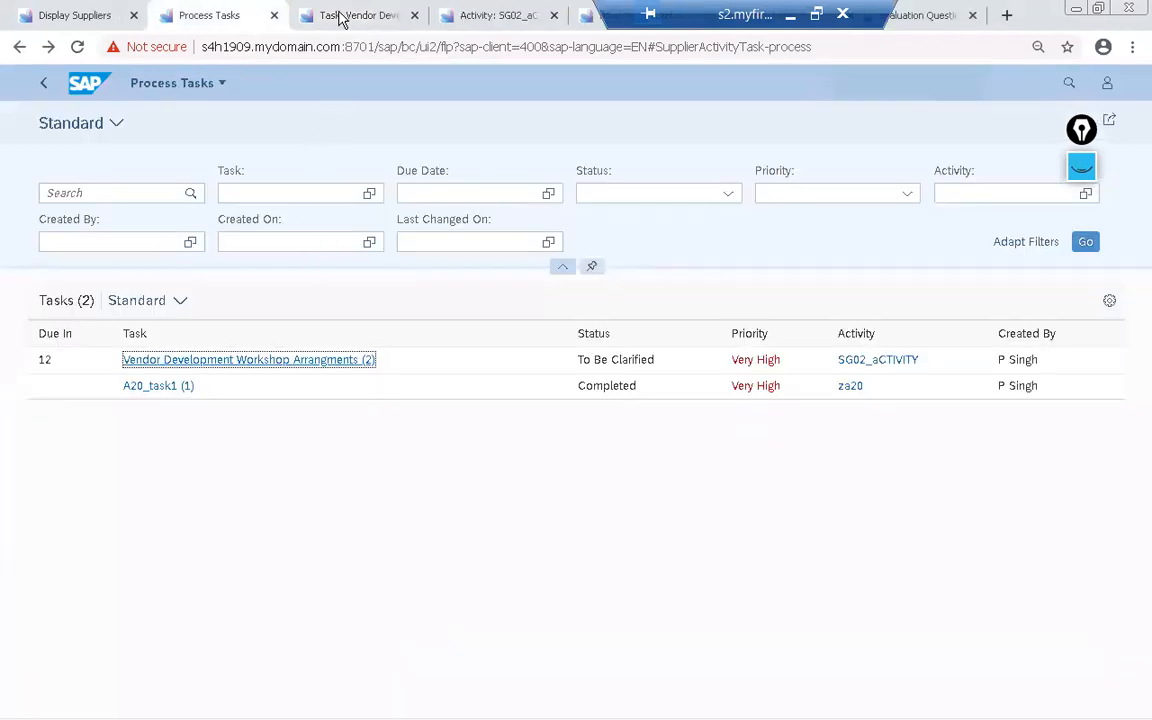
pyautogui.click(342, 13)
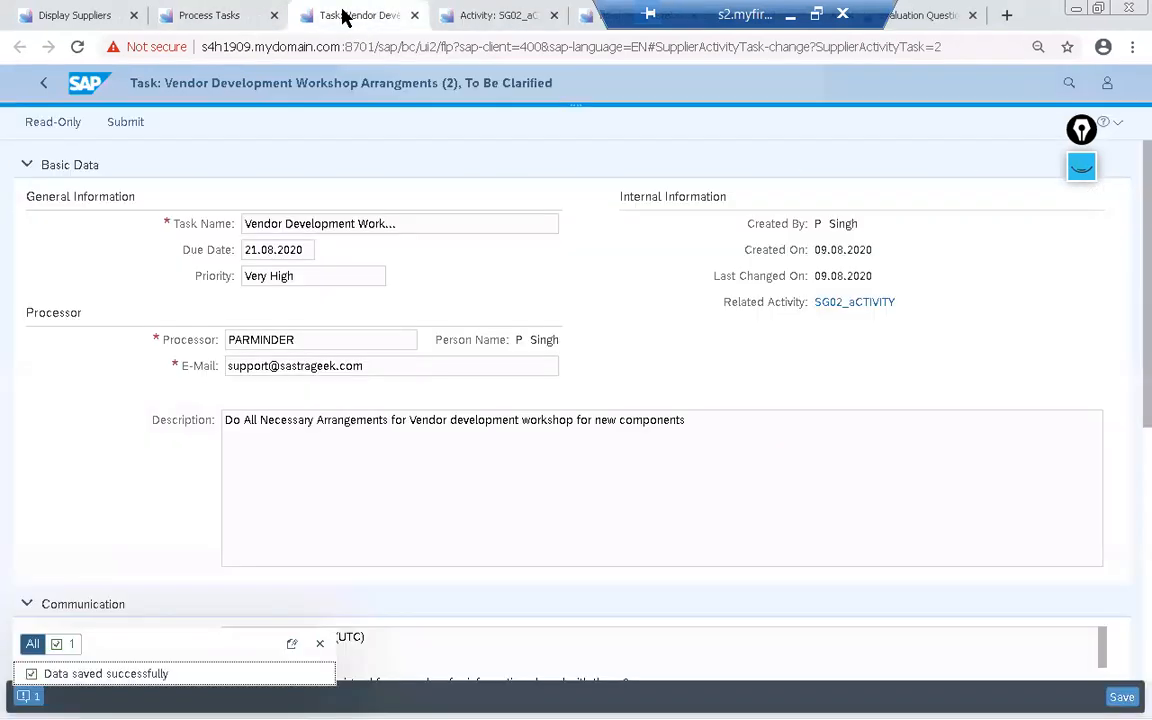
pyautogui.click(42, 86)
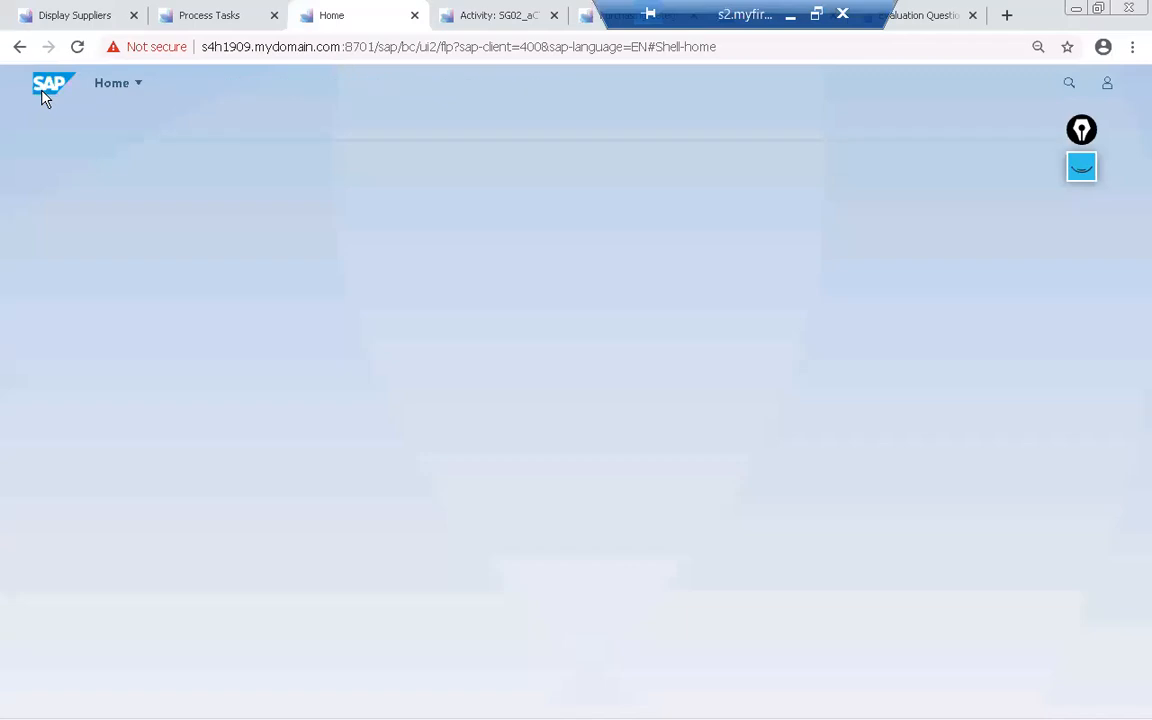
pyautogui.click(415, 15)
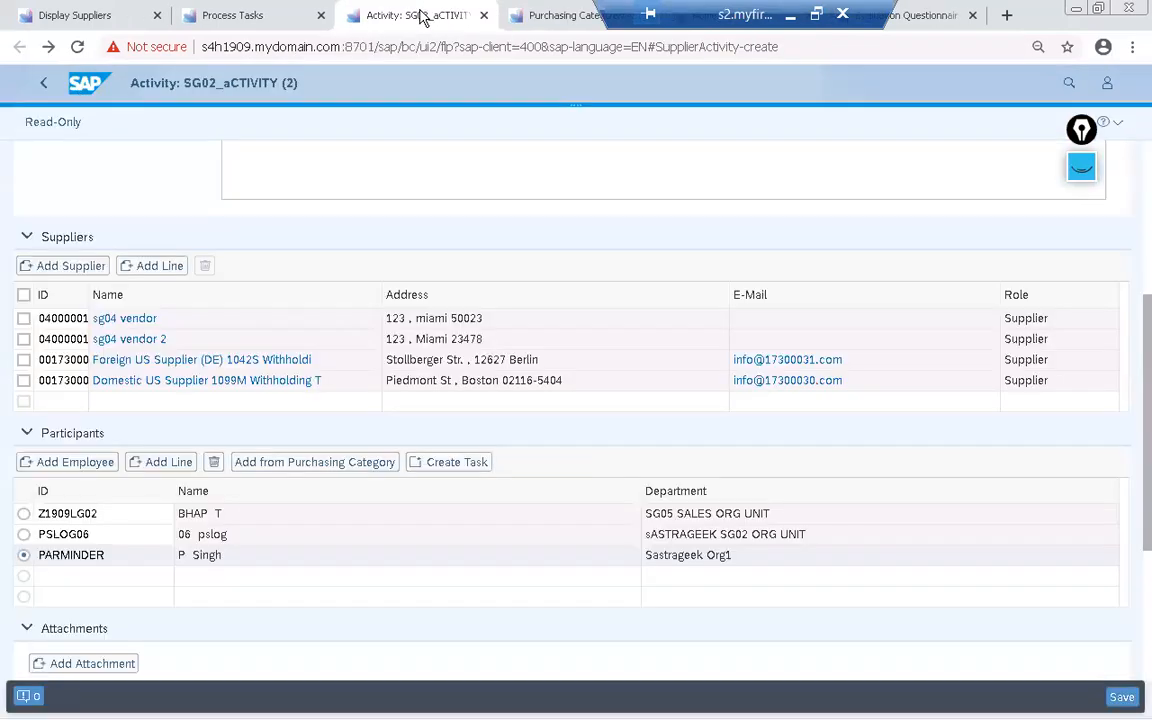
pyautogui.click(259, 18)
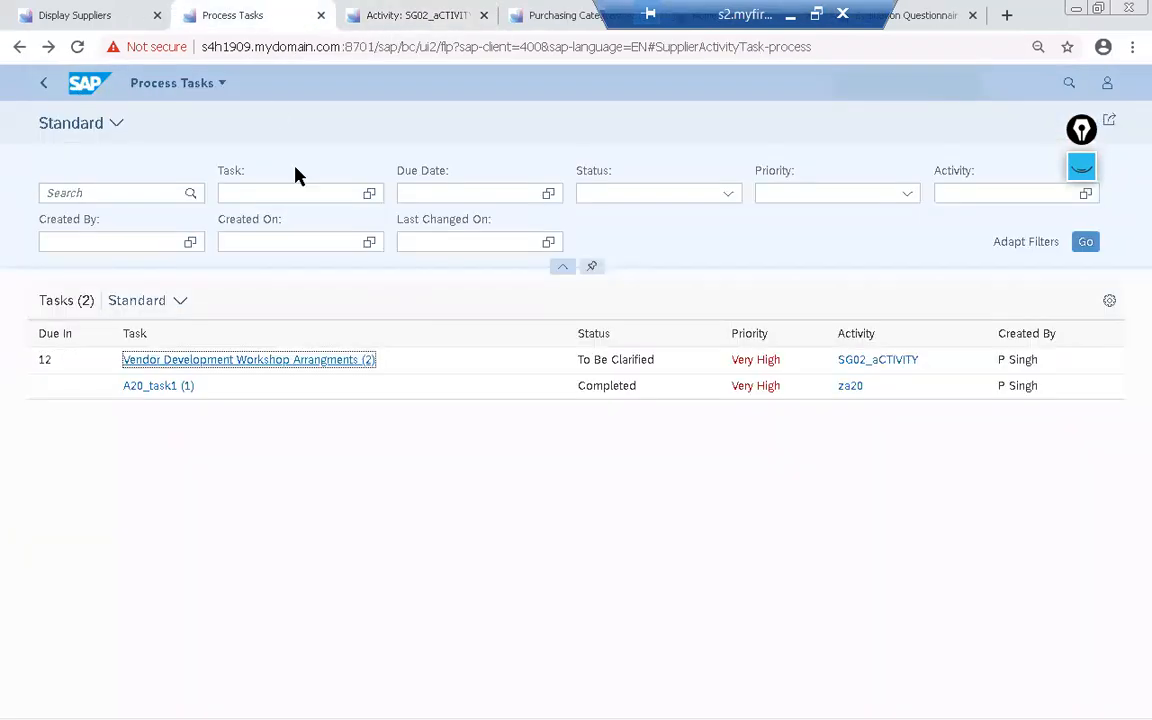
# Open the Vendor Development Workshop Arrangments task and review its basic data and communication with the purchaser
pyautogui.click(262, 363)
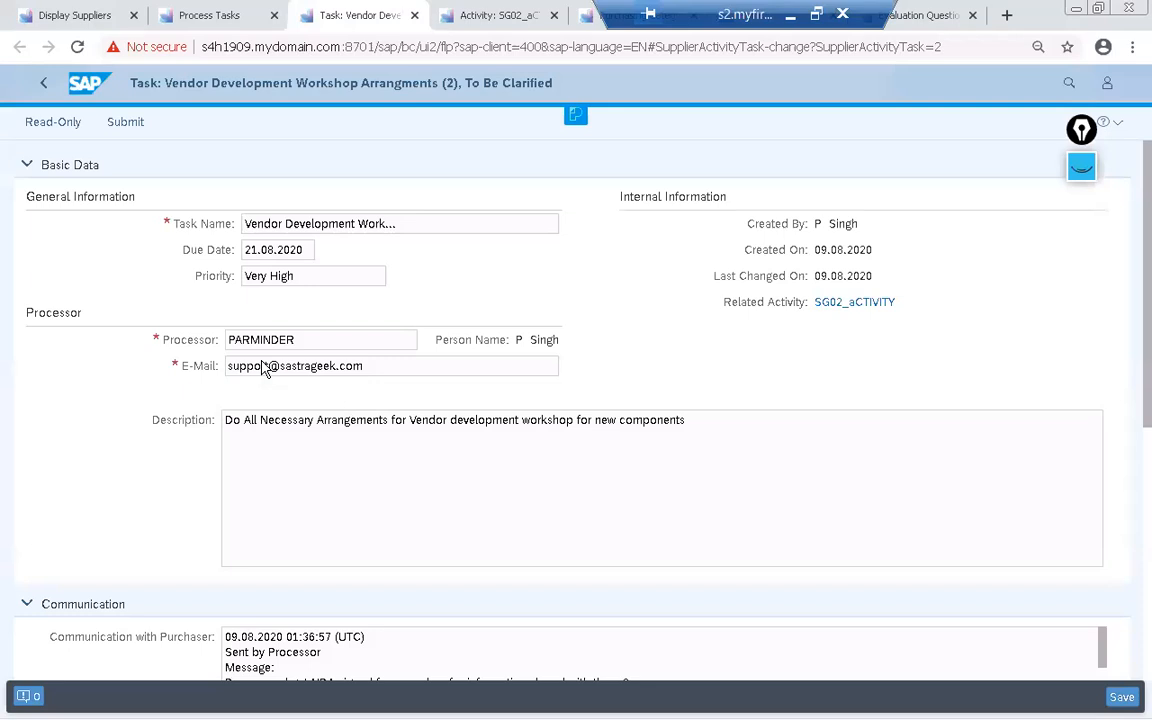
pyautogui.scroll(-3, 265, 368)
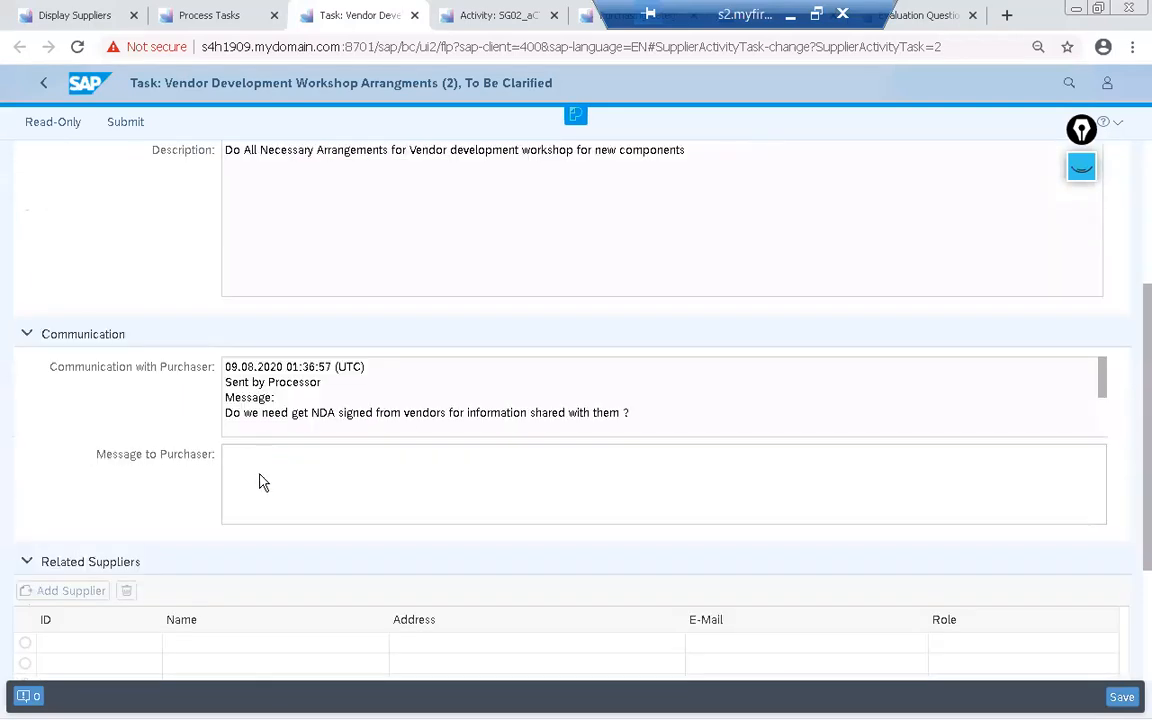
pyautogui.click(276, 461)
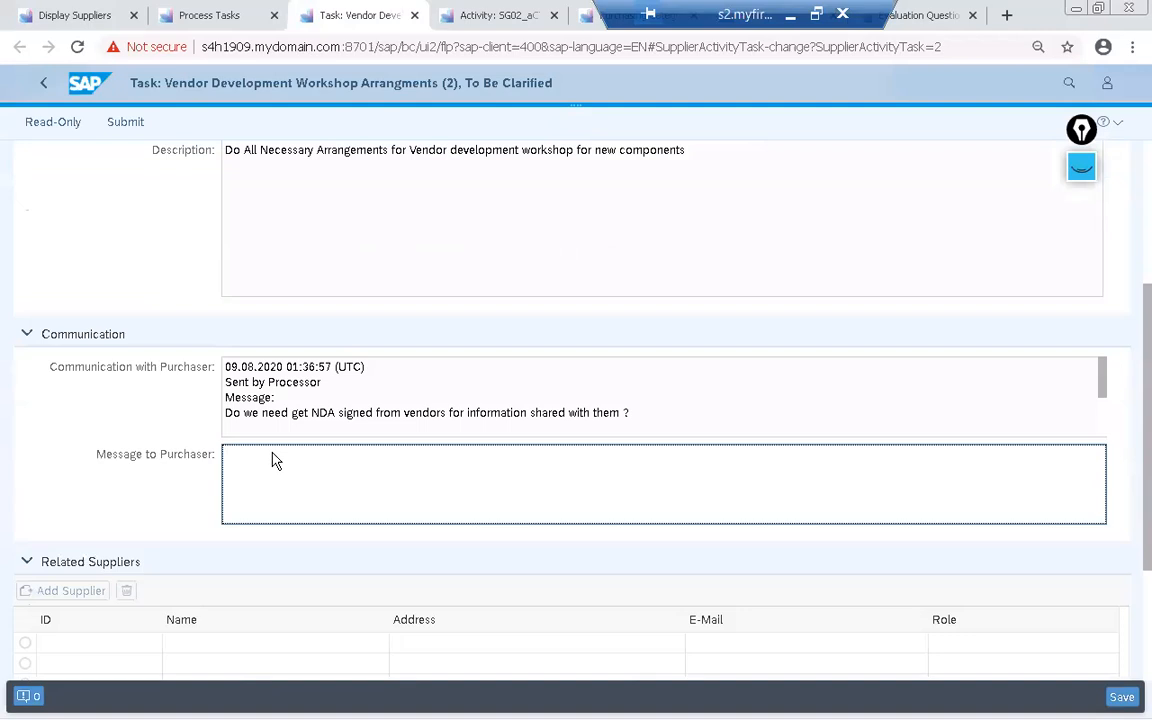
pyautogui.scroll(1, 276, 461)
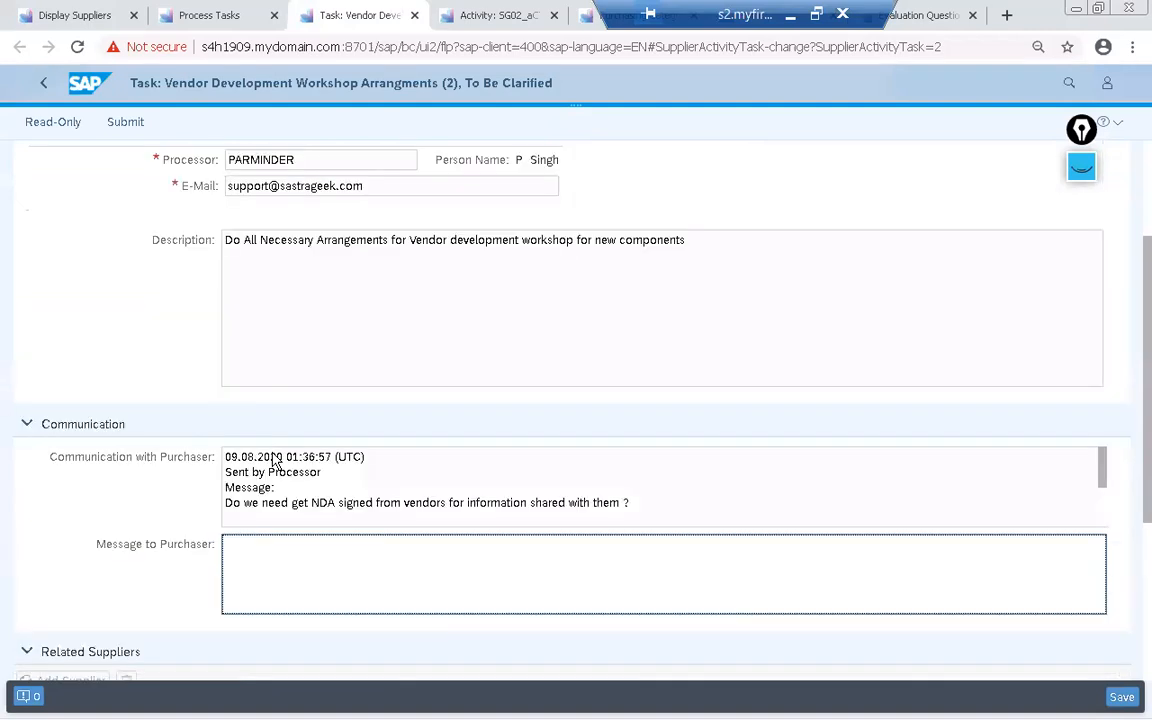
pyautogui.scroll(2, 276, 461)
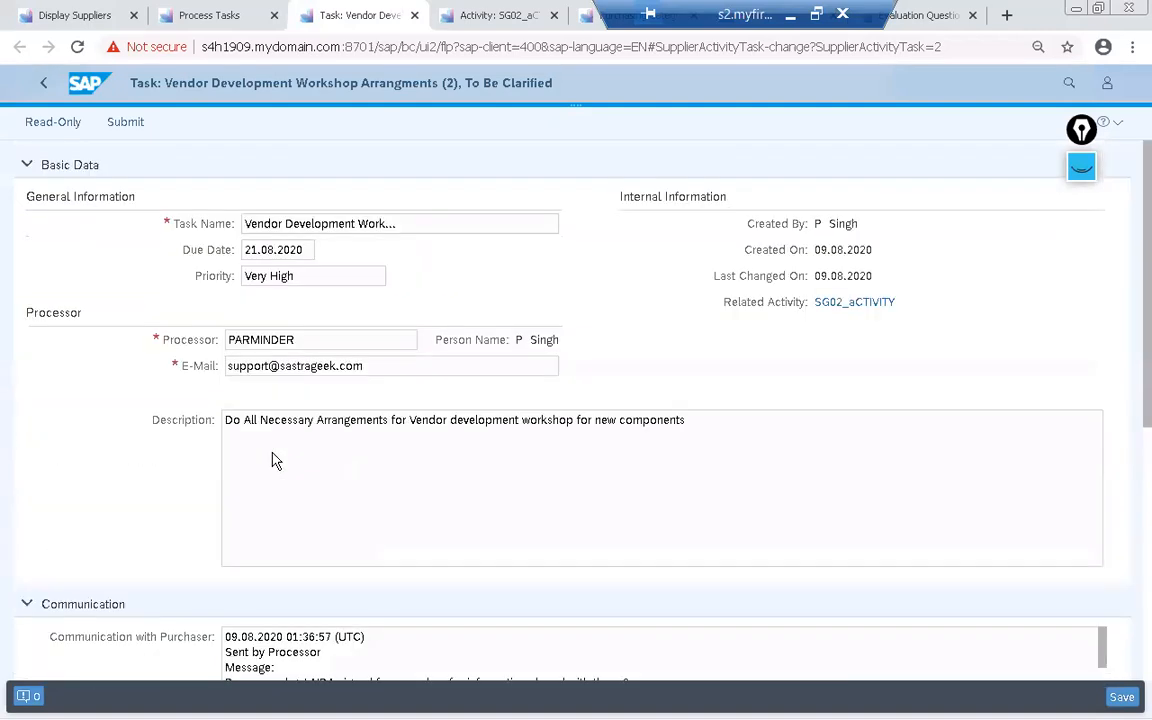
pyautogui.scroll(-2, 276, 461)
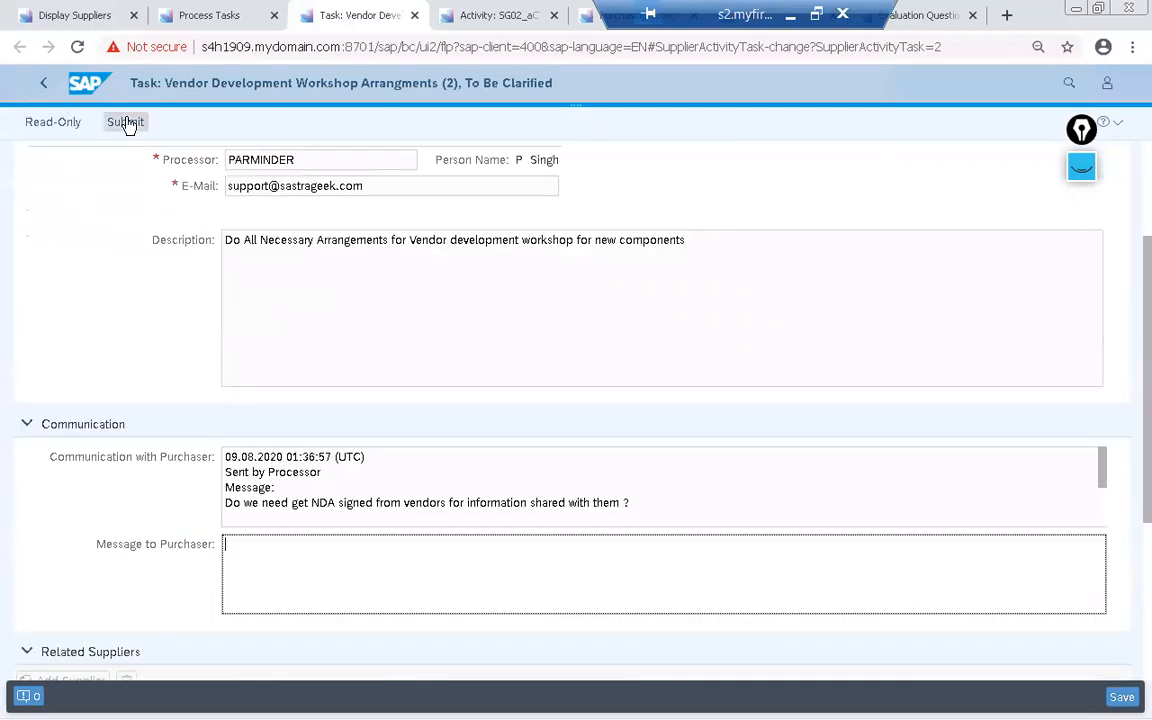
# Reload the workshop arrangement task and enter the message to the purchaser "Please get NDA signed"
pyautogui.click(42, 86)
pyautogui.click(77, 48)
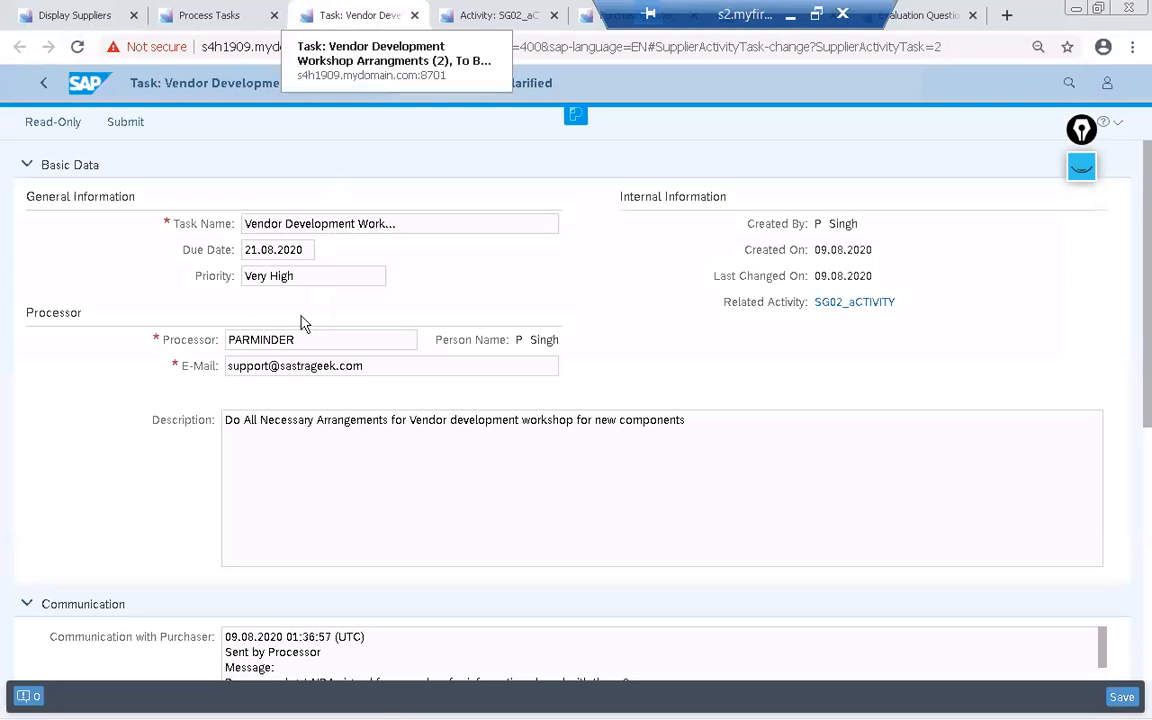
pyautogui.scroll(-5, 285, 530)
pyautogui.scroll(-1, 284, 519)
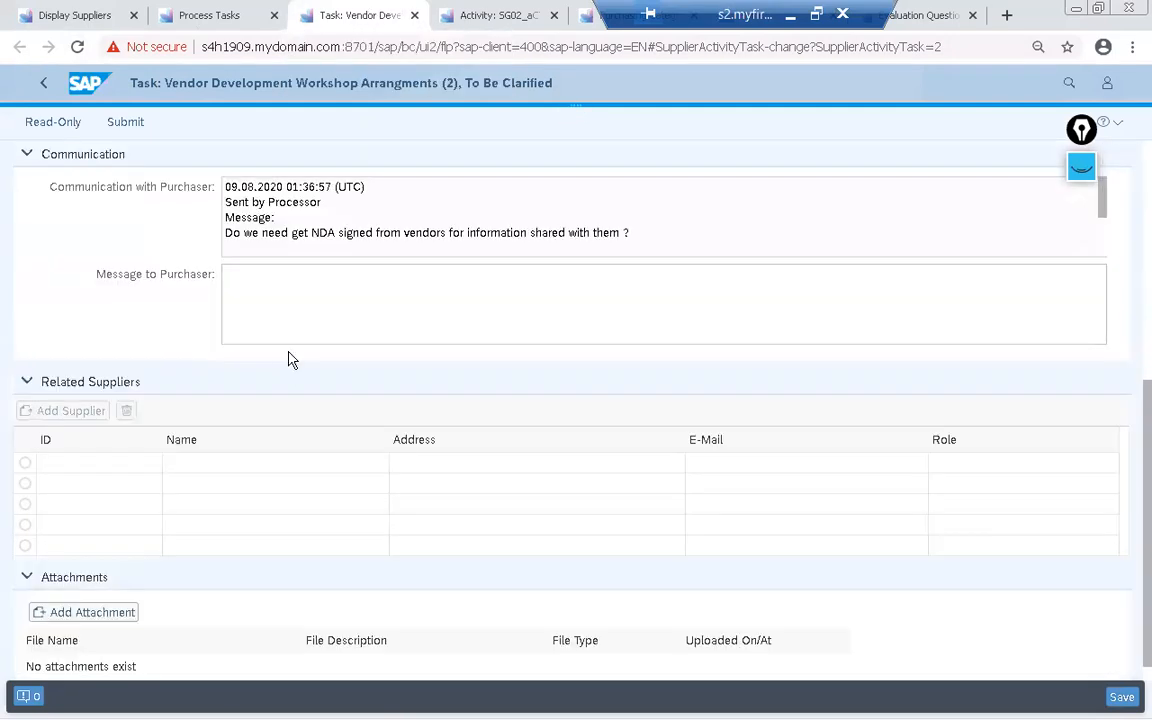
pyautogui.click(291, 288)
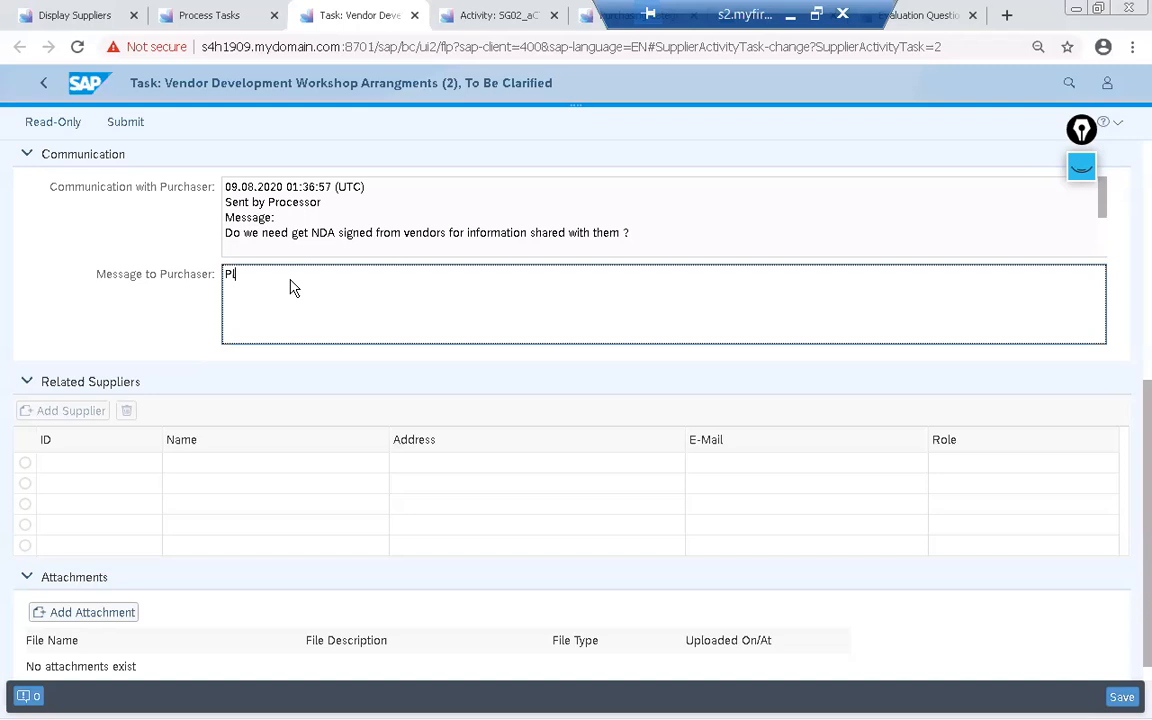
pyautogui.write('Please get NDA signed')
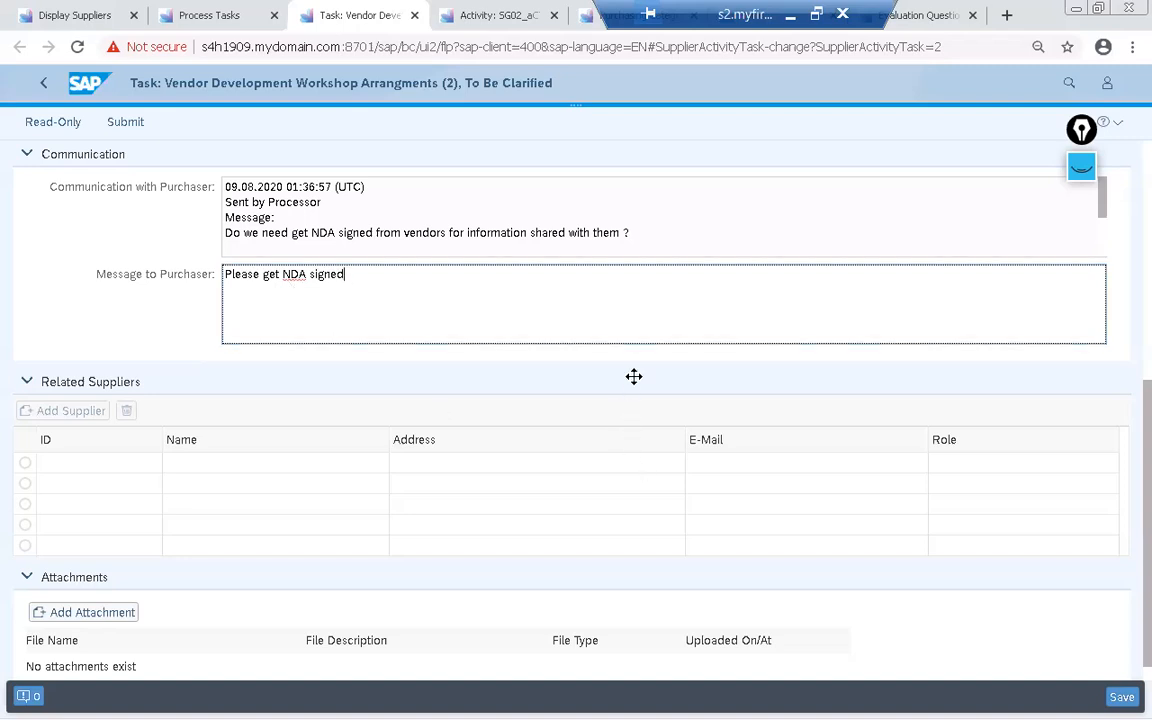
# Save the workshop arrangement task with the NDA reply and submit it to the purchaser
pyautogui.click(1121, 697)
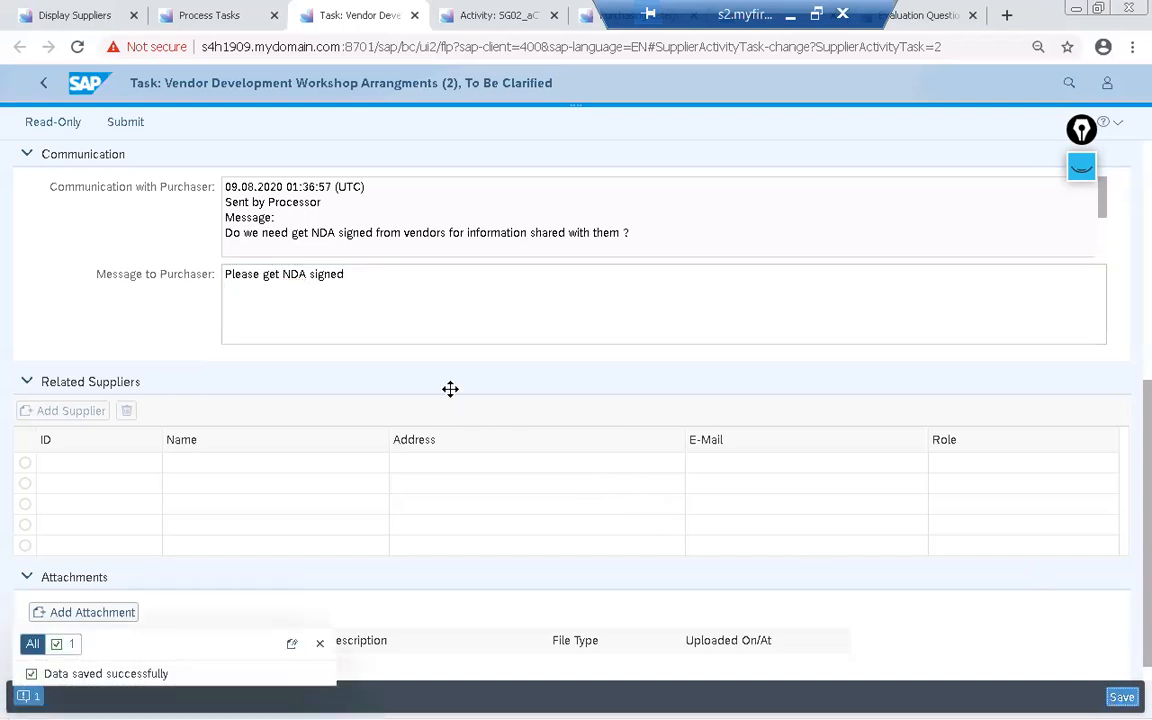
pyautogui.scroll(5, 450, 389)
pyautogui.click(136, 125)
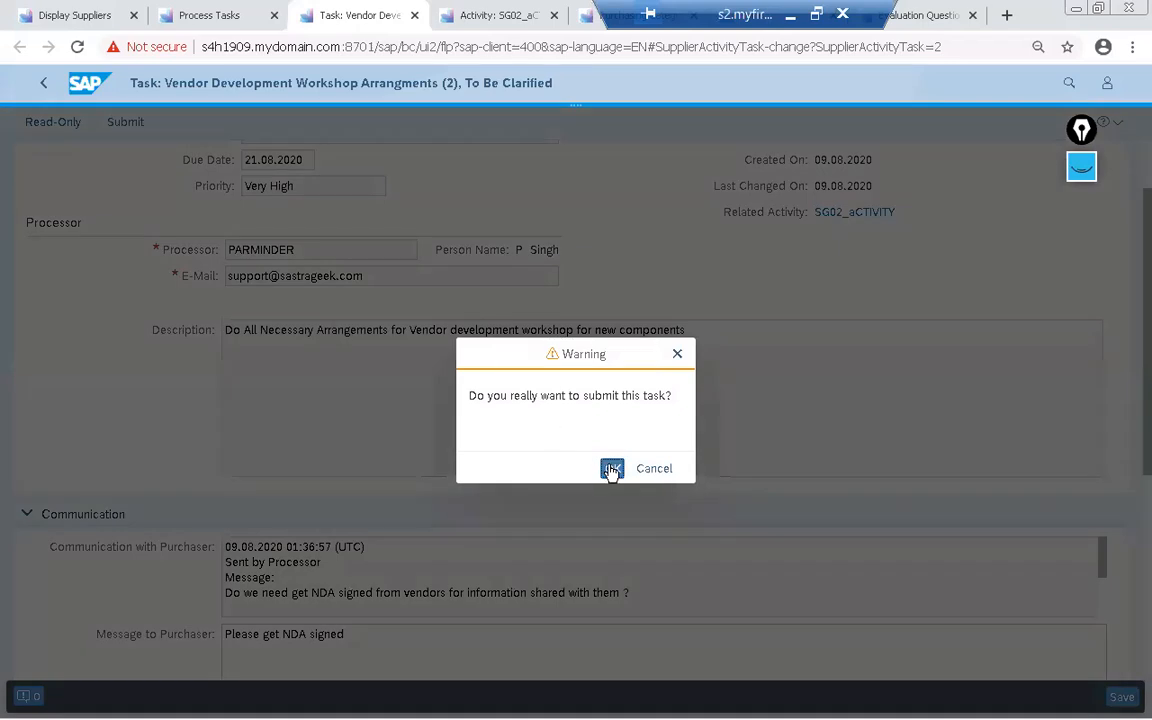
pyautogui.click(611, 469)
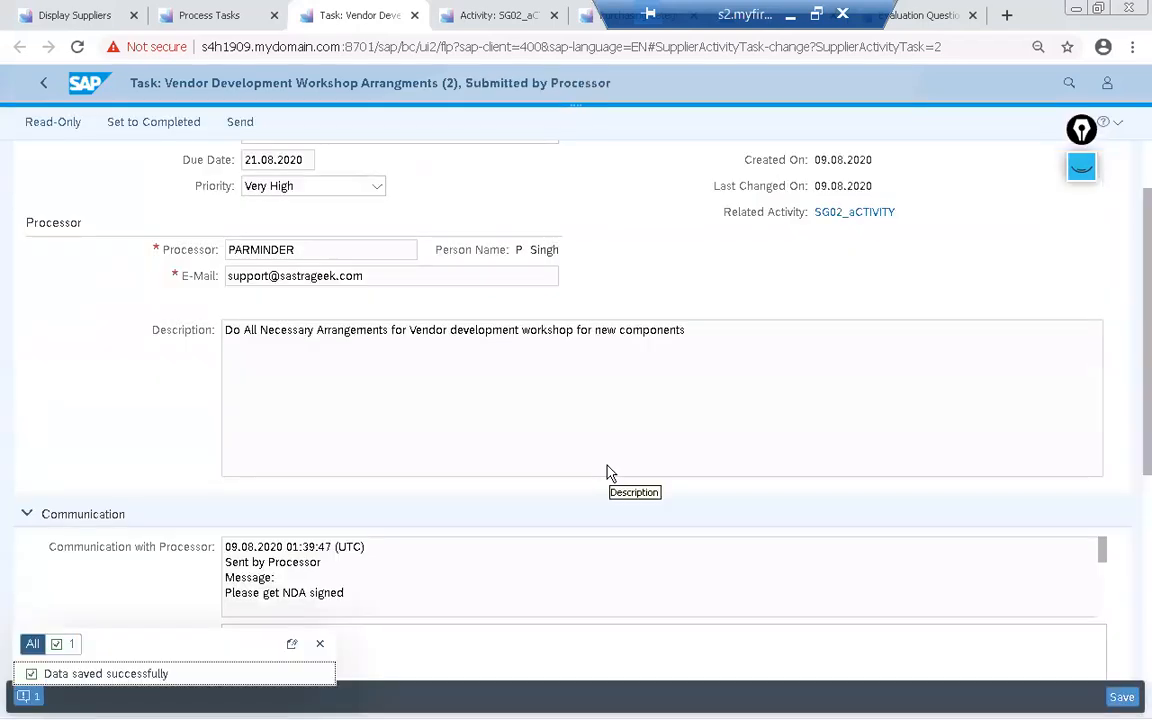
# Send the submitted task back to the processor without a message and close its page to return to the Process Tasks list
pyautogui.click(241, 124)
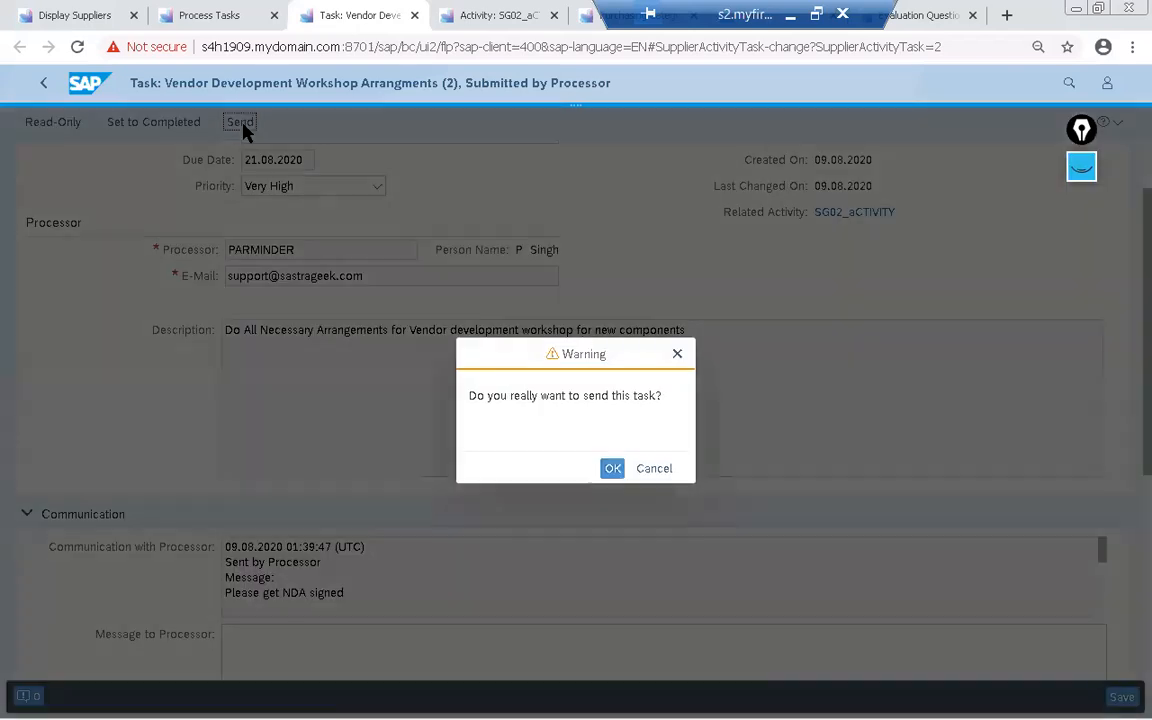
pyautogui.click(613, 470)
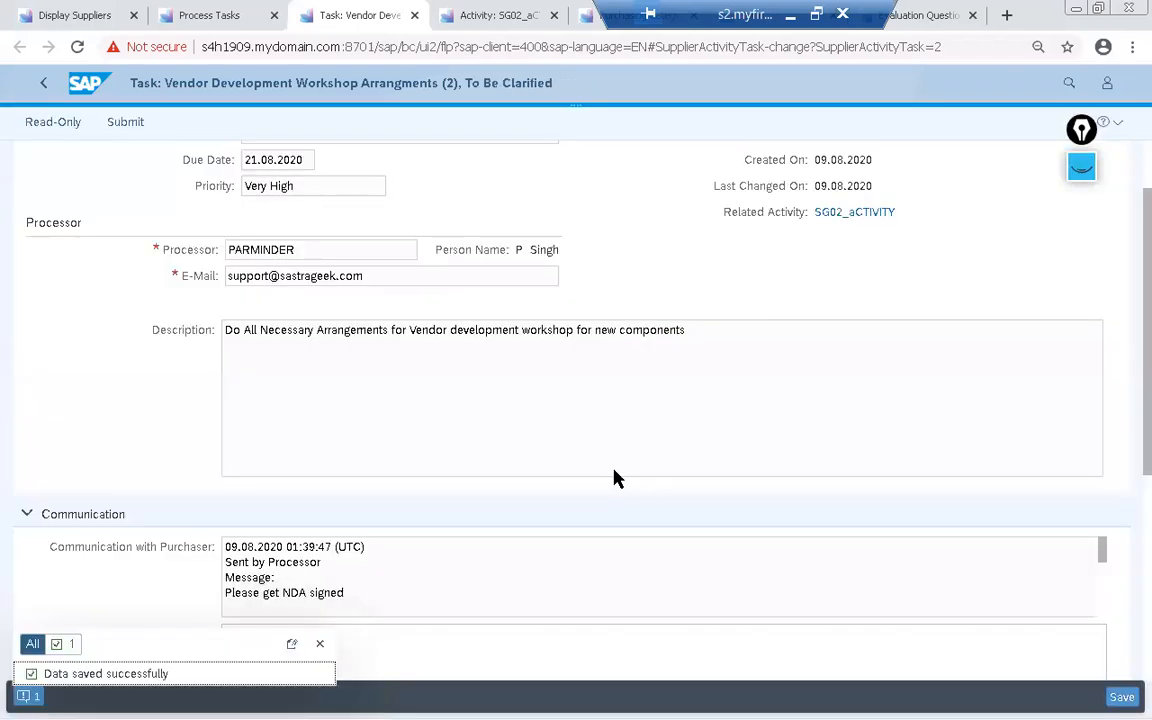
pyautogui.click(44, 82)
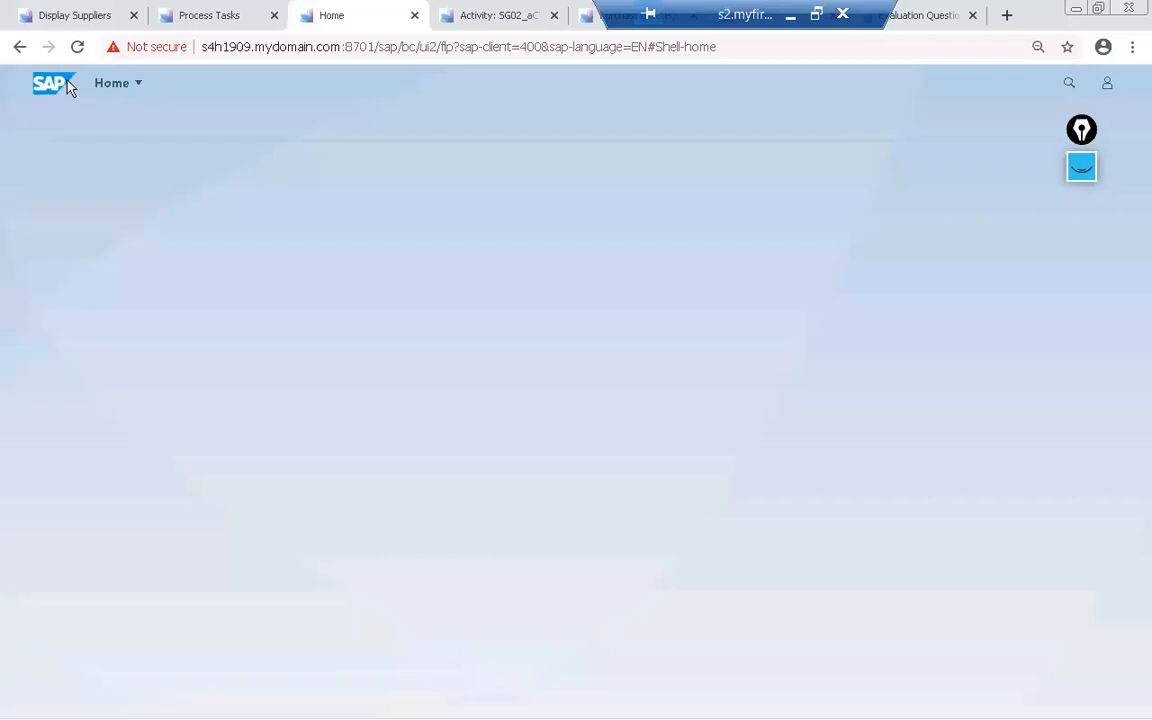
pyautogui.click(414, 15)
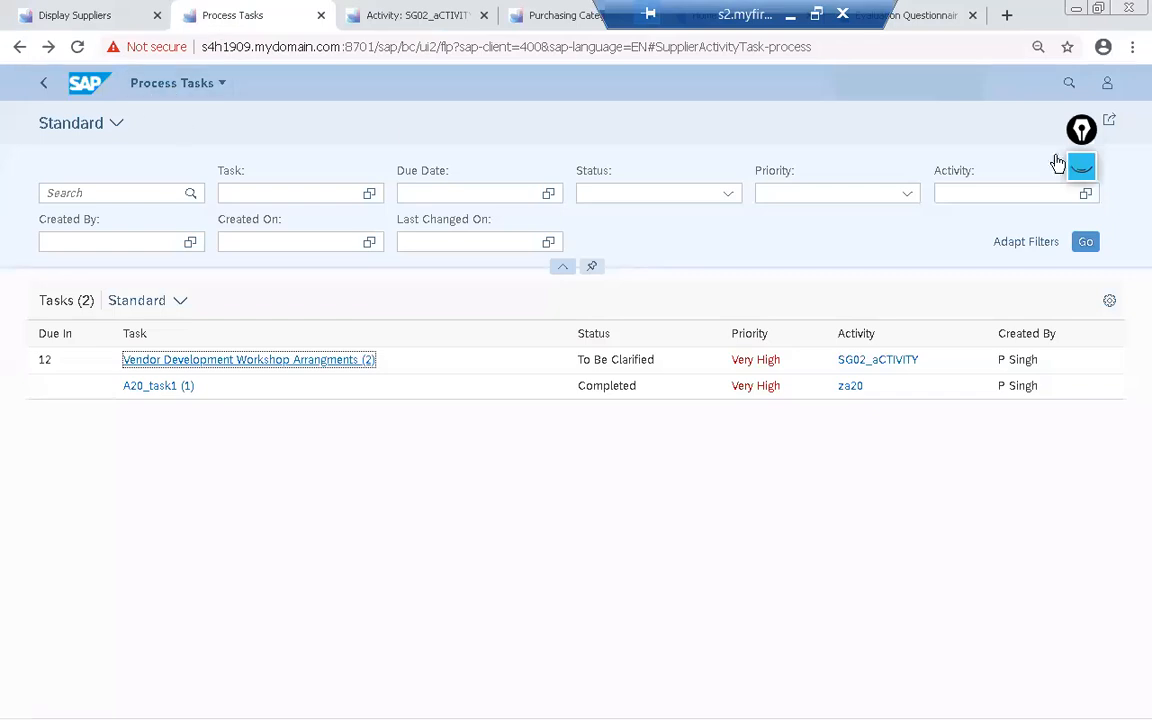
# Refresh the Process Tasks list and reopen the workshop arrangement task at its communication with the purchaser
pyautogui.click(1093, 241)
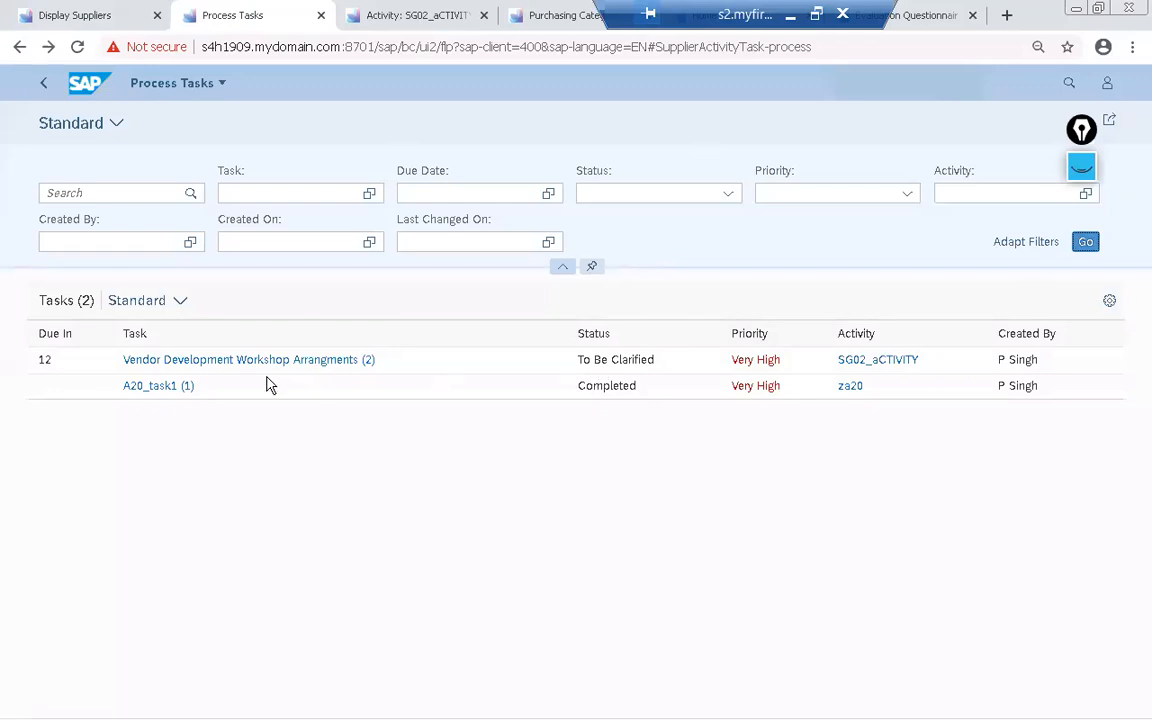
pyautogui.click(273, 362)
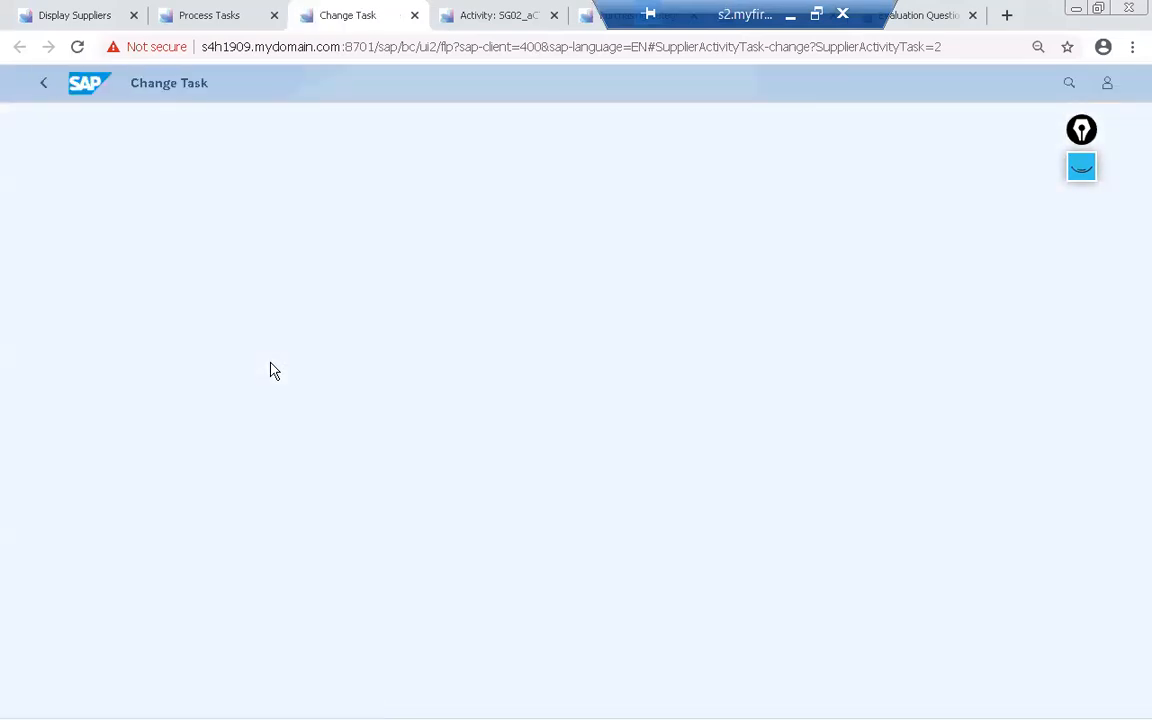
pyautogui.scroll(-3, 308, 455)
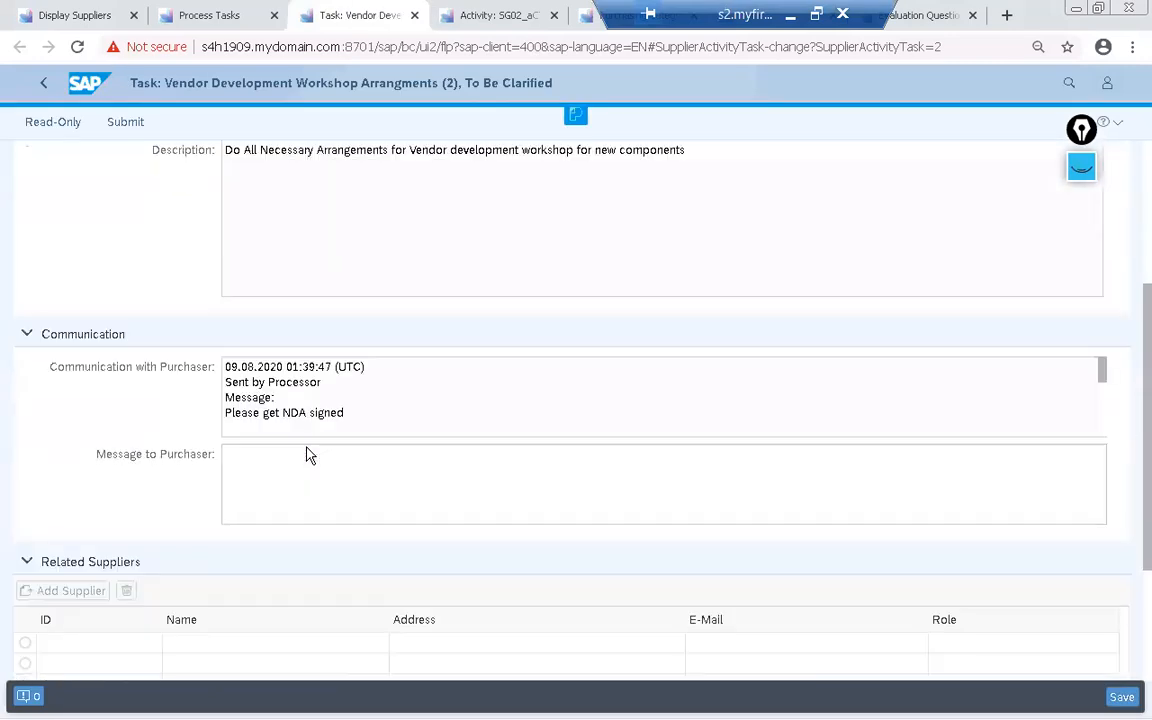
# Enter the message to the purchaser "NDA signed and task completed" on the workshop arrangement task and save it
pyautogui.scroll(-1, 308, 455)
pyautogui.click(291, 388)
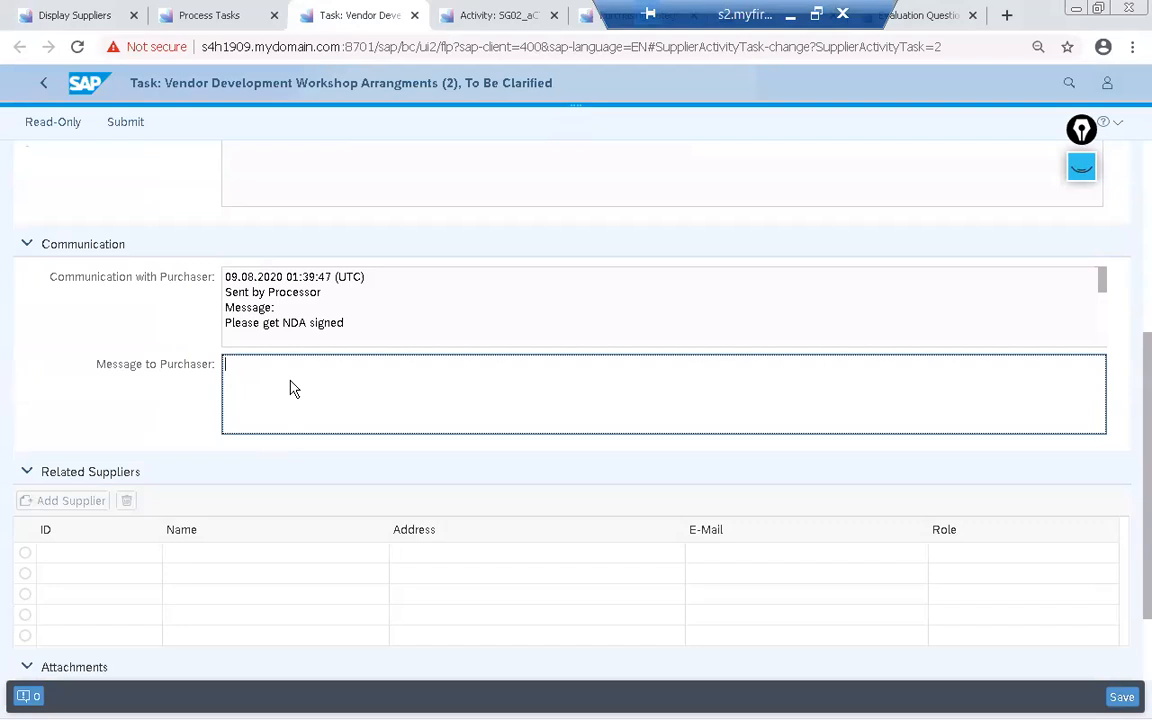
pyautogui.write('NDA signed and task completed')
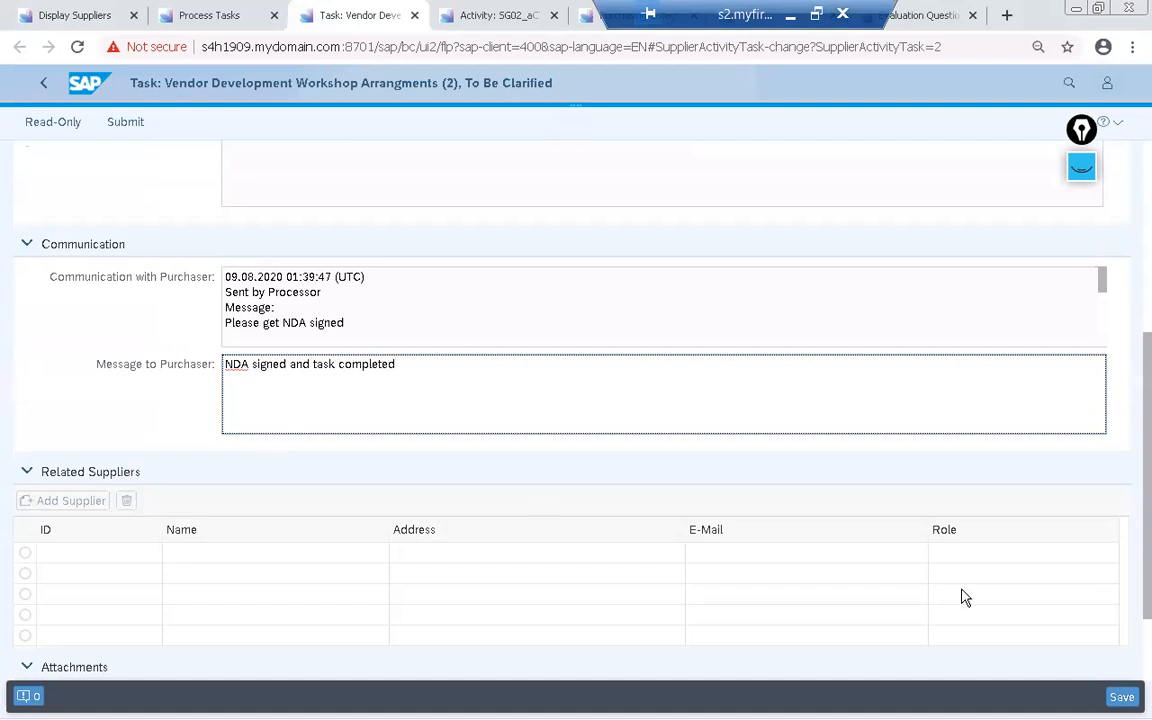
pyautogui.click(1122, 699)
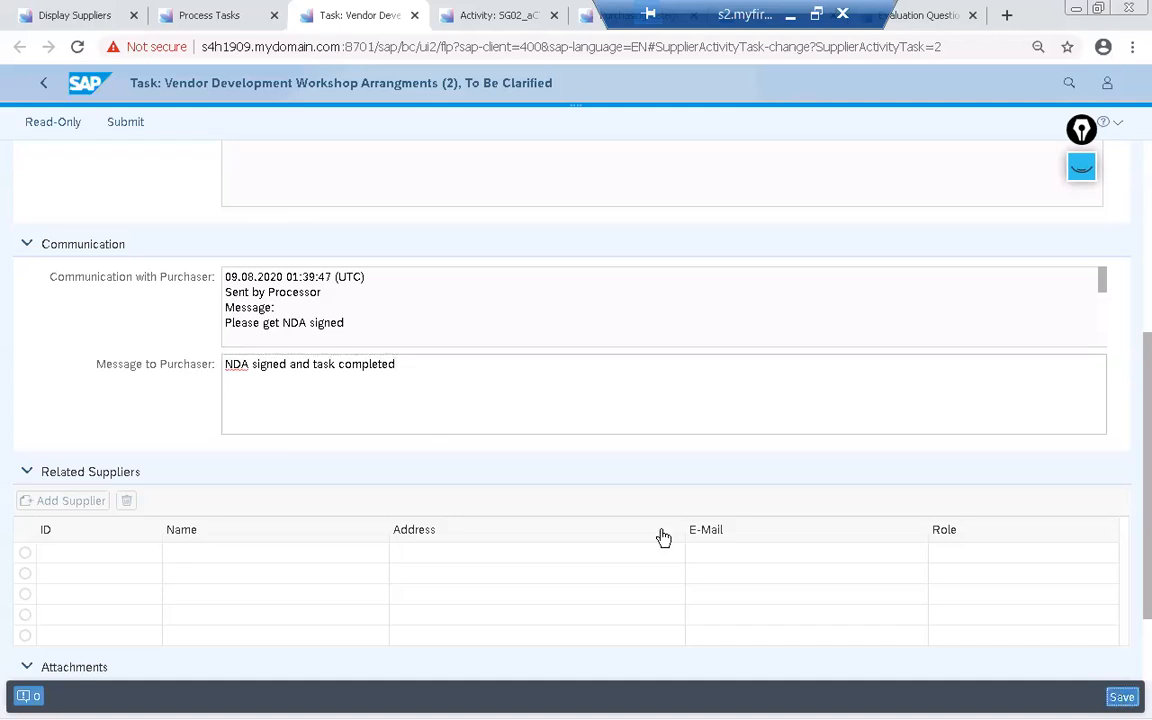
# Submit the workshop arrangement task to the purchaser and set it to completed, confirming both actions
pyautogui.click(118, 121)
pyautogui.click(610, 469)
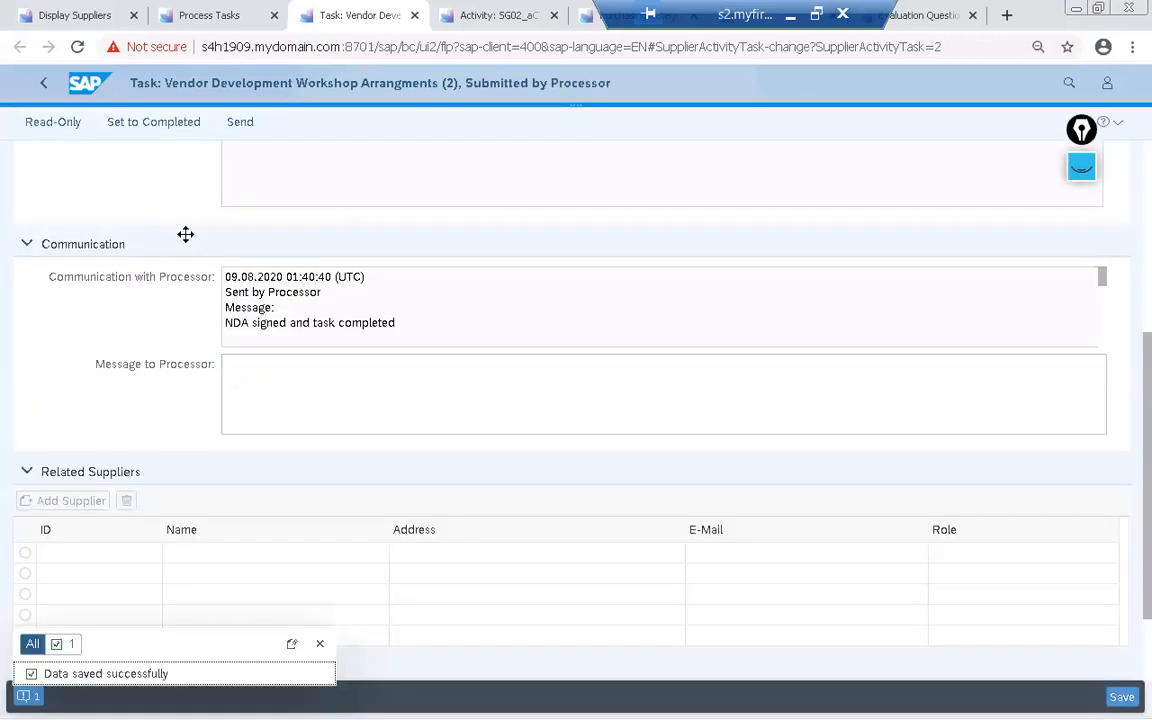
pyautogui.click(165, 127)
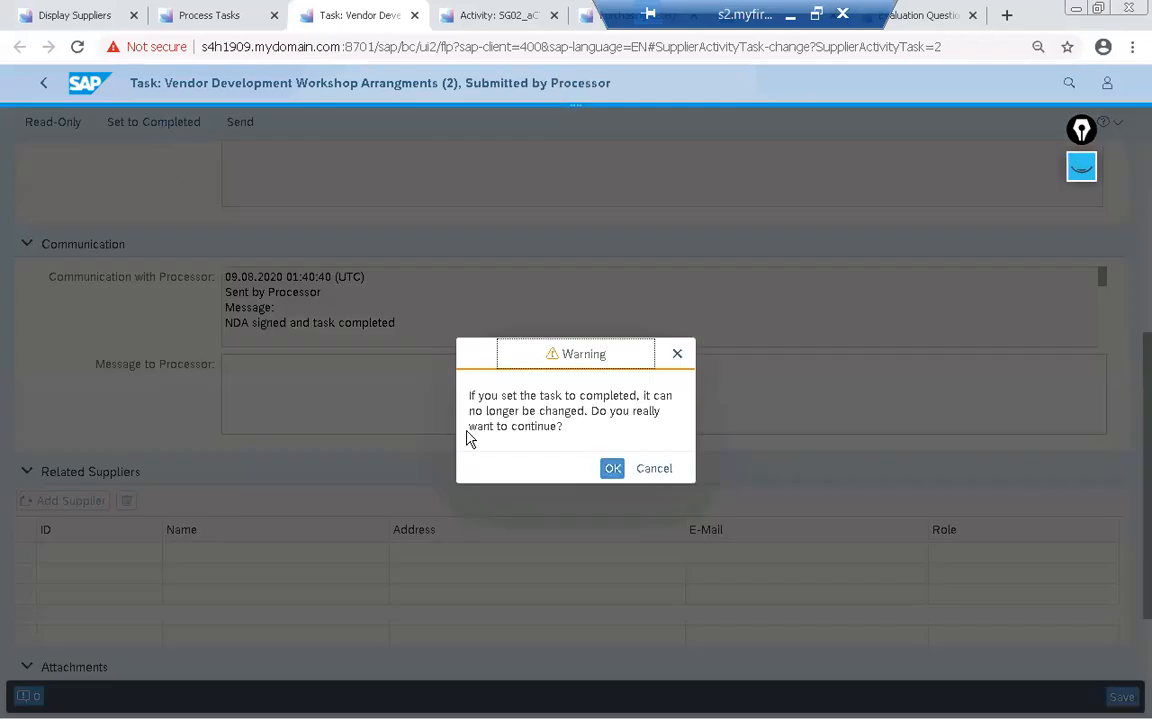
pyautogui.click(612, 469)
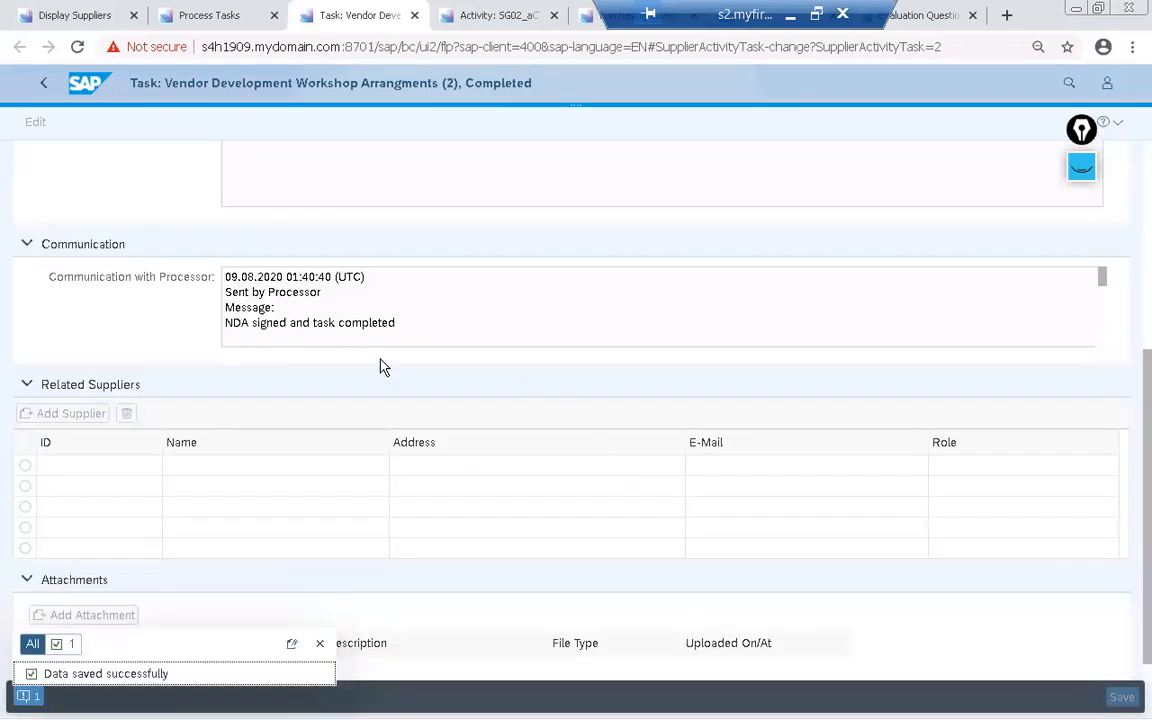
# Switch to SAP GUI, refresh the SAPconnect send requests and select the newest task completion notification
pyautogui.hotkey('alt', 'Tab')
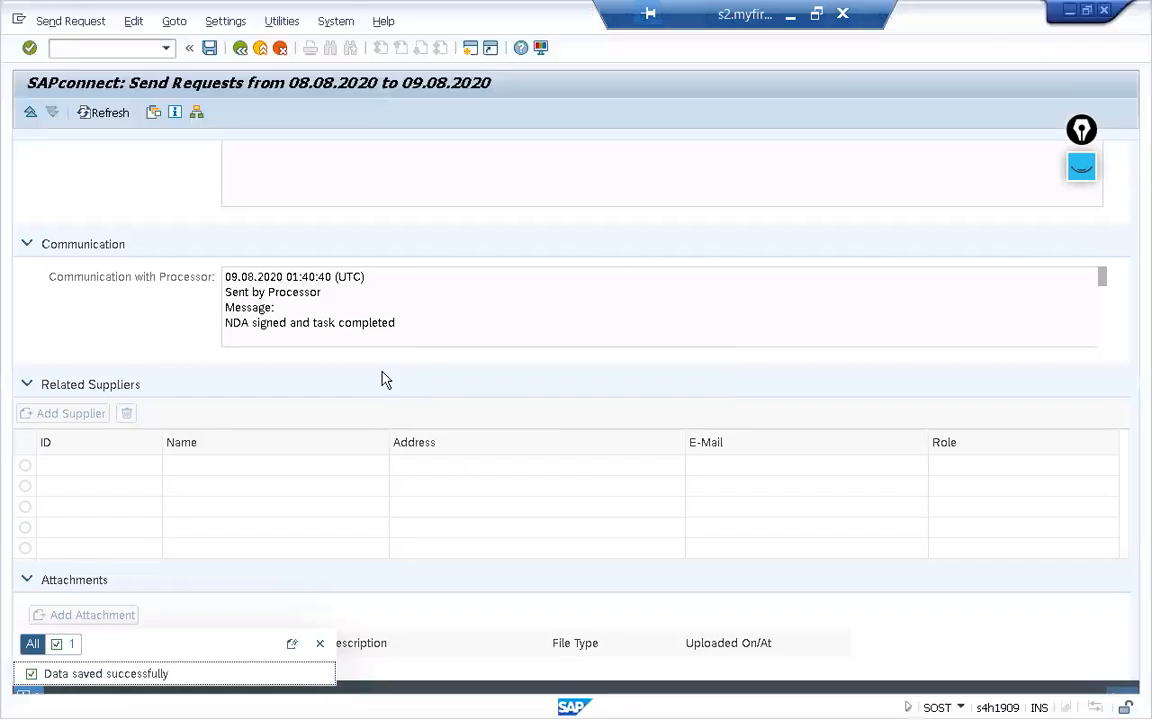
pyautogui.click(100, 113)
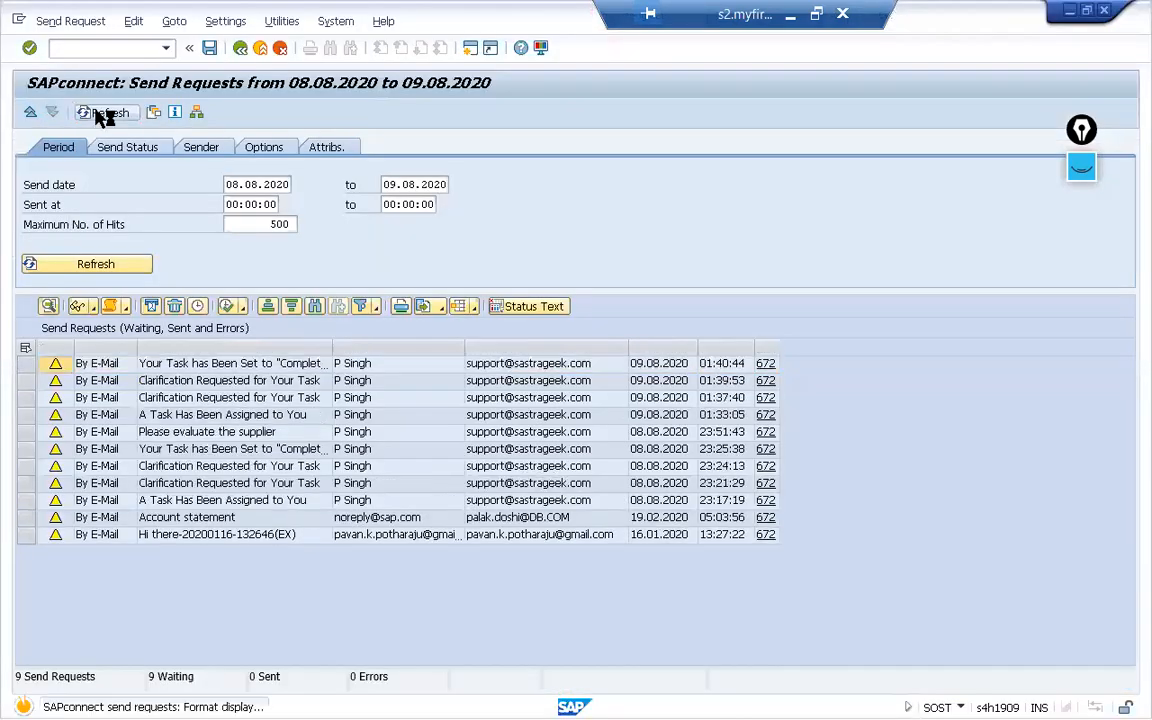
pyautogui.click(212, 366)
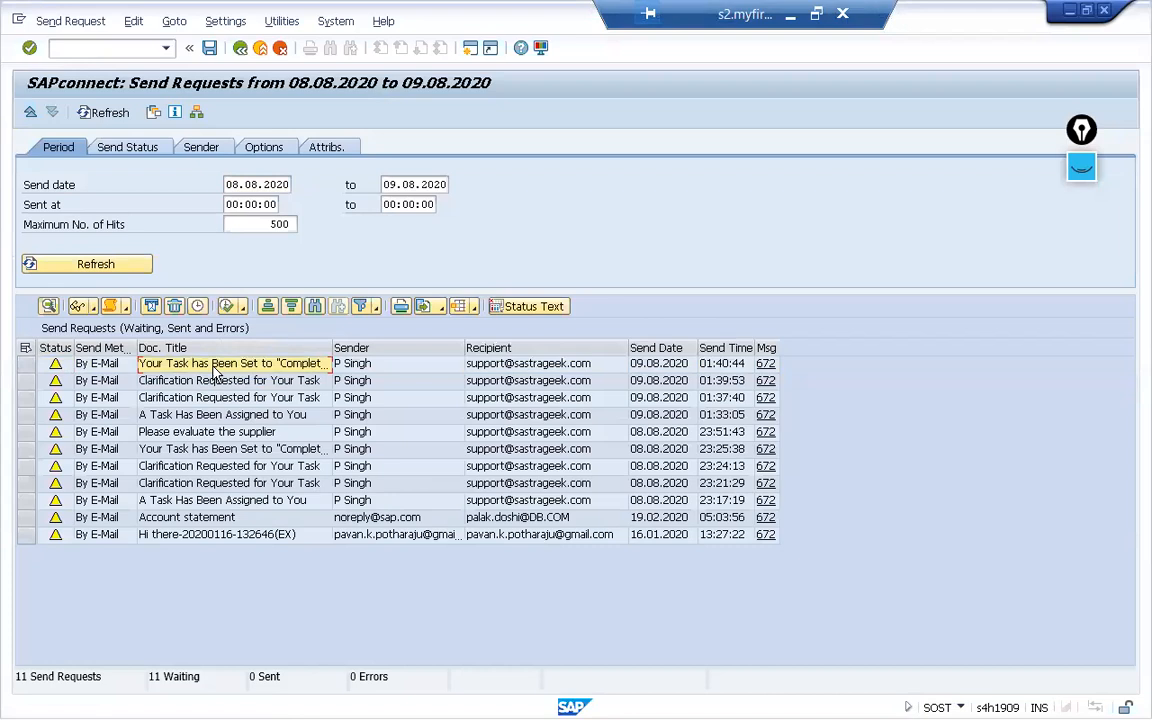
# Switch back to the browser, refresh the Process Tasks list and close the completed workshop task's page
pyautogui.hotkey('alt', 'Tab')
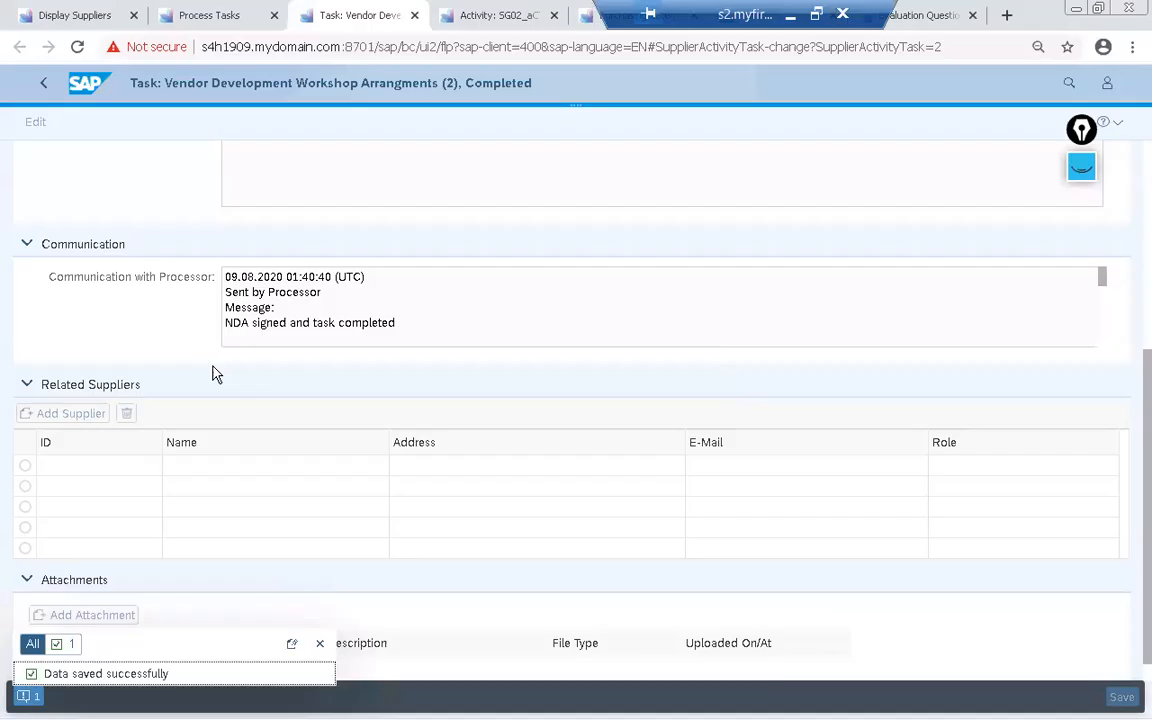
pyautogui.scroll(3, 212, 374)
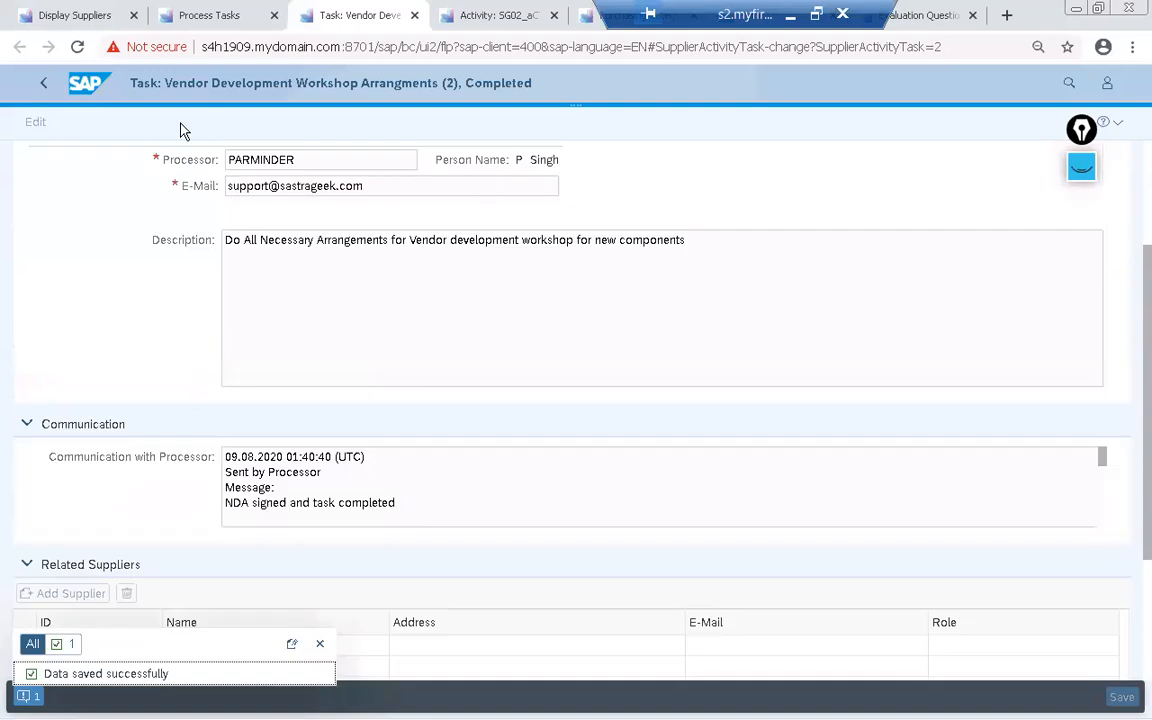
pyautogui.click(195, 16)
pyautogui.click(1085, 243)
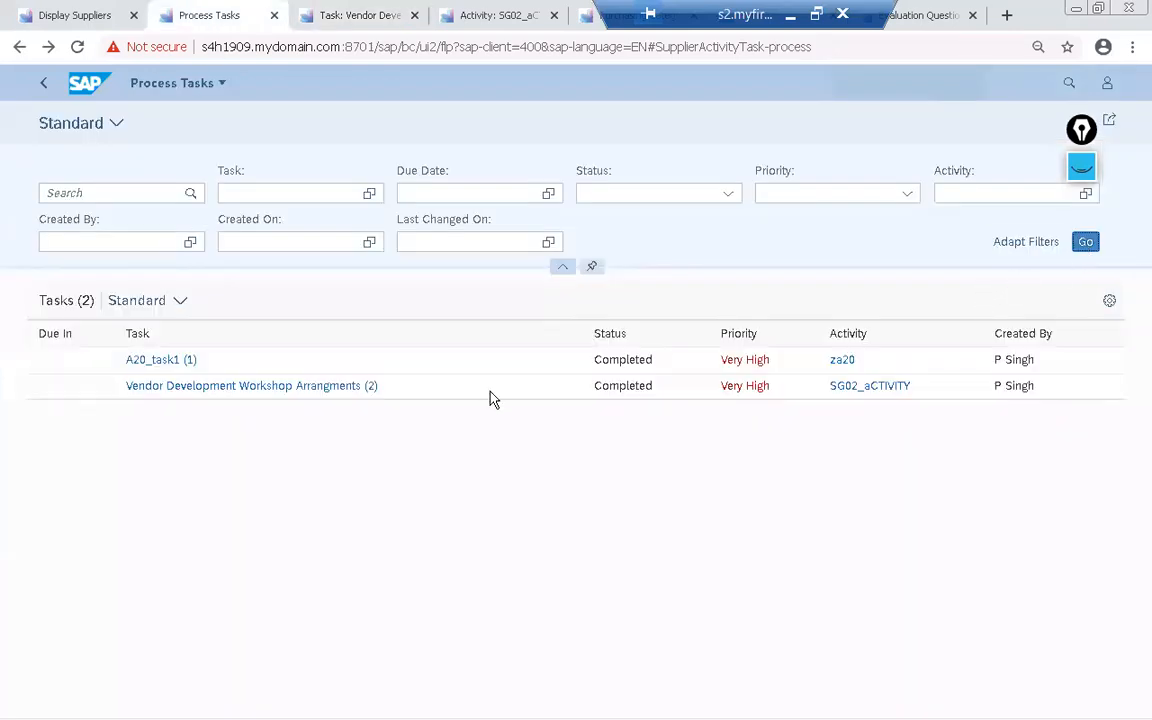
pyautogui.click(298, 18)
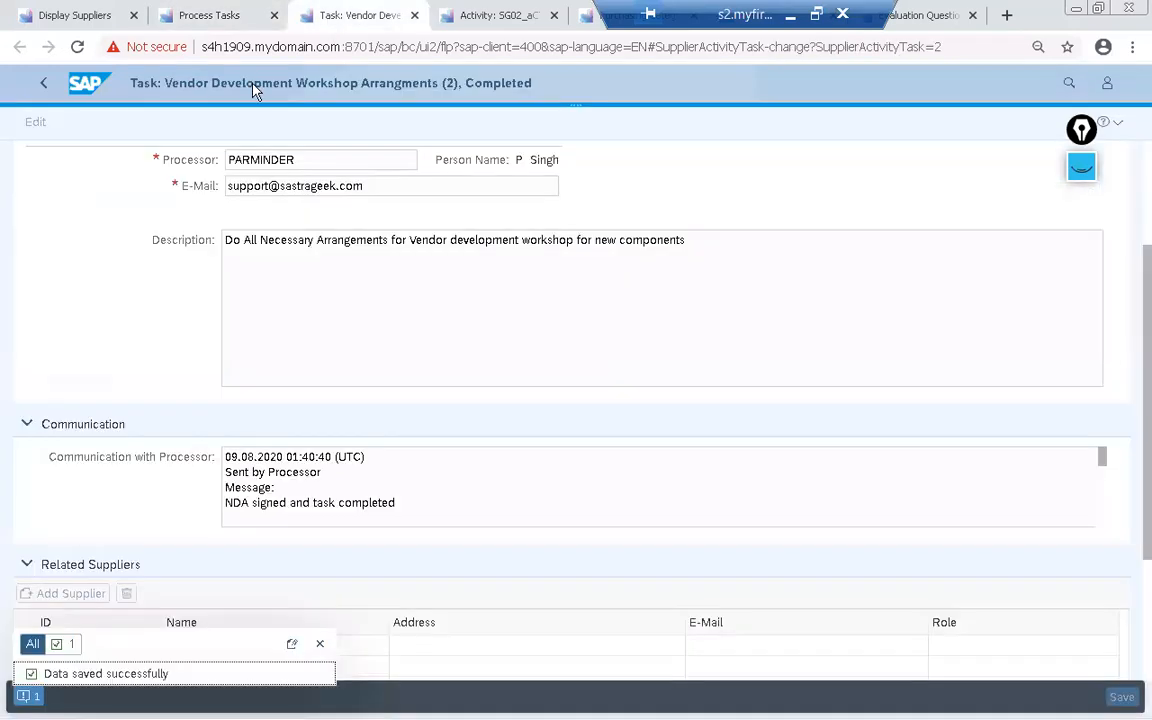
pyautogui.click(42, 87)
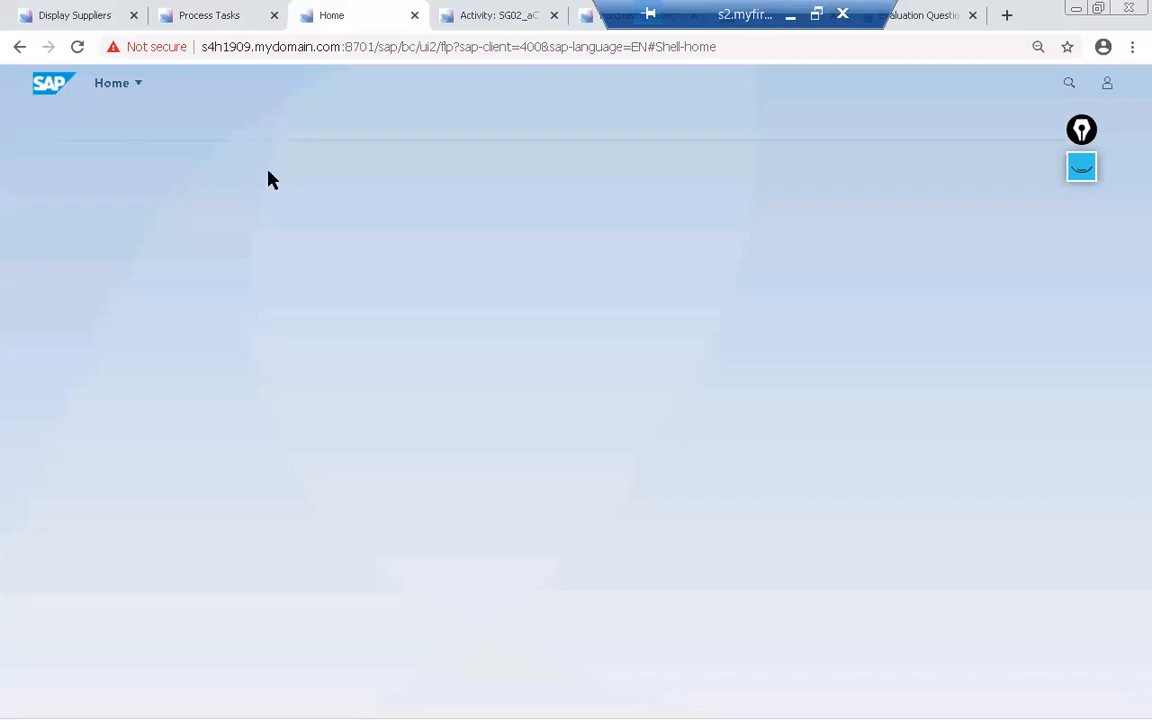
pyautogui.click(415, 16)
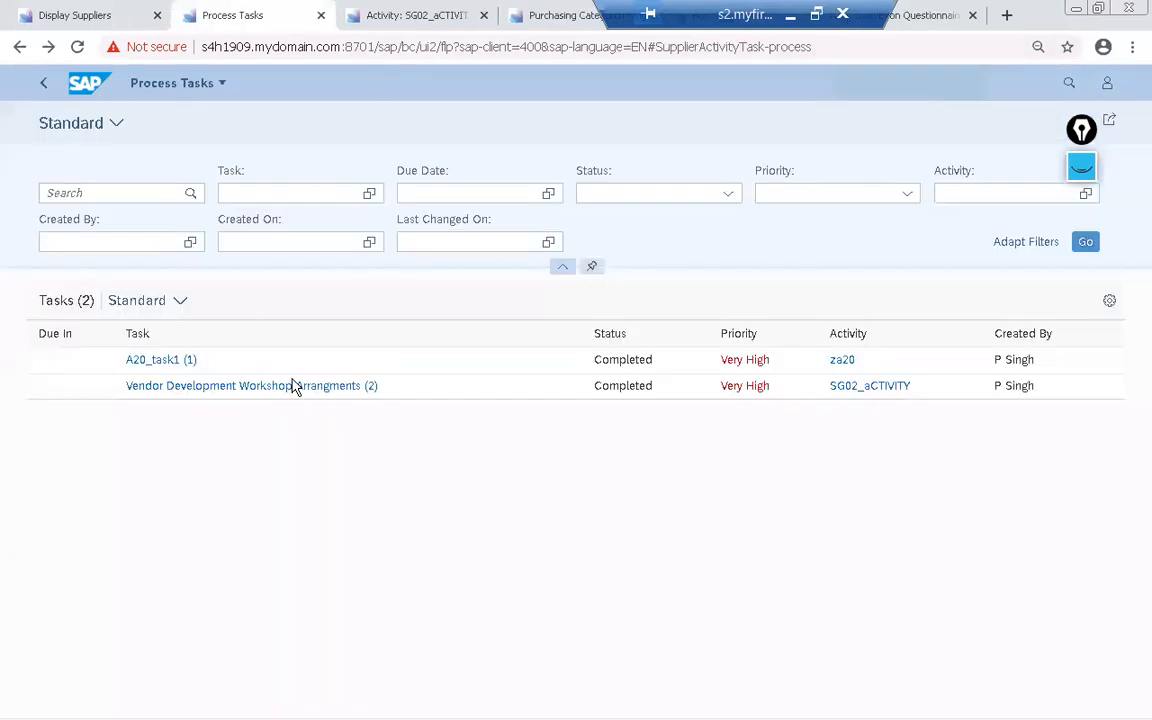
# Open A20_task1 to examine its communication and related suppliers, then close its page to return to the Process Tasks list
pyautogui.click(165, 360)
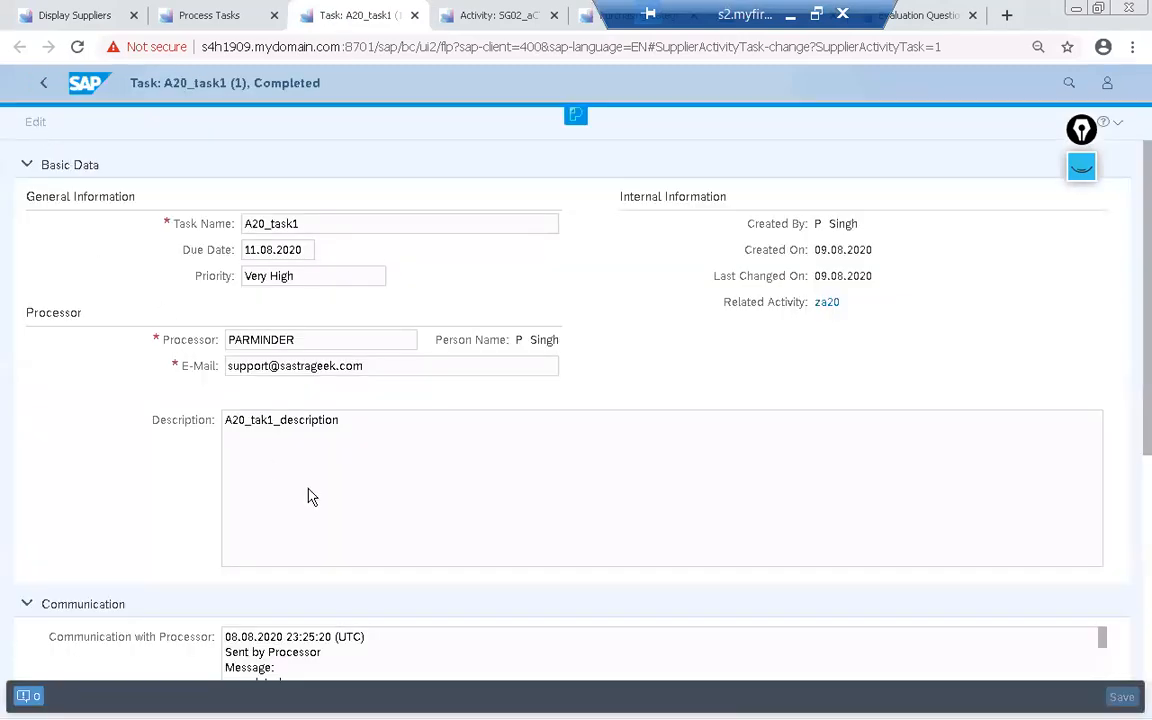
pyautogui.scroll(-4, 309, 494)
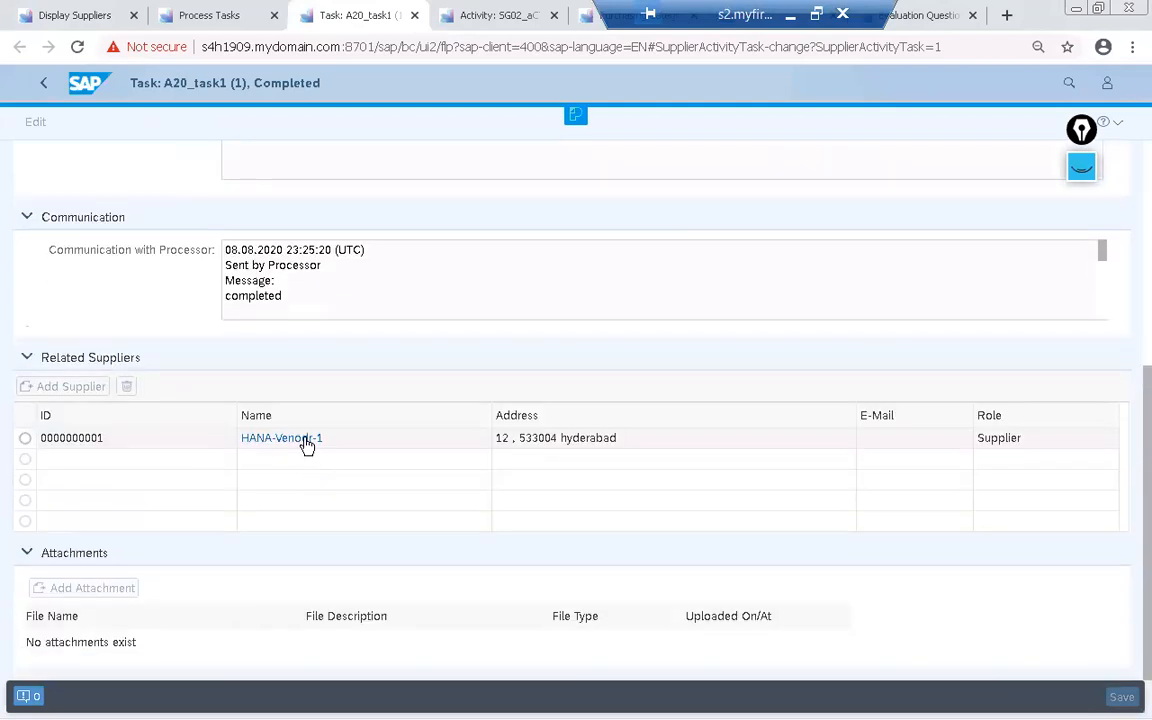
pyautogui.scroll(2, 305, 442)
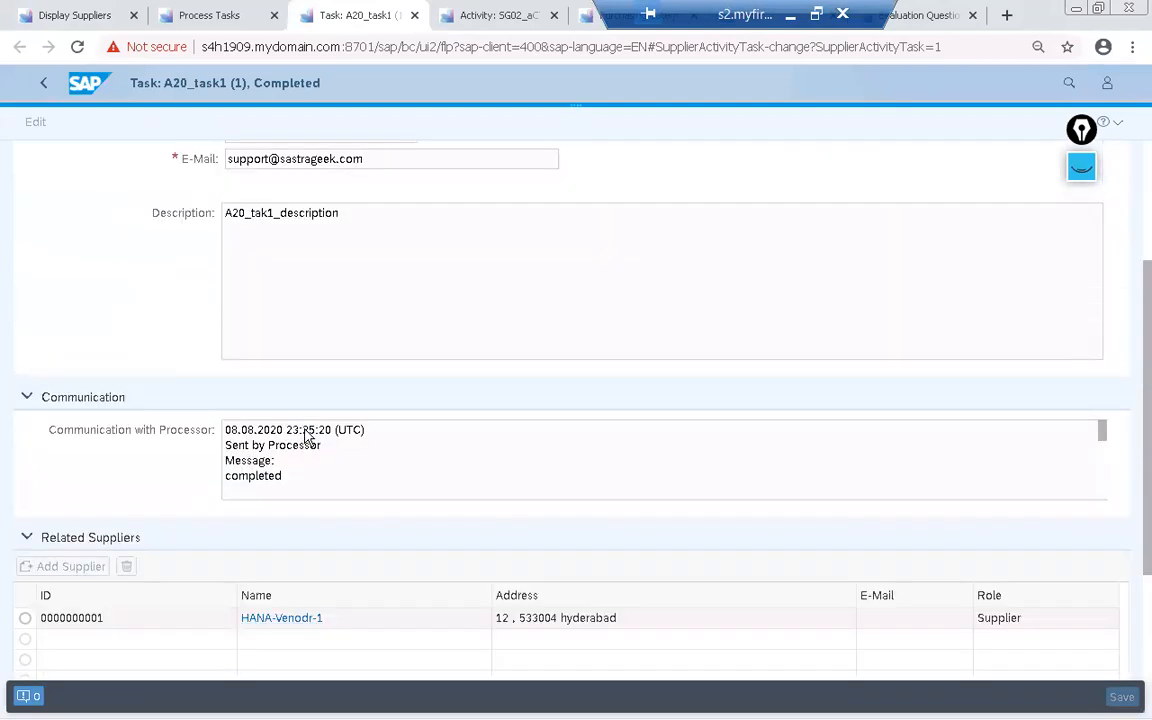
pyautogui.scroll(3, 306, 437)
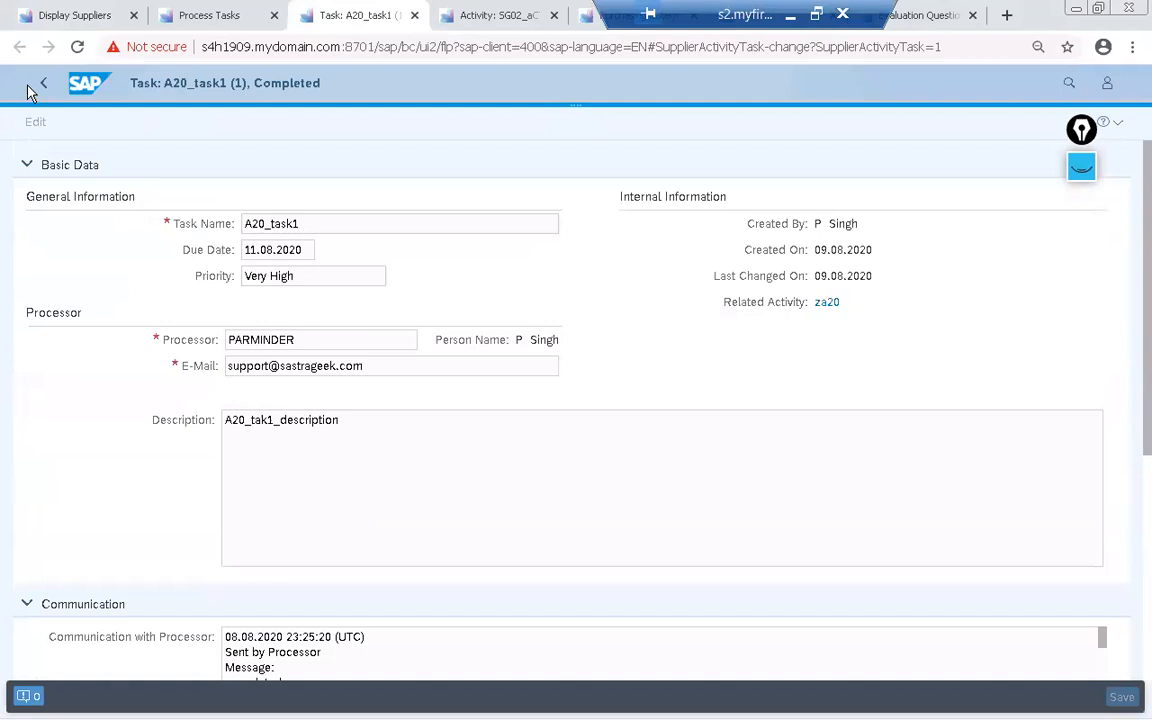
pyautogui.click(44, 84)
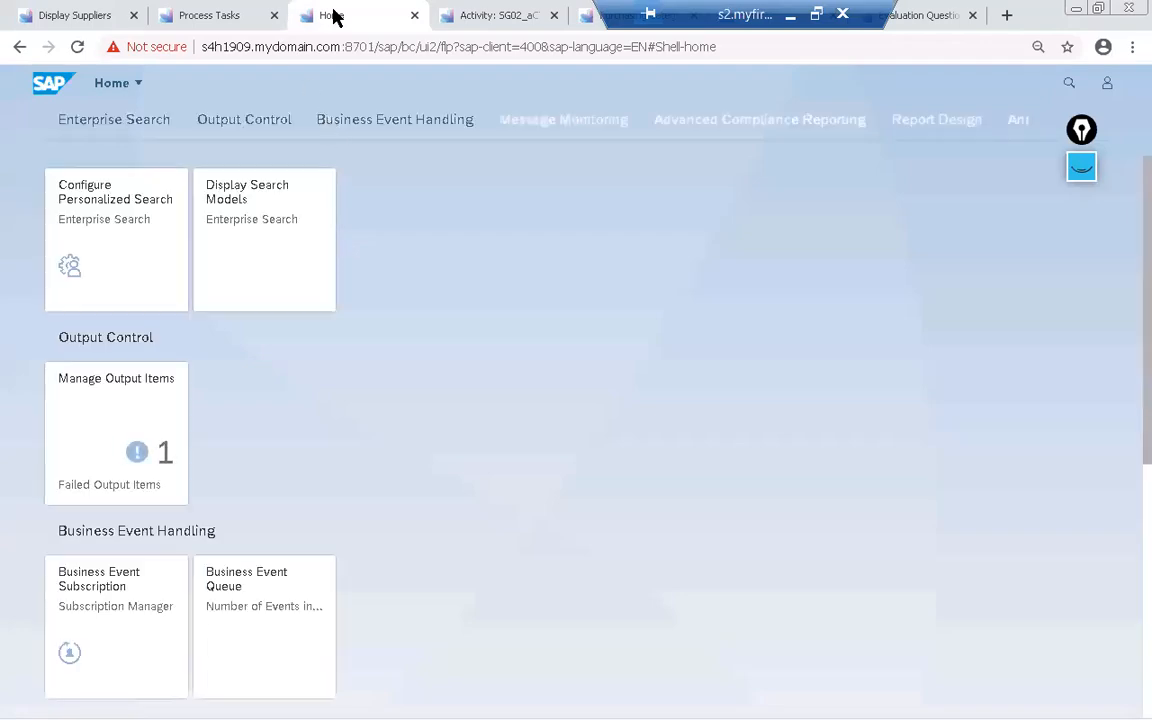
pyautogui.click(223, 15)
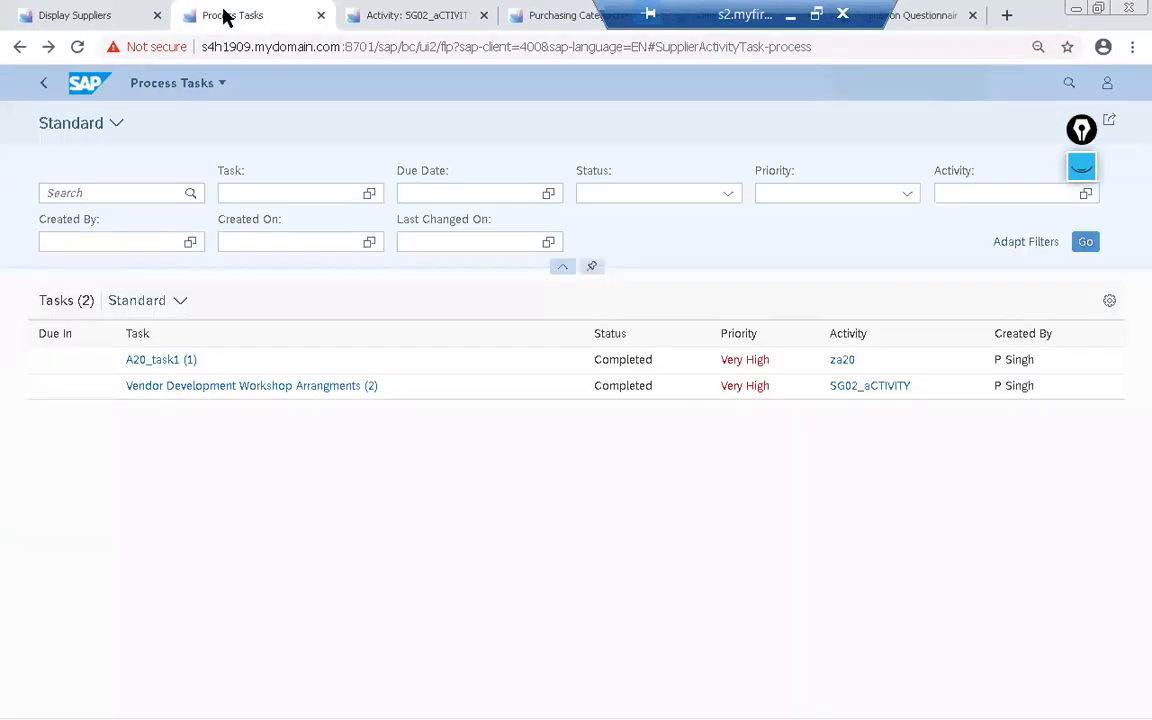
# Reopen the workshop arrangement task to examine its communication, suppliers and attachments, close its page and return to the launchpad home page
pyautogui.click(183, 387)
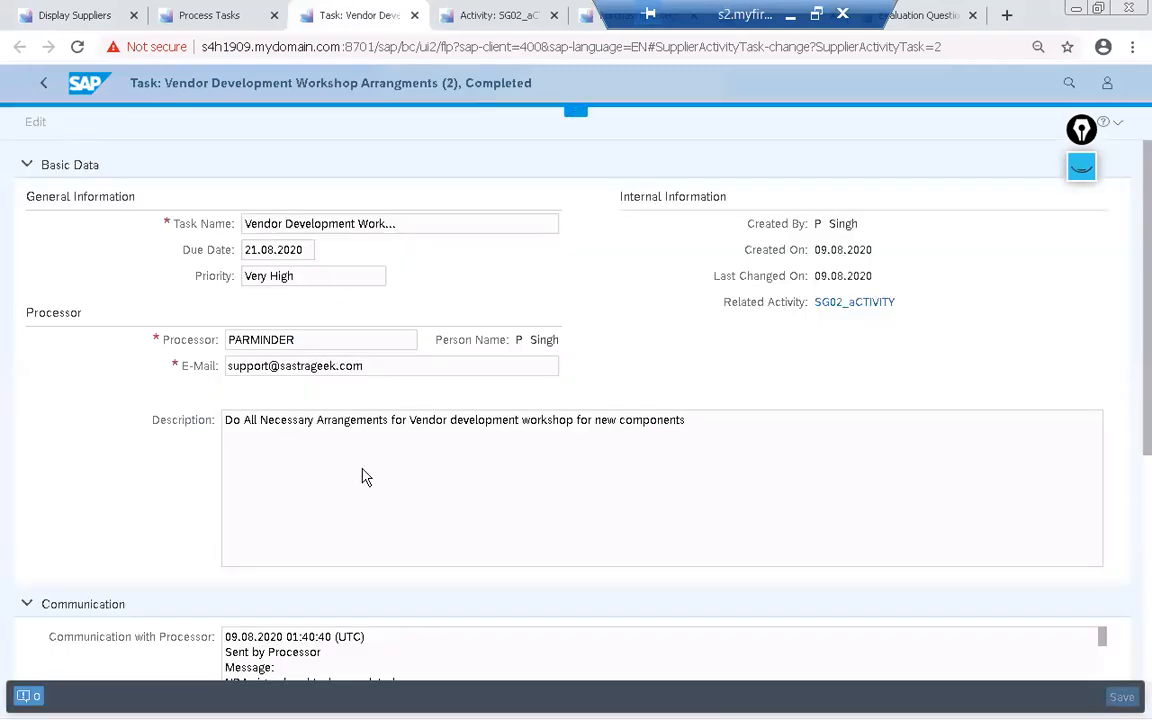
pyautogui.scroll(-4, 364, 476)
pyautogui.scroll(-1, 364, 476)
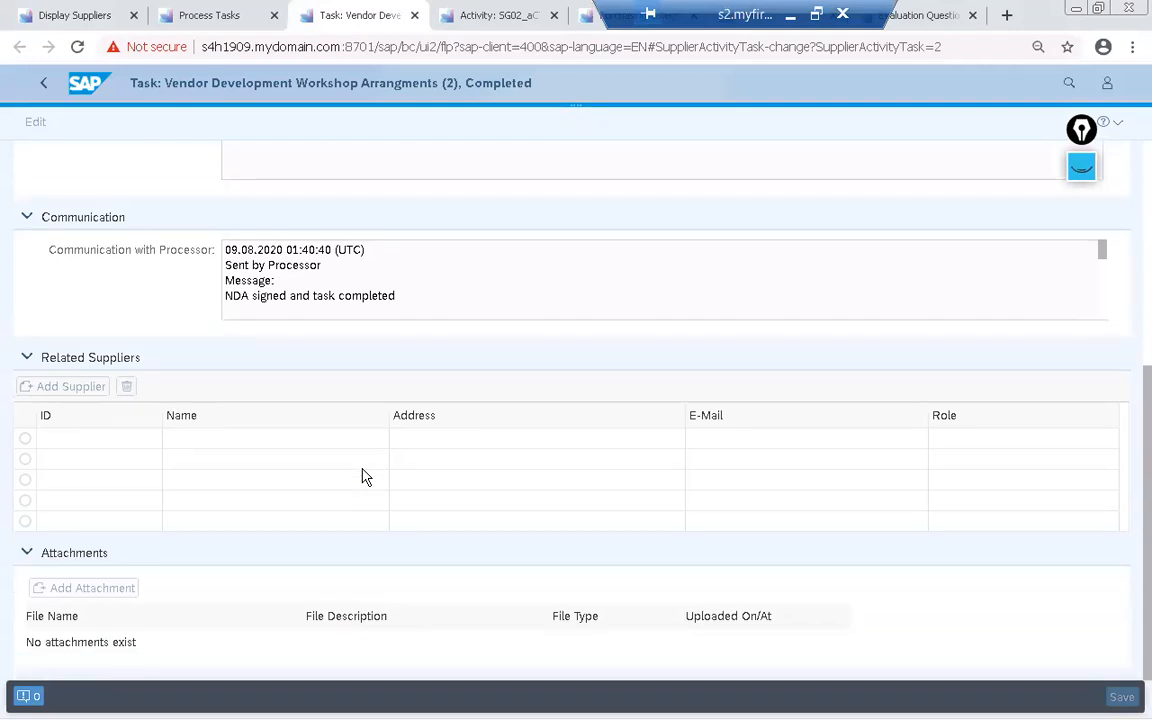
pyautogui.scroll(5, 364, 476)
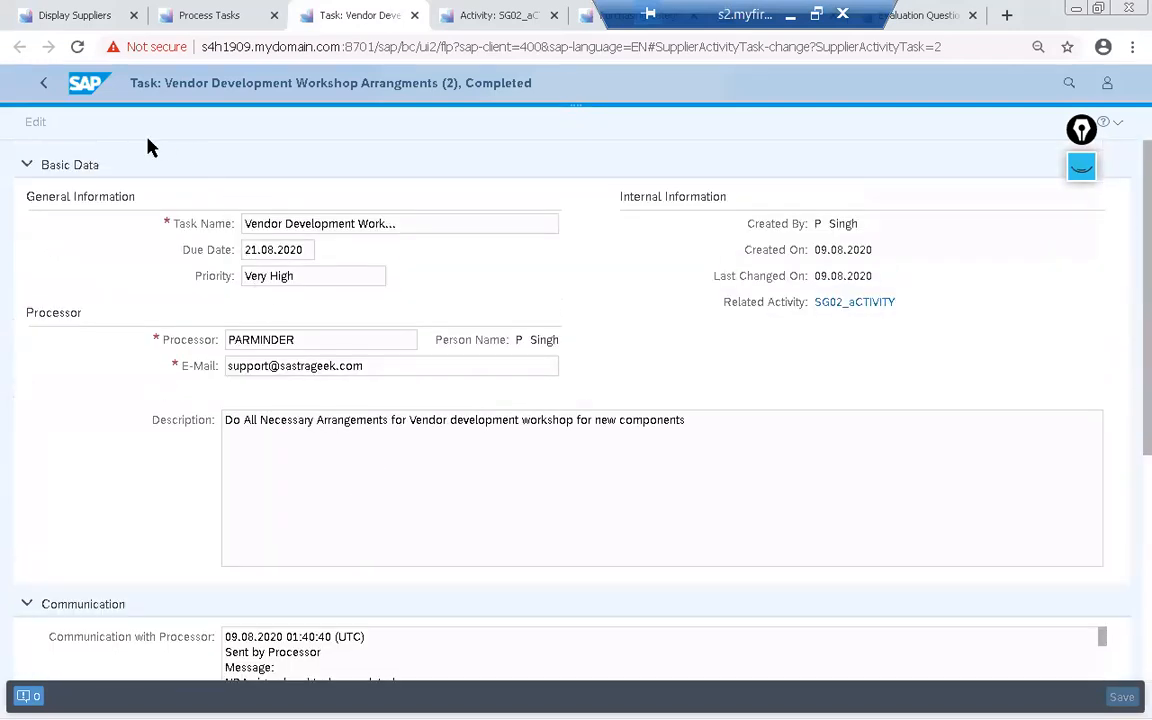
pyautogui.click(43, 84)
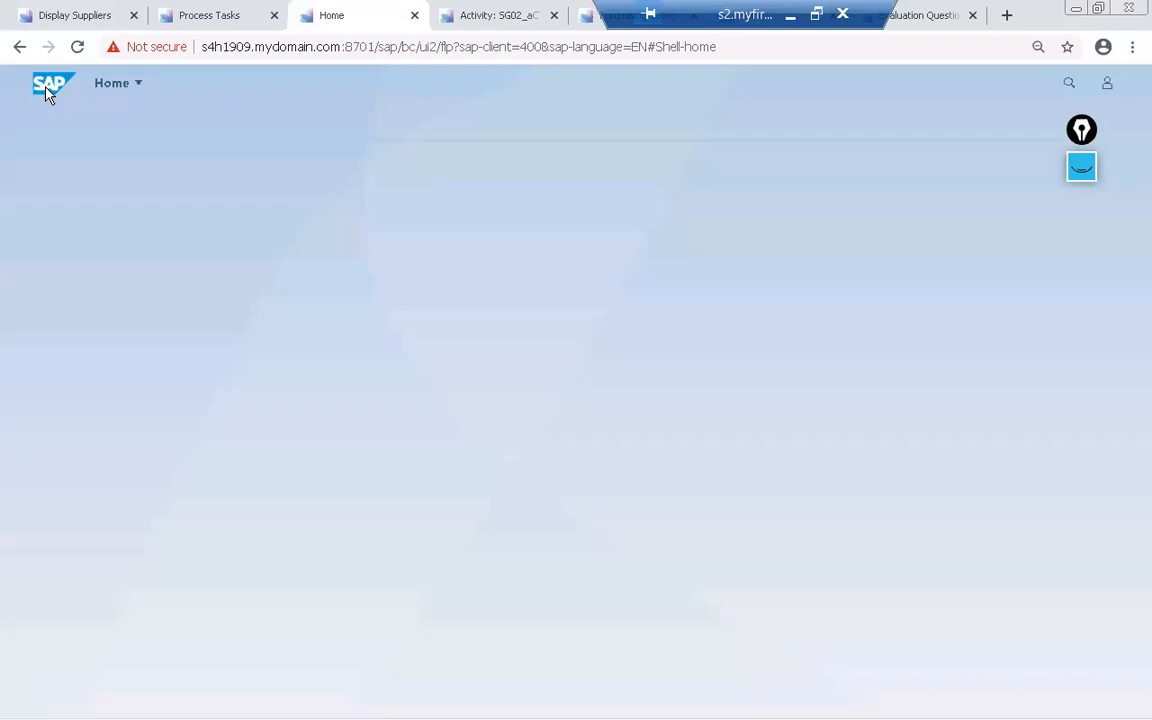
pyautogui.click(415, 16)
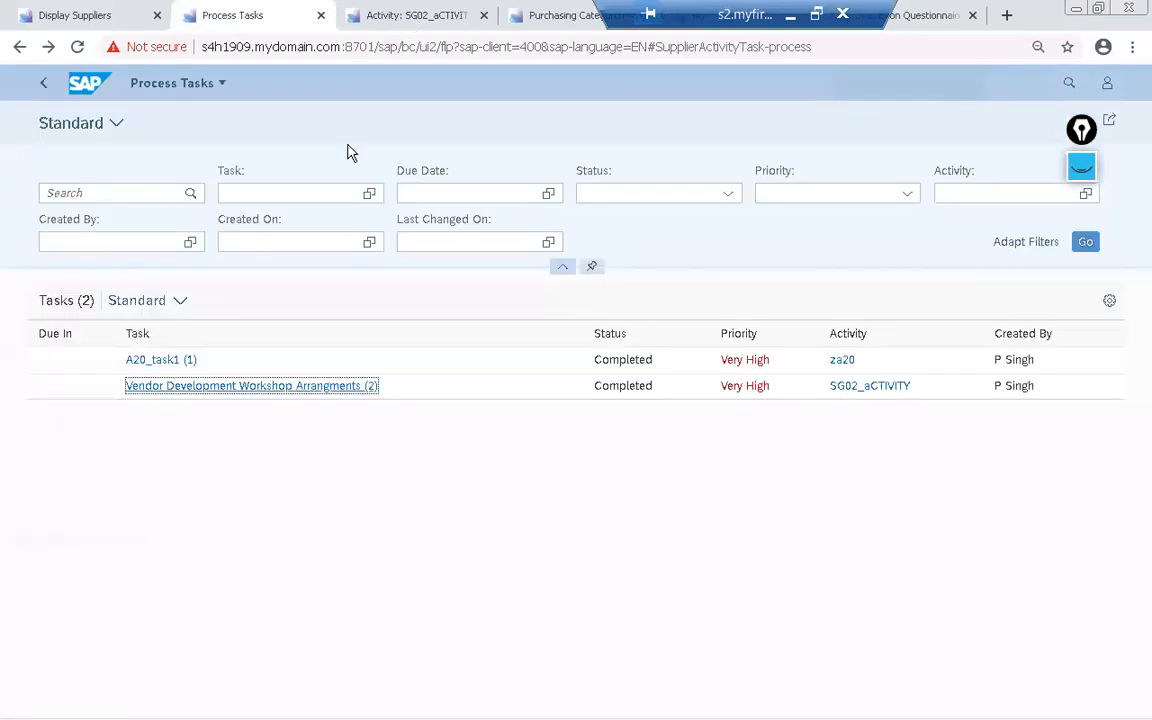
pyautogui.click(45, 84)
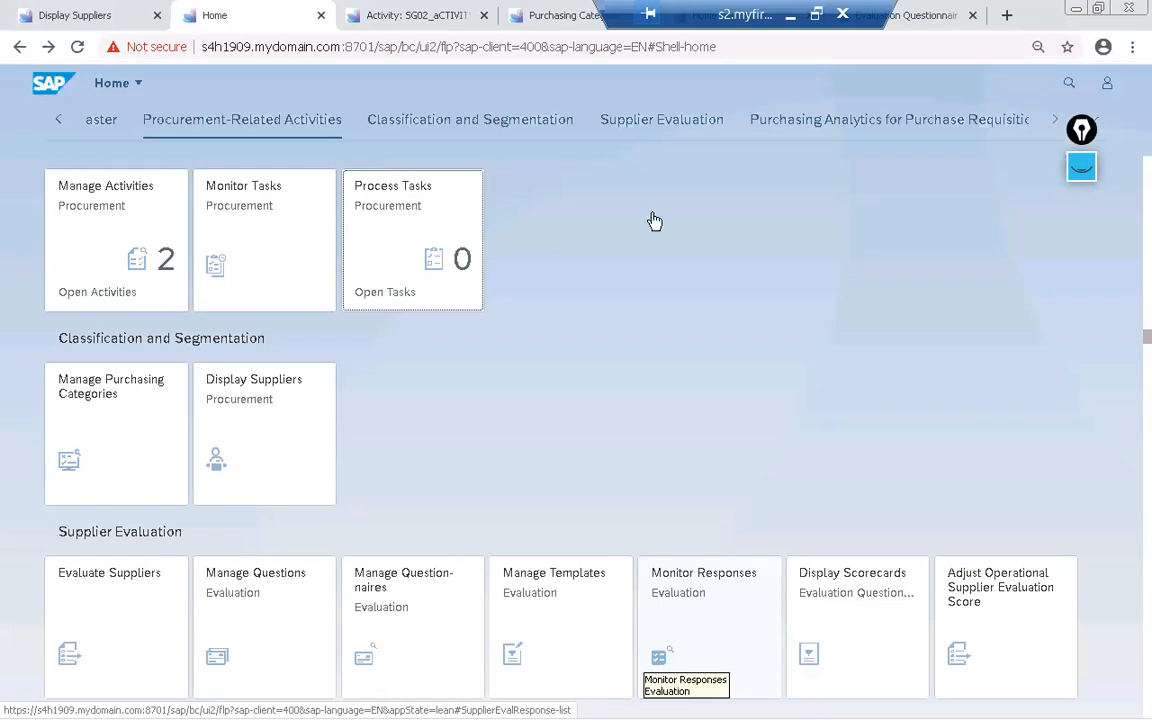
# Switch to the PowerPoint slide show, advance to the blank slide and set up the ink pen for annotating
pyautogui.hotkey('alt', 'Tab')
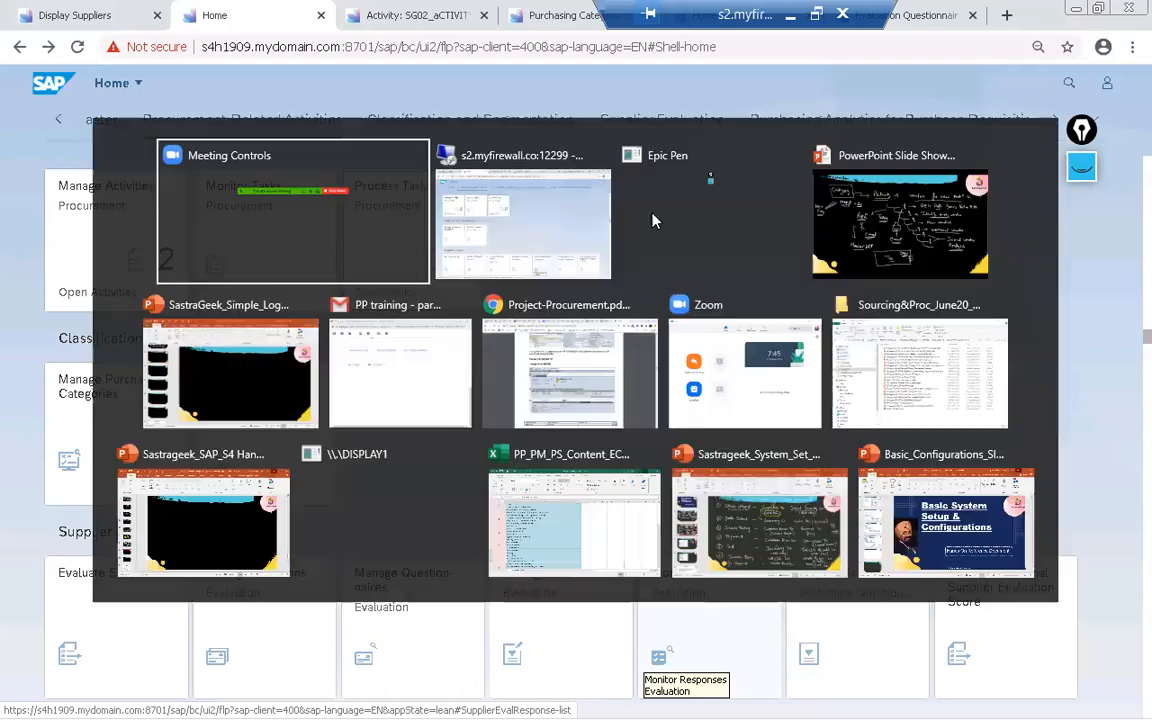
pyautogui.hotkey('alt', 'Tab')
pyautogui.hotkey('alt', 'Tab')
pyautogui.hotkey('alt', 'Tab')
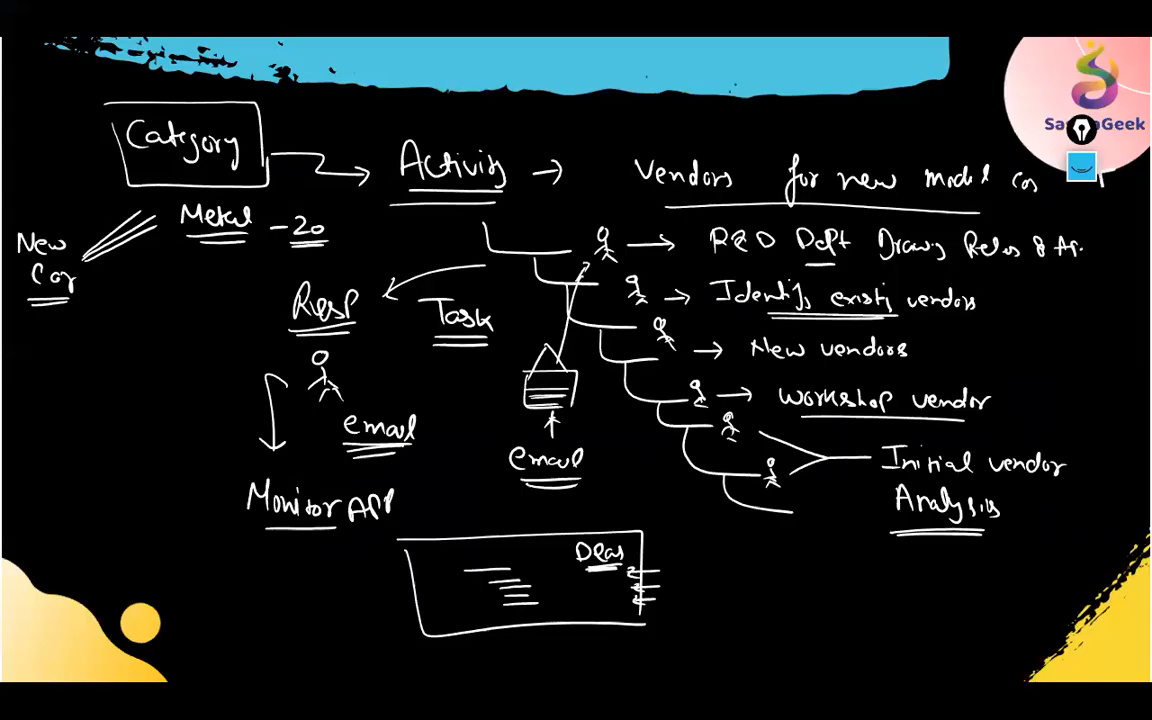
pyautogui.press('Right')
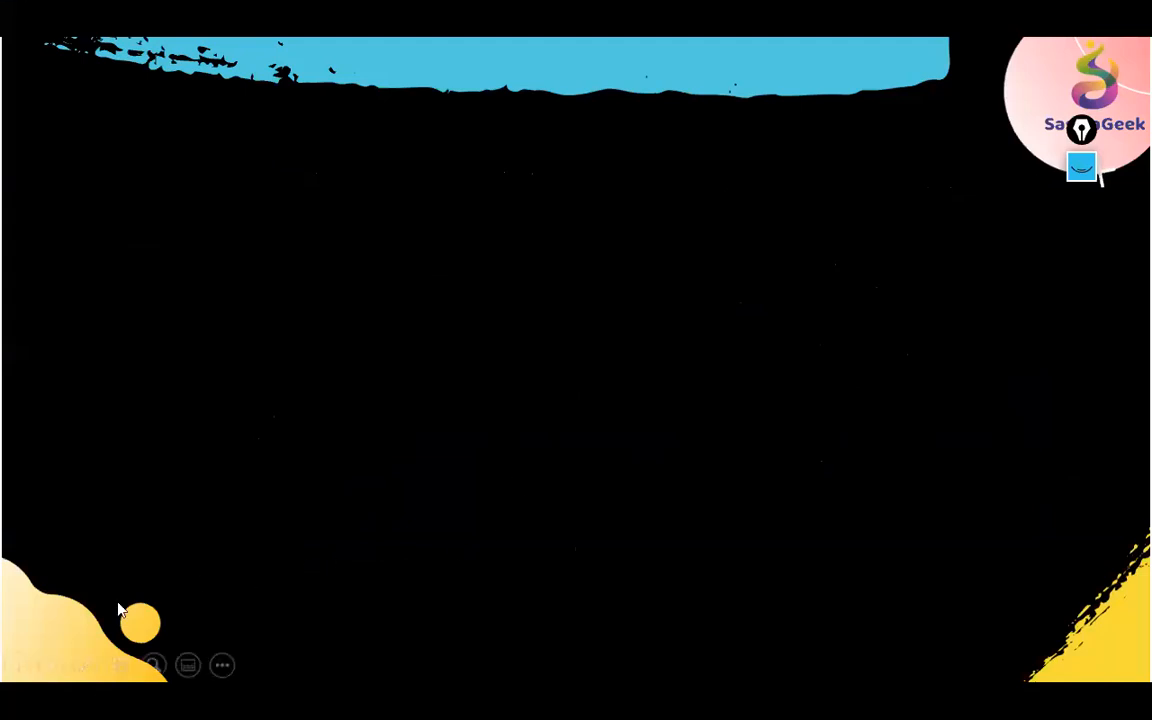
pyautogui.click(85, 665)
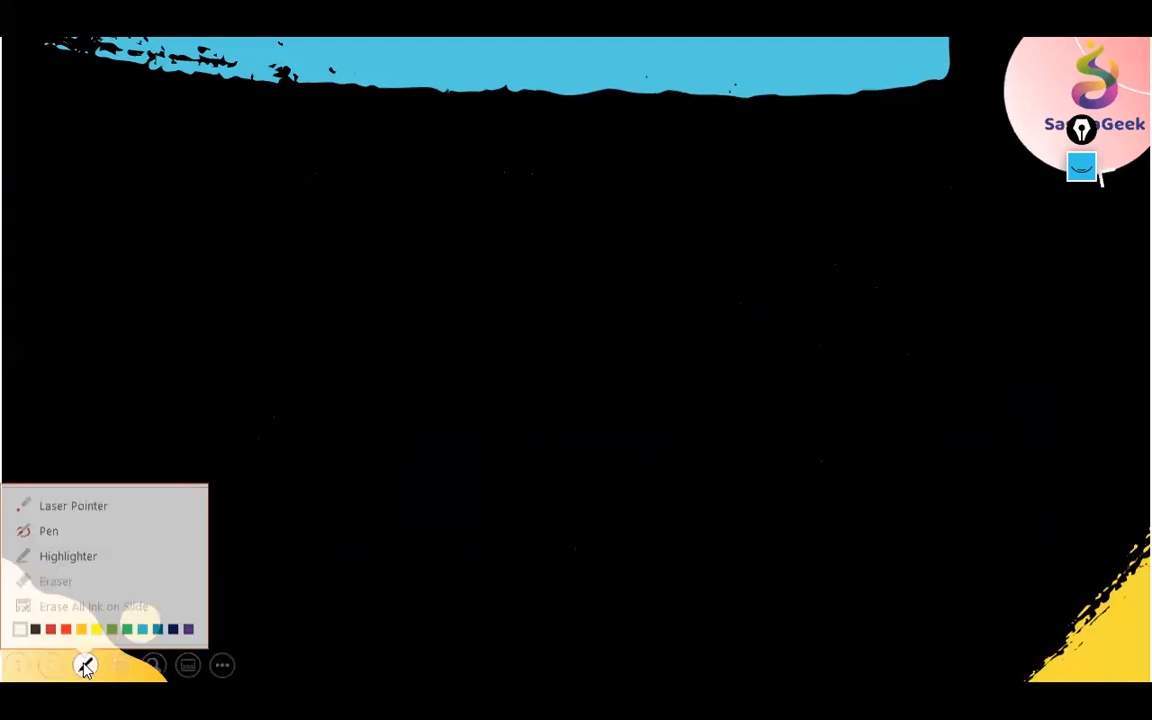
pyautogui.click(36, 620)
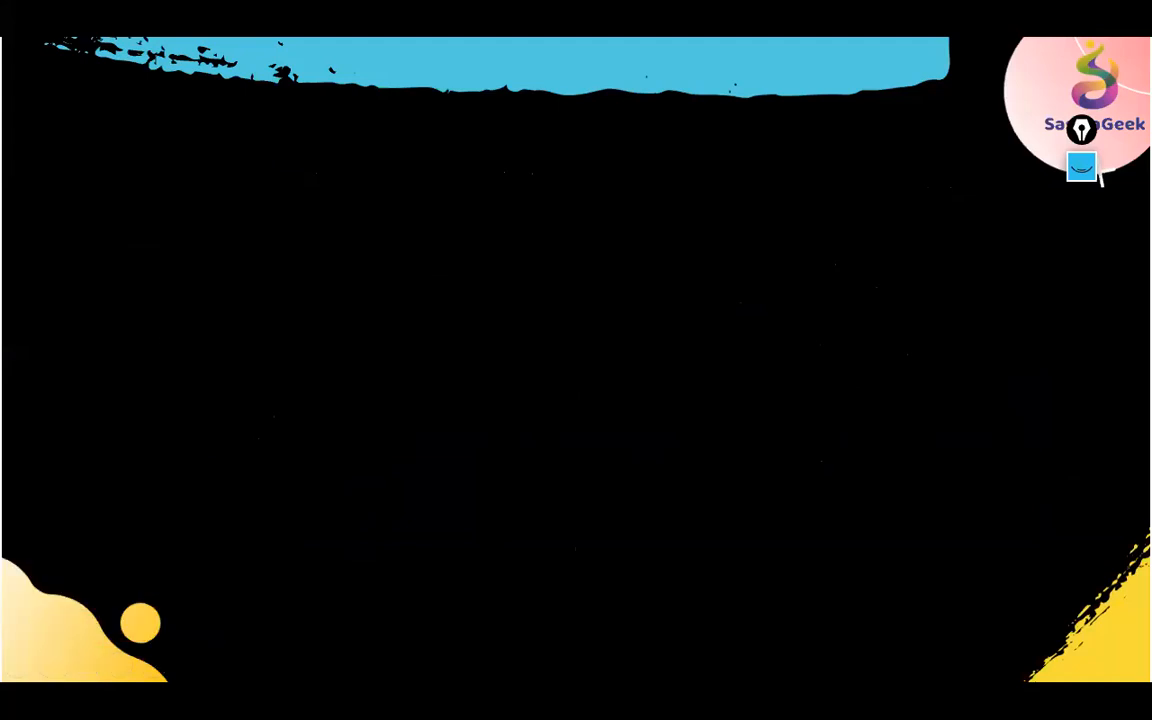
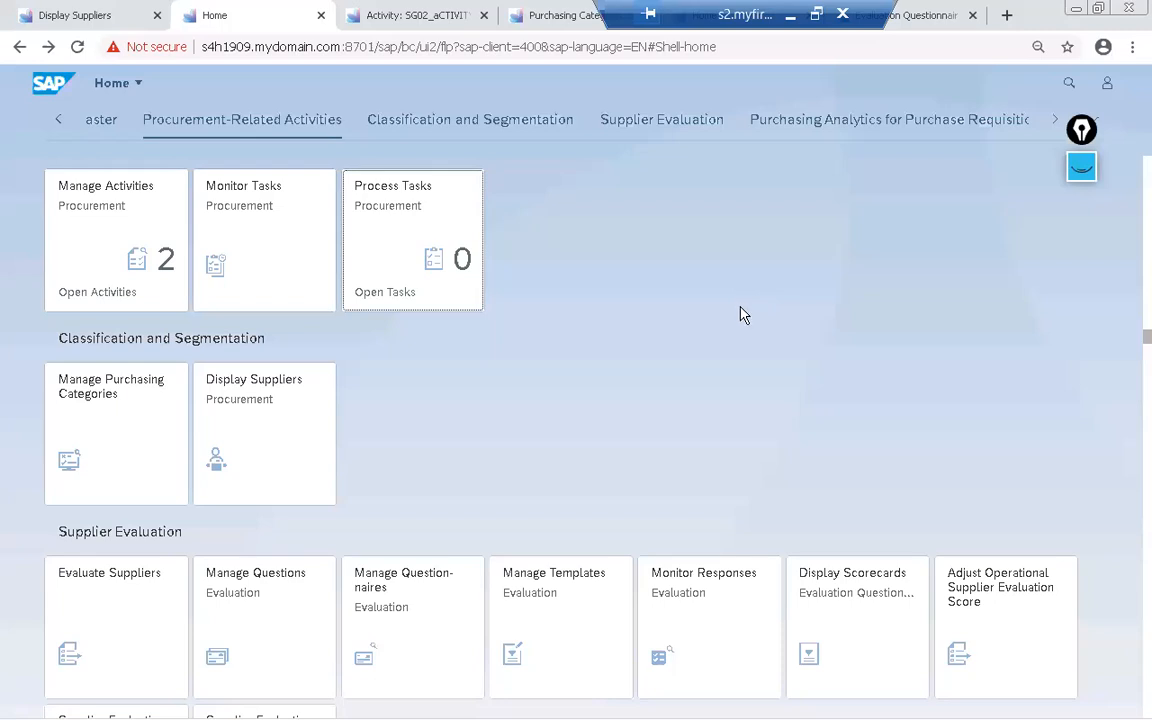
# Open the Supplier Evaluation Weighting and Scoring app from the launchpad's Supplier Evaluation group
pyautogui.scroll(-3, 770, 334)
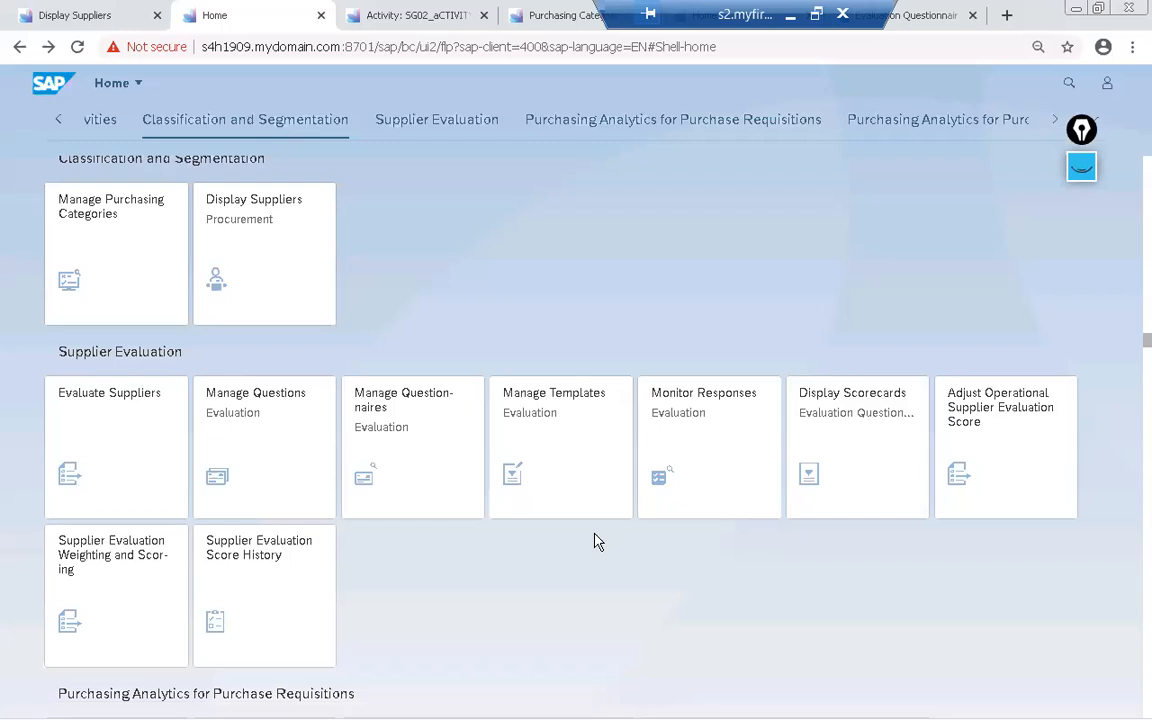
pyautogui.scroll(-2, 594, 541)
pyautogui.scroll(1, 594, 541)
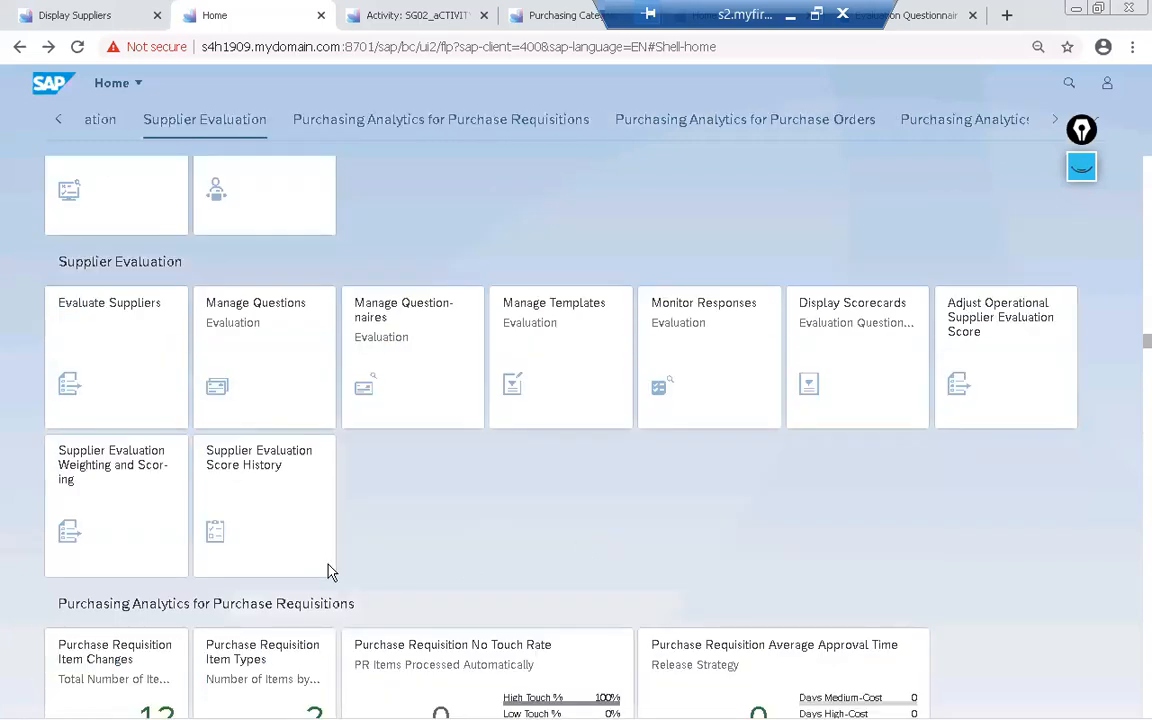
pyautogui.click(107, 497)
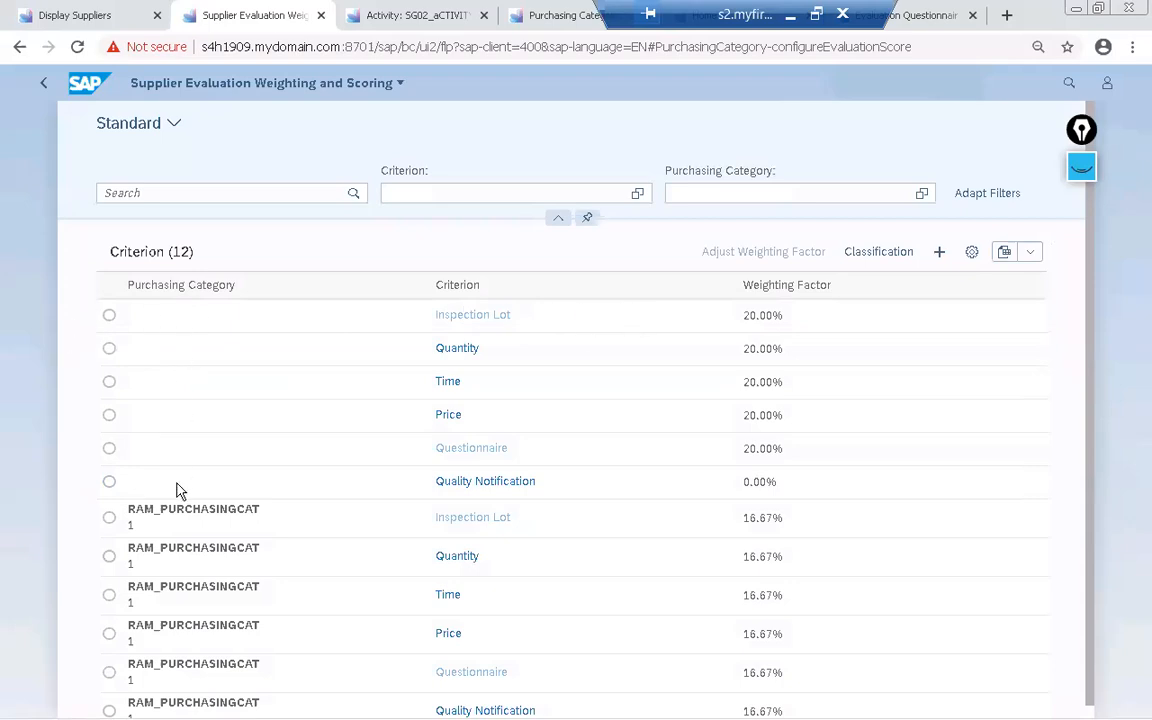
# Open the Quantity criterion that has no purchasing category and examine its variance percentages and scores
pyautogui.scroll(-1, 178, 490)
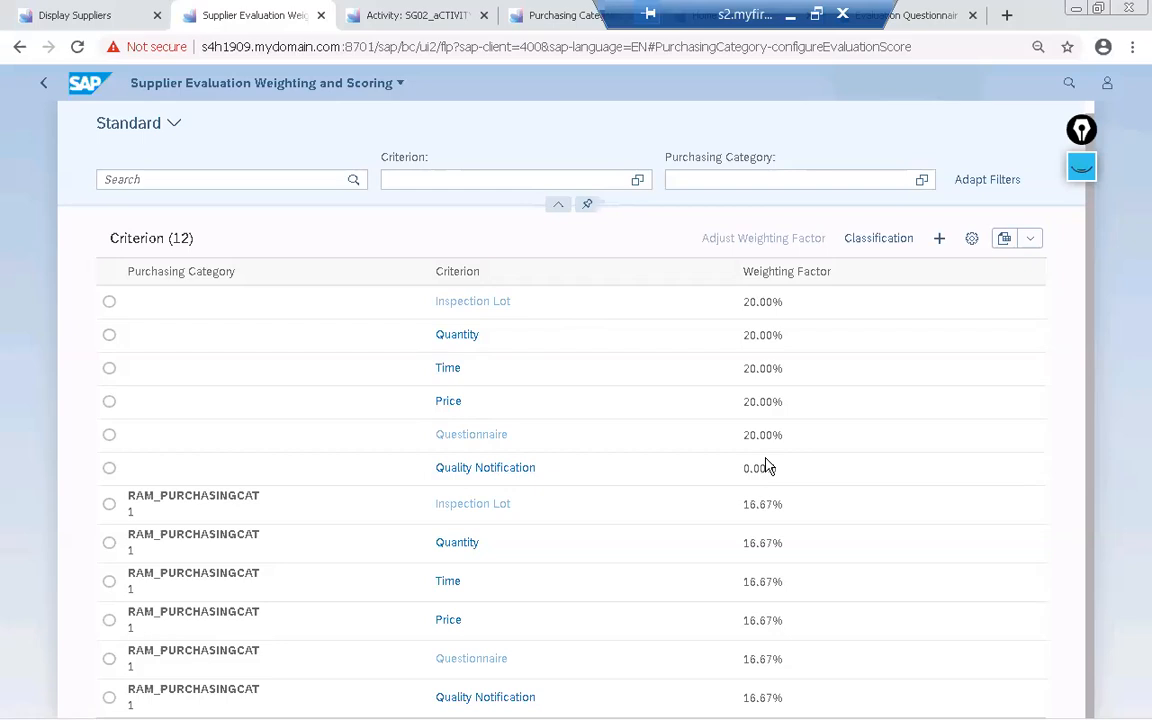
pyautogui.click(464, 338)
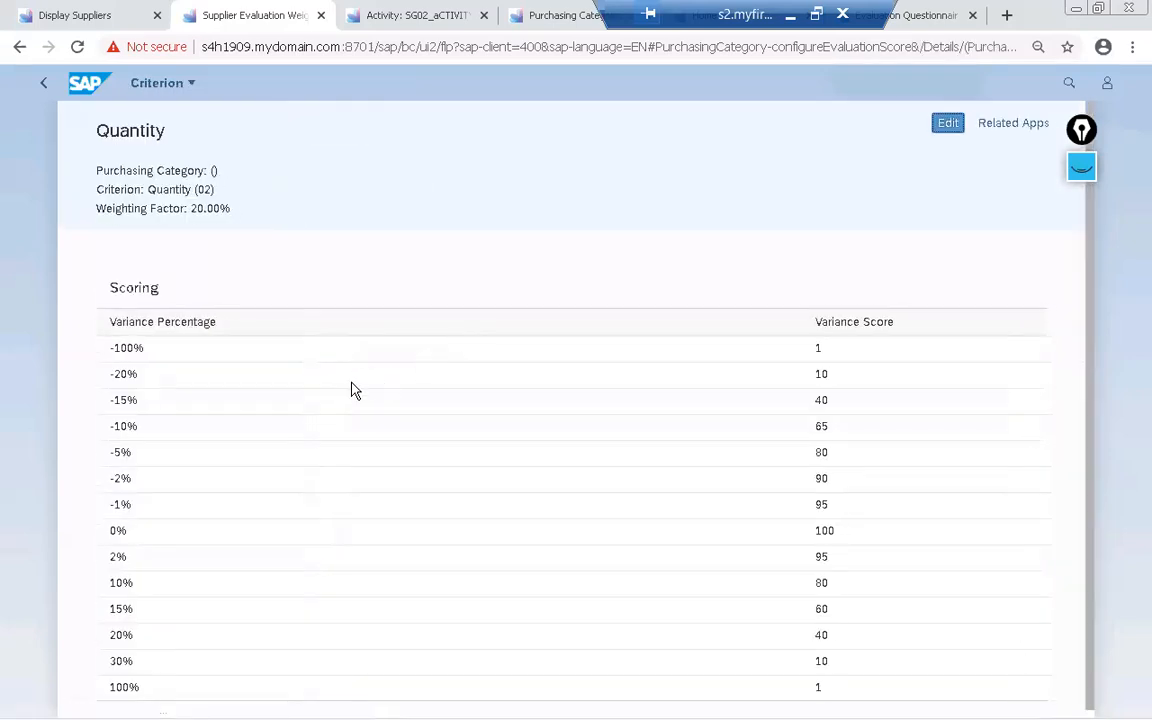
pyautogui.scroll(-1, 351, 390)
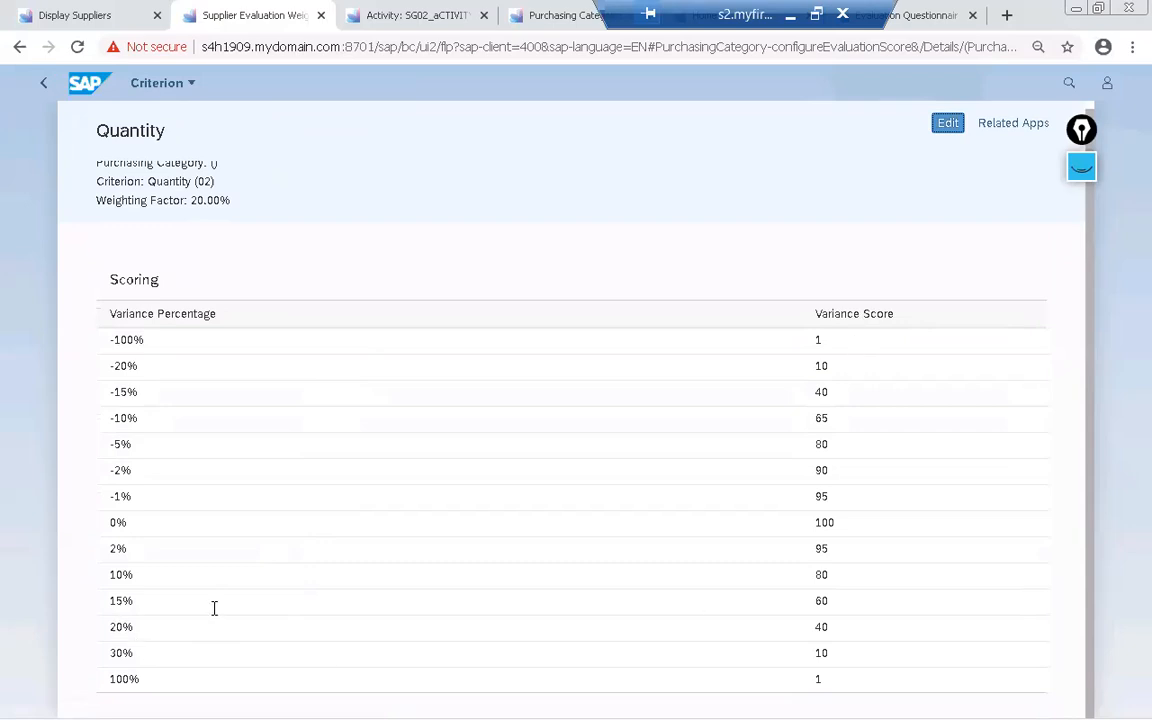
# Return from the Quantity criterion details and start a new weighting and scoring entry for purchasing category SG02_CATEGORY
pyautogui.scroll(1, 399, 421)
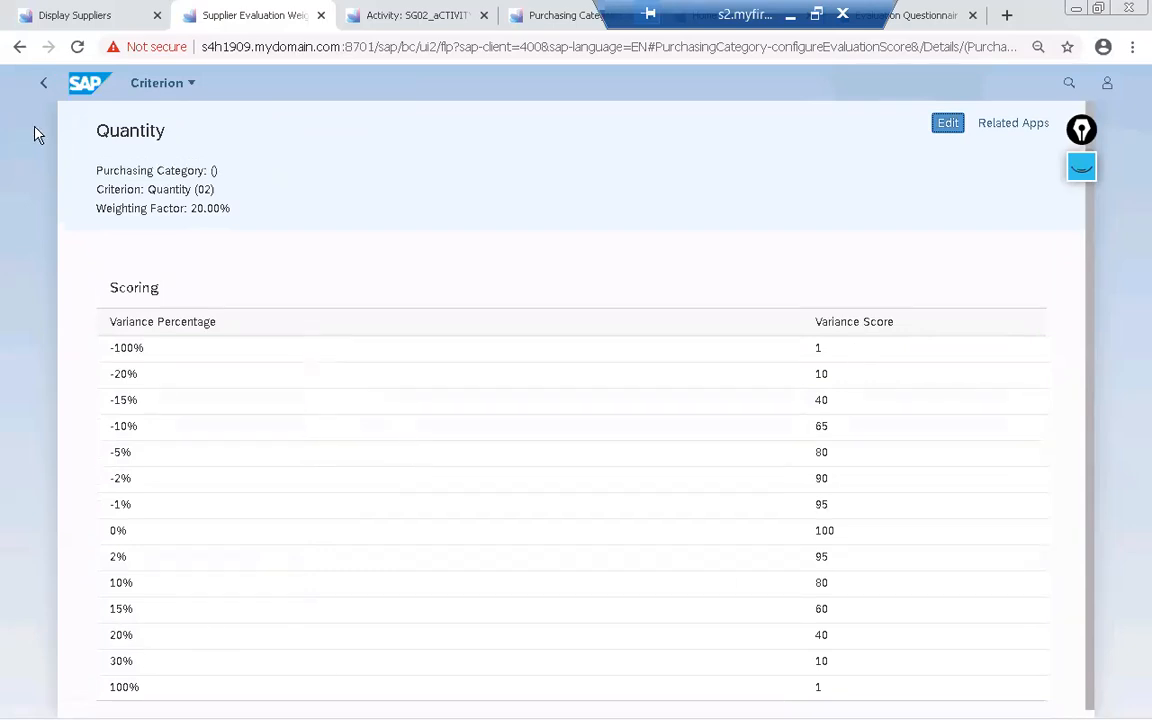
pyautogui.click(45, 86)
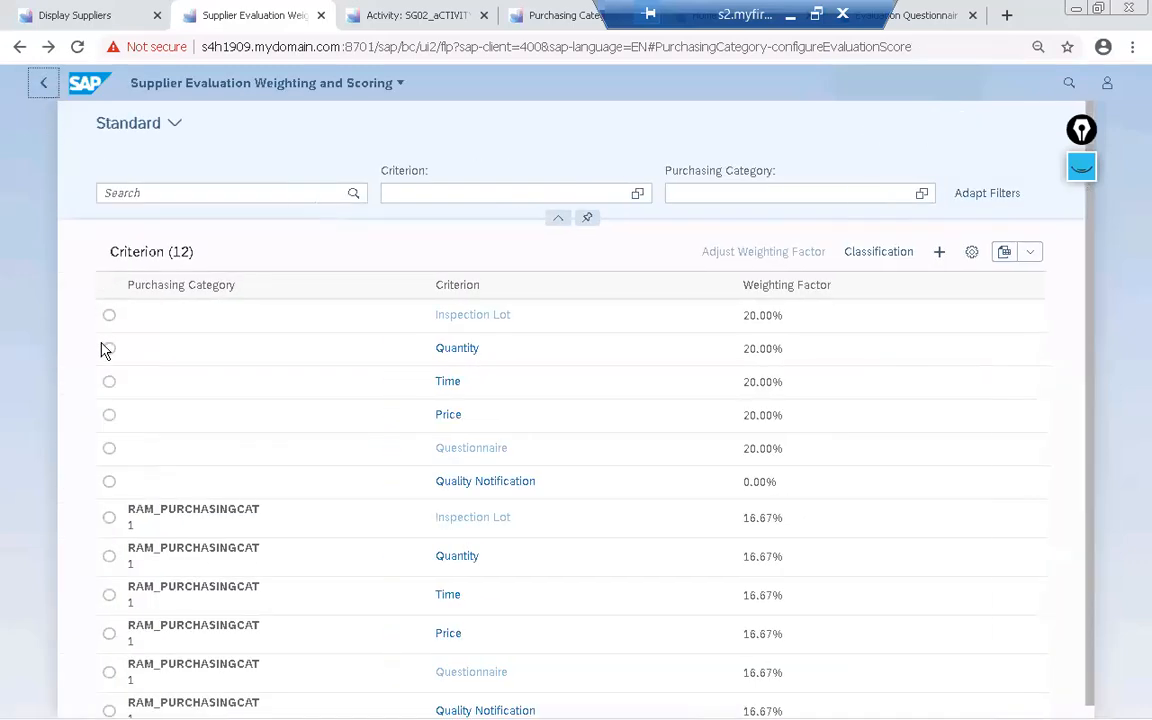
pyautogui.click(109, 349)
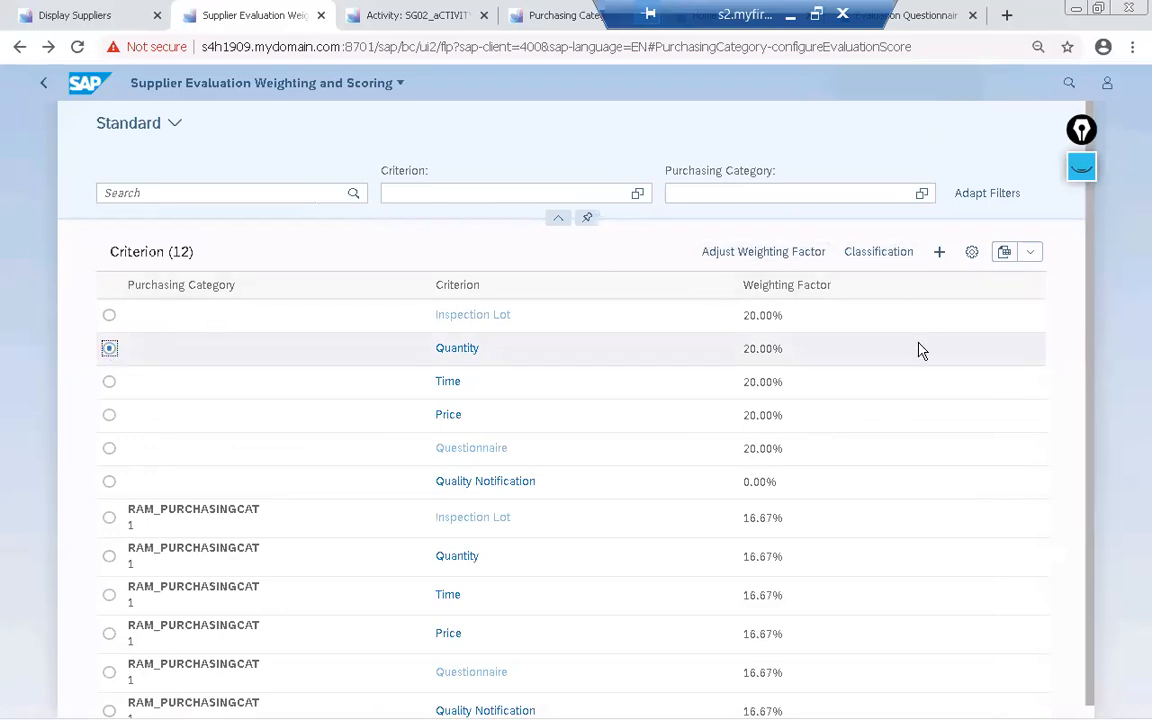
pyautogui.click(939, 260)
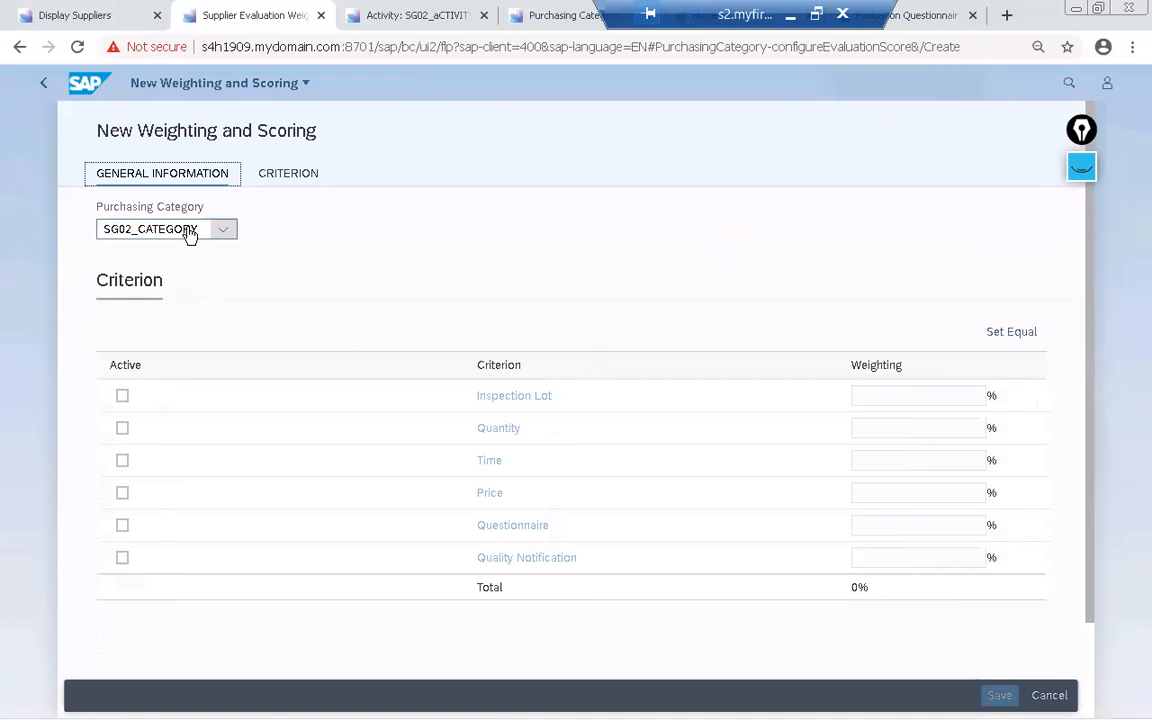
pyautogui.click(224, 231)
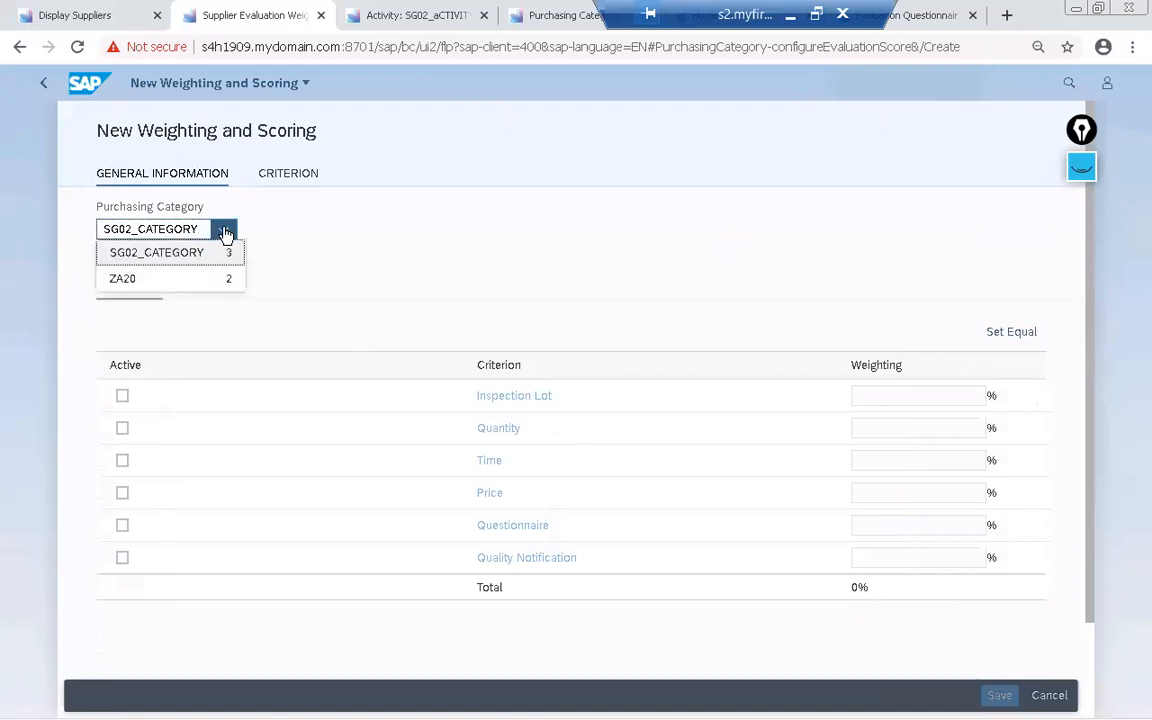
pyautogui.click(190, 253)
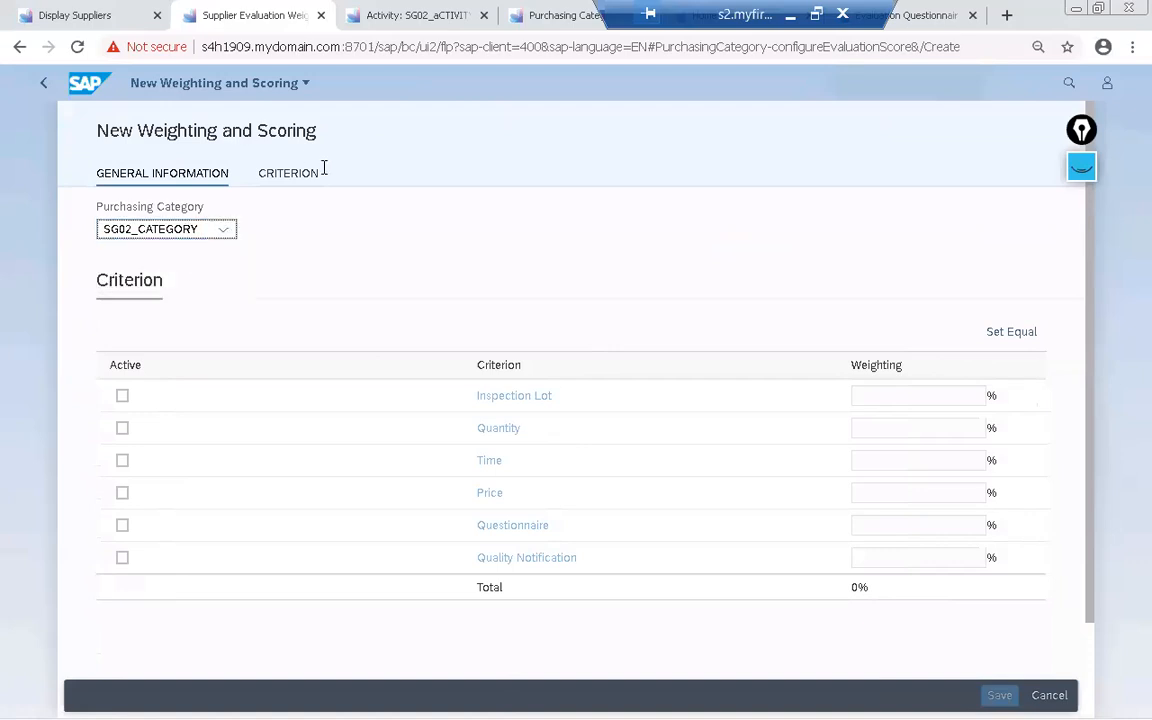
# Activate all six criteria: Inspection Lot, Quantity, Time, Price, Questionnaire and Quality Notification
pyautogui.click(122, 396)
pyautogui.click(122, 428)
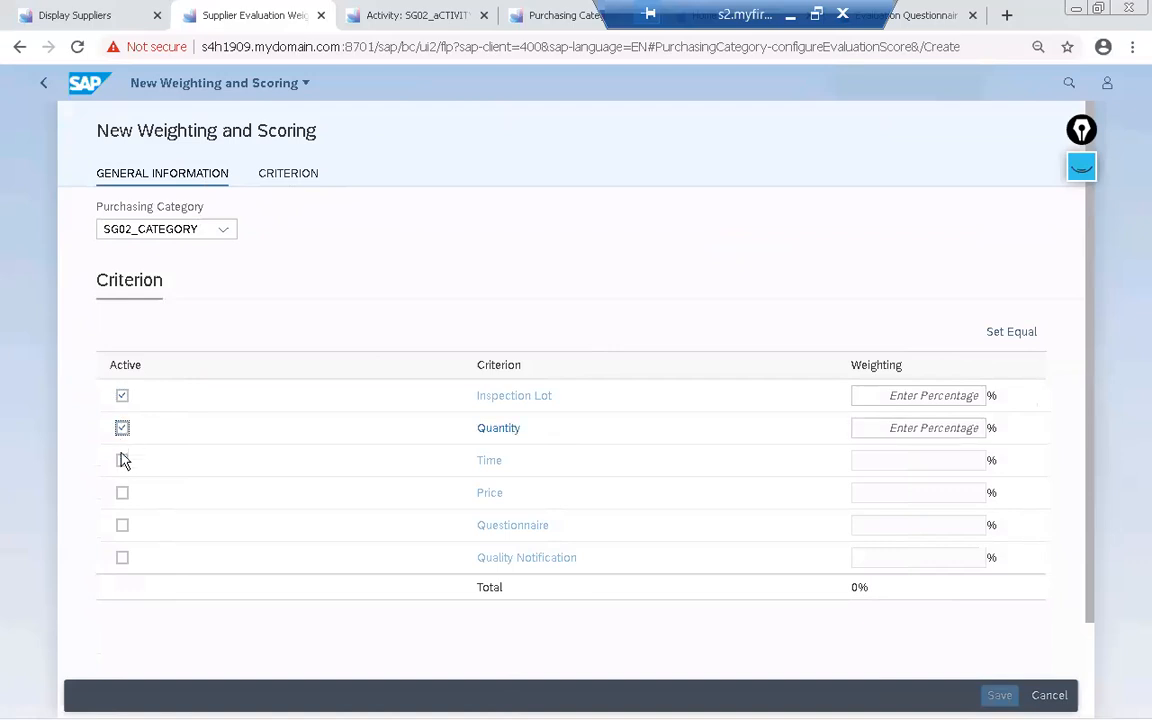
pyautogui.click(122, 461)
pyautogui.click(122, 493)
pyautogui.click(123, 526)
pyautogui.click(121, 557)
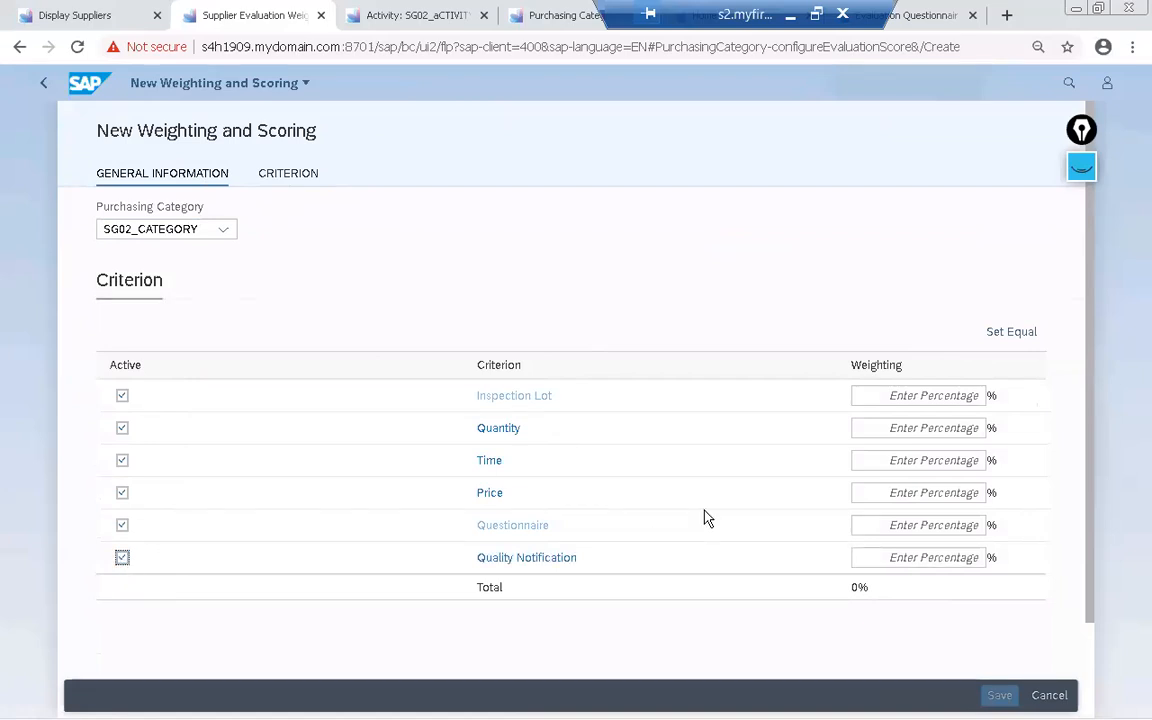
# Set the weighting to 50% for Questionnaire, 10% for Quality Notification and 10% for Price
pyautogui.click(942, 526)
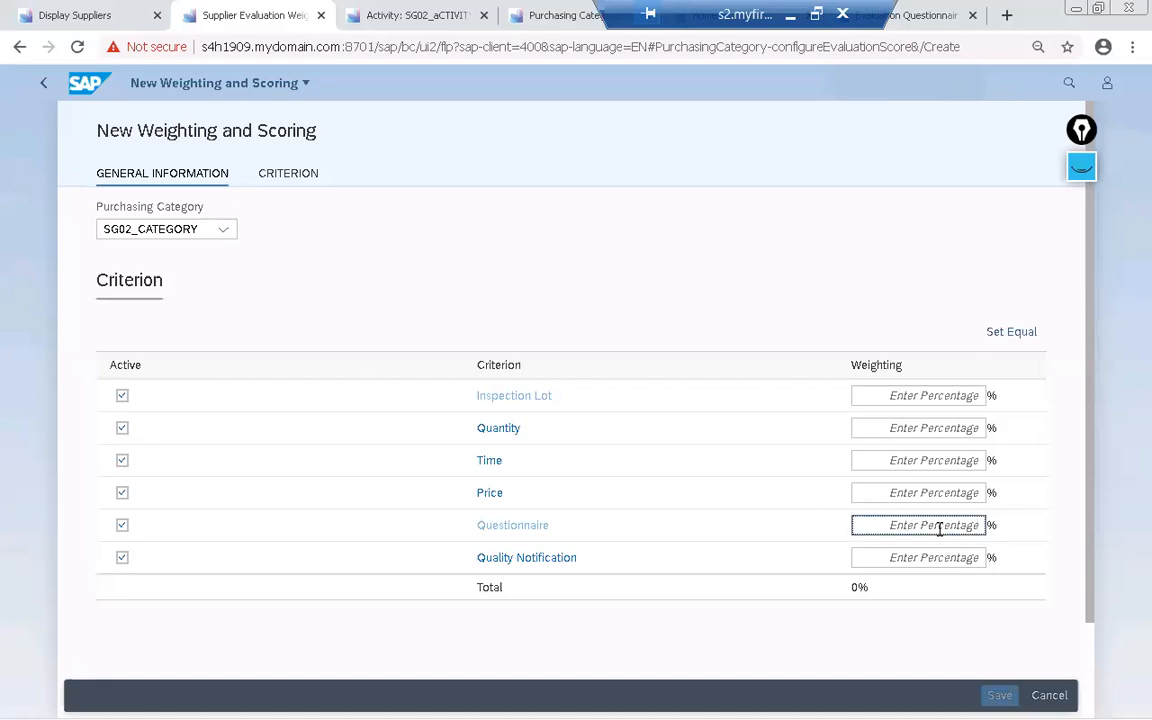
pyautogui.write('50')
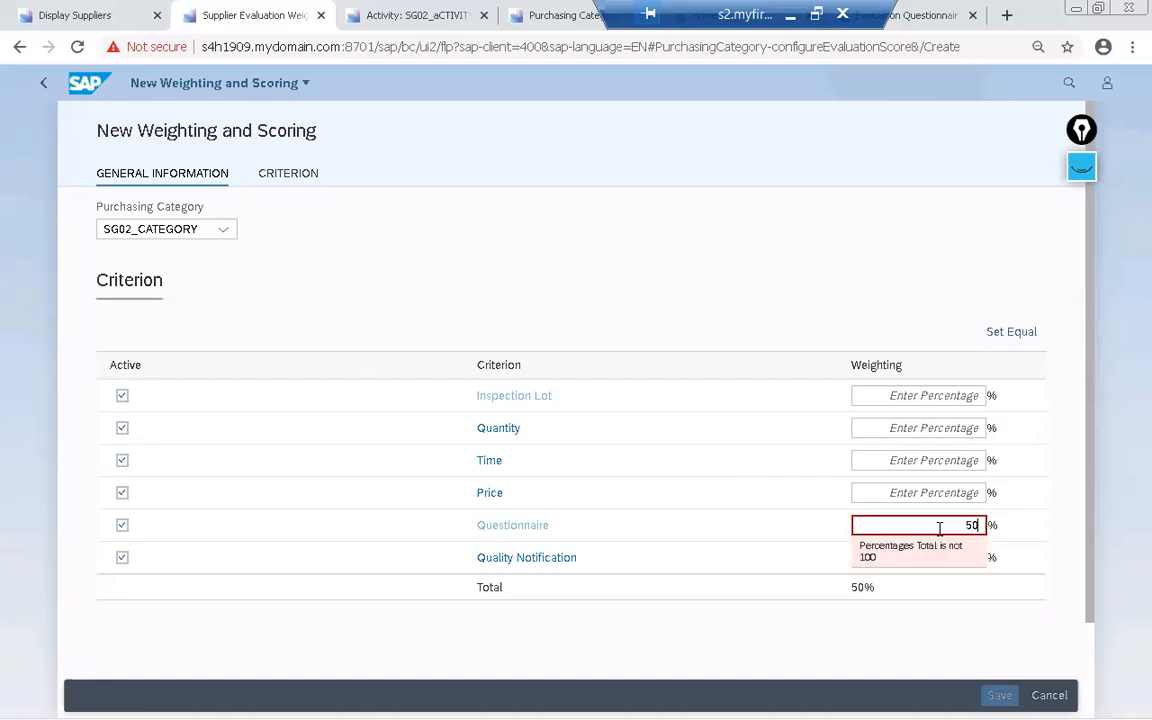
pyautogui.click(938, 486)
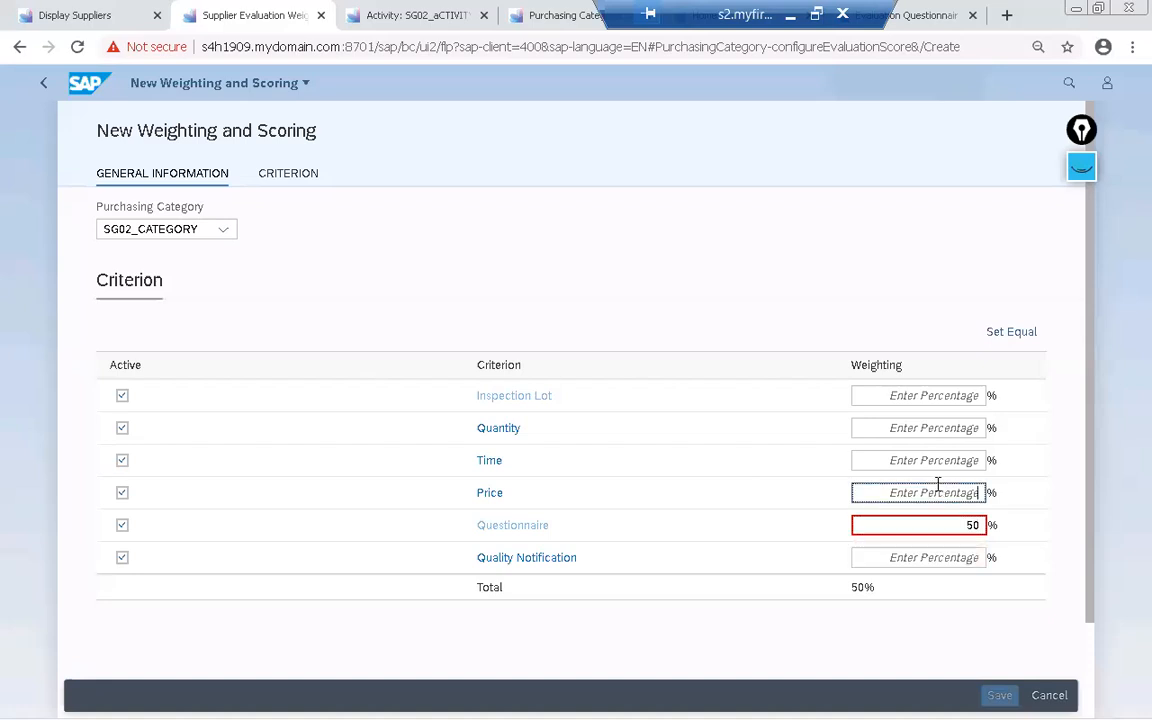
pyautogui.click(935, 557)
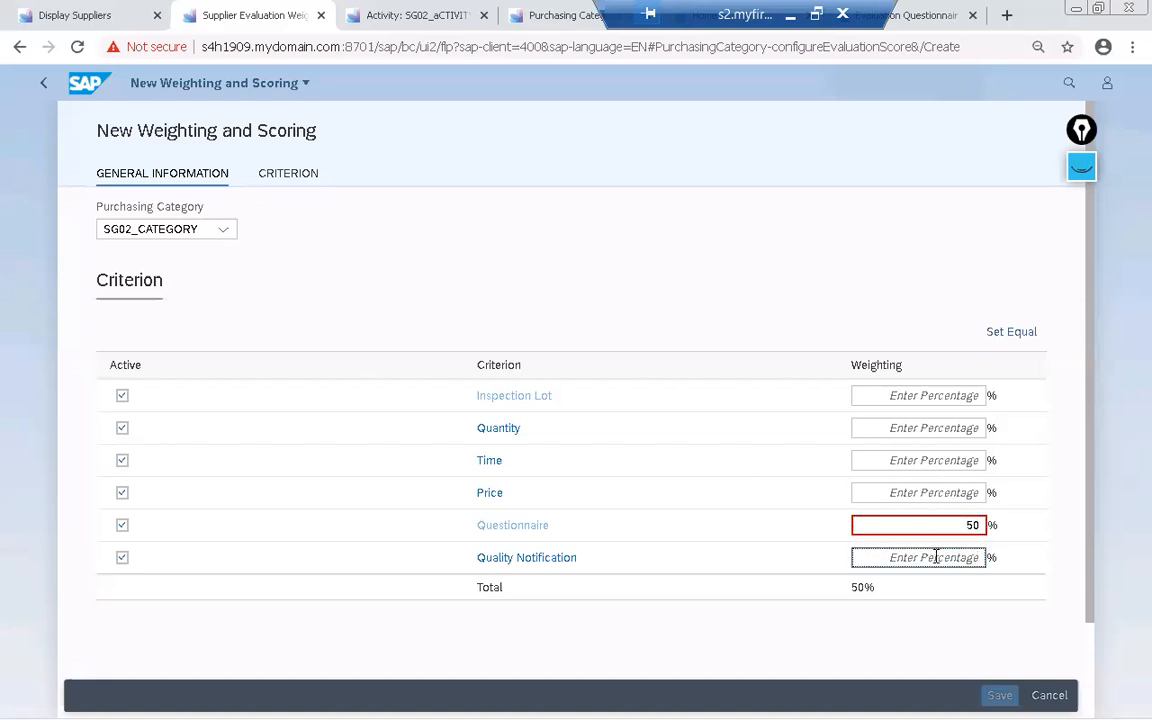
pyautogui.write('10')
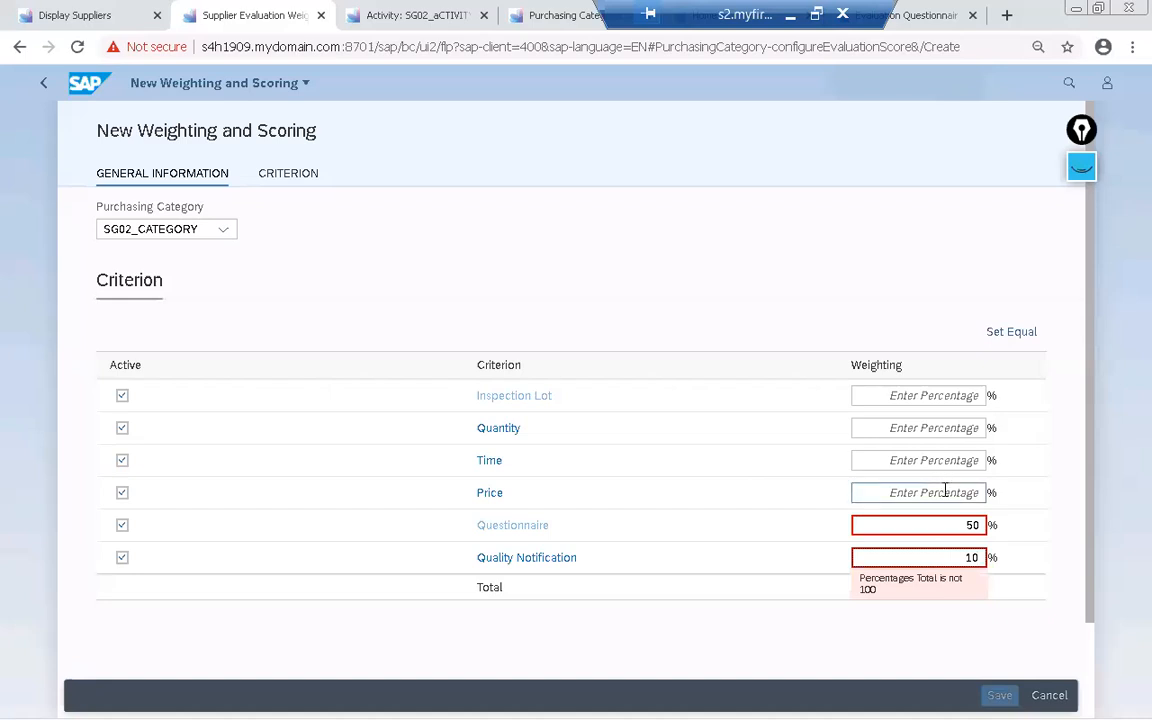
pyautogui.click(945, 489)
pyautogui.write('10')
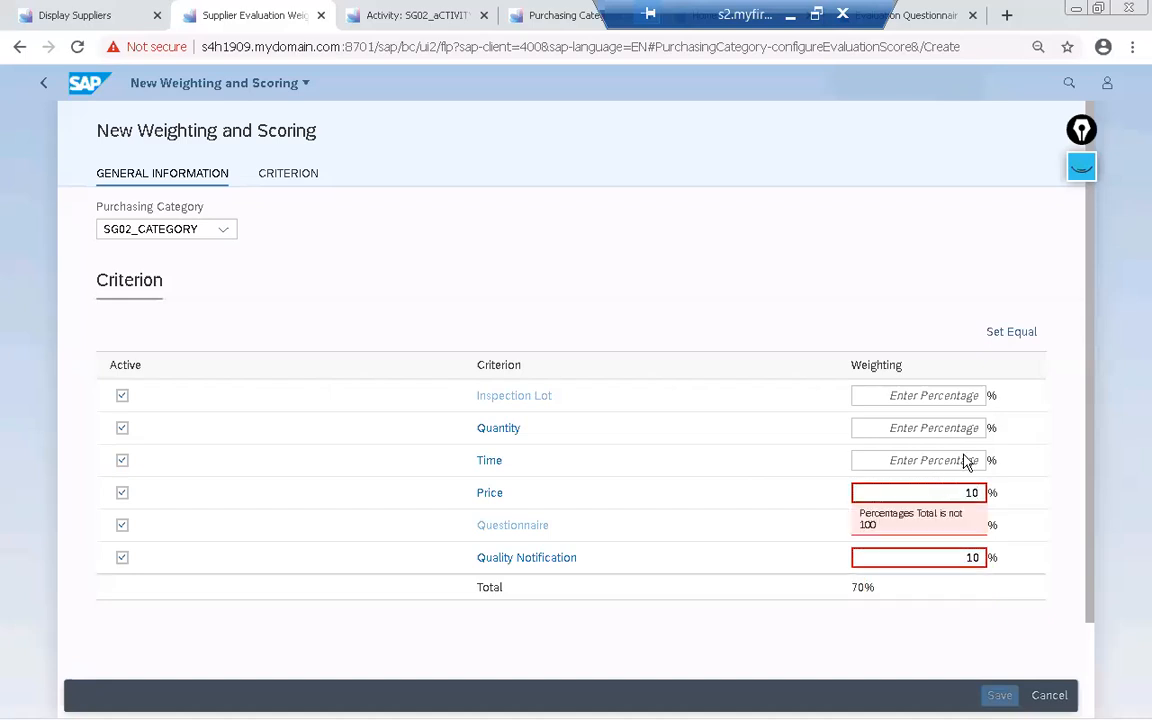
# Set the weighting to 10% for Time, 15% for Quantity and 5% for Inspection Lot
pyautogui.click(965, 455)
pyautogui.write('10')
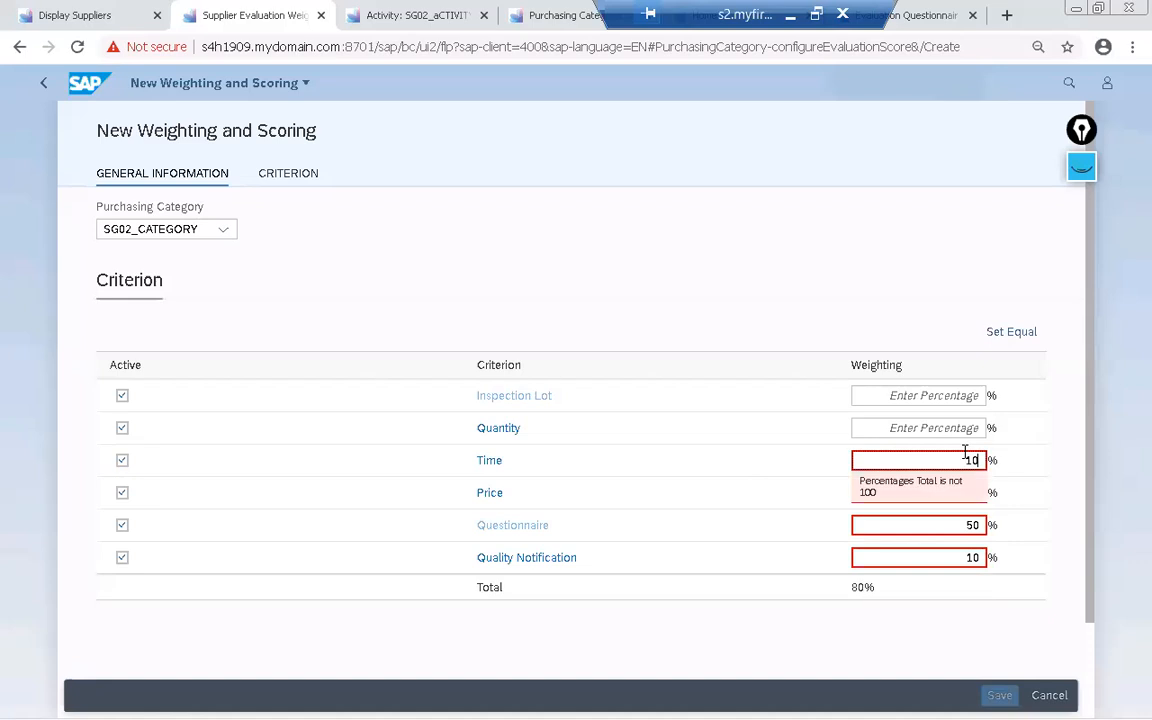
pyautogui.click(932, 428)
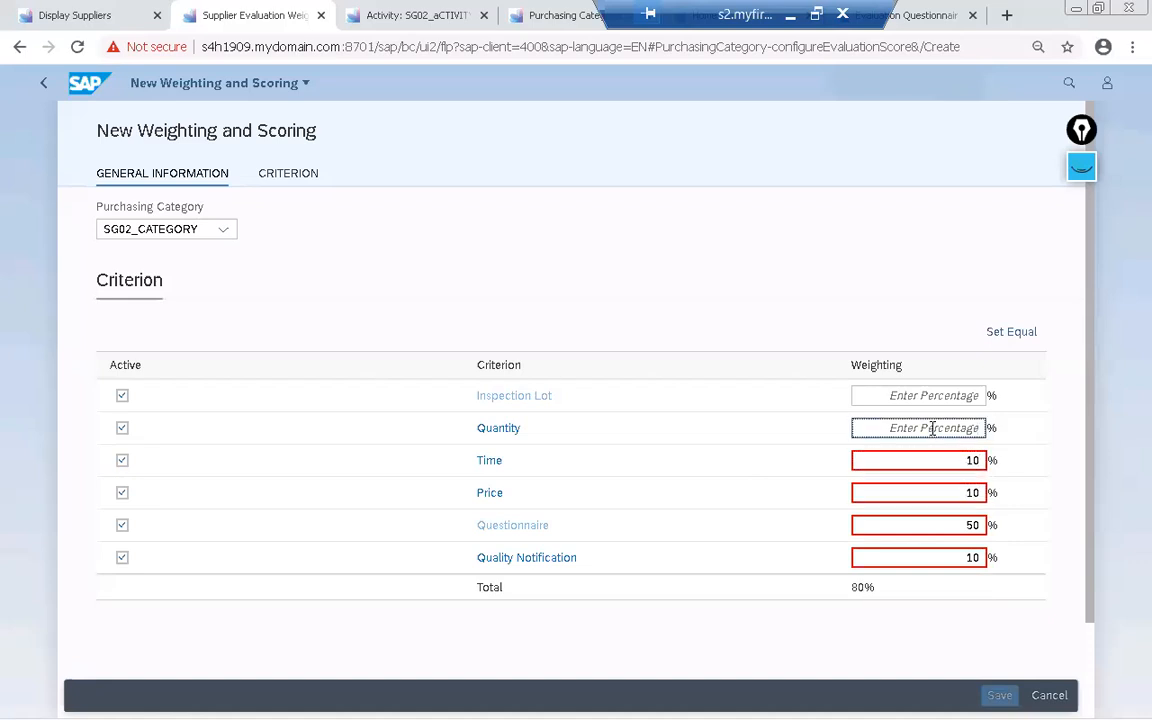
pyautogui.write('15')
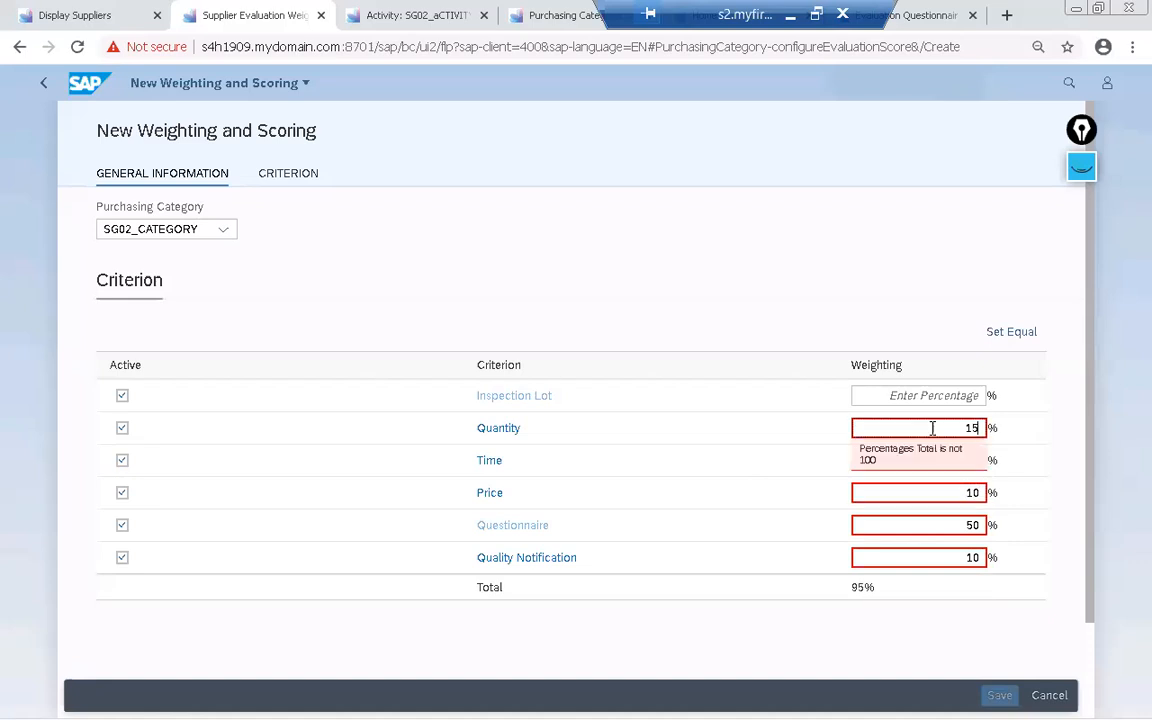
pyautogui.click(932, 398)
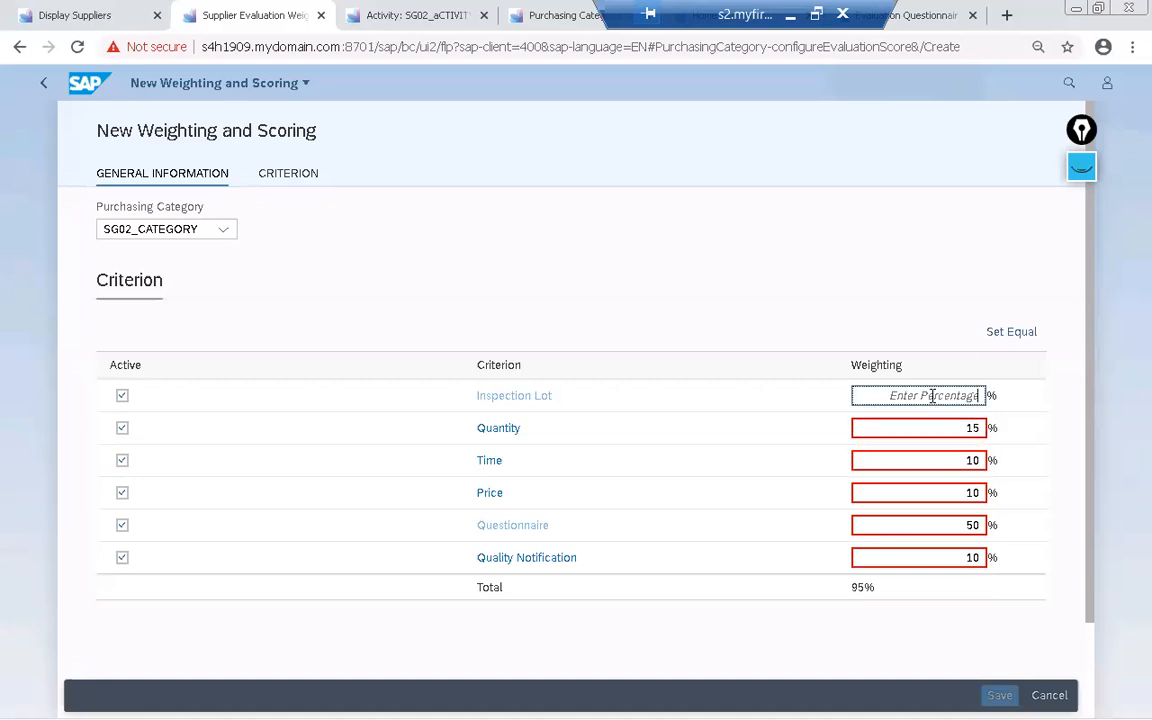
pyautogui.write('5')
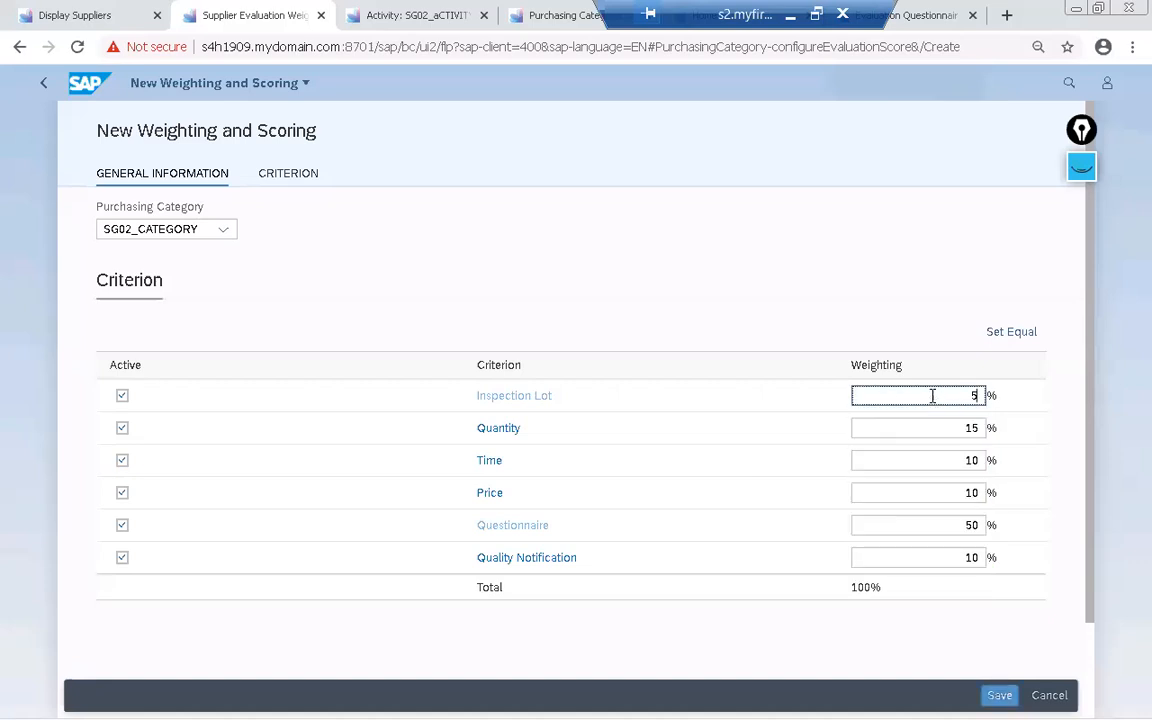
pyautogui.click(792, 265)
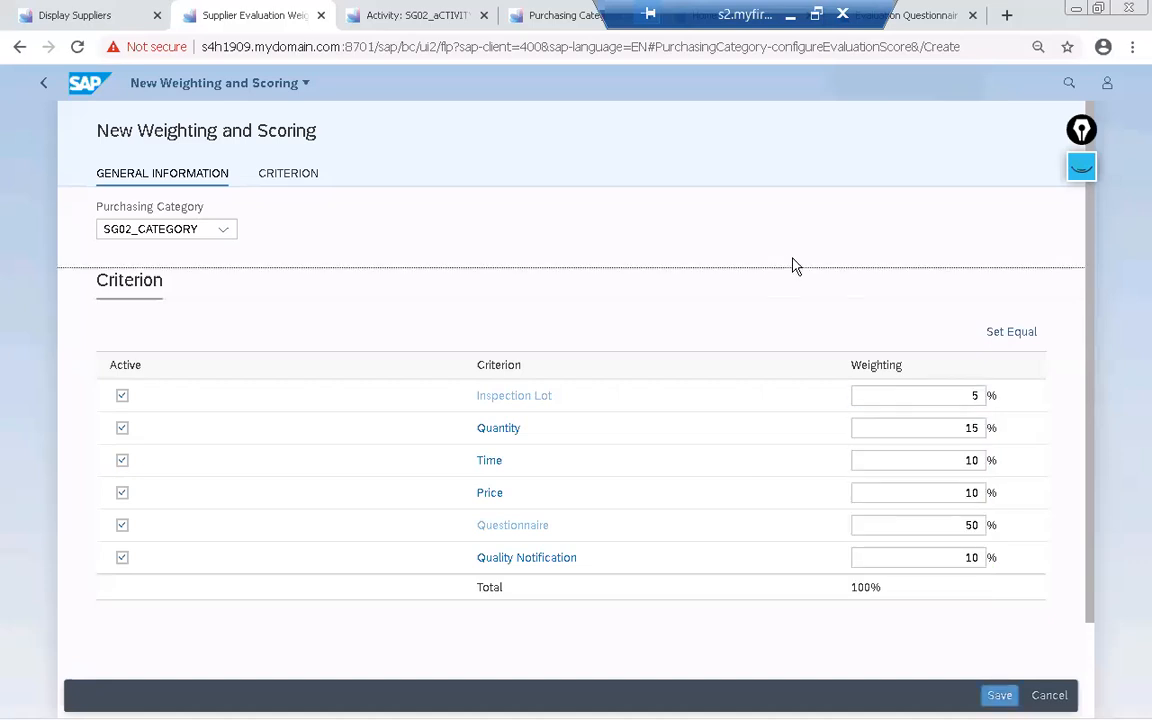
# Review the variance percentages and scores of the Quantity criterion and return to the new weighting form
pyautogui.click(497, 429)
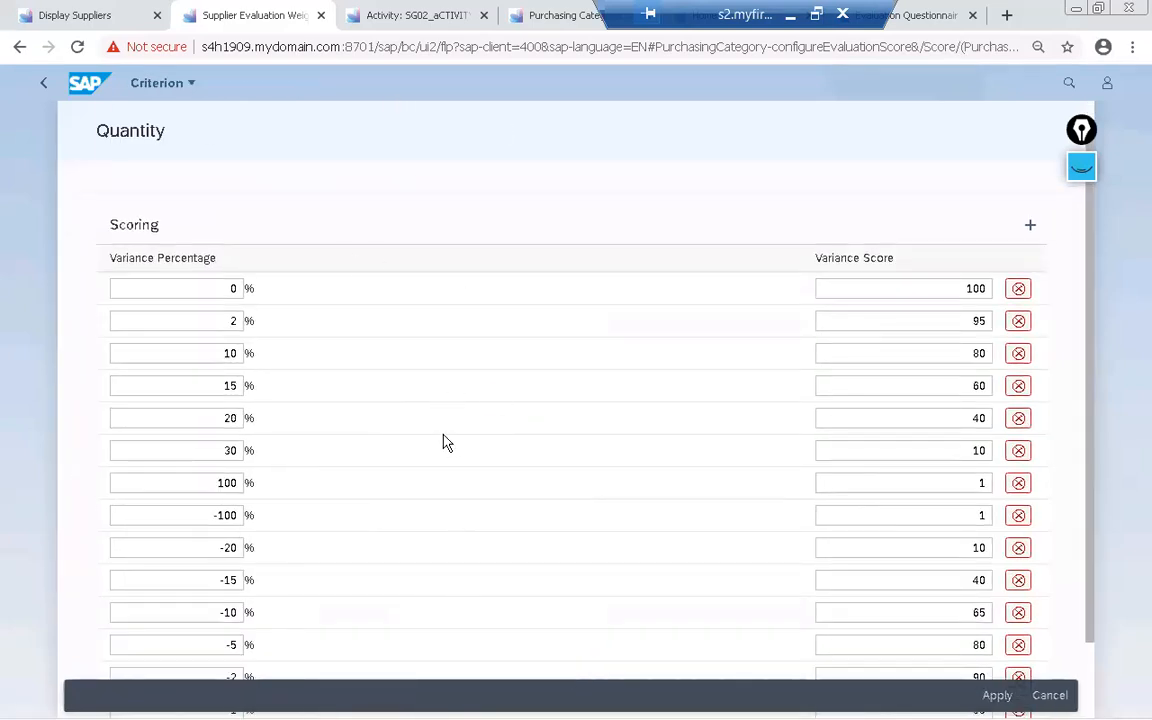
pyautogui.scroll(-2, 447, 443)
pyautogui.scroll(3, 447, 443)
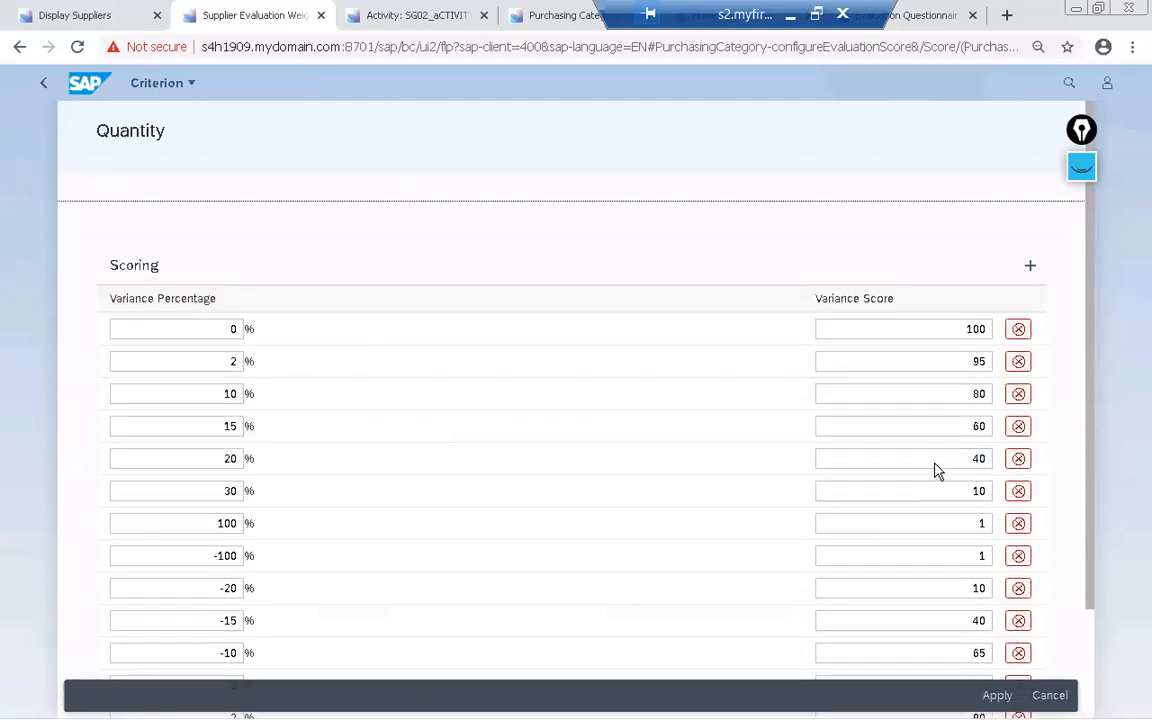
pyautogui.click(43, 87)
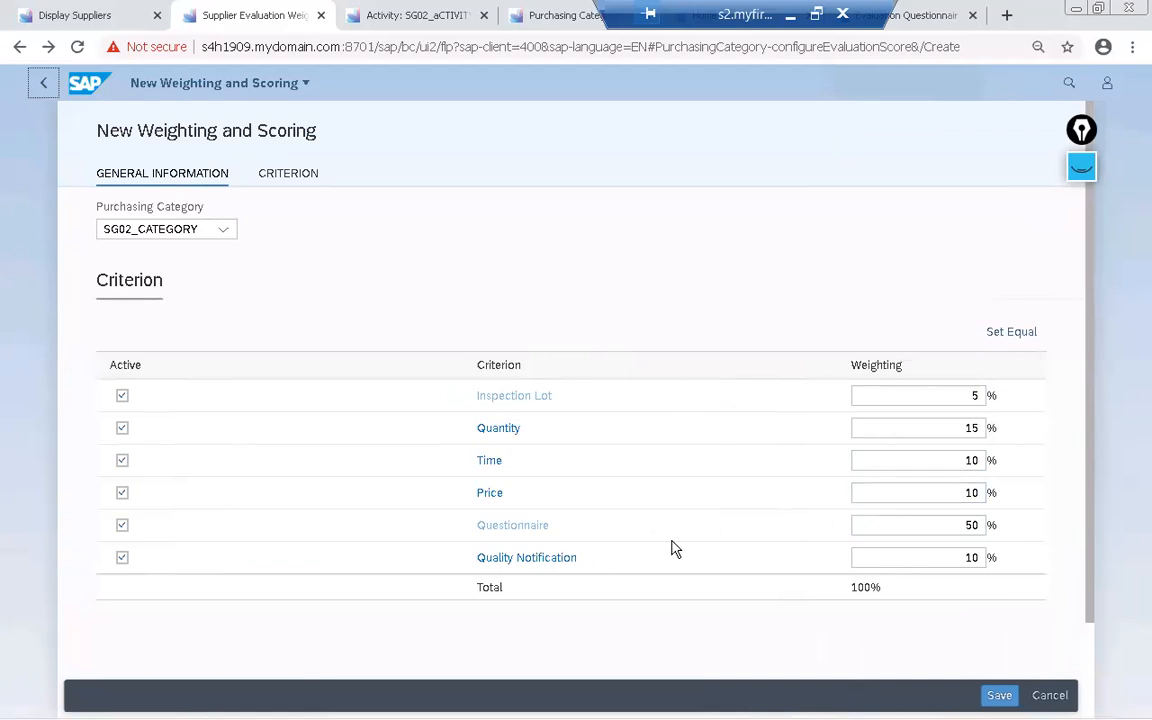
# Save the new weighting and scoring and check the SG02_CATEGORY entries in the criterion list
pyautogui.click(998, 697)
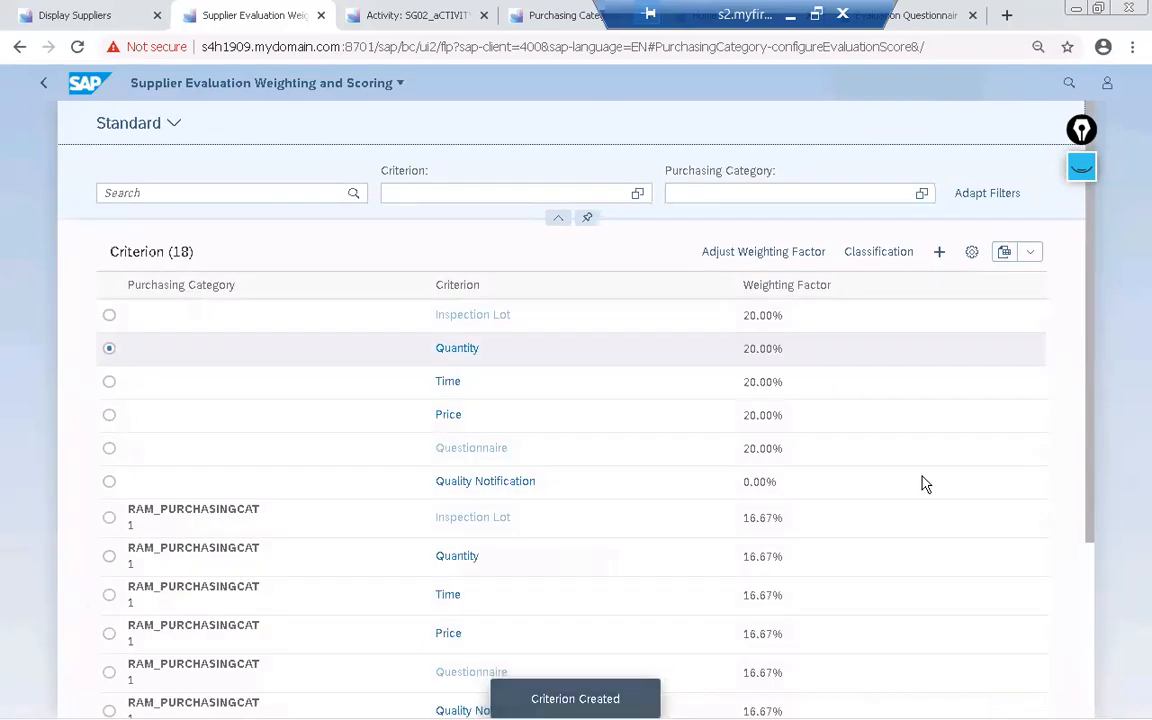
pyautogui.scroll(-3, 925, 483)
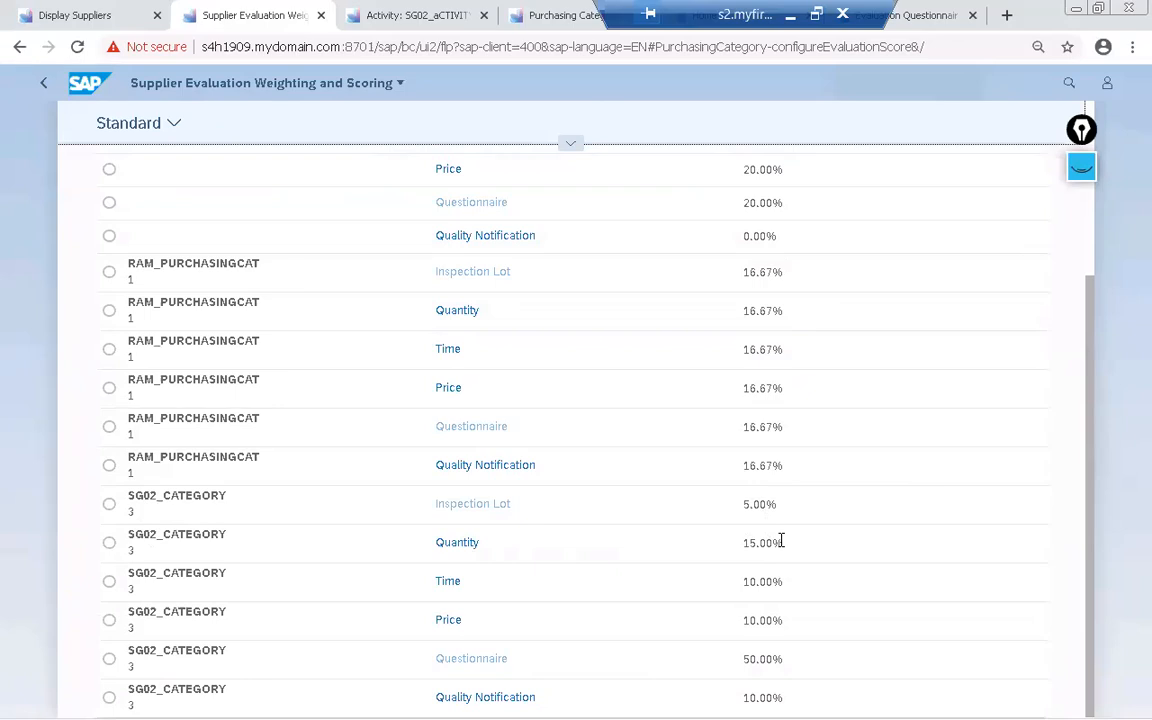
pyautogui.scroll(1, 310, 418)
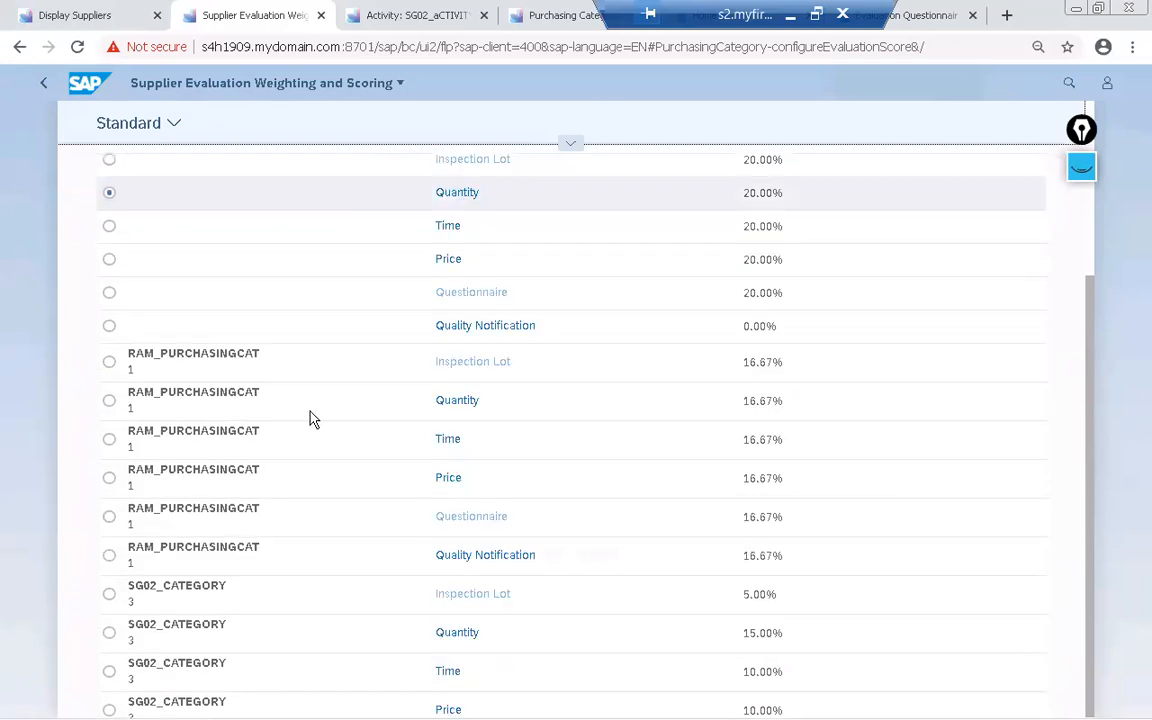
pyautogui.scroll(1, 310, 418)
# Go back to the home page and open Manage Questions for supplier evaluation
pyautogui.click(44, 84)
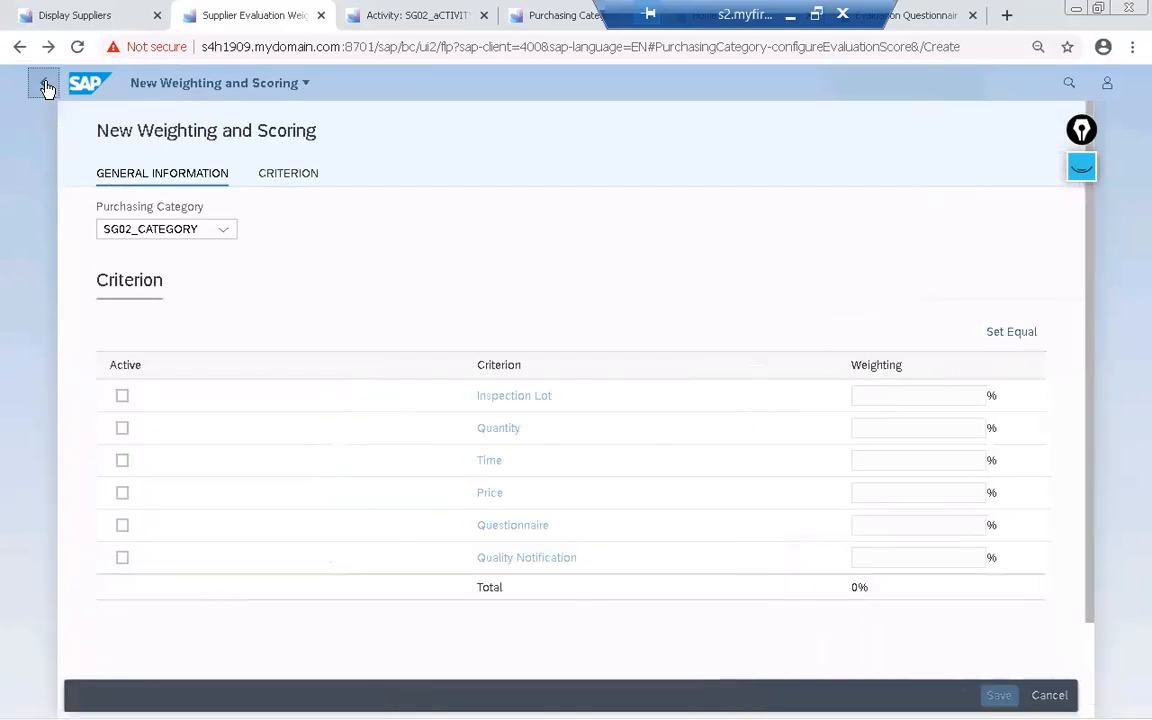
pyautogui.click(46, 87)
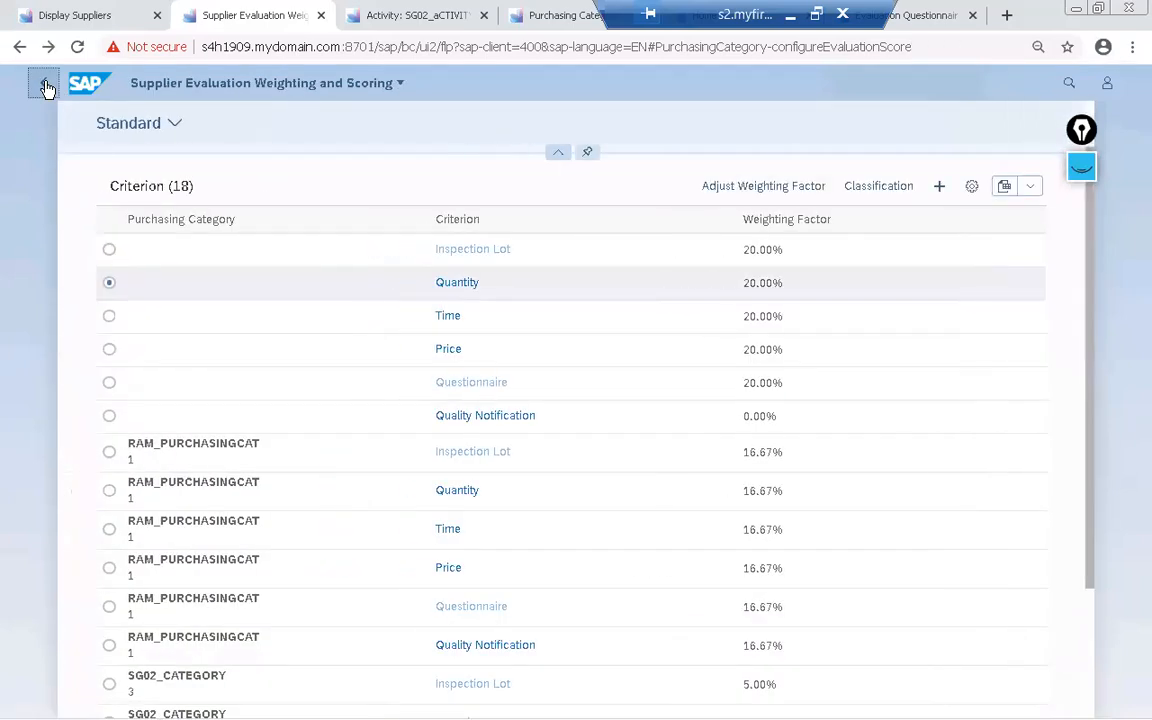
pyautogui.click(46, 87)
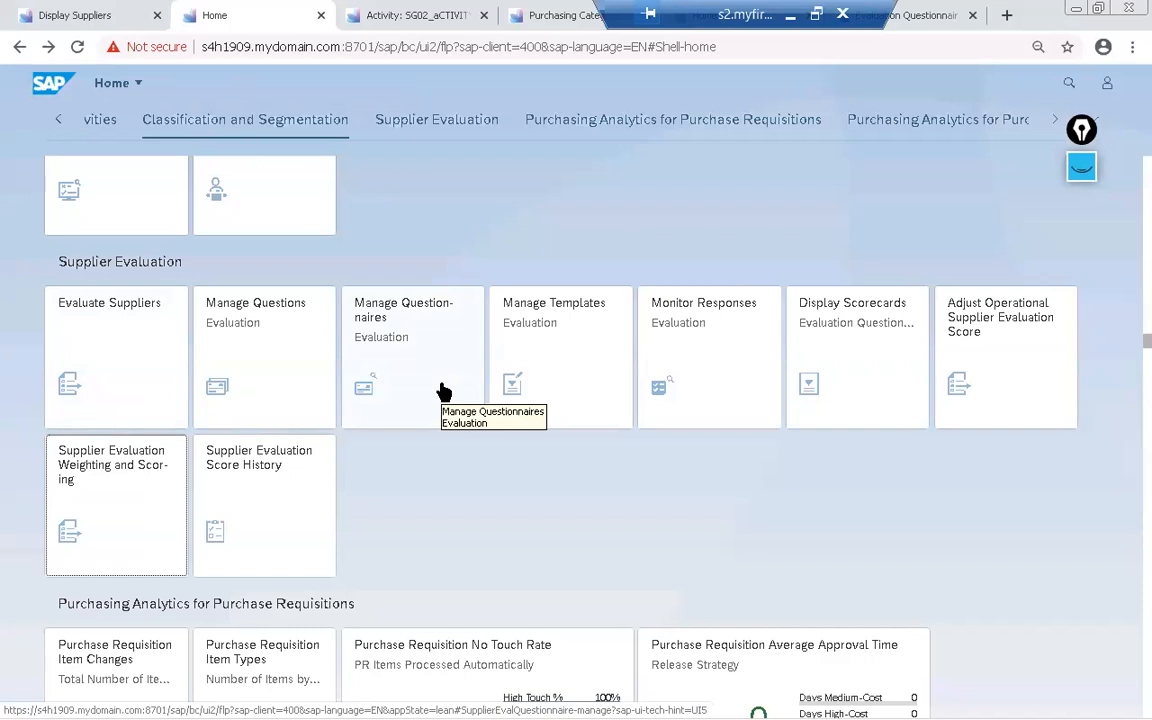
pyautogui.click(265, 354)
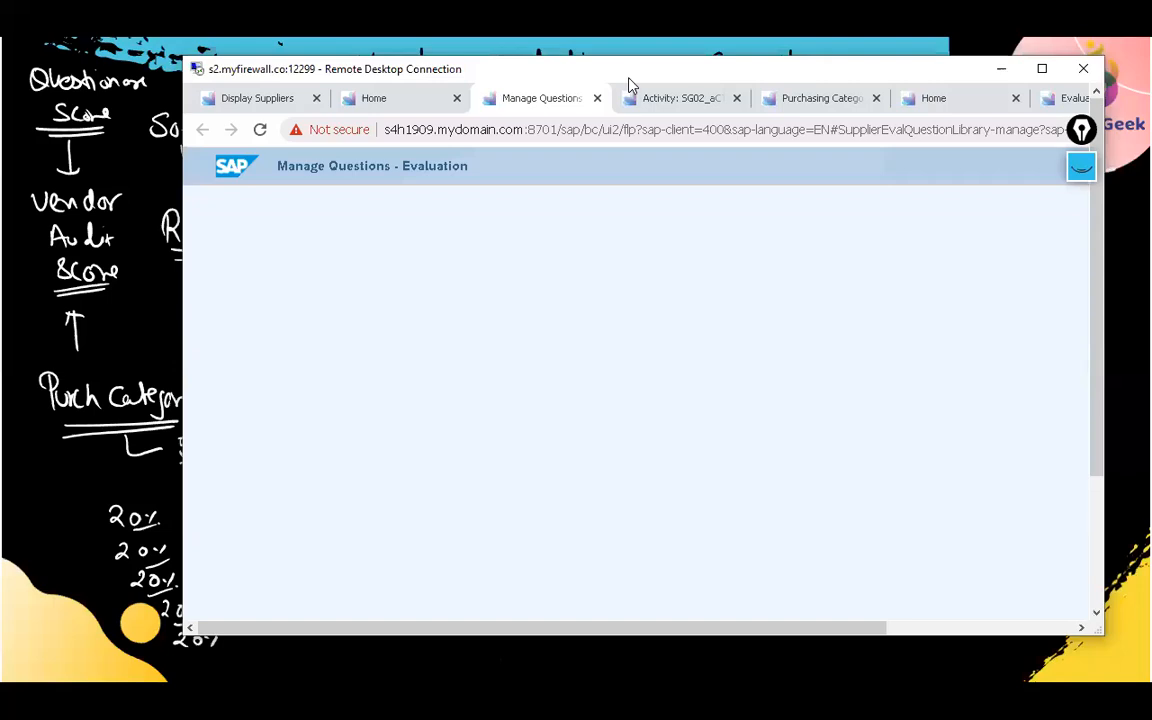
# Move the remote desktop window aside and close every browser tab except the supplier evaluation question library
pyautogui.moveTo(631, 79); pyautogui.dragTo(478, 152)
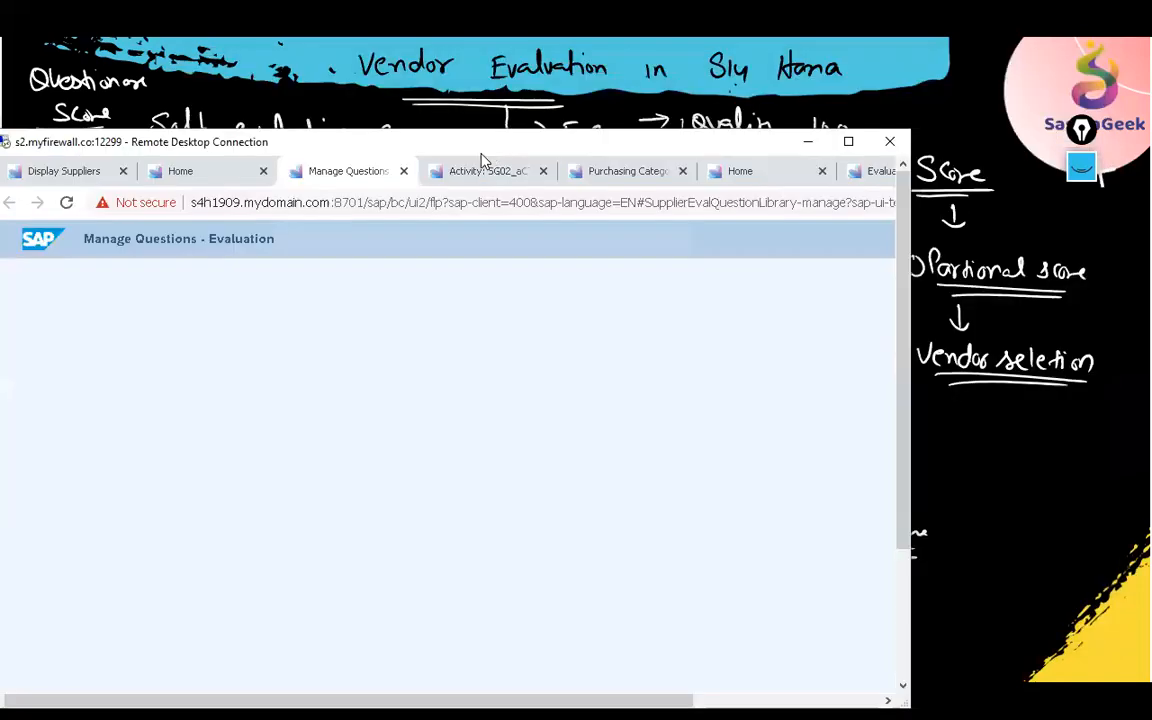
pyautogui.click(543, 171)
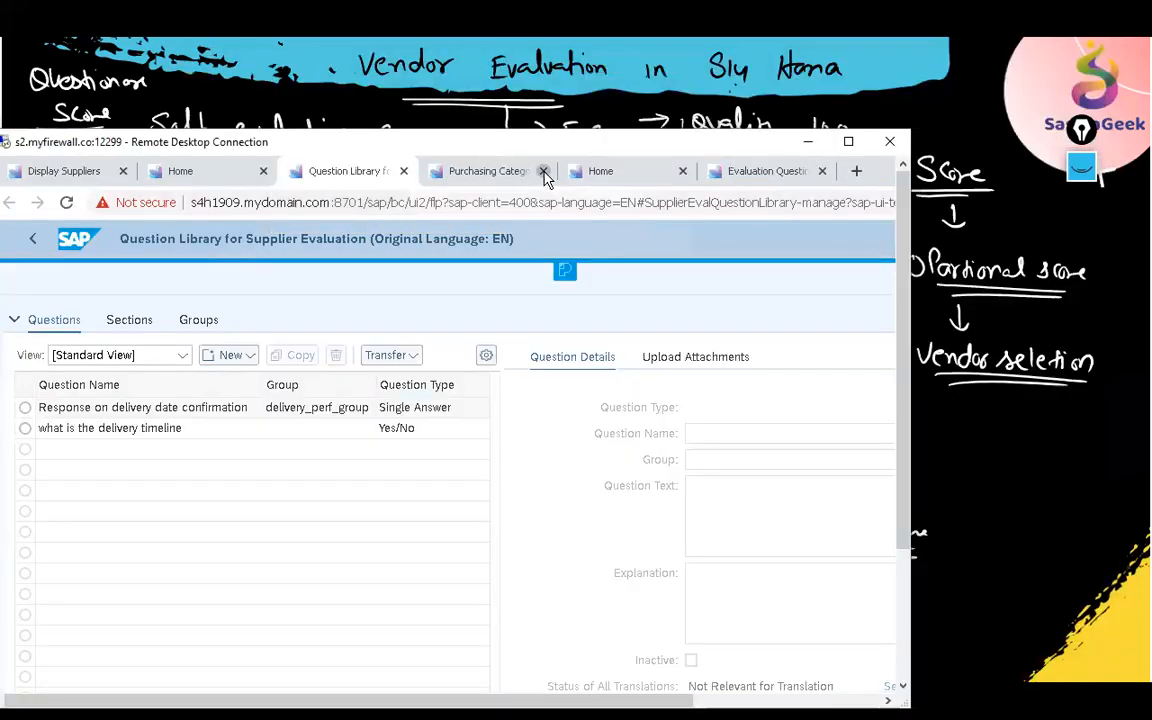
pyautogui.click(543, 171)
pyautogui.click(543, 171)
pyautogui.click(543, 171)
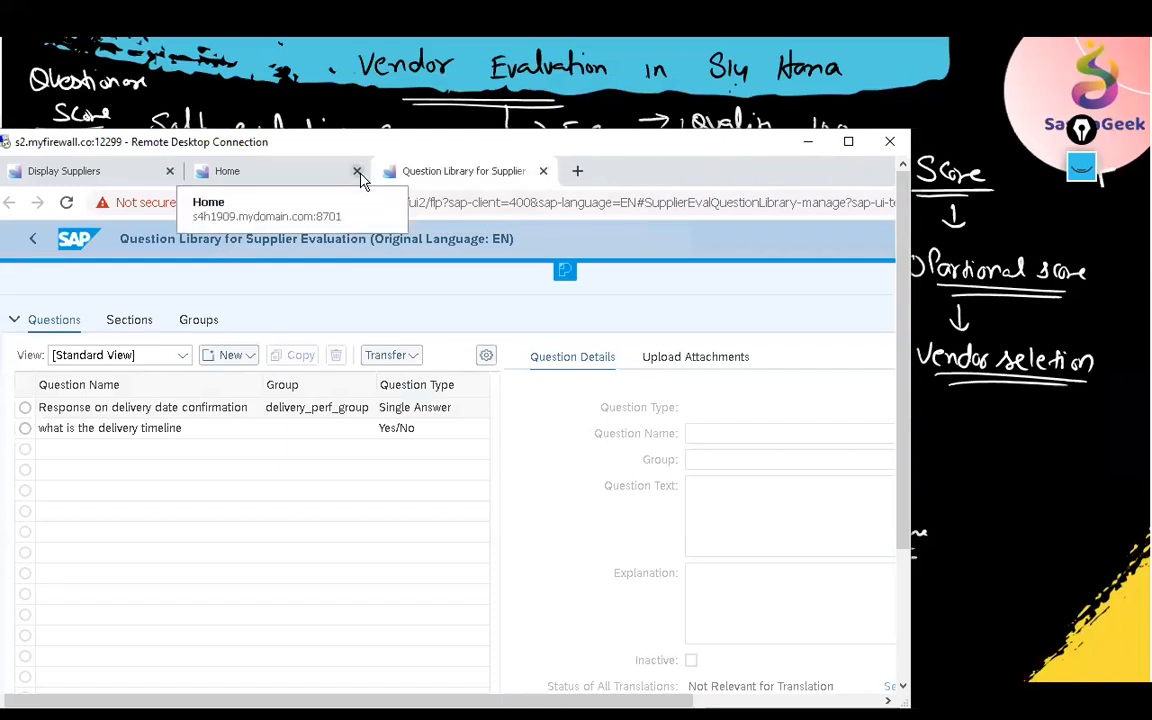
pyautogui.click(357, 172)
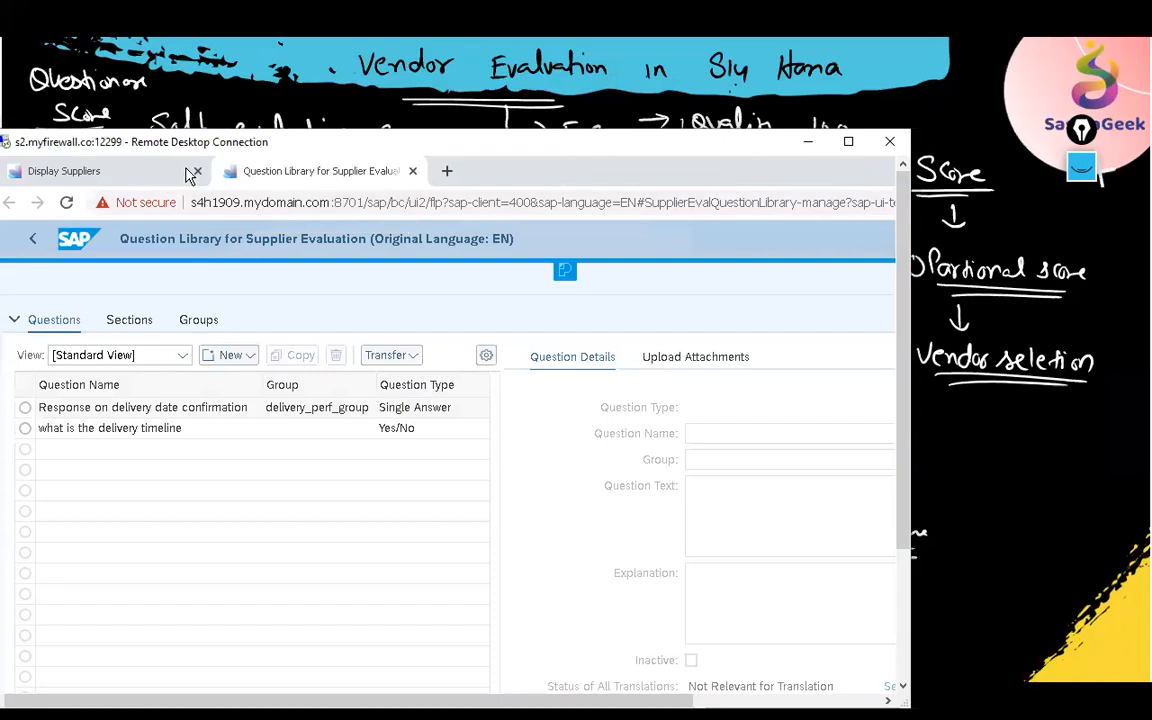
pyautogui.click(198, 172)
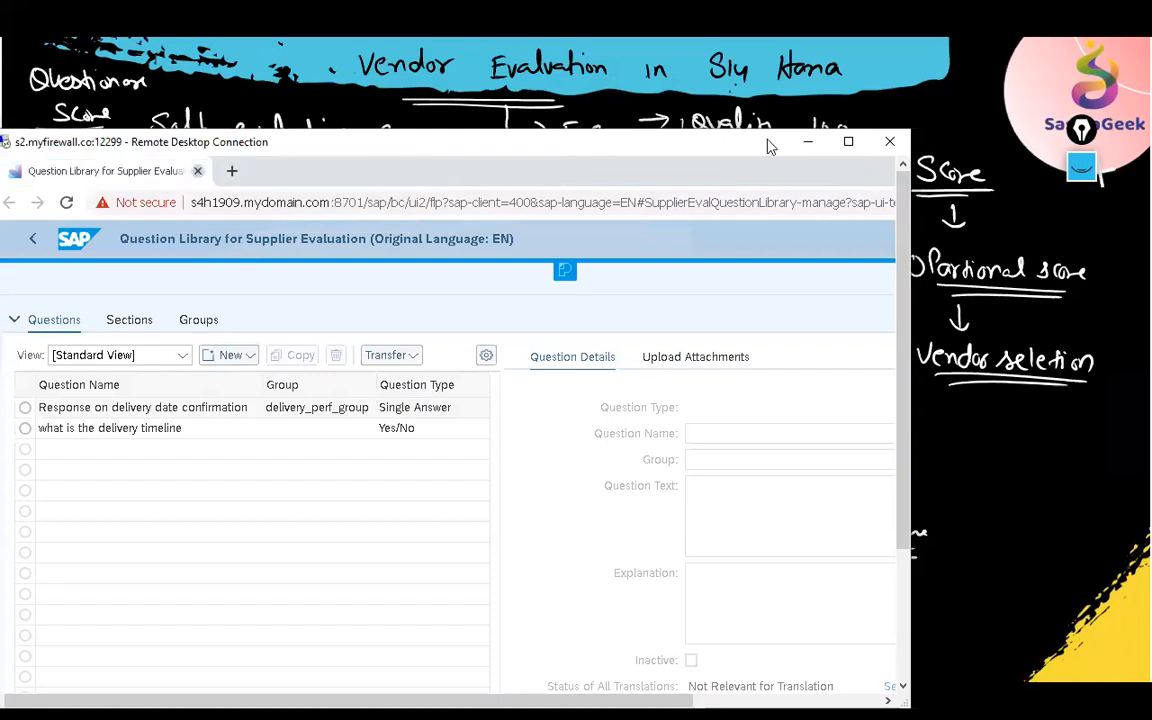
# Maximize the remote desktop window, and create and save a question group named Quality Performance
pyautogui.click(848, 141)
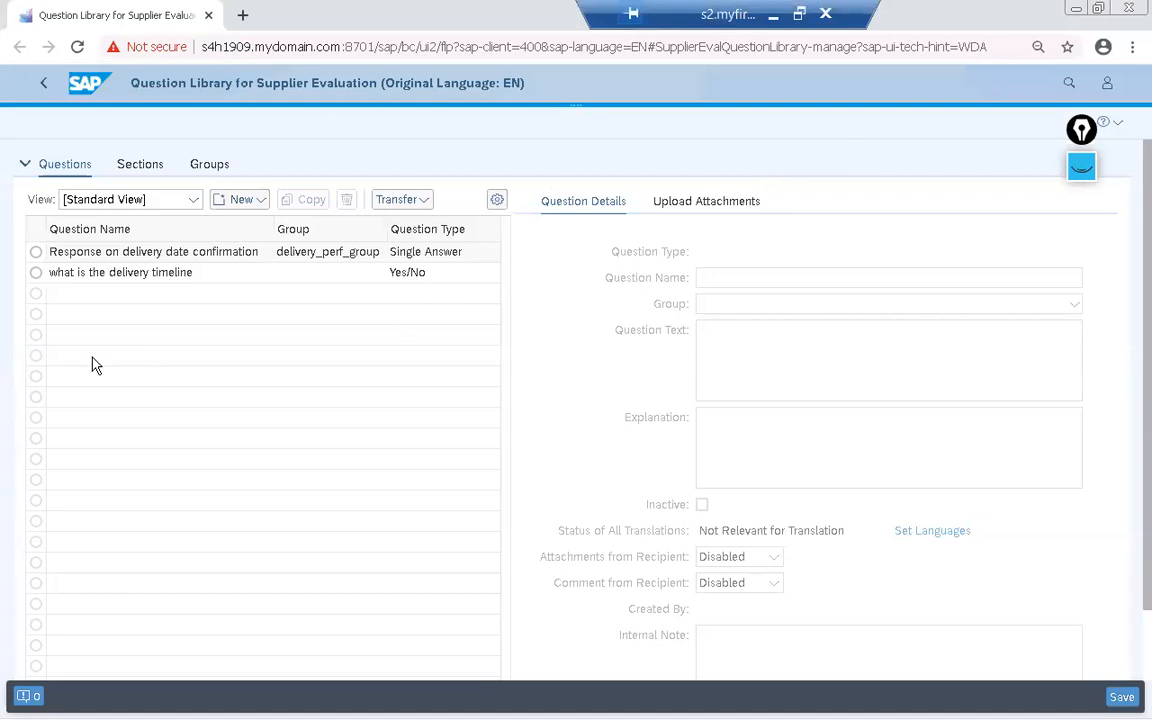
pyautogui.click(137, 164)
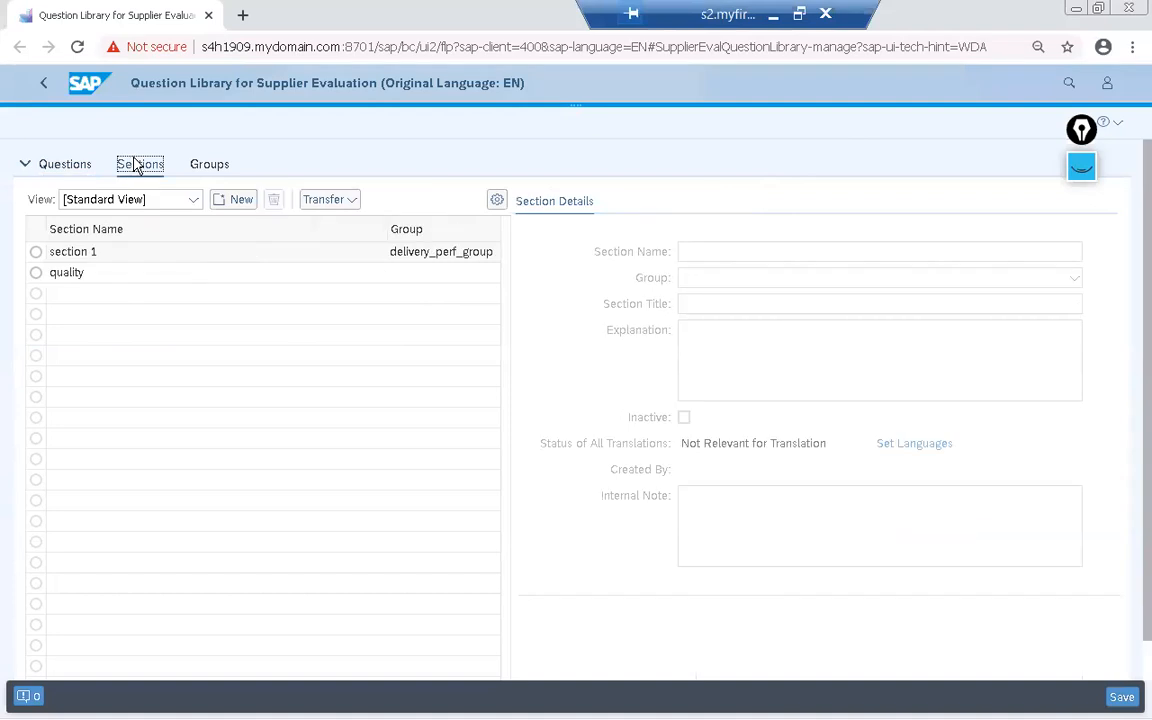
pyautogui.click(210, 166)
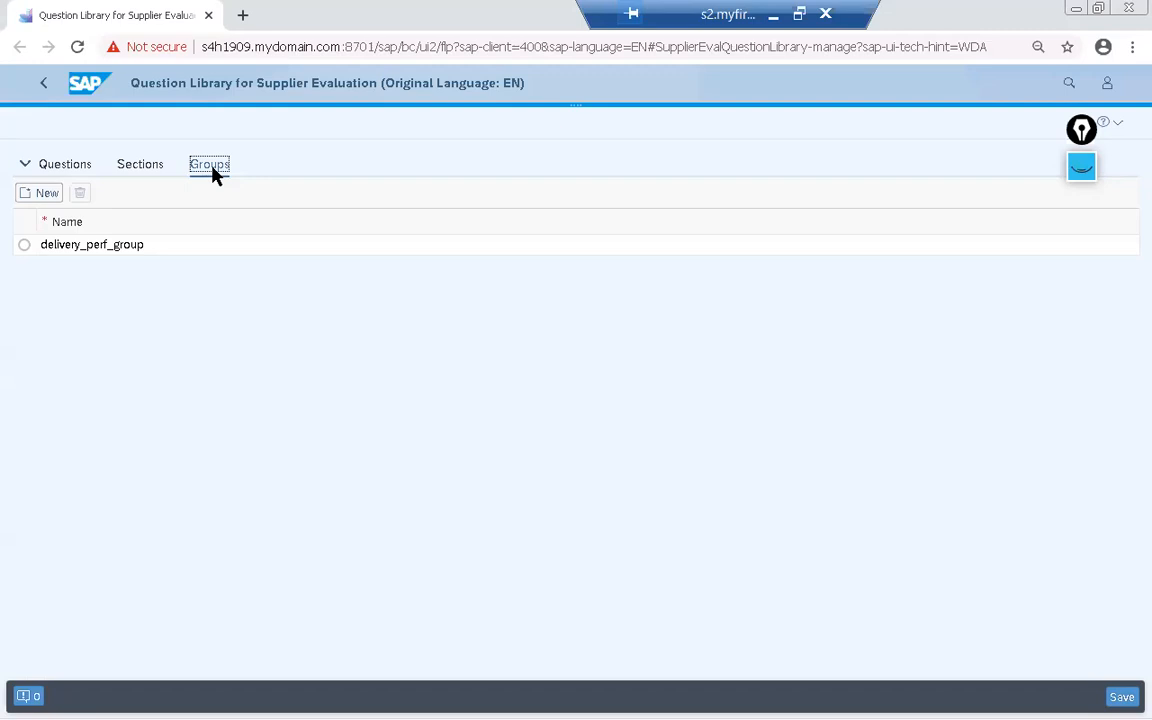
pyautogui.click(41, 195)
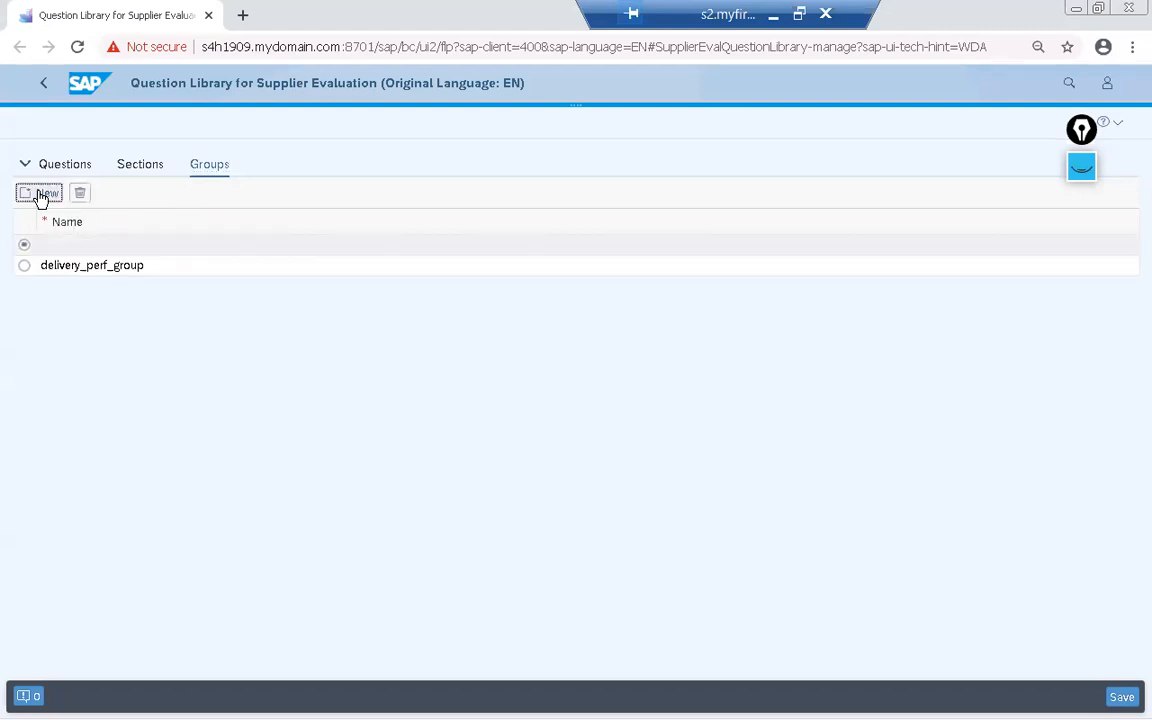
pyautogui.click(74, 246)
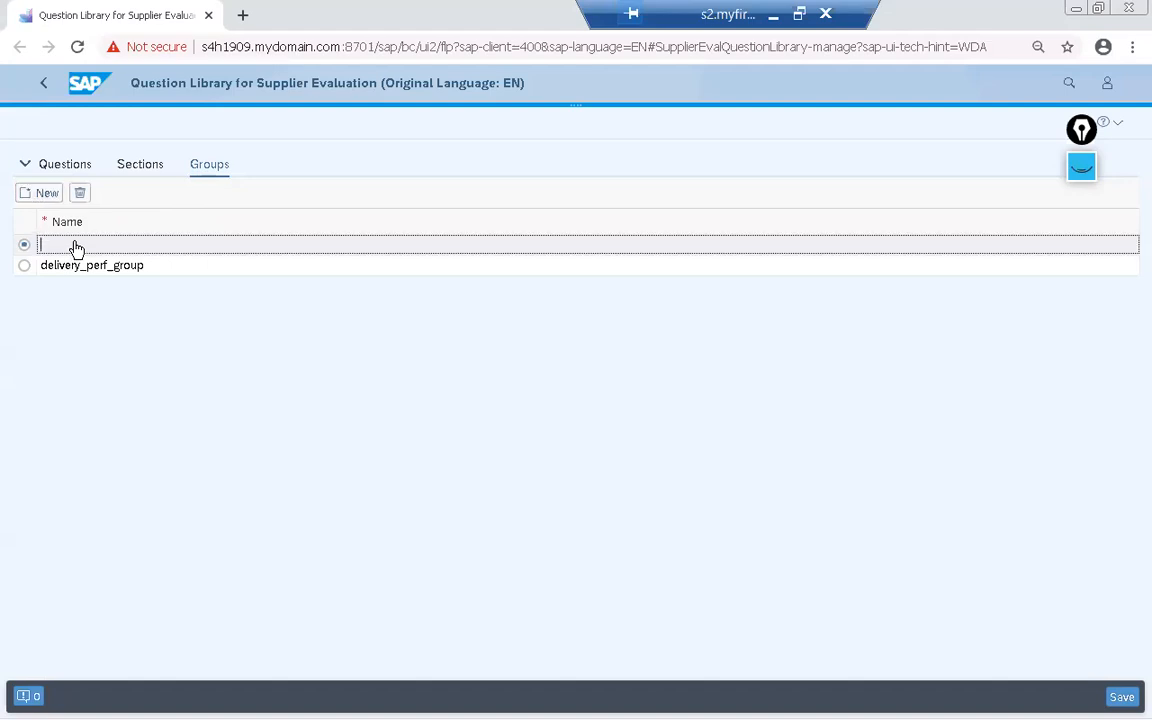
pyautogui.write('Quality Performance')
pyautogui.click(151, 347)
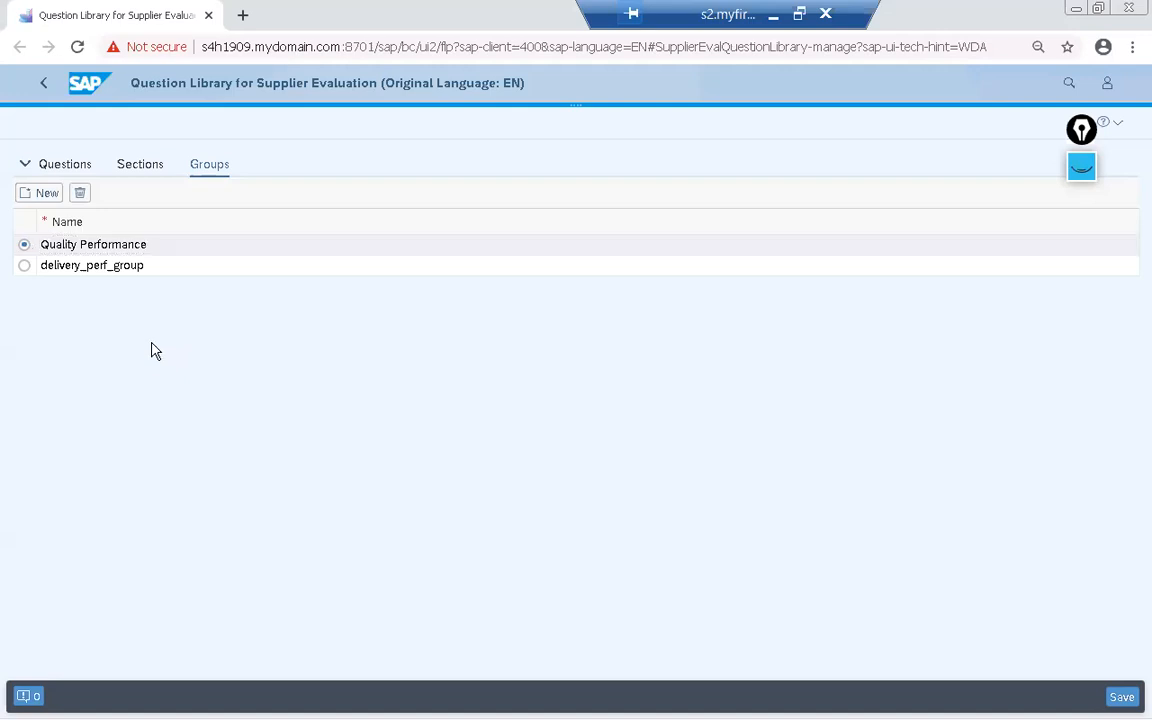
pyautogui.click(1121, 697)
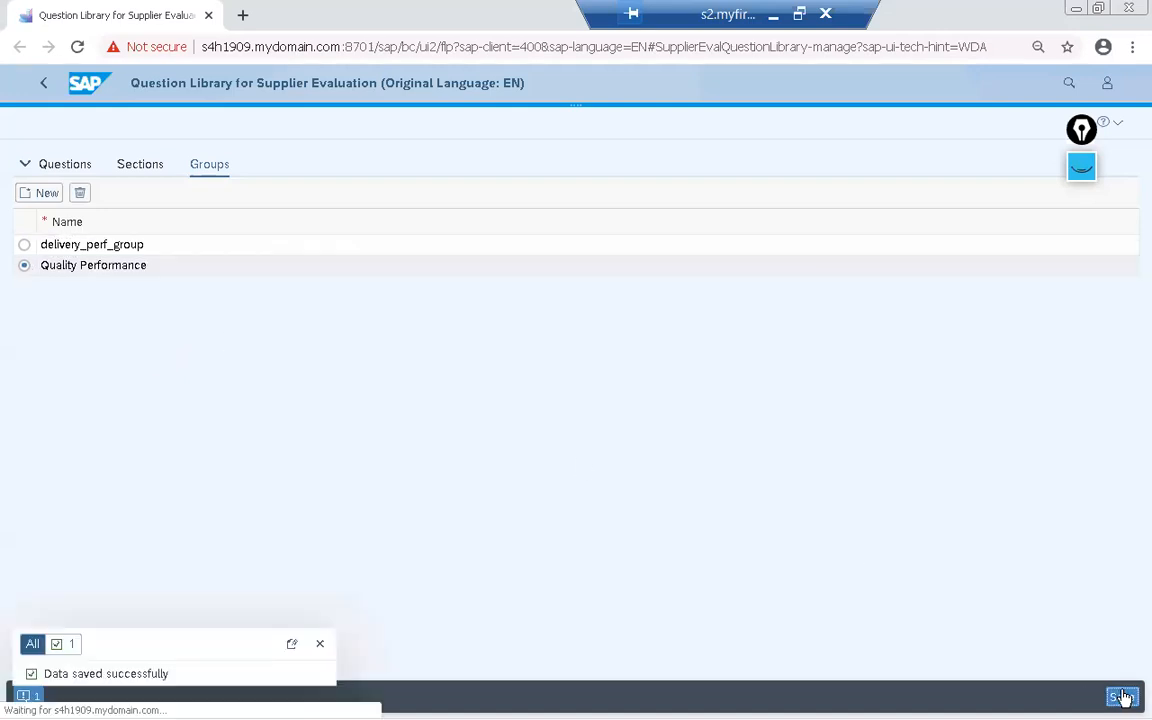
# Create a section named sg02_Section in the Quality Performance group with the section title Quality Certificates Analysis
pyautogui.click(140, 167)
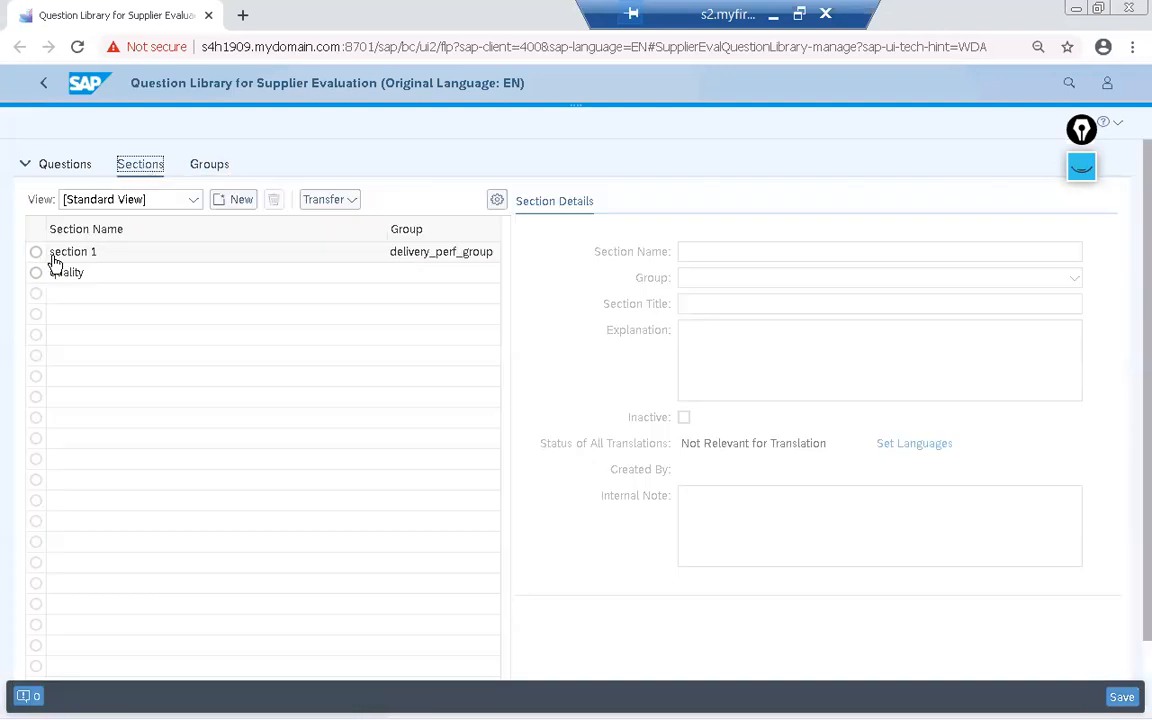
pyautogui.click(230, 202)
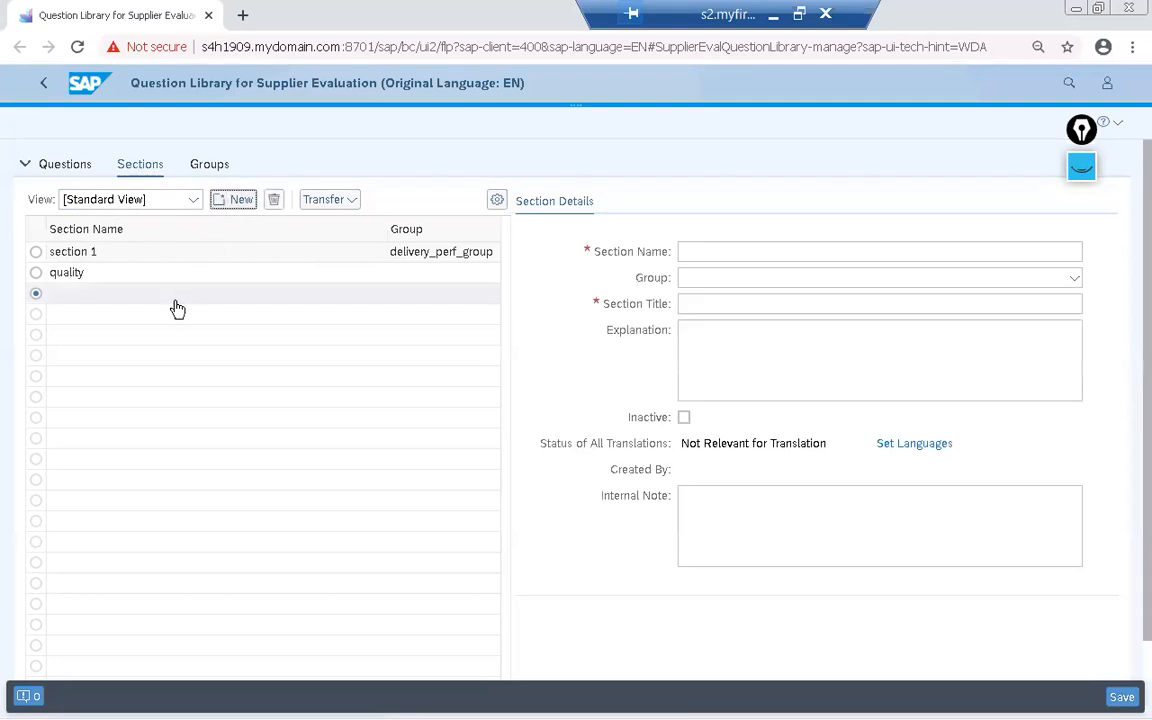
pyautogui.click(748, 248)
pyautogui.write('sg02')
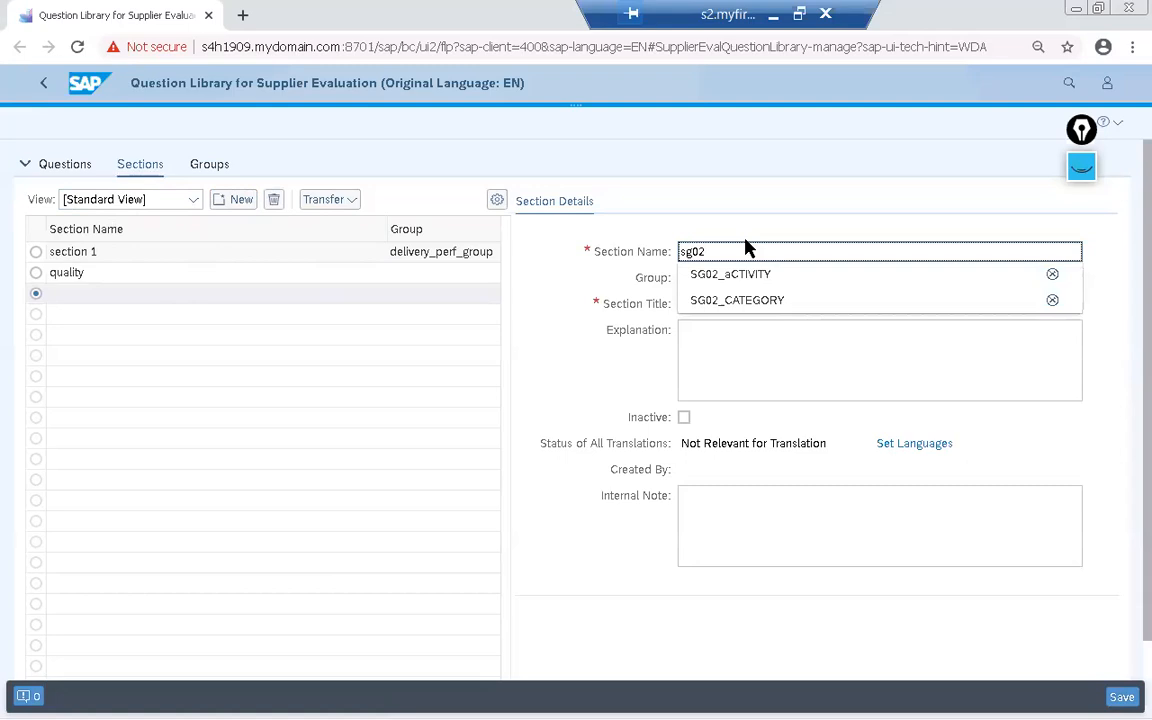
pyautogui.write('_Sec')
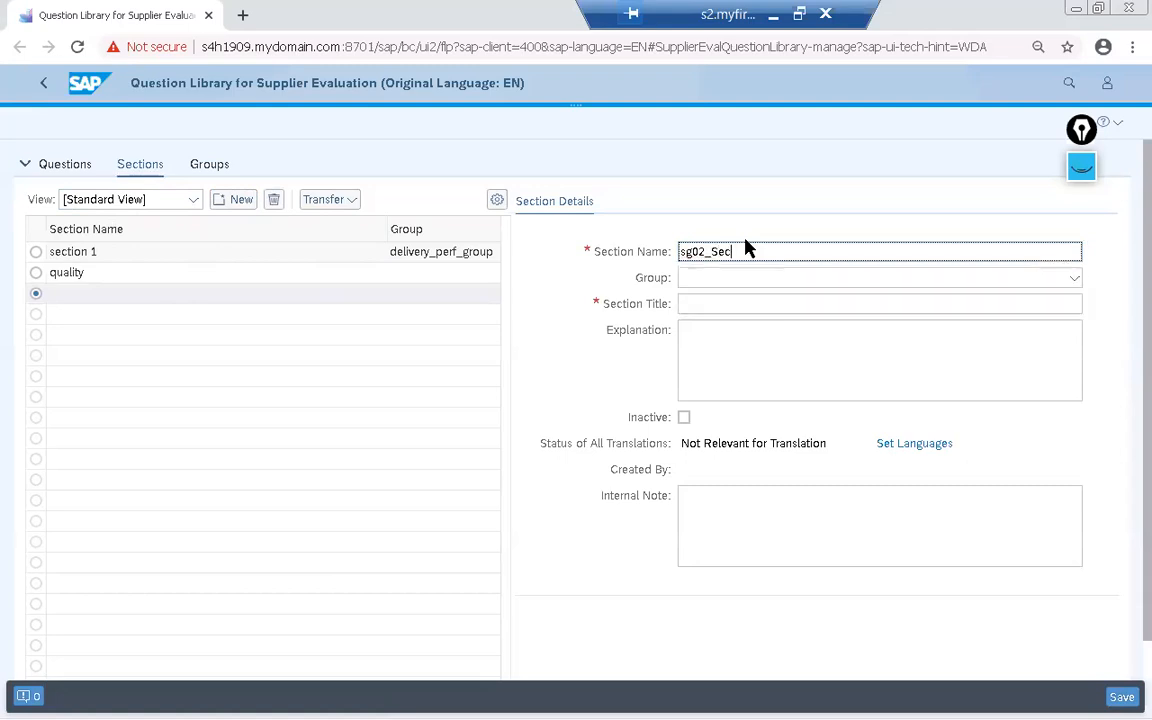
pyautogui.press('Tab')
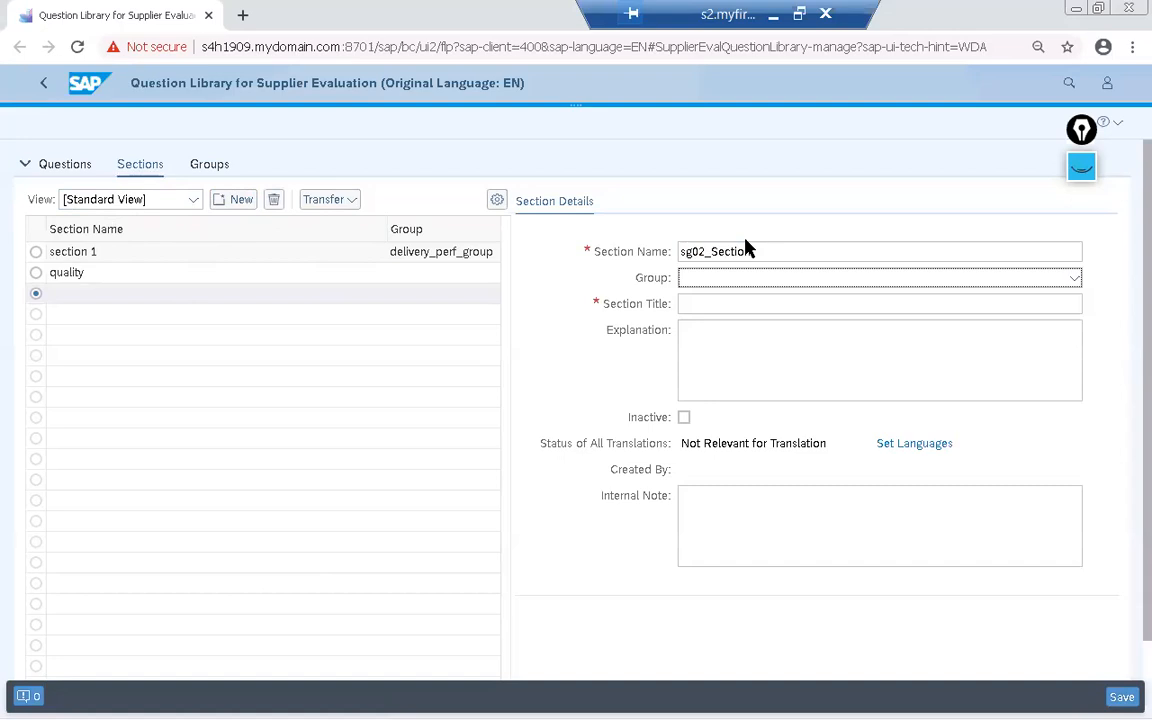
pyautogui.click(1040, 279)
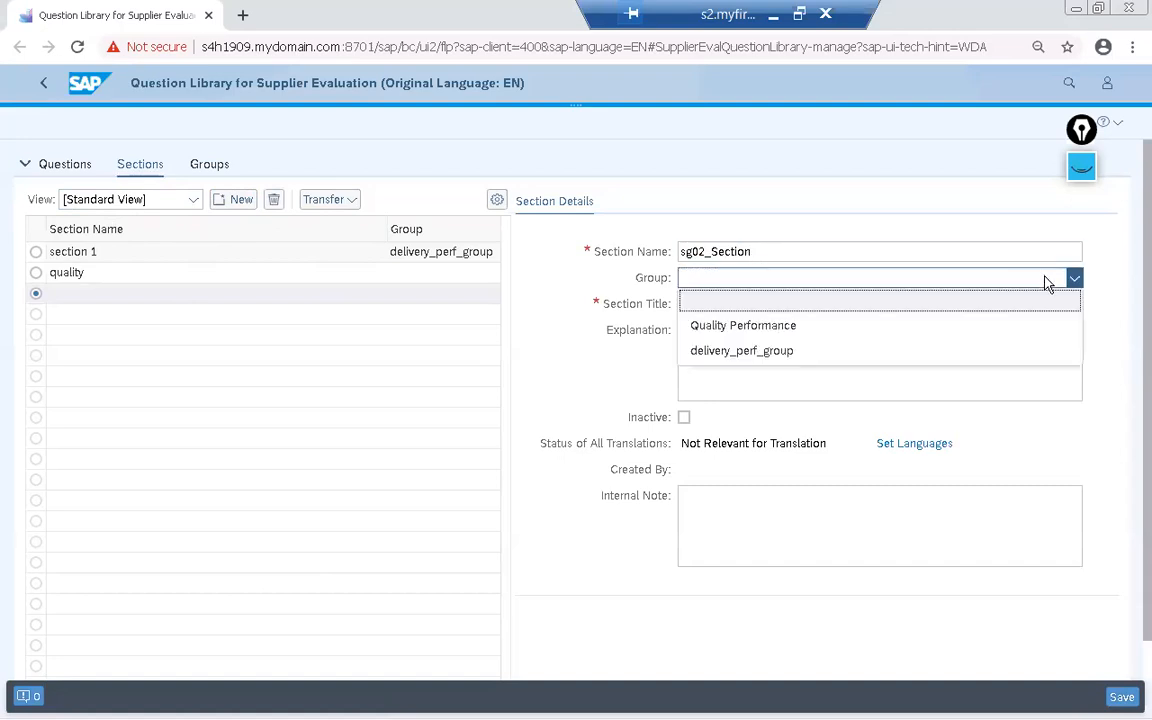
pyautogui.click(797, 327)
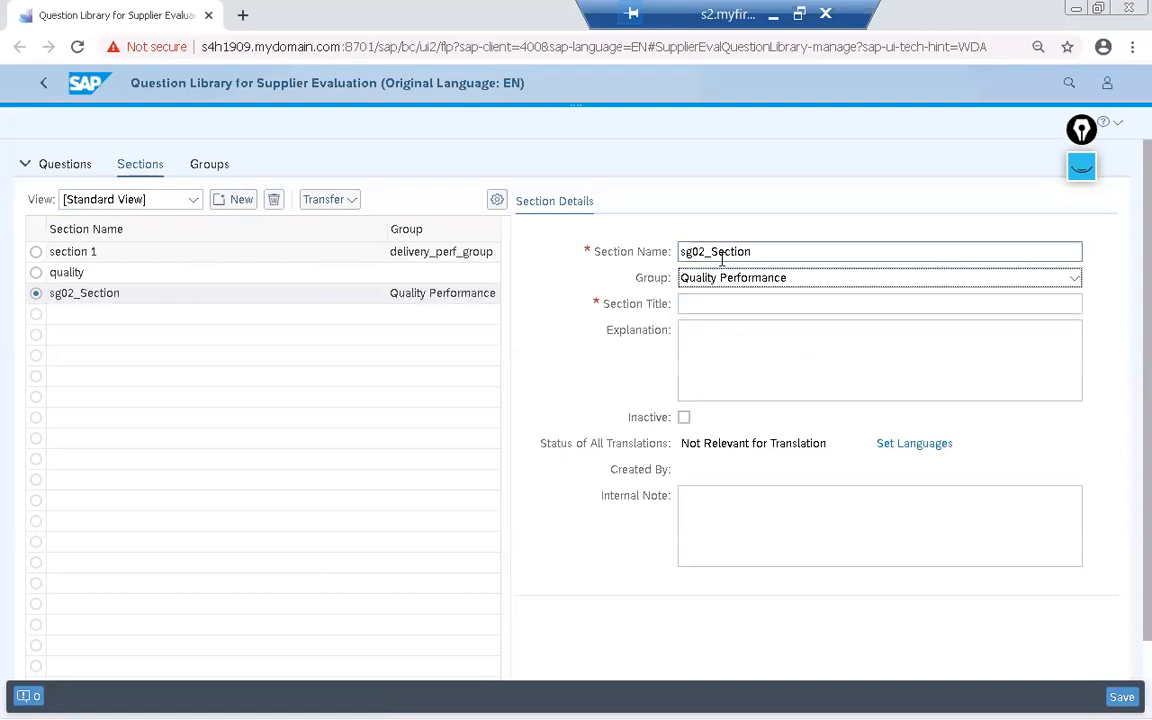
pyautogui.click(711, 302)
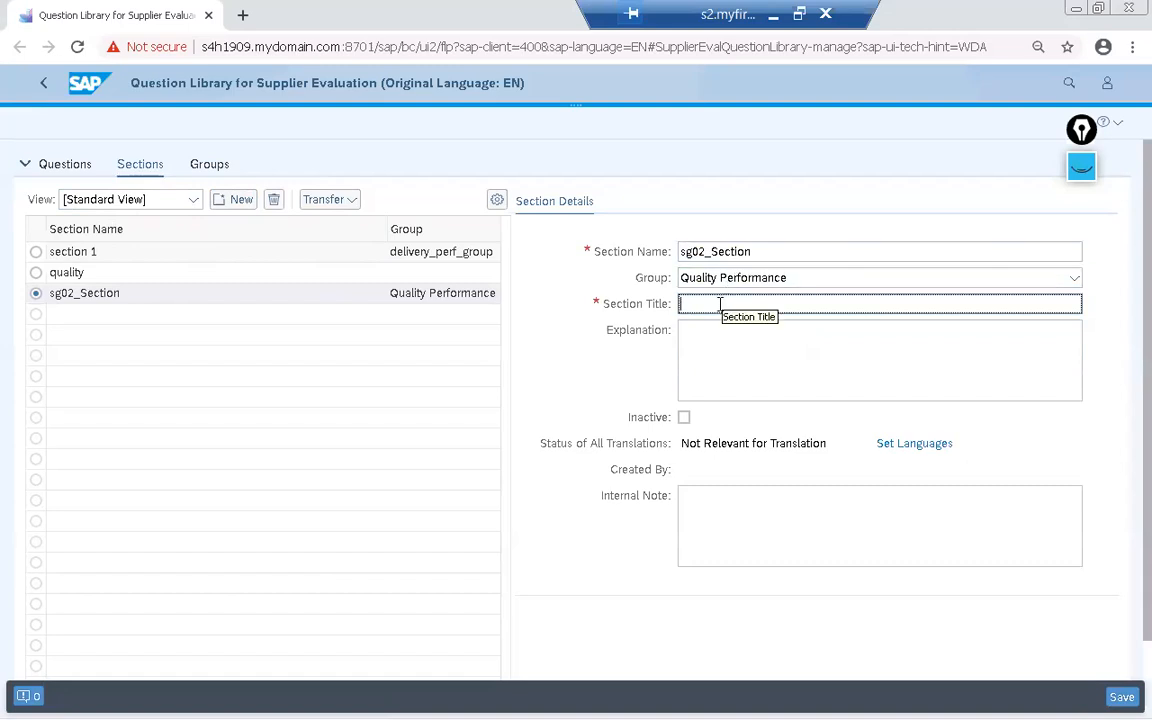
pyautogui.write('Quality Certificates Analysis')
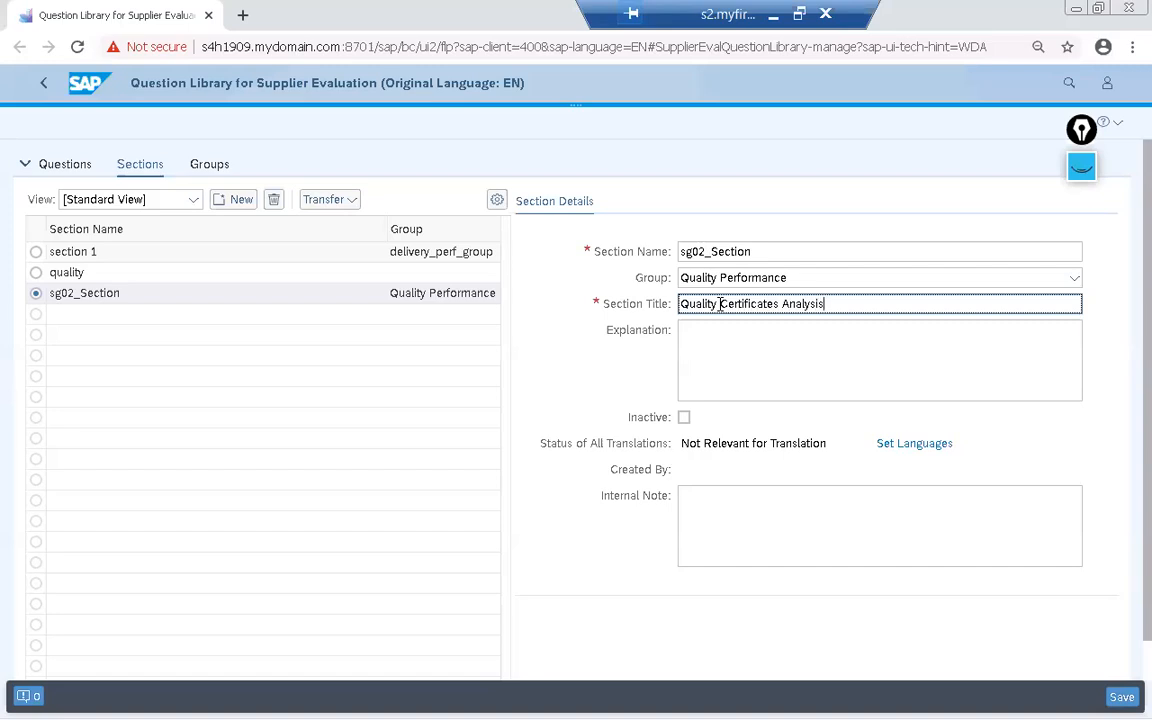
# Enter the section explanation "Check all required Quality Certifications are in Placed & TPM is implemented or not" and save the section
pyautogui.click(800, 381)
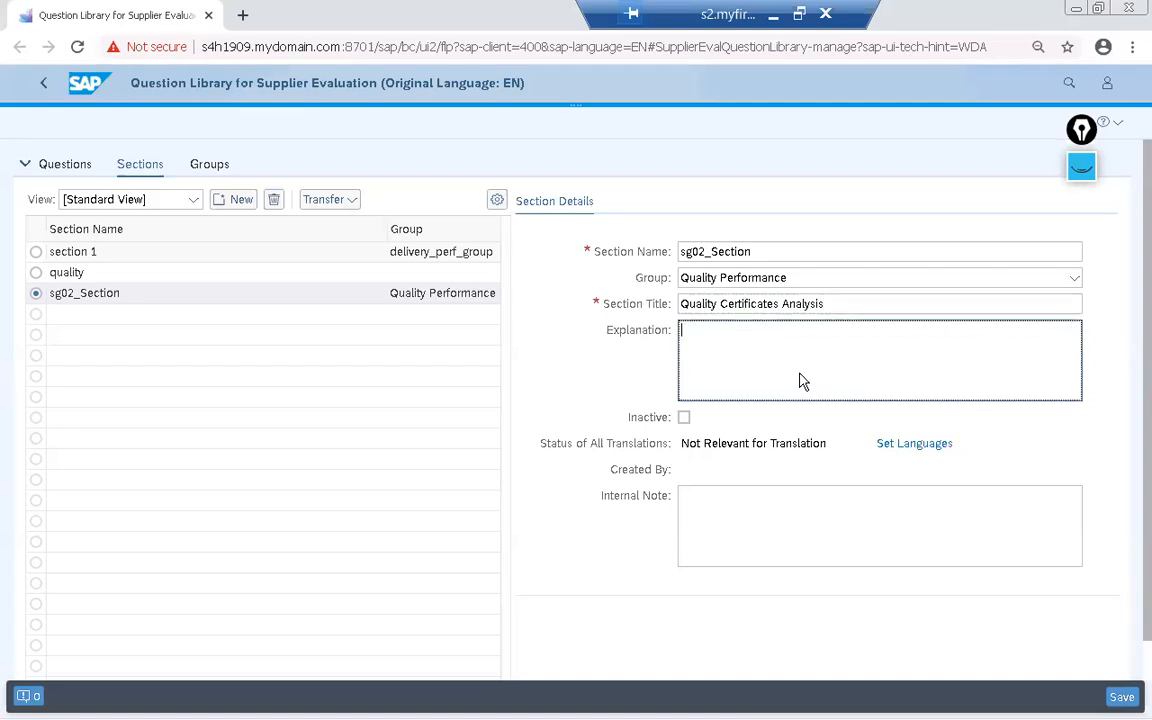
pyautogui.write('Check all required Qu')
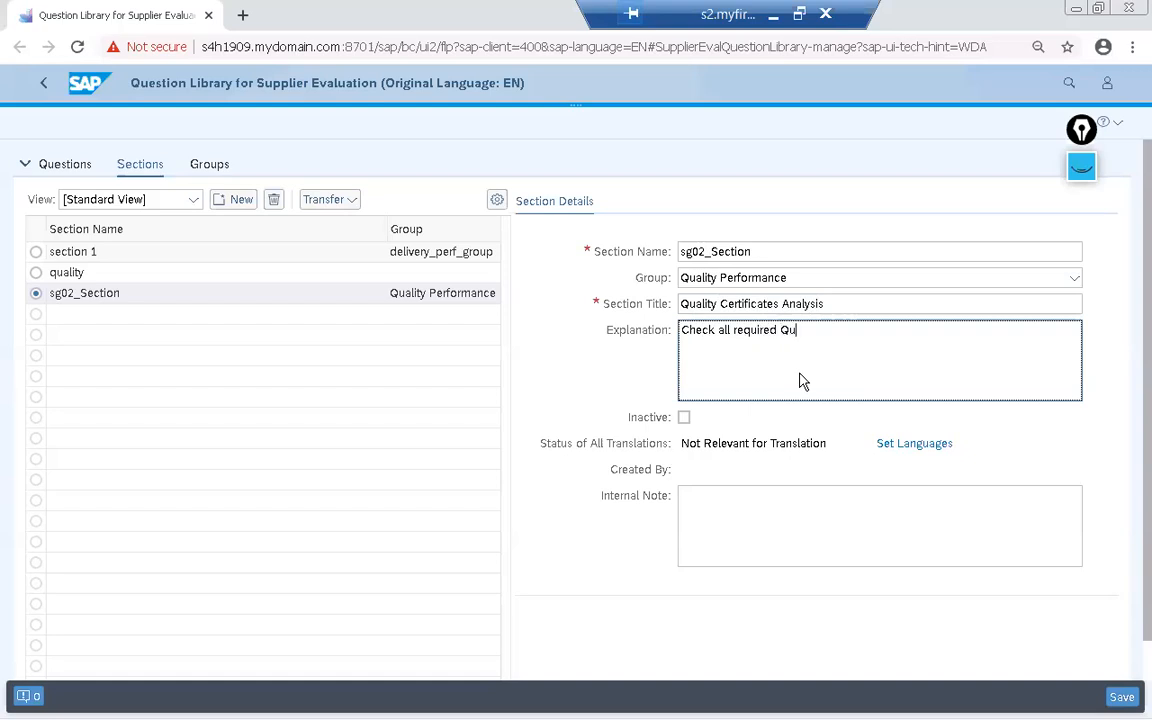
pyautogui.write('ality Certificatio')
pyautogui.write('ns a')
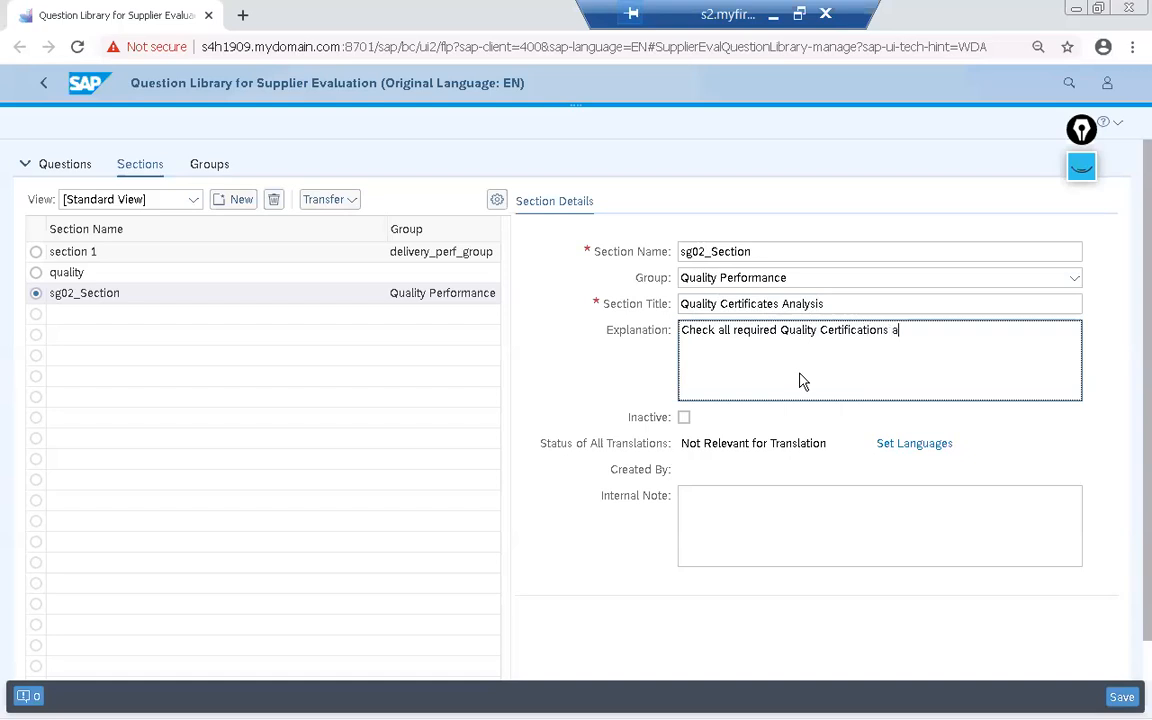
pyautogui.write('re in Placed & TPM ')
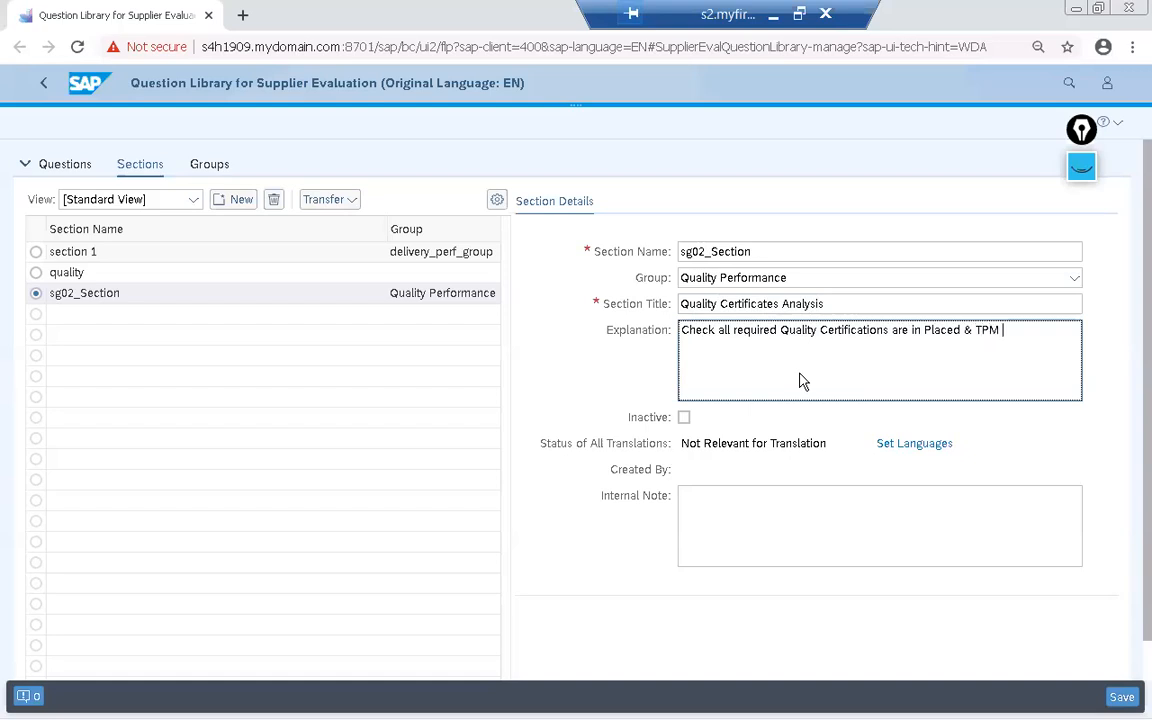
pyautogui.write('is implemented or not')
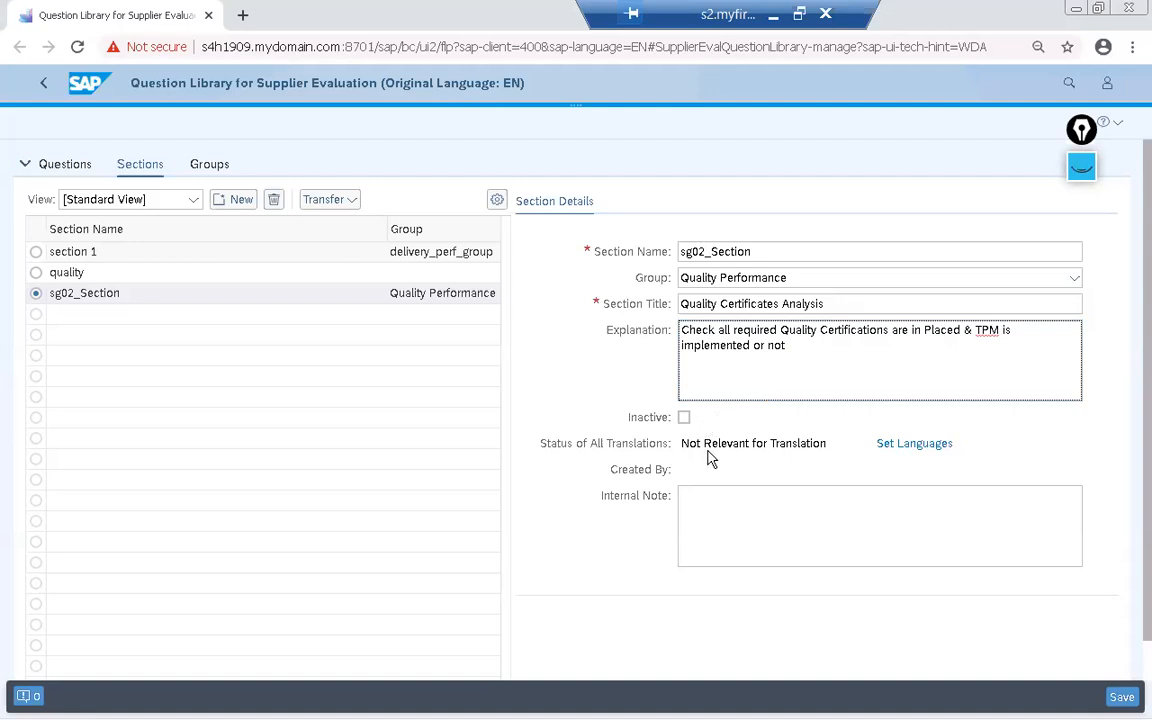
pyautogui.click(722, 514)
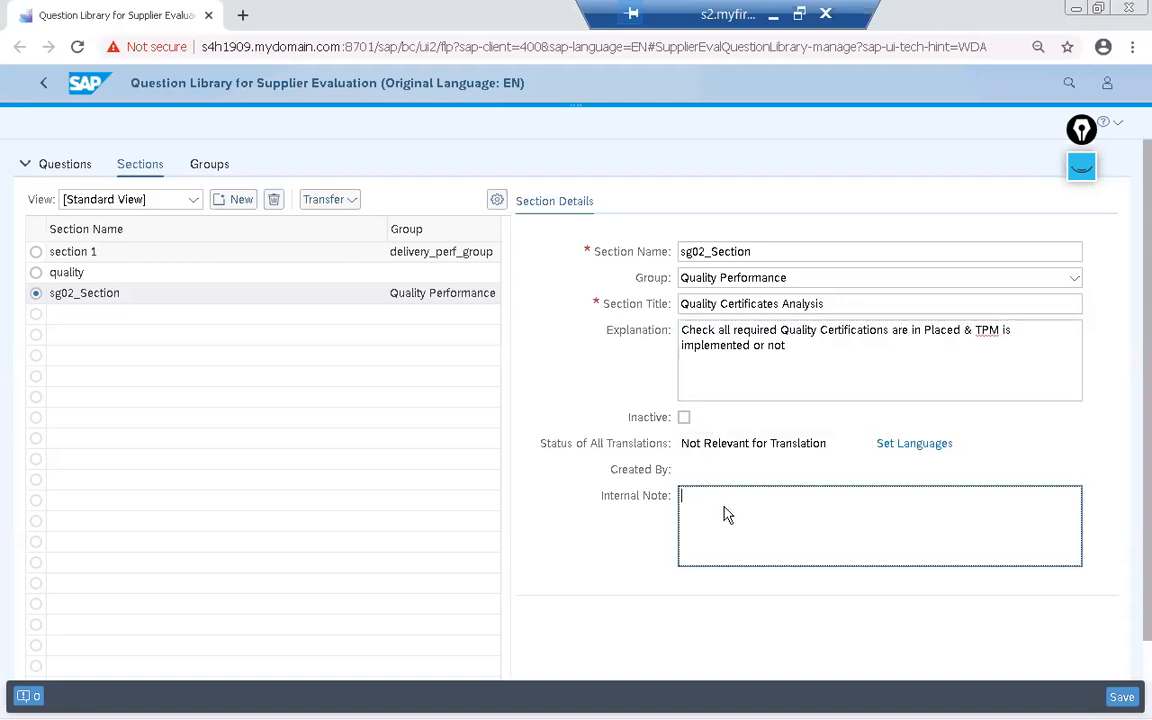
pyautogui.click(1120, 697)
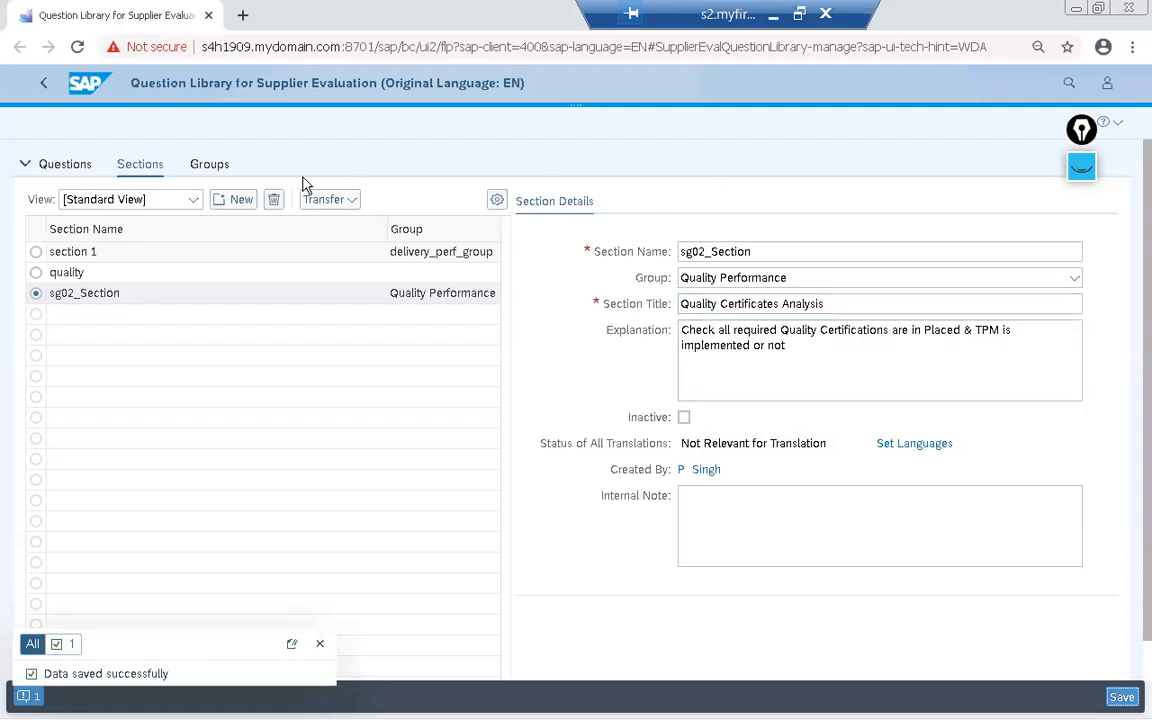
# Create a Yes/No question named ISO 9001 Certification and assign it to the Quality Performance group
pyautogui.click(57, 168)
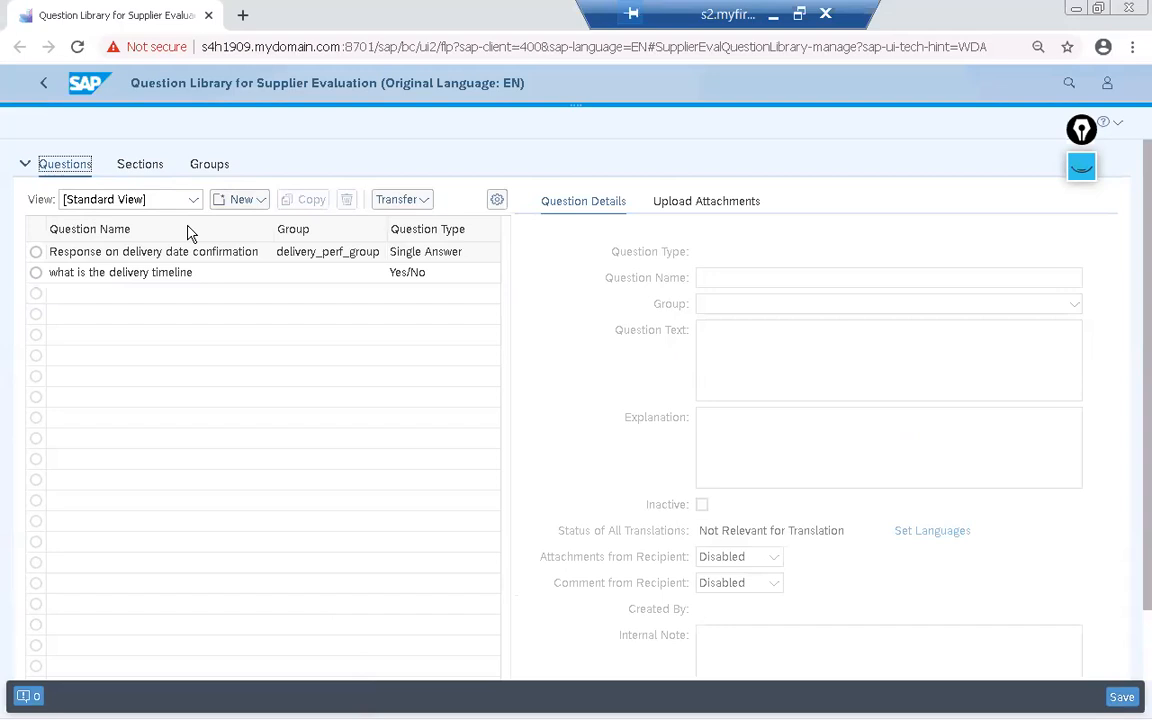
pyautogui.click(245, 204)
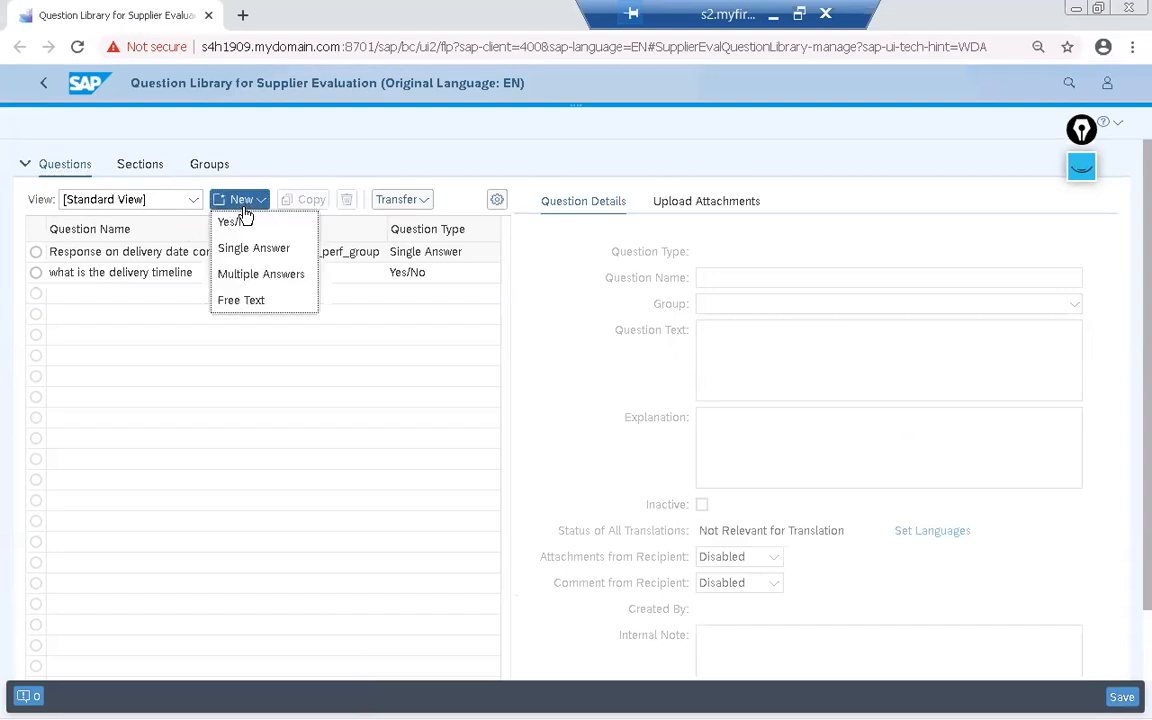
pyautogui.click(240, 228)
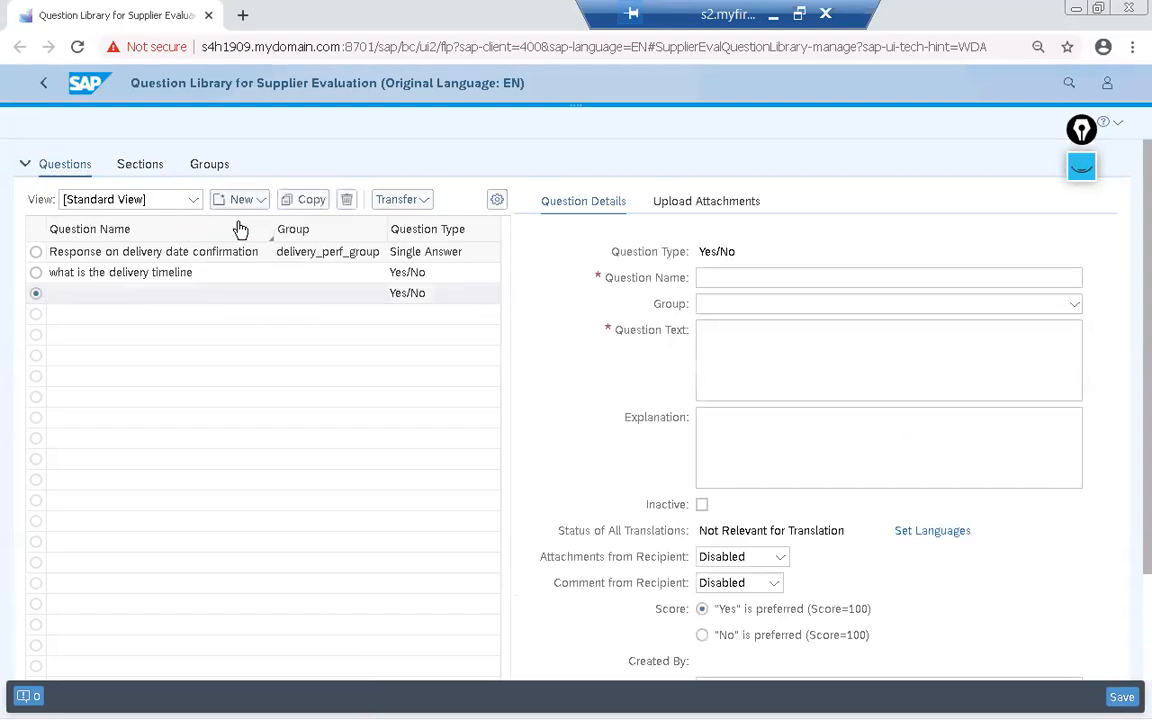
pyautogui.click(770, 283)
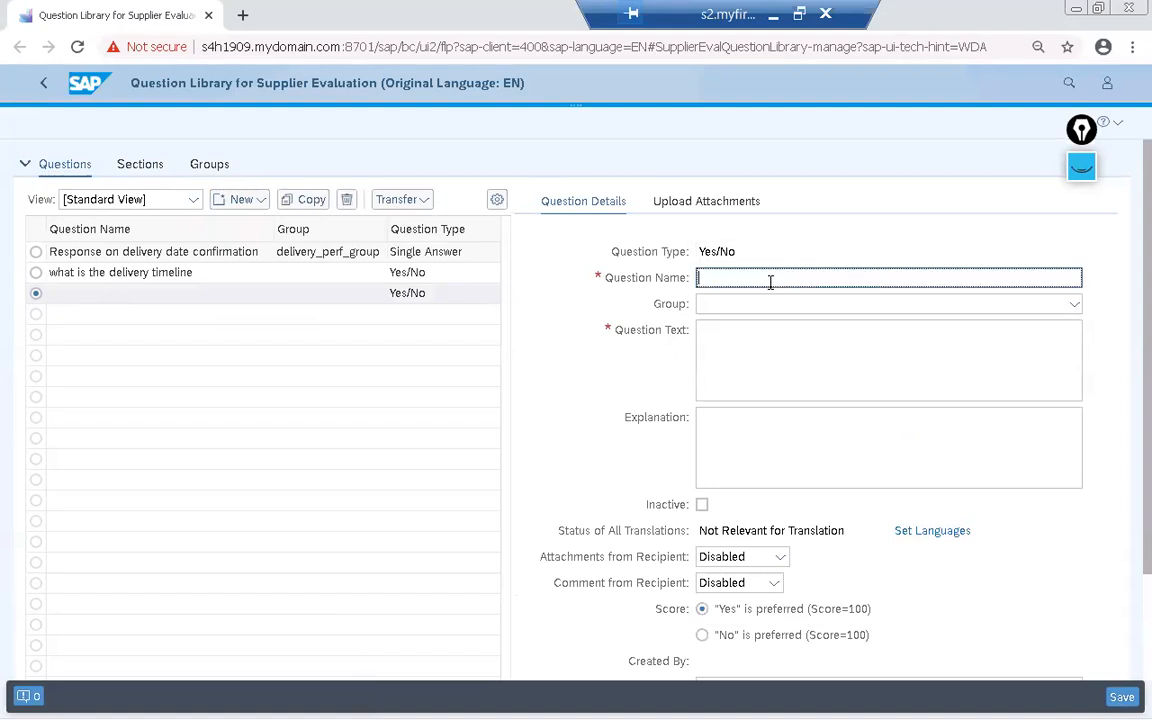
pyautogui.write('ISO 9001 Certification')
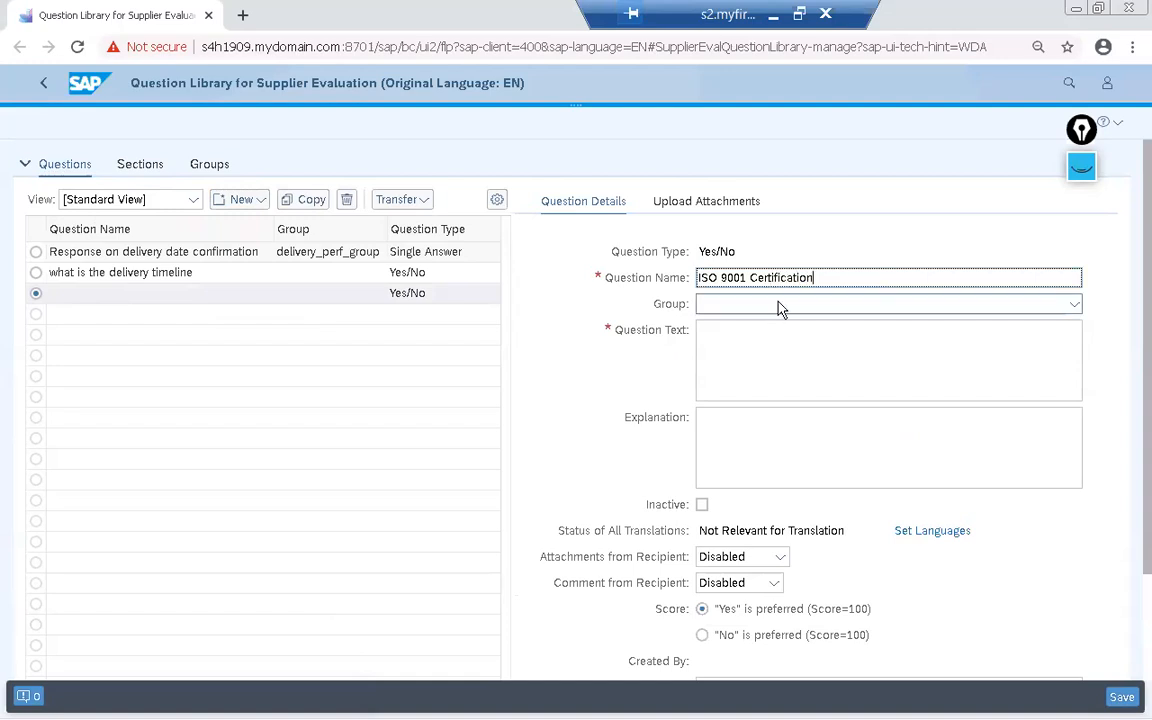
pyautogui.click(780, 308)
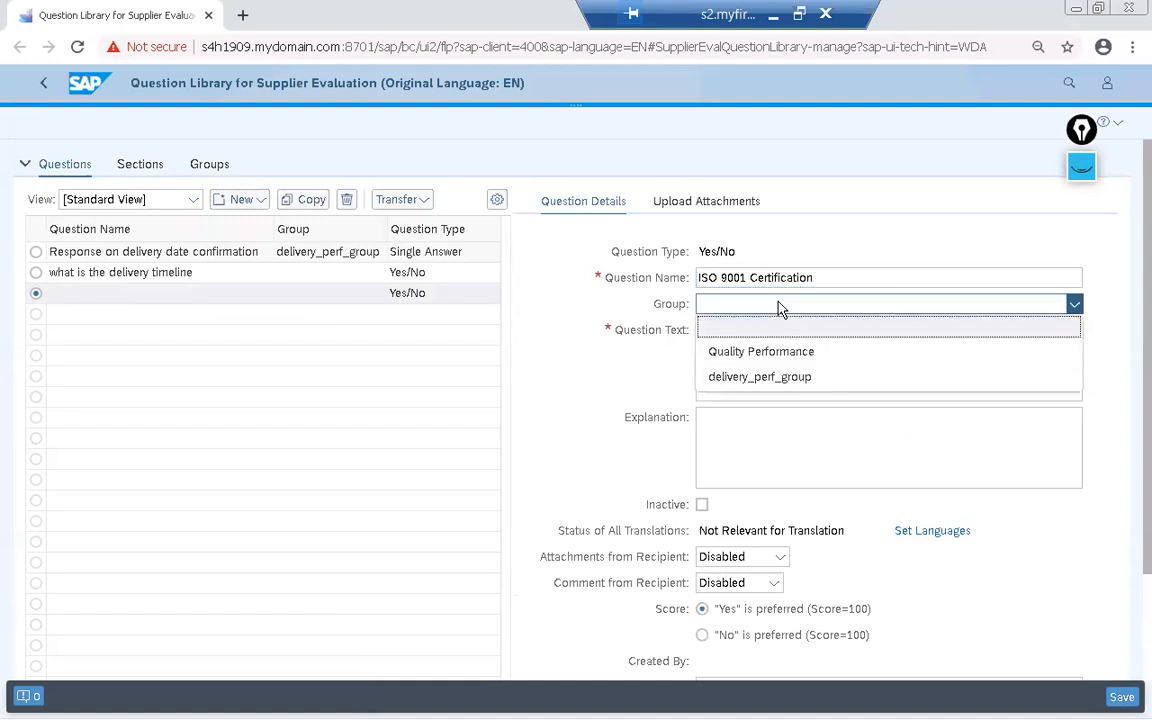
pyautogui.click(772, 354)
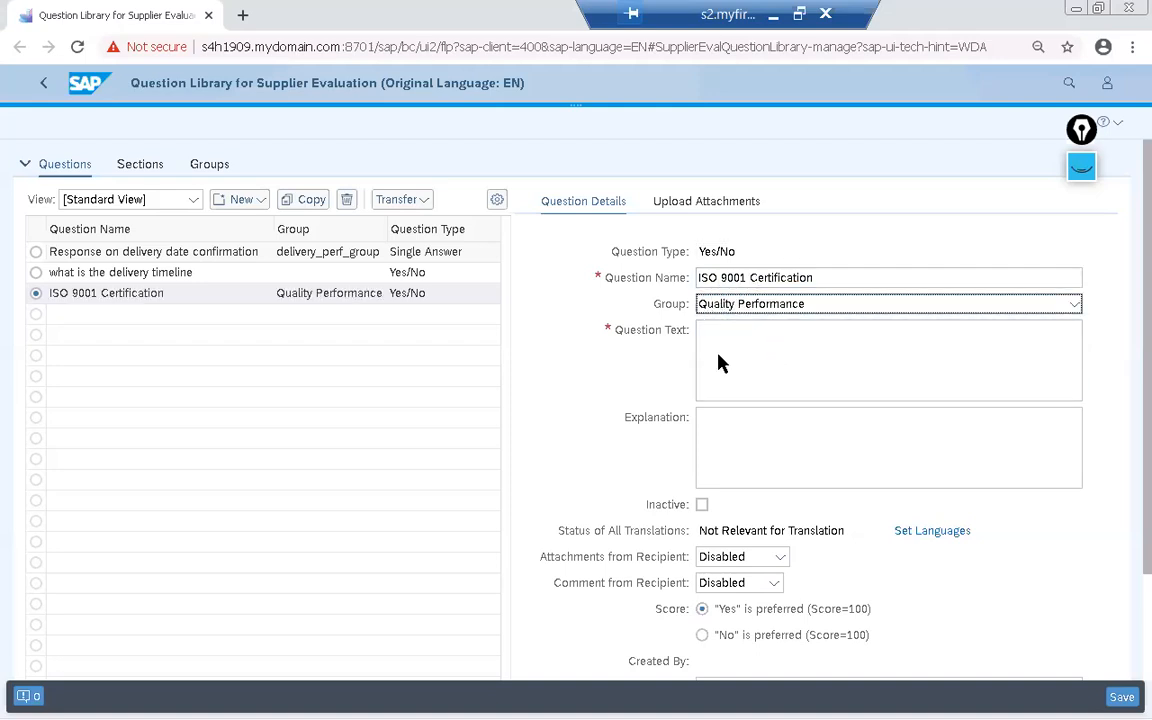
# Enter the question text "Do Vendor has valid iso 9001 certification" and the explanation "Please attach certificate" for the ISO 9001 Certification question
pyautogui.click(728, 350)
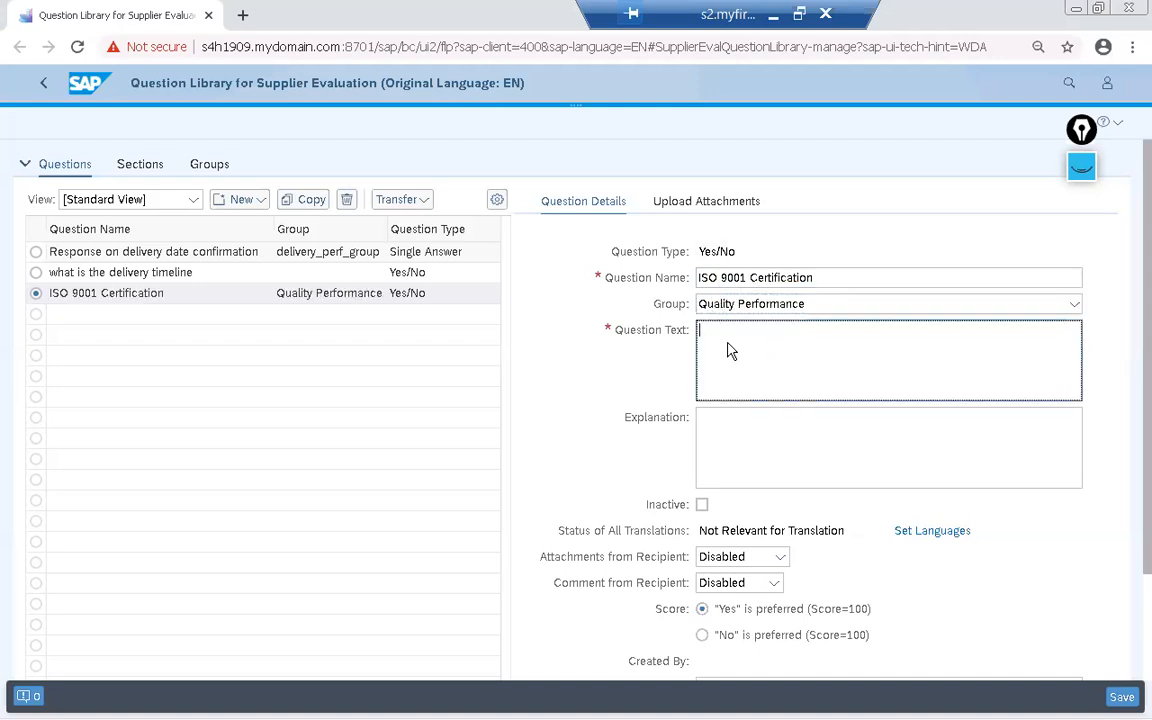
pyautogui.write('Do Vendor has valid iso 9001 c')
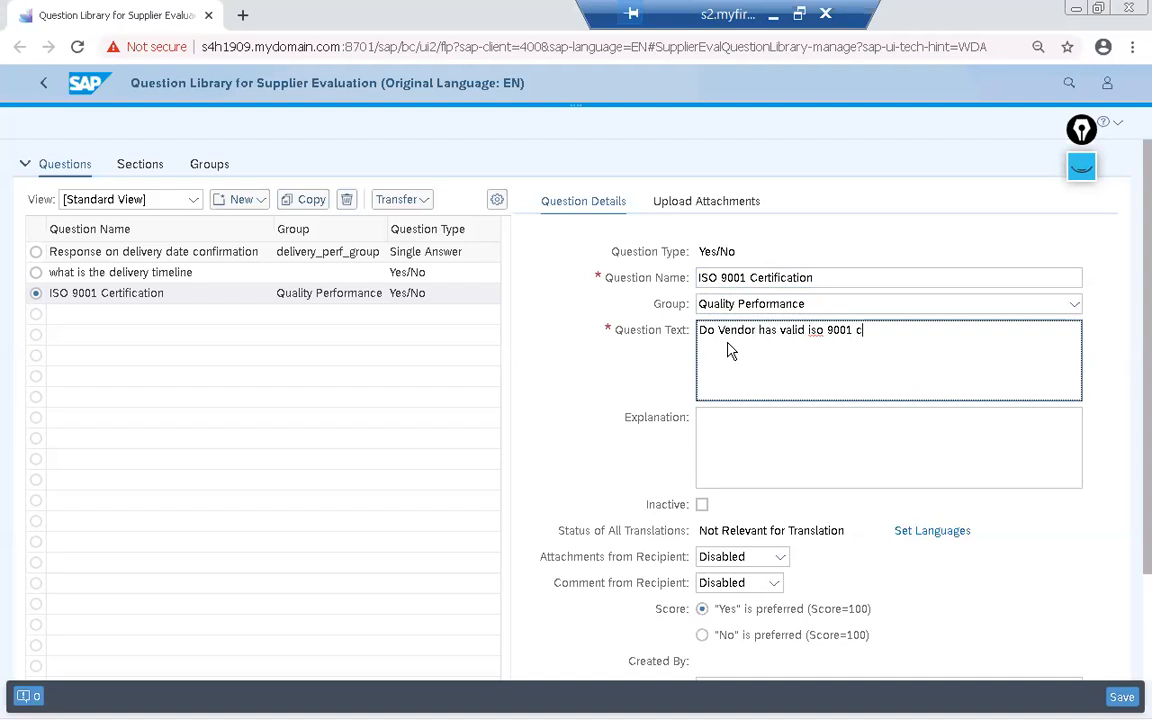
pyautogui.write('ertification')
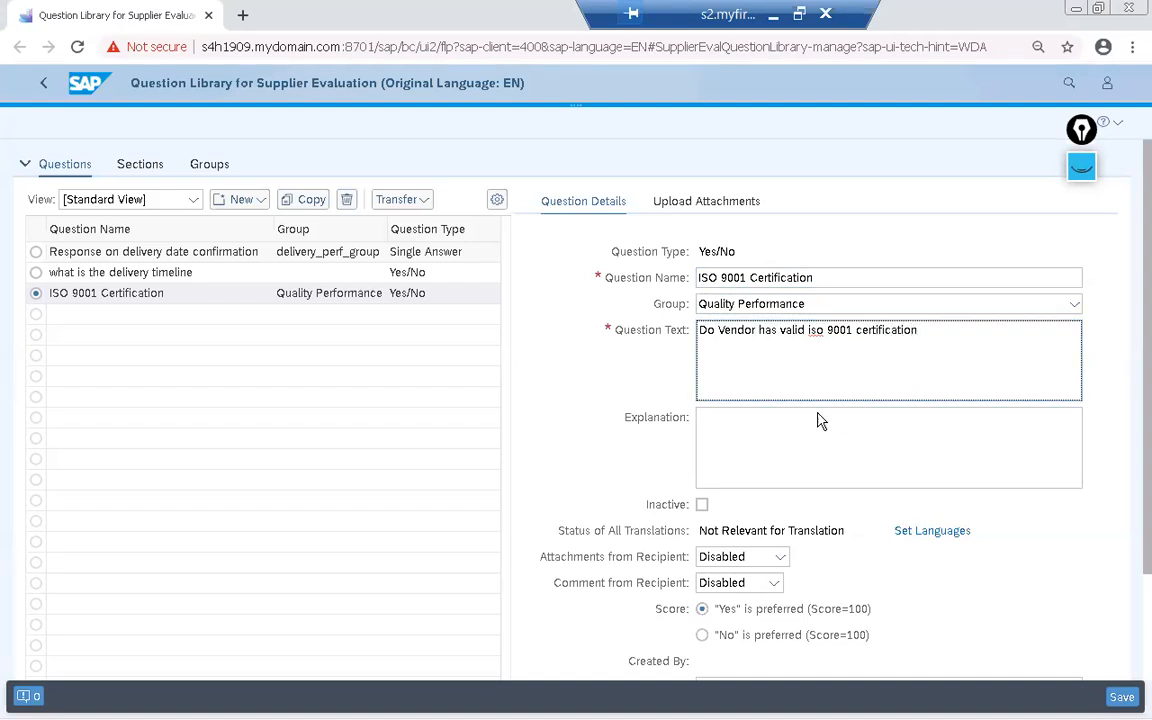
pyautogui.click(814, 455)
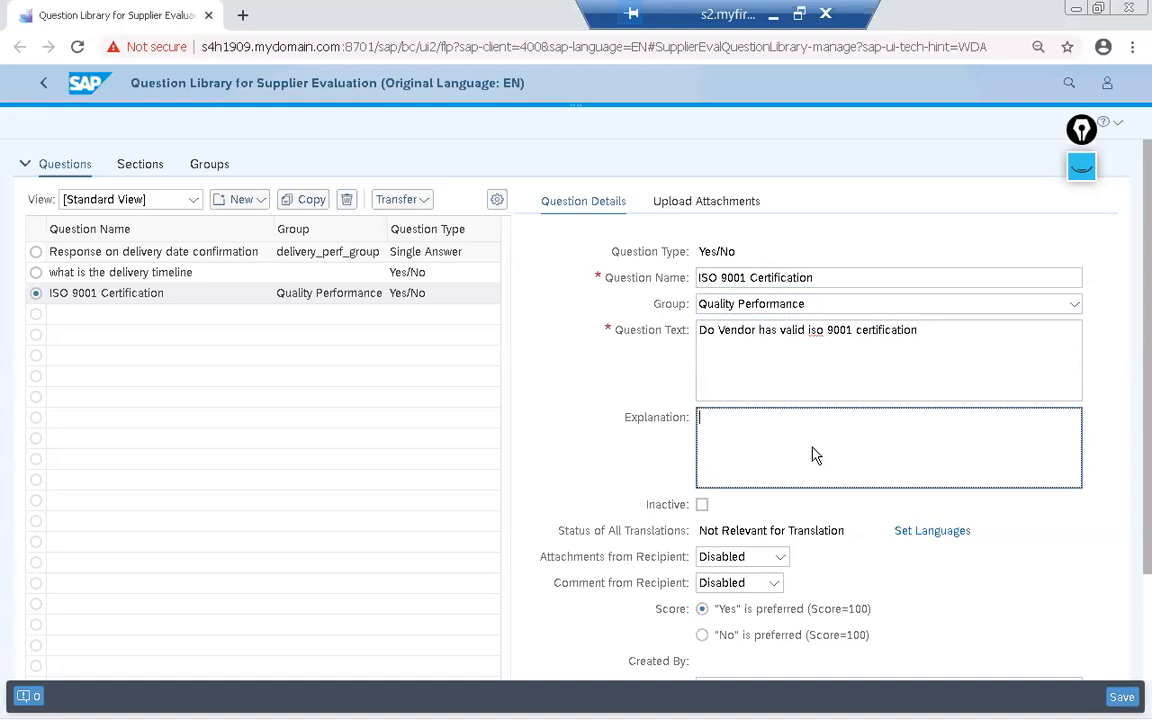
pyautogui.scroll(-1, 814, 455)
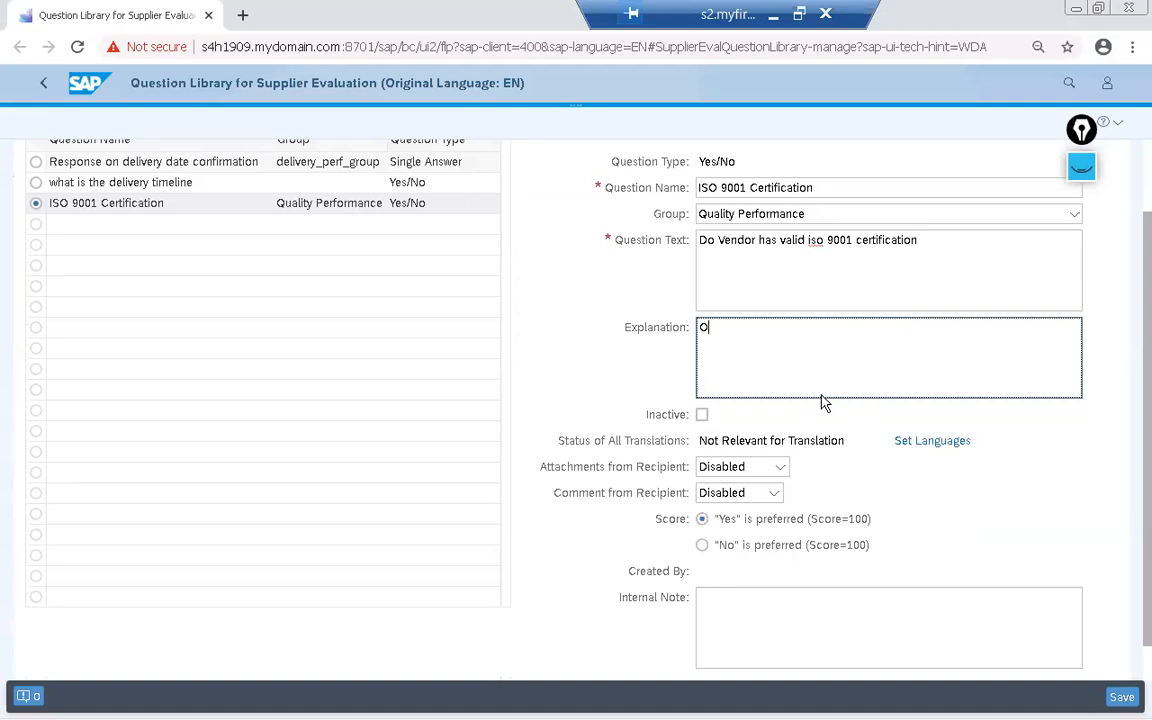
pyautogui.write('Please attach certificate')
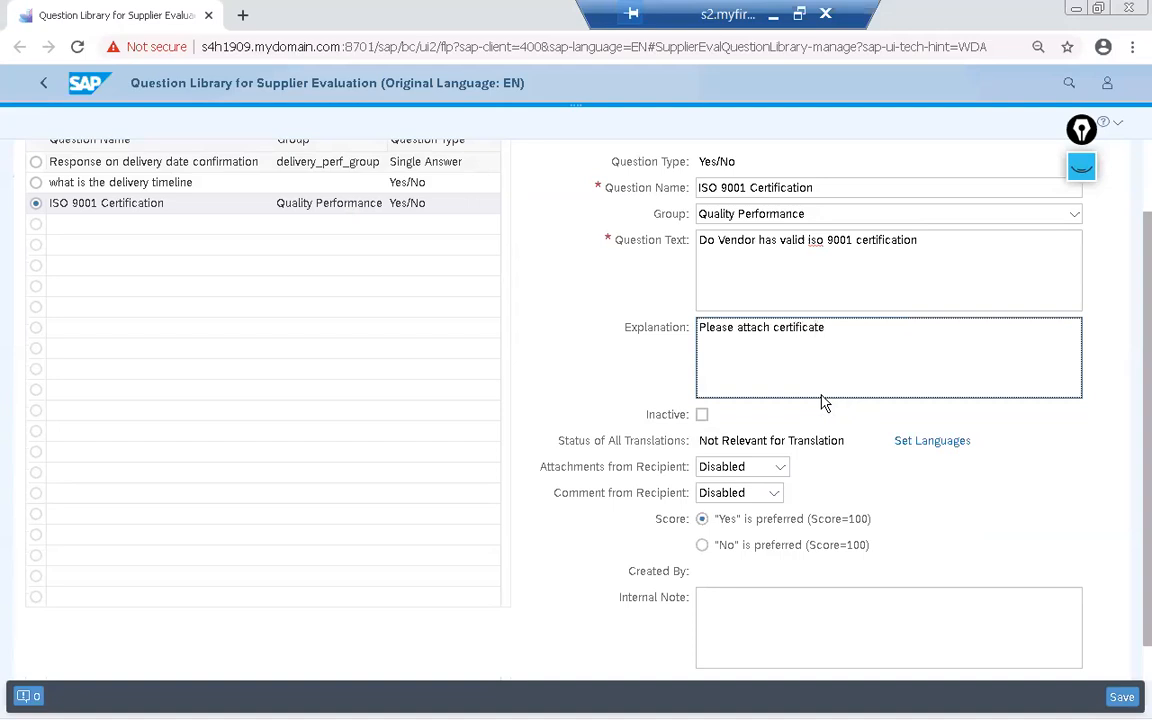
pyautogui.click(900, 497)
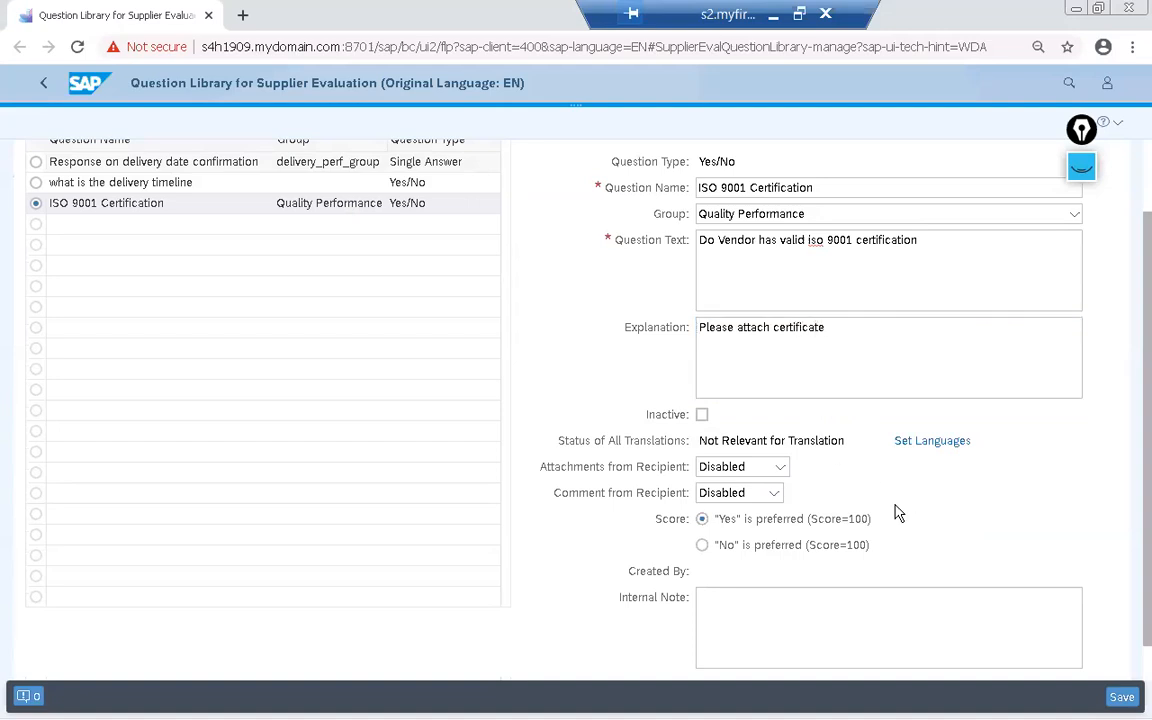
# Make recipient attachments Optional and recipient comments Enabled for the ISO 9001 Certification question, and save it
pyautogui.click(780, 467)
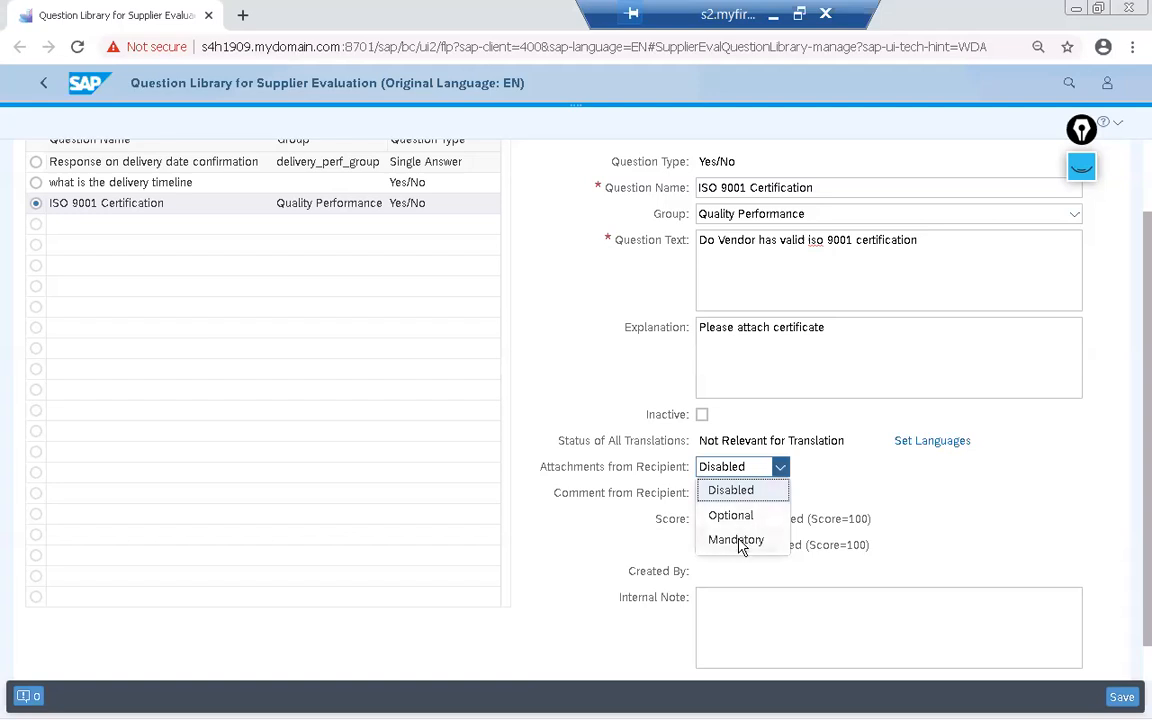
pyautogui.click(743, 518)
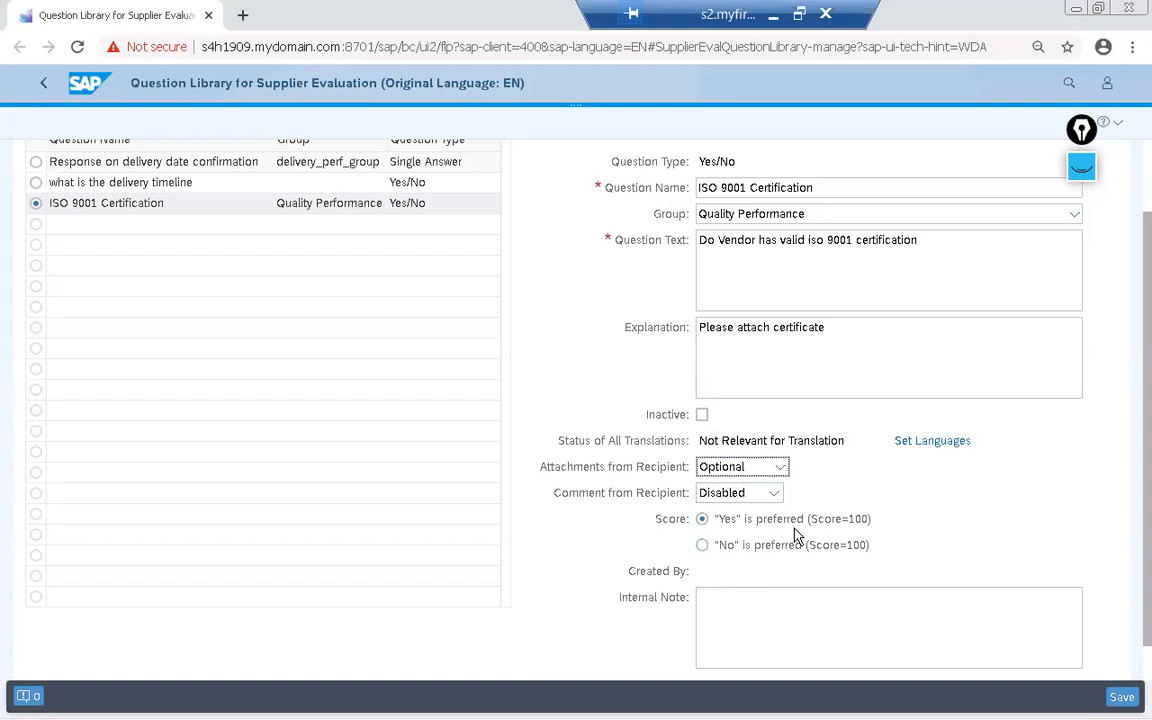
pyautogui.click(774, 495)
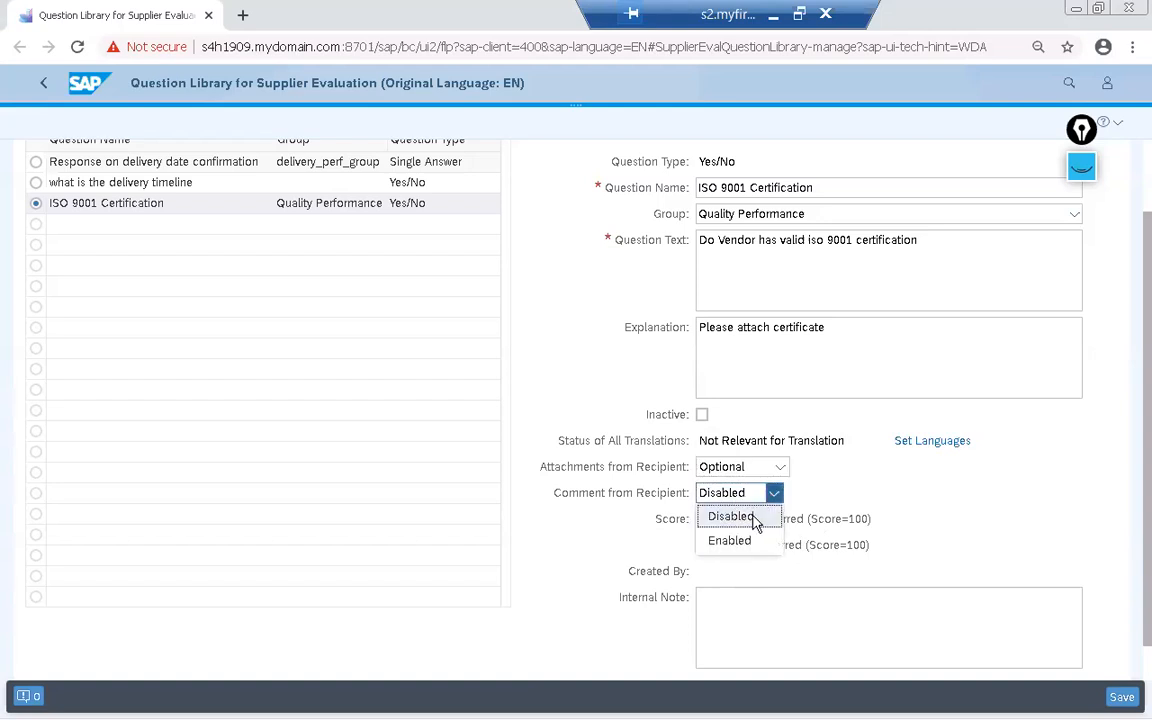
pyautogui.click(740, 541)
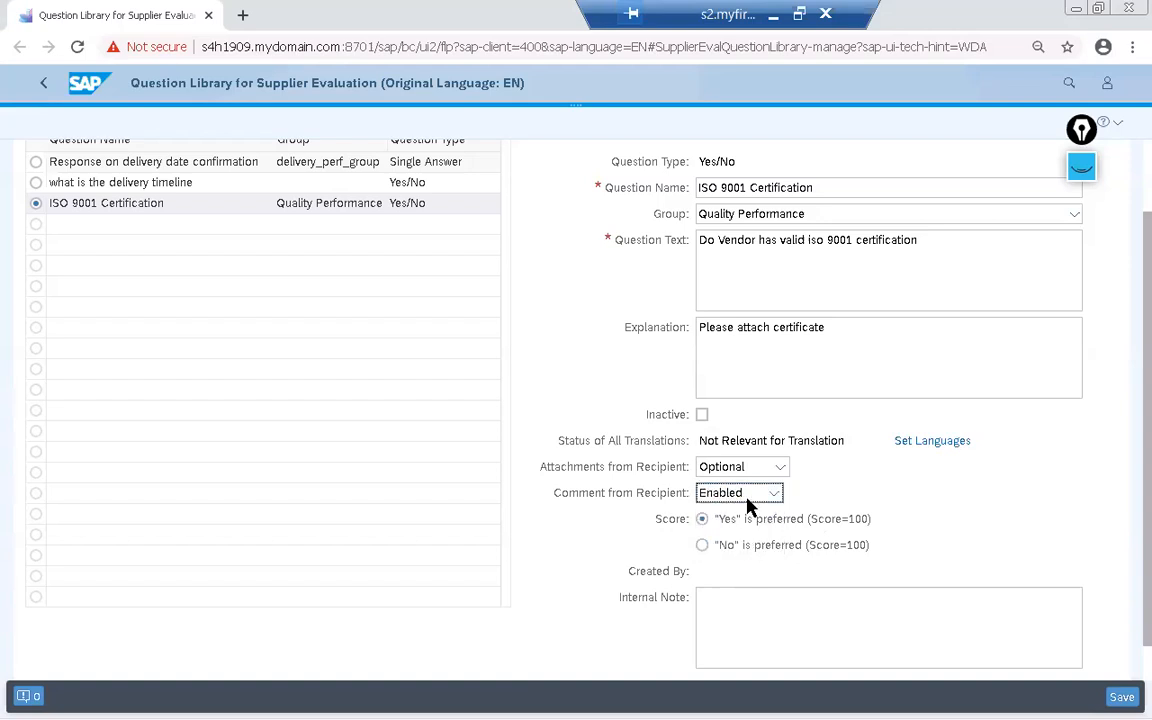
pyautogui.scroll(-1, 921, 473)
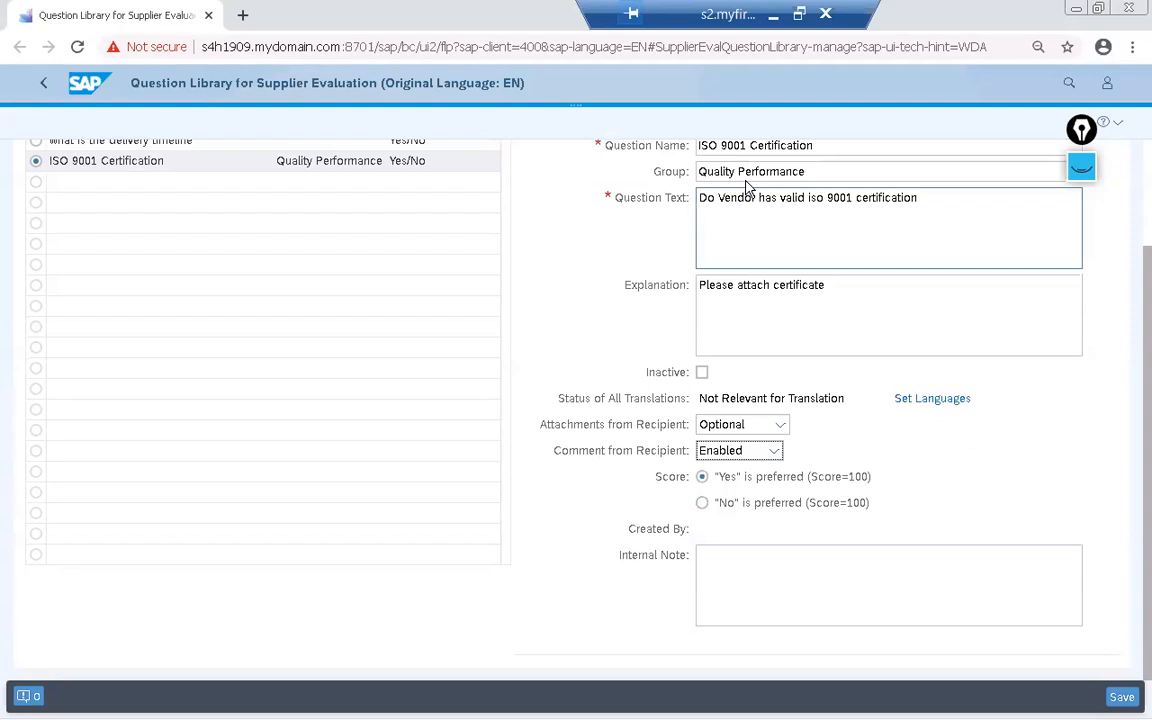
pyautogui.click(1127, 696)
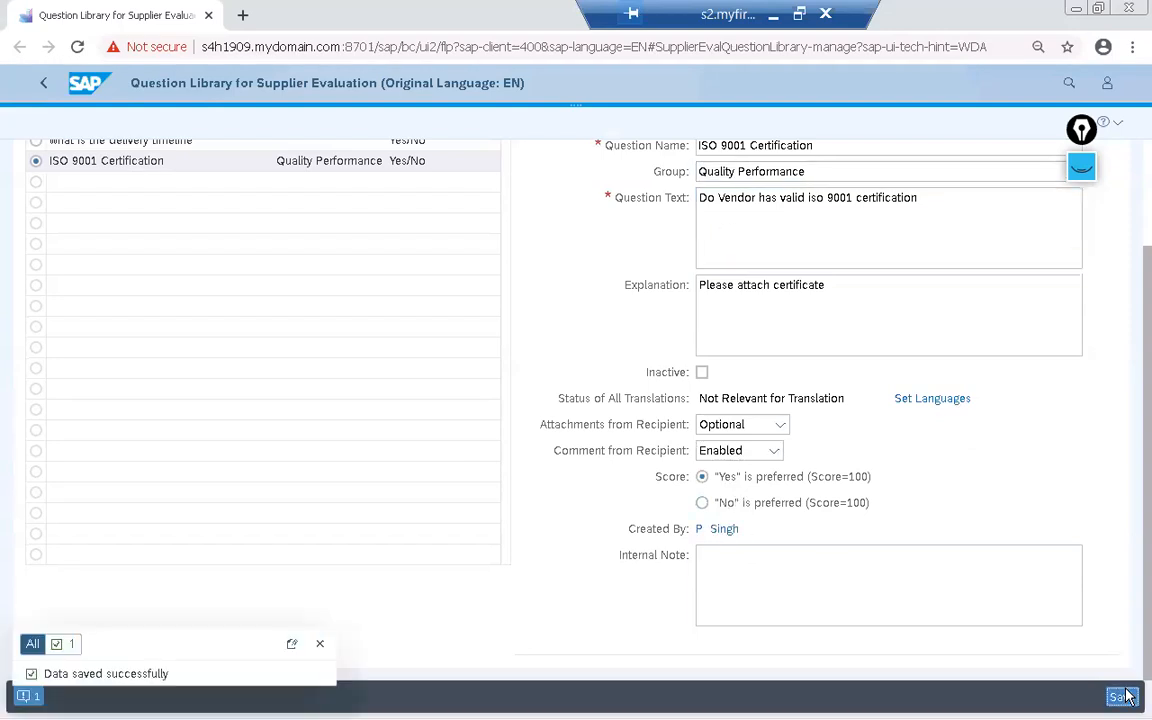
# Create a Single Answer question named "TPM Implemented ?" and assign it to the Quality Performance group
pyautogui.scroll(3, 458, 437)
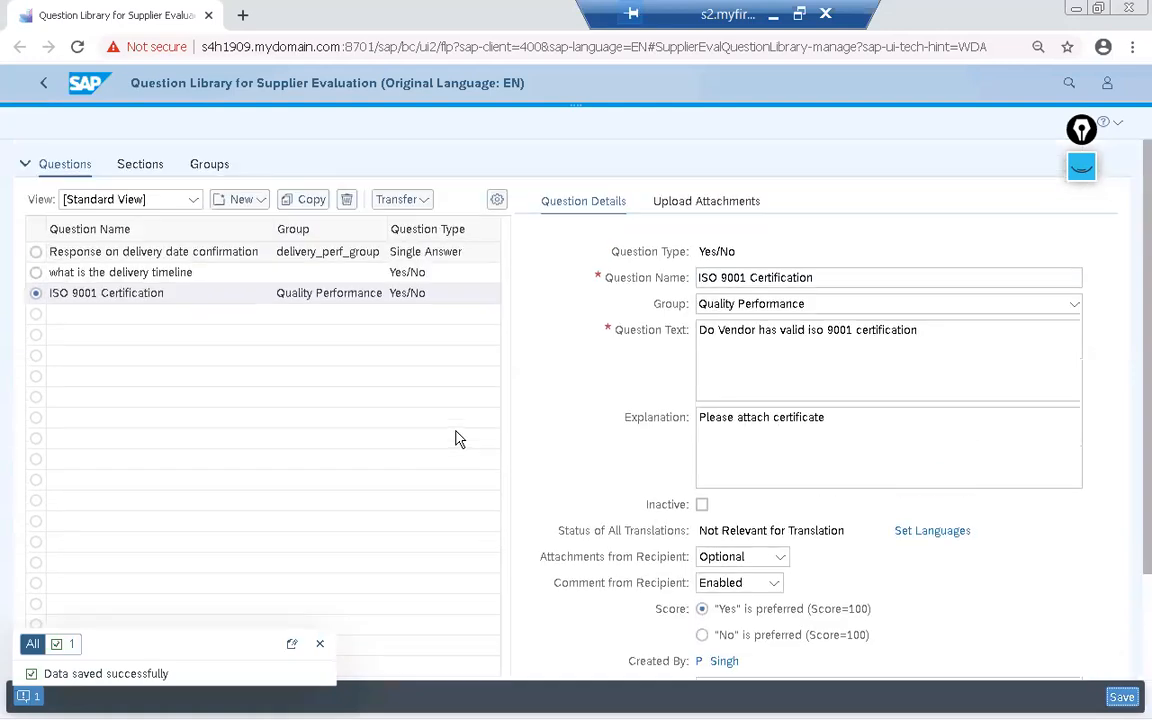
pyautogui.click(245, 199)
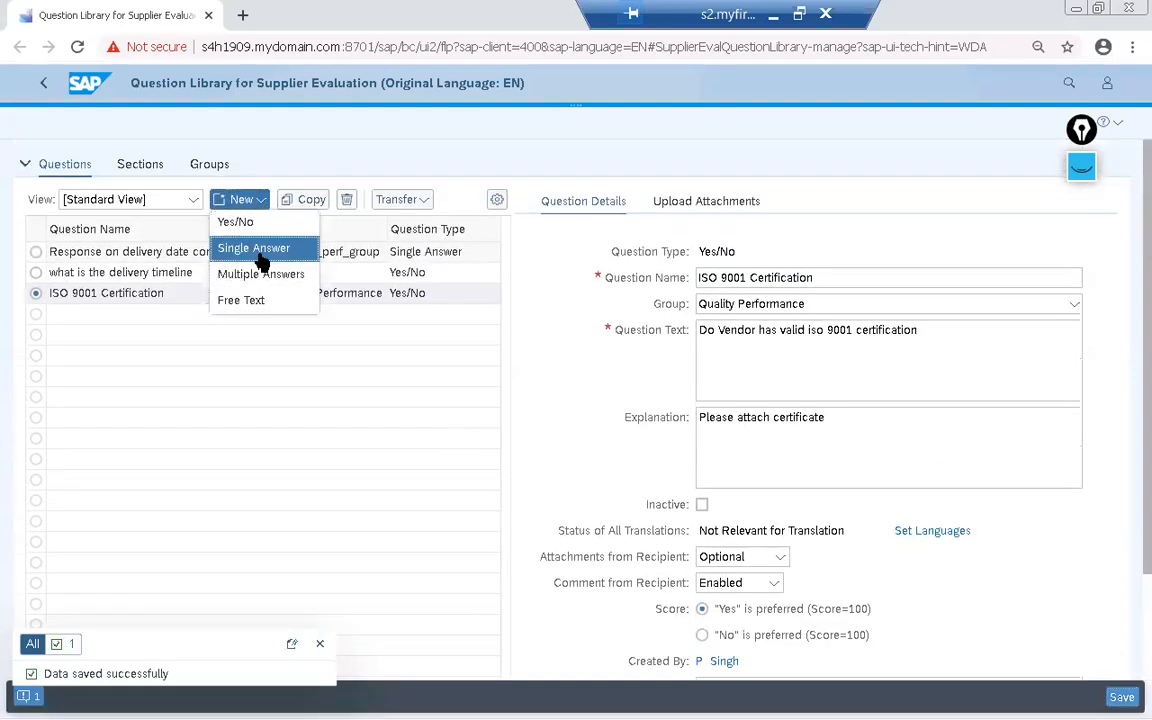
pyautogui.click(256, 249)
pyautogui.click(714, 279)
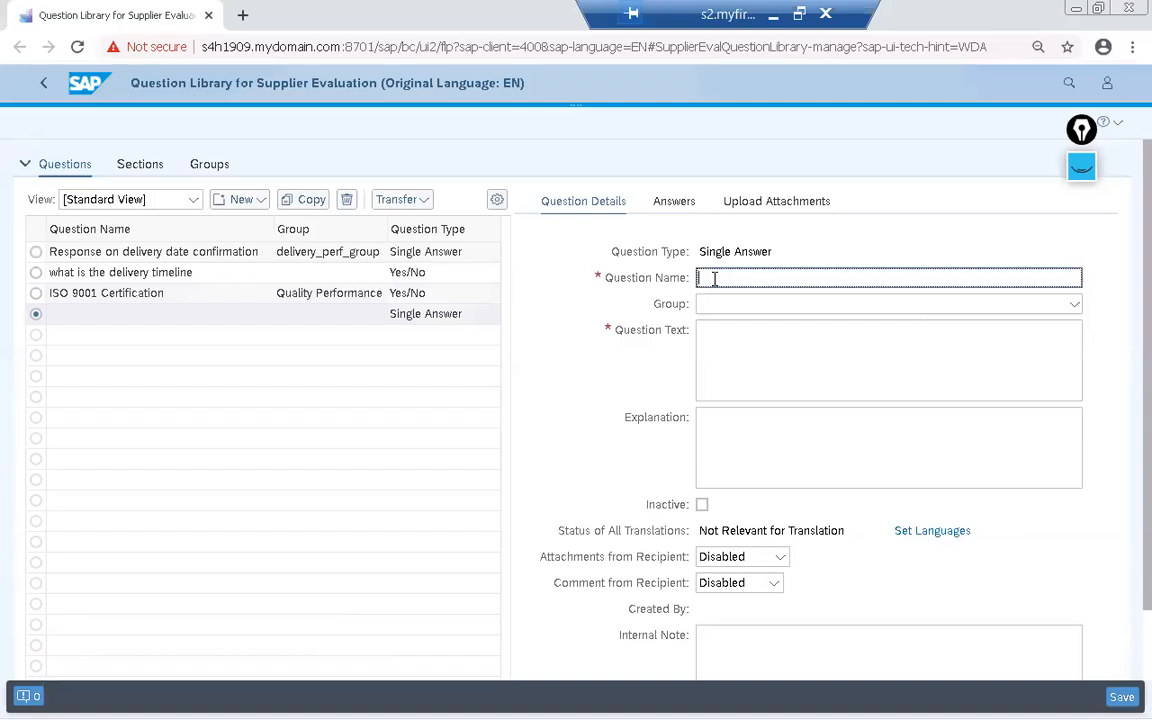
pyautogui.write('TPM Implemented ?')
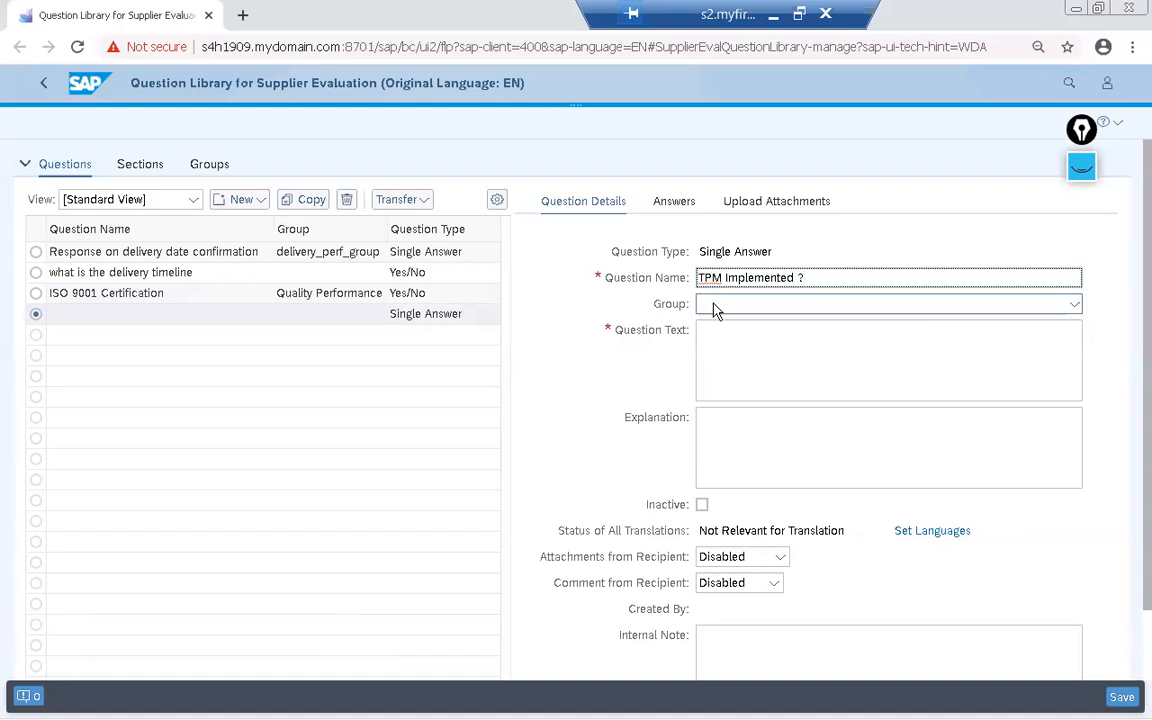
pyautogui.click(715, 303)
pyautogui.click(722, 352)
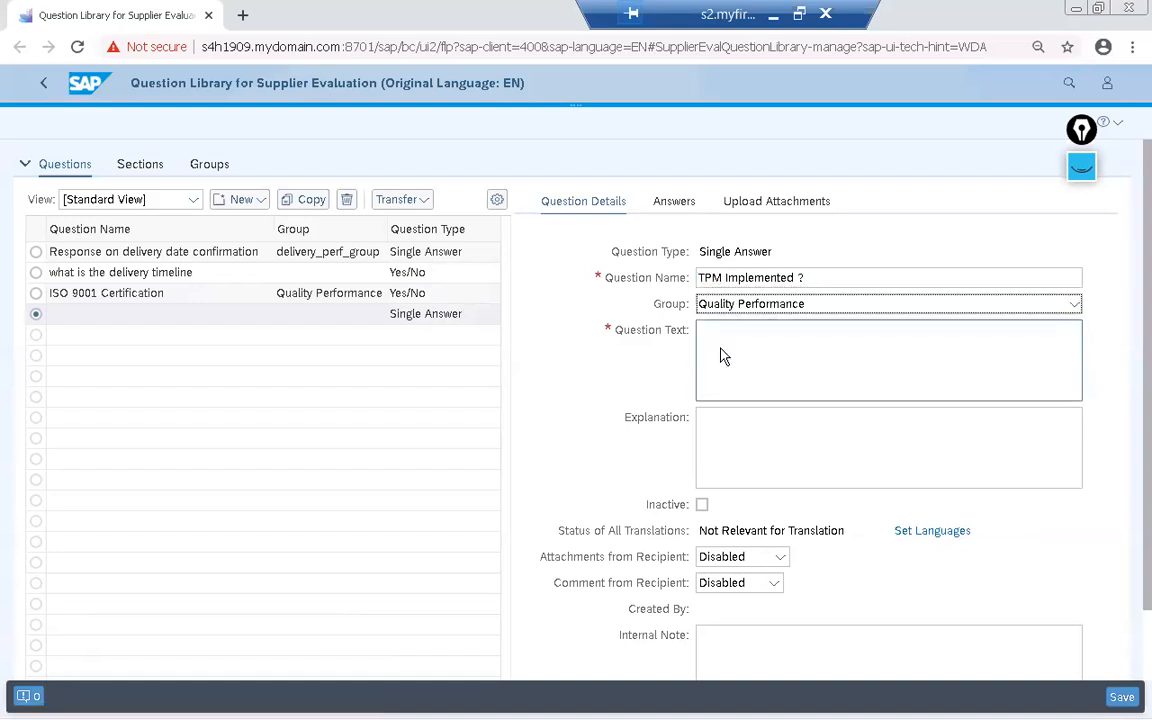
# Enter the question text "What is status of TPM" and set recipient comments to Enabled for the TPM question
pyautogui.click(725, 351)
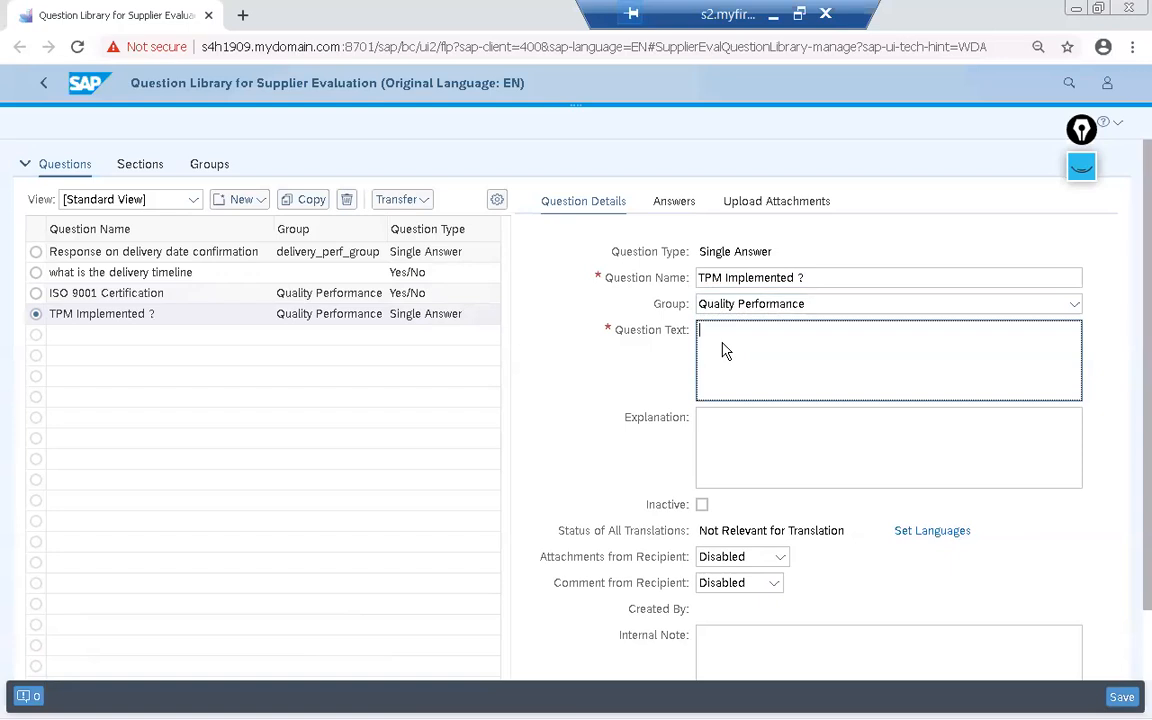
pyautogui.write('What is status of TPM')
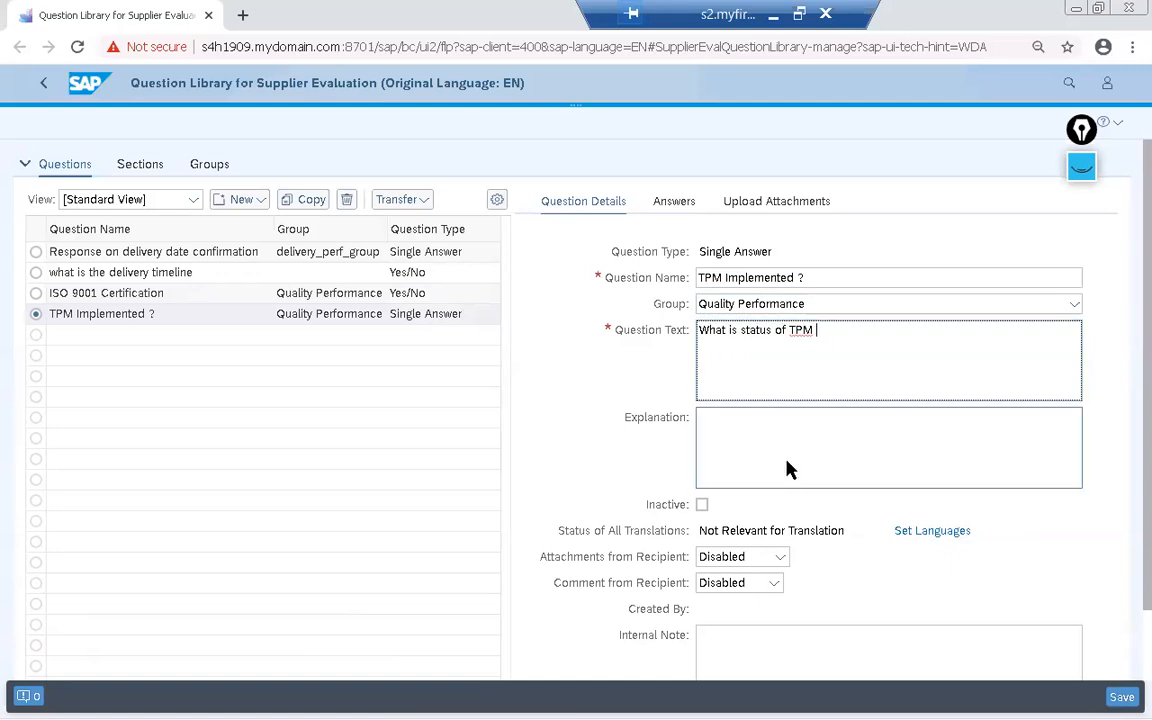
pyautogui.scroll(-2, 788, 472)
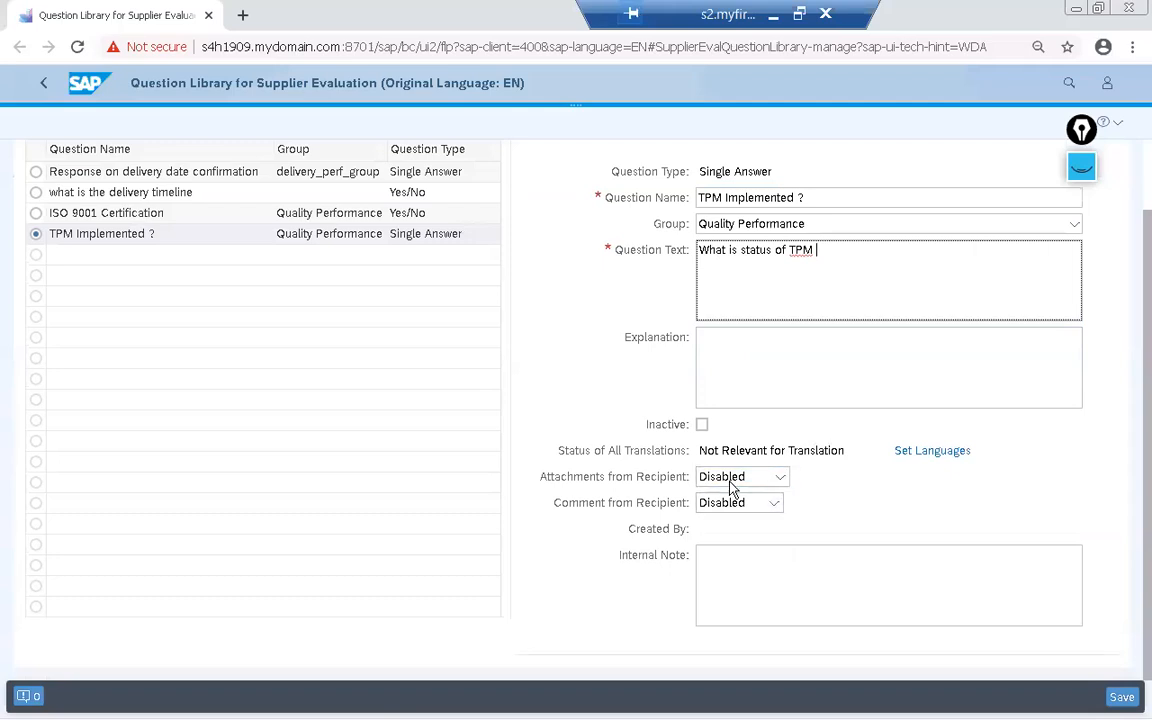
pyautogui.click(777, 504)
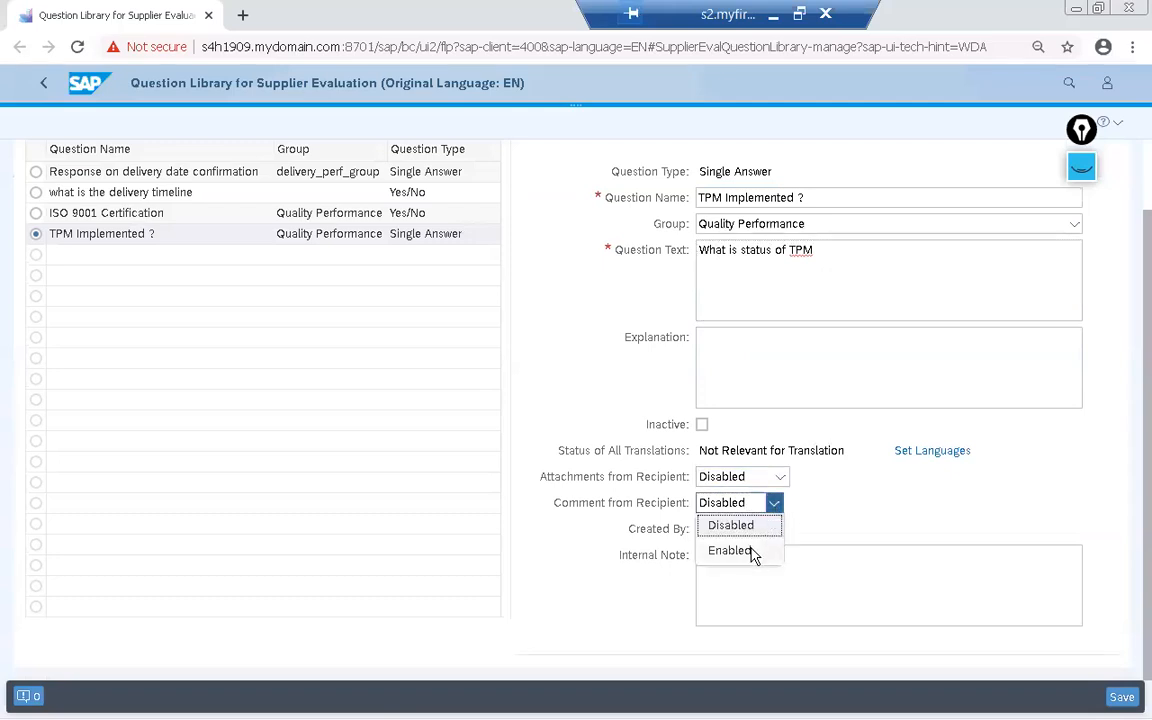
pyautogui.click(755, 554)
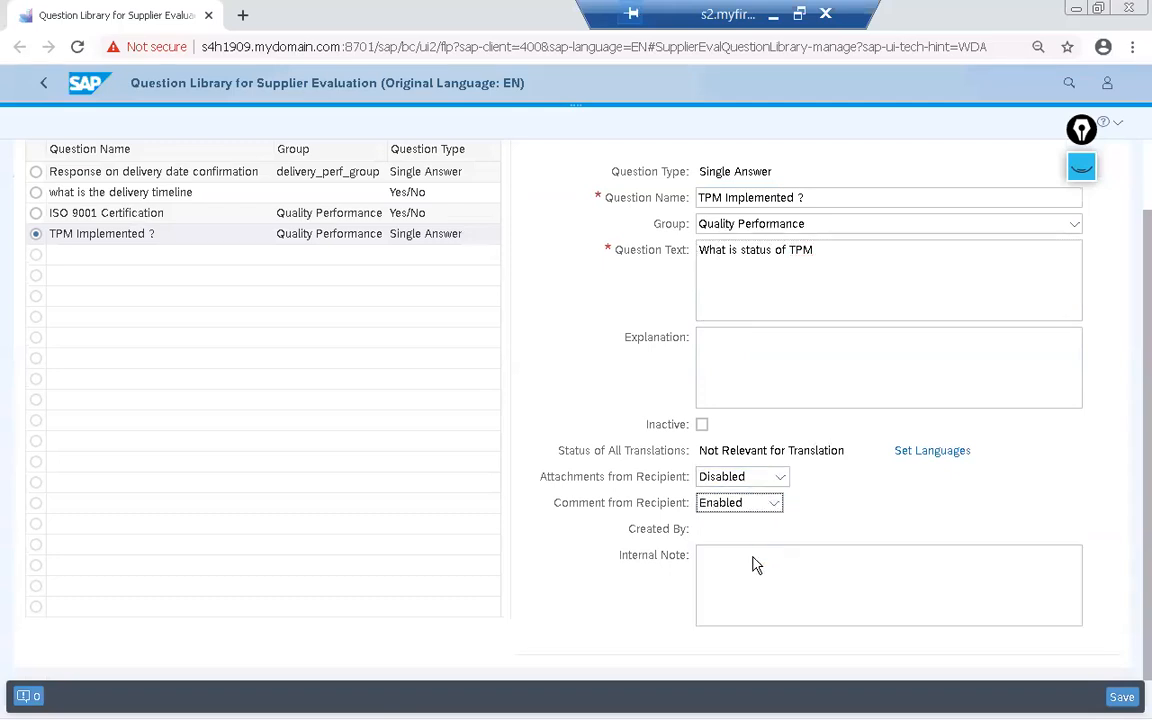
# Add the TPM question's answers "TPM is fully Operational" for score 100 and "TPM is implemented but not followed well" for score 75
pyautogui.scroll(2, 777, 535)
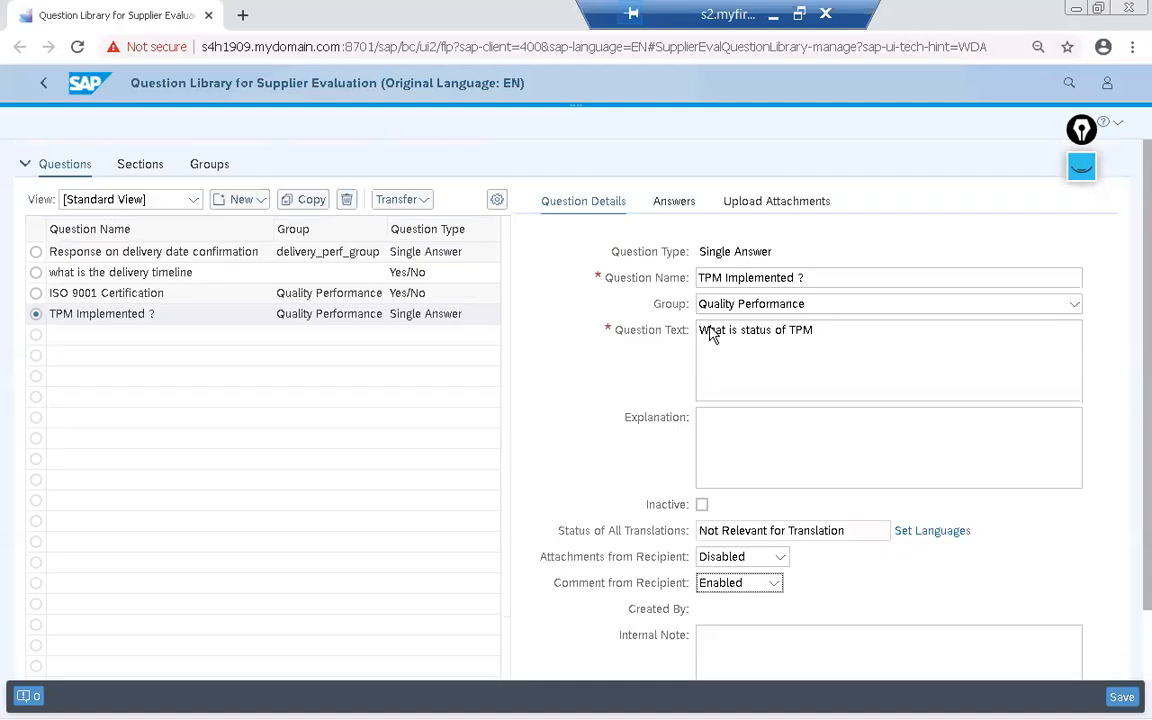
pyautogui.click(684, 208)
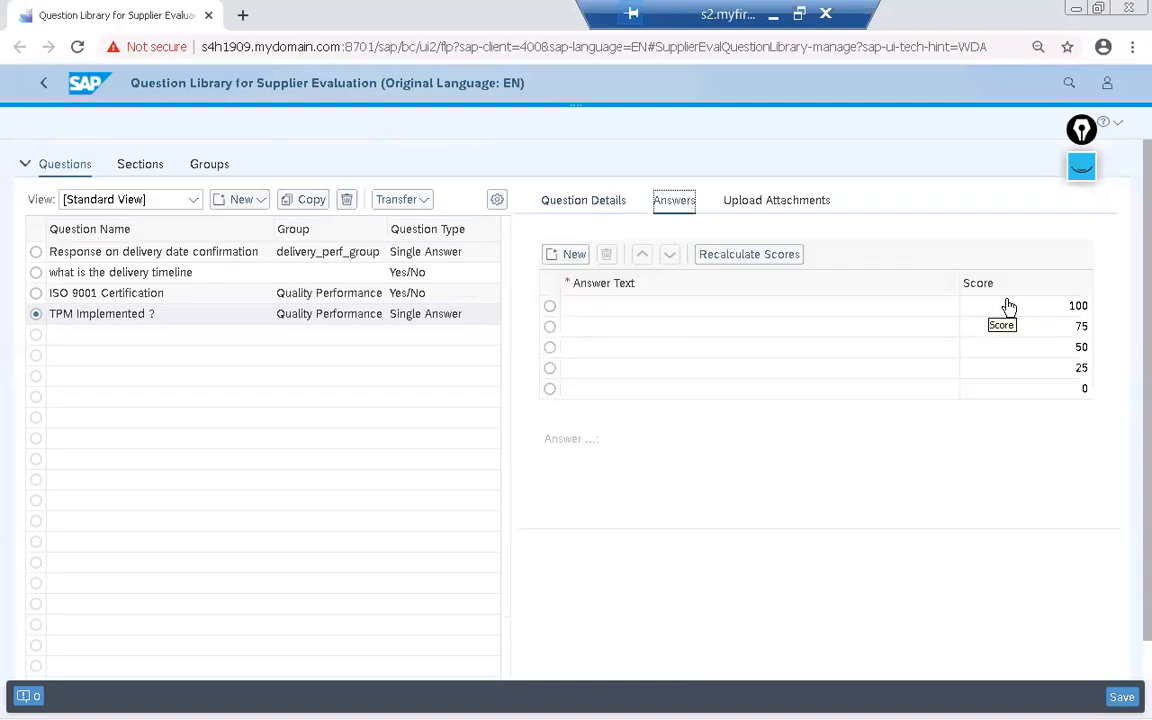
pyautogui.click(662, 313)
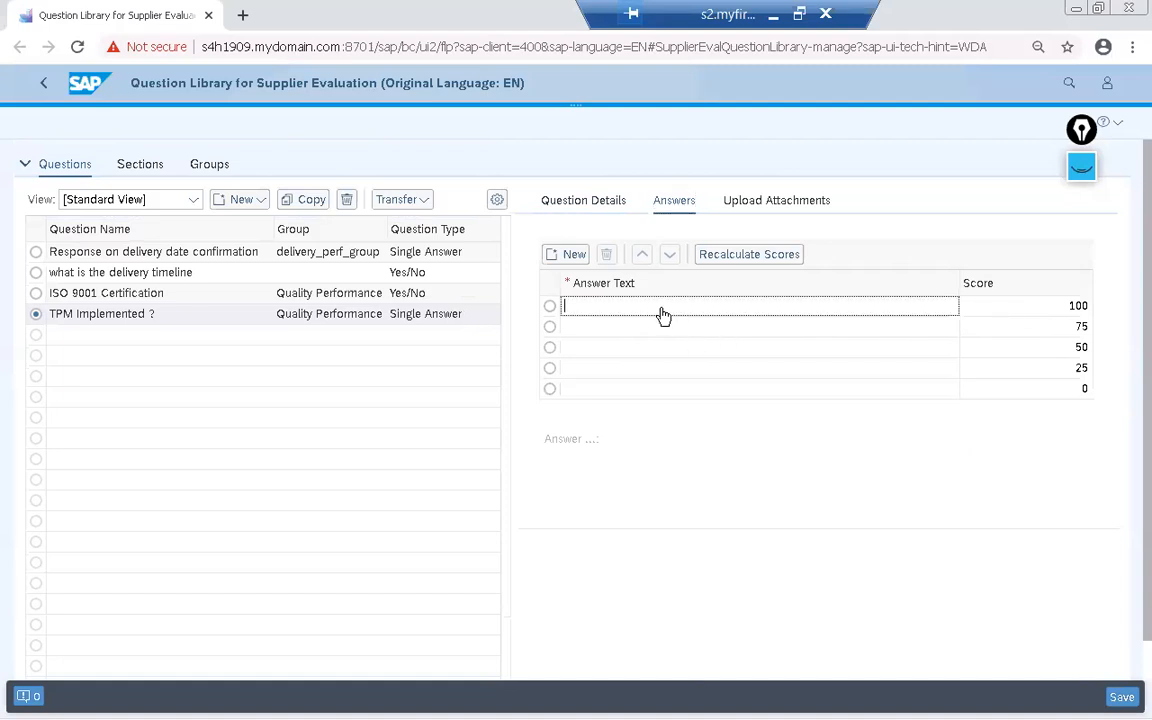
pyautogui.write('TPM is fully Operational')
pyautogui.click(617, 332)
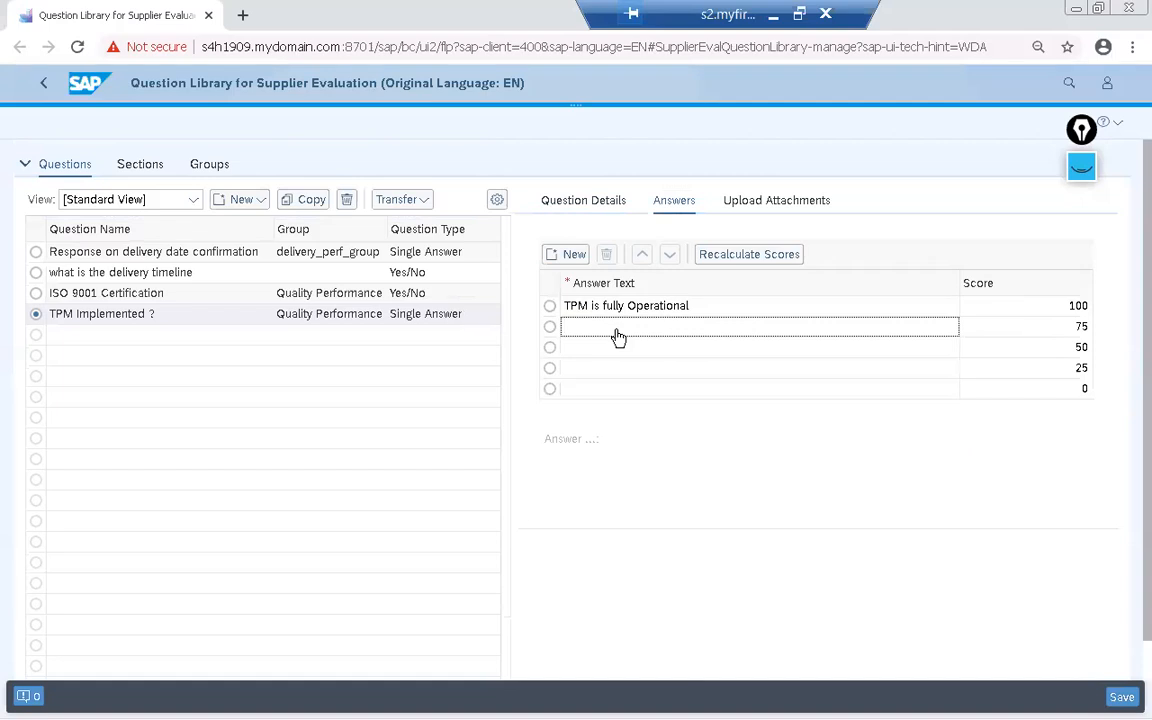
pyautogui.write('TPM is imp')
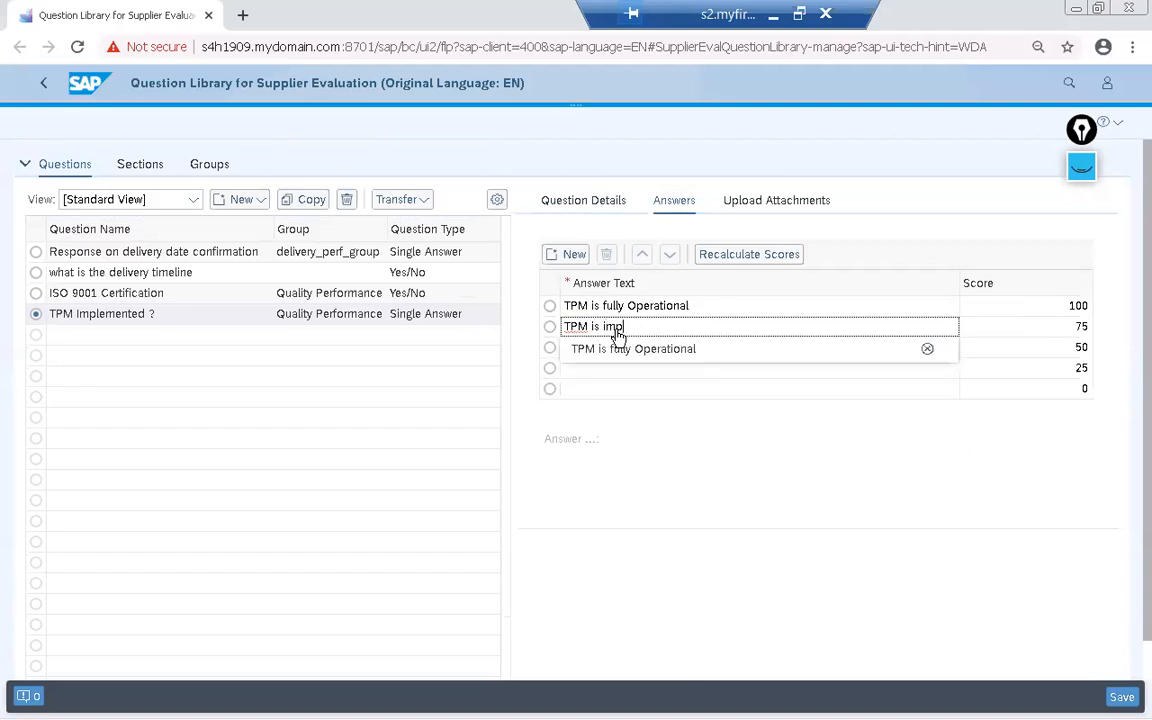
pyautogui.write('lemented but not ')
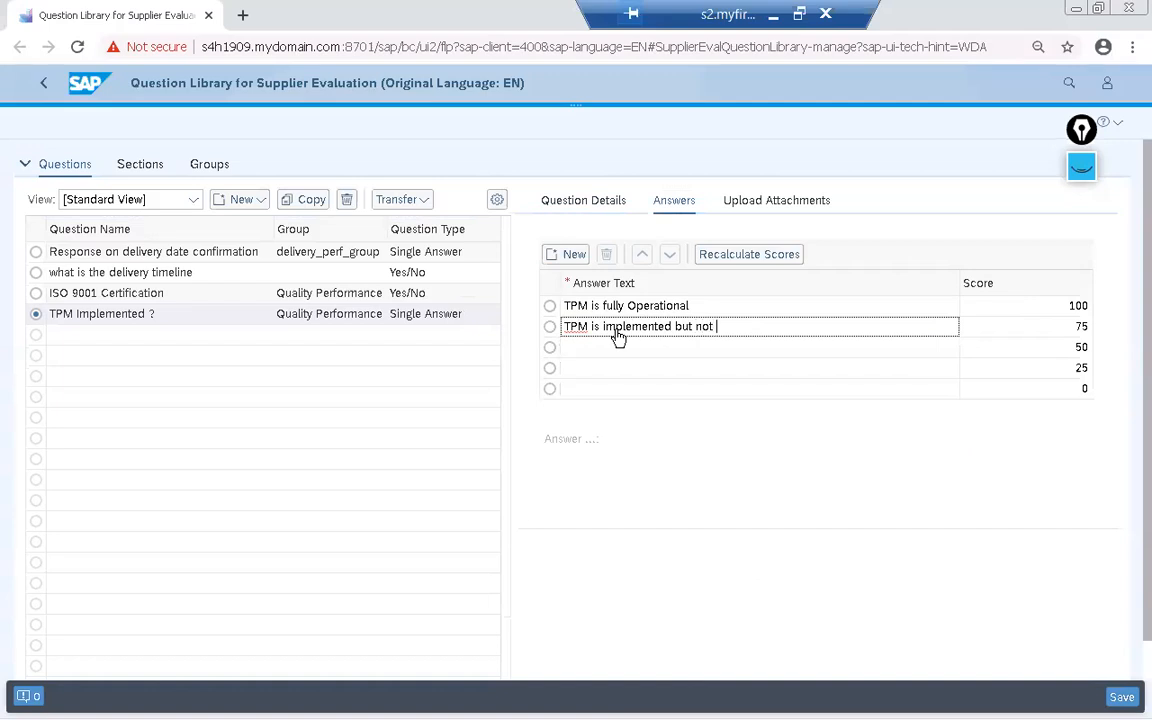
pyautogui.write('followed well')
# Add the answers "TPM implementation is in progress", "Just started" and "No Plan" for scores 50, 25 and 0, and save the question
pyautogui.click(575, 350)
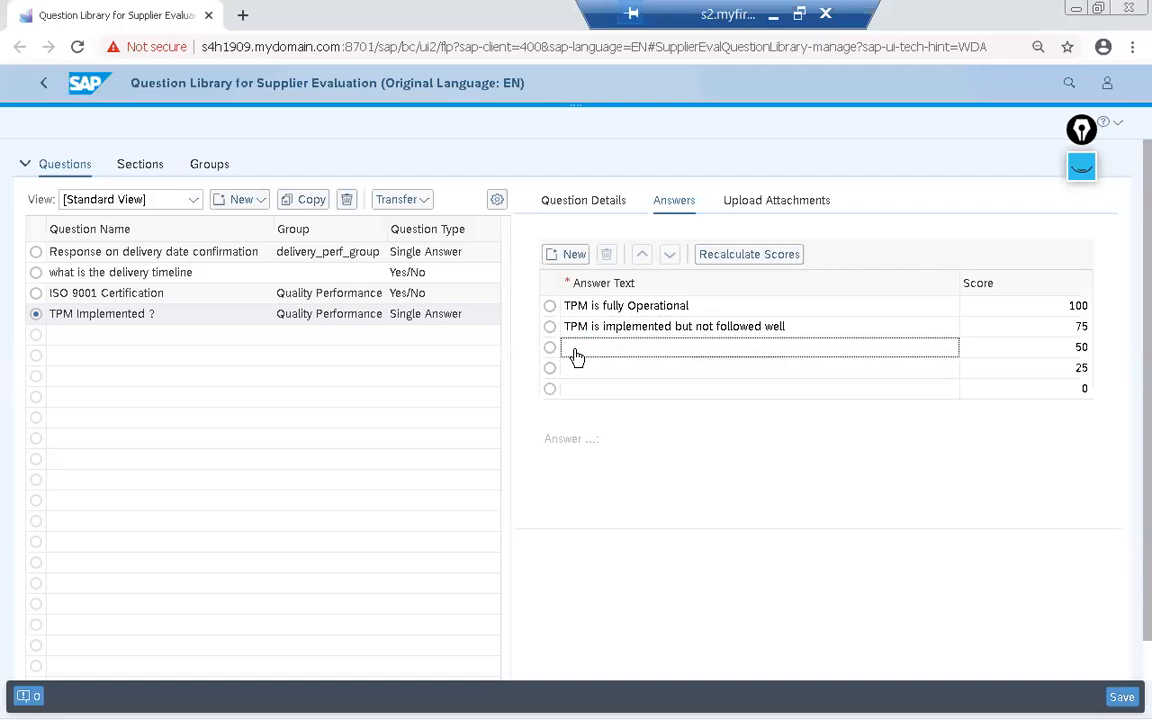
pyautogui.write('TPM')
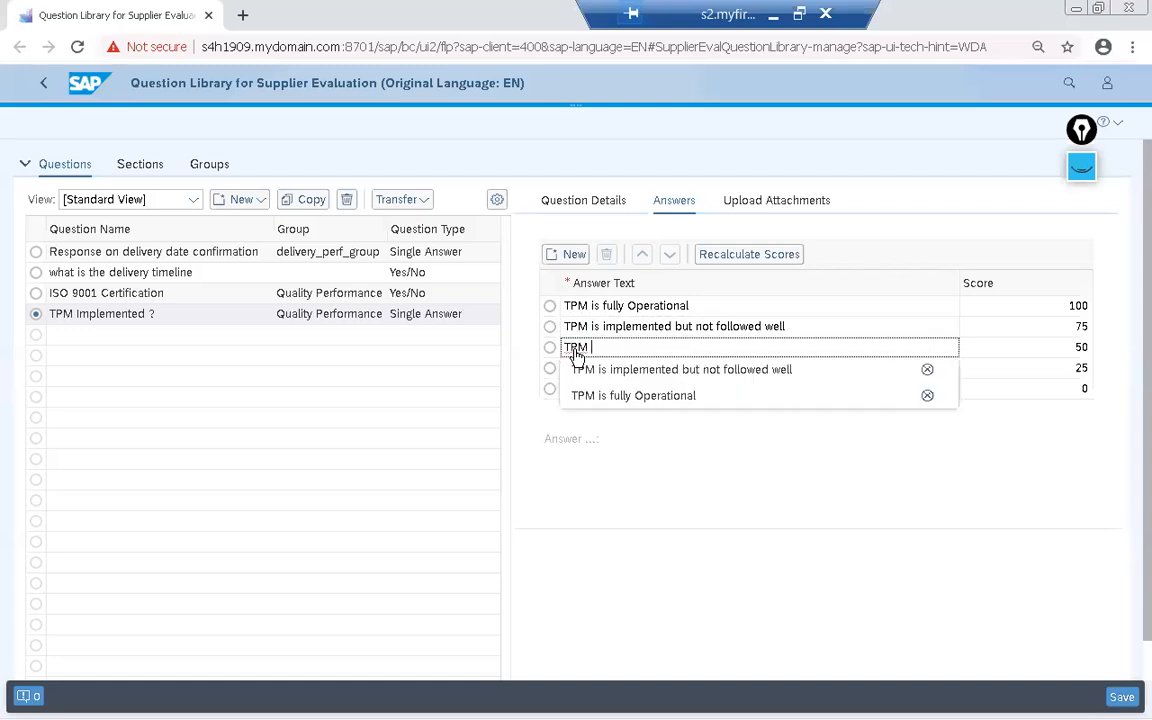
pyautogui.write('mentation is in progress')
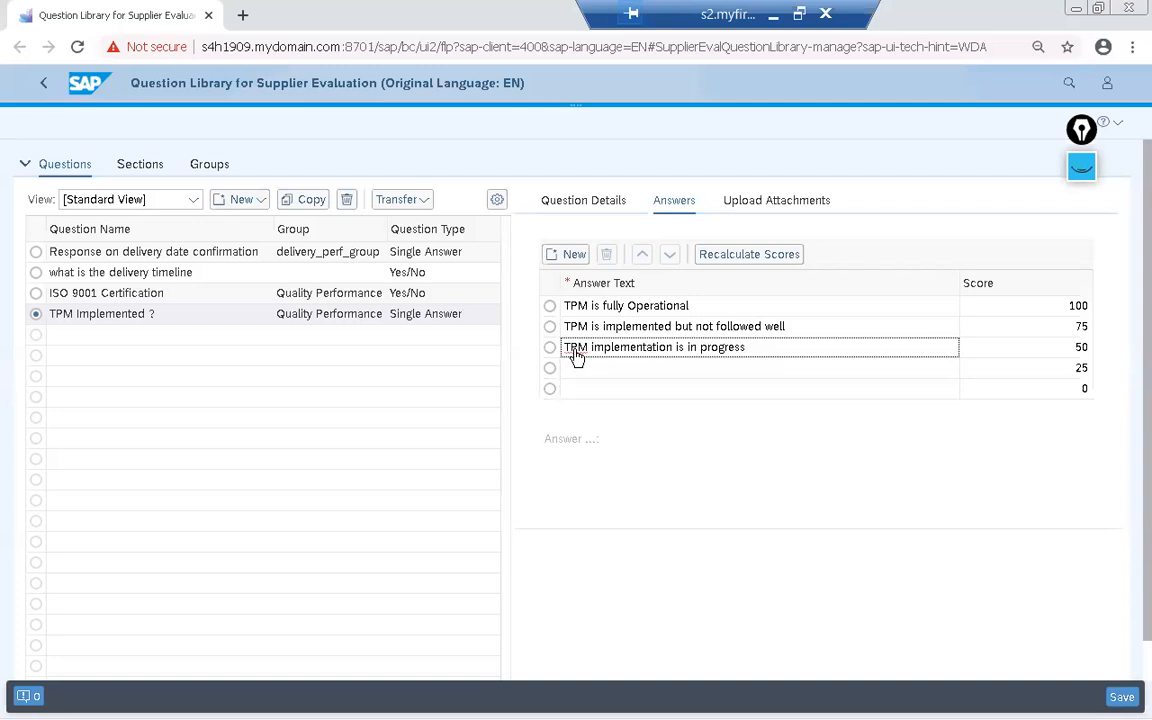
pyautogui.click(571, 375)
pyautogui.write('Just started')
pyautogui.click(568, 394)
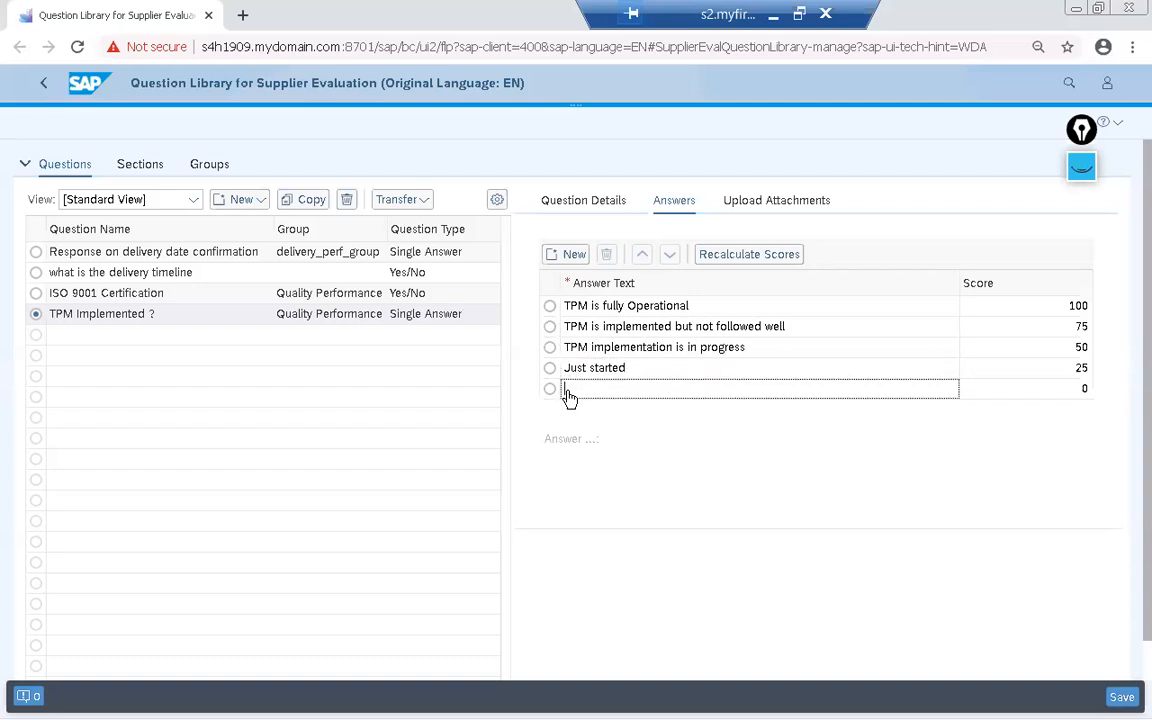
pyautogui.write('No Plan')
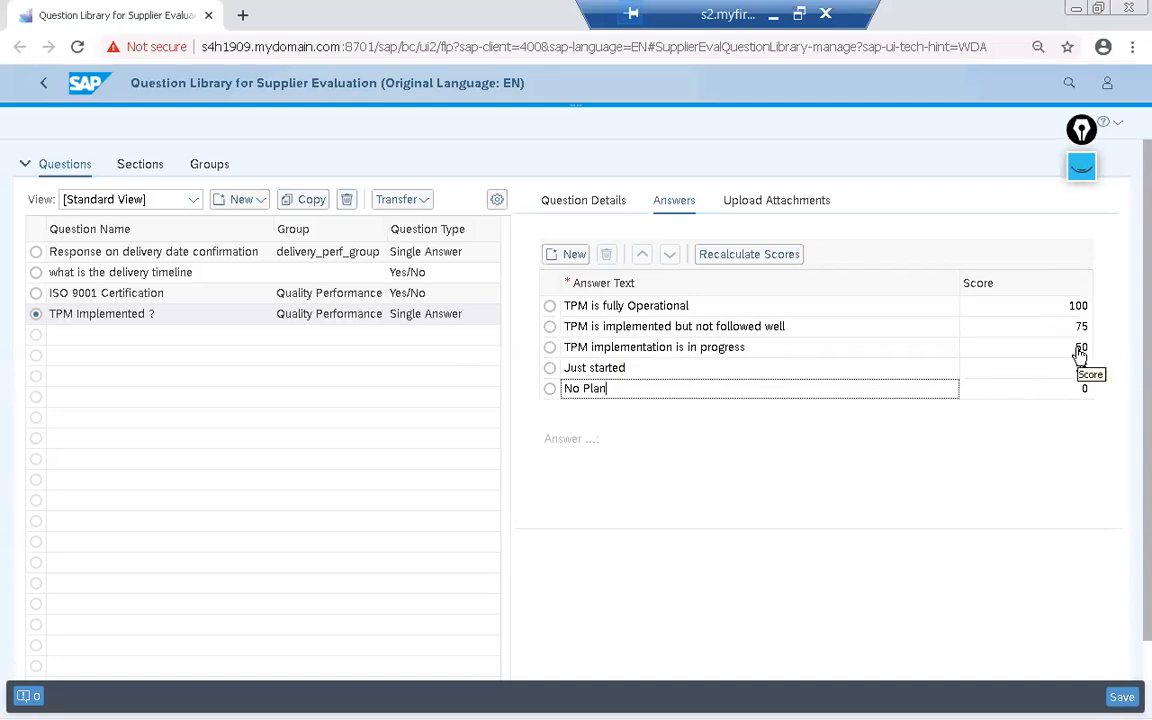
pyautogui.click(1122, 700)
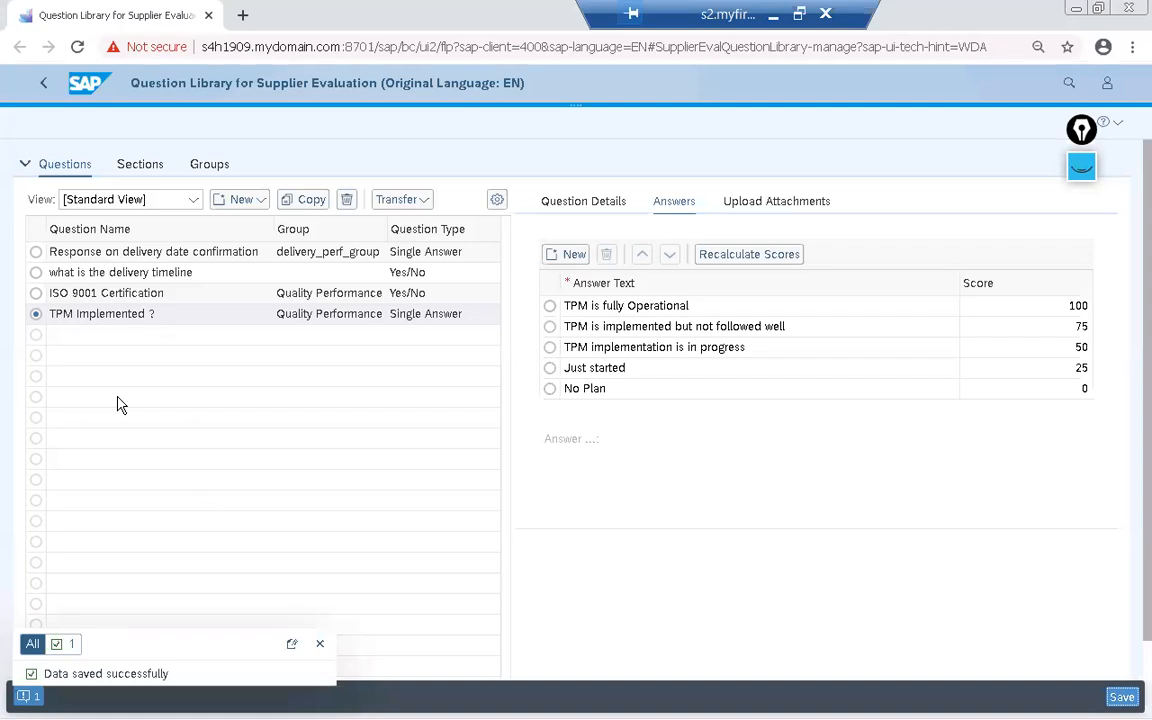
# Leave the question library, open Manage Questionnaires from the Supplier Evaluation group and start creating a new evaluation questionnaire
pyautogui.click(44, 86)
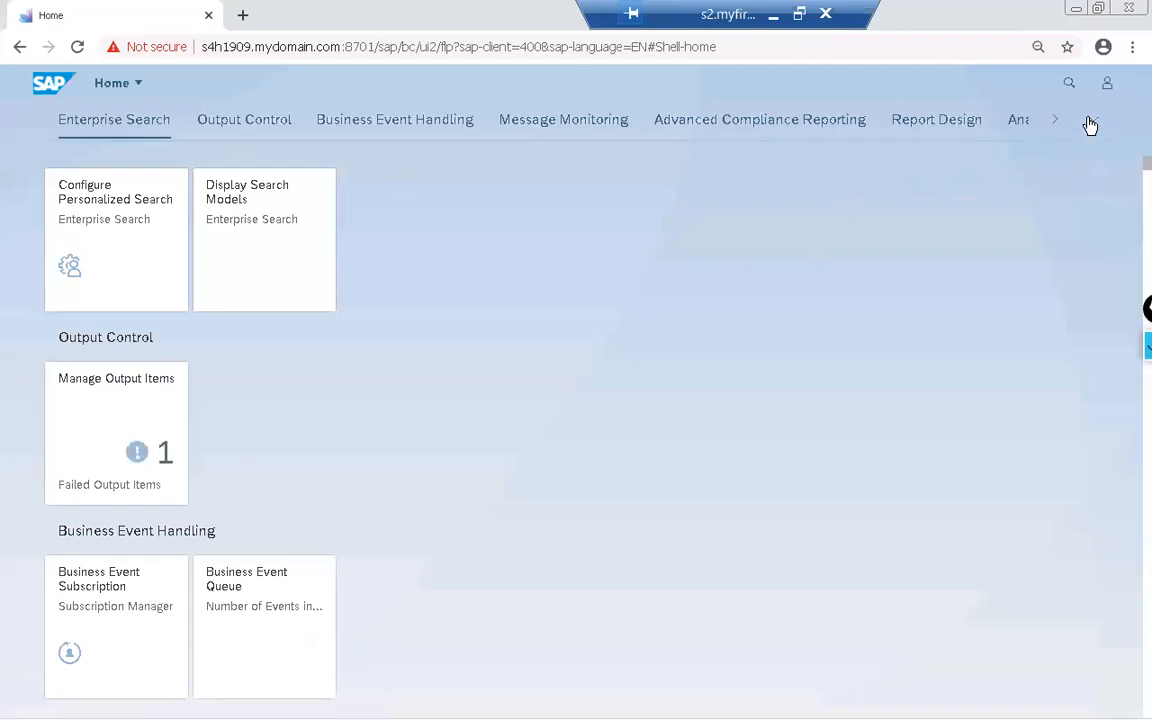
pyautogui.click(1092, 121)
pyautogui.moveTo(1103, 226); pyautogui.dragTo(1100, 301)
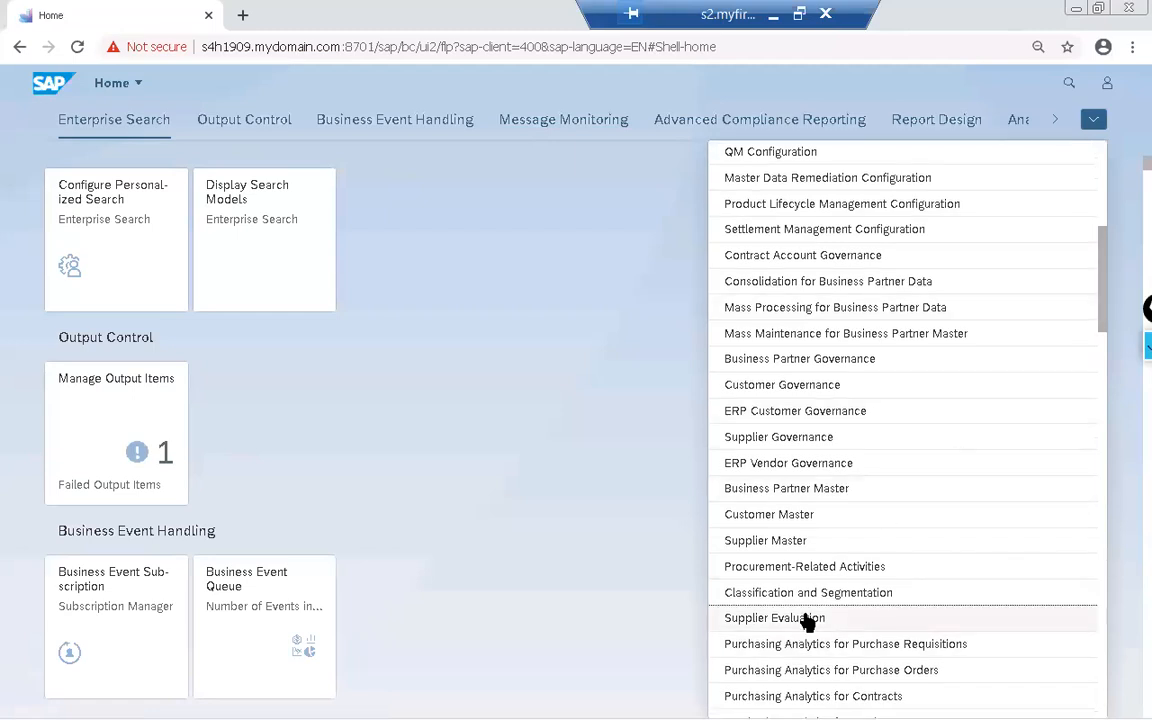
pyautogui.click(775, 618)
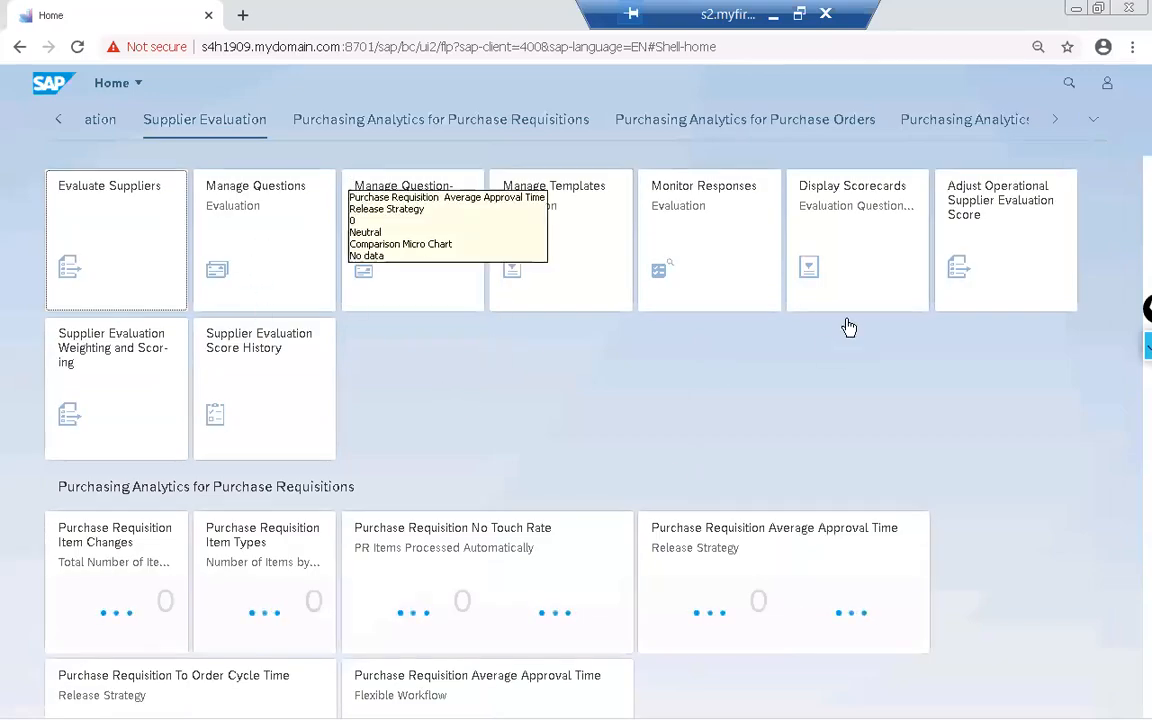
pyautogui.click(414, 290)
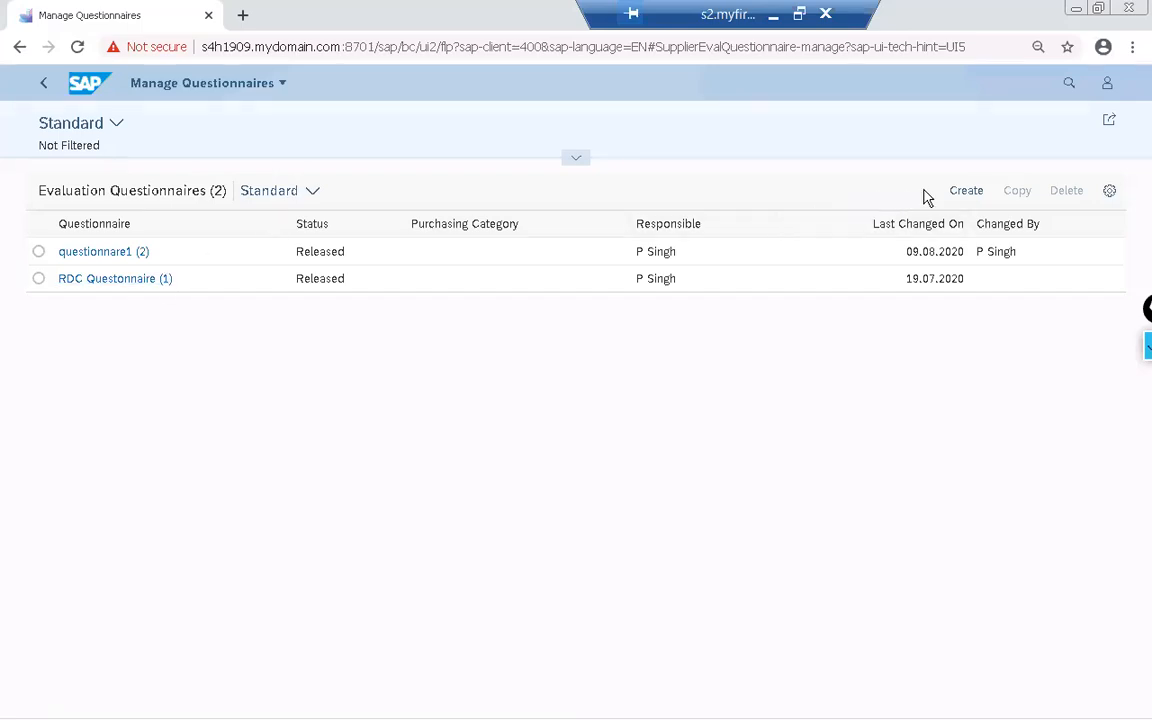
pyautogui.click(970, 190)
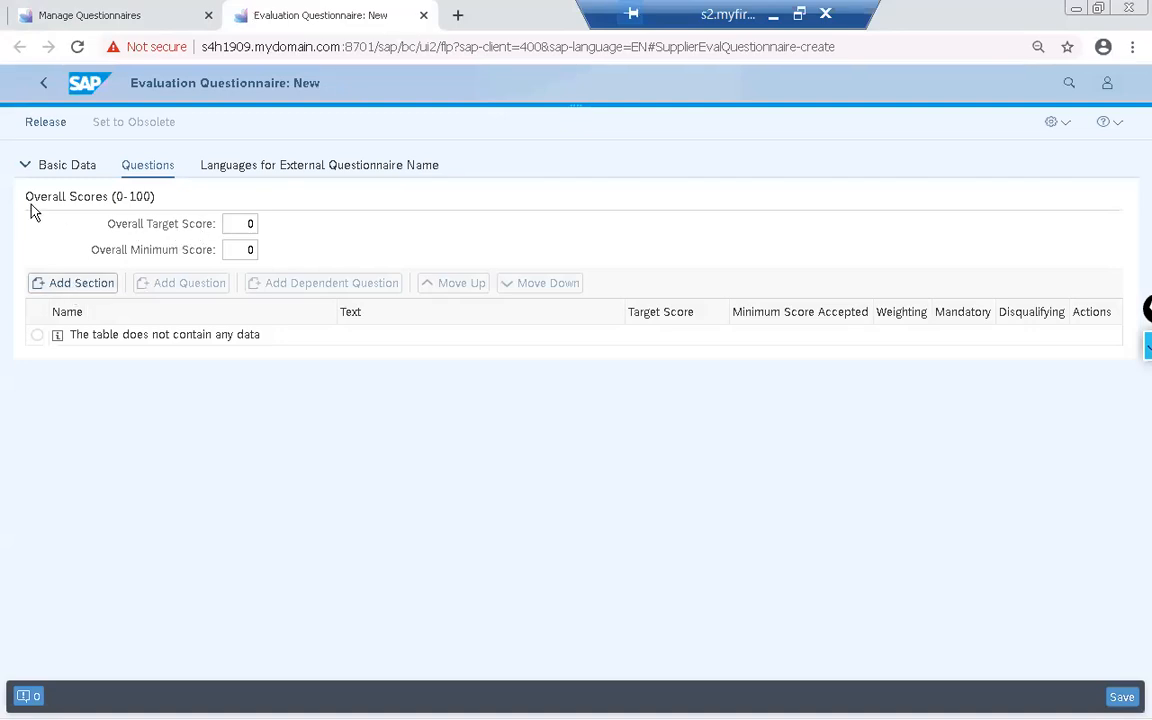
# Name the questionnaire Sg02_Quest in its basic data and select SG02_CATEGORY as the purchasing category
pyautogui.click(68, 170)
pyautogui.click(297, 228)
pyautogui.write('Sg')
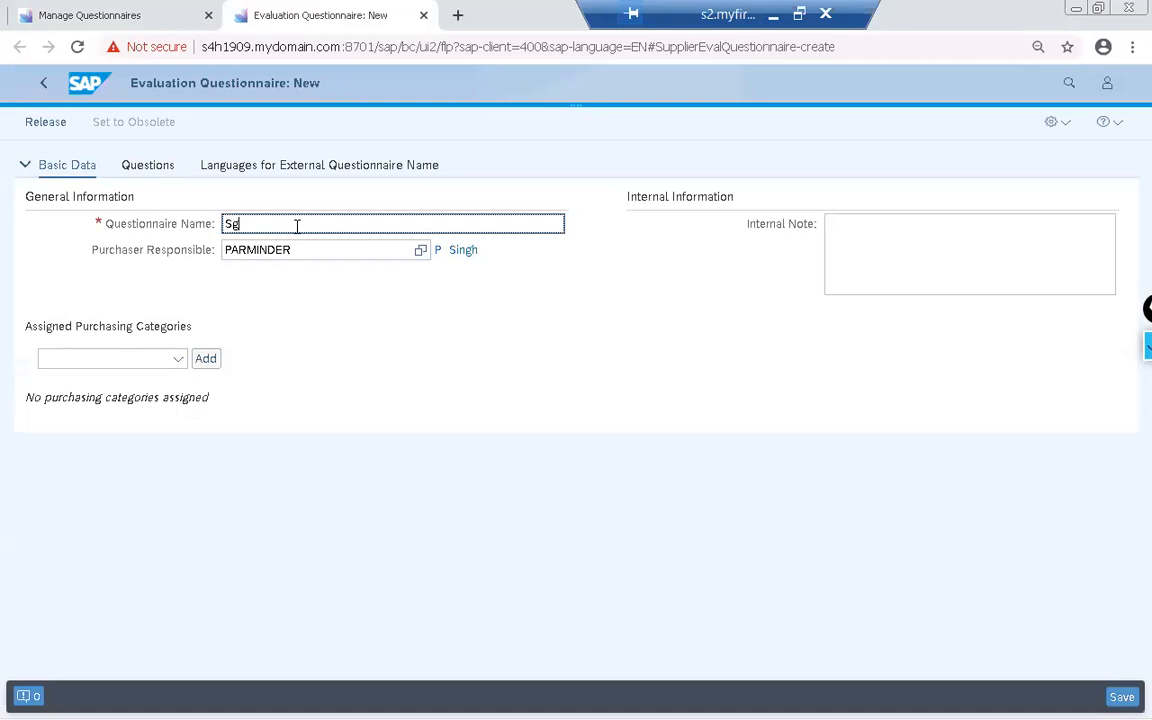
pyautogui.write('02_Quest')
pyautogui.click(334, 317)
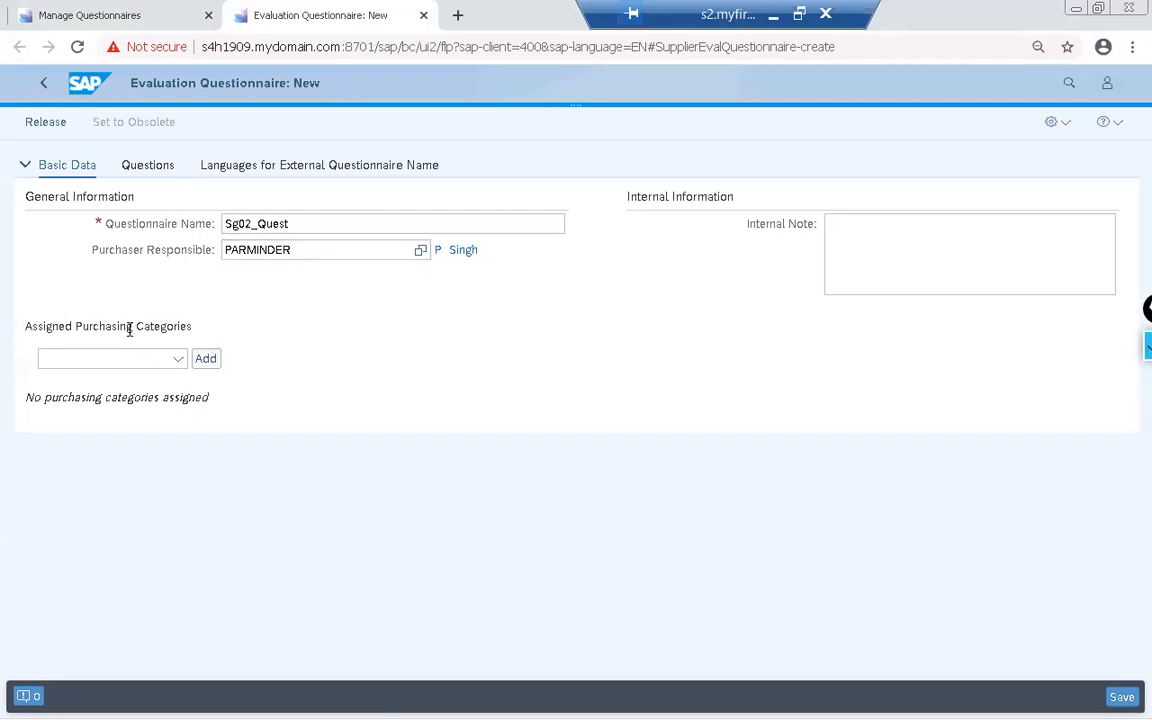
pyautogui.click(177, 360)
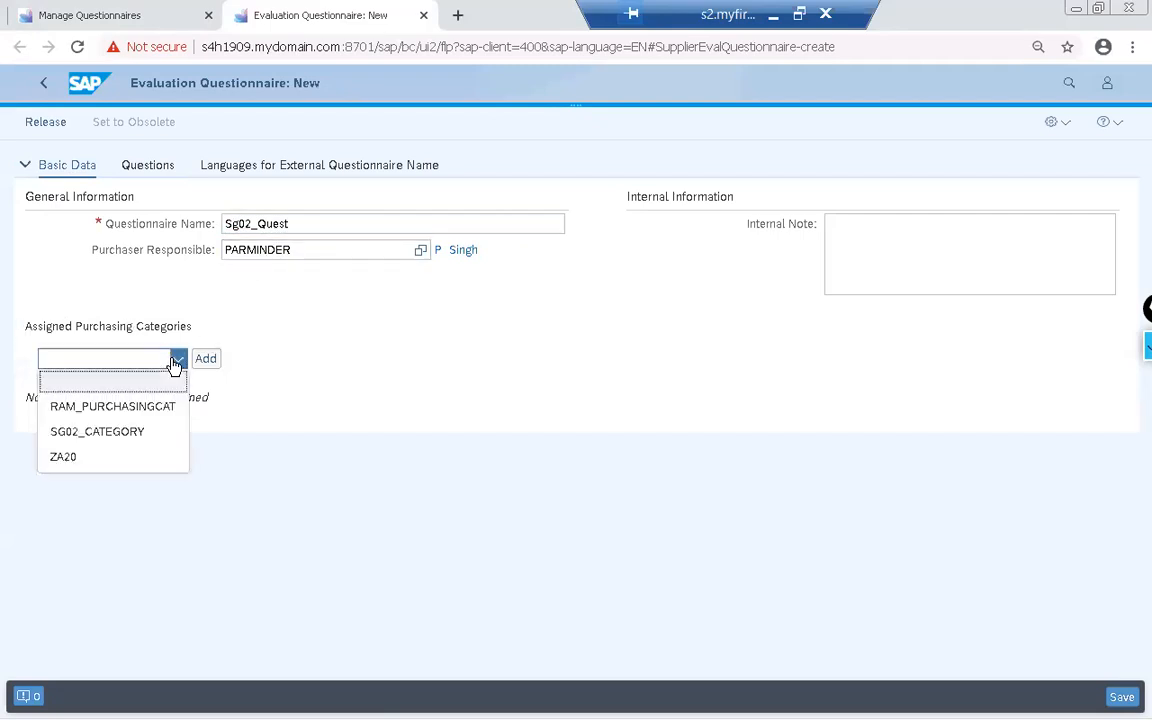
pyautogui.click(129, 433)
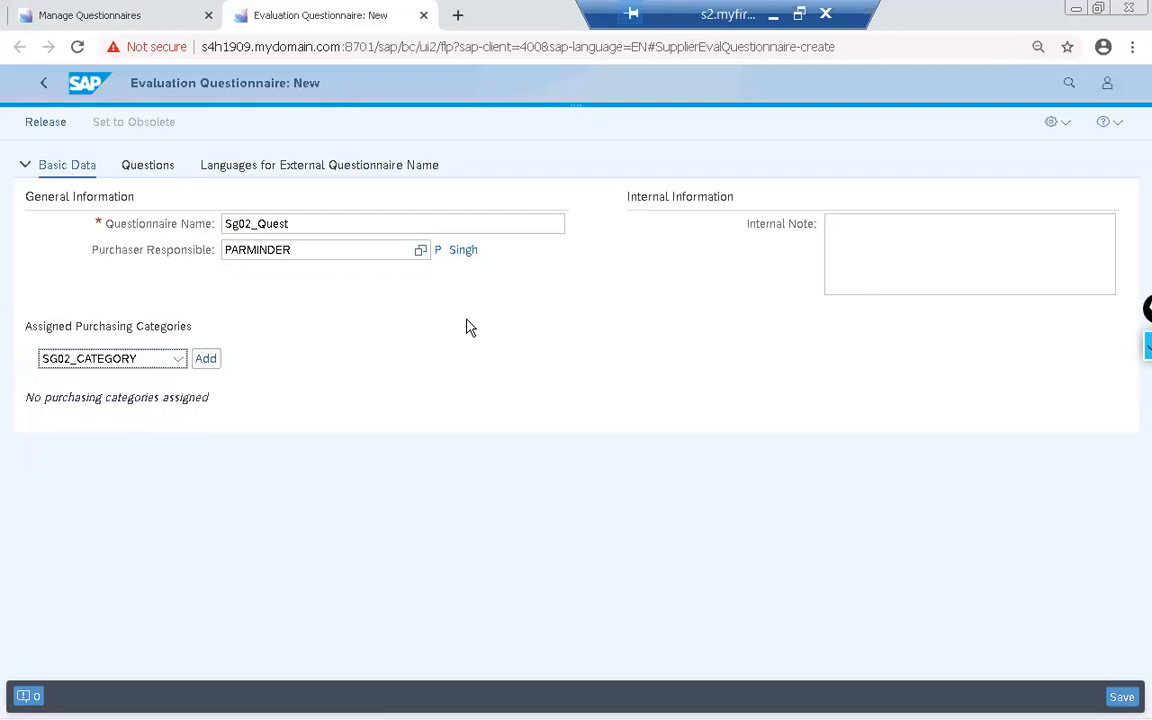
# Add the existing section sg02_Section to the questionnaire's questions
pyautogui.click(140, 170)
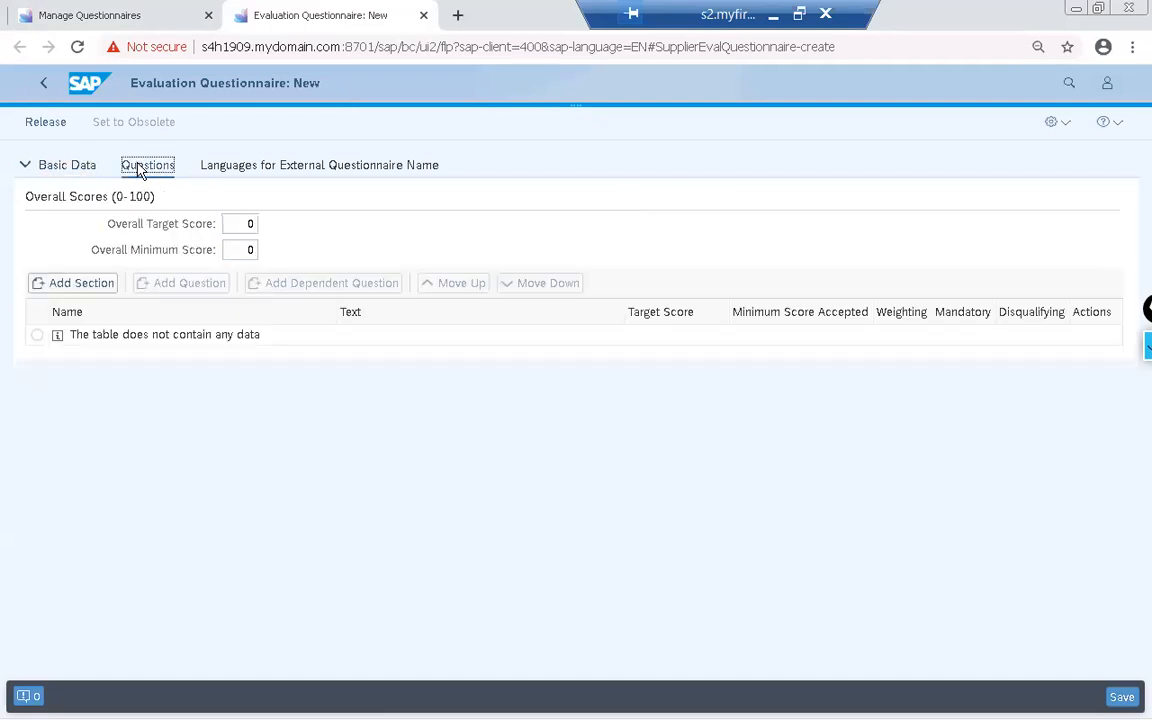
pyautogui.click(55, 285)
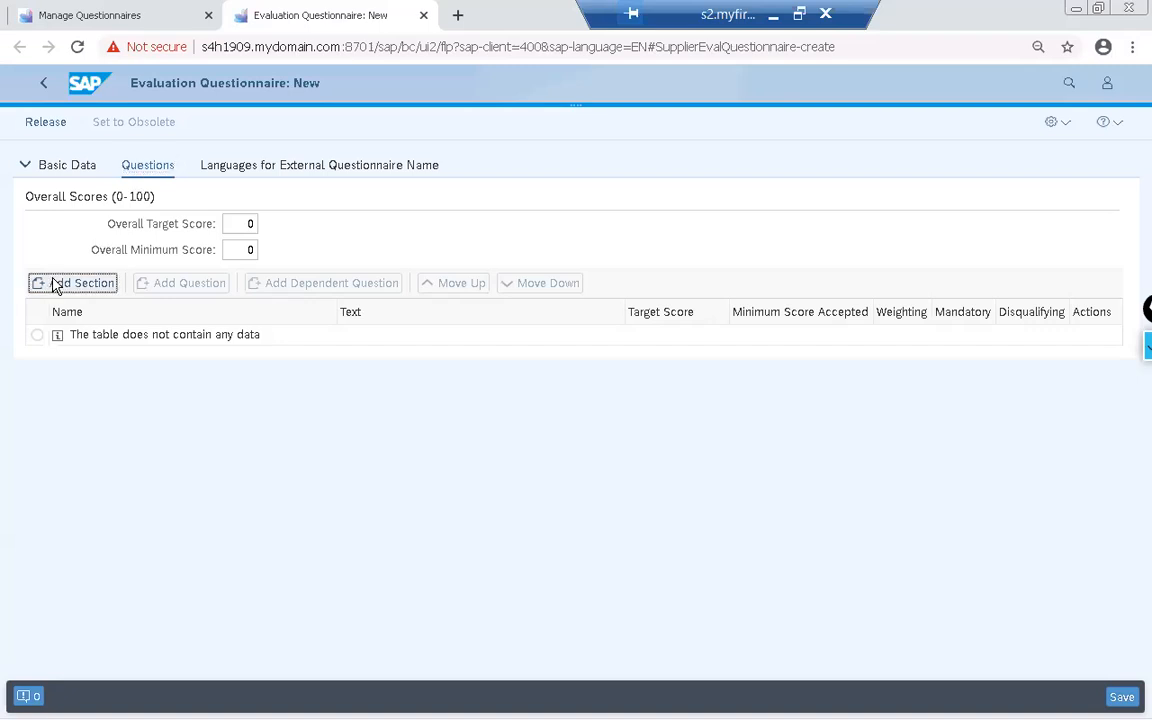
pyautogui.click(952, 230)
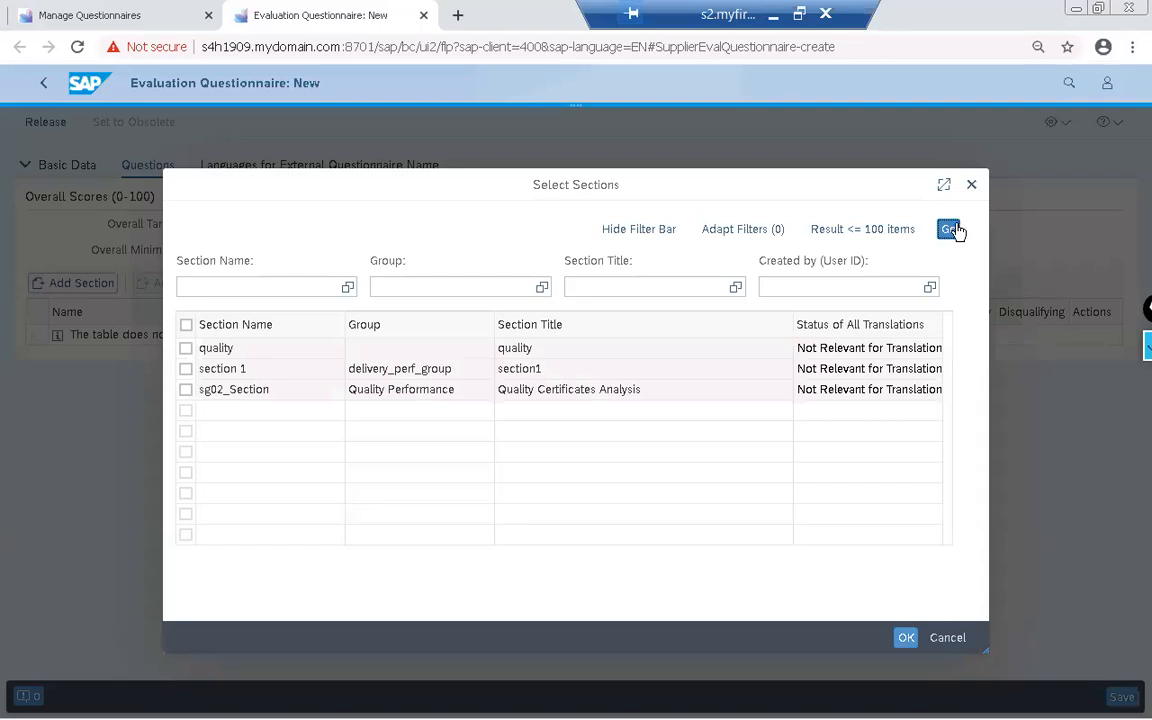
pyautogui.click(185, 390)
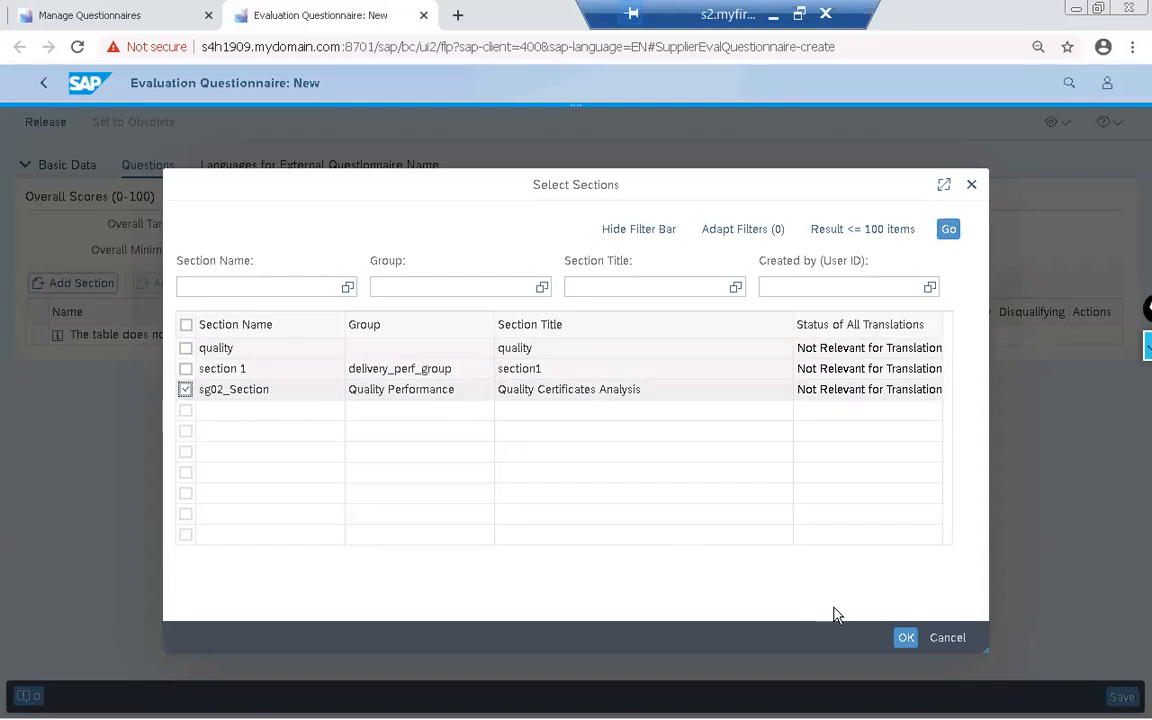
pyautogui.click(906, 638)
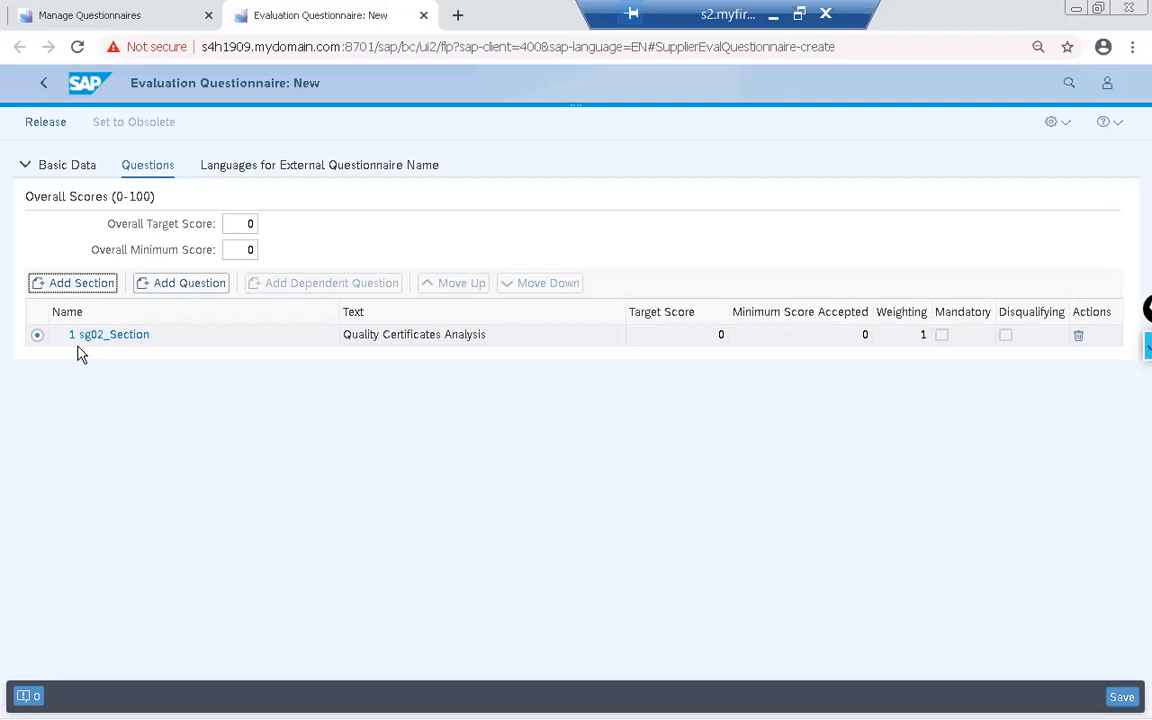
# Filter the question library by the Quality Performance group and add the ISO 9001 Certification and TPM Implemented ? questions to sg02_Section
pyautogui.click(196, 288)
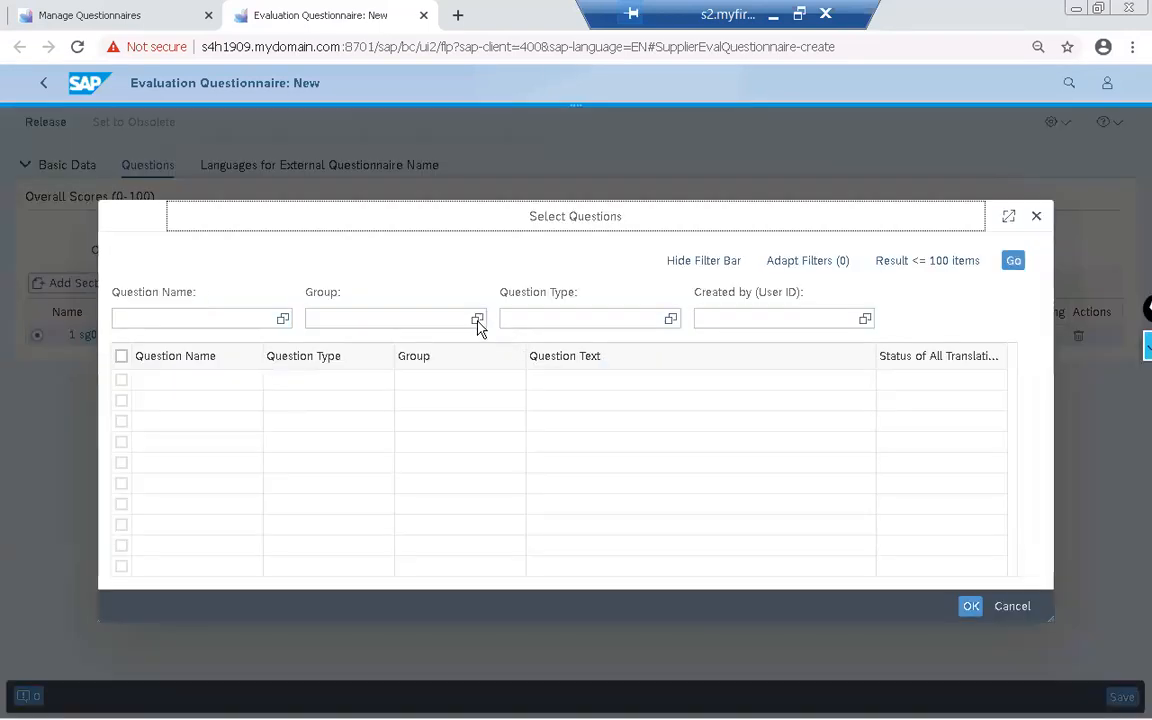
pyautogui.click(477, 319)
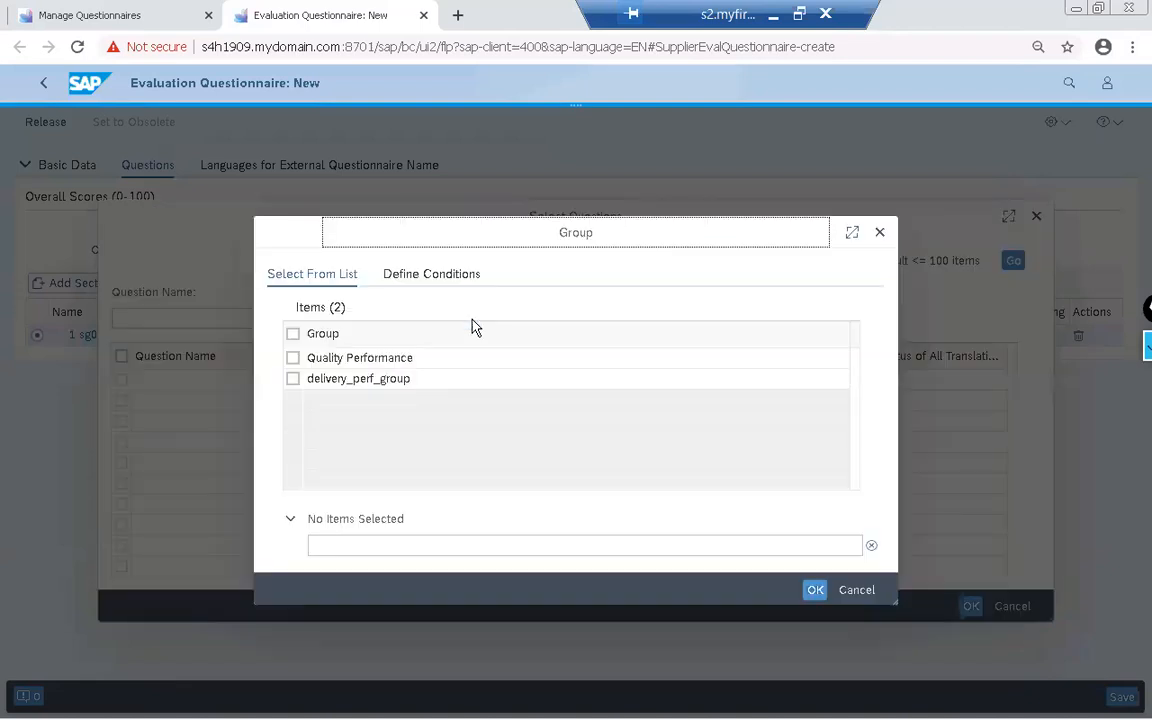
pyautogui.click(294, 360)
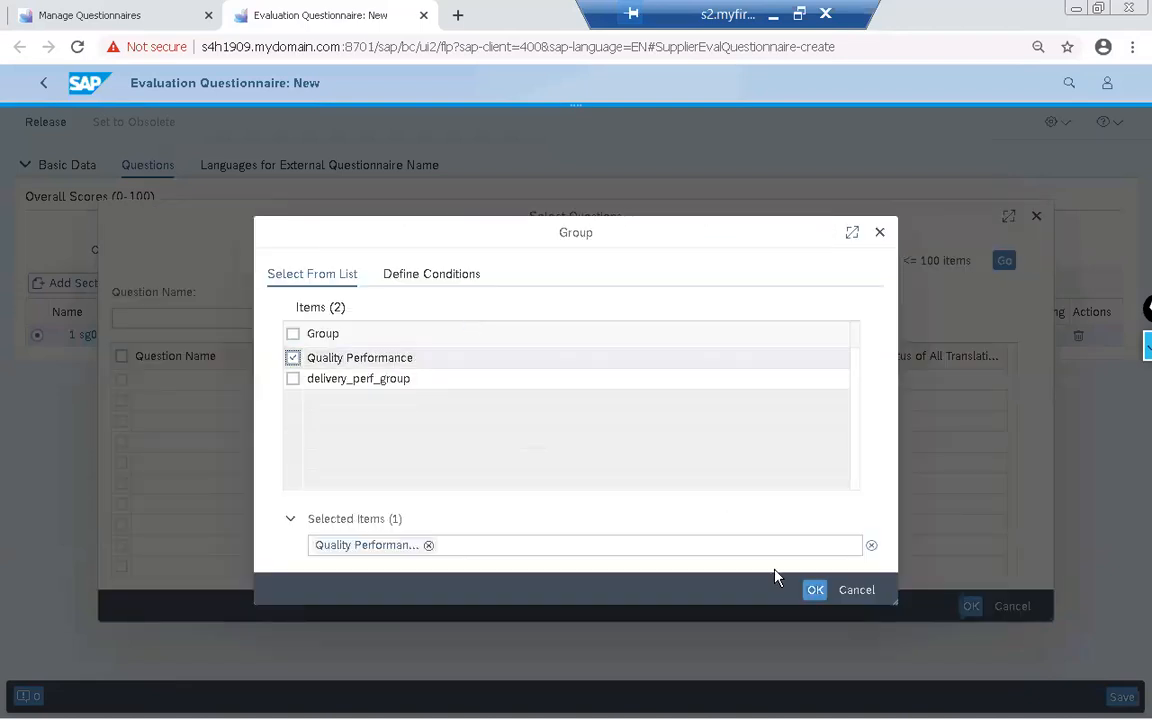
pyautogui.click(816, 591)
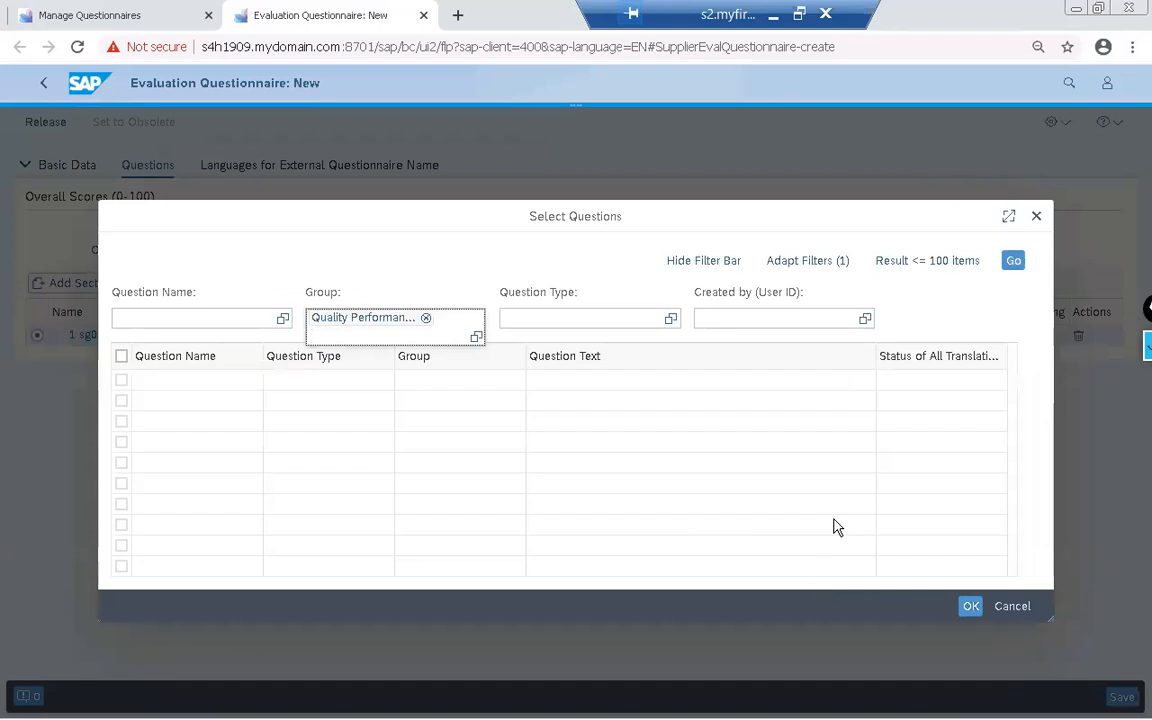
pyautogui.click(1015, 263)
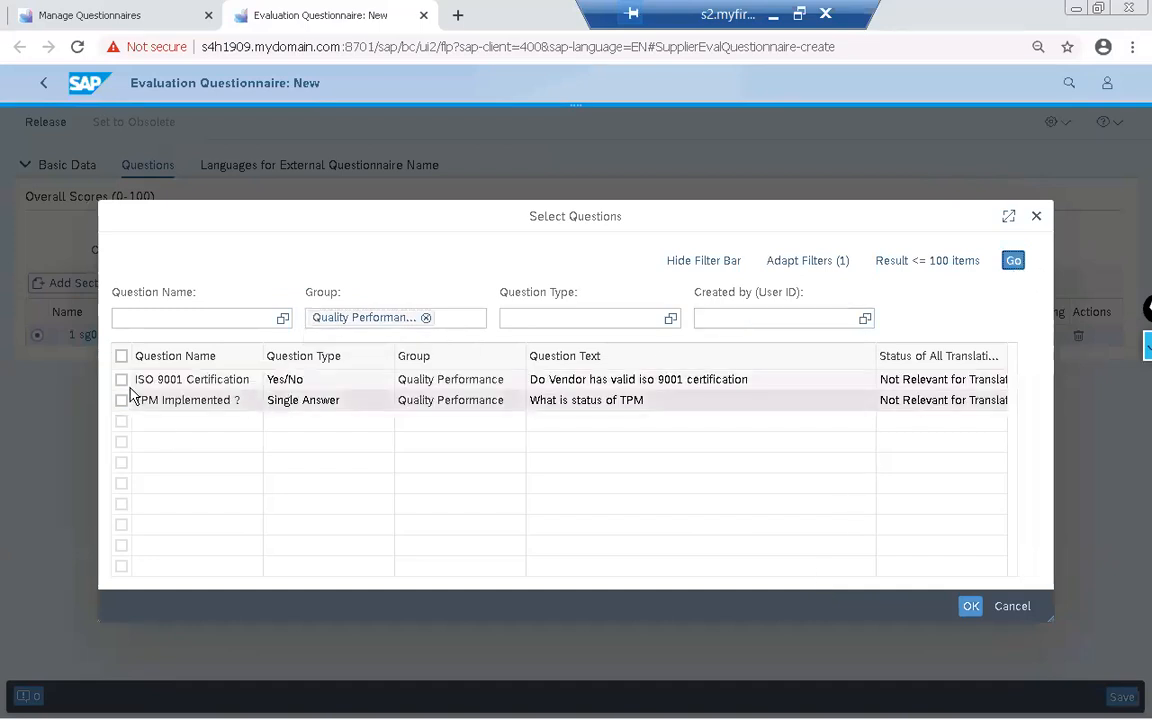
pyautogui.click(121, 357)
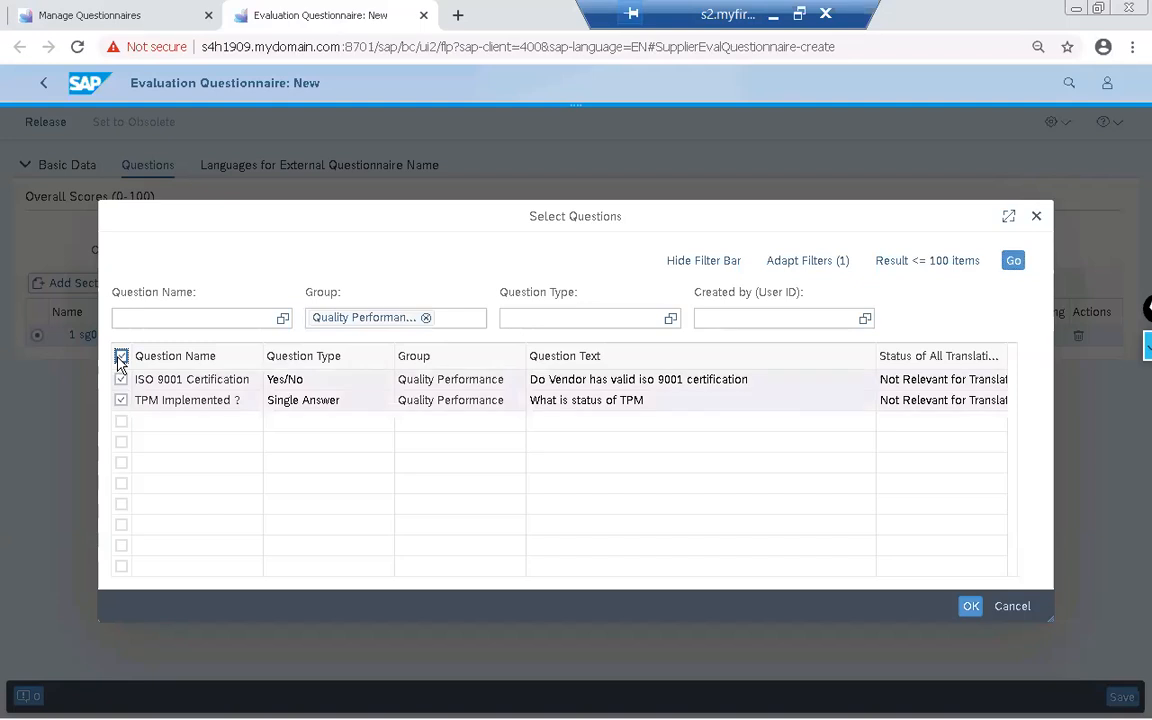
pyautogui.click(970, 607)
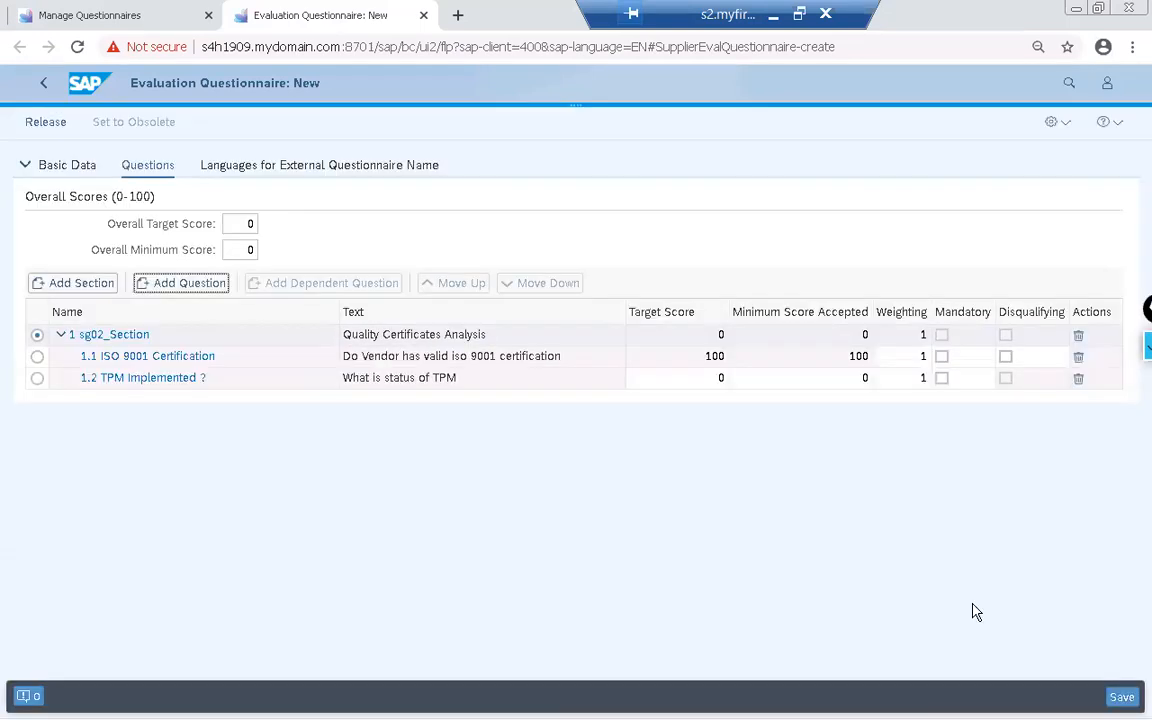
# Set the questionnaire's overall target score to 100 and its overall minimum score to 50
pyautogui.click(247, 223)
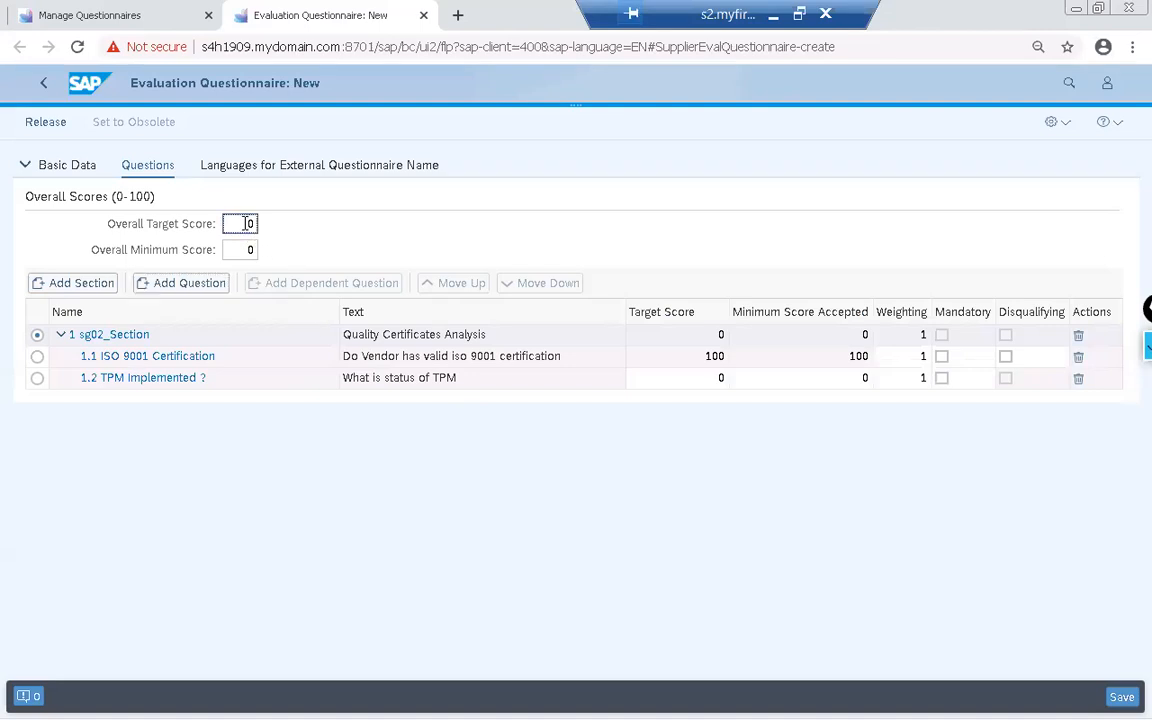
pyautogui.write('100')
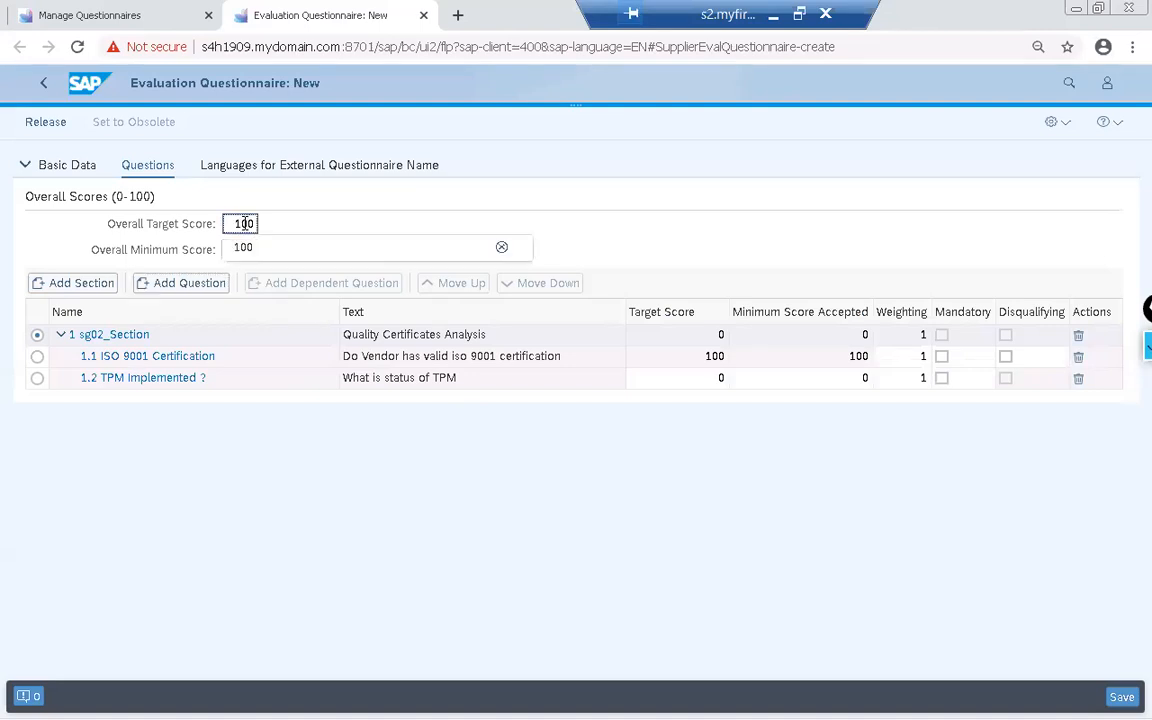
pyautogui.press('Tab')
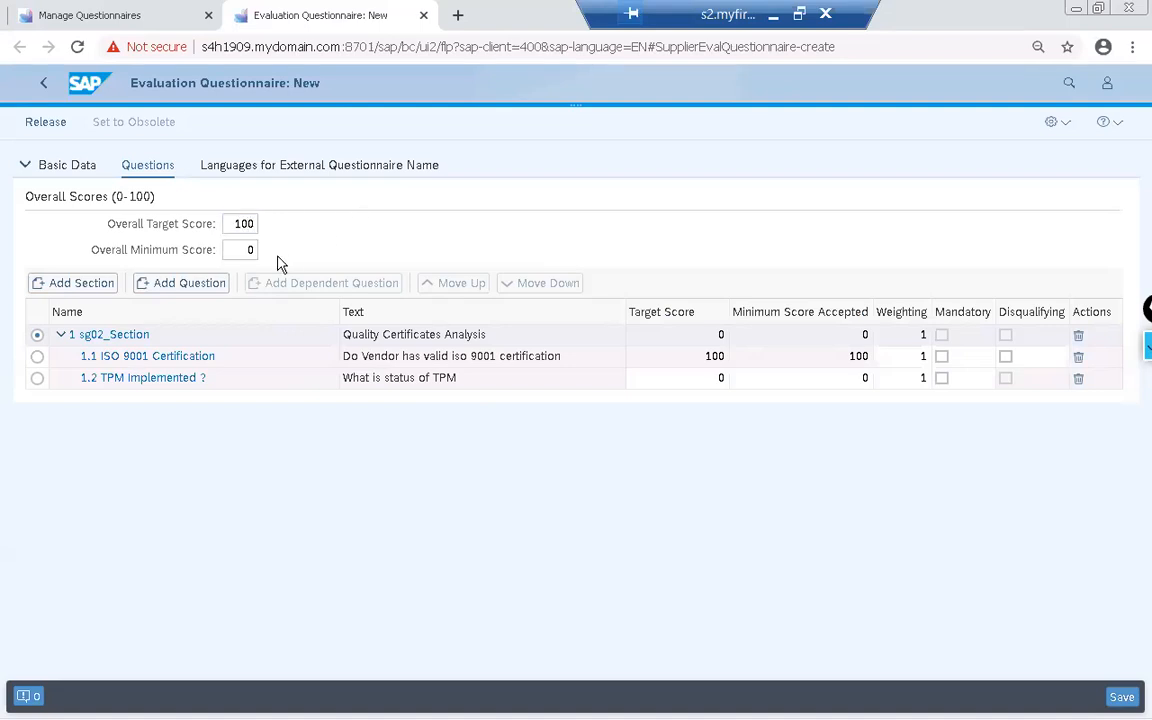
pyautogui.click(244, 256)
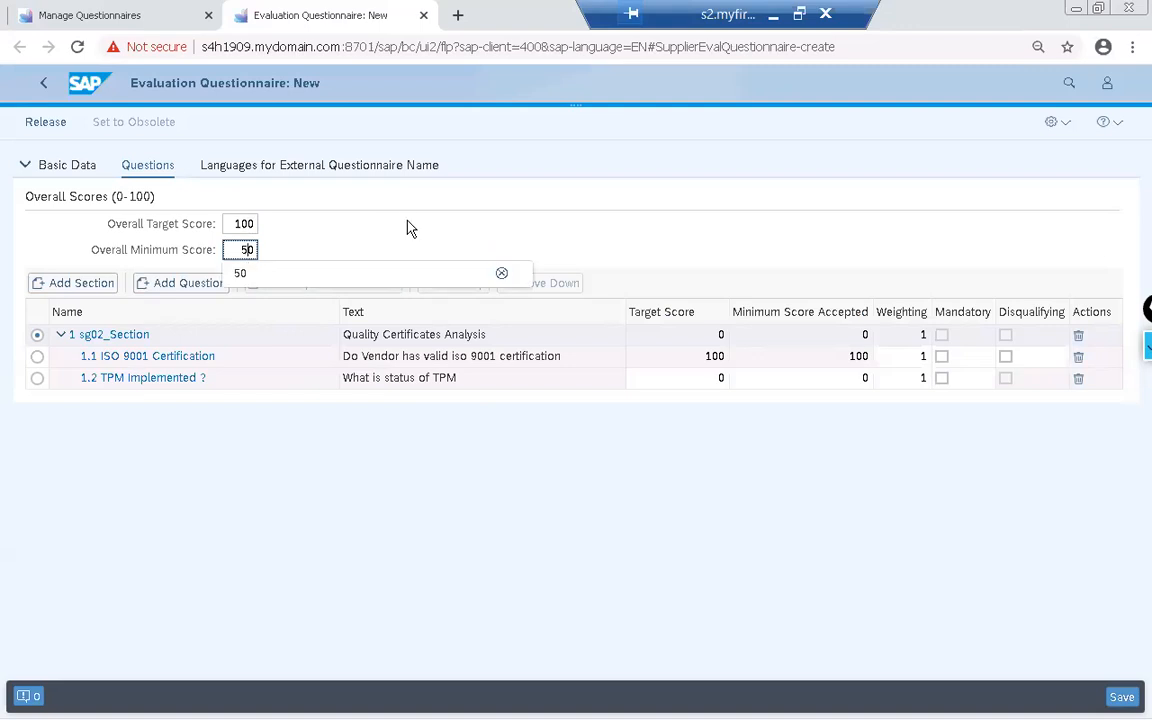
pyautogui.click(405, 233)
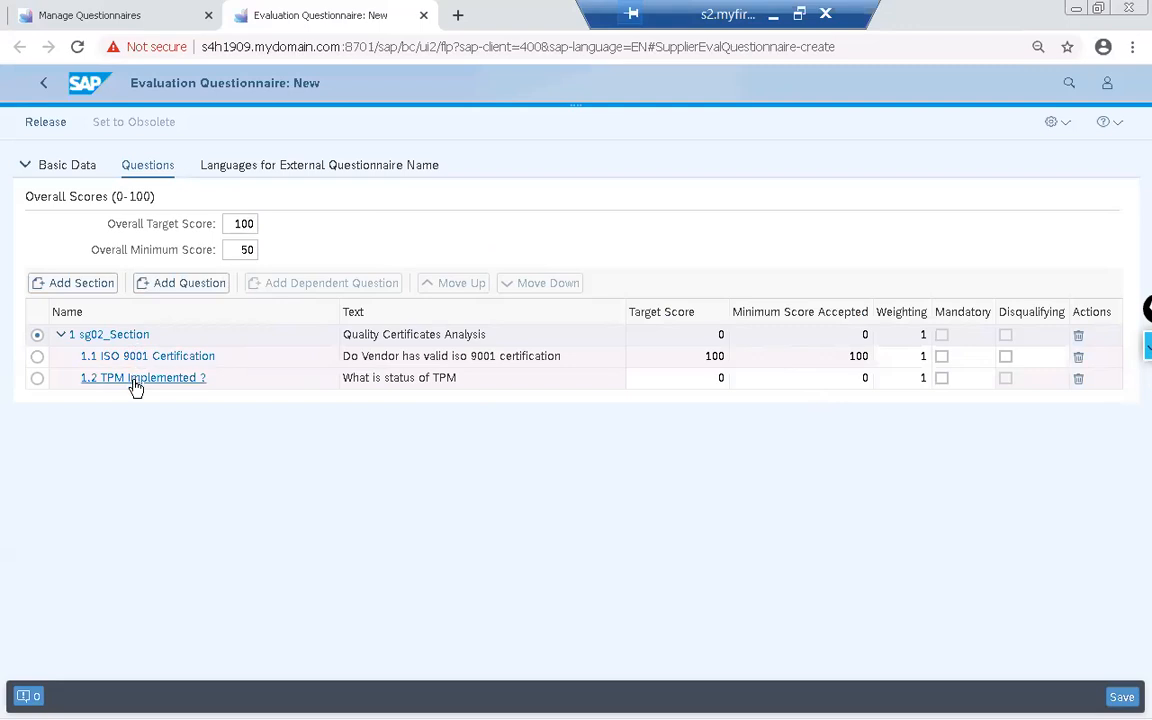
# Set the TPM question's target score to 100 and minimum accepted score to 60, and make both the ISO 9001 and TPM questions mandatory
pyautogui.click(705, 380)
pyautogui.write('100')
pyautogui.click(841, 379)
pyautogui.write('6')
pyautogui.click(942, 357)
pyautogui.click(942, 380)
# Enter sg02-question as the external questionnaire name
pyautogui.click(277, 165)
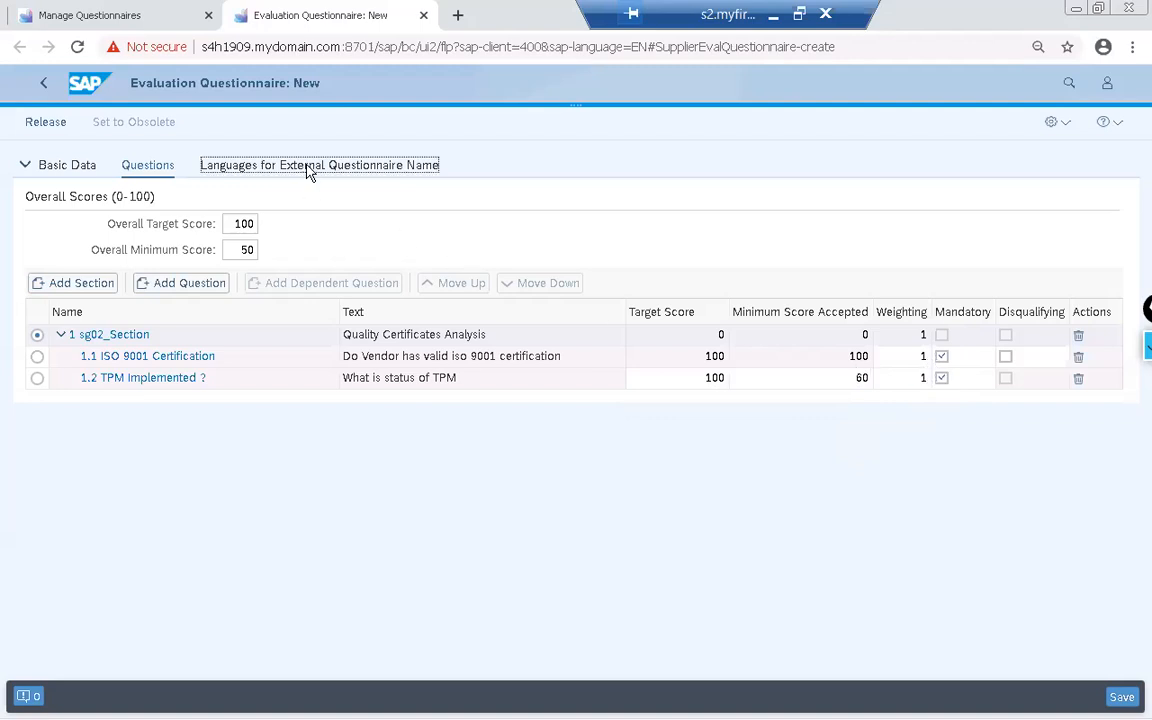
pyautogui.click(273, 202)
pyautogui.write('sg02-question')
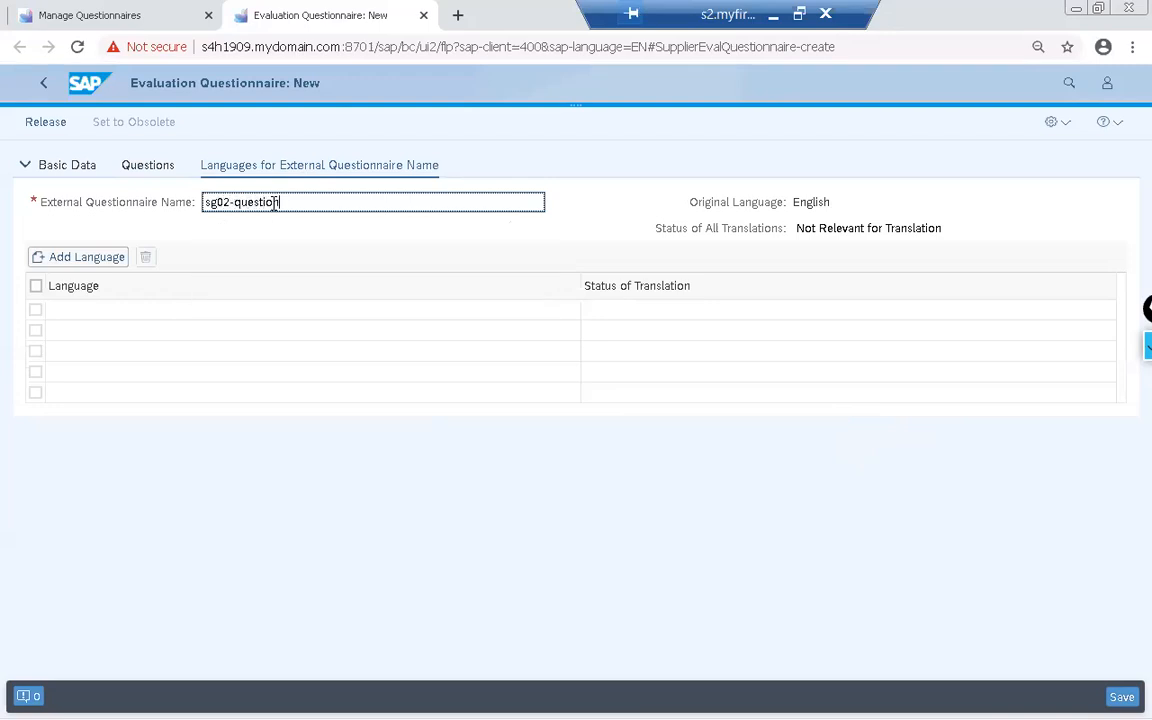
pyautogui.click(359, 514)
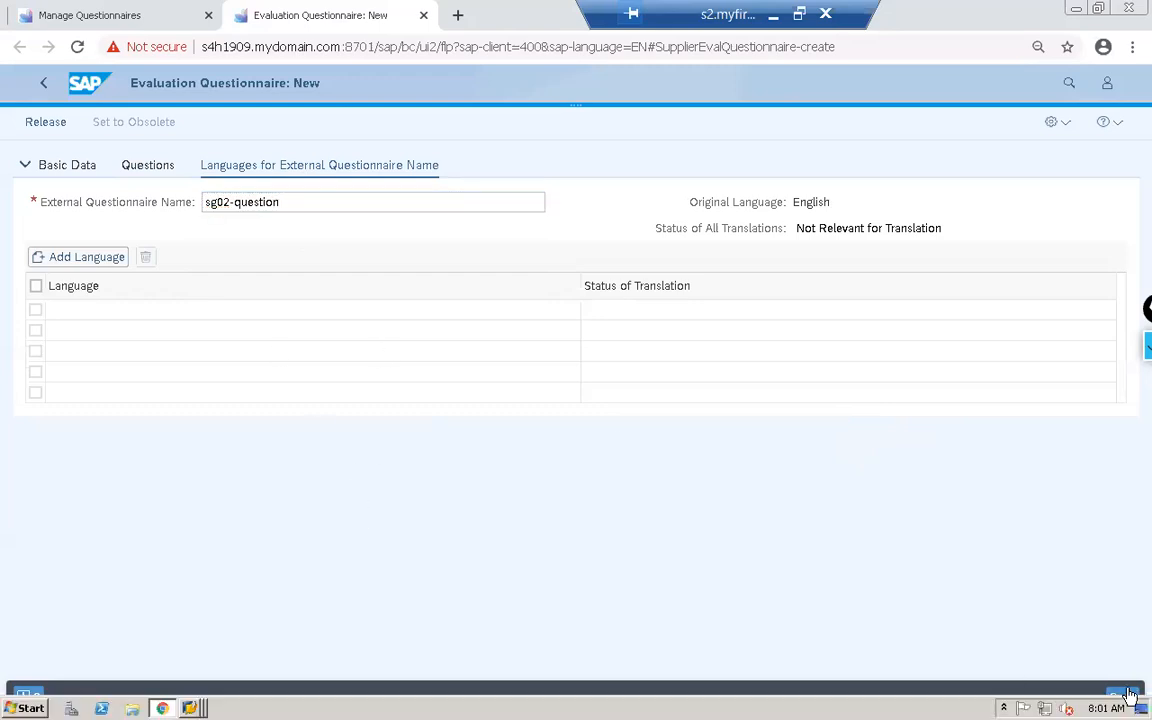
# Release the Sg02_Quest questionnaire, check its basic data and questions, and save it
pyautogui.click(53, 123)
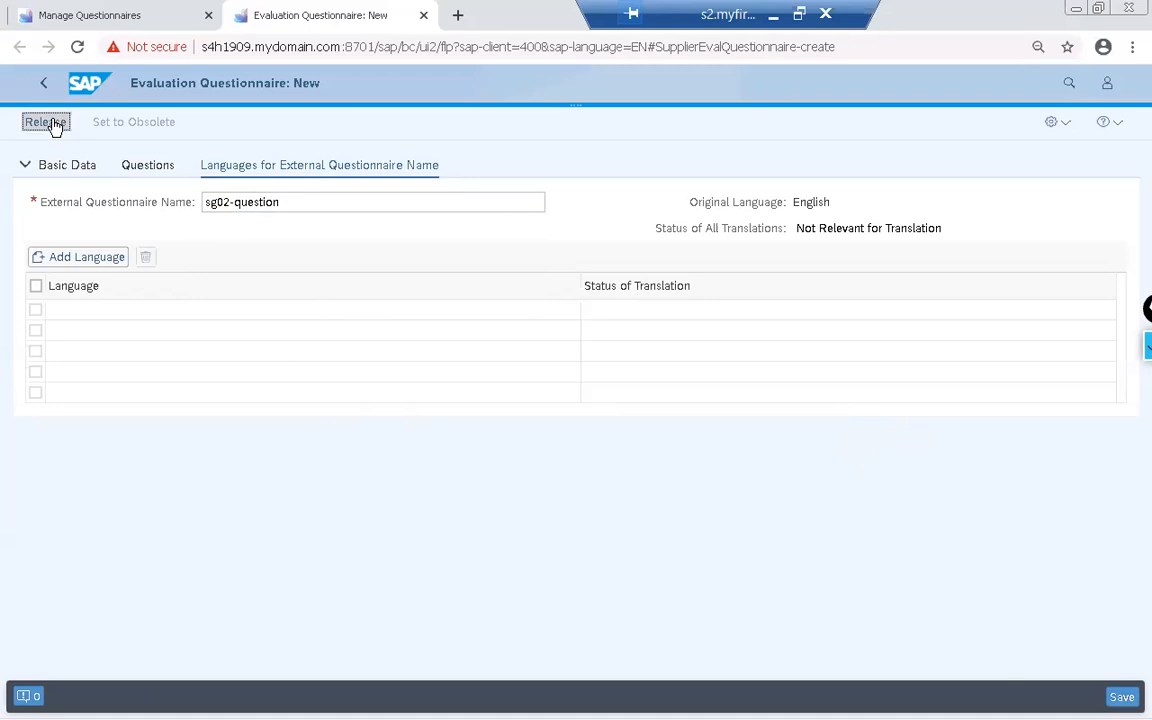
pyautogui.click(66, 168)
pyautogui.click(129, 168)
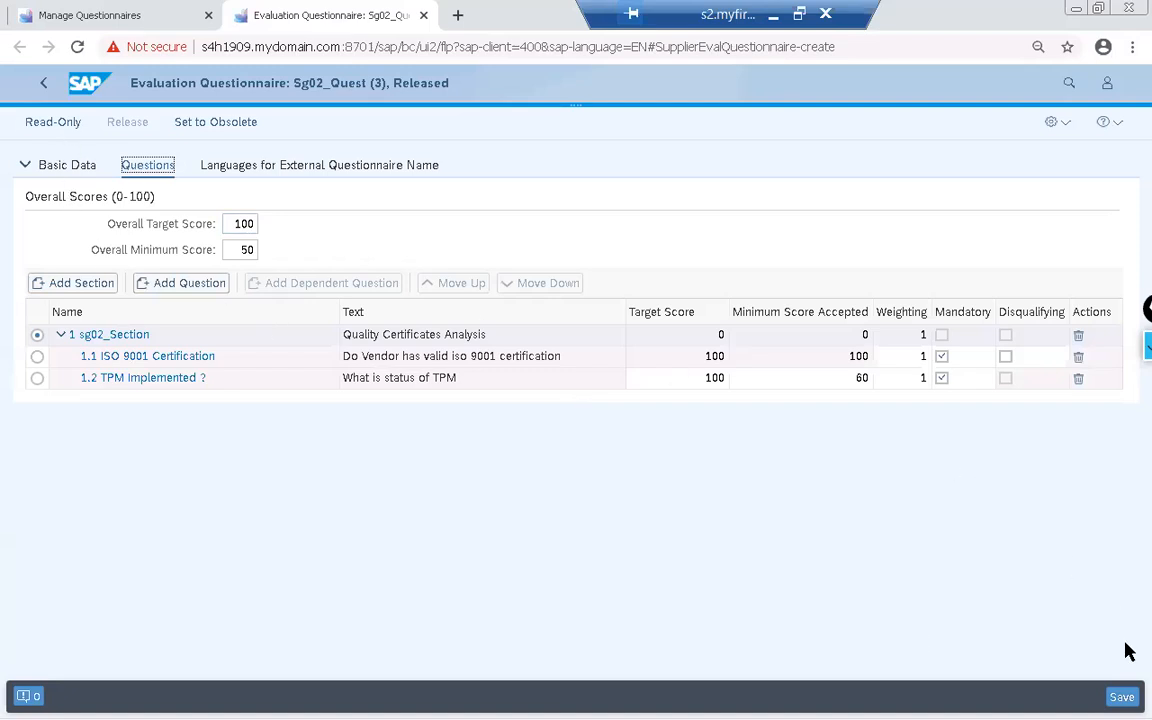
pyautogui.click(1124, 698)
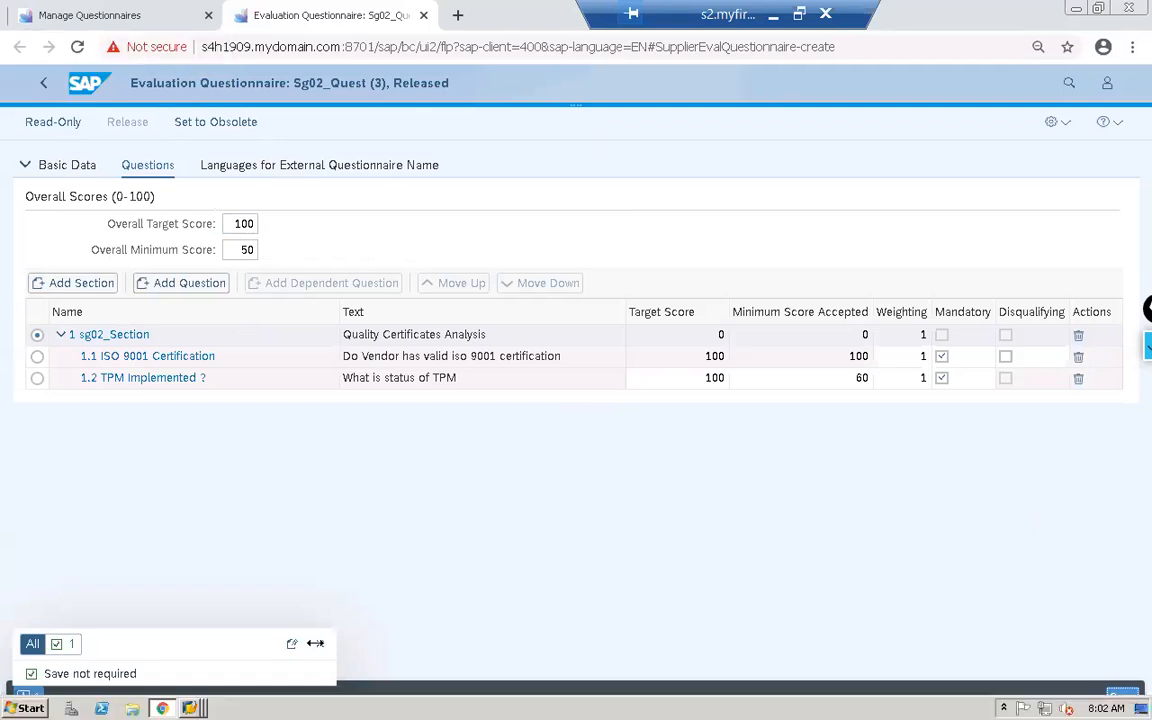
pyautogui.click(316, 644)
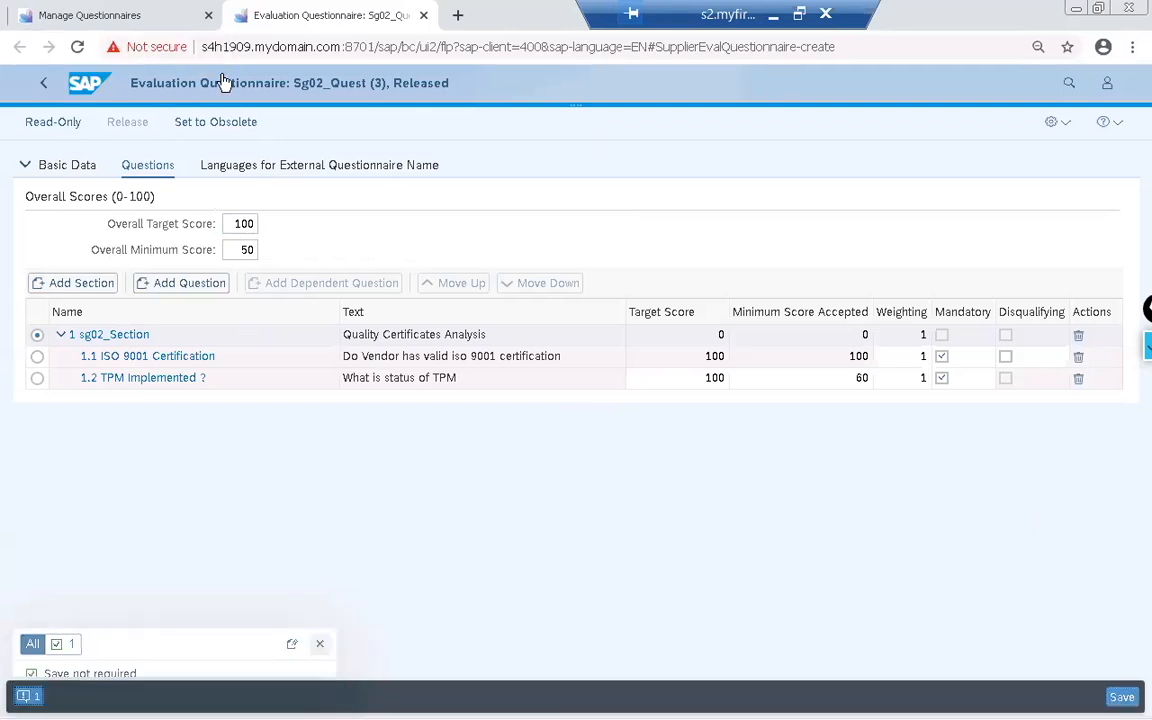
# Leave the questionnaire and the questionnaire list and return to the Supplier Evaluation apps on the home page
pyautogui.click(43, 82)
pyautogui.click(75, 17)
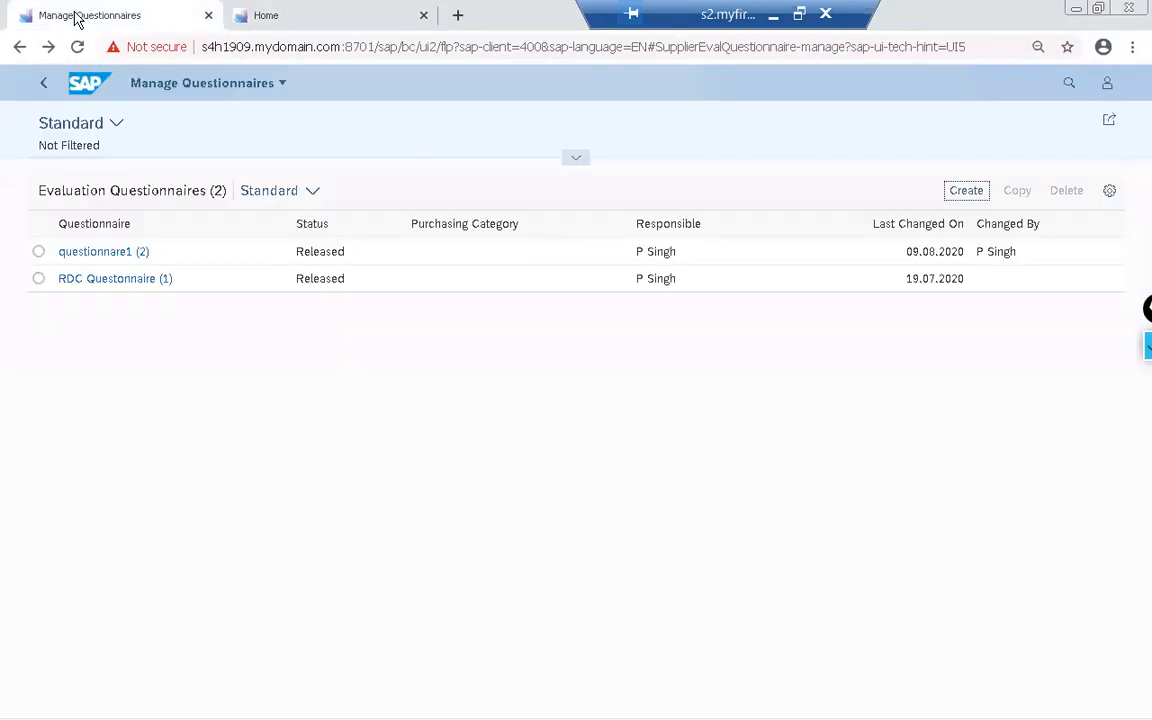
pyautogui.click(43, 92)
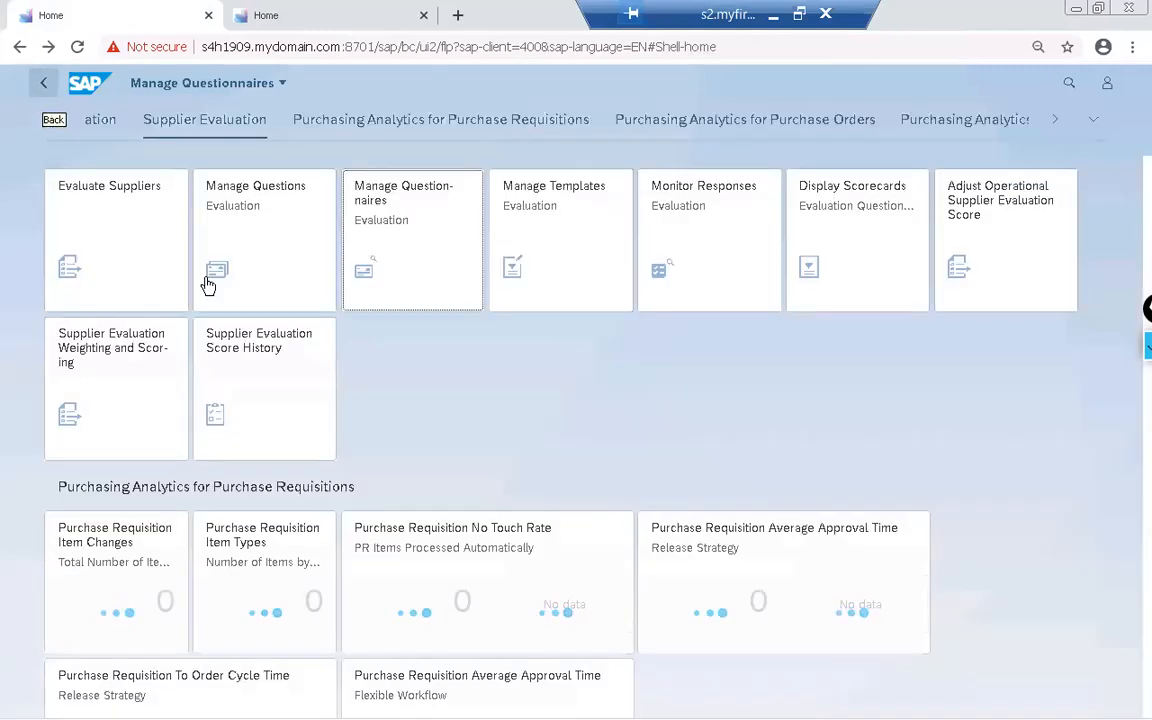
# Create a new group-based evaluation template in Manage Templates and enter sg02_template as its external template name
pyautogui.click(569, 227)
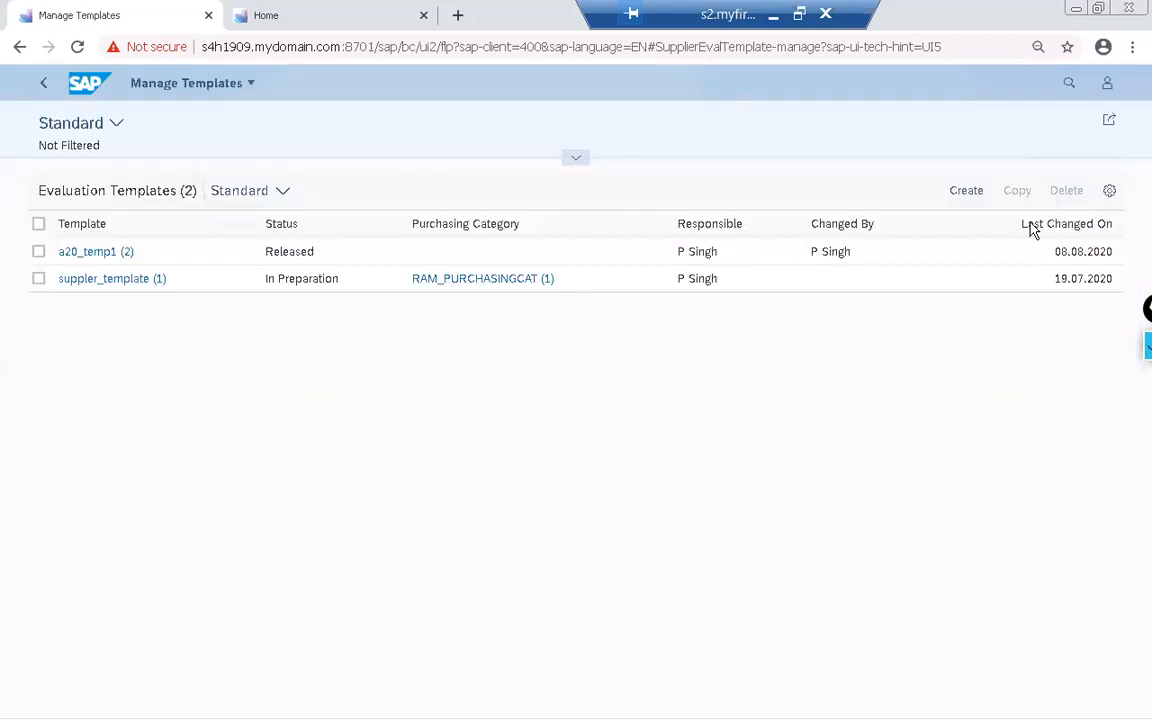
pyautogui.click(963, 191)
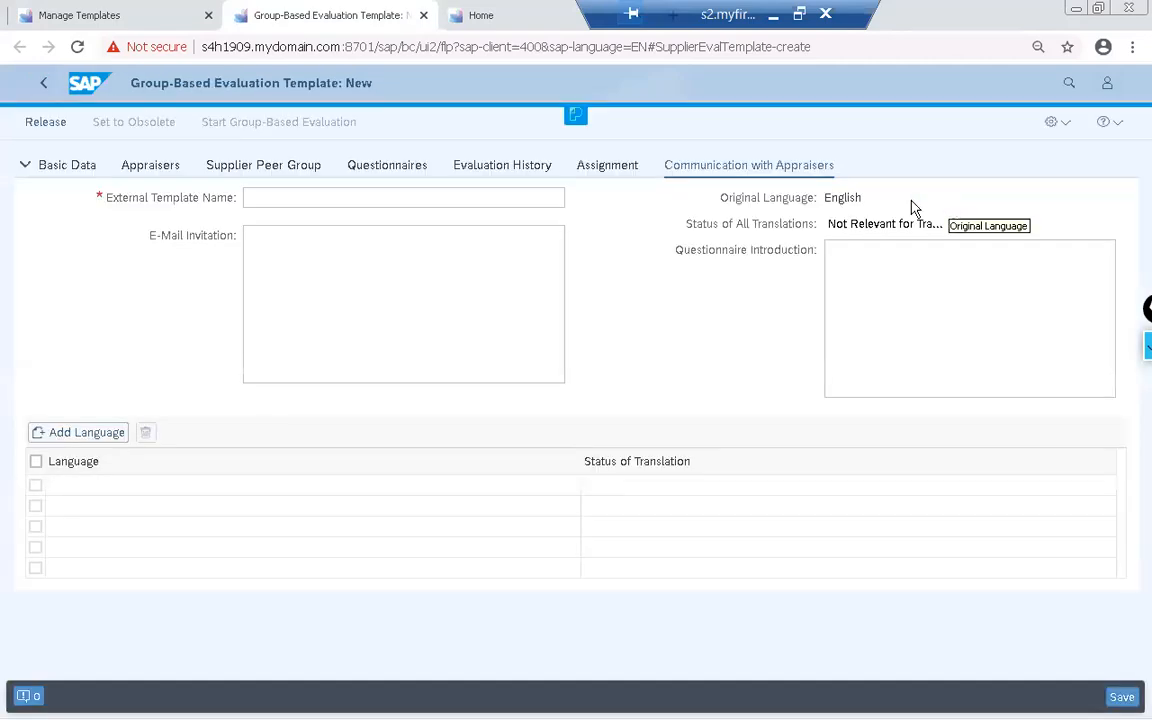
pyautogui.click(360, 198)
pyautogui.write('sg02_template')
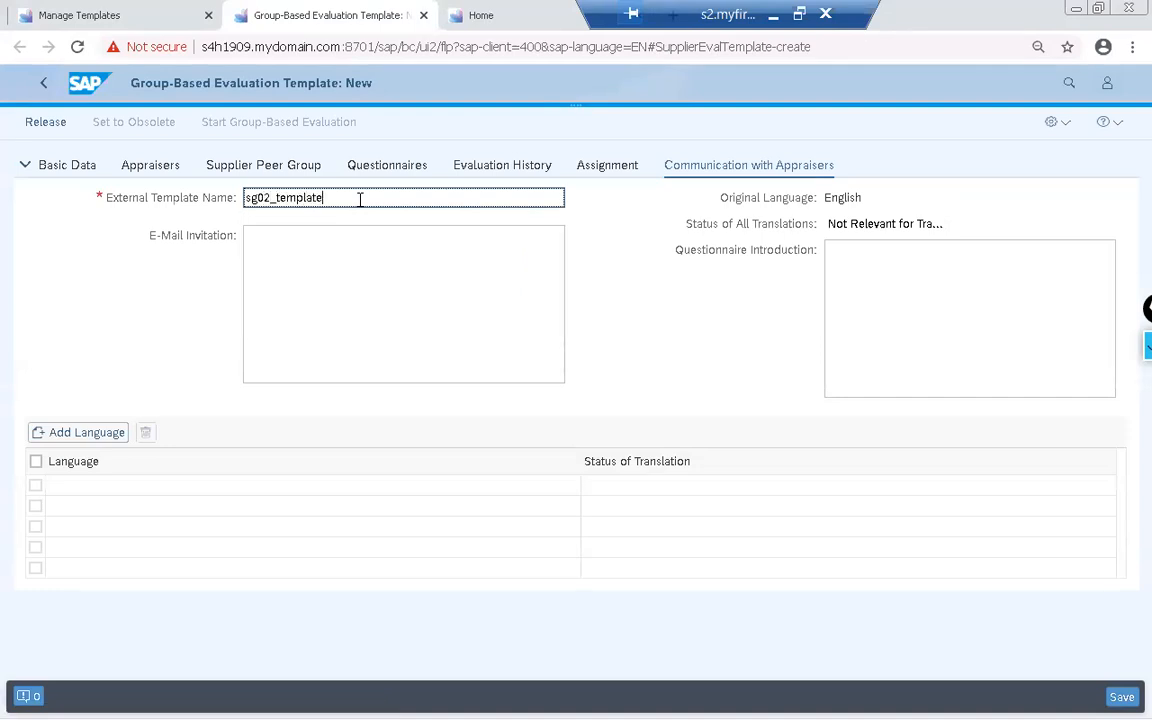
# Enter the e-mail invitation text "Please check vendor evaluation fiori app and do vendor evaluation as per dead lines provided"
pyautogui.click(345, 252)
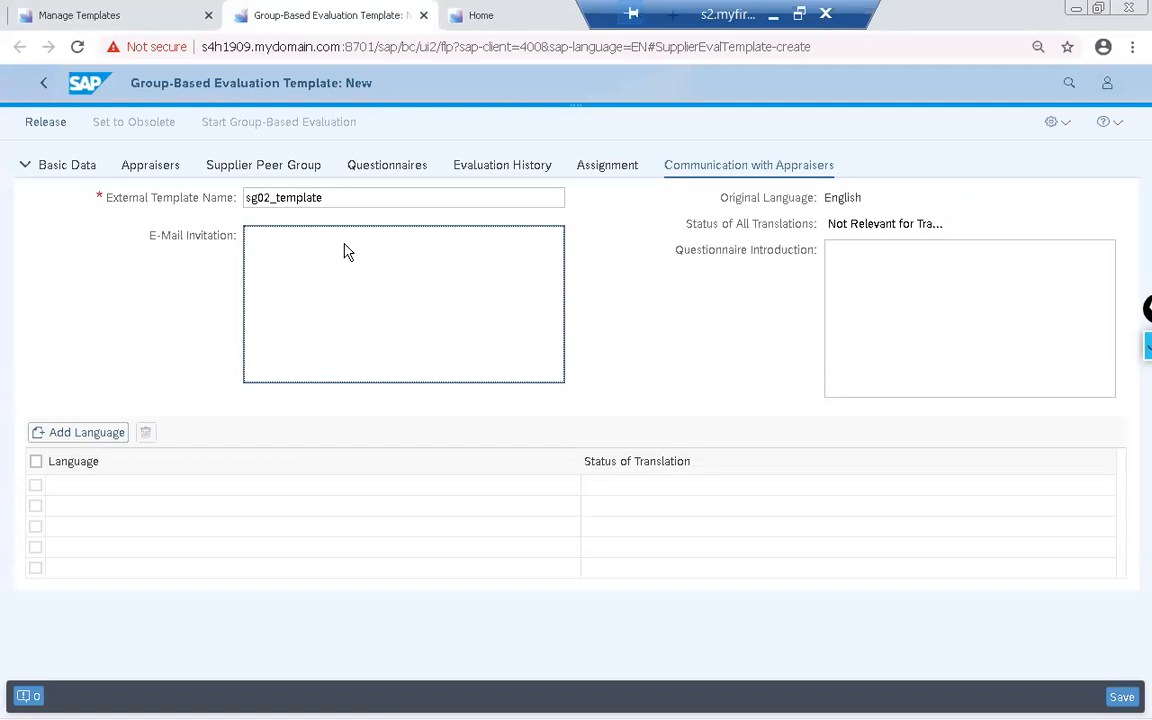
pyautogui.write('Please c')
pyautogui.write('heck vendor evaluation fiori')
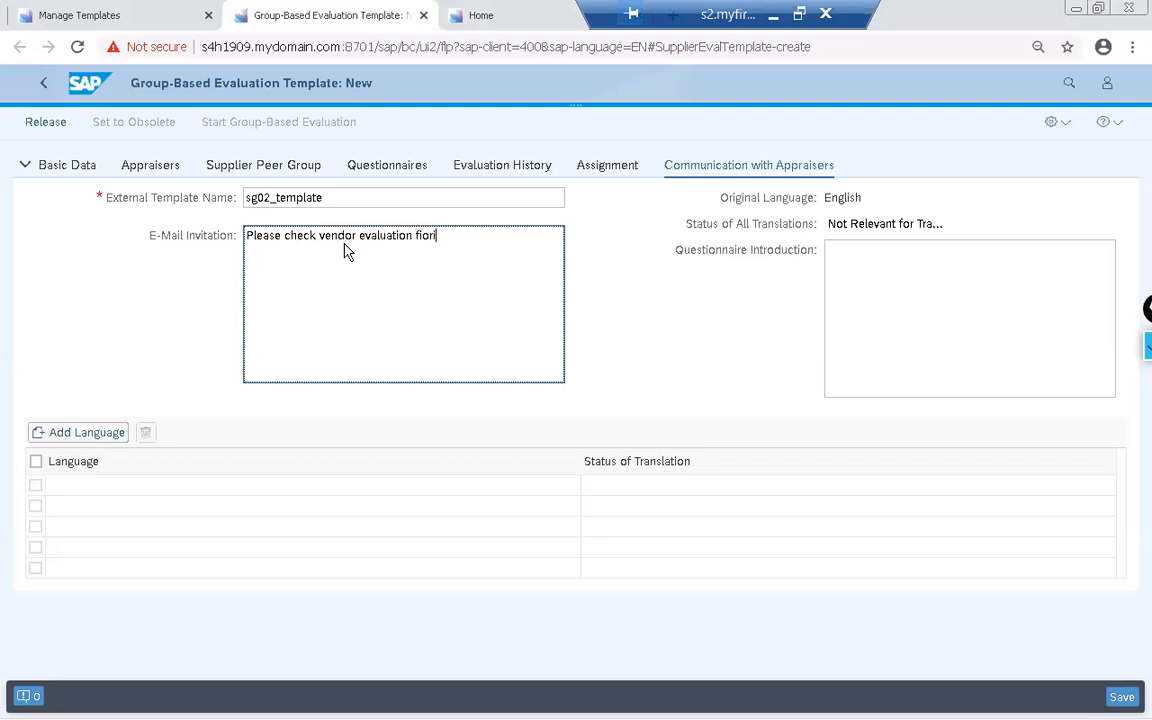
pyautogui.write(' app and ')
pyautogui.write('do ')
pyautogui.write('vendor ev')
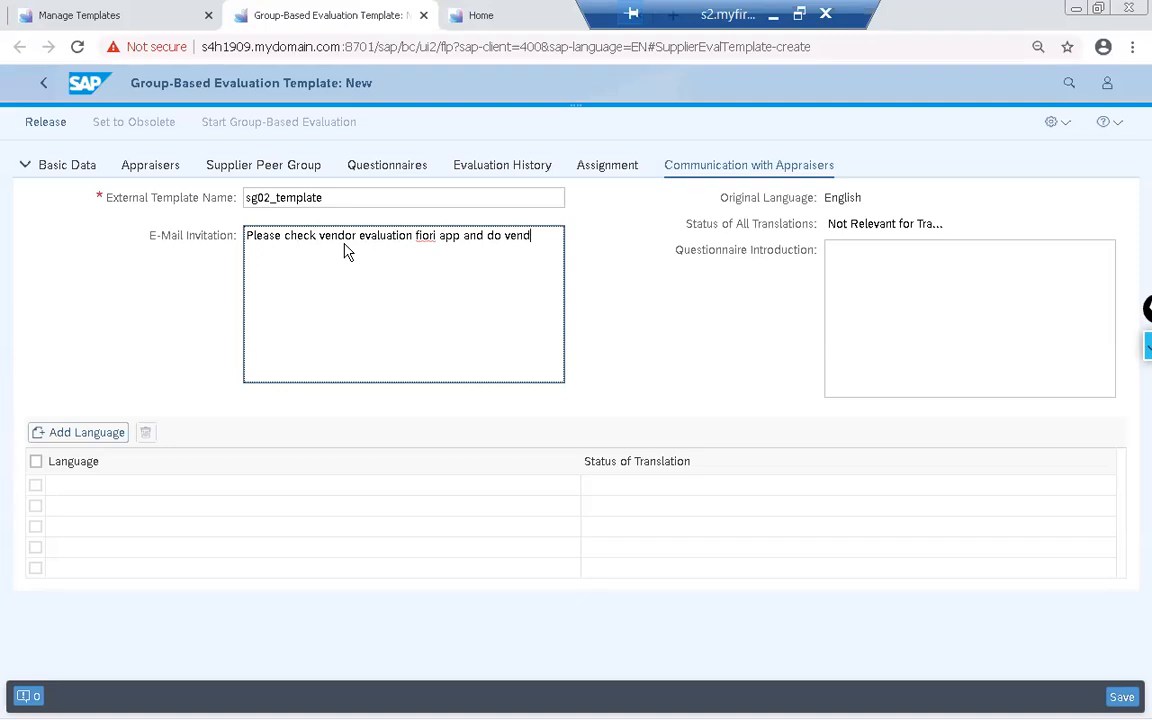
pyautogui.write('aluation as per dead lines provided')
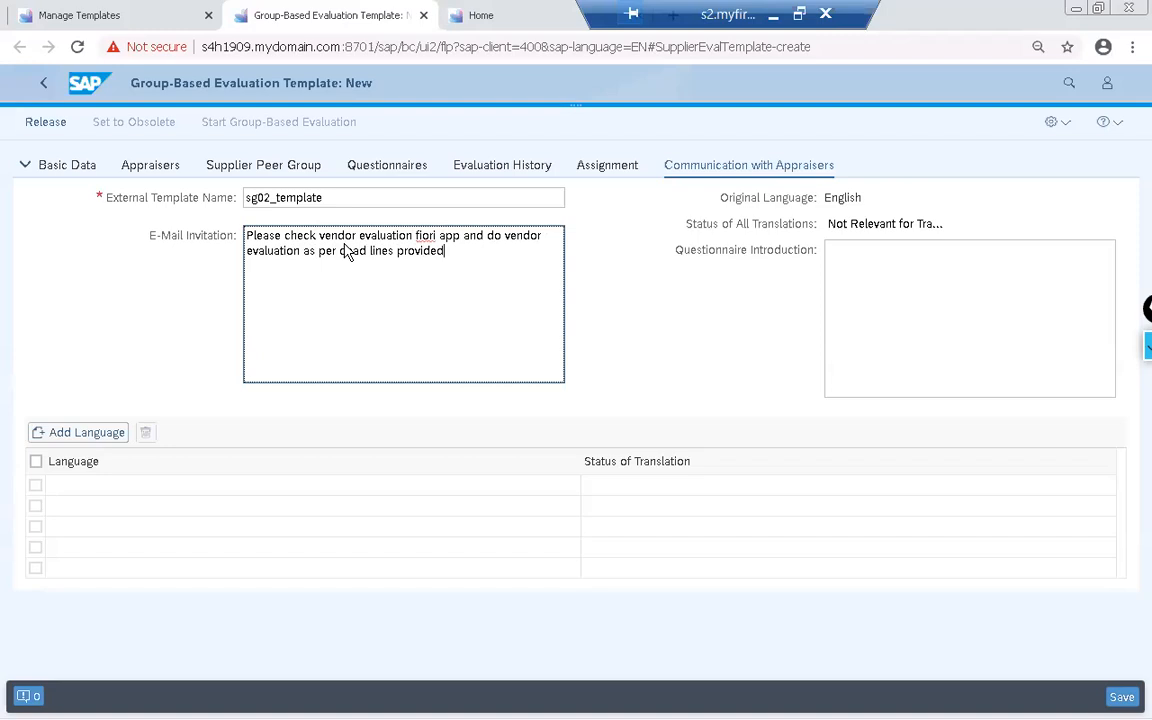
# Enter "Intro" as the questionnaire introduction for the appraisers
pyautogui.click(930, 316)
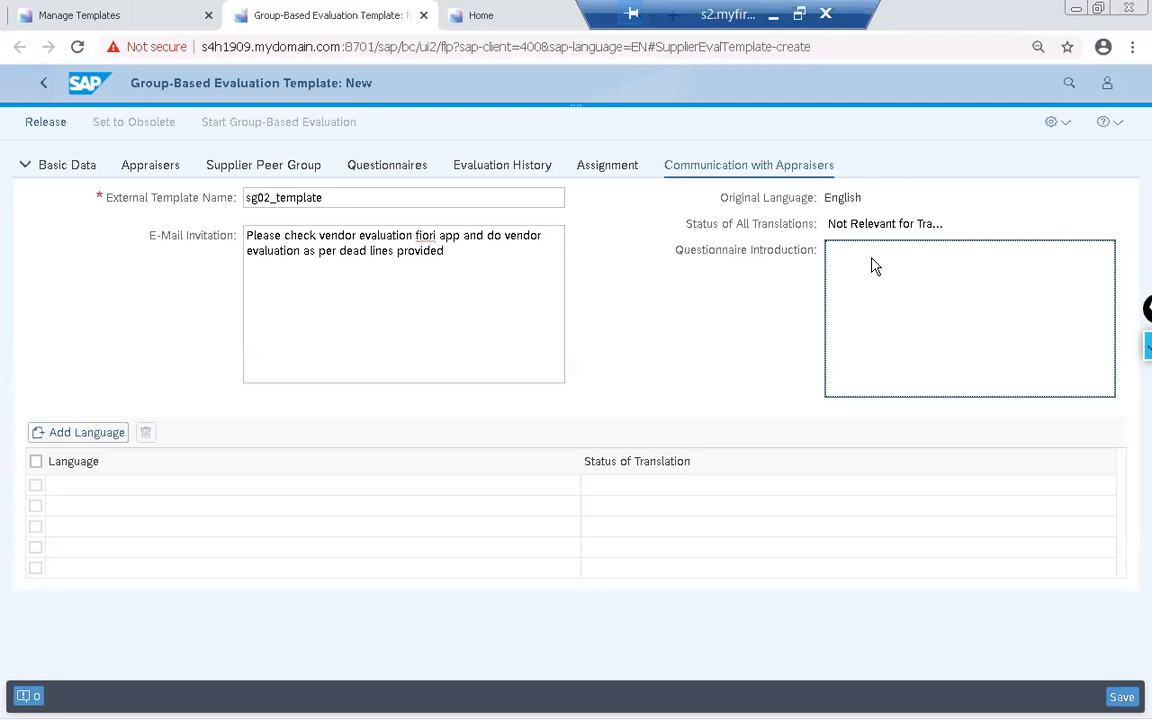
pyautogui.write('Intro')
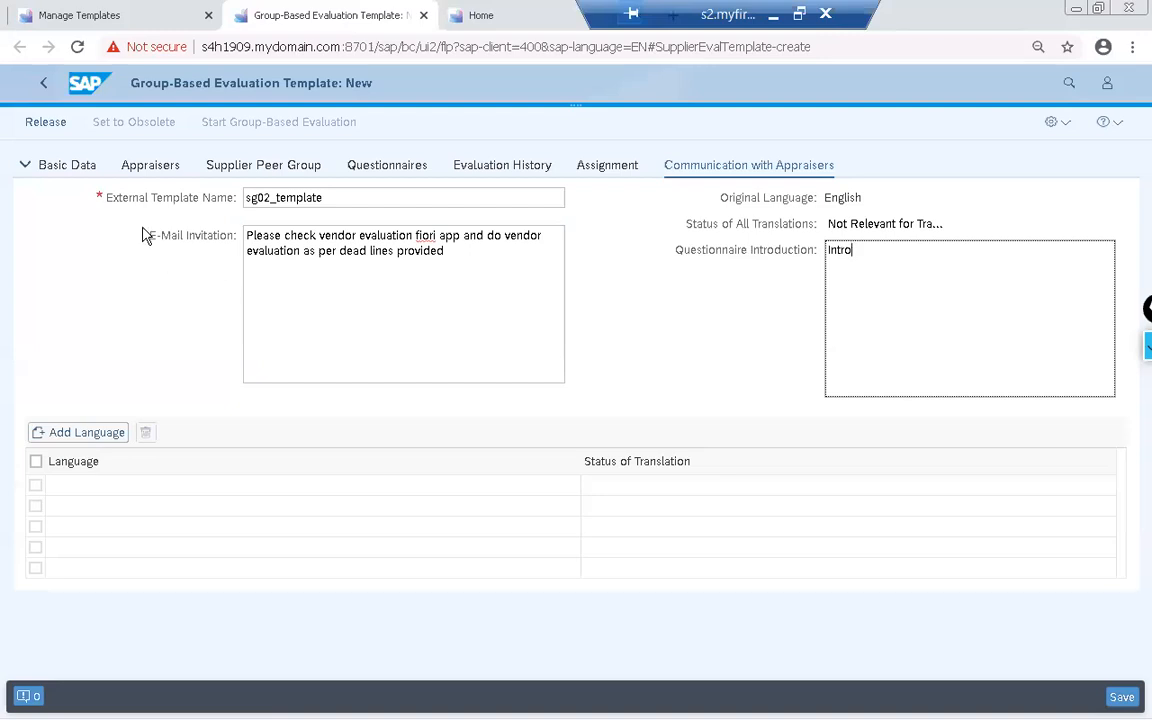
pyautogui.click(650, 311)
# Enter sg02_template as the evaluation template name in the template's basic data
pyautogui.click(61, 170)
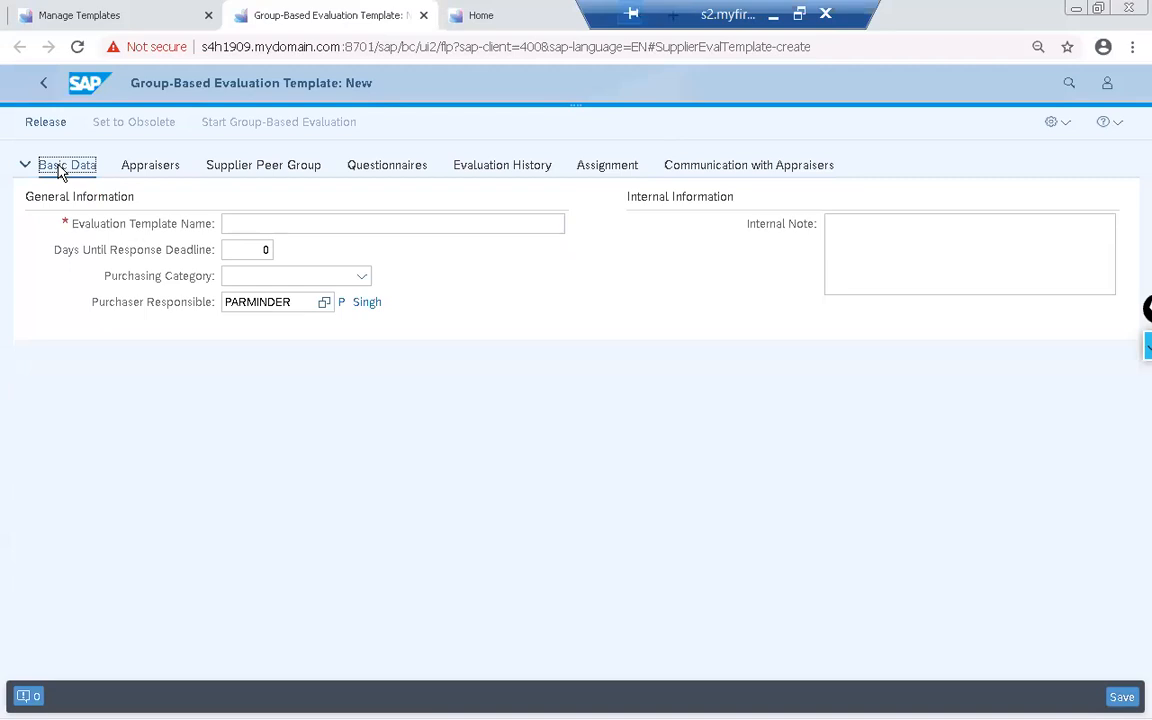
pyautogui.click(230, 224)
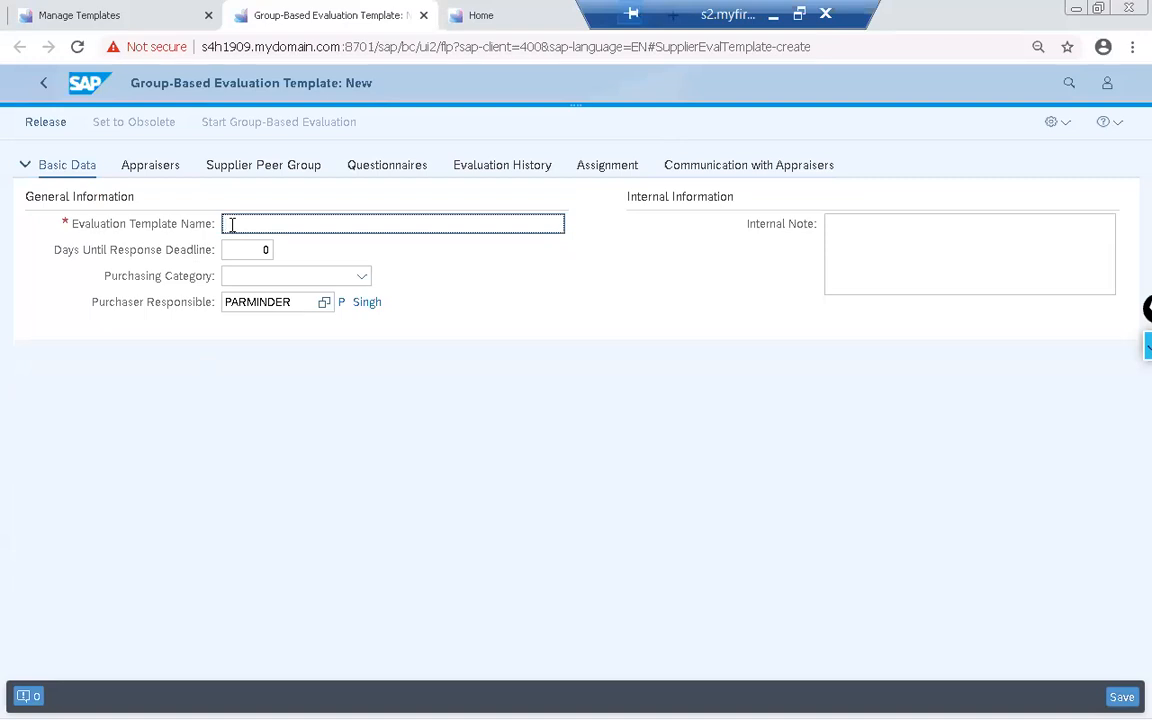
pyautogui.write('sg02_')
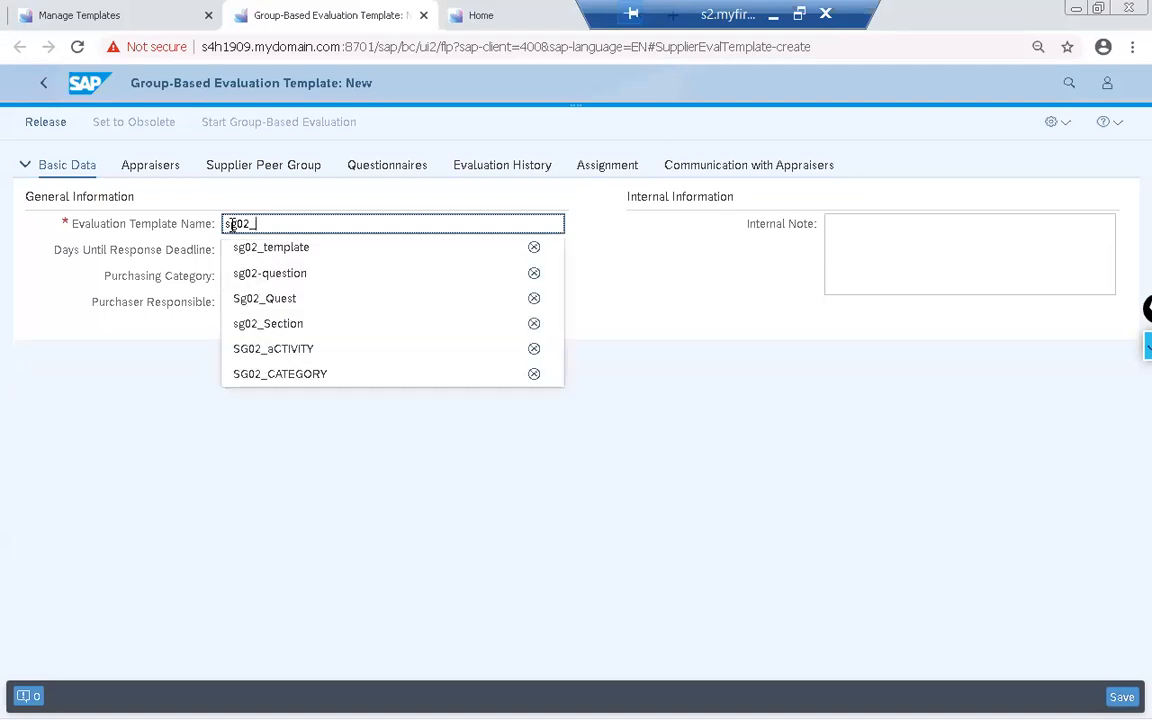
pyautogui.write('eval')
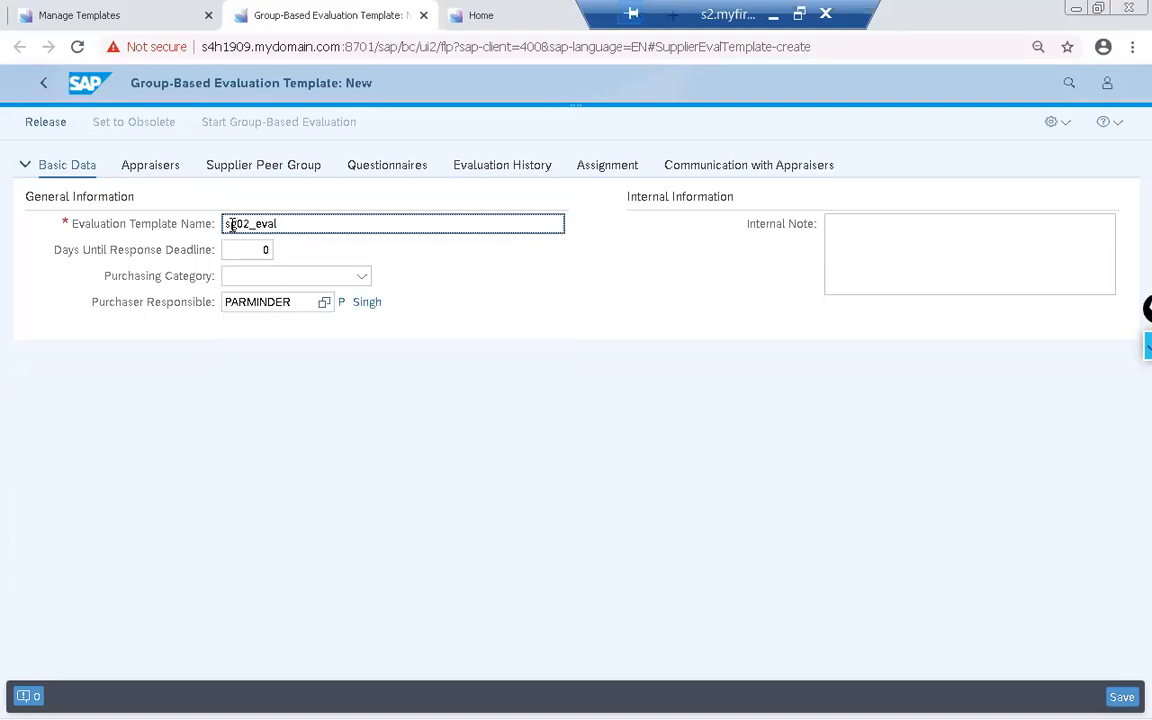
pyautogui.press('BackSpace')
pyautogui.press('BackSpace')
pyautogui.press('BackSpace')
pyautogui.press('BackSpace')
pyautogui.write('template')
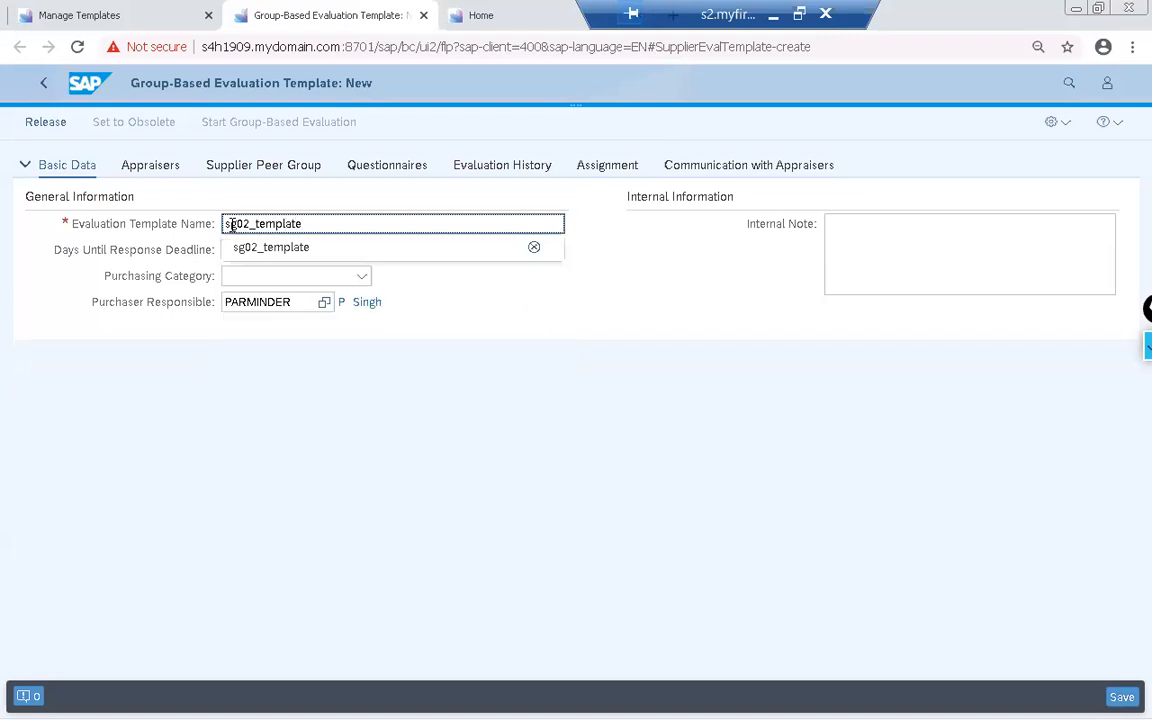
pyautogui.click(259, 248)
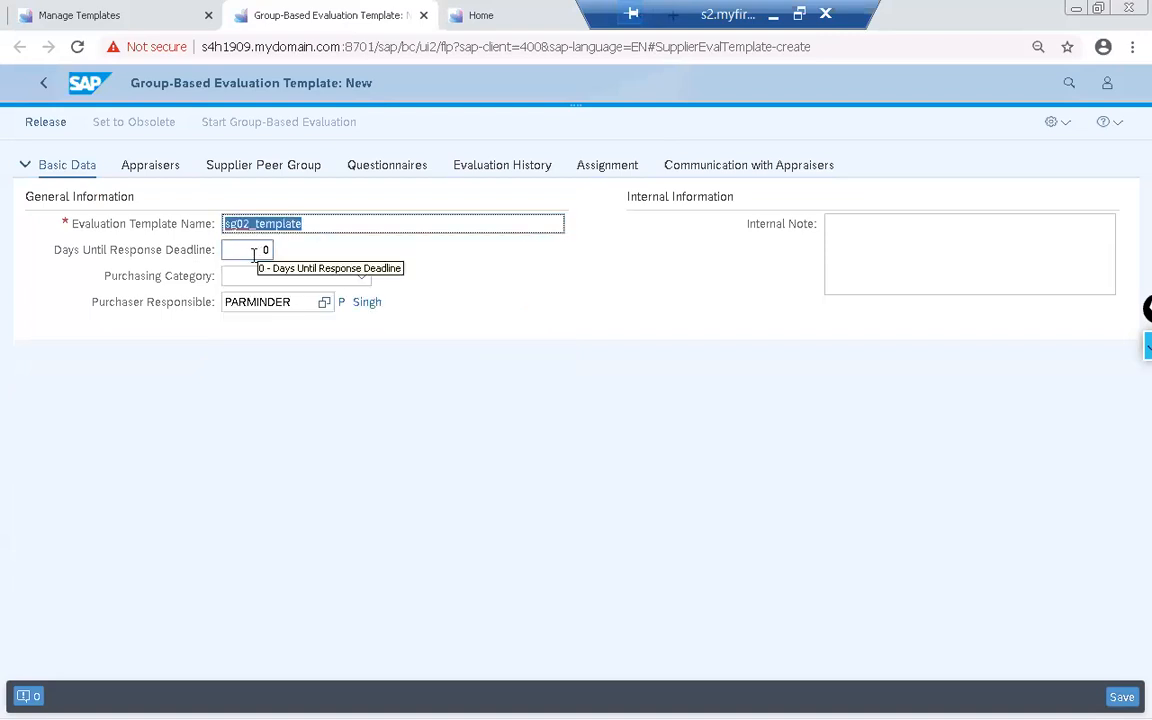
# Set the days until response deadline to 20 and assign the purchasing category SG02_CATEGORY
pyautogui.click(259, 251)
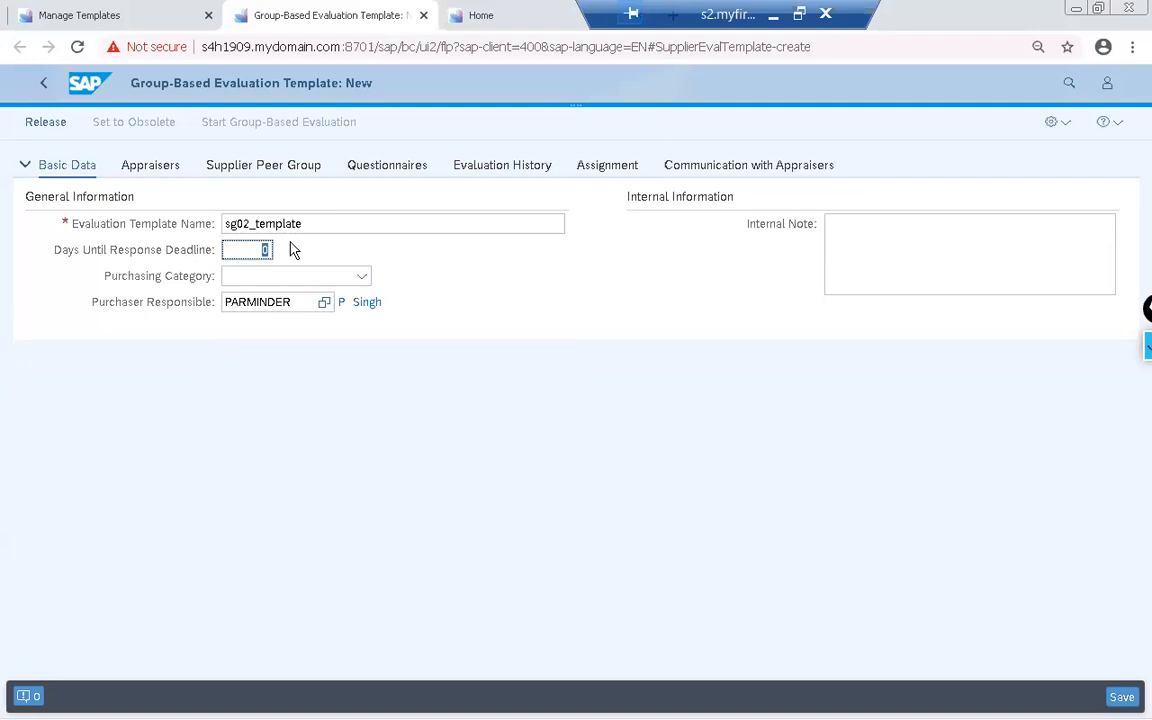
pyautogui.write('20')
pyautogui.click(356, 277)
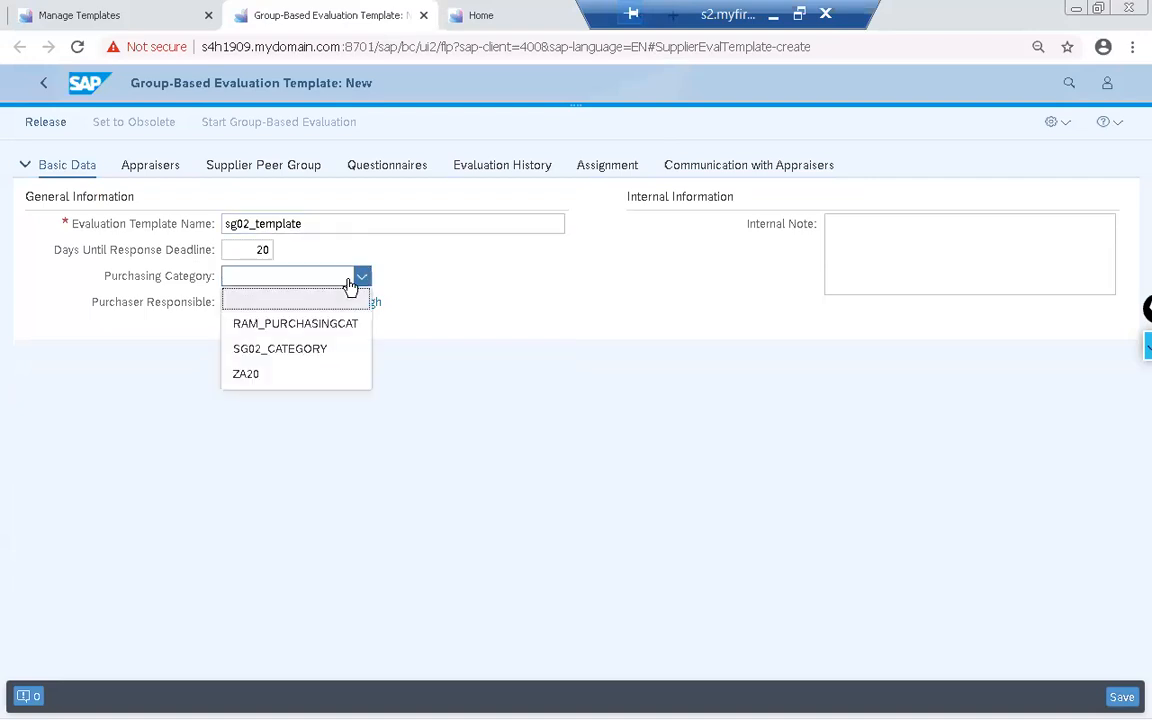
pyautogui.click(318, 350)
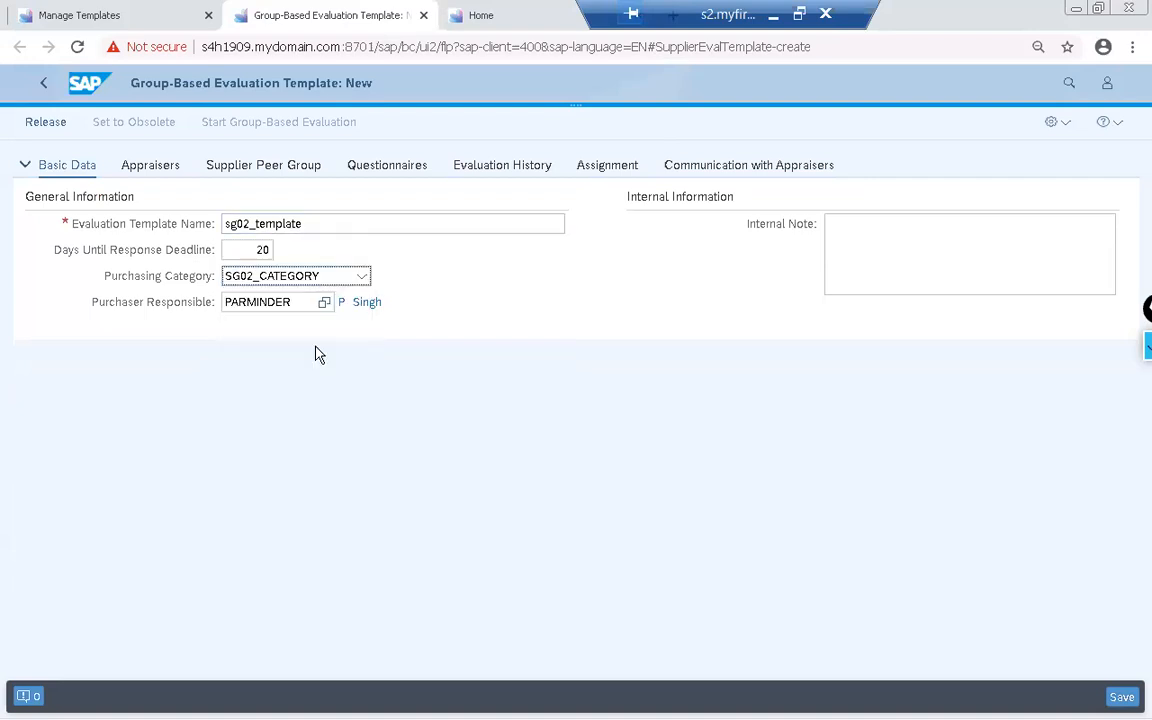
# List the available system users and add the responsible purchaser as an appraiser of the template
pyautogui.click(165, 170)
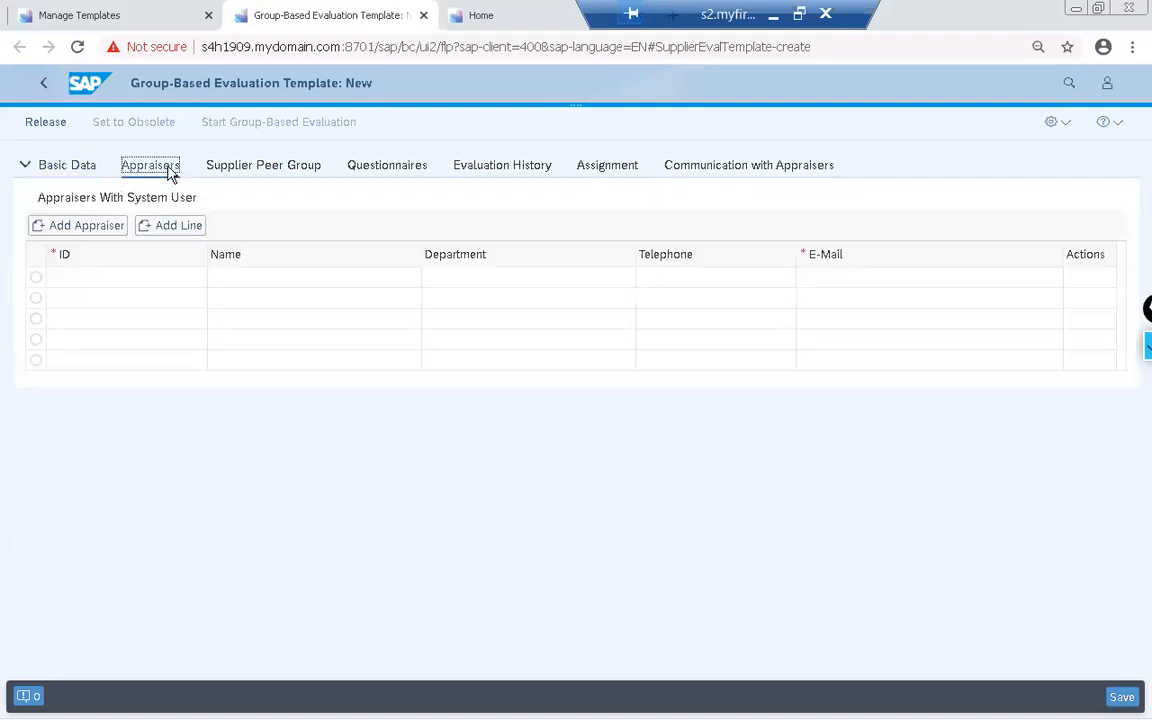
pyautogui.click(82, 222)
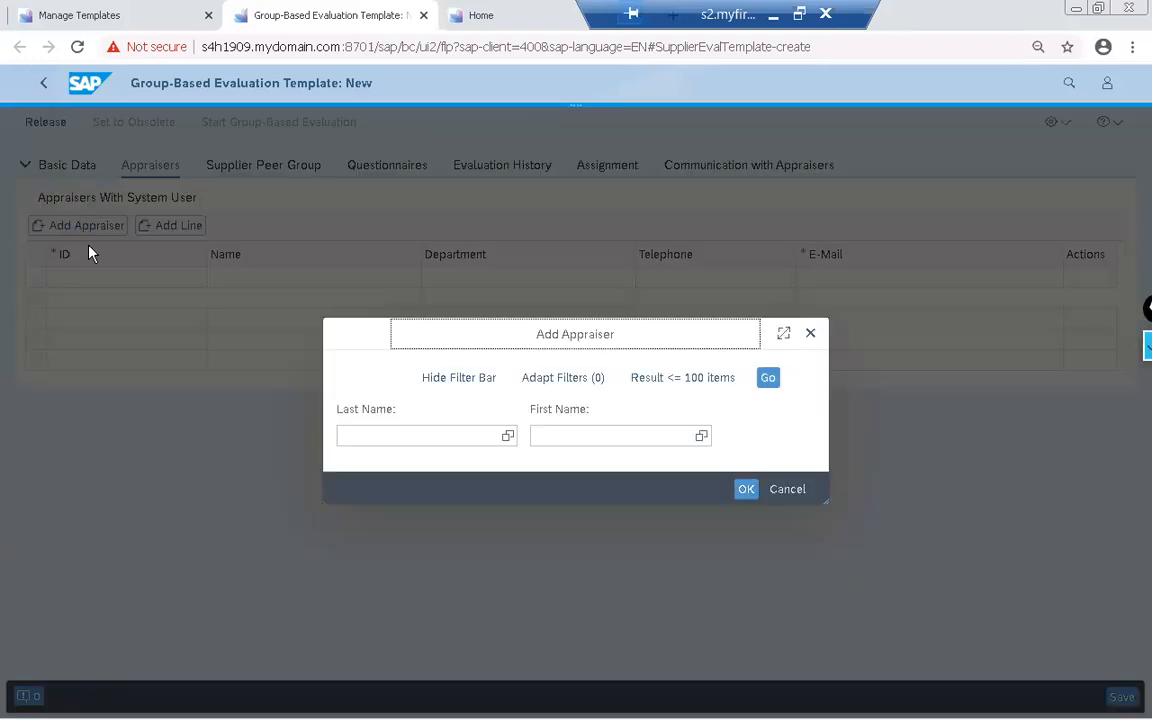
pyautogui.click(767, 378)
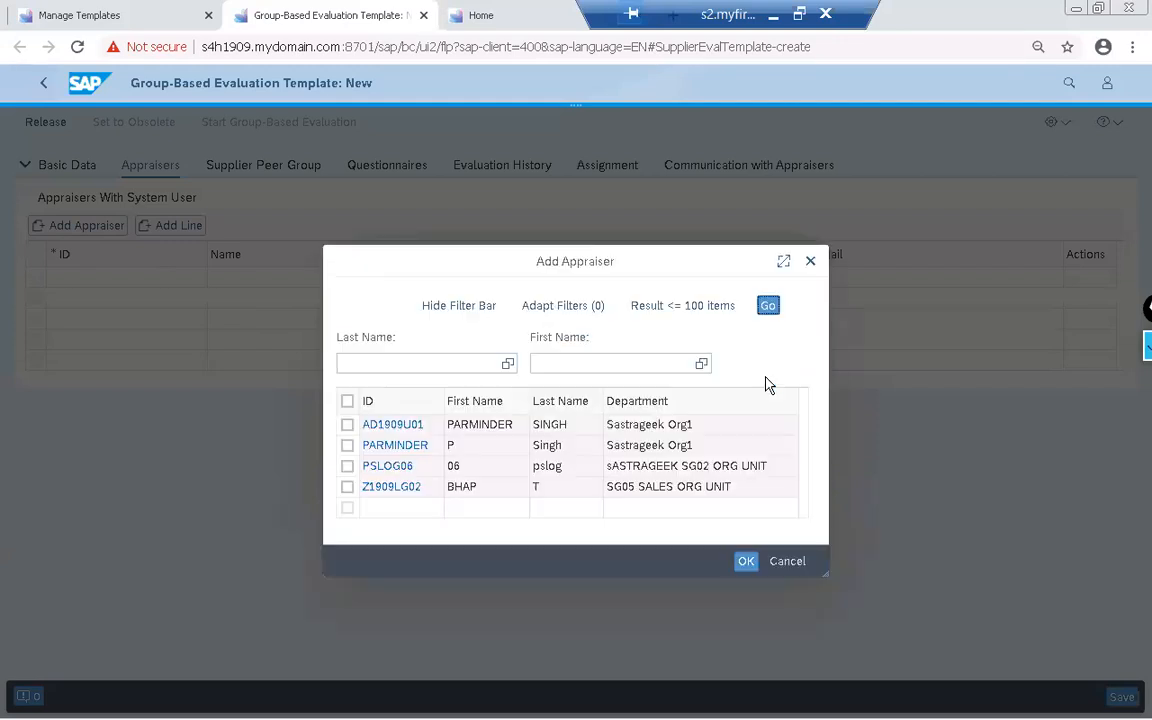
pyautogui.click(347, 445)
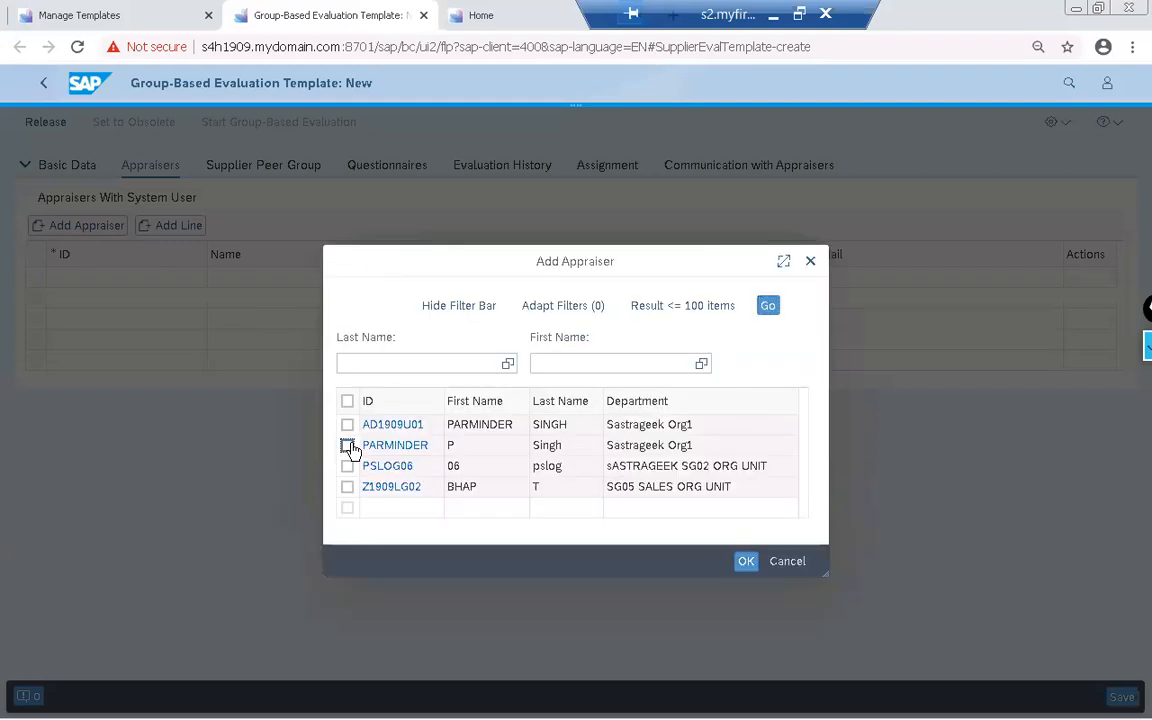
pyautogui.click(746, 554)
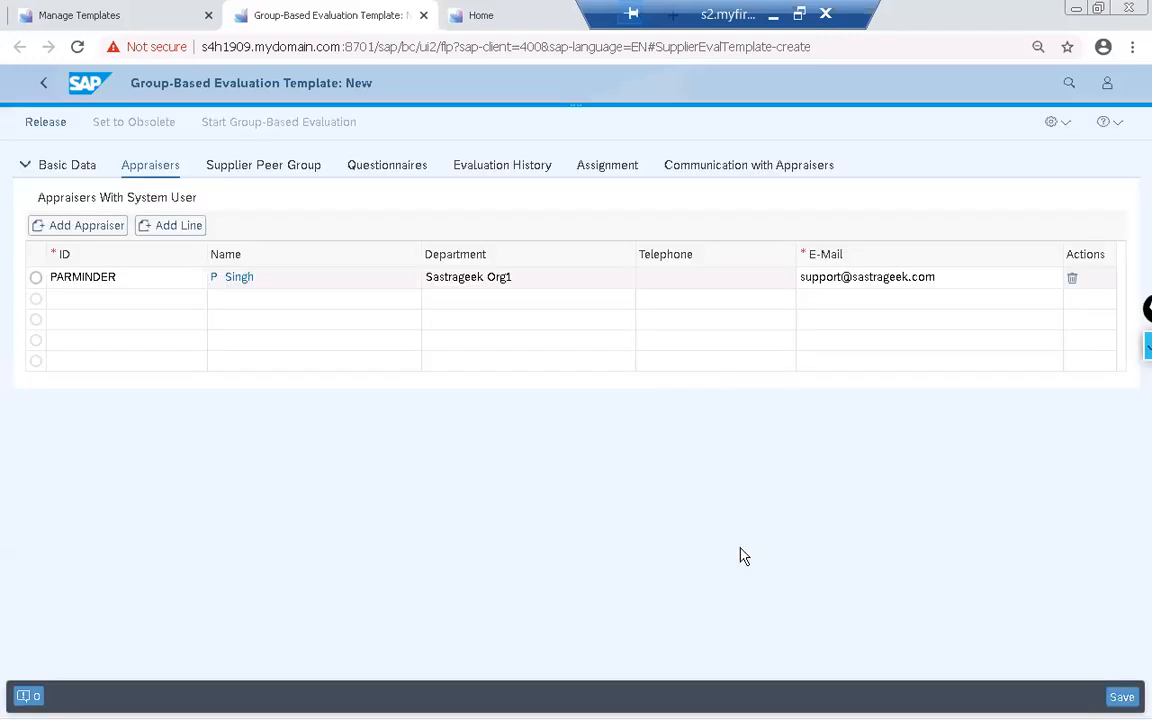
# Search for suppliers in purchasing category SG02_CATEGORY to add to the template's supplier peer group
pyautogui.click(250, 166)
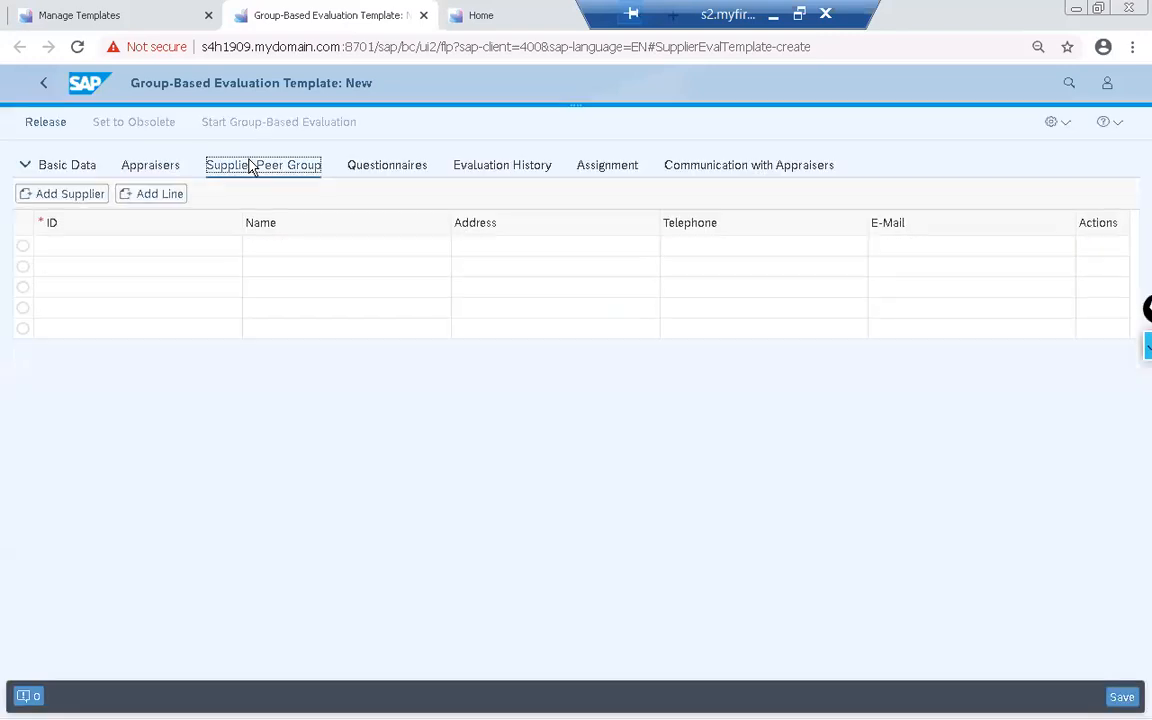
pyautogui.click(86, 196)
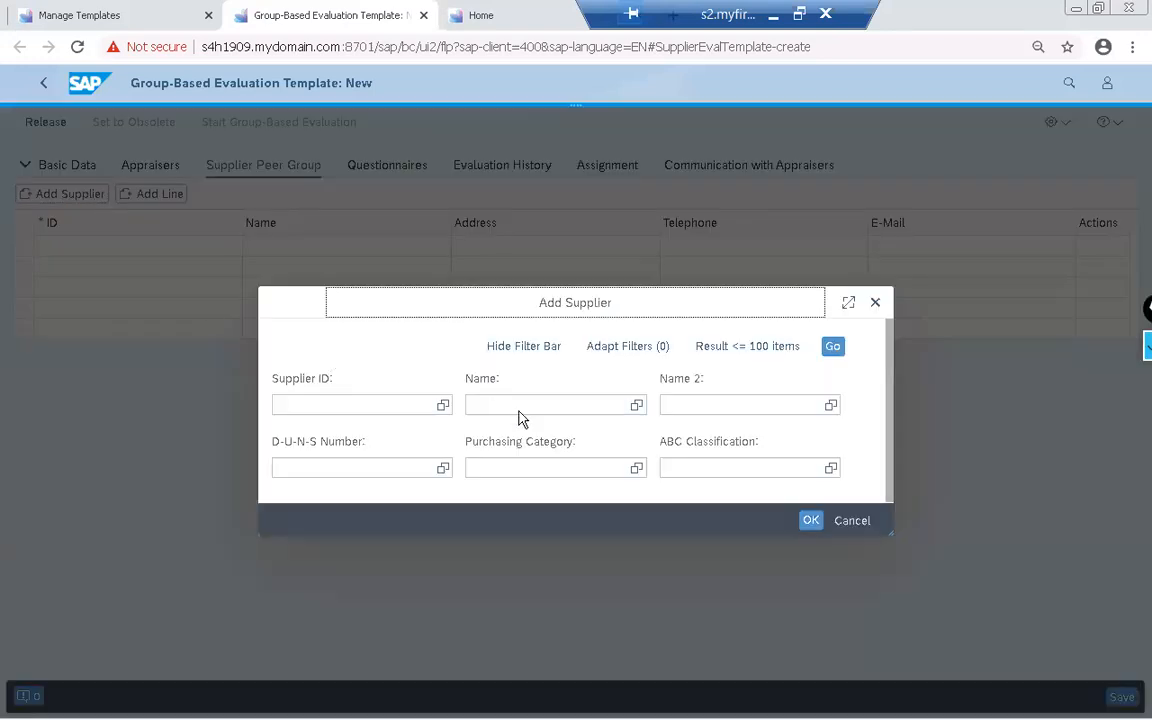
pyautogui.click(637, 468)
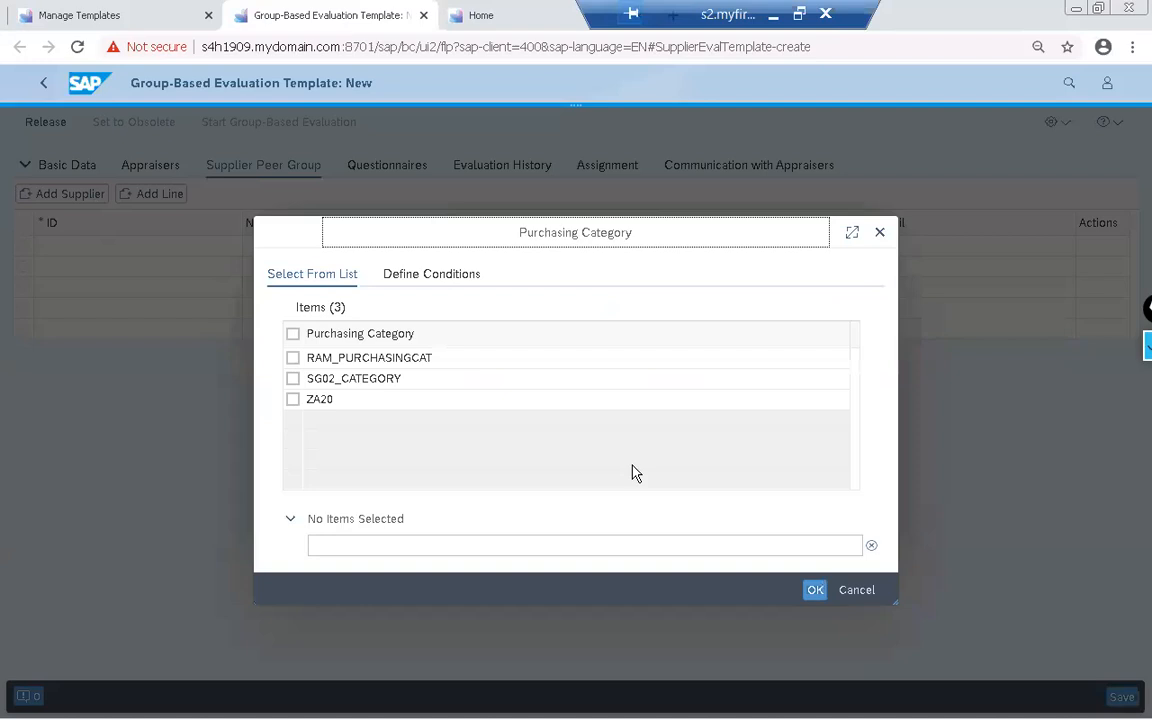
pyautogui.click(310, 384)
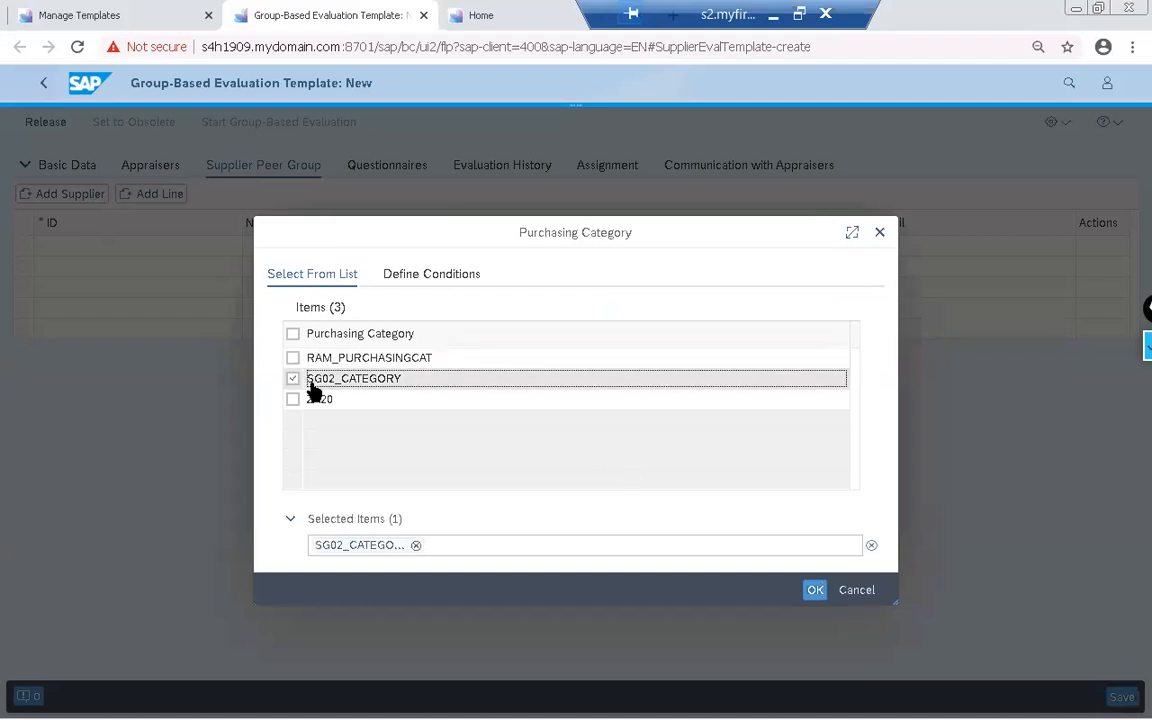
pyautogui.click(815, 590)
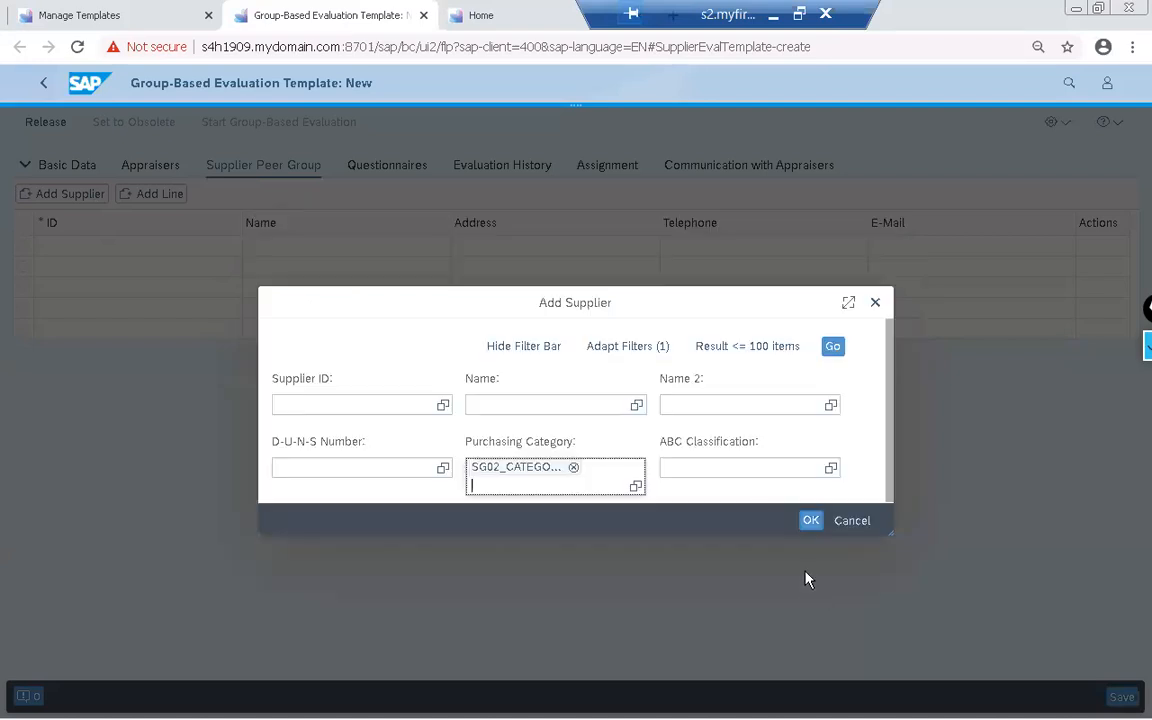
pyautogui.click(833, 347)
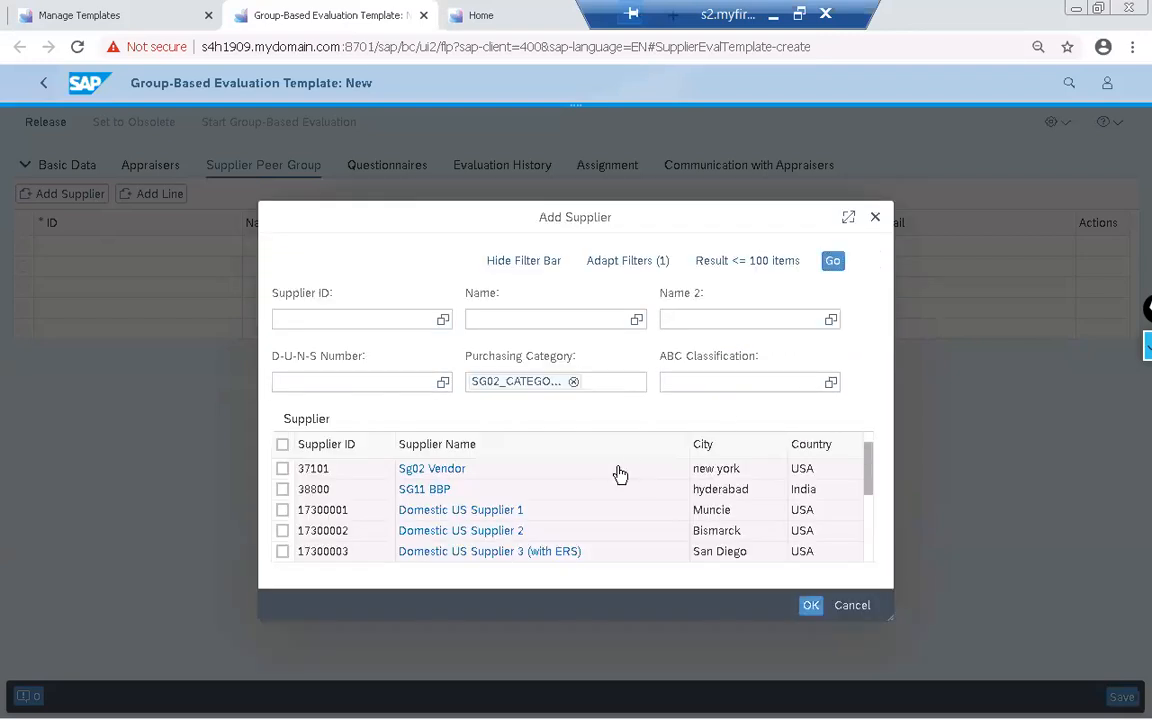
# Look through the supplier results and add Sg02 Vendor from new york to the supplier peer group
pyautogui.scroll(-1, 620, 474)
pyautogui.scroll(1, 620, 474)
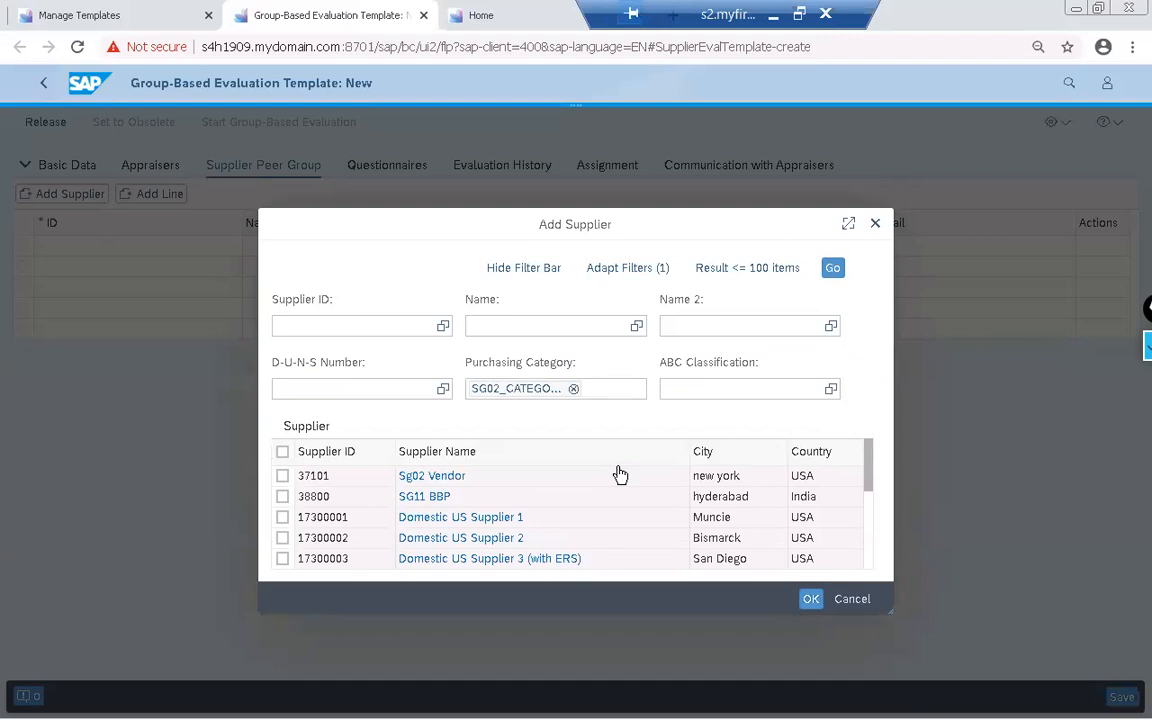
pyautogui.click(283, 477)
pyautogui.scroll(-1, 642, 509)
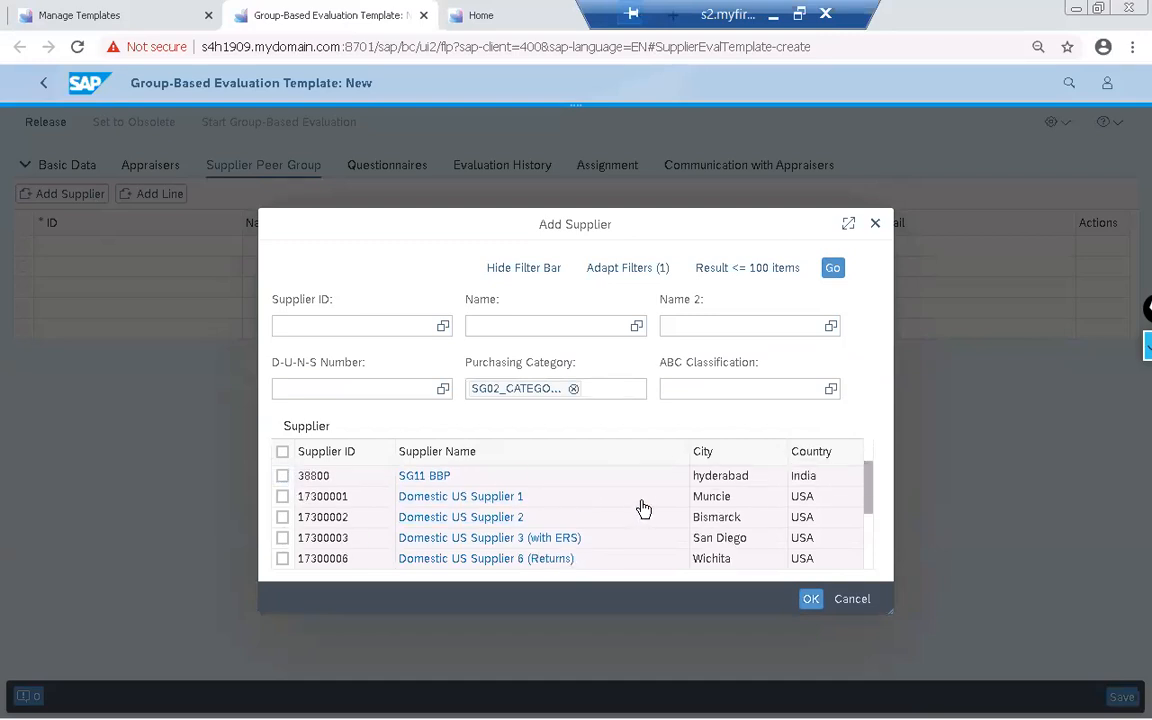
pyautogui.scroll(-1, 644, 509)
pyautogui.scroll(-5, 644, 509)
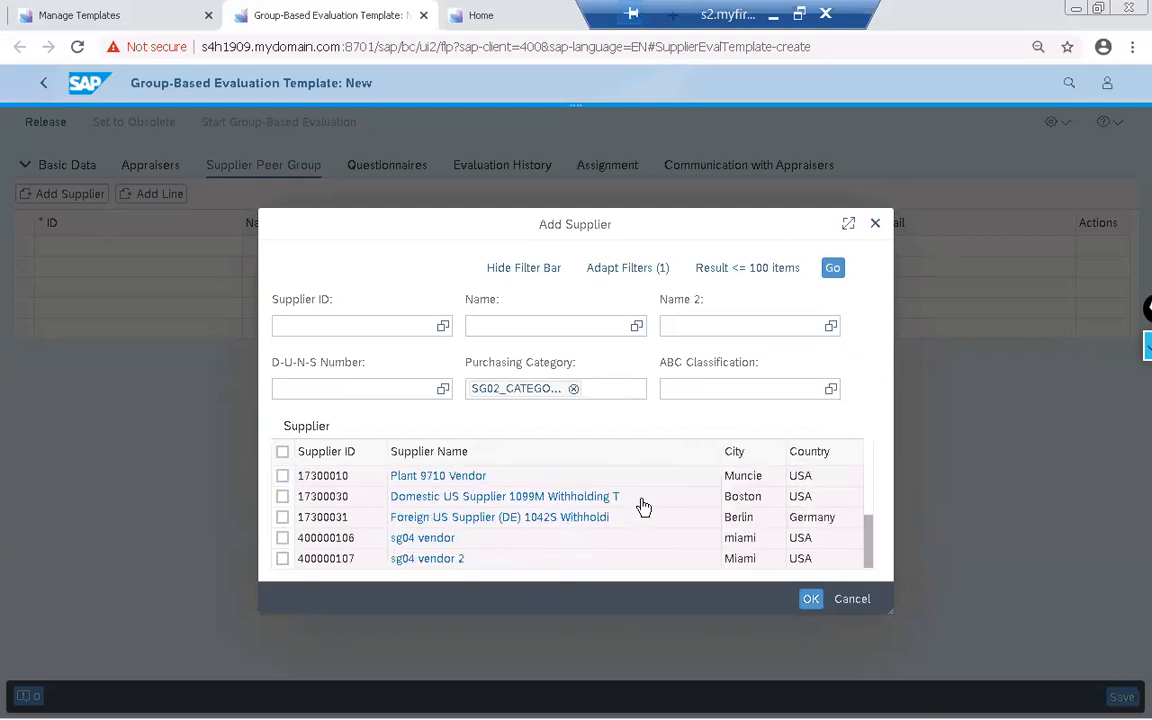
pyautogui.click(806, 599)
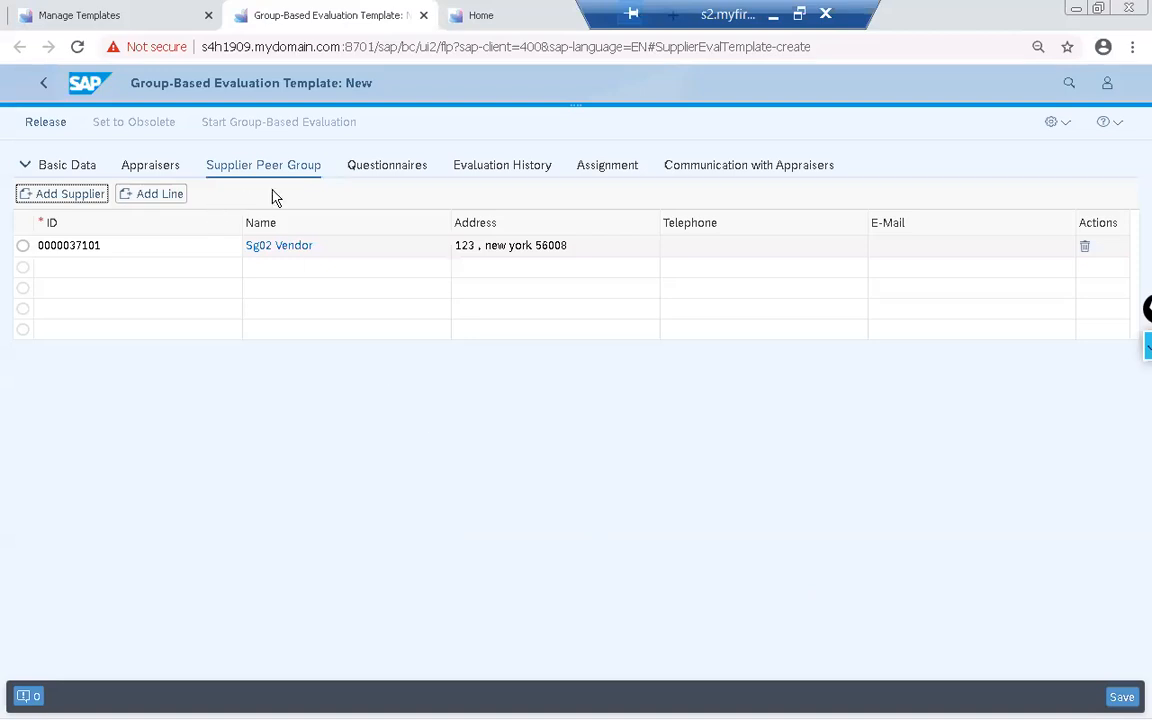
# Search the purchaser's questionnaires without the purchasing category filter and add Sg02_Quest to the evaluation template
pyautogui.click(391, 172)
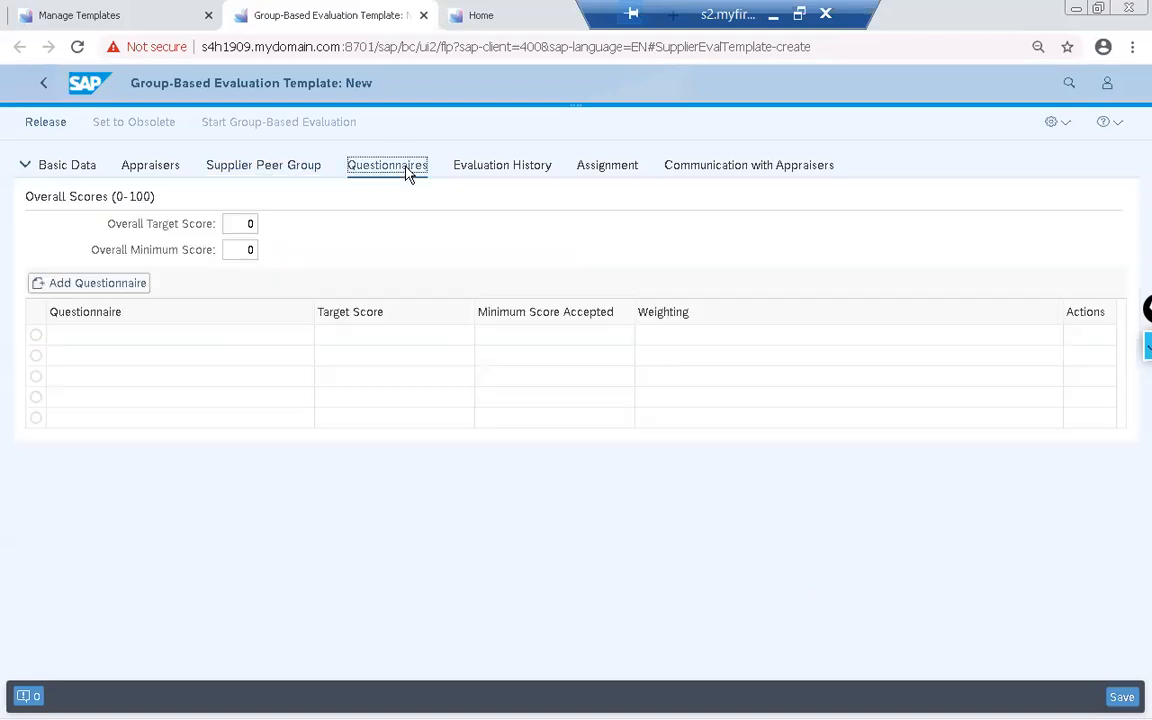
pyautogui.click(66, 285)
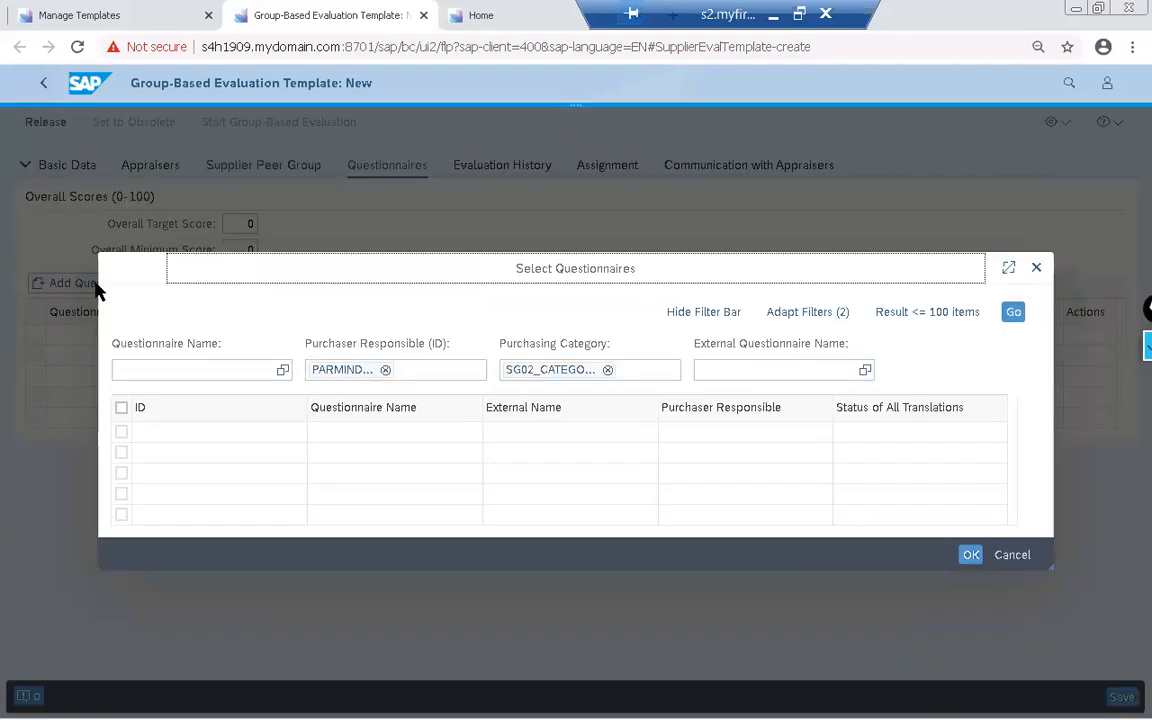
pyautogui.click(1013, 313)
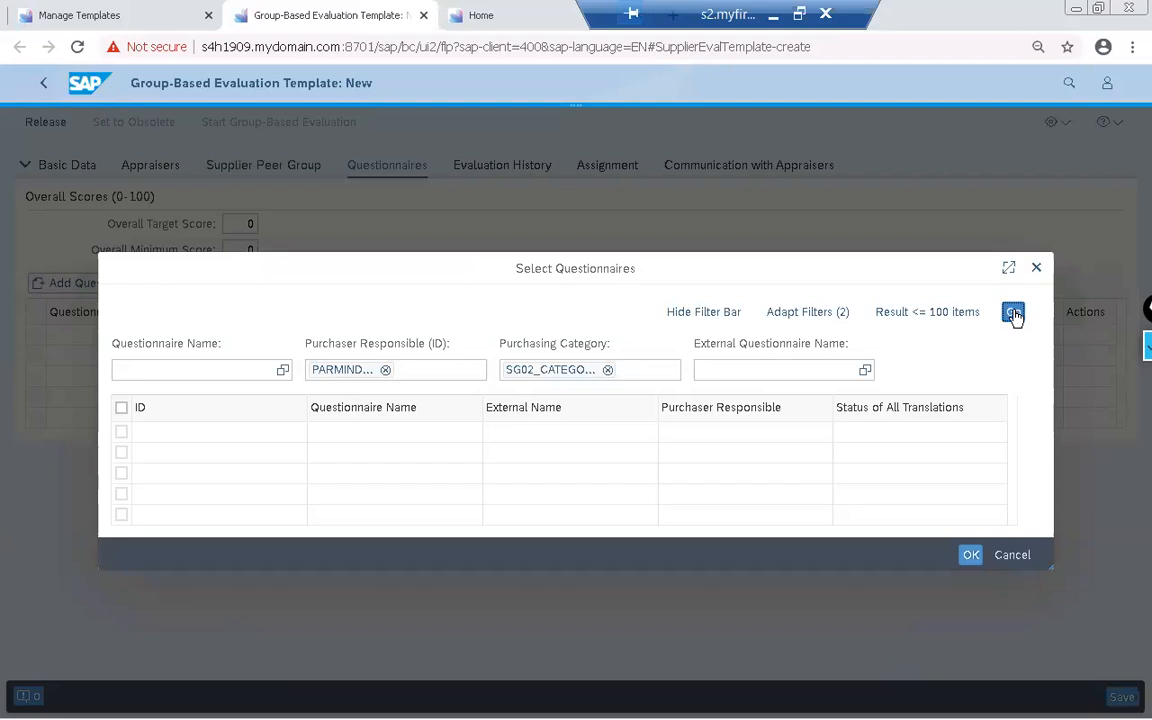
pyautogui.click(607, 371)
pyautogui.press('BackSpace')
pyautogui.click(1013, 313)
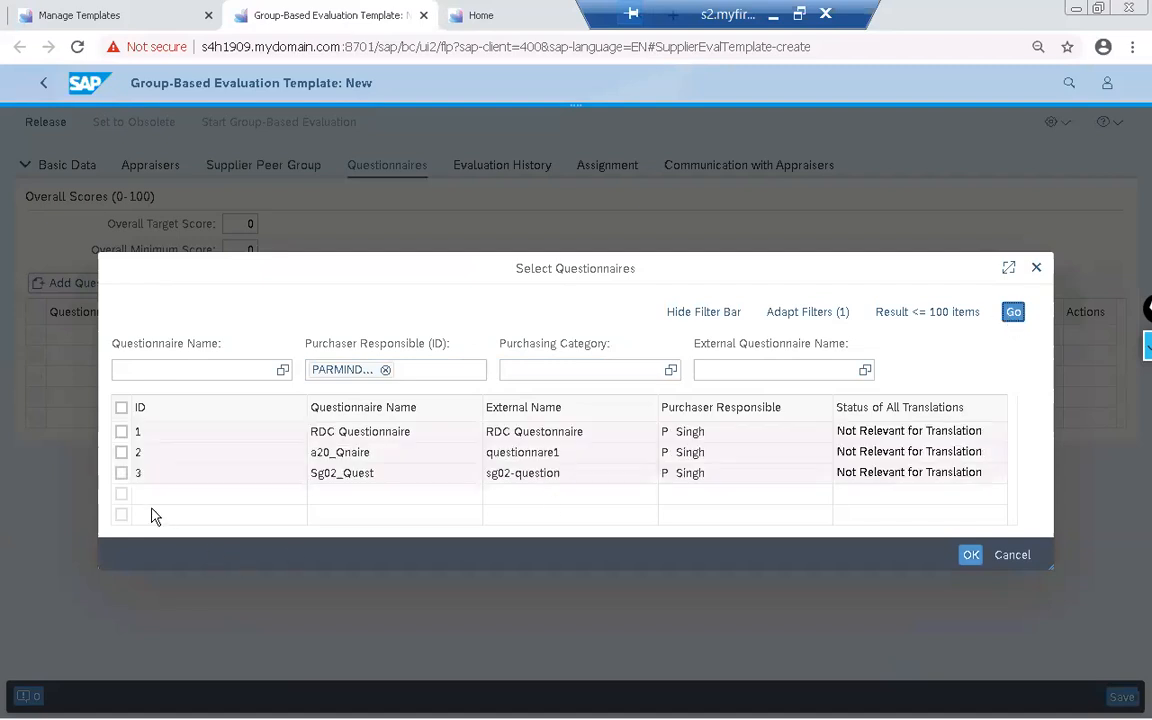
pyautogui.click(121, 474)
pyautogui.click(970, 555)
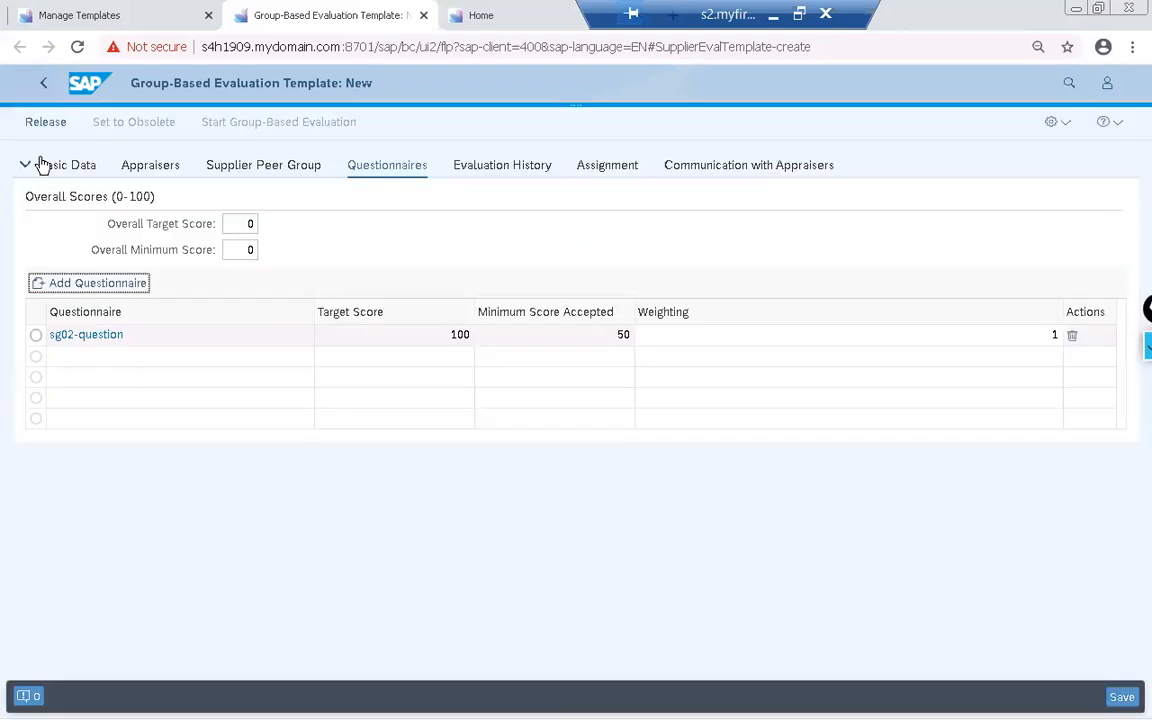
# Set the template's overall target score to 100 and its overall minimum score to 50
pyautogui.click(239, 223)
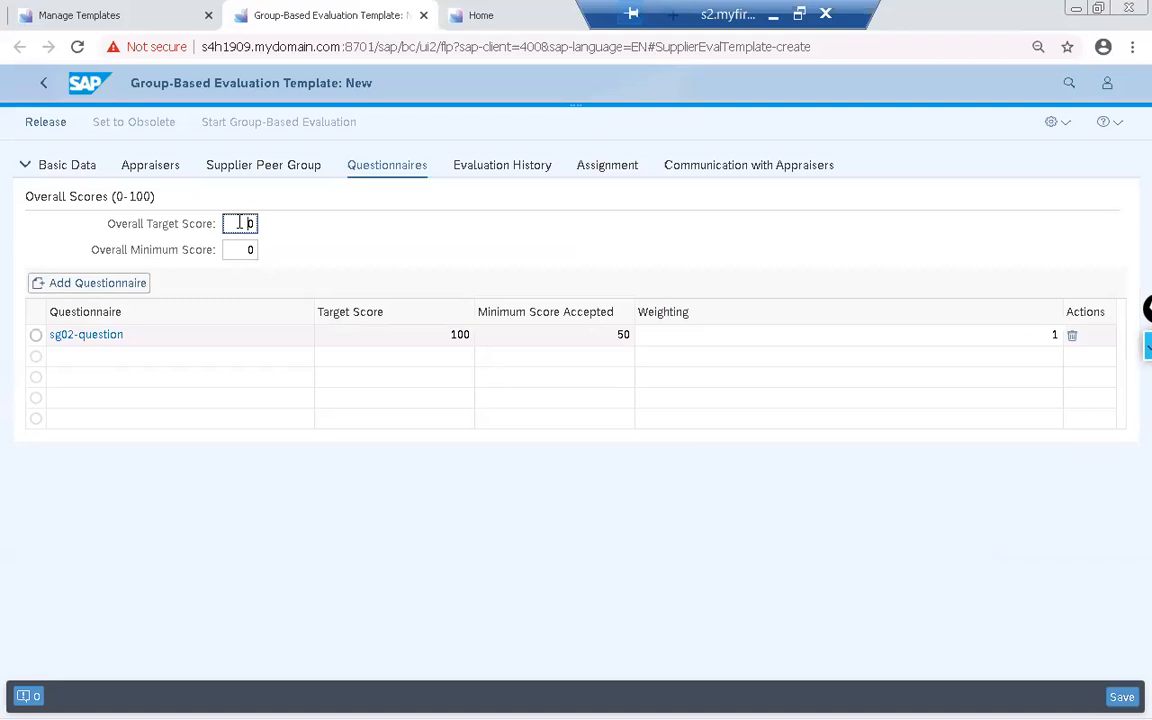
pyautogui.moveTo(239, 223); pyautogui.dragTo(252, 224)
pyautogui.write('100')
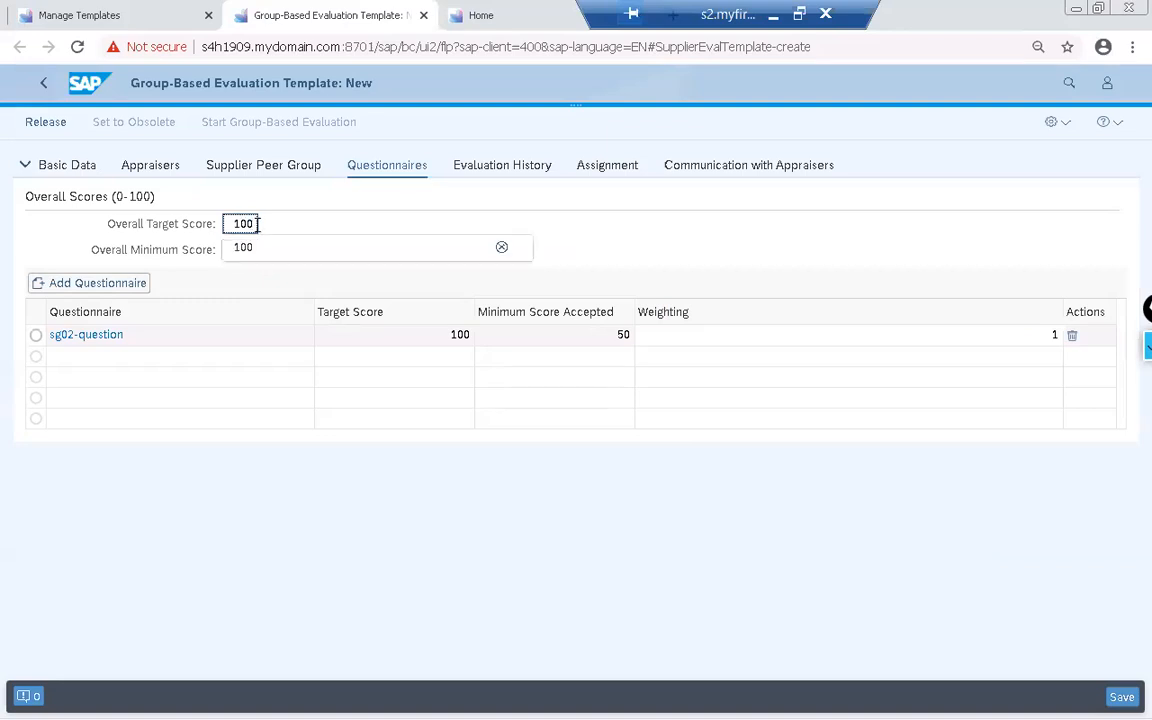
pyautogui.press('Tab')
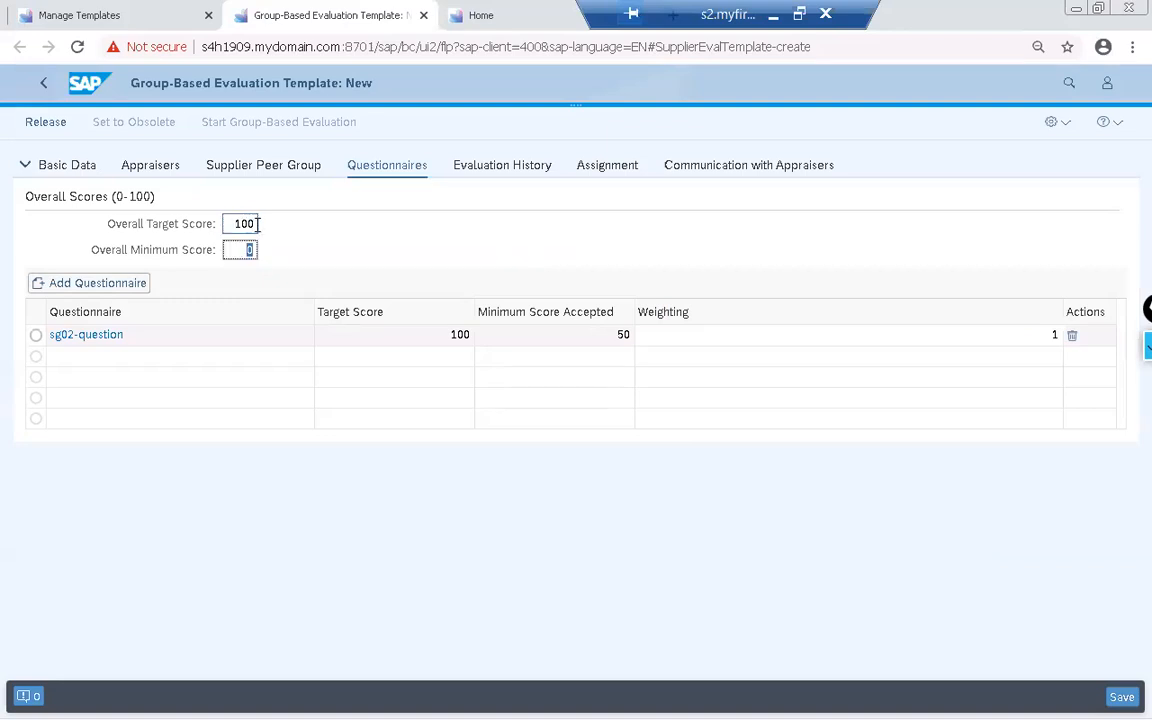
pyautogui.write('5')
pyautogui.click(458, 218)
# Review the template's evaluation history, assignments and appraiser communication, and save and release the template
pyautogui.click(513, 167)
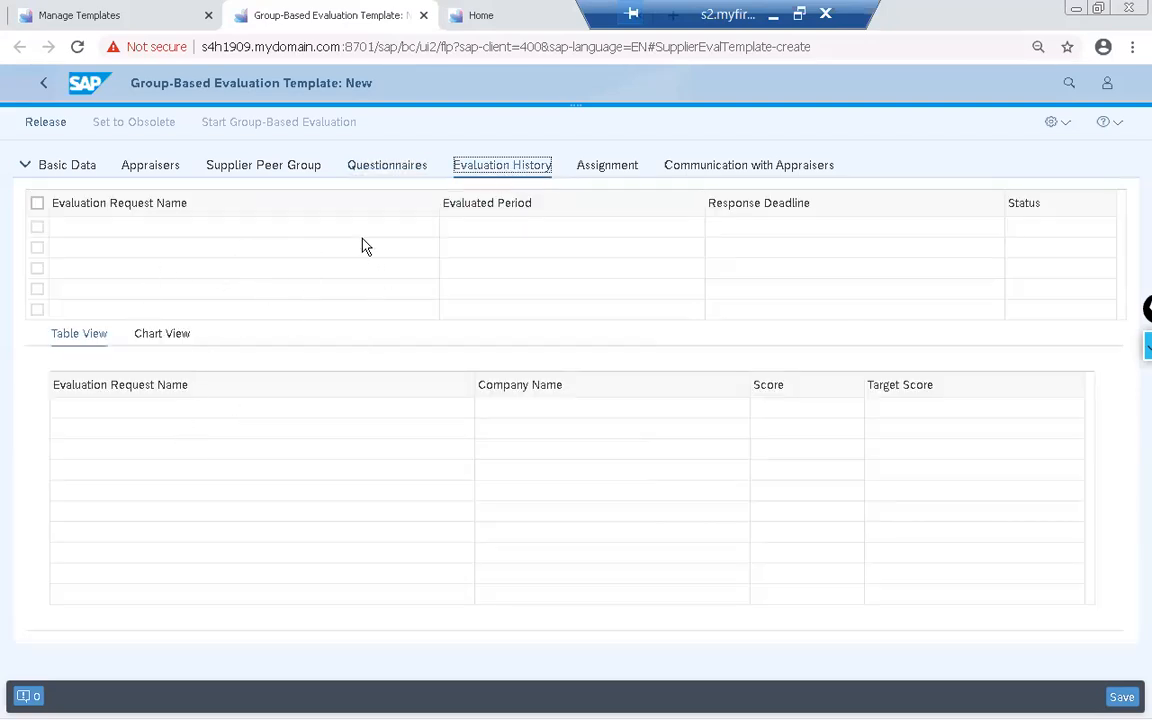
pyautogui.click(604, 168)
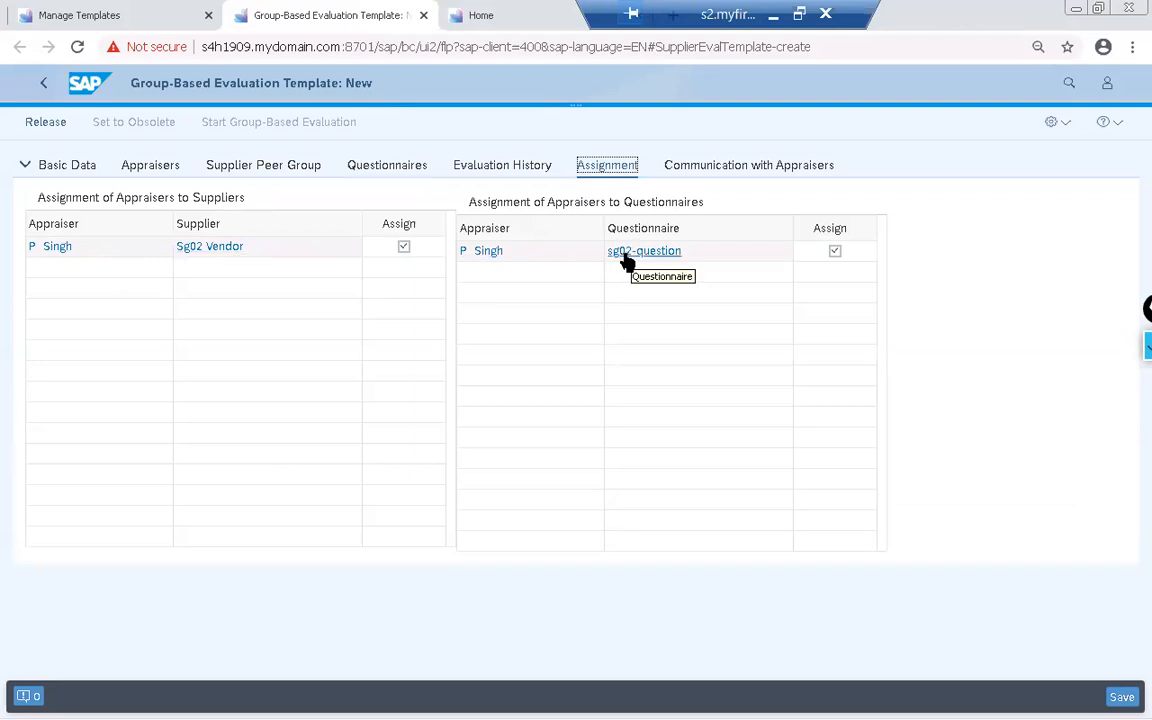
pyautogui.click(700, 165)
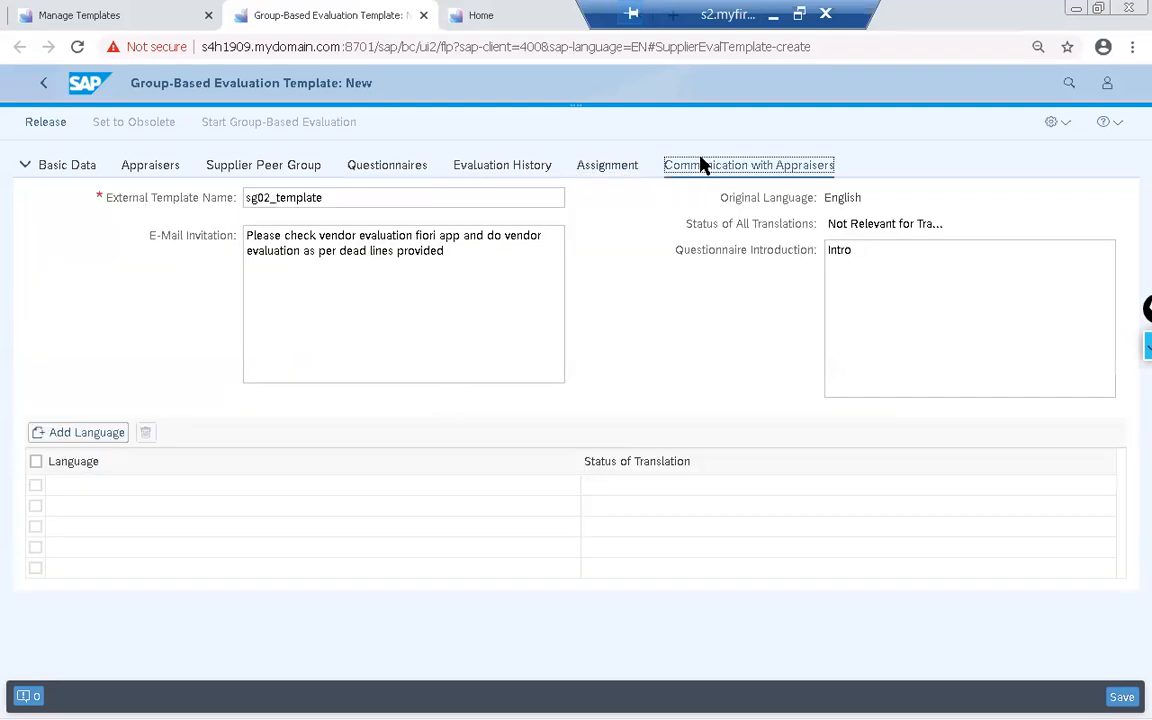
pyautogui.click(1132, 699)
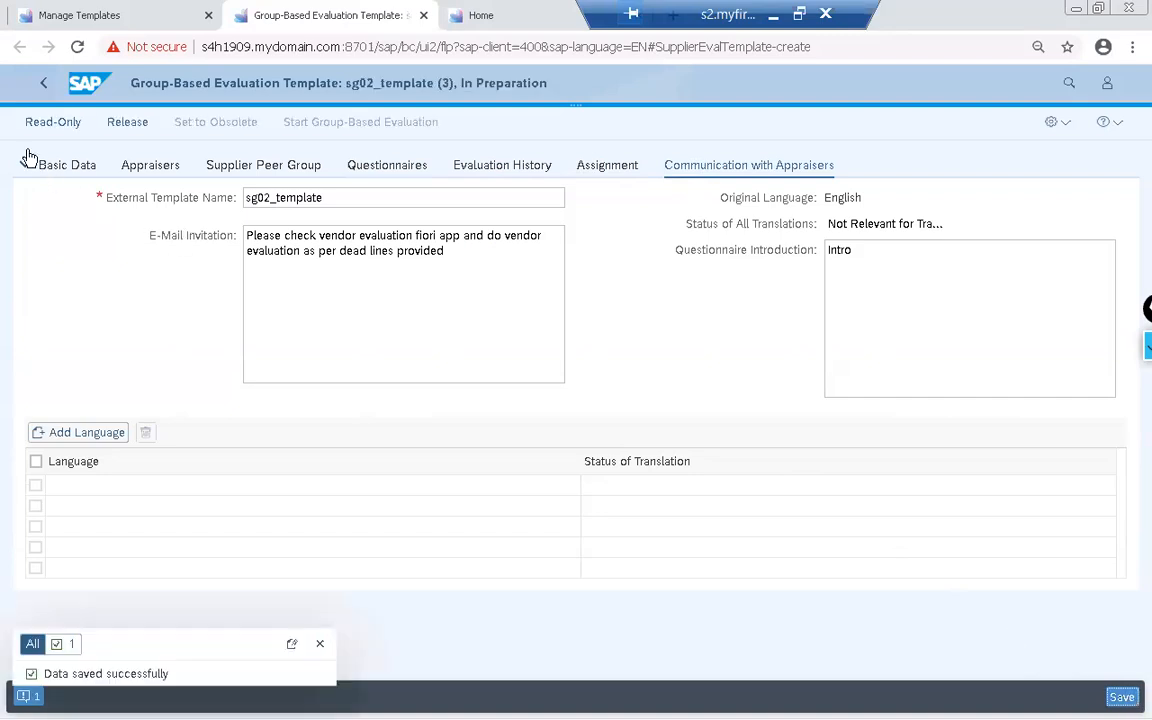
pyautogui.click(128, 122)
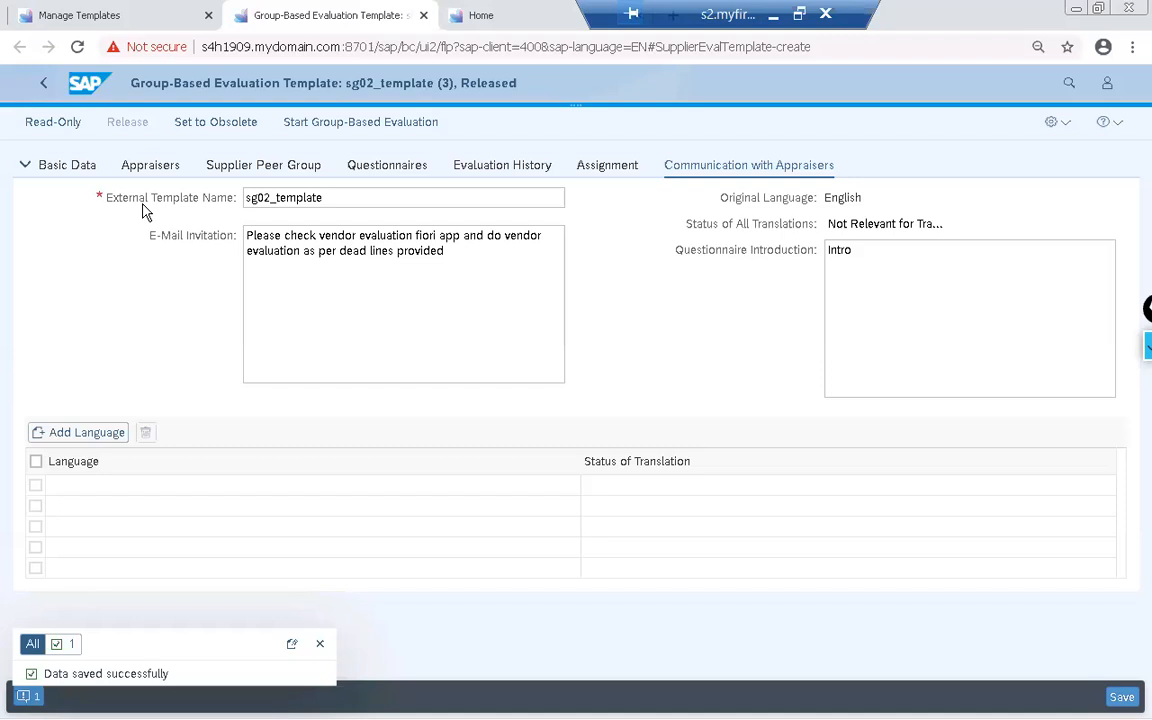
# Start a group-based evaluation from the released template and name the evaluation request sg02_ER
pyautogui.click(328, 124)
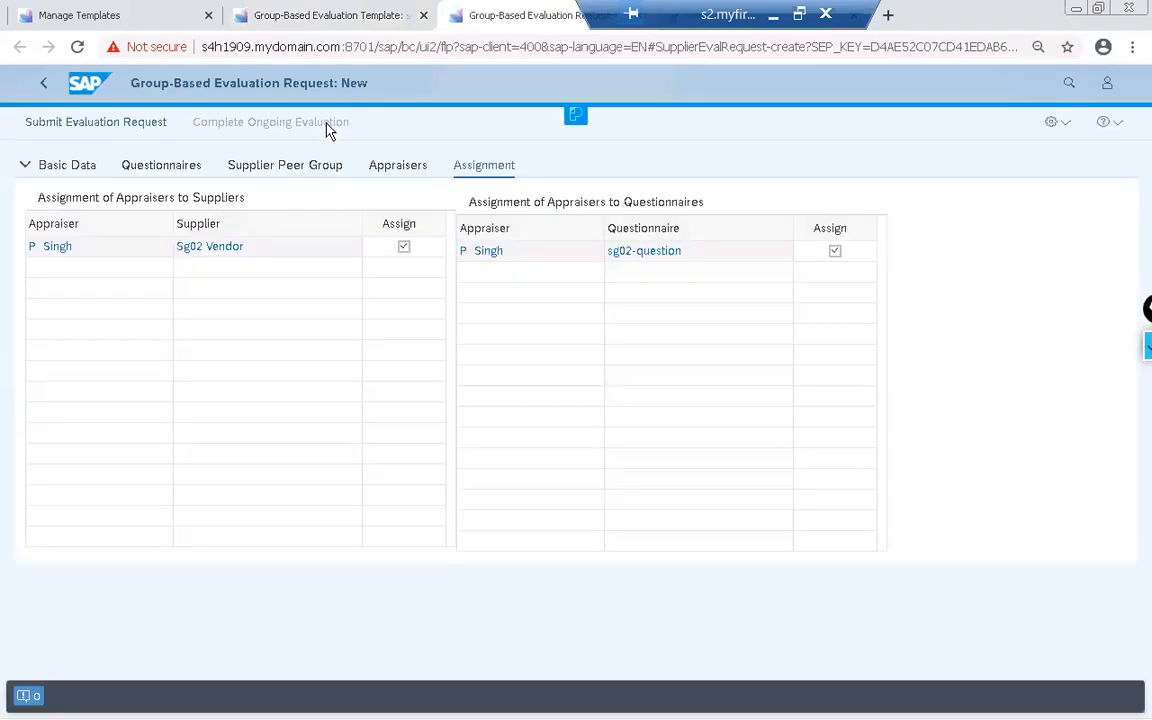
pyautogui.click(47, 176)
pyautogui.click(291, 225)
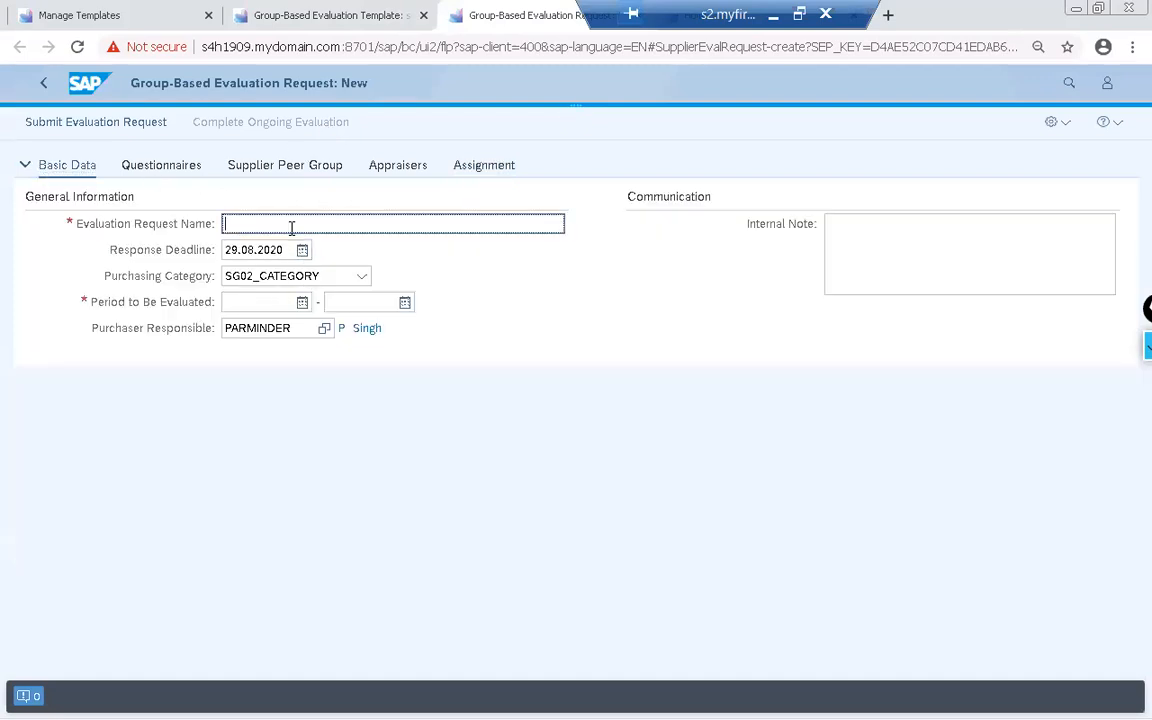
pyautogui.write('sg02_ER')
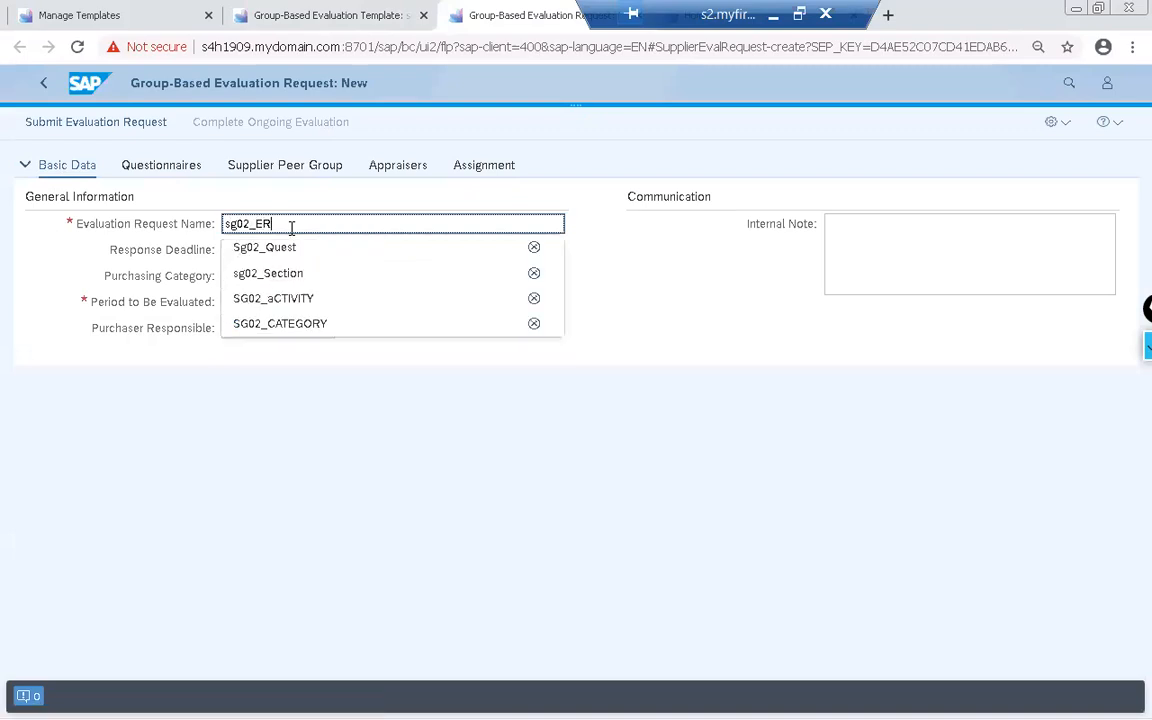
pyautogui.click(611, 309)
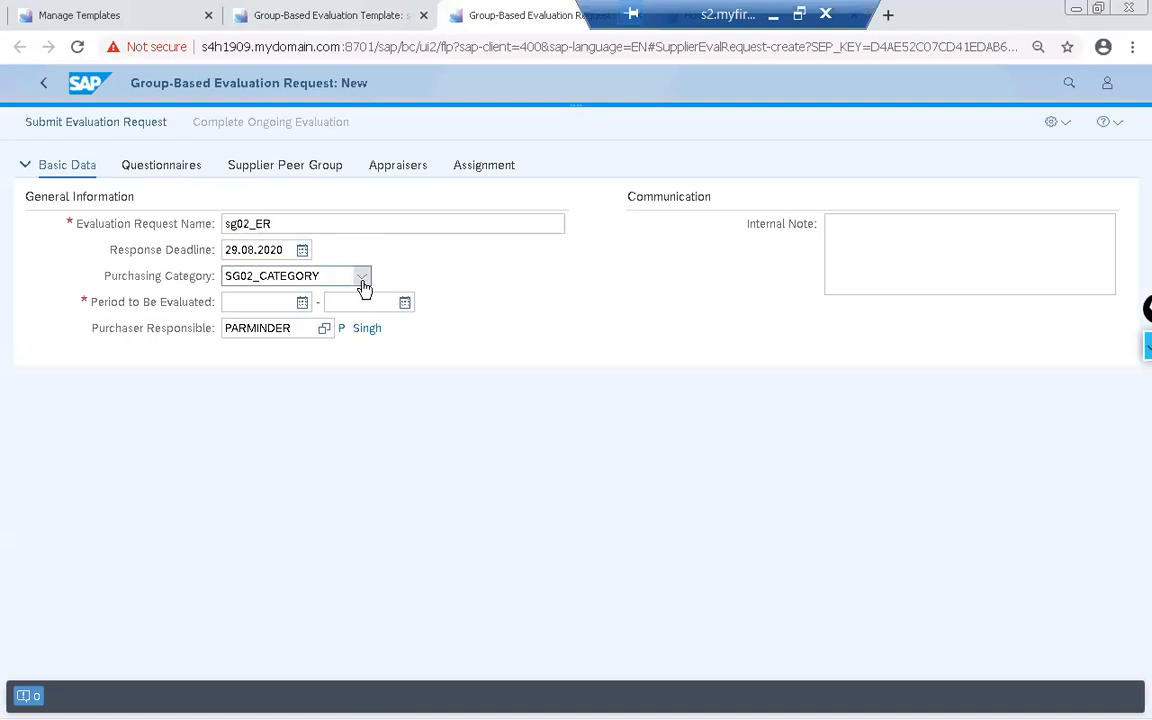
# Set the request's period to be evaluated from 01.06.2020 to 26.08.2020
pyautogui.click(302, 302)
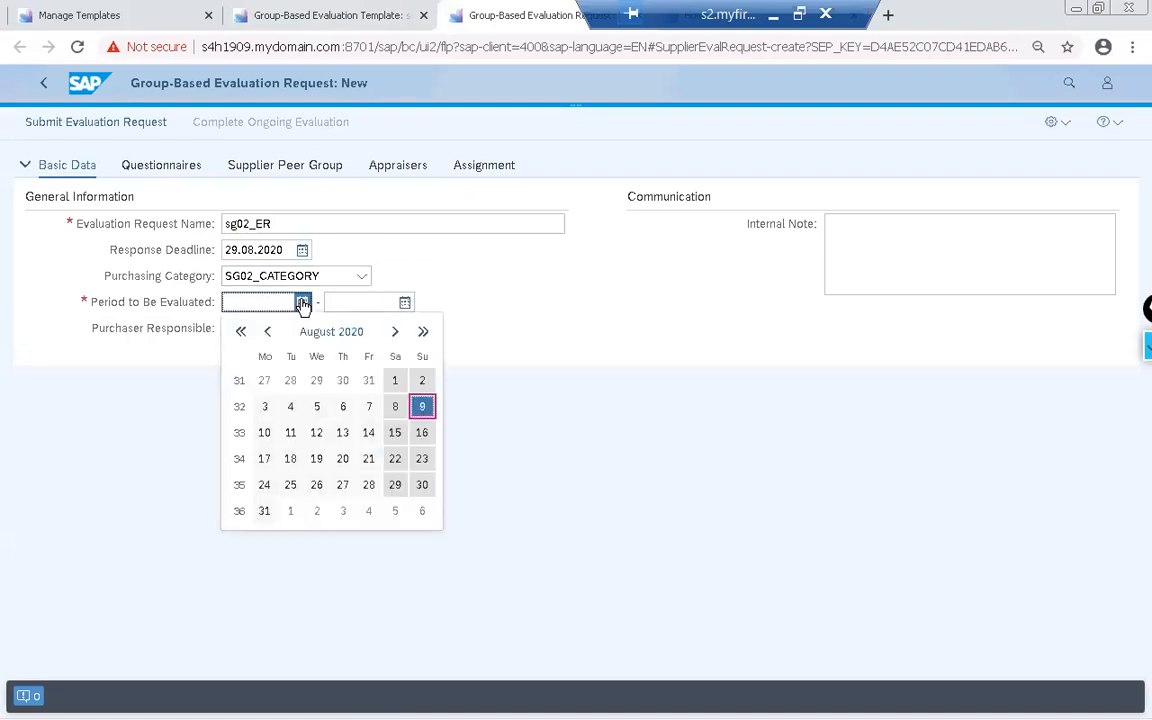
pyautogui.click(268, 332)
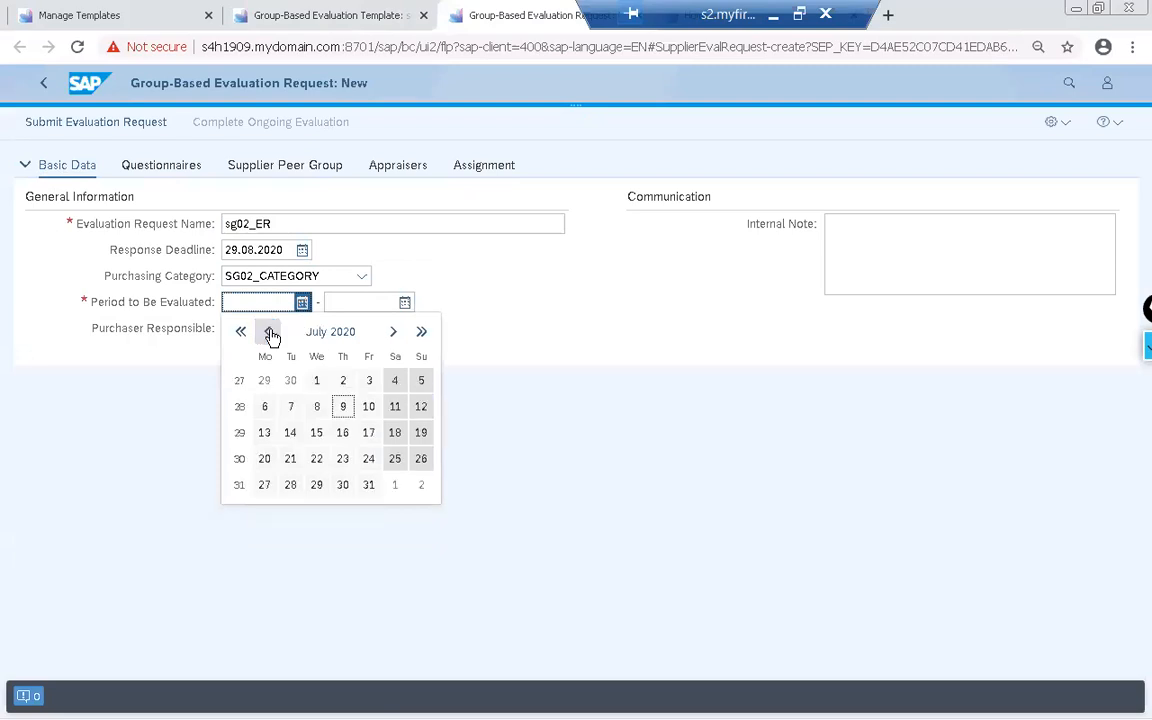
pyautogui.click(268, 332)
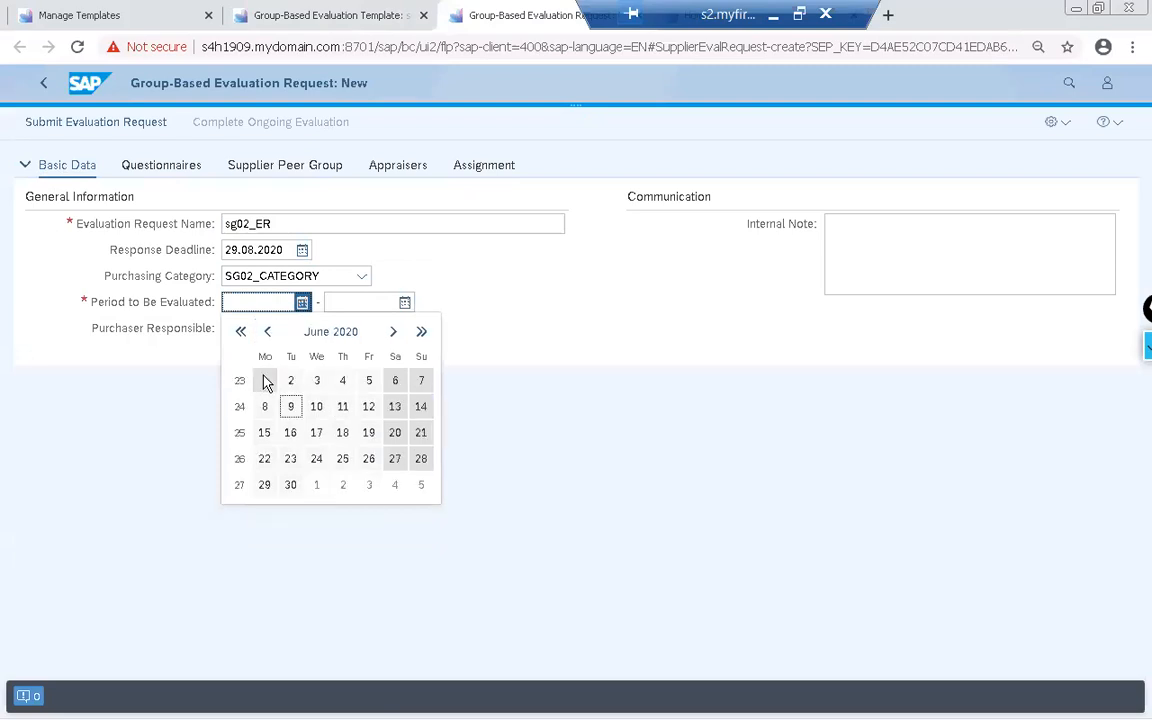
pyautogui.click(264, 380)
pyautogui.click(404, 302)
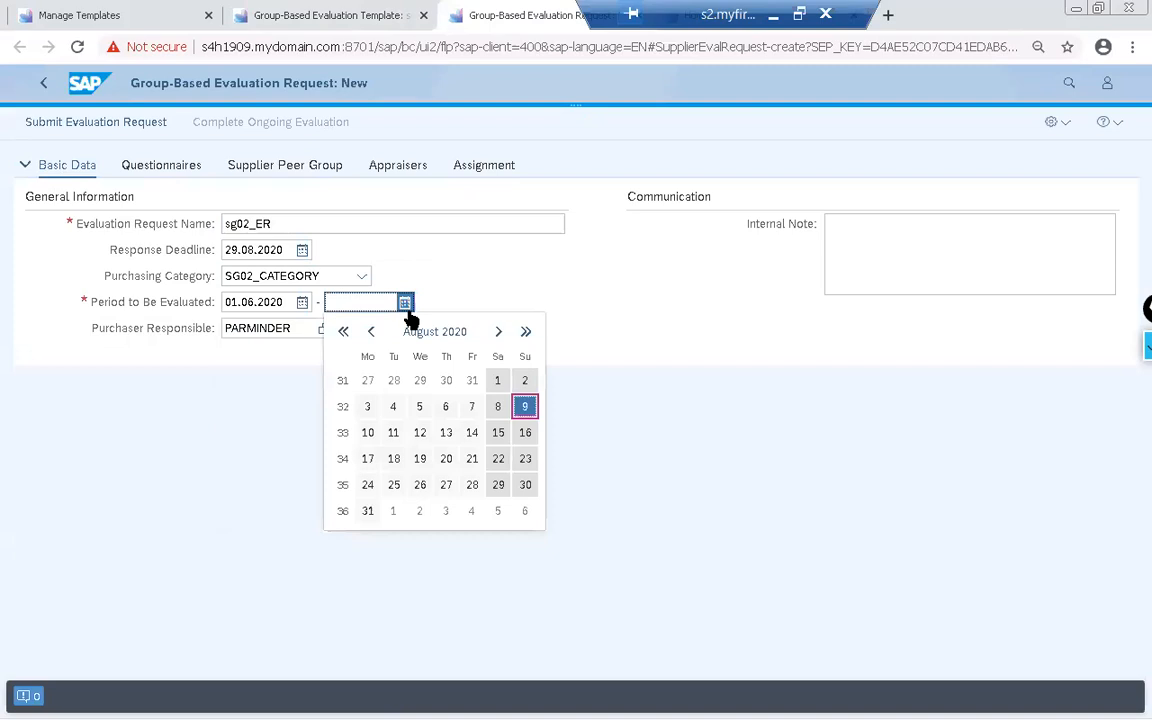
pyautogui.click(499, 333)
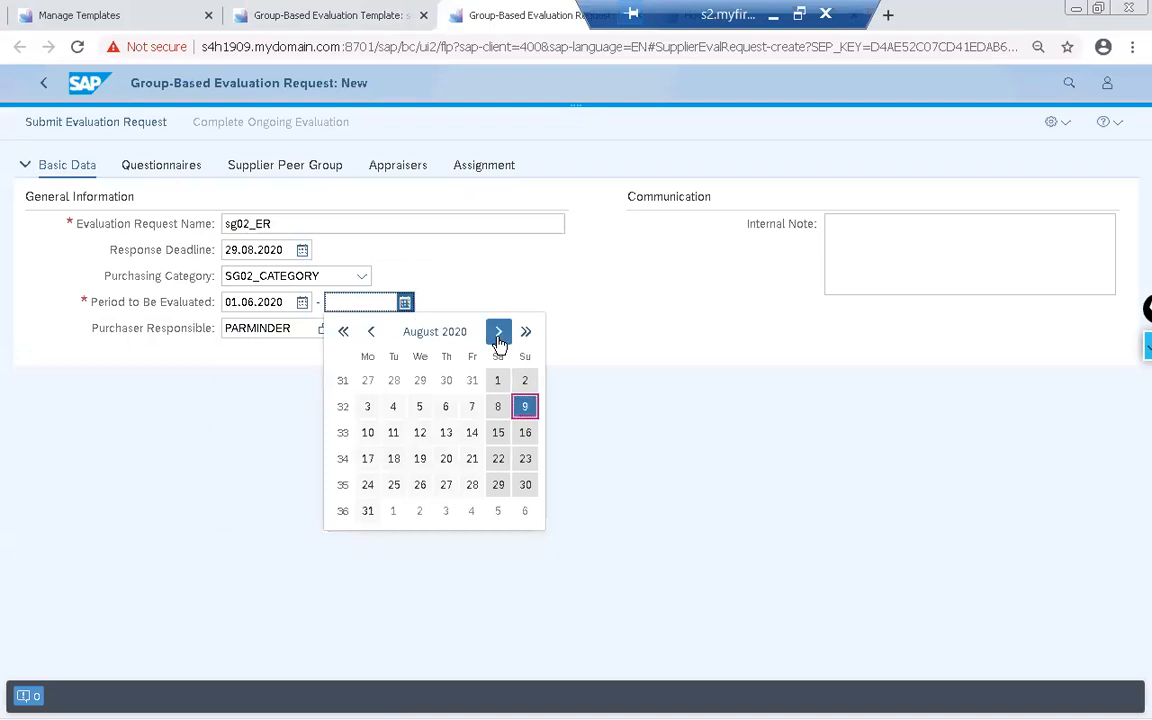
pyautogui.click(367, 332)
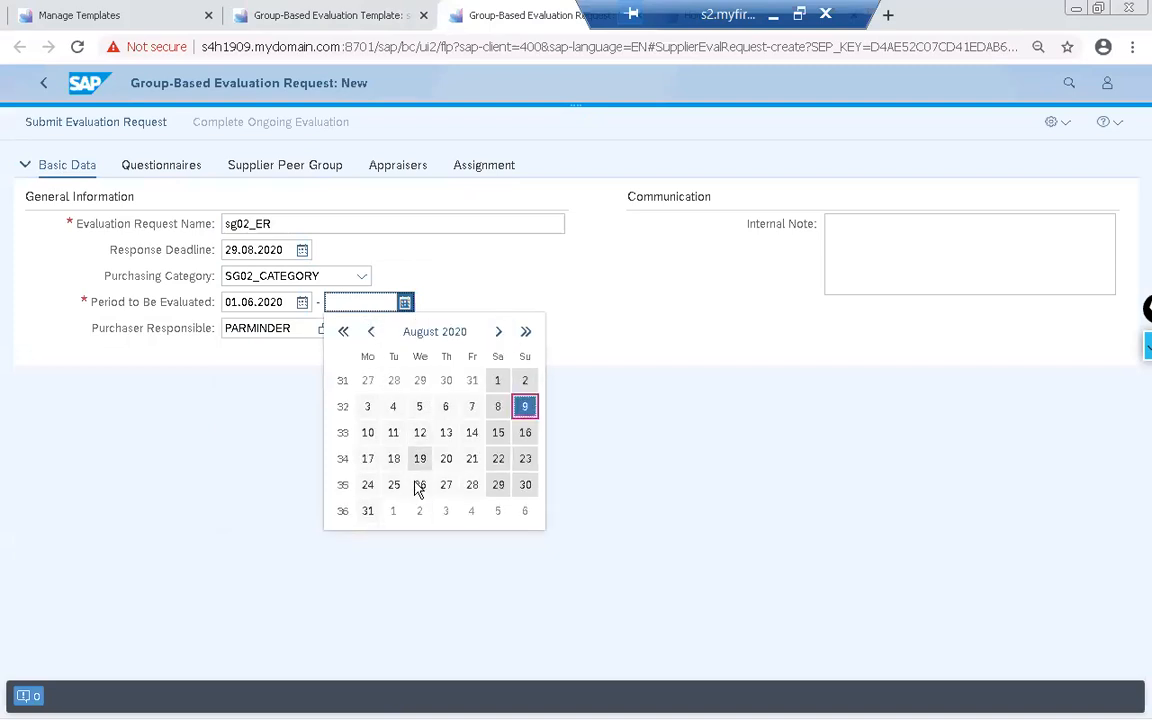
pyautogui.click(419, 485)
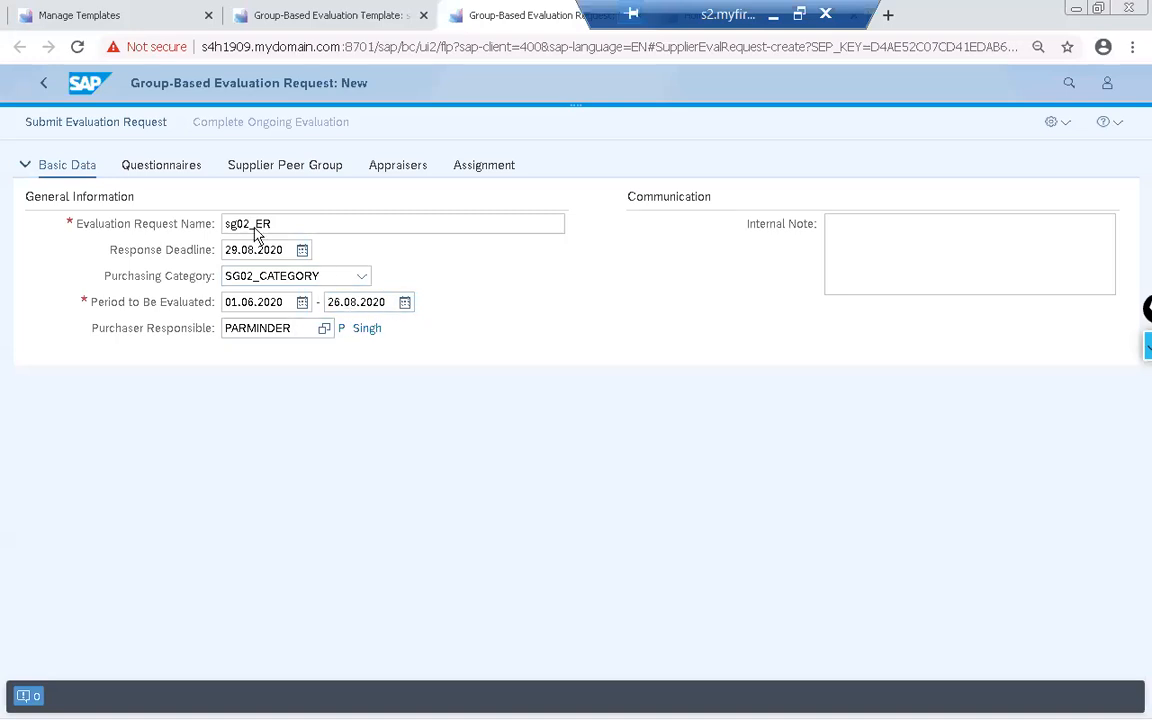
# Check the request's questionnaires, supplier, appraisers and assignments, and submit the evaluation request
pyautogui.click(173, 172)
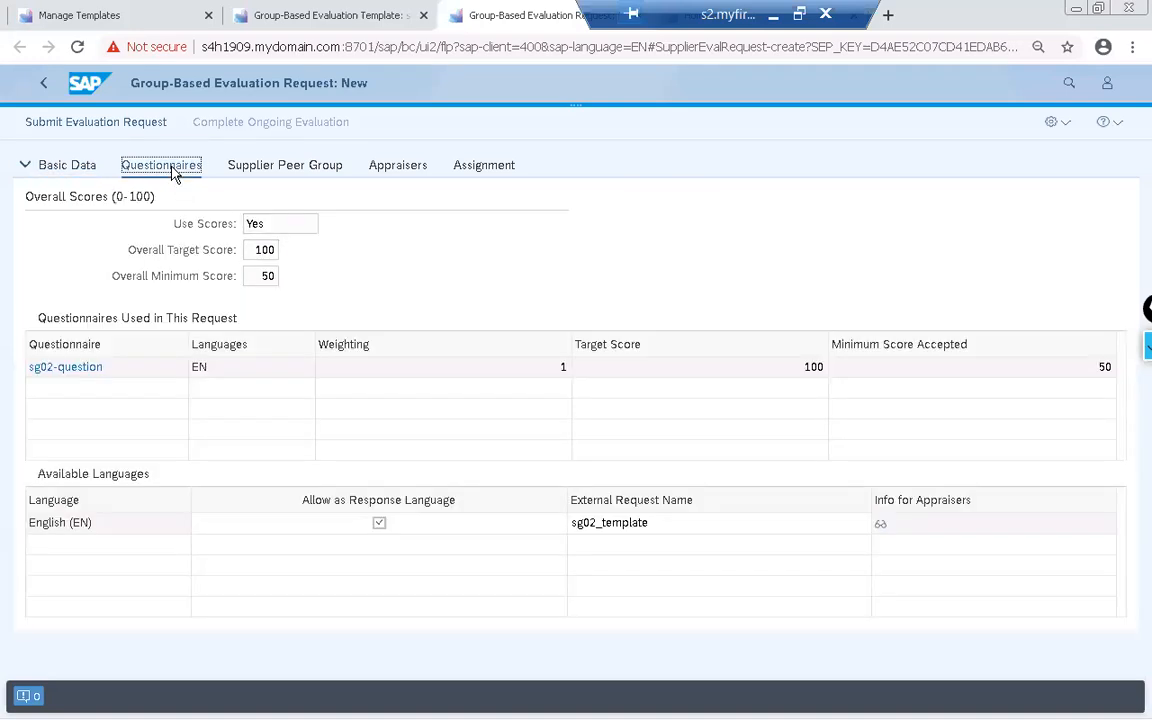
pyautogui.click(232, 162)
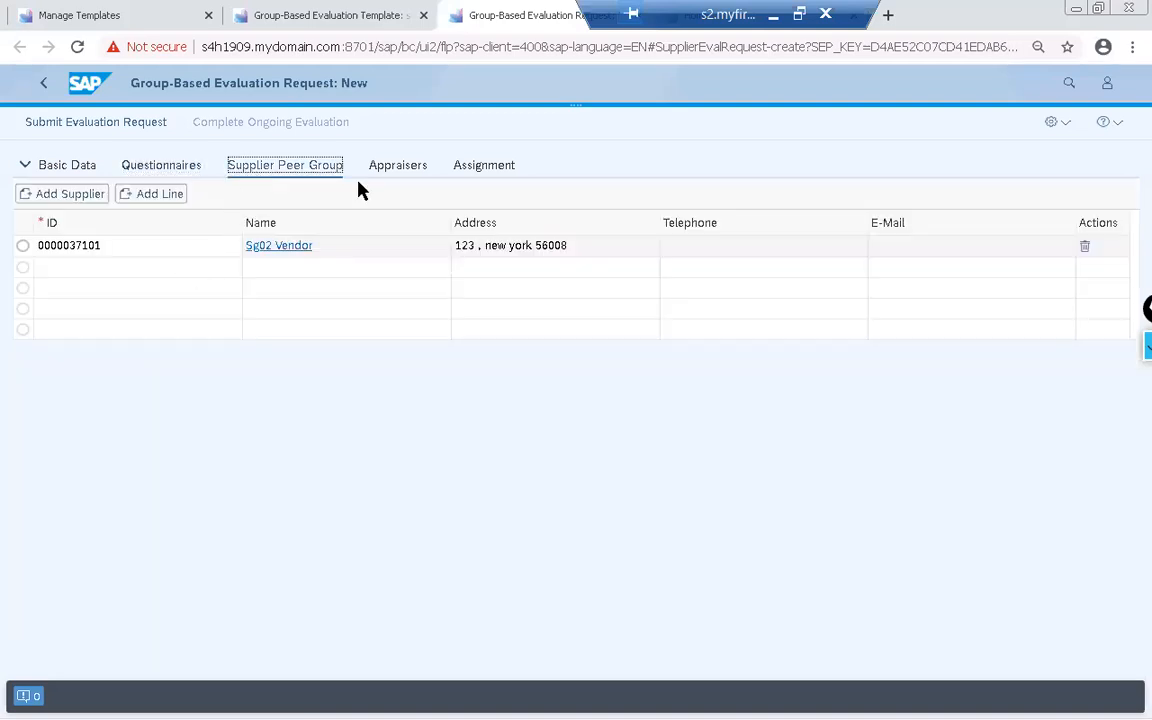
pyautogui.click(398, 168)
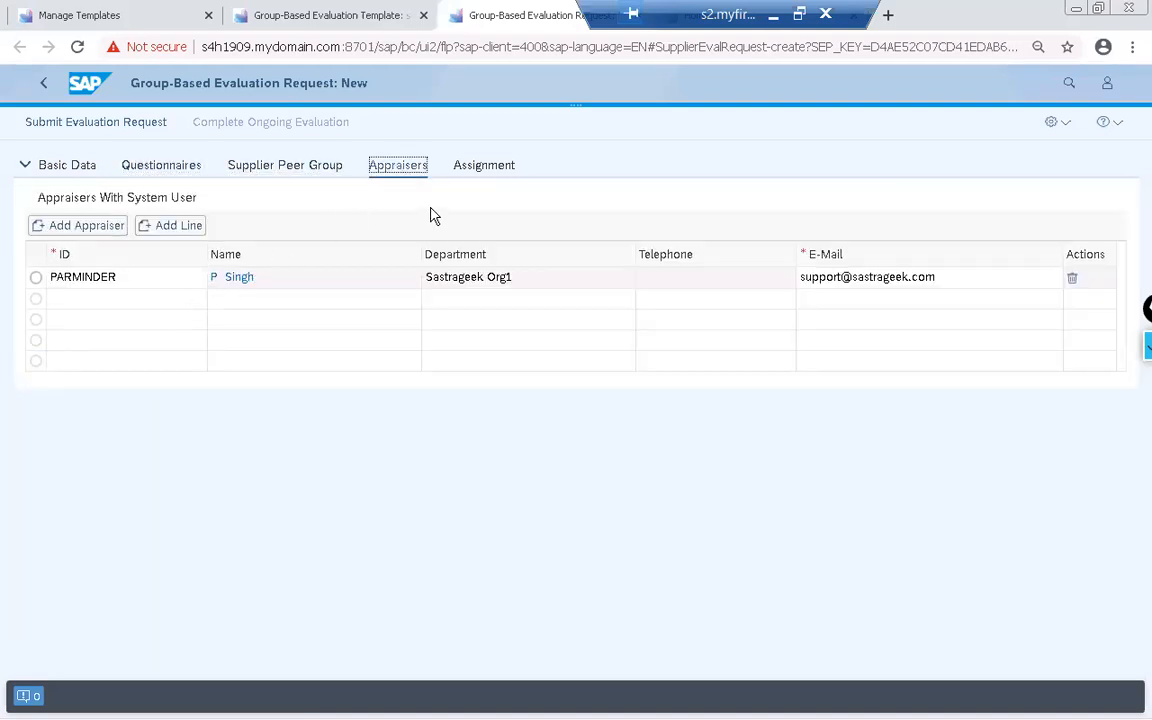
pyautogui.click(480, 170)
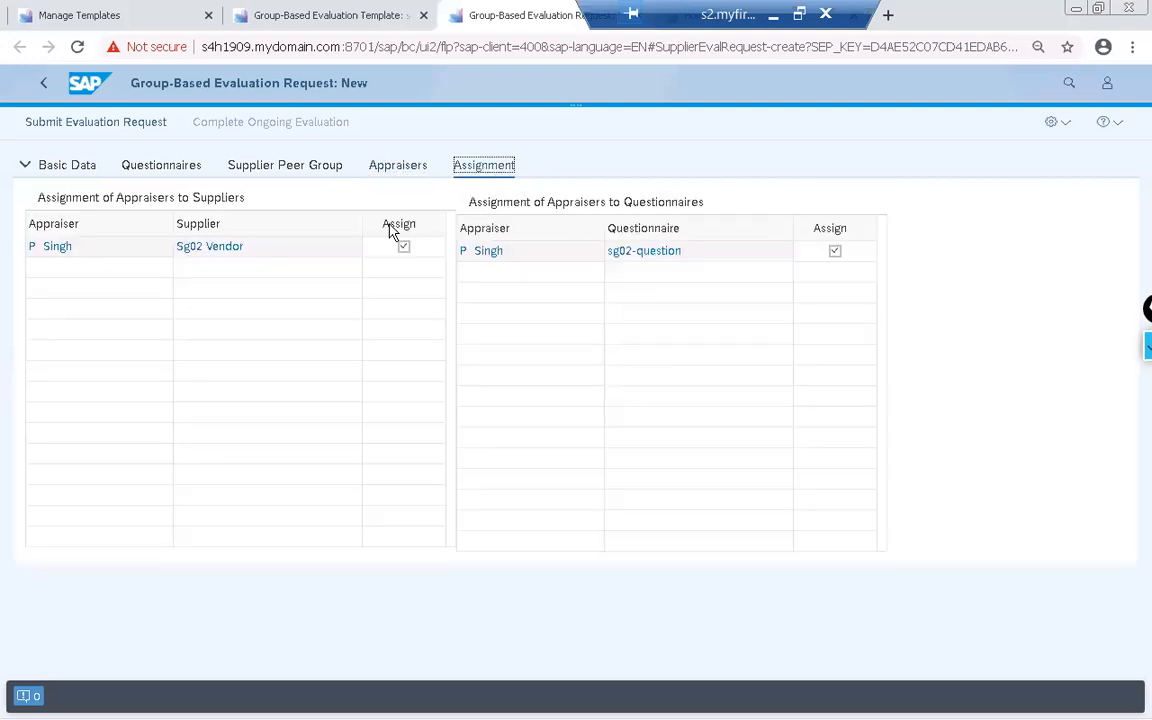
pyautogui.click(75, 124)
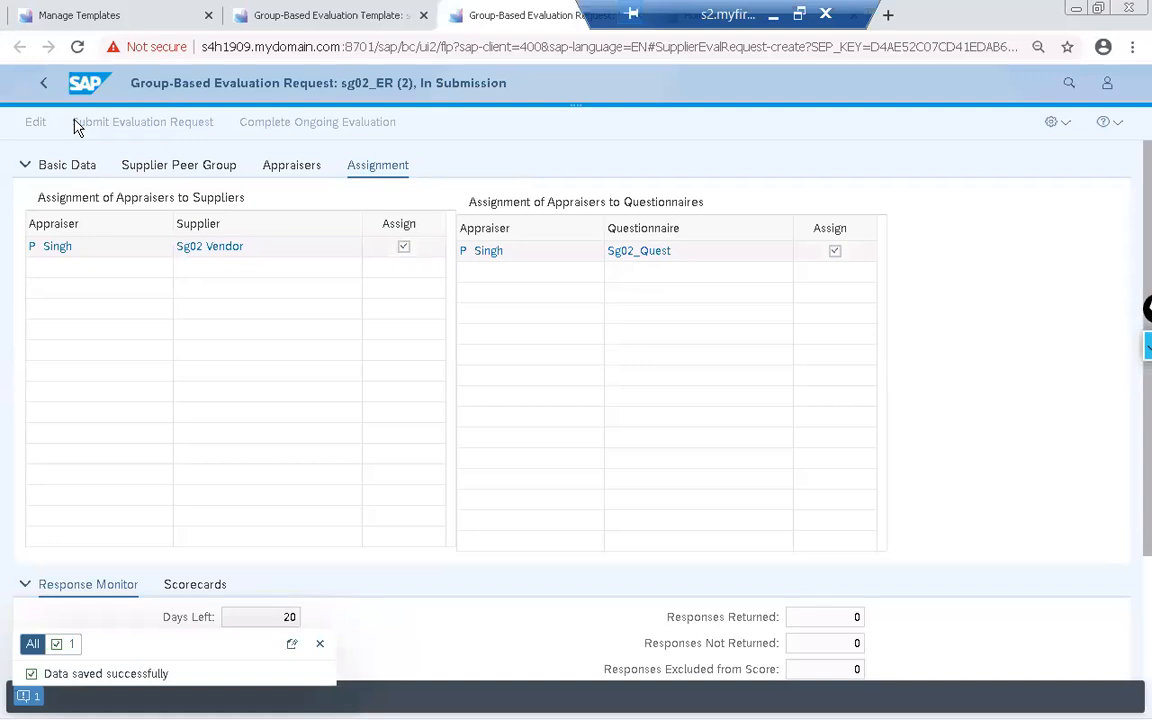
# Switch to the SAPconnect Send Requests window in SAP GUI and refresh the list of send requests
pyautogui.hotkey('alt', 'Tab')
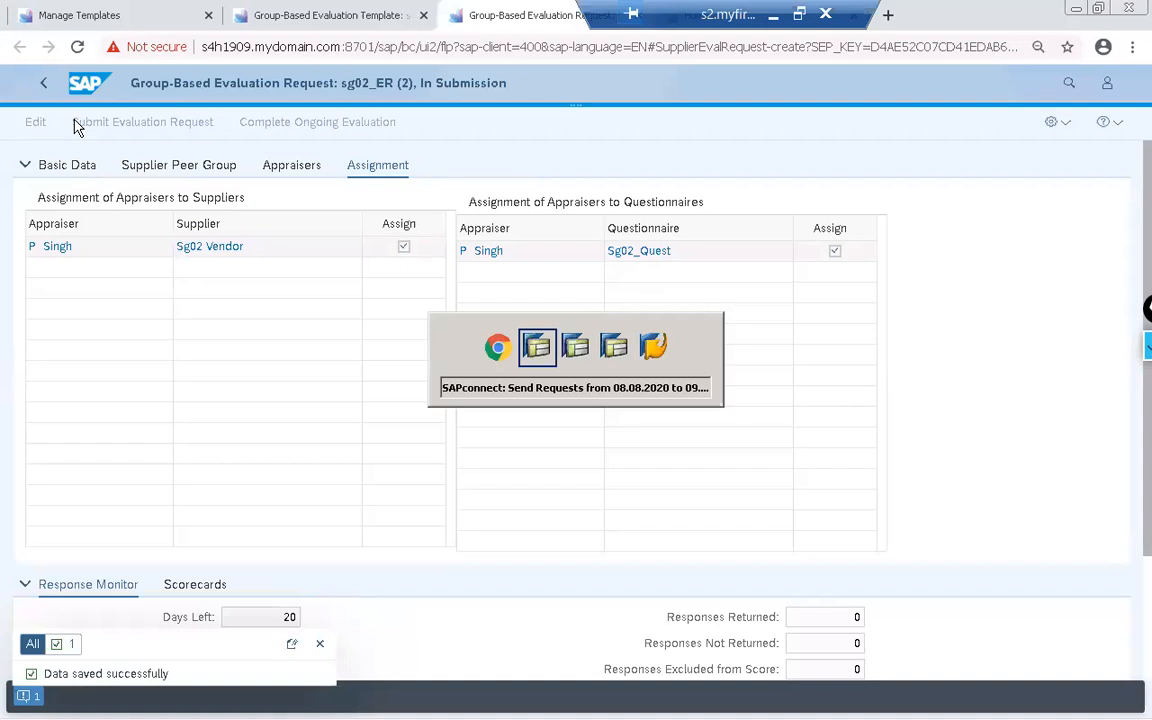
pyautogui.press('Tab')
pyautogui.press('Tab')
pyautogui.press('Tab')
pyautogui.press('Tab')
pyautogui.press('Tab')
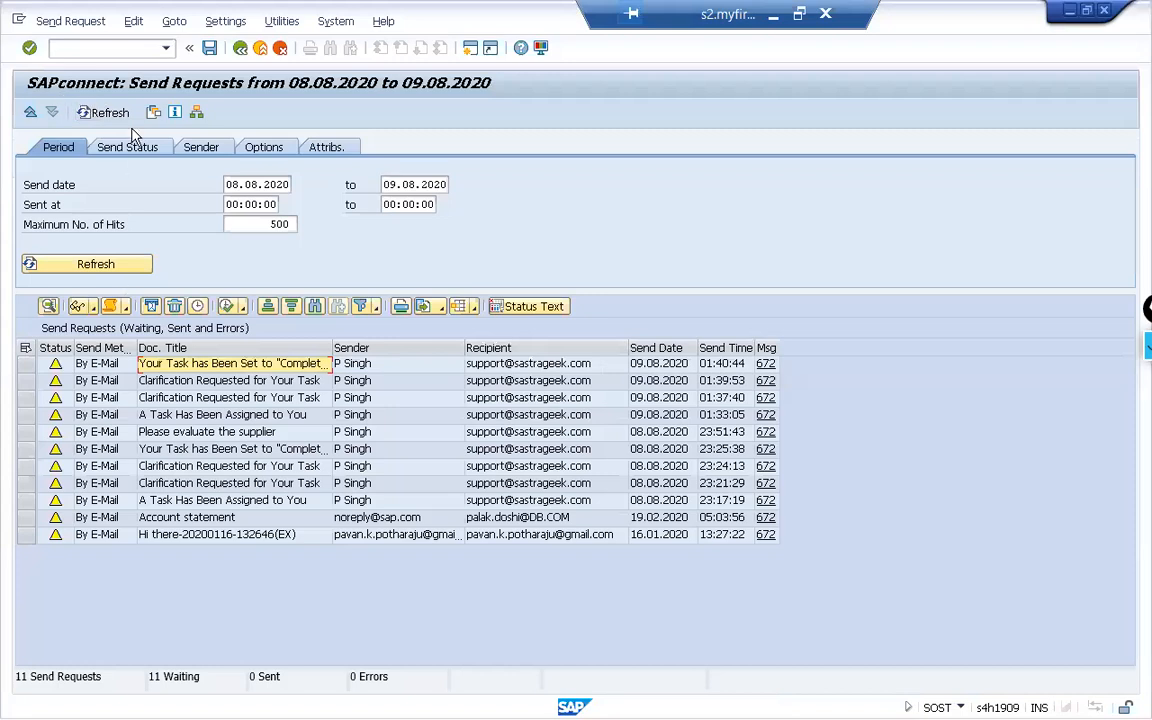
pyautogui.click(106, 112)
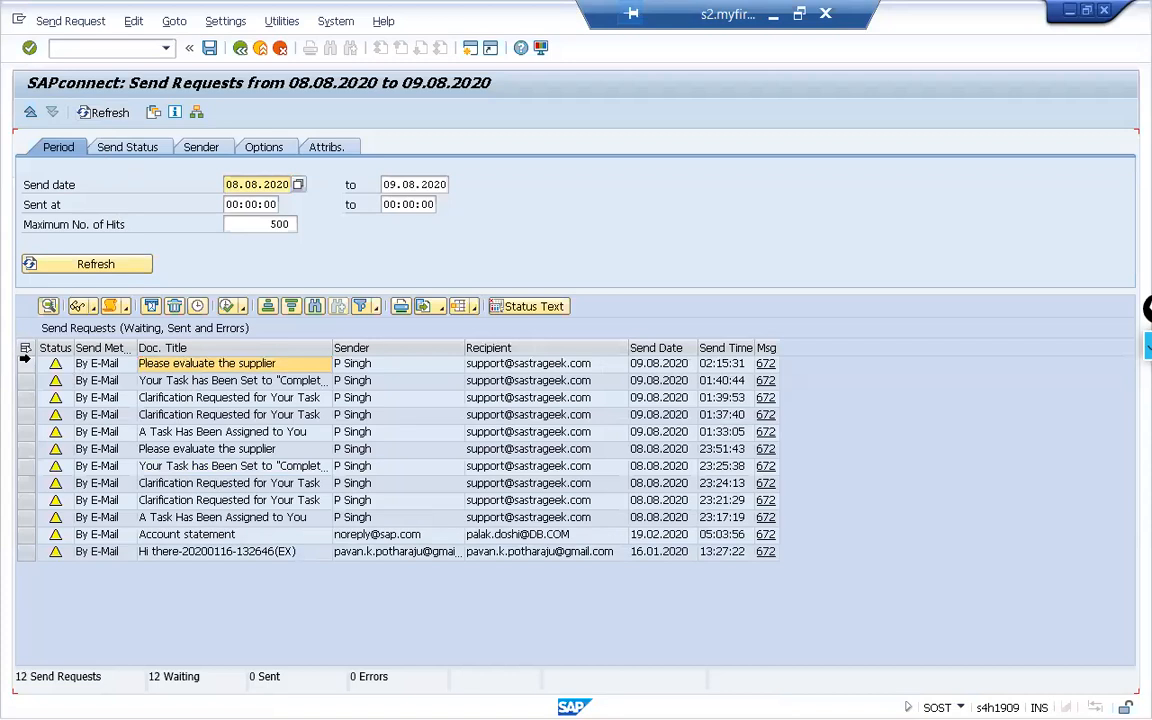
# Display the newest "Please evaluate the supplier" e-mail and examine its invitation text
pyautogui.click(24, 362)
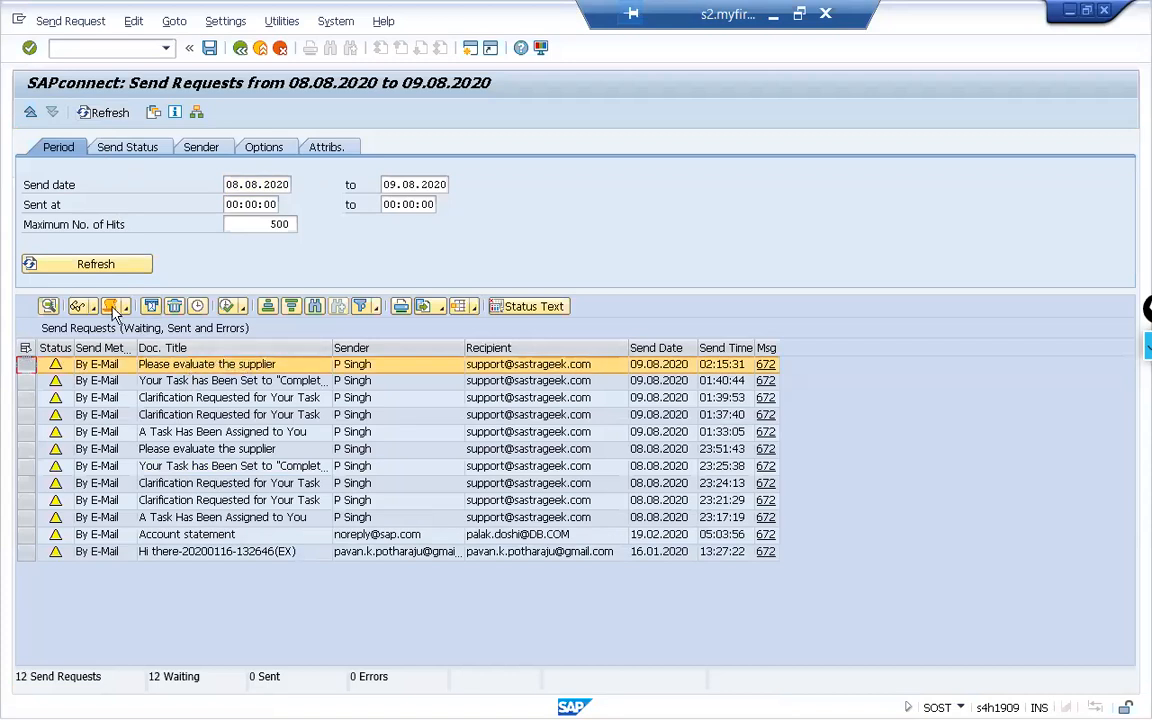
pyautogui.click(82, 309)
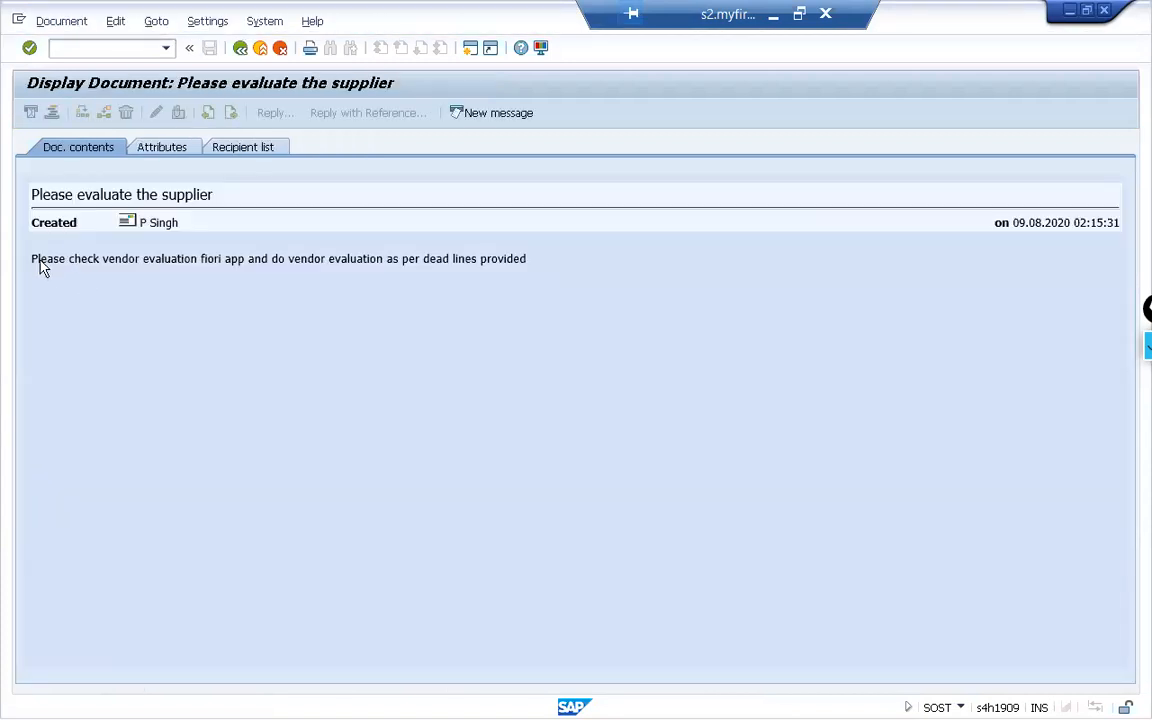
pyautogui.moveTo(32, 258); pyautogui.dragTo(556, 249)
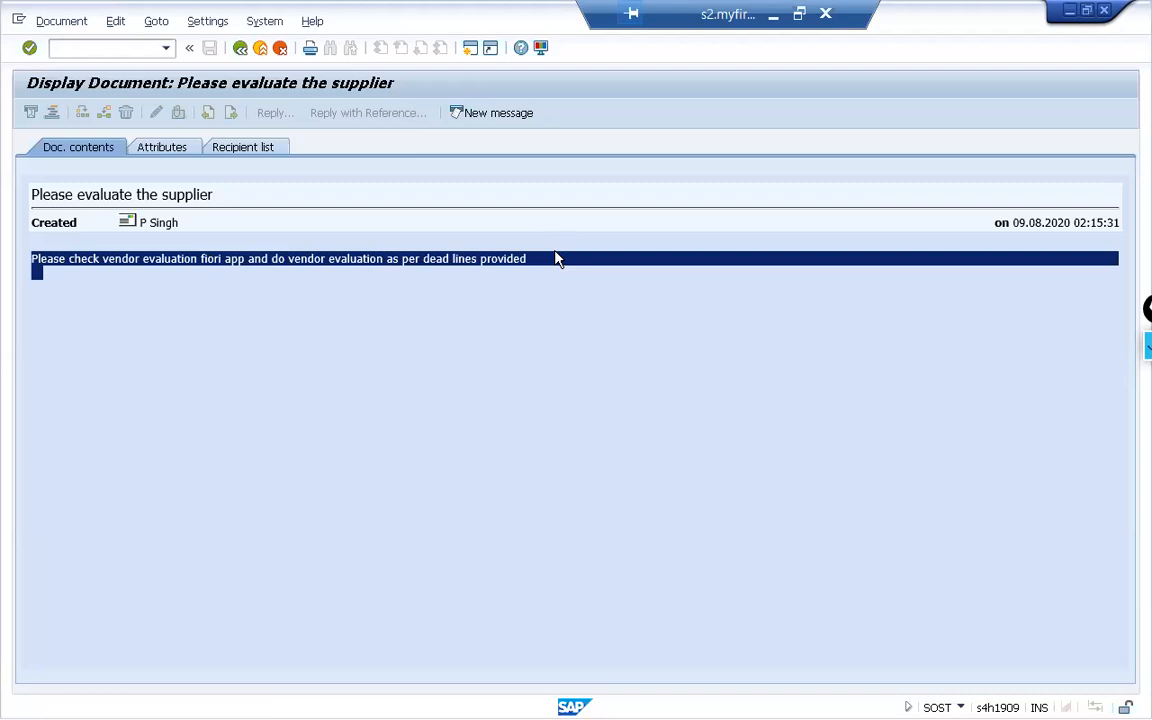
# Switch back to the SAP Fiori browser window and close the evaluation request, extra home and sg02_template pages, keeping only Manage Templates
pyautogui.hotkey('alt', 'Tab')
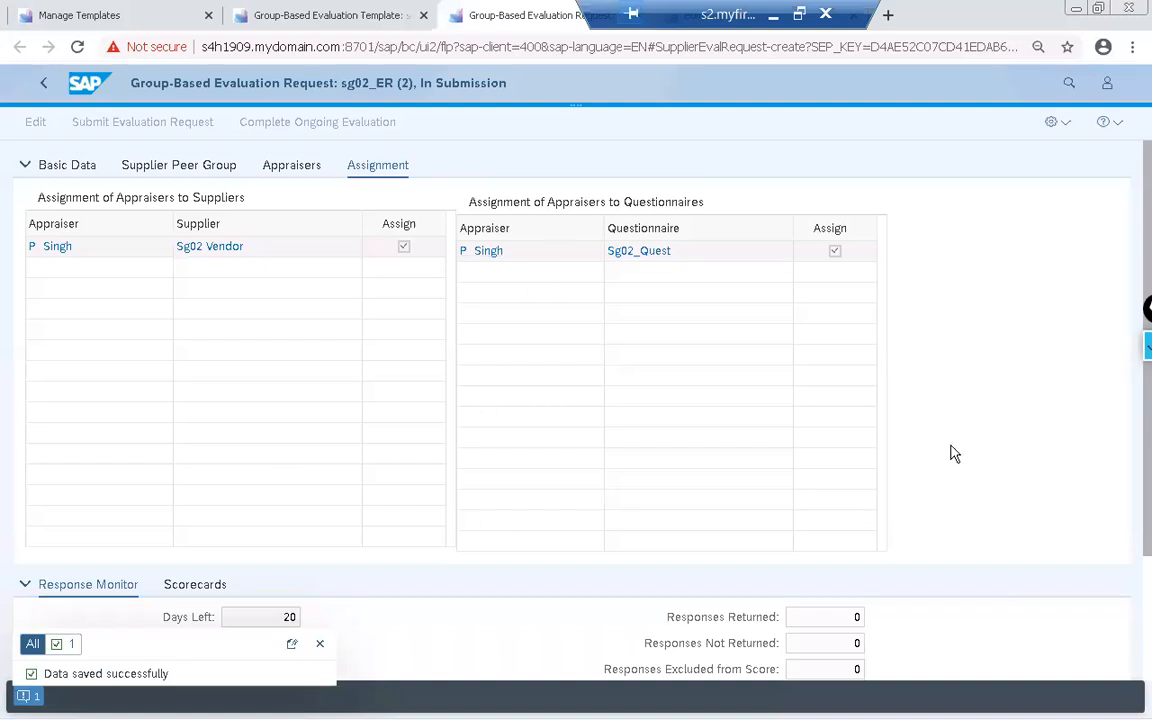
pyautogui.click(318, 646)
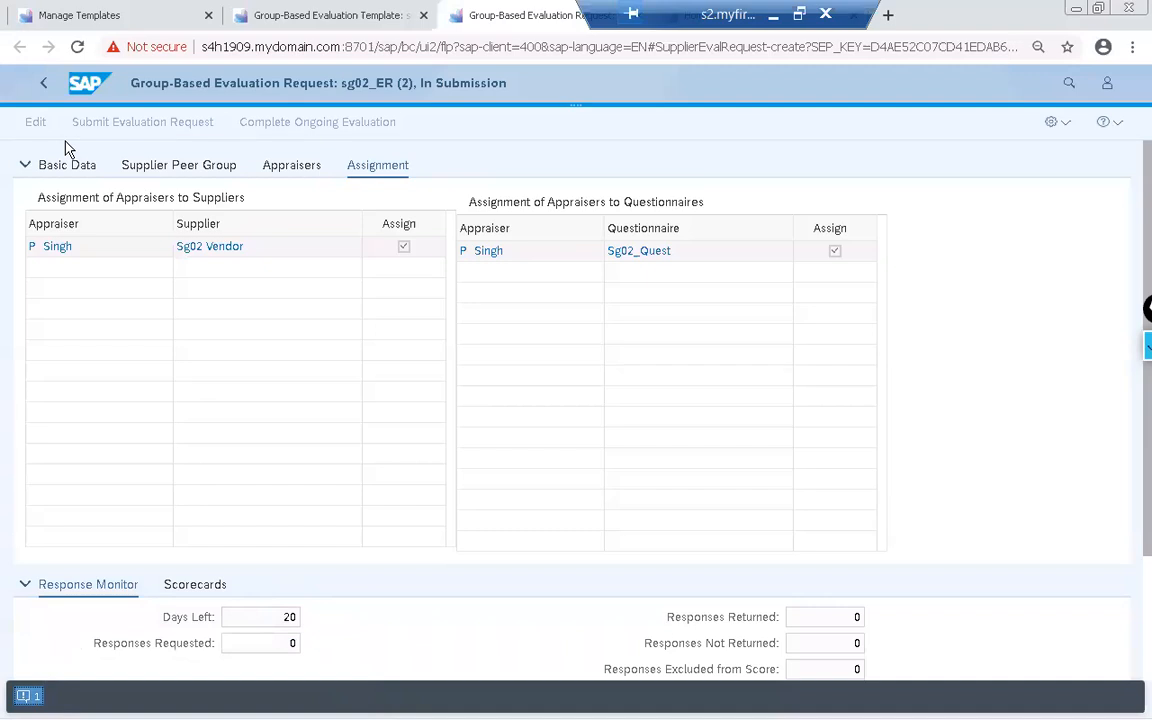
pyautogui.click(43, 85)
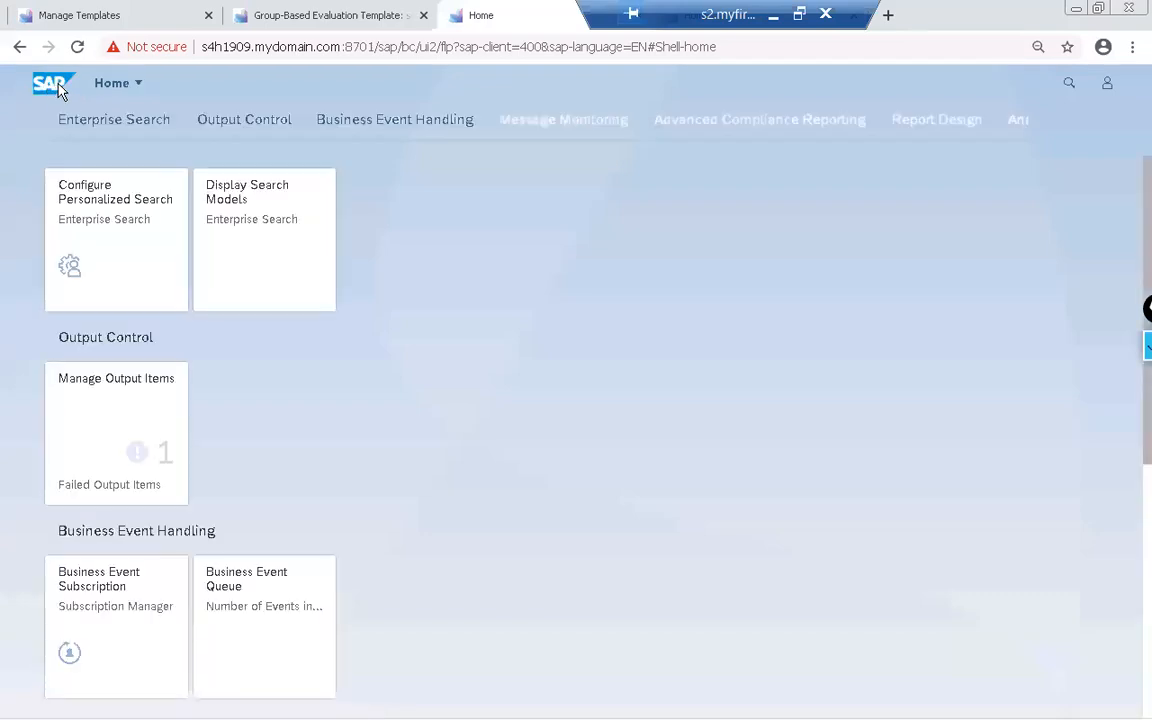
pyautogui.moveTo(679, 5); pyautogui.dragTo(957, 8)
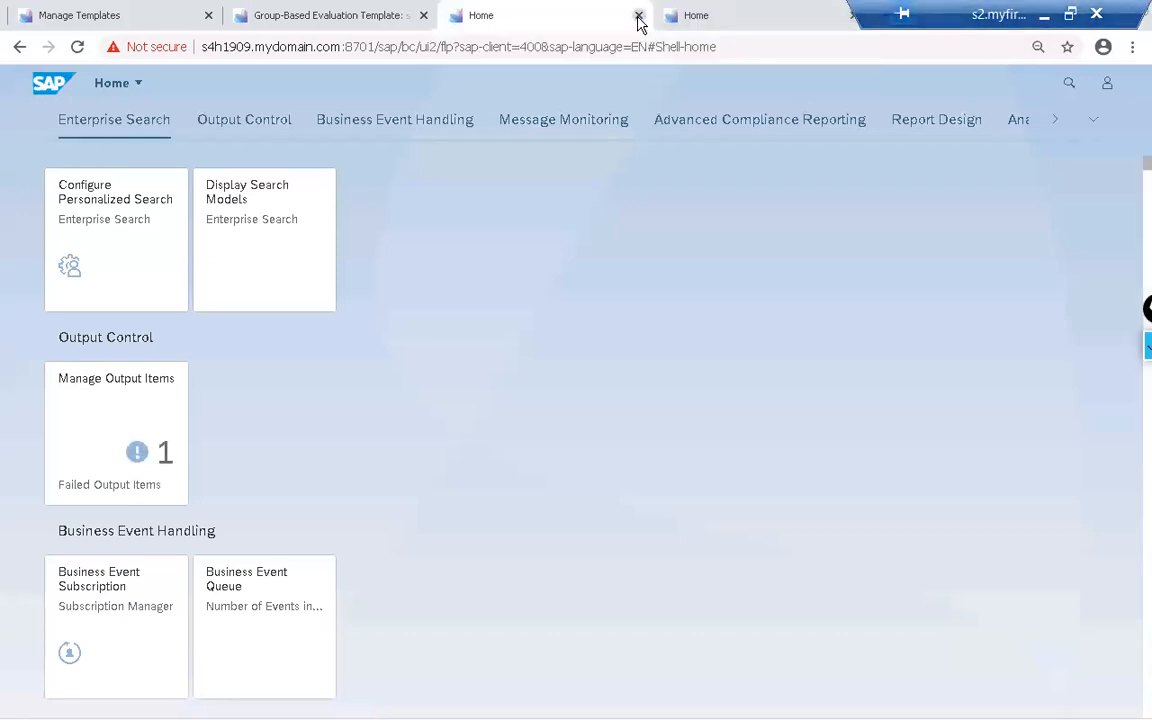
pyautogui.click(638, 17)
pyautogui.click(638, 17)
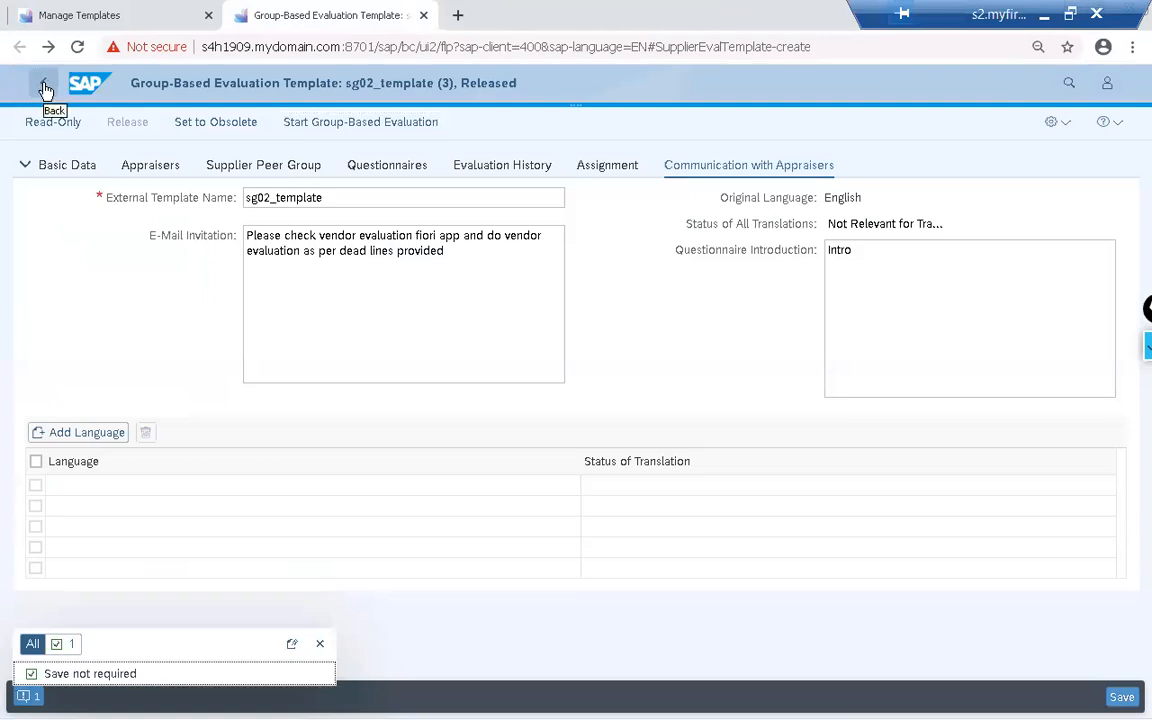
pyautogui.click(424, 16)
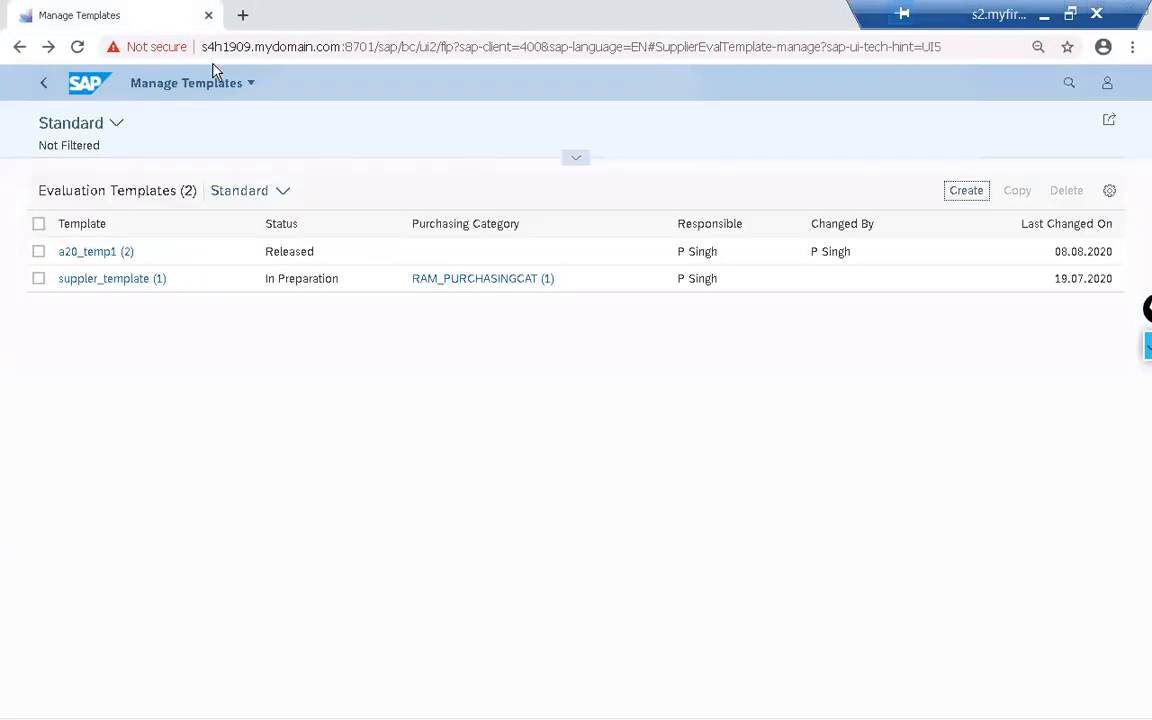
# Check the status of the sg02_template response in the Monitor Responses app, and return to the launchpad home
pyautogui.click(42, 86)
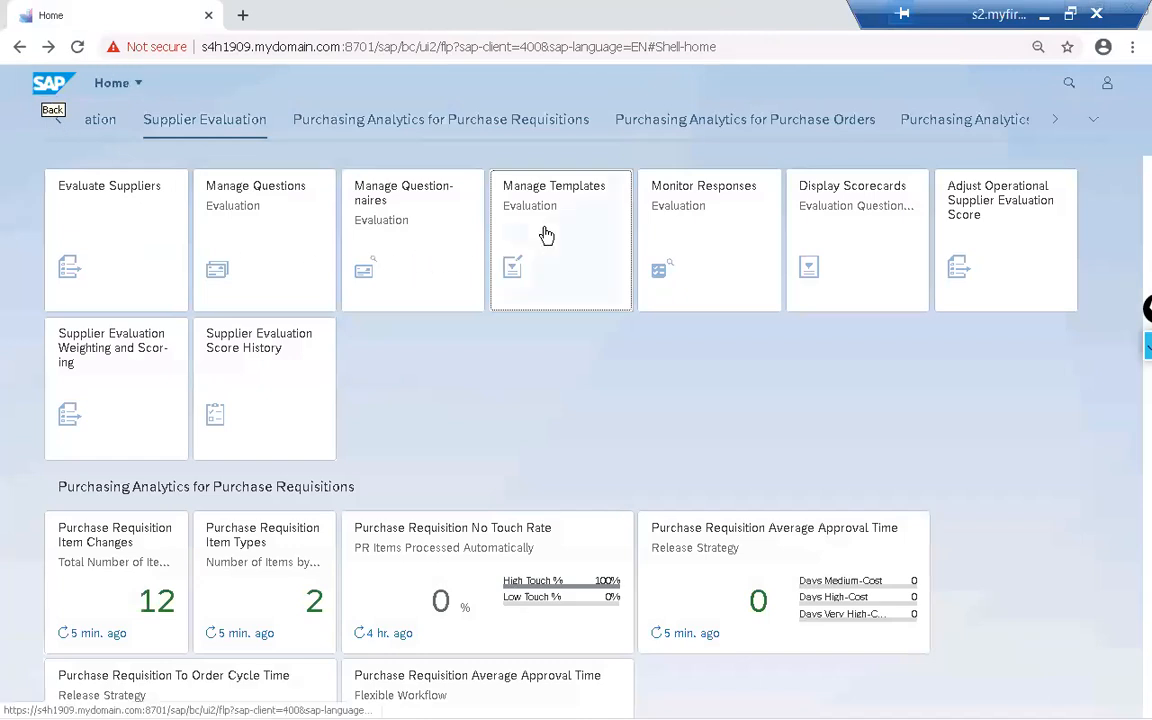
pyautogui.click(706, 248)
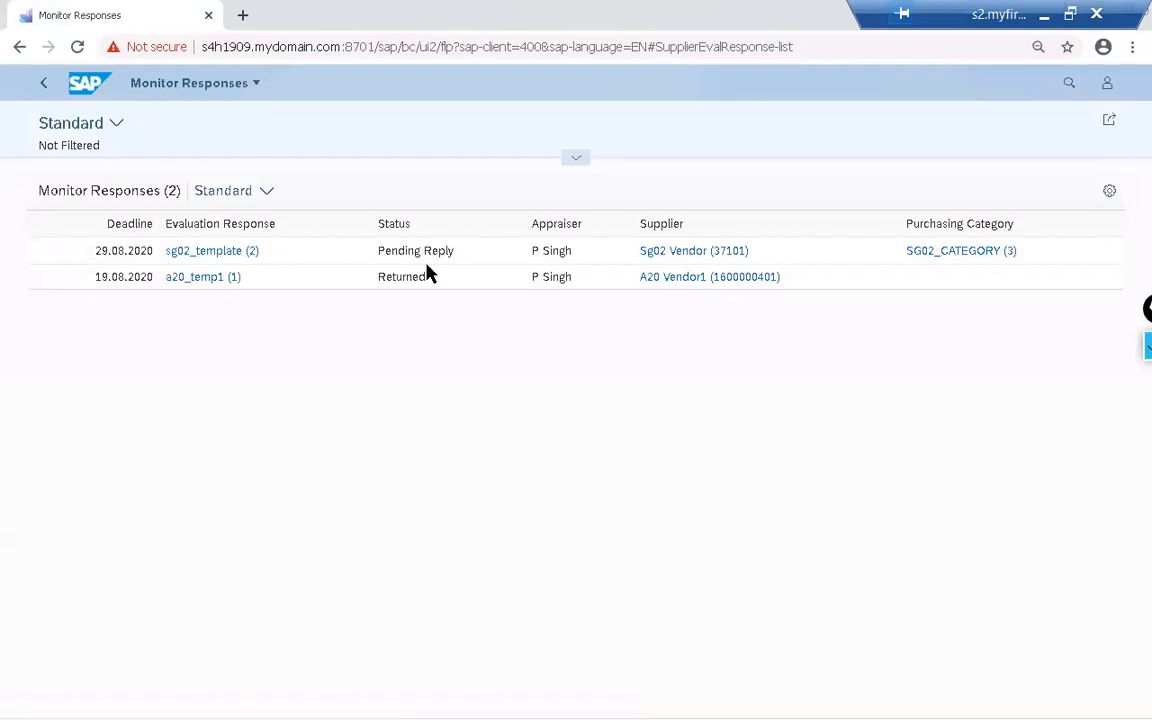
pyautogui.click(45, 88)
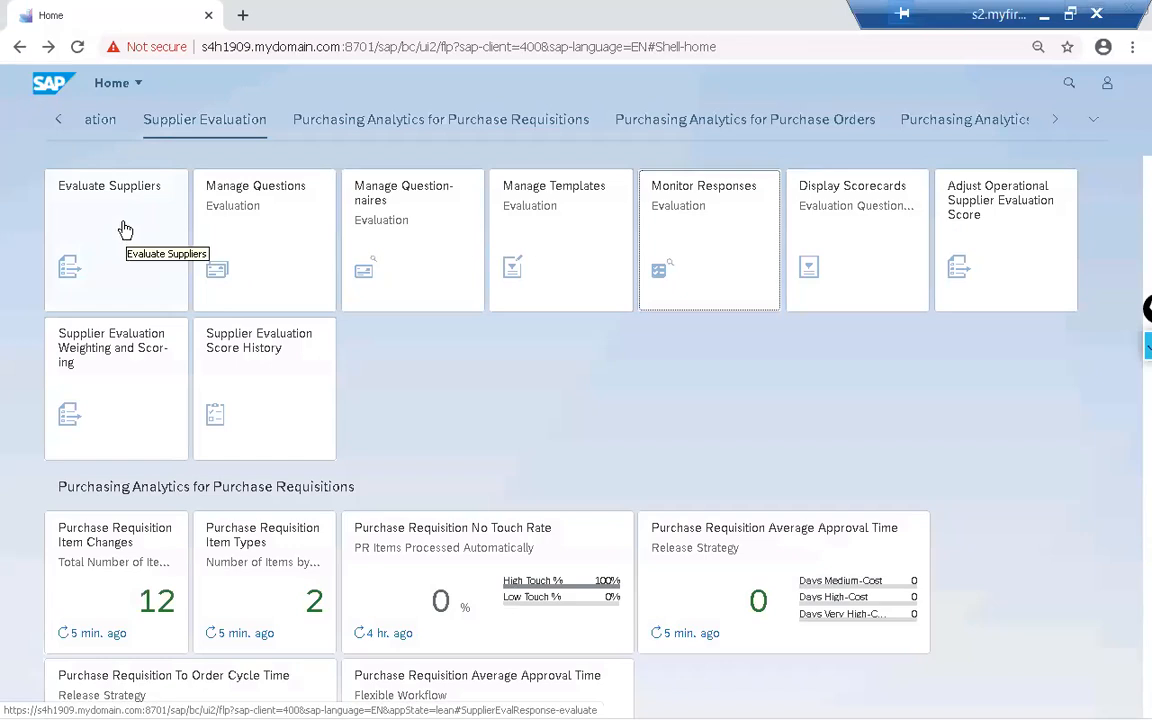
# Open the sg02_template response for Sg02 Vendor in Evaluate Suppliers and display its sg02-question questionnaire
pyautogui.click(125, 230)
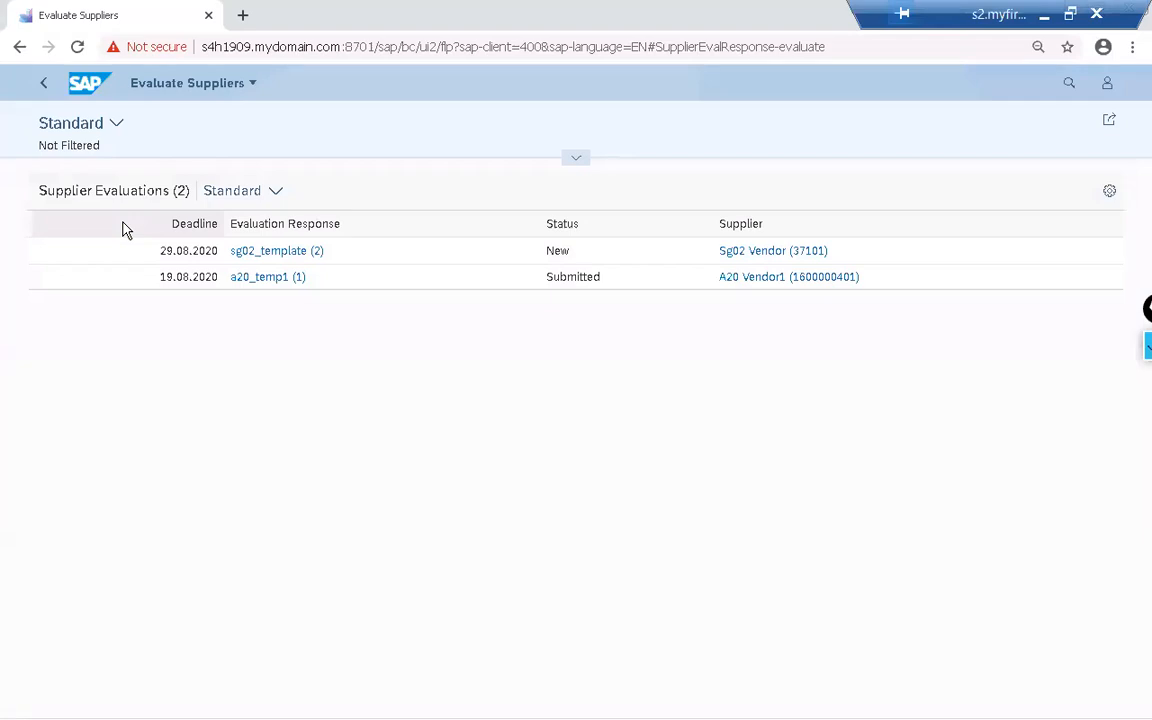
pyautogui.click(267, 258)
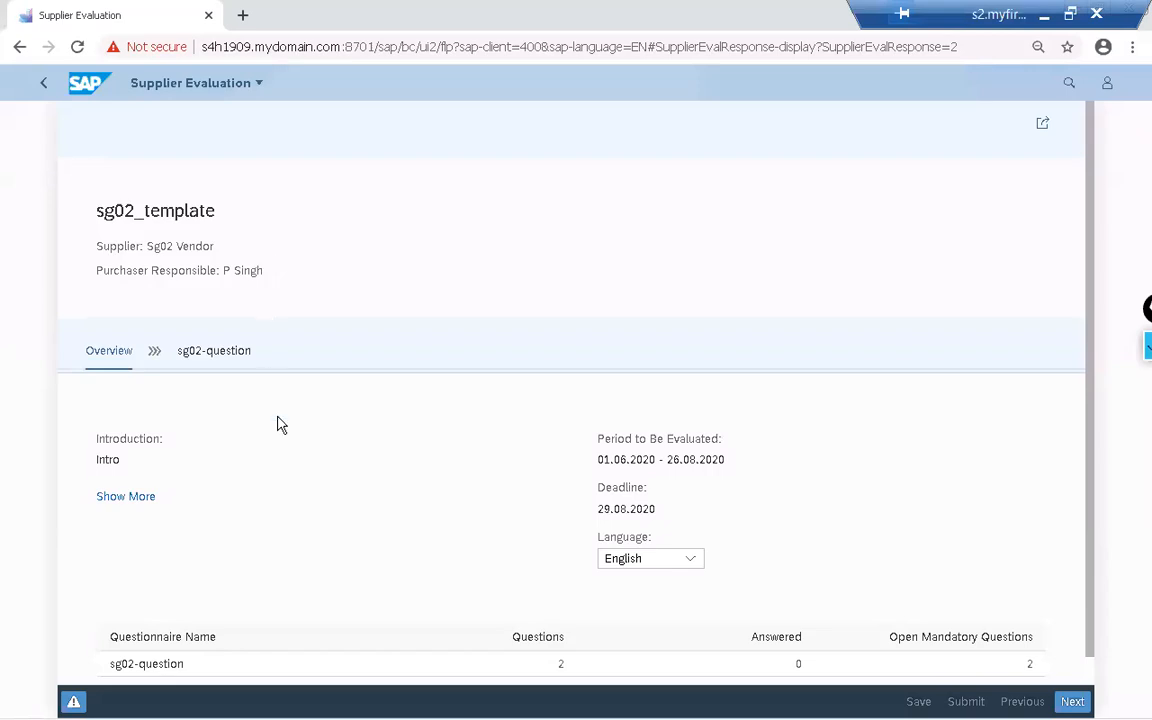
pyautogui.scroll(-1, 278, 425)
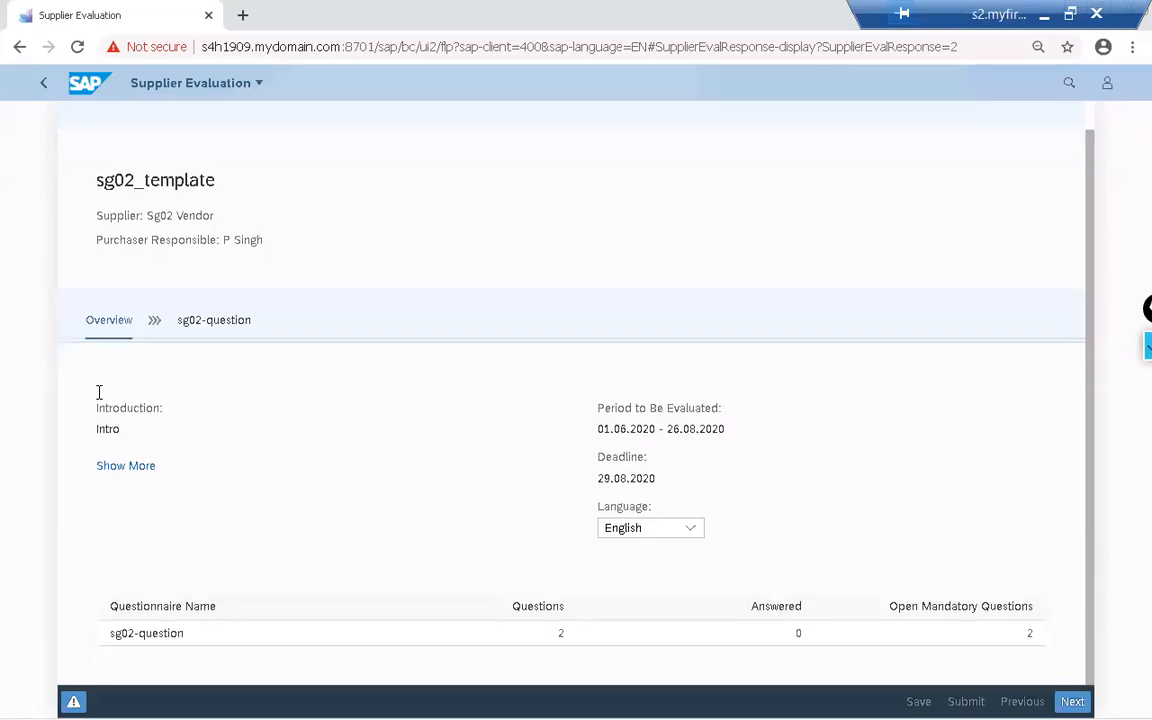
pyautogui.click(141, 466)
pyautogui.click(326, 635)
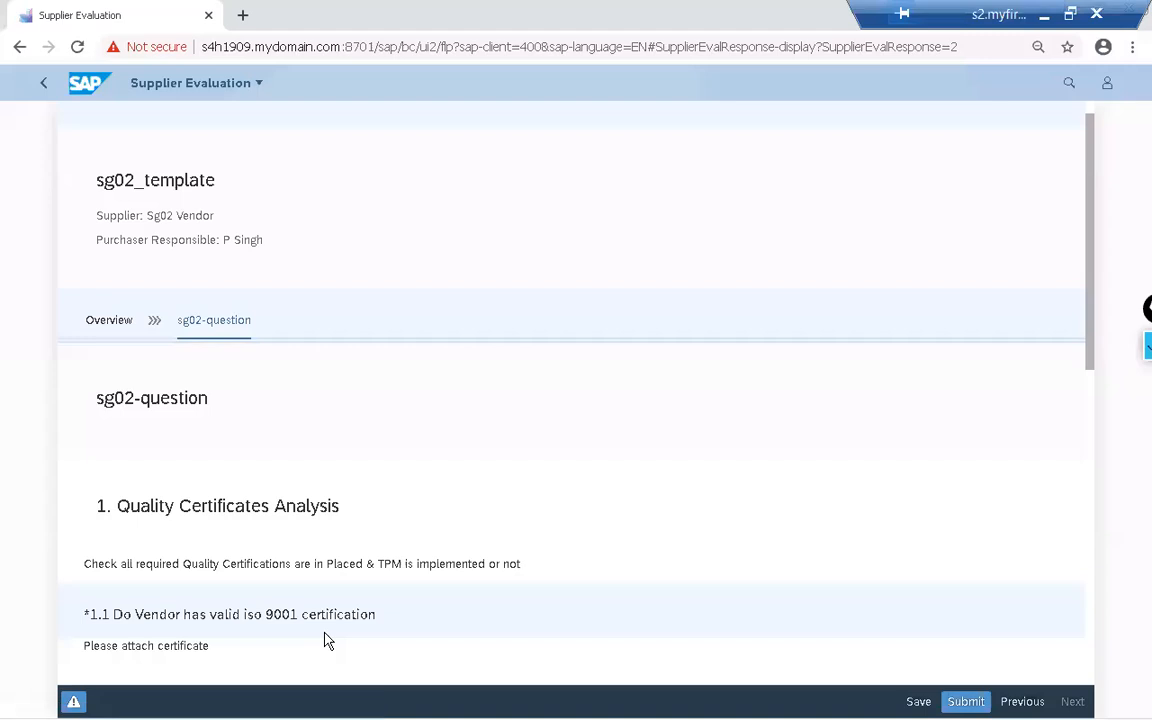
# Answer question 1.1 on valid ISO 9001 certification with Yes and add the comment "going to be expired next month"
pyautogui.scroll(-2, 338, 477)
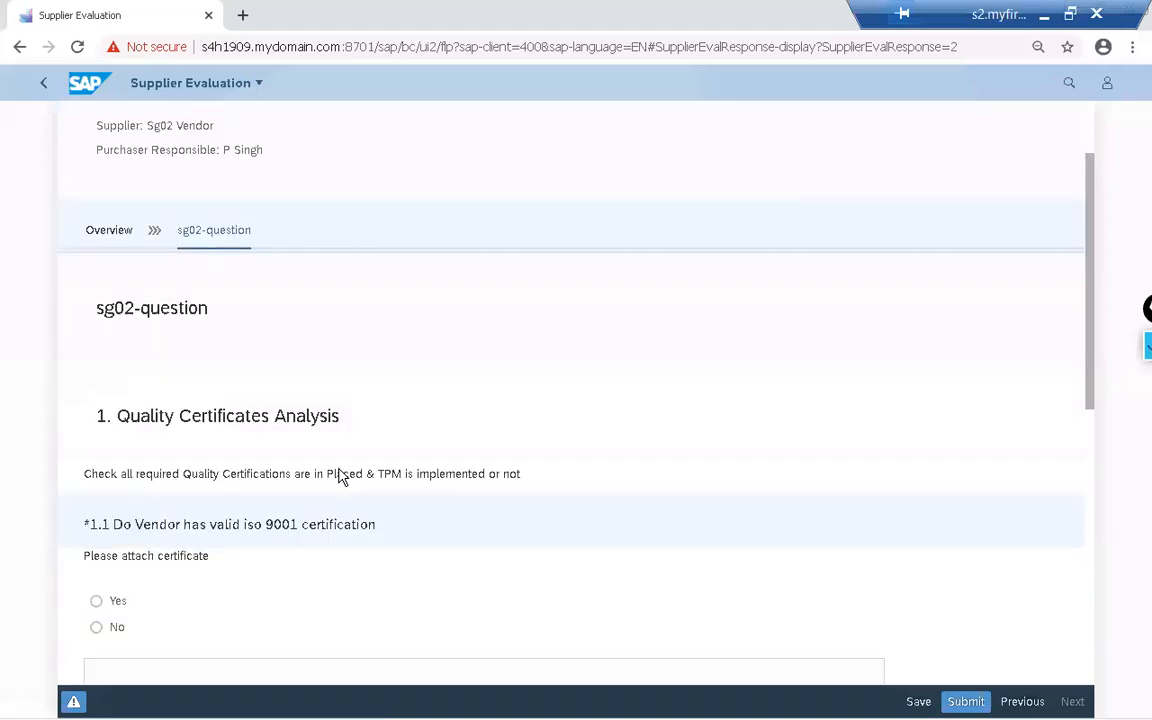
pyautogui.scroll(-1, 340, 468)
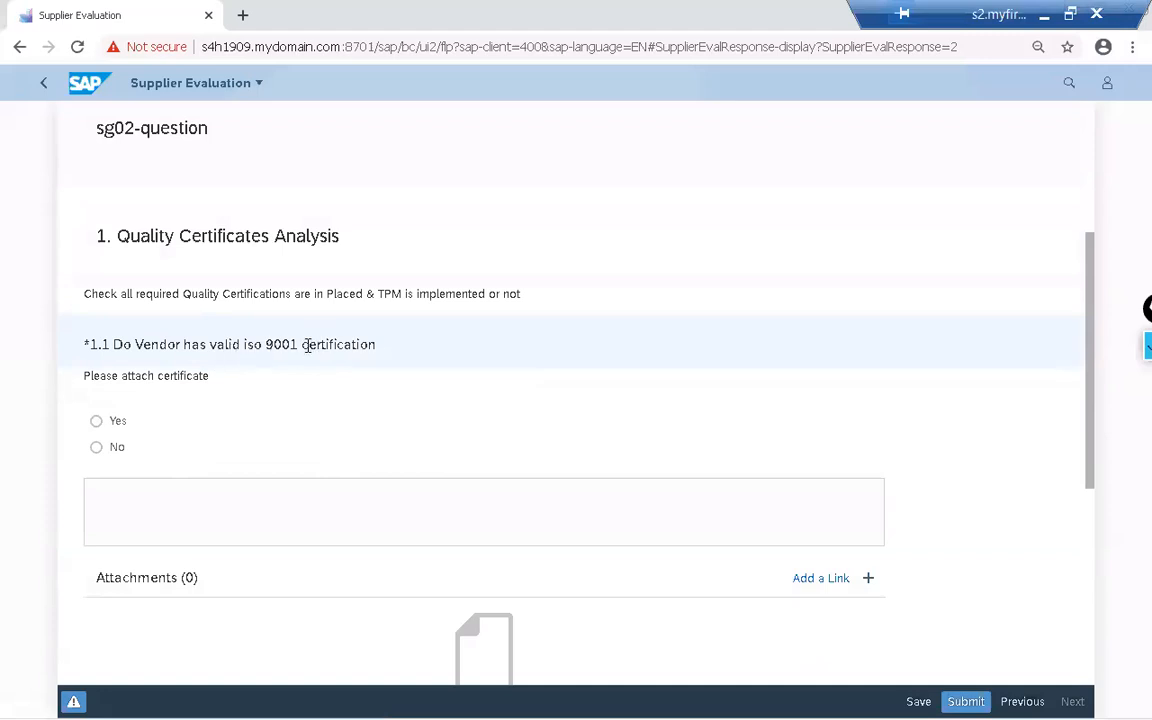
pyautogui.click(97, 423)
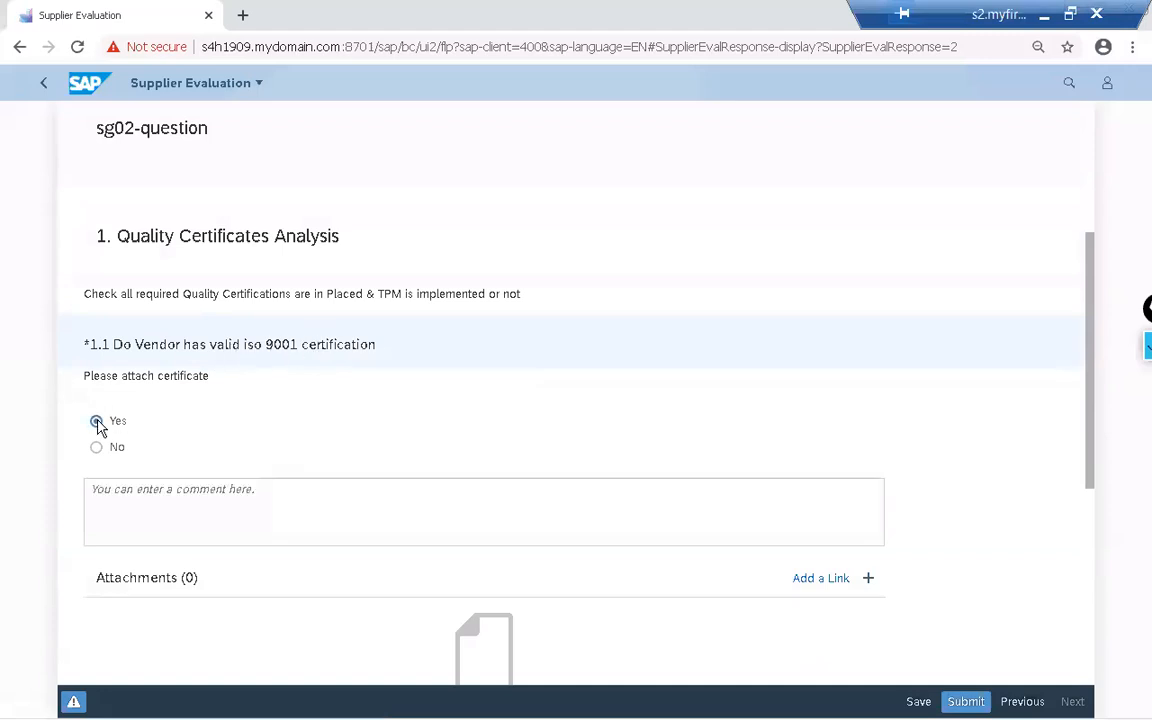
pyautogui.scroll(-1, 448, 381)
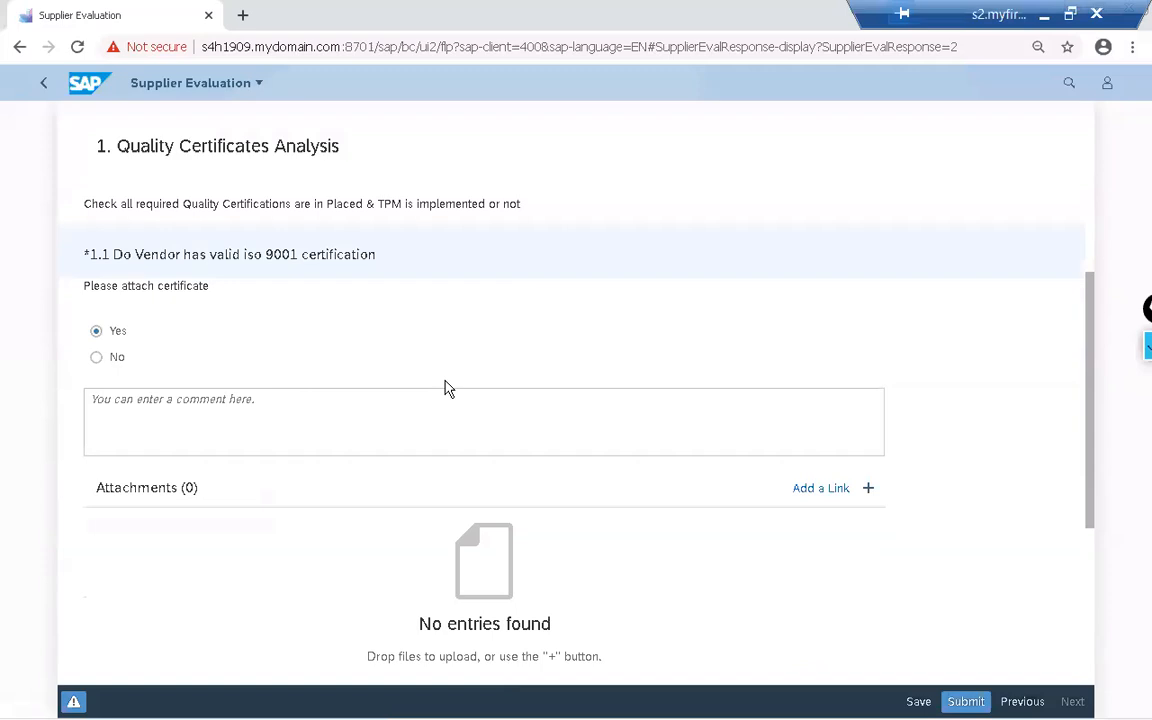
pyautogui.click(367, 421)
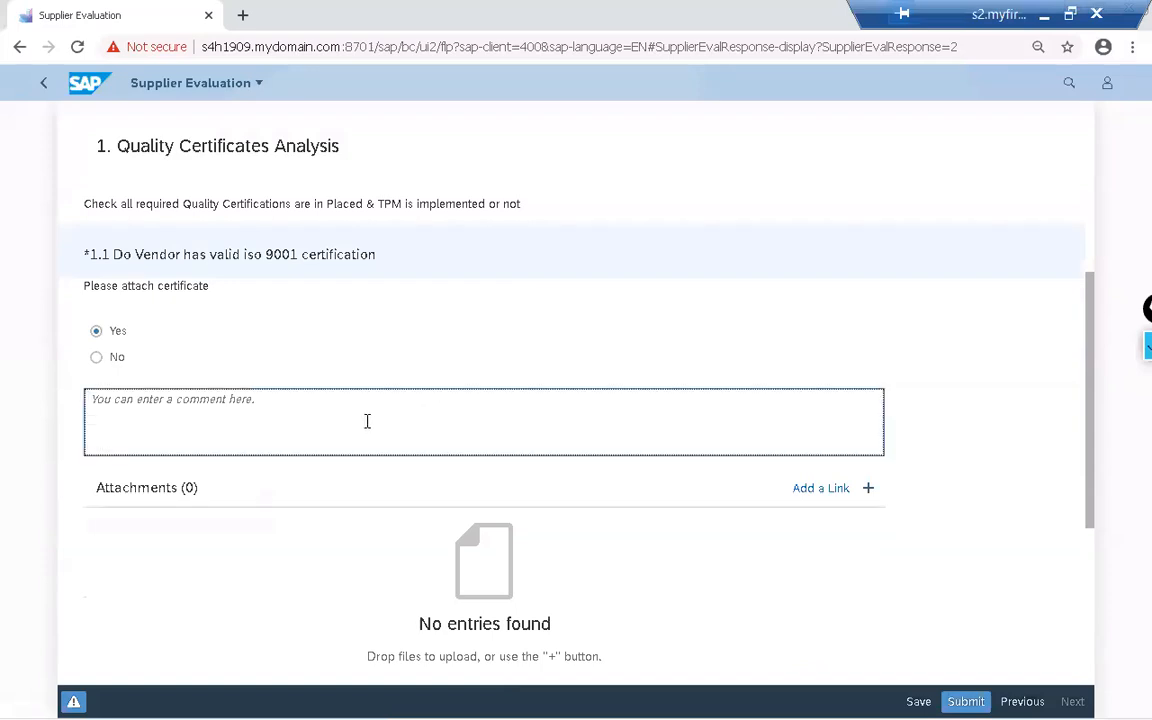
pyautogui.write('g')
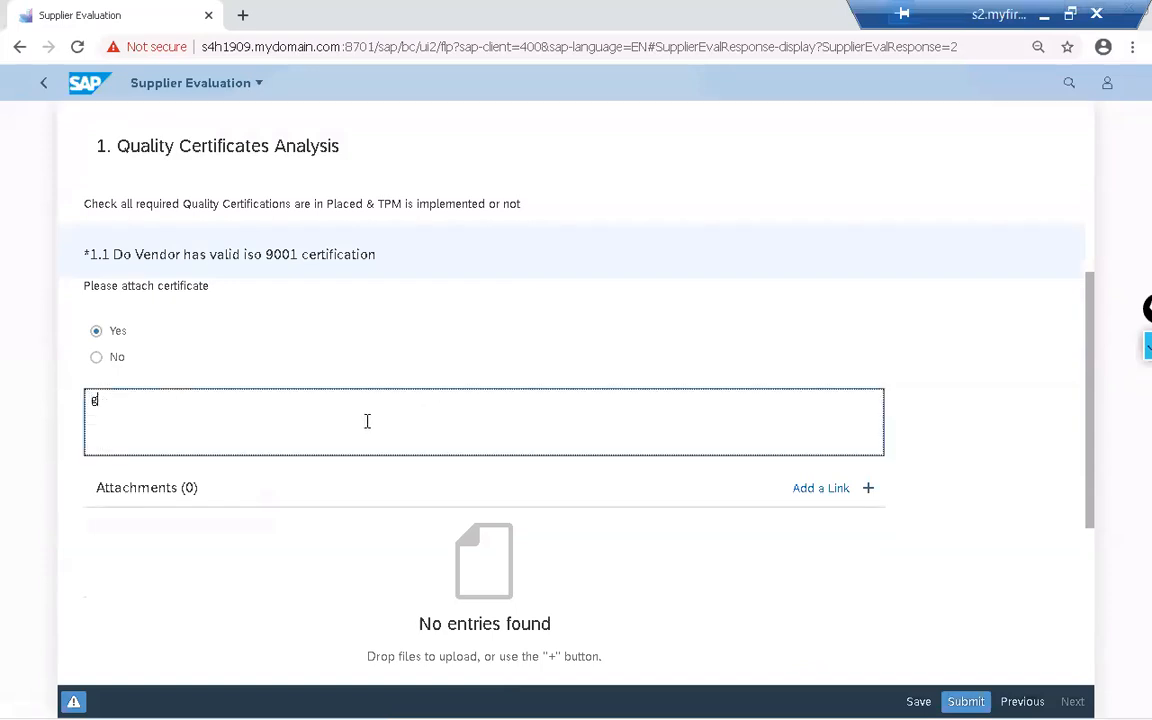
pyautogui.write('oing to be expired next month')
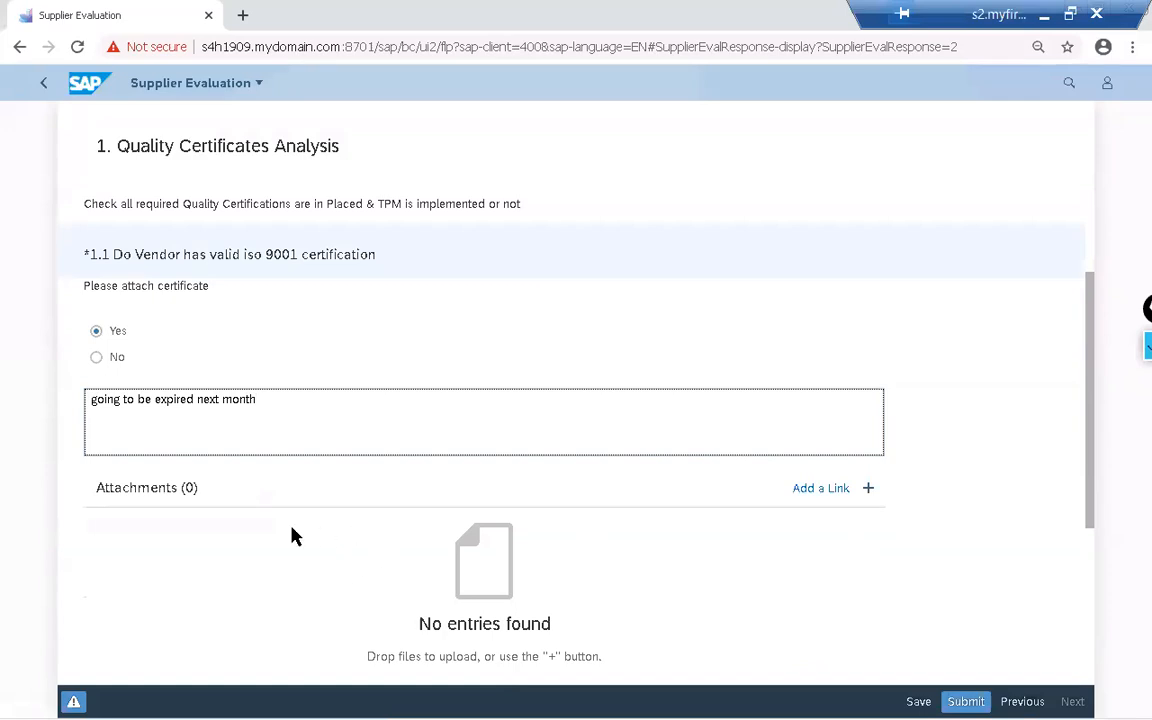
# Answer question 1.2 on TPM status with "TPM is implemented but not followed well" and save the evaluation response
pyautogui.scroll(-2, 293, 536)
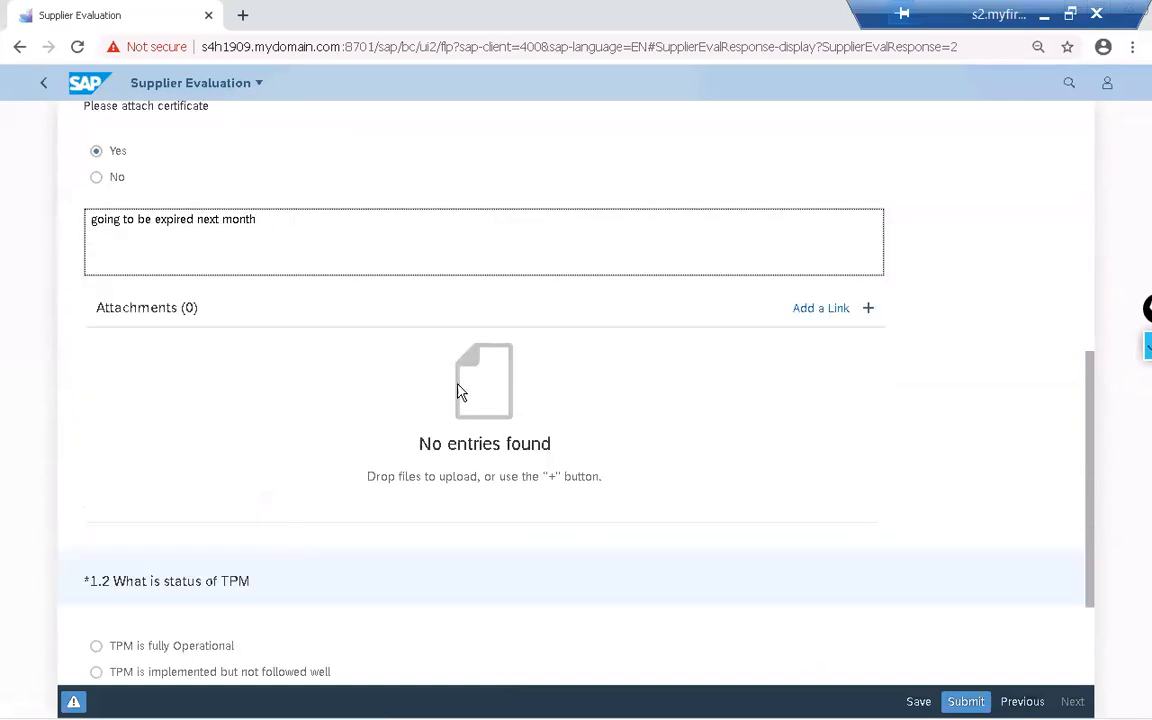
pyautogui.scroll(-2, 459, 391)
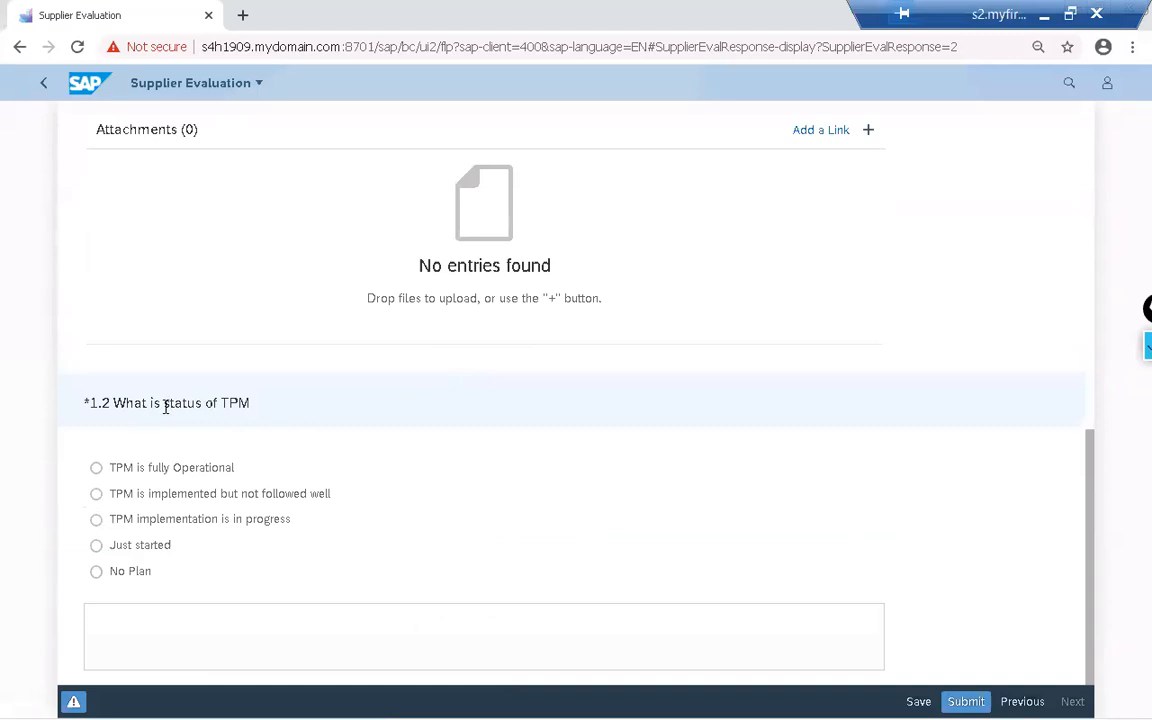
pyautogui.click(96, 494)
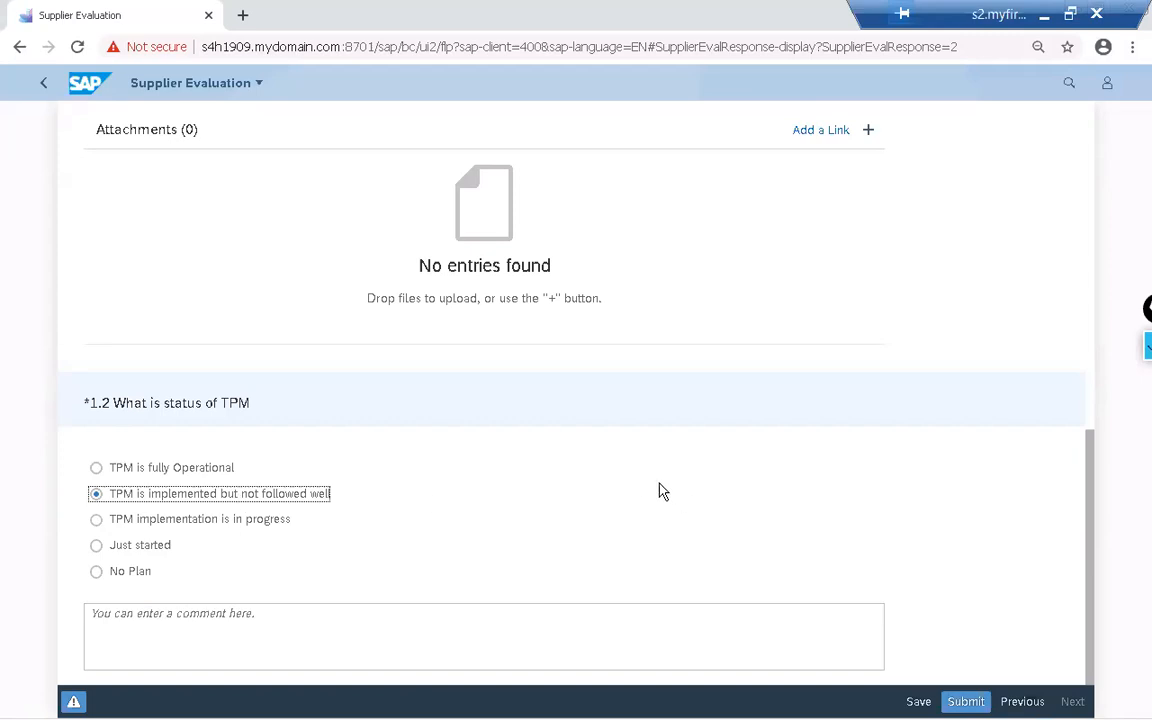
pyautogui.click(917, 702)
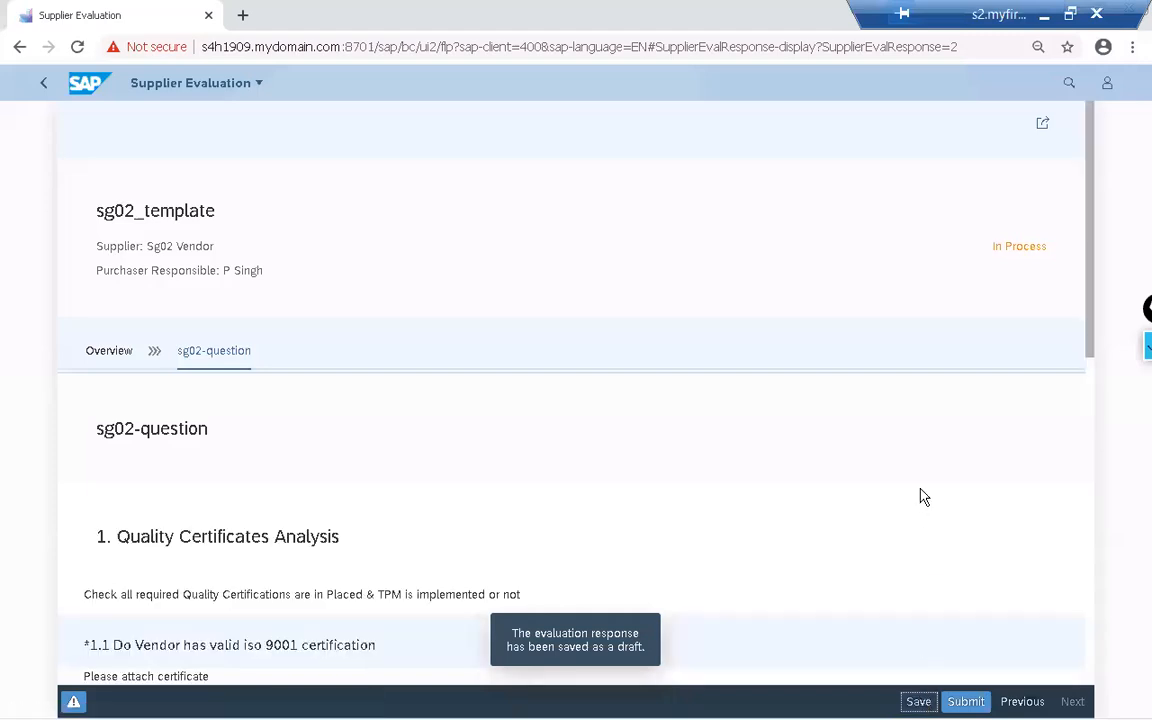
# Review the answers and submit the completed supplier evaluation to the purchaser
pyautogui.scroll(-10, 921, 496)
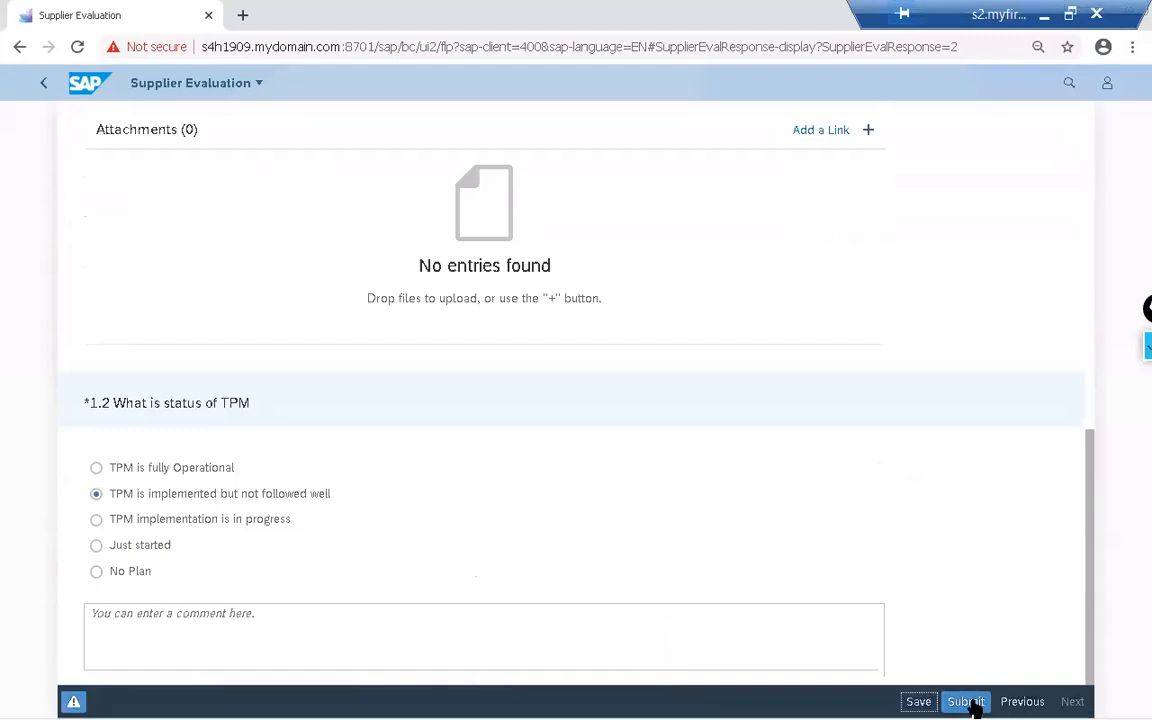
pyautogui.click(966, 702)
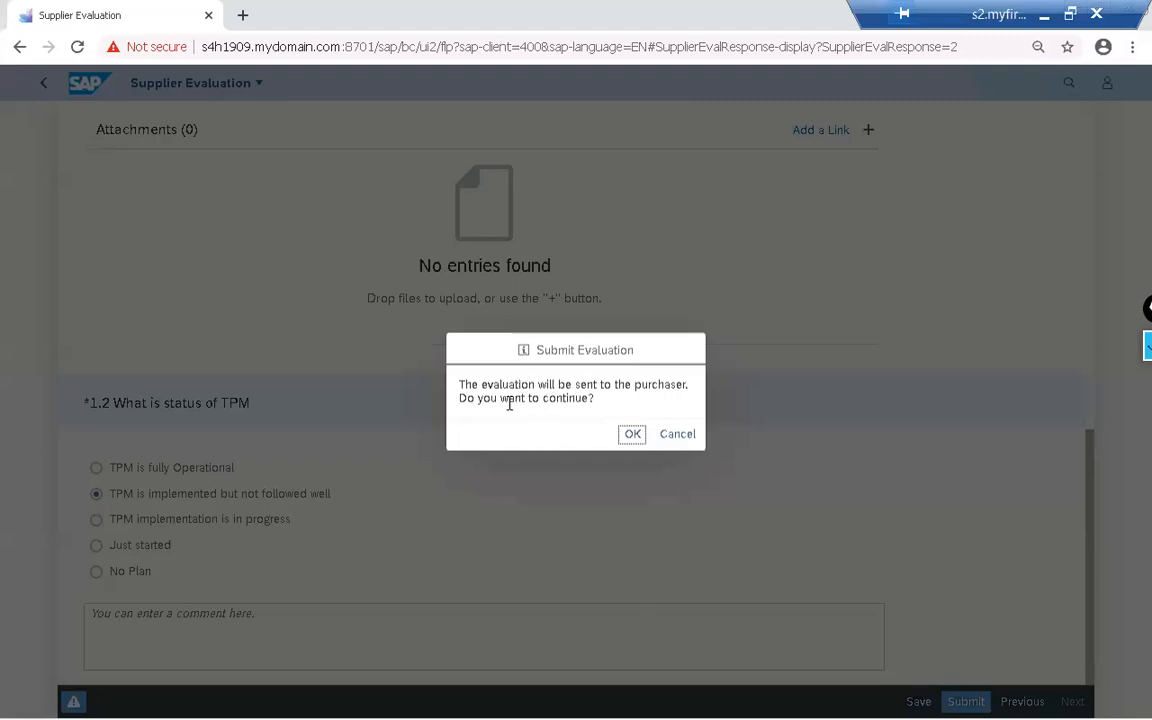
pyautogui.click(632, 436)
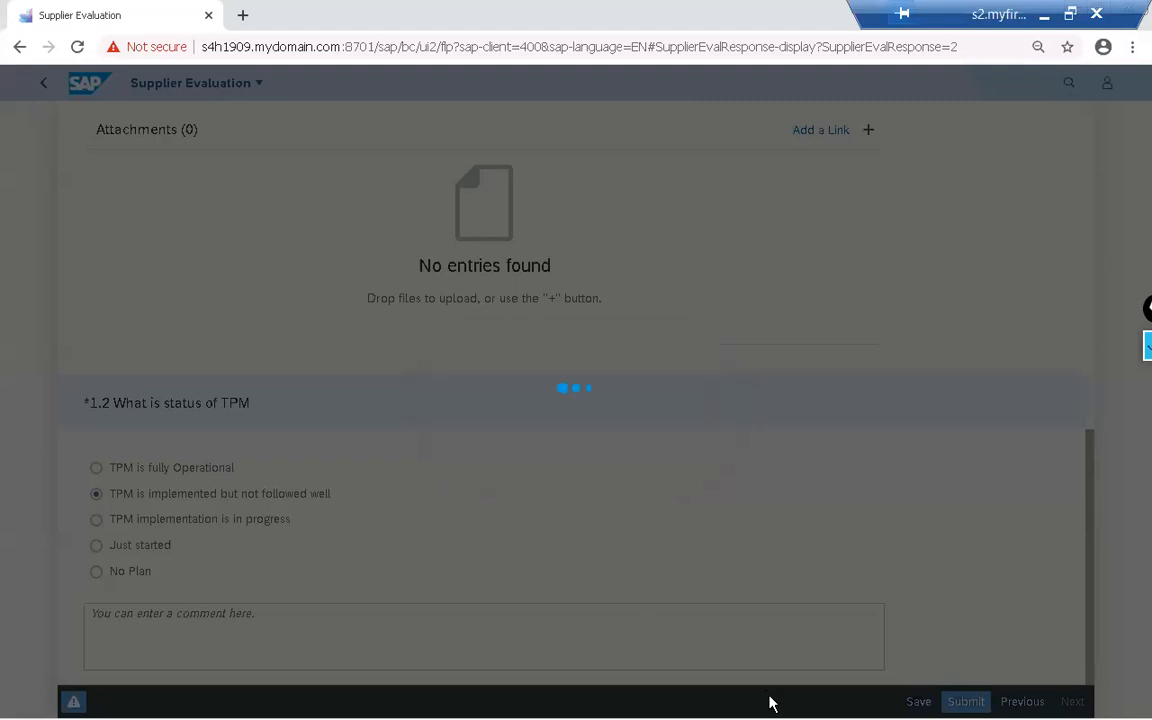
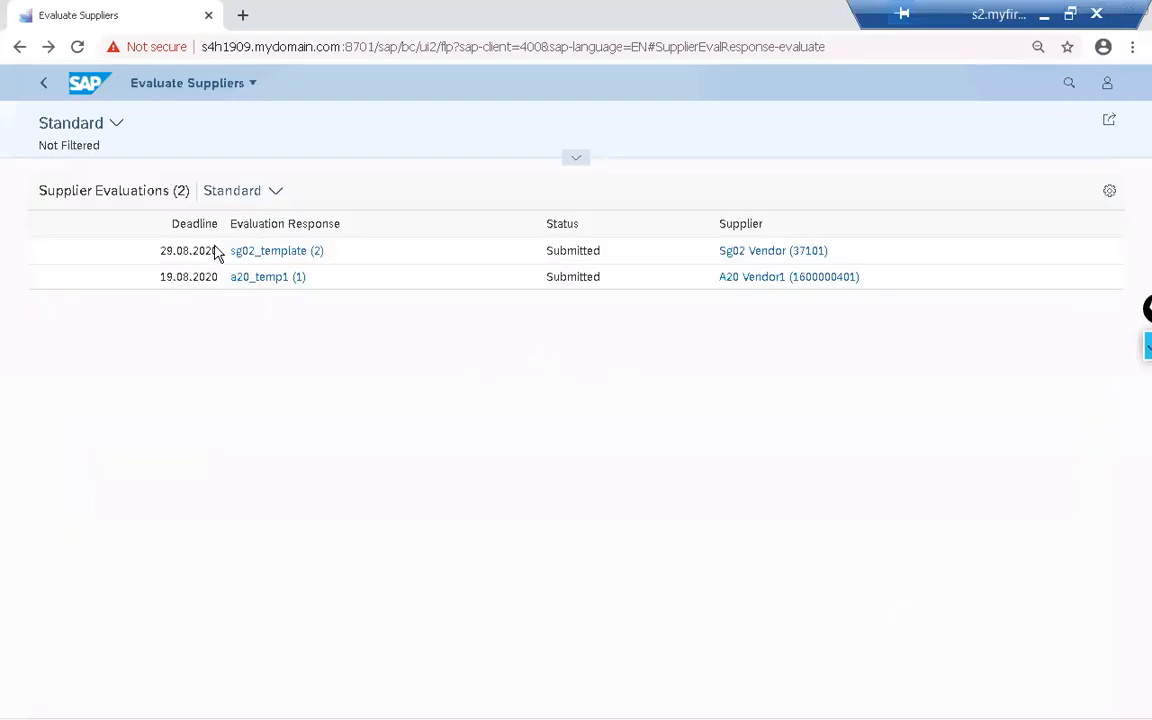
# Display the sg02_ER evaluation scorecard and examine the Sg02_Quest score details for the ISO 9001 certification and TPM questions
pyautogui.click(42, 90)
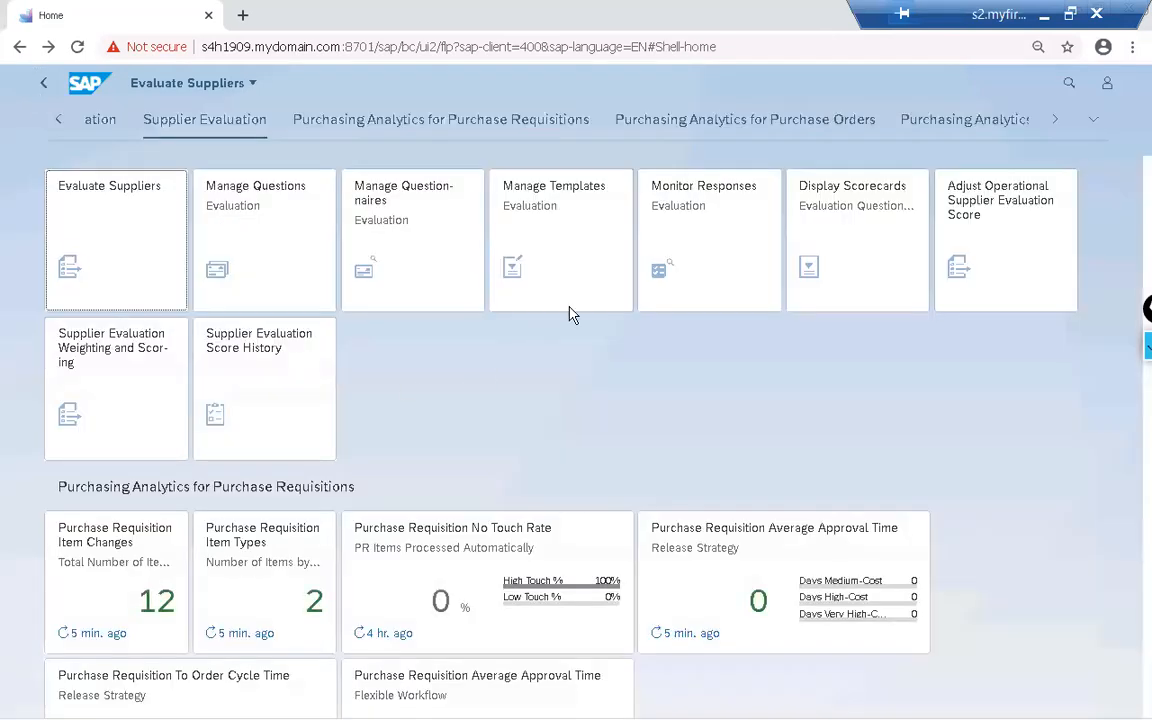
pyautogui.click(846, 220)
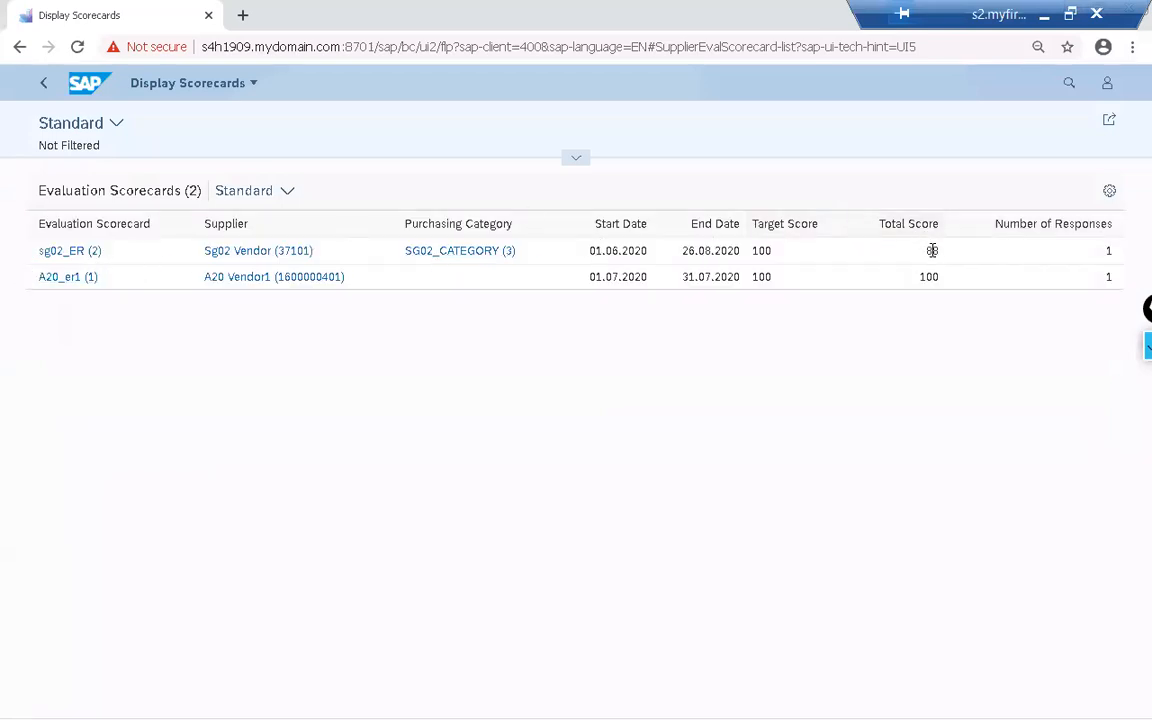
pyautogui.click(67, 254)
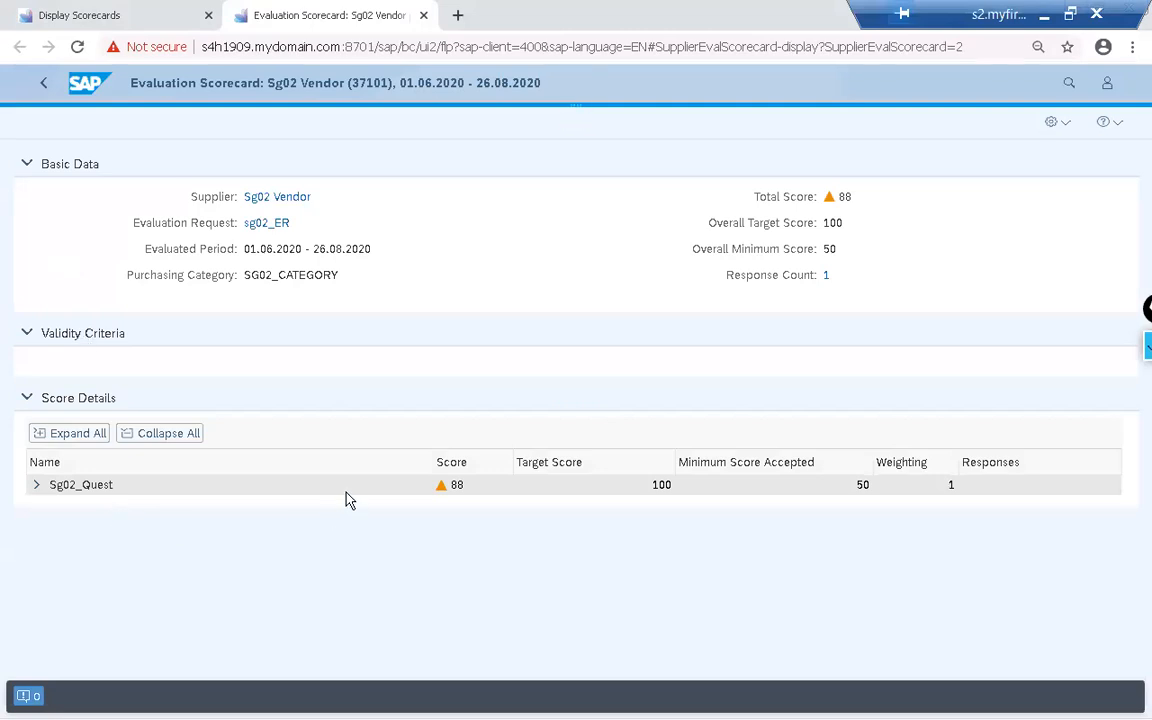
pyautogui.click(36, 489)
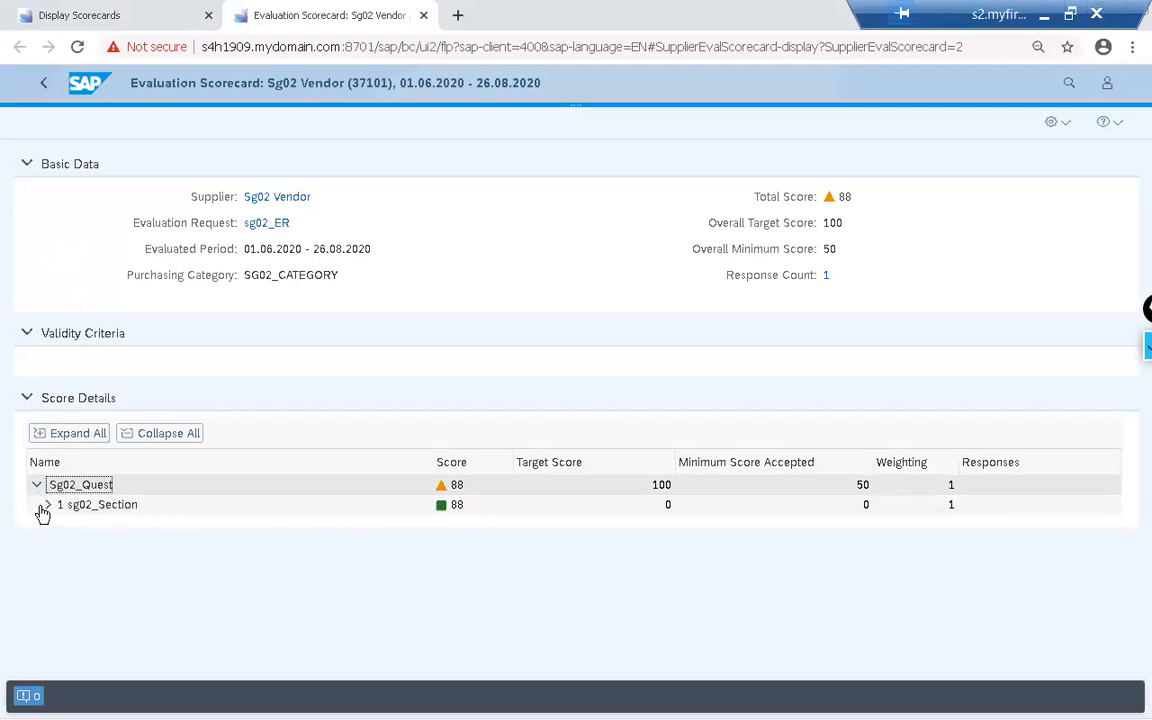
pyautogui.click(47, 507)
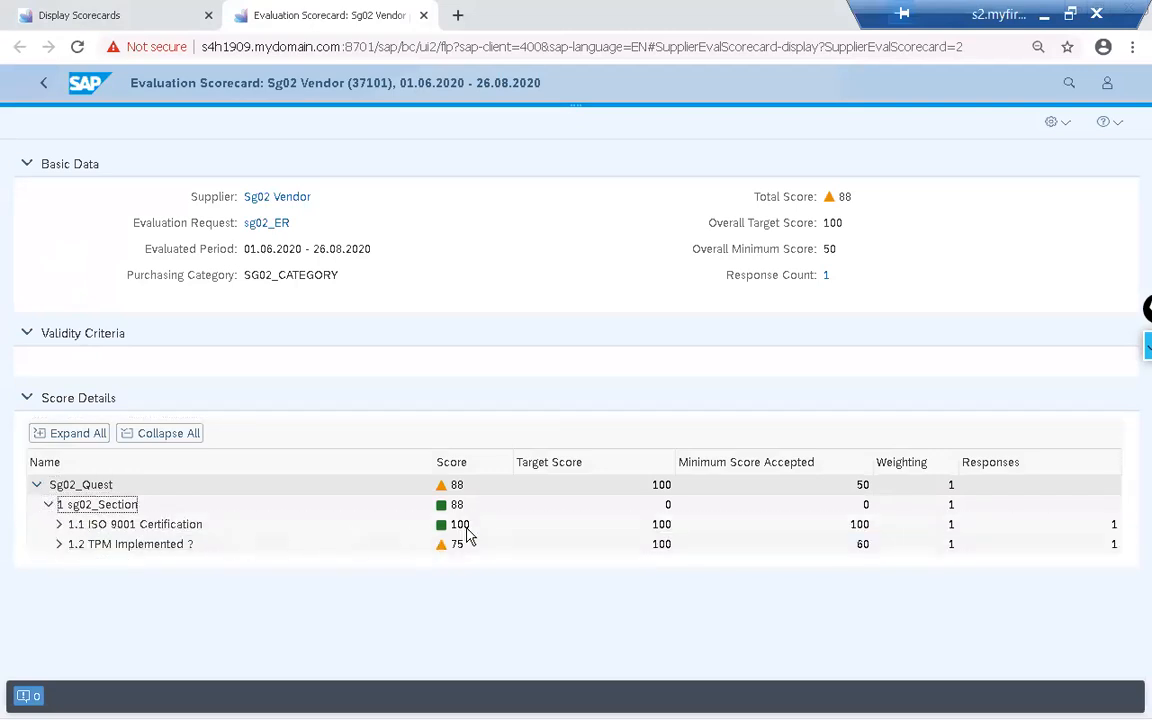
pyautogui.click(59, 527)
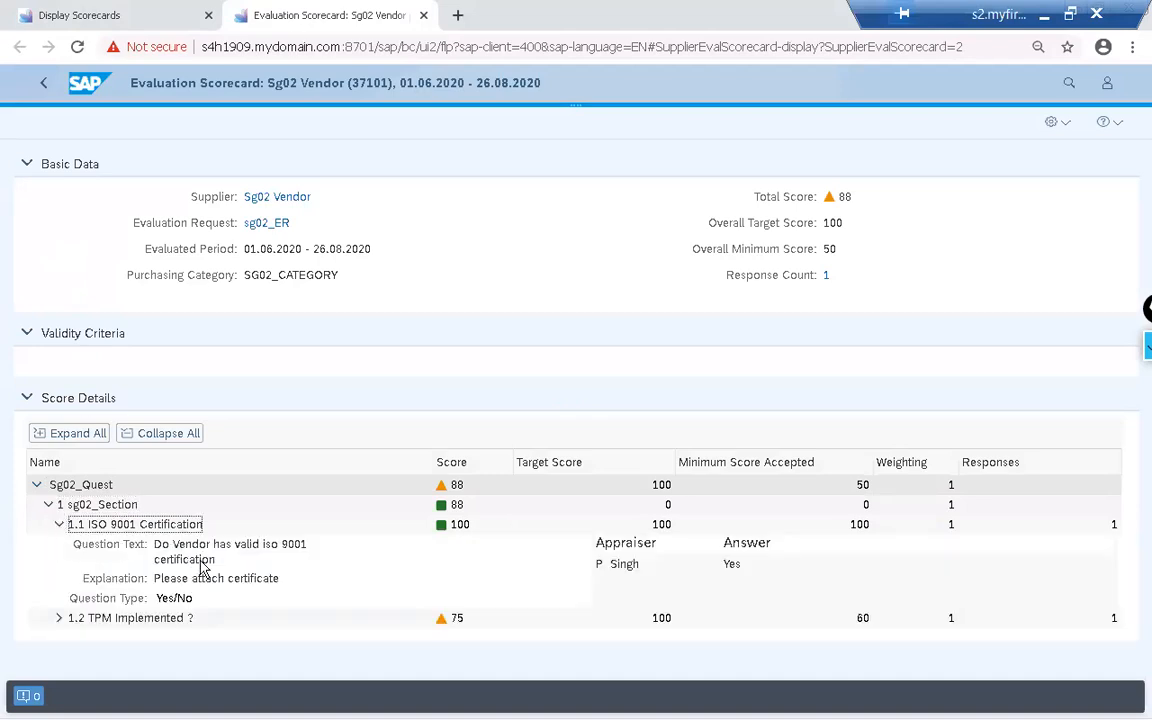
pyautogui.click(58, 620)
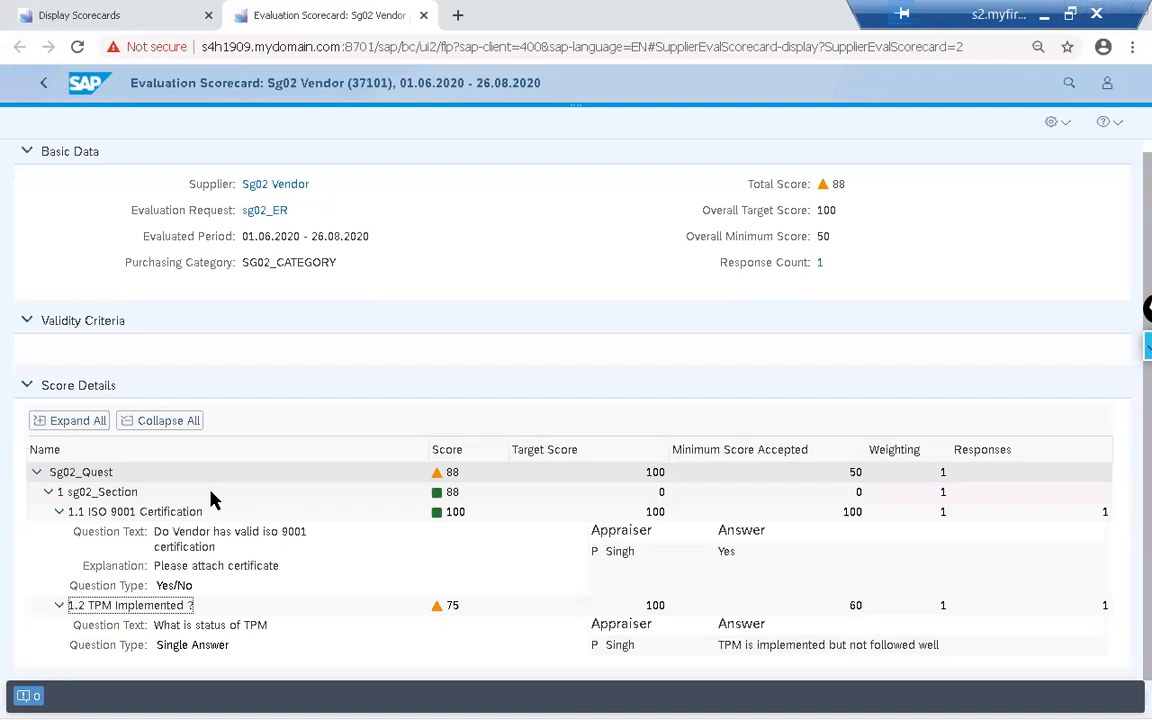
# Leave the scorecard and list the Supplier Evaluation Score History entries without any filters
pyautogui.click(44, 87)
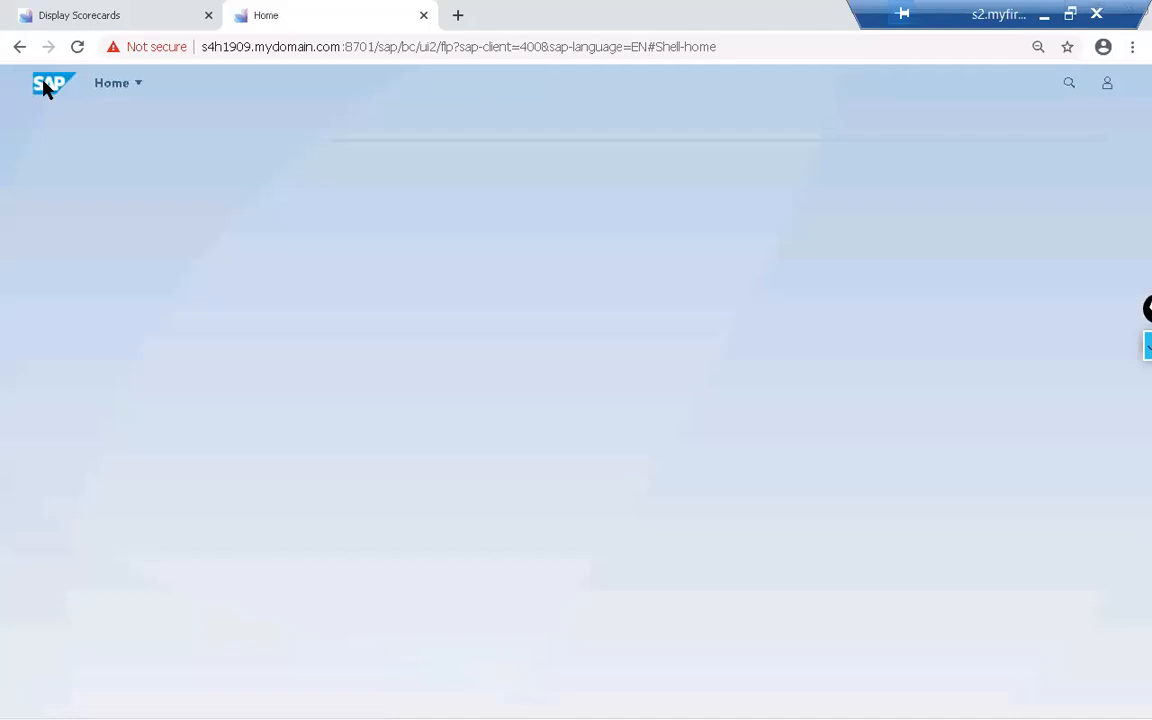
pyautogui.click(113, 15)
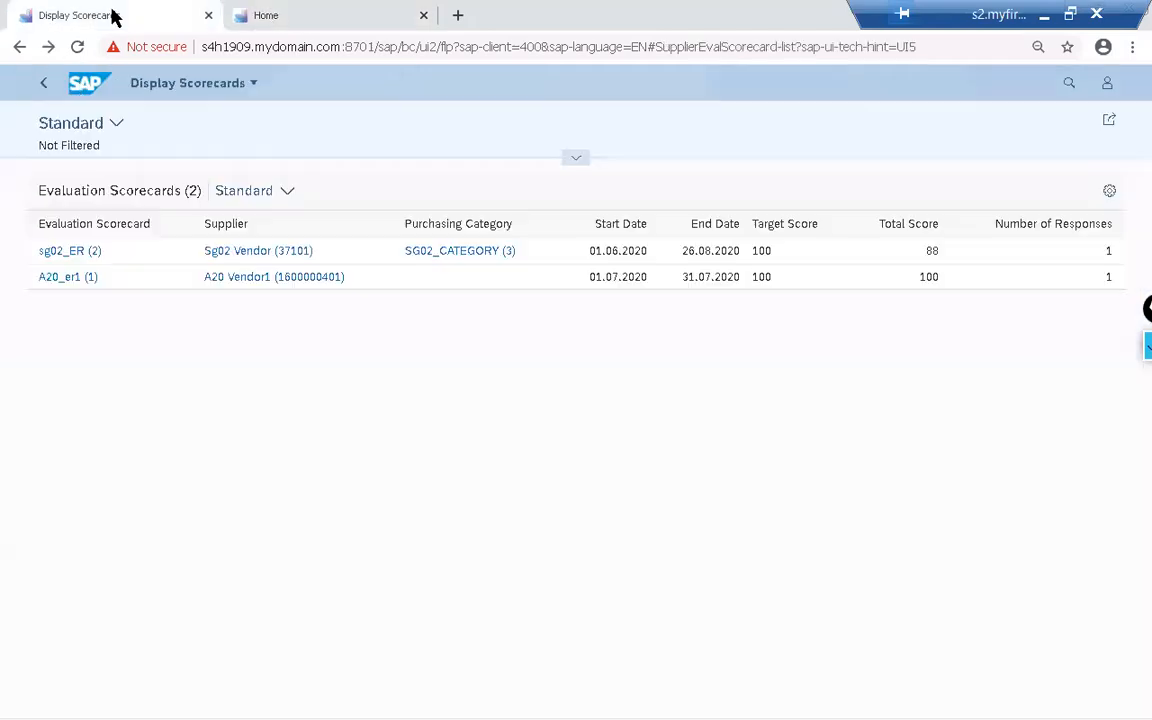
pyautogui.click(44, 90)
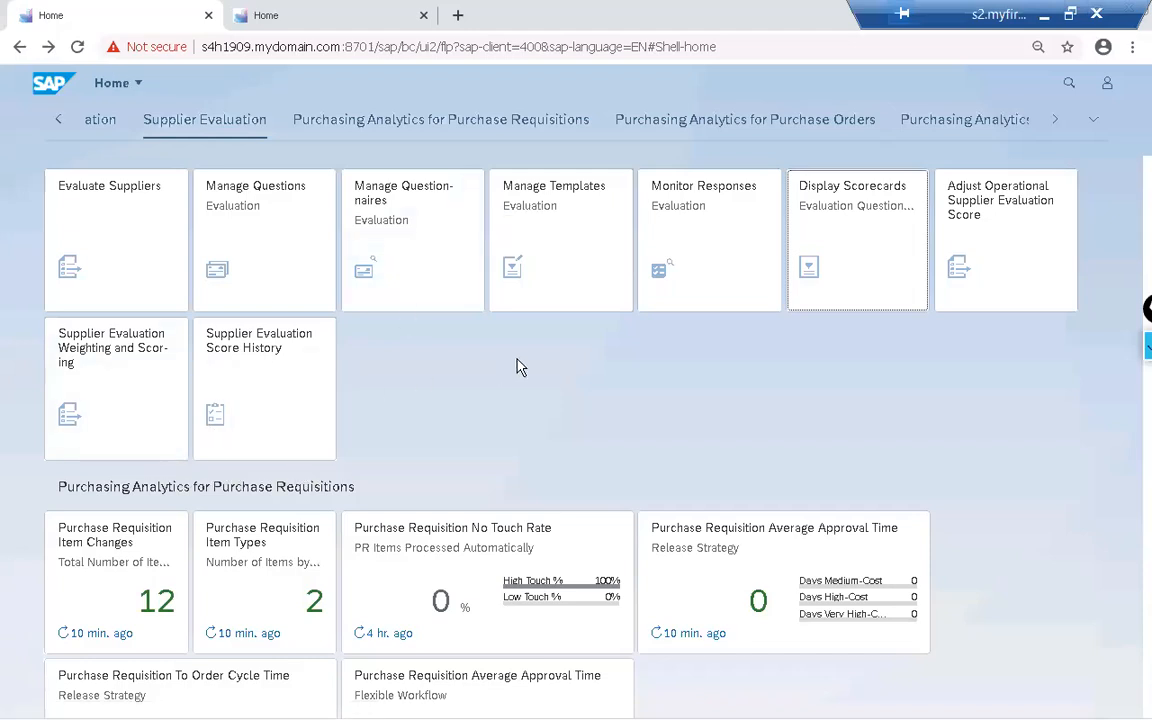
pyautogui.click(298, 422)
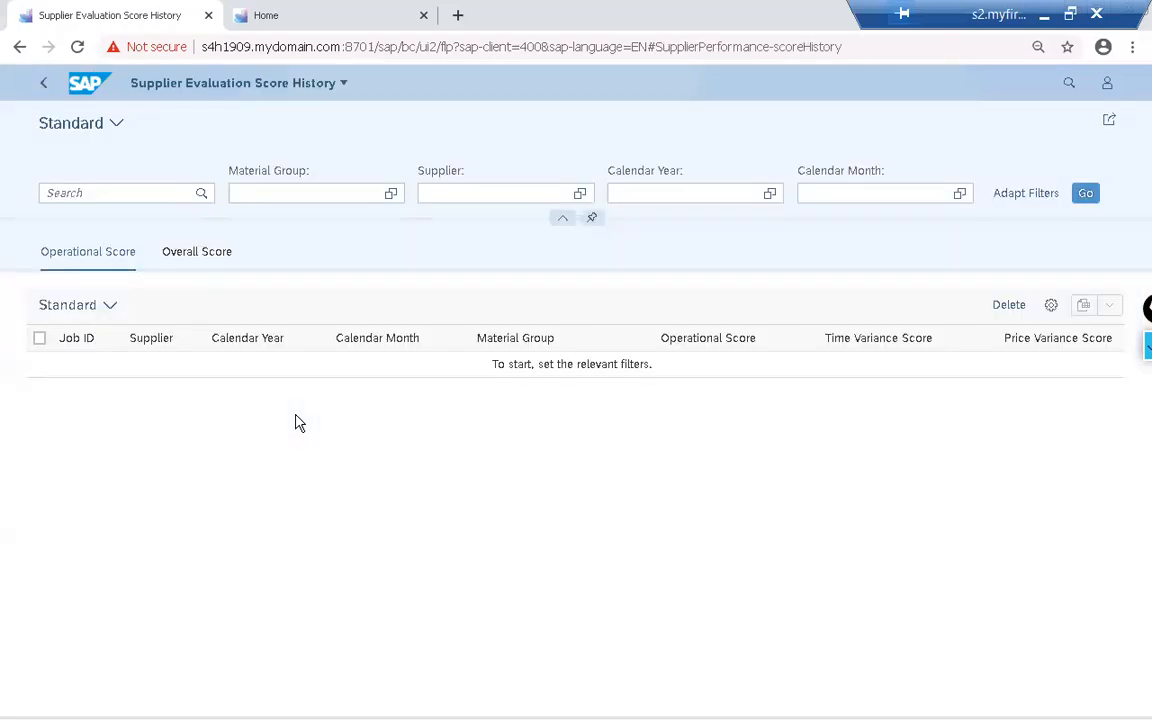
pyautogui.click(1086, 195)
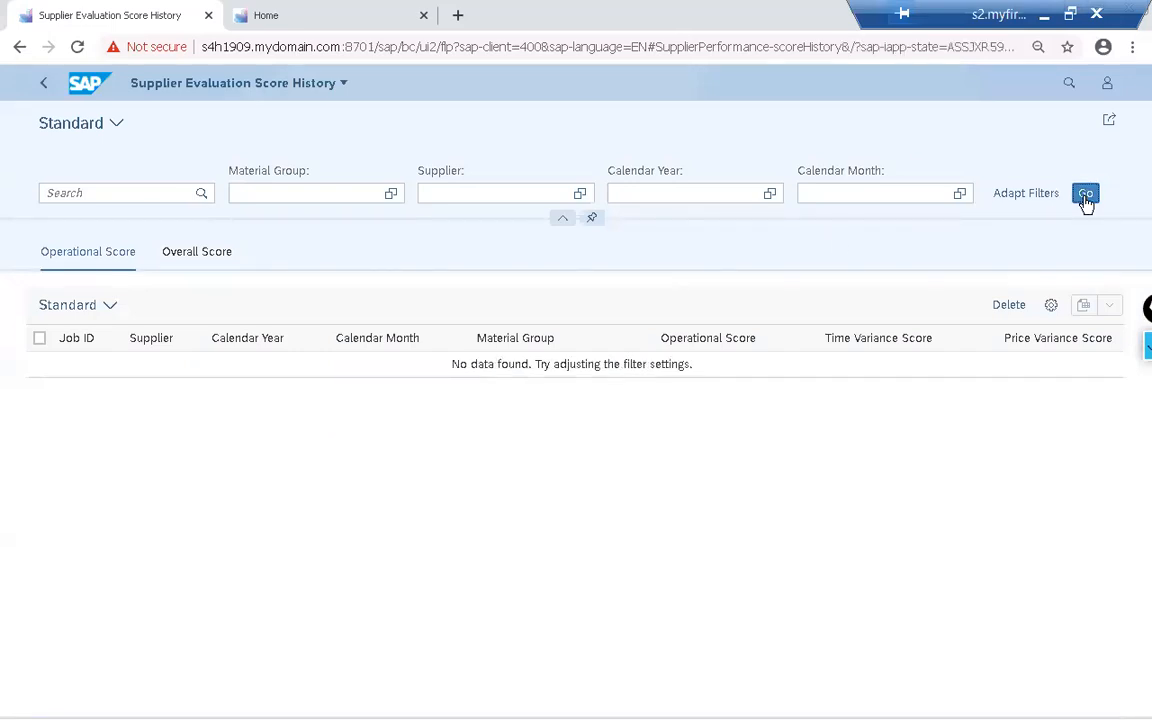
pyautogui.click(44, 88)
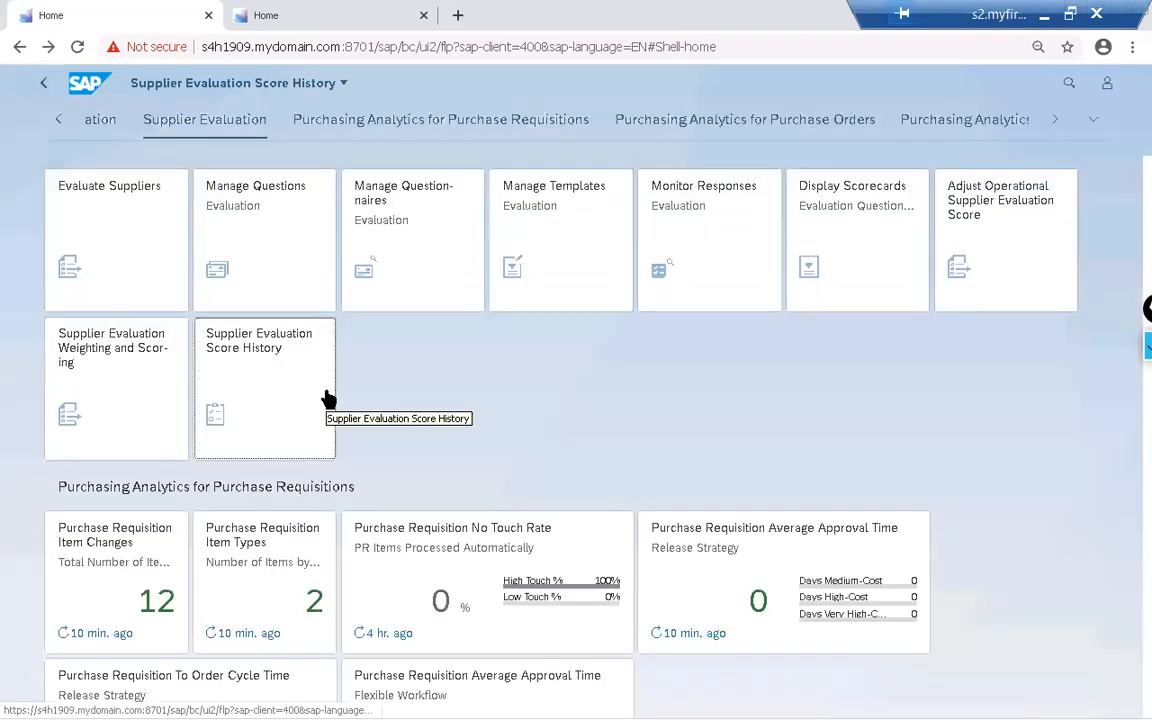
# Display the Overall Supplier Evaluation chart and examine Sg02 Vendor's questionnaire score and overall score for 2020
pyautogui.scroll(-3, 520, 368)
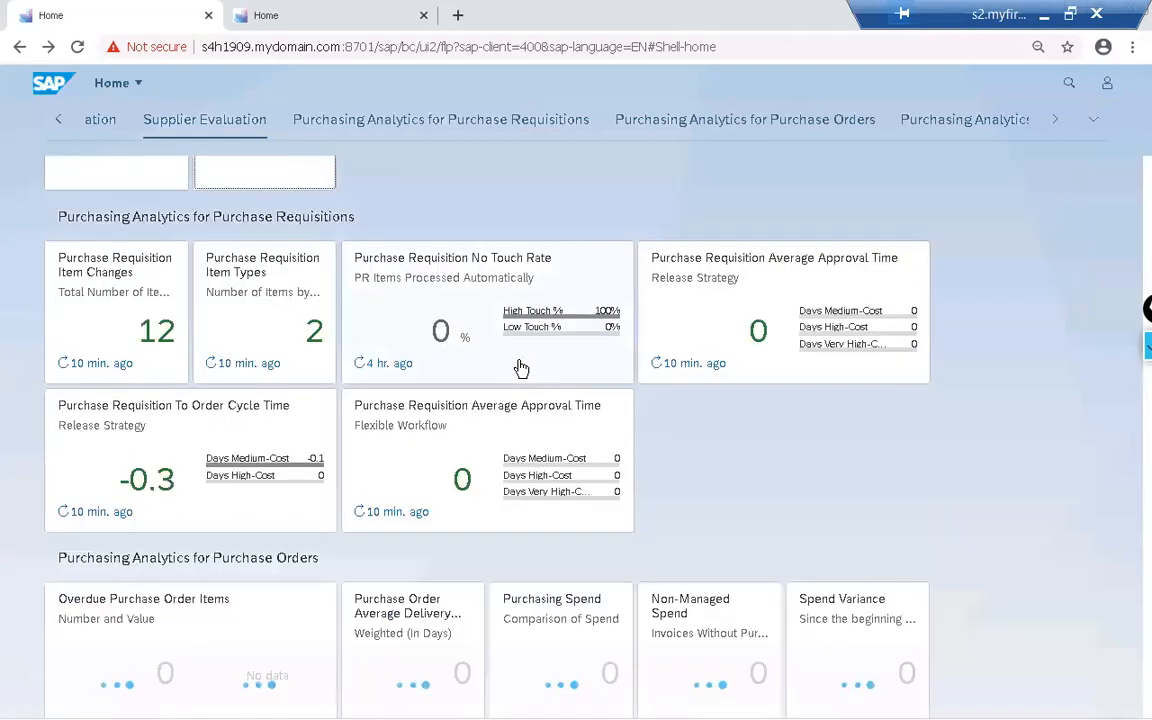
pyautogui.scroll(-6, 560, 441)
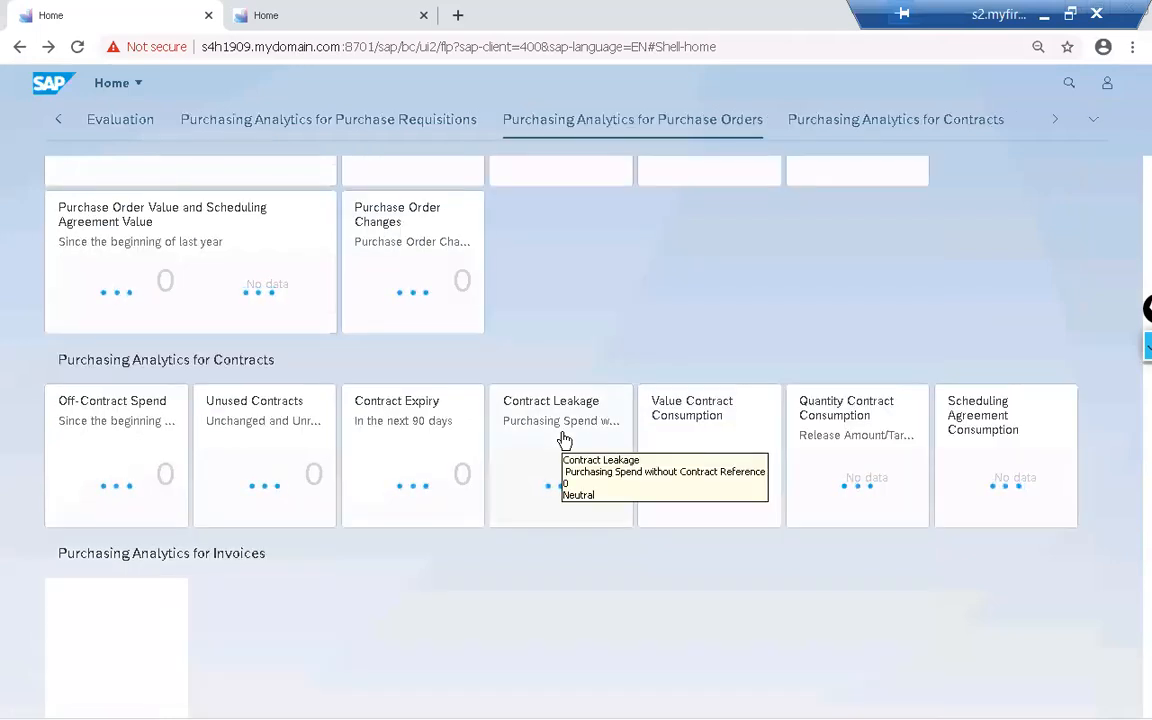
pyautogui.scroll(-2, 565, 440)
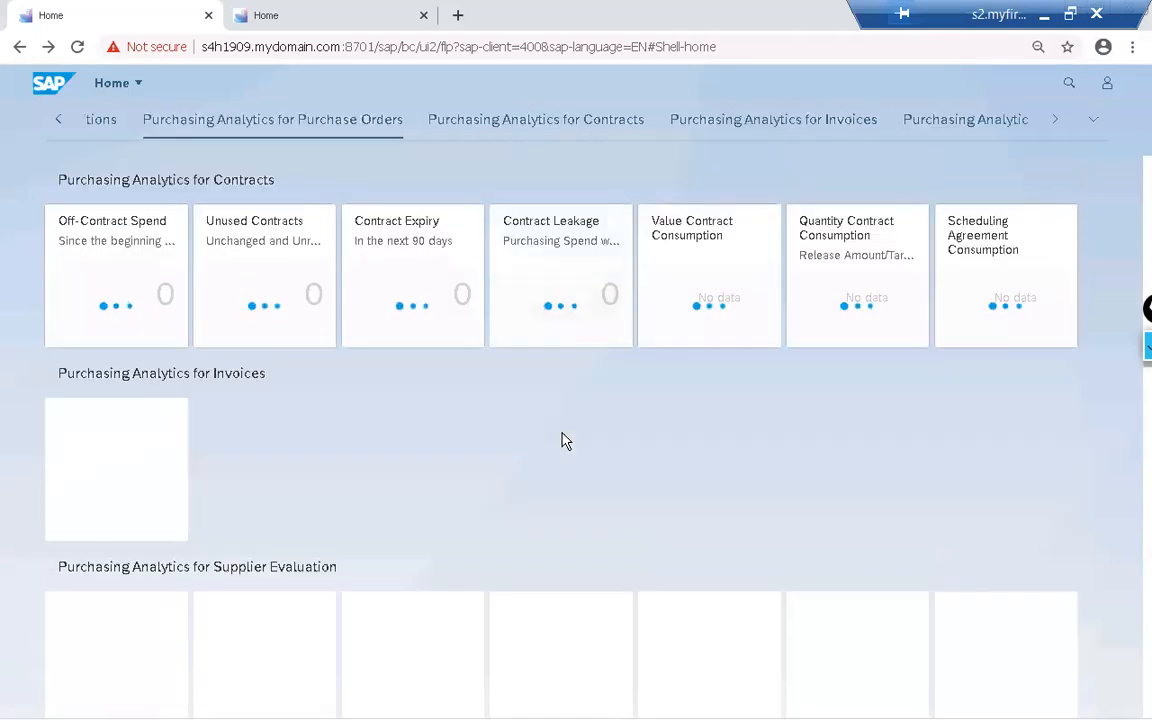
pyautogui.scroll(-2, 563, 440)
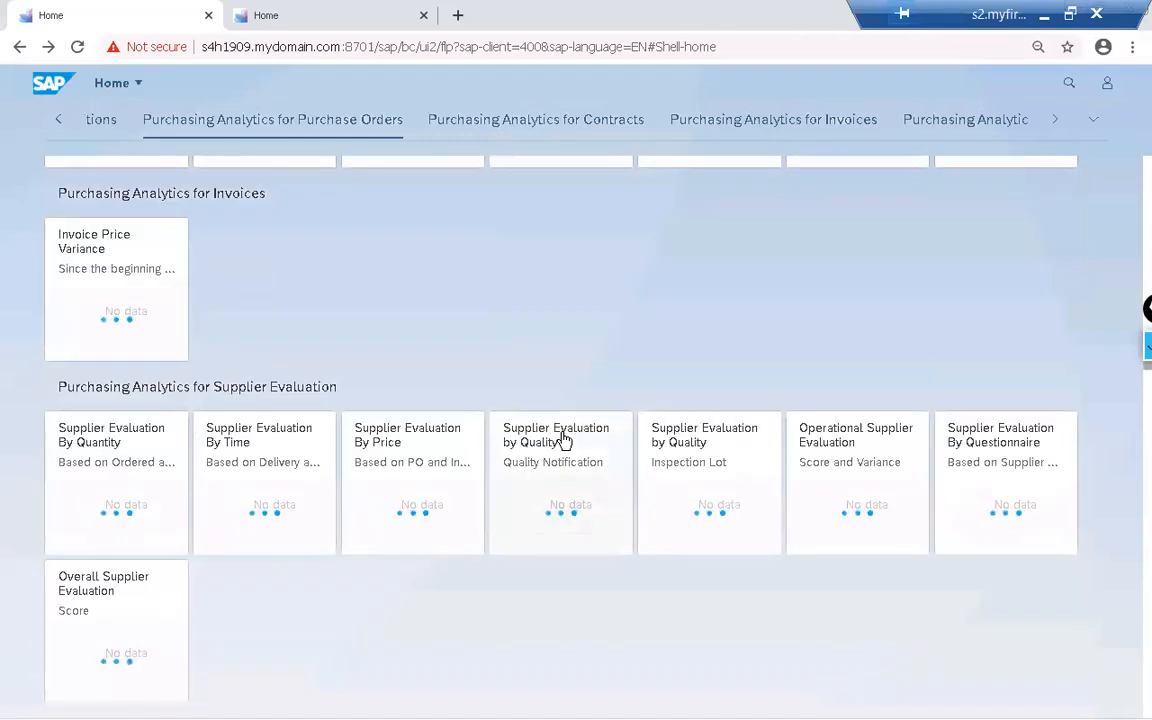
pyautogui.scroll(-1, 563, 440)
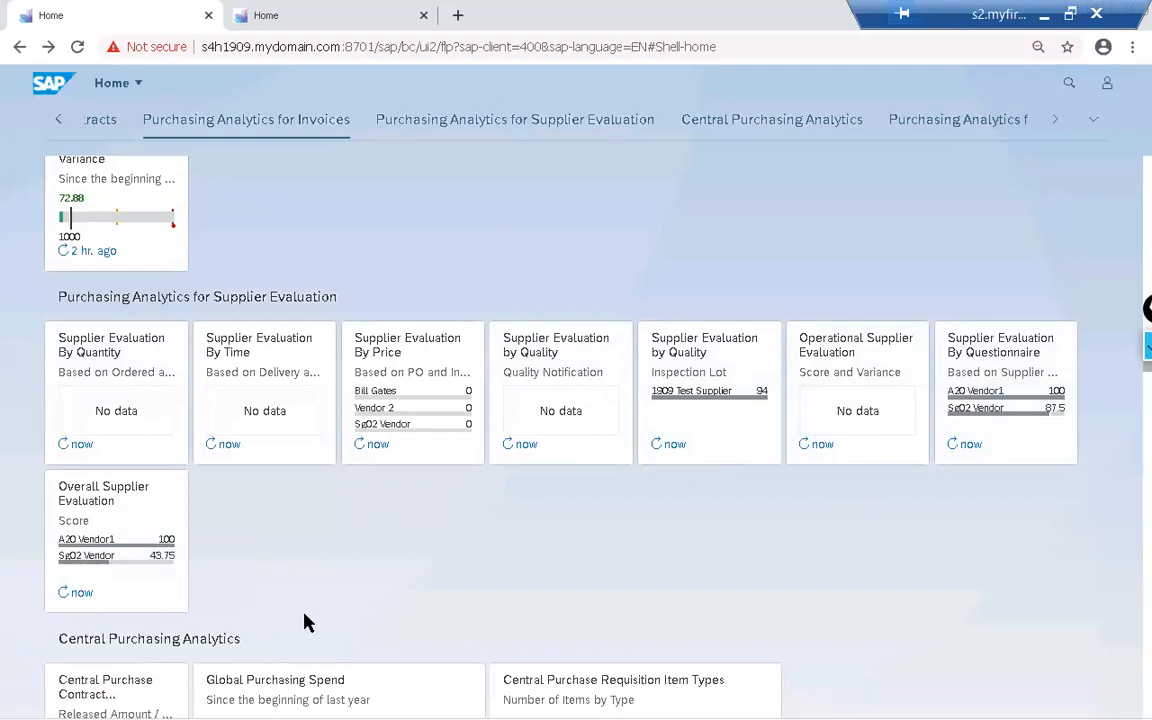
pyautogui.click(120, 521)
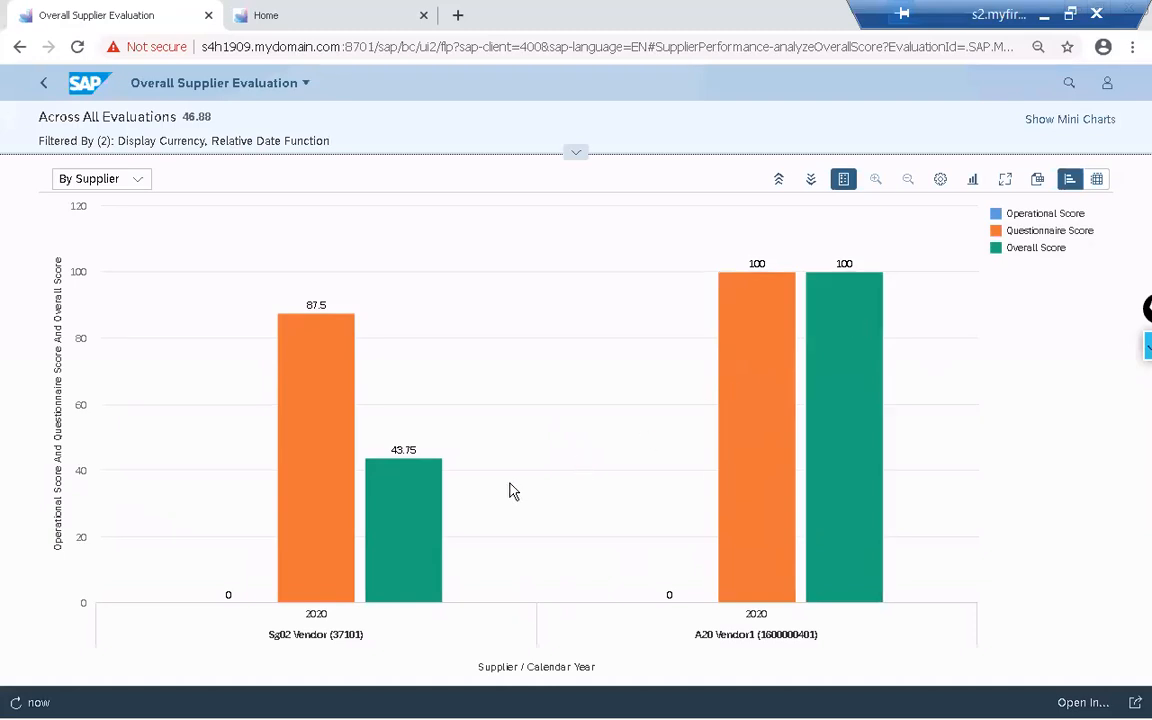
pyautogui.click(322, 527)
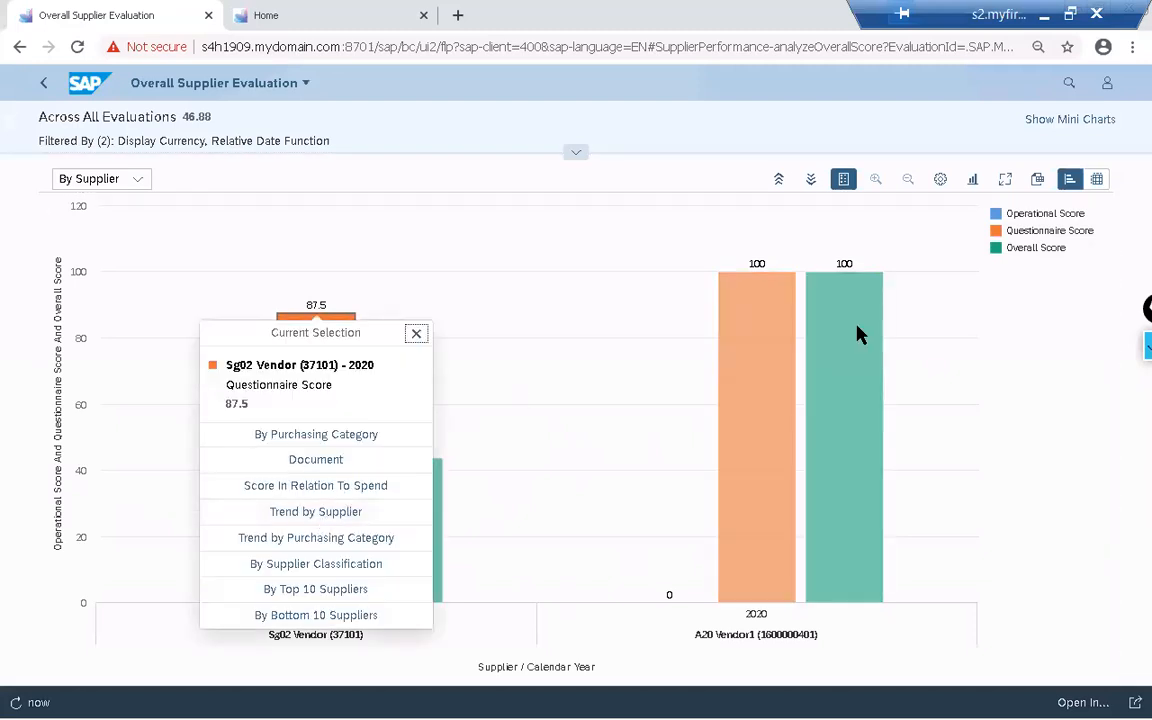
pyautogui.click(624, 377)
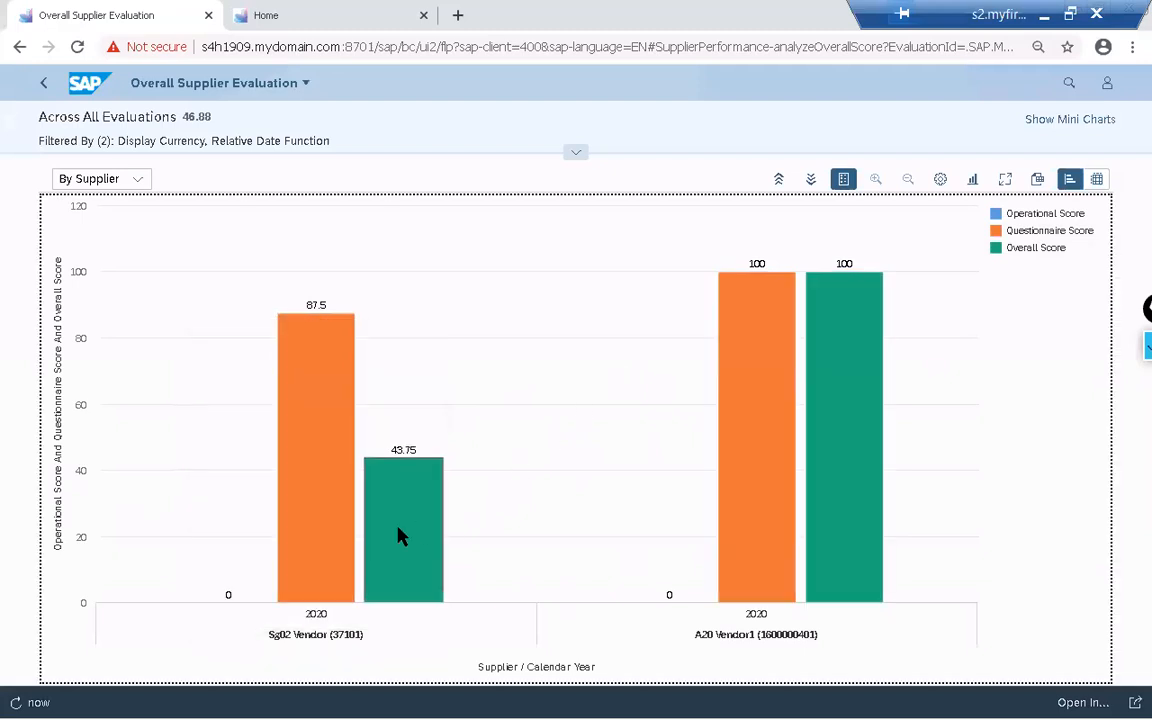
pyautogui.click(400, 535)
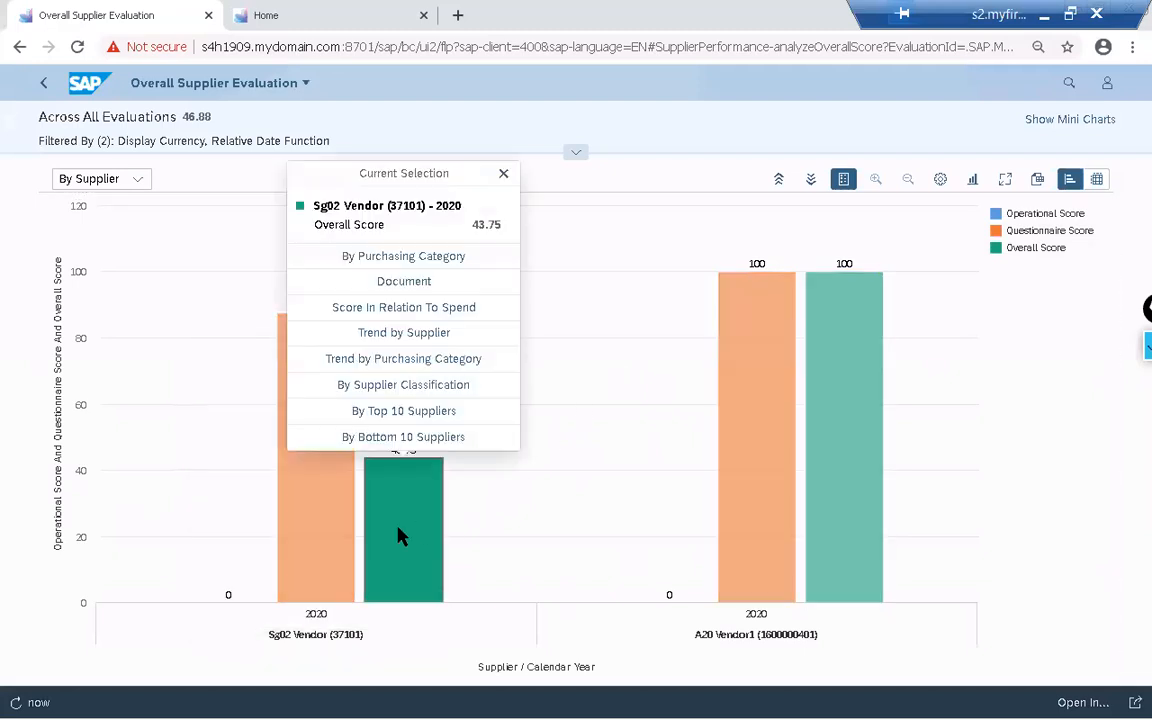
pyautogui.click(541, 514)
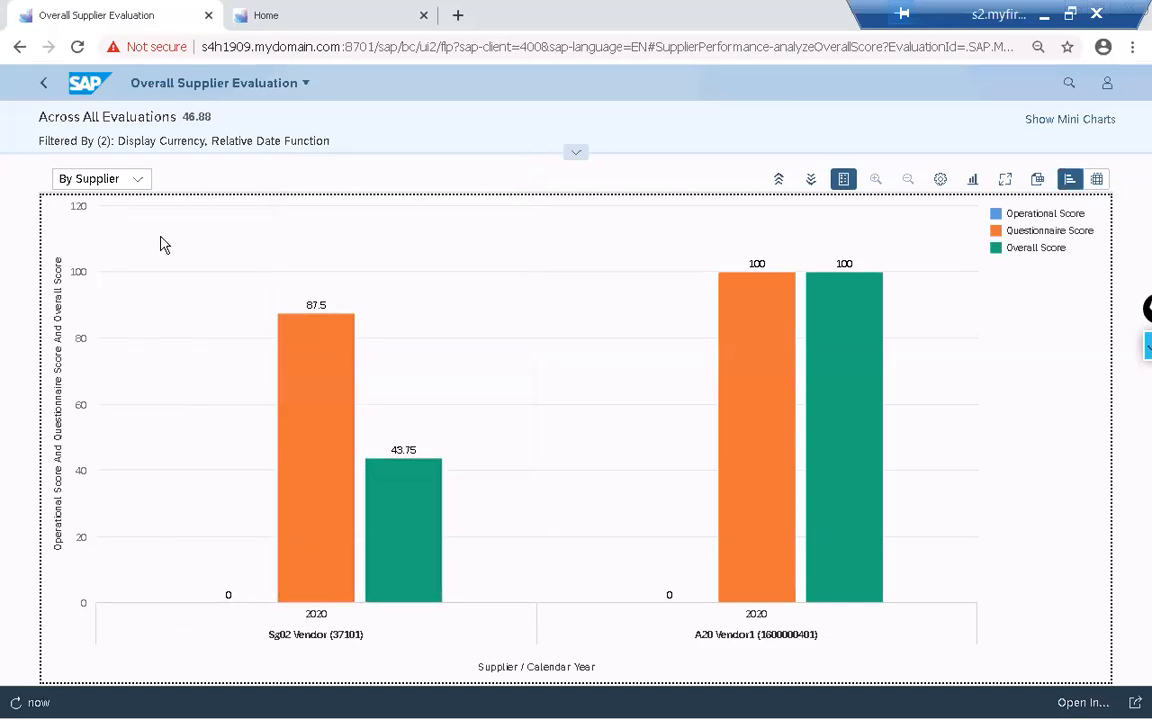
# View the Overall Supplier Evaluation chart by purchasing category and return to the home page
pyautogui.click(140, 180)
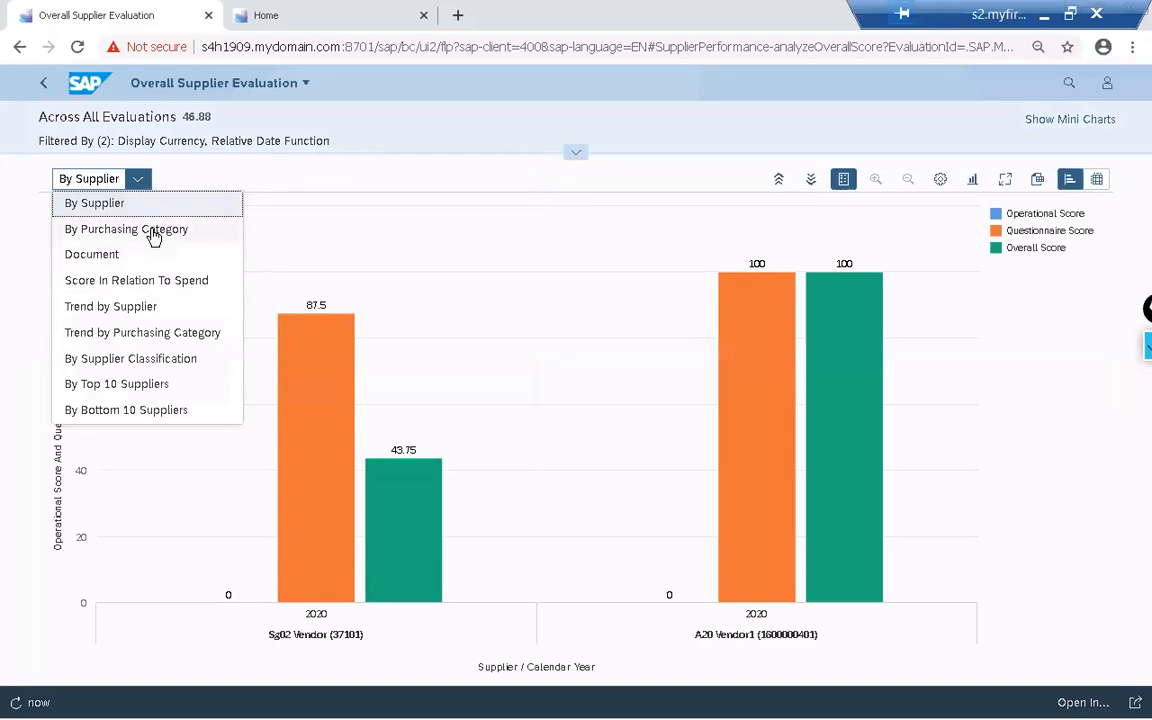
pyautogui.click(130, 234)
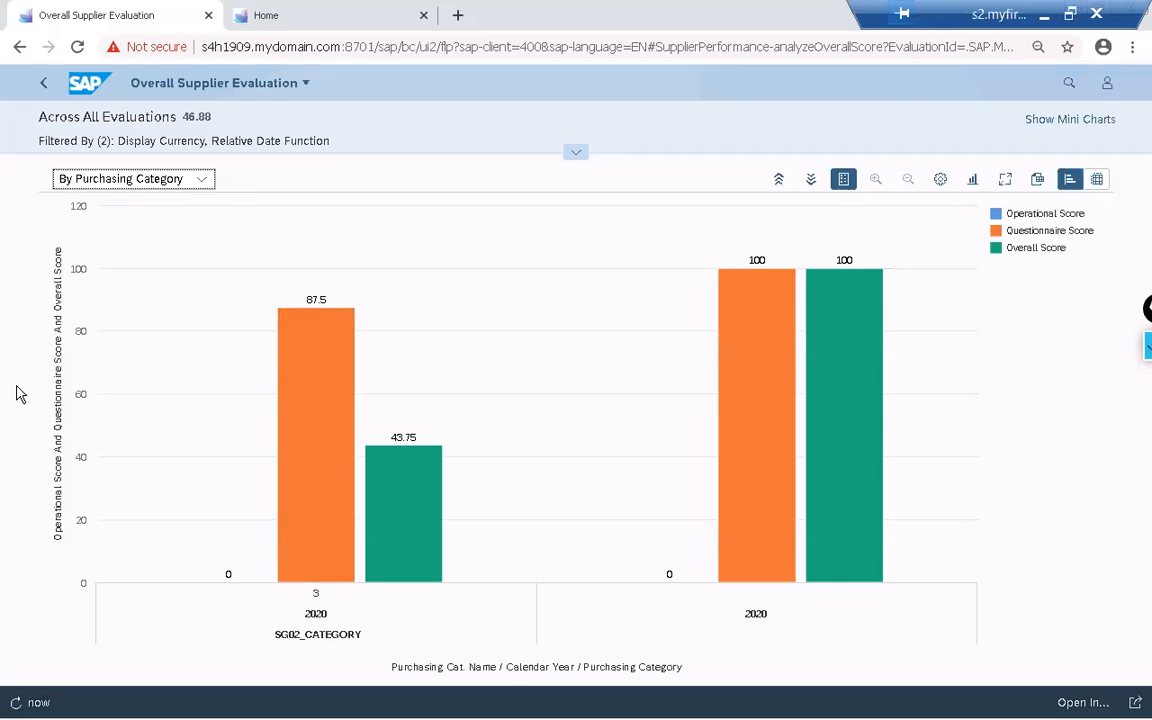
pyautogui.click(50, 88)
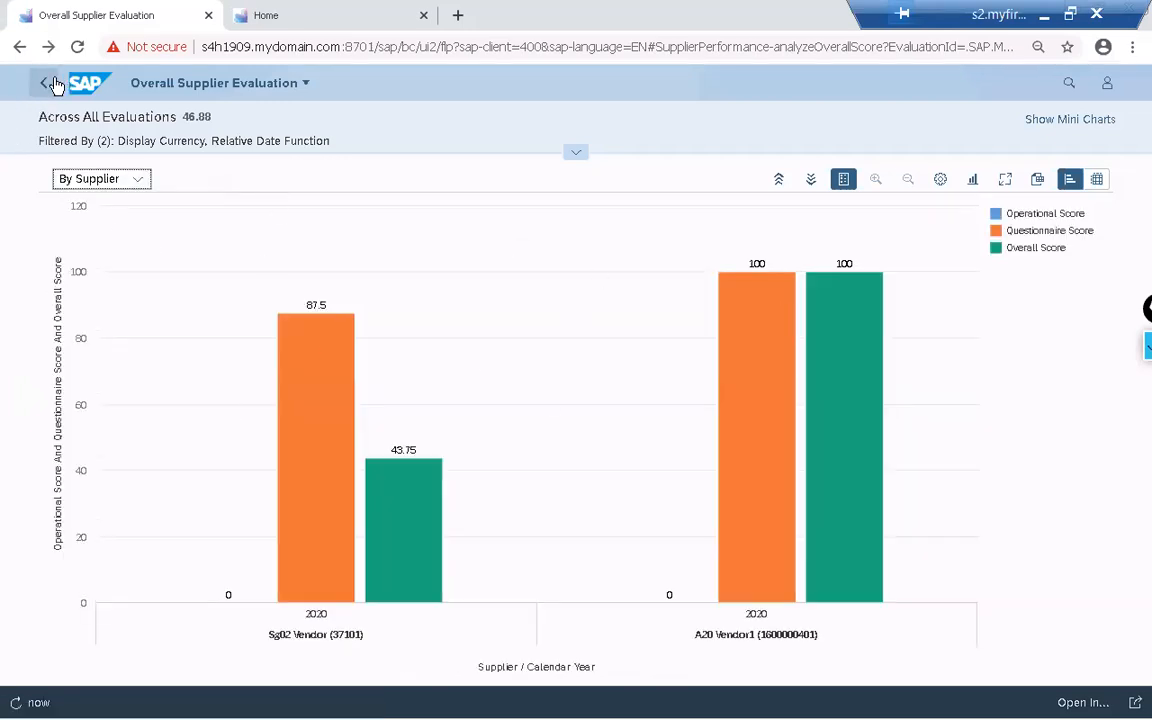
pyautogui.click(41, 89)
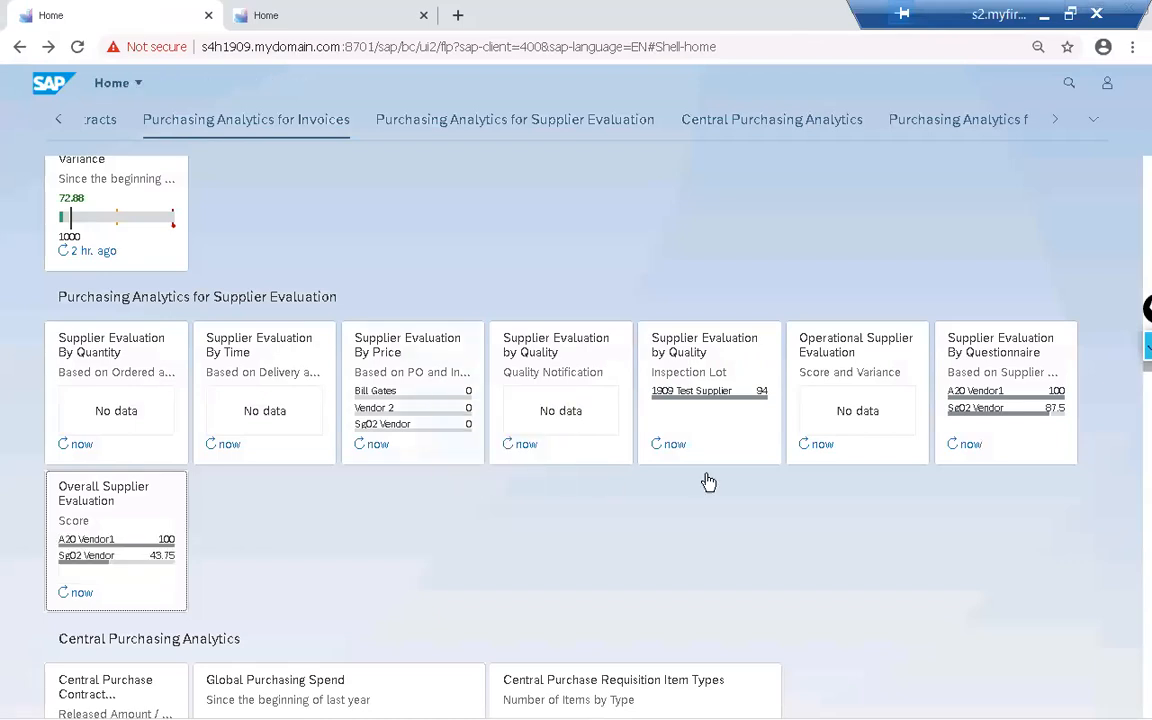
# Examine the Supplier Evaluation By Questionnaire chart by supplier and check which other views it offers
pyautogui.click(987, 368)
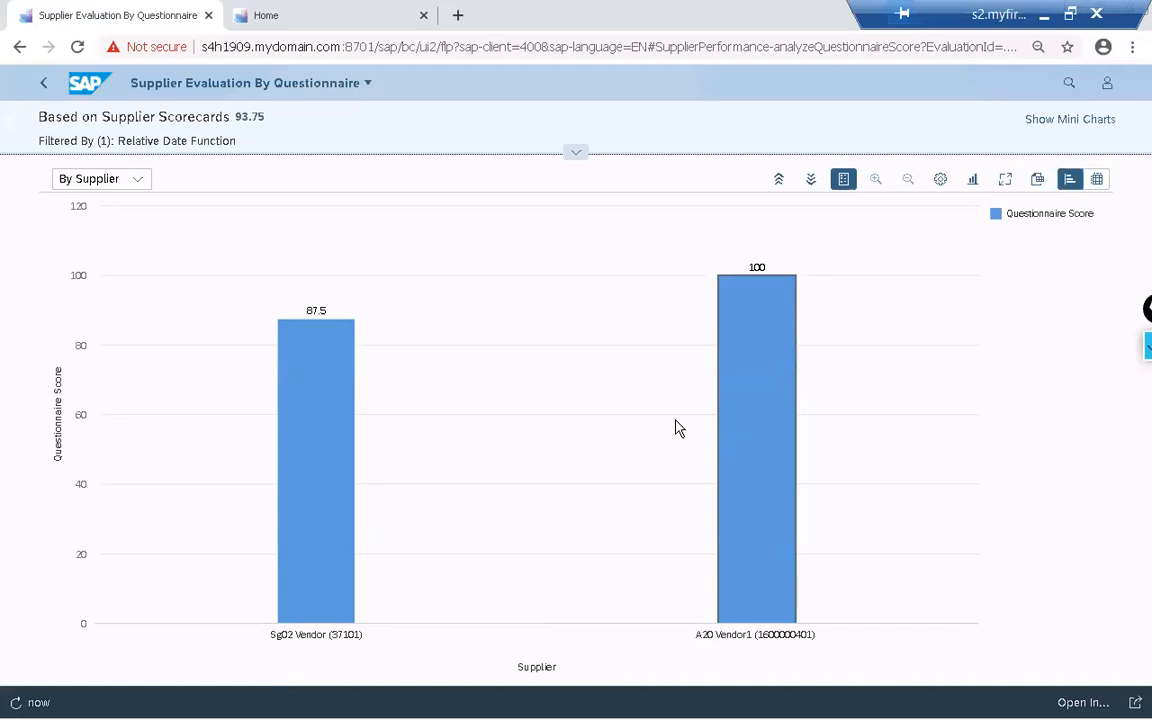
pyautogui.click(140, 180)
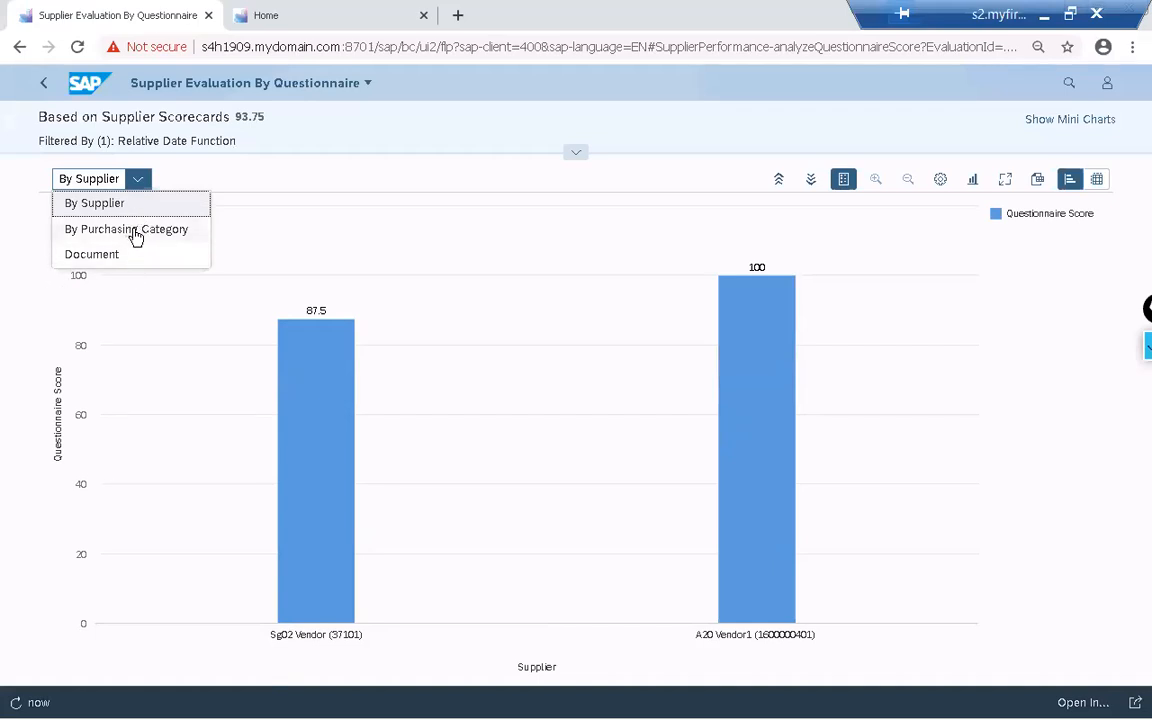
pyautogui.click(47, 83)
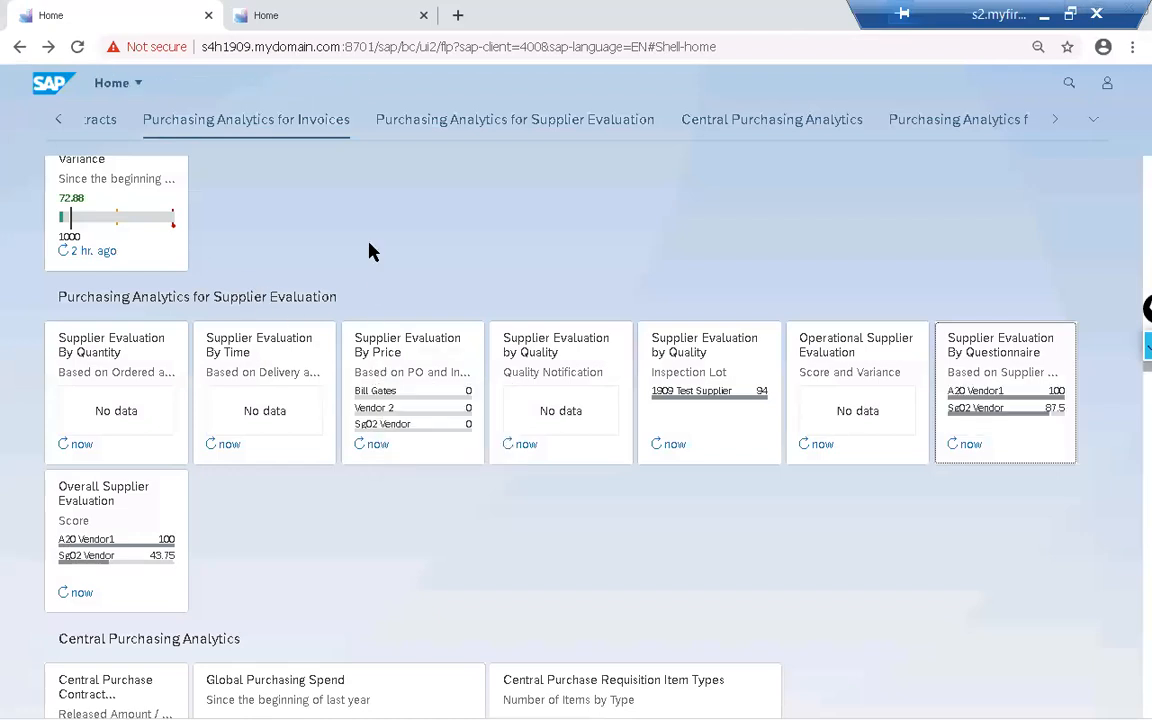
# List all purchase order items in Adjust Operational Supplier Evaluation Score with update status All
pyautogui.scroll(4, 369, 251)
pyautogui.scroll(3, 369, 248)
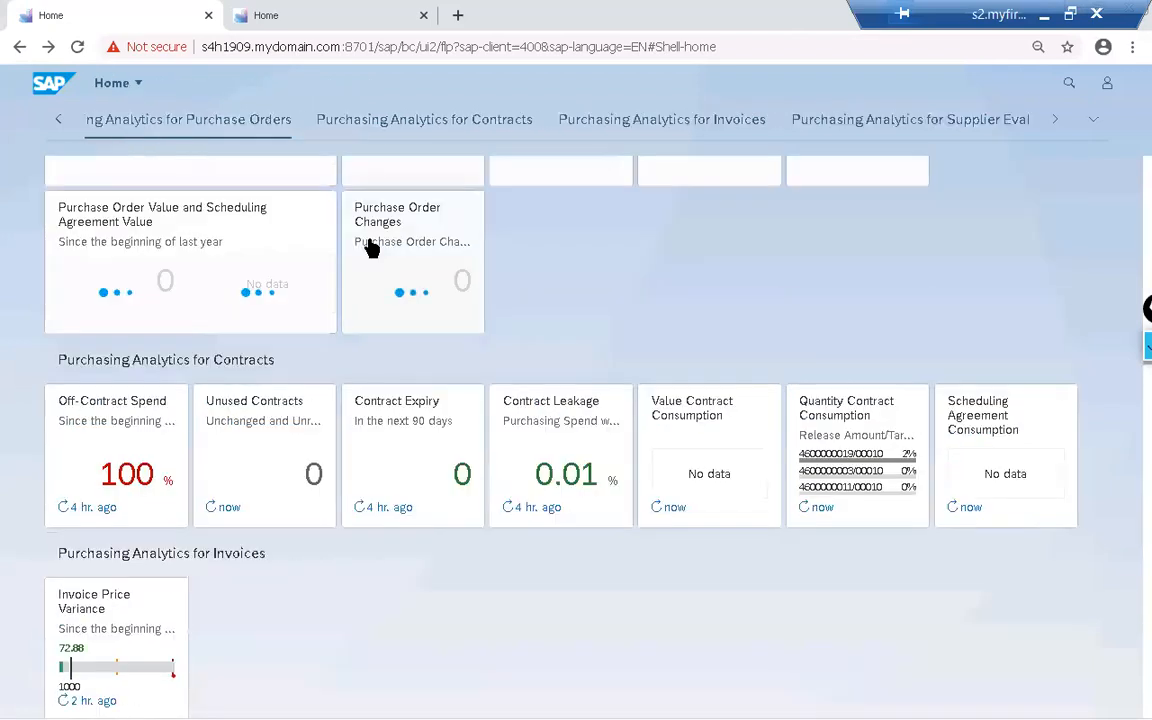
pyautogui.scroll(1, 369, 248)
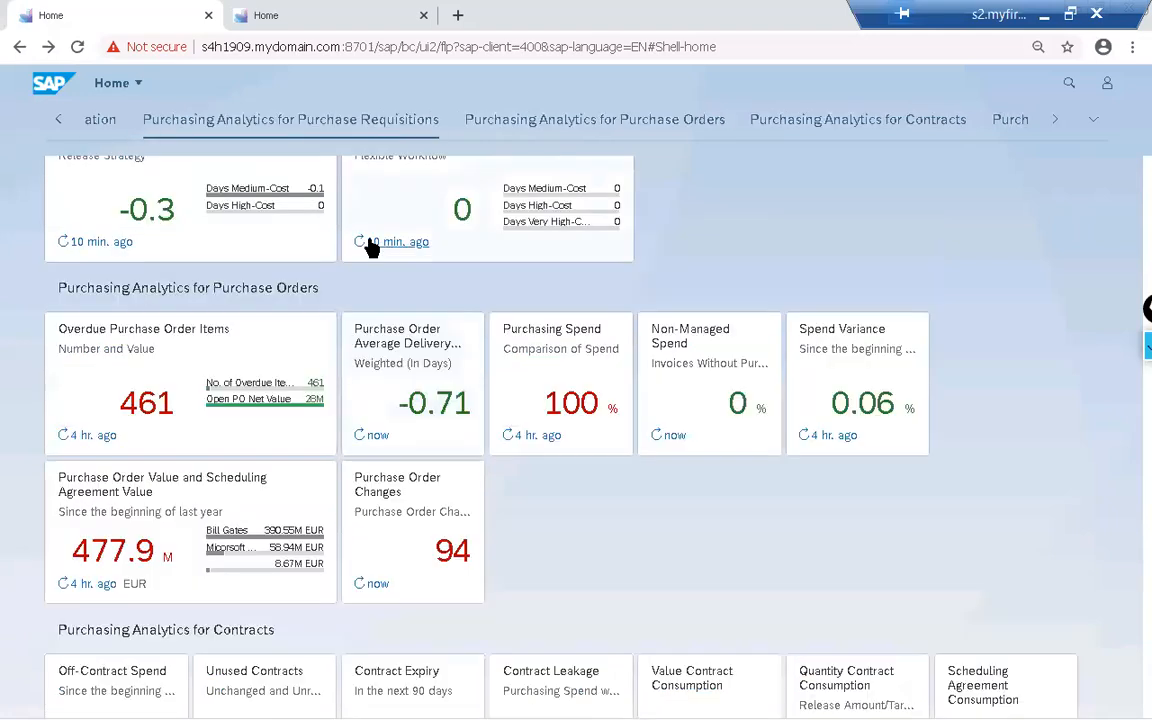
pyautogui.scroll(7, 369, 248)
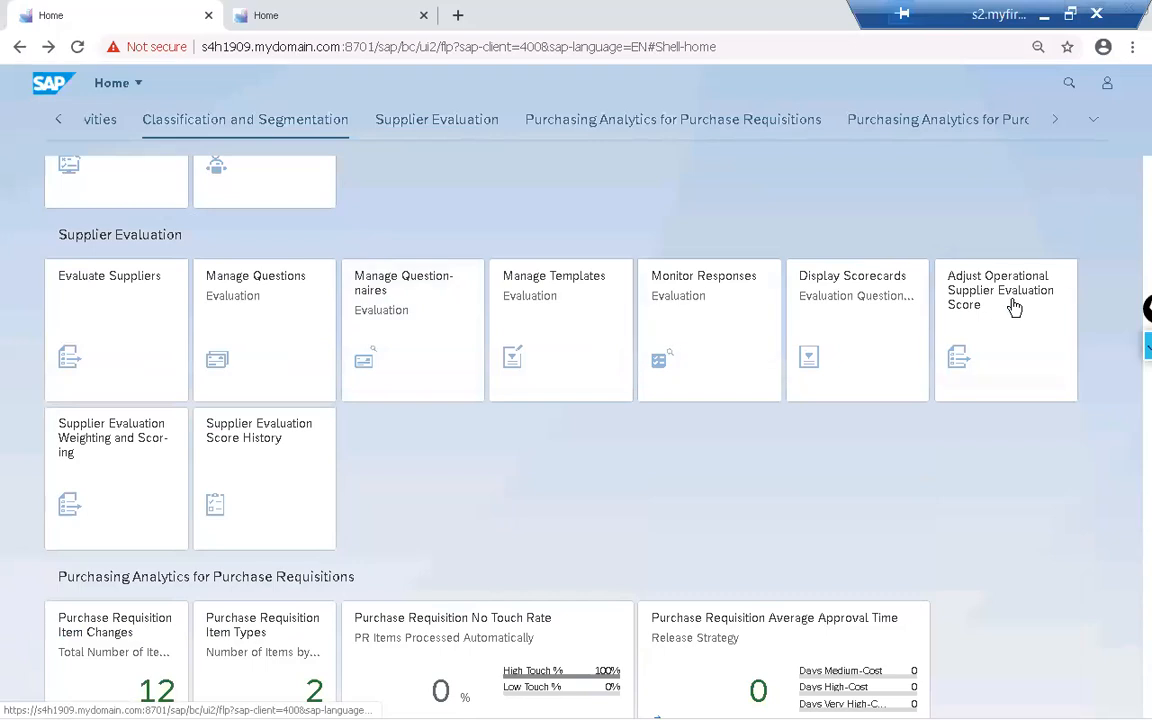
pyautogui.click(1009, 310)
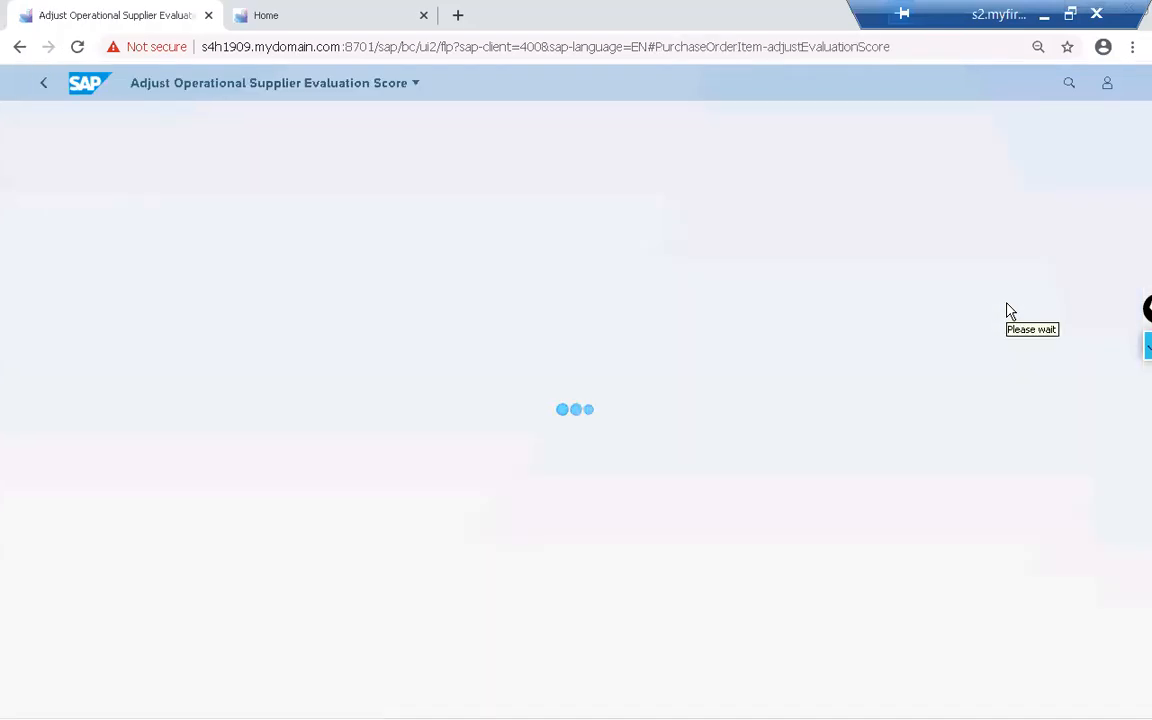
pyautogui.click(1085, 283)
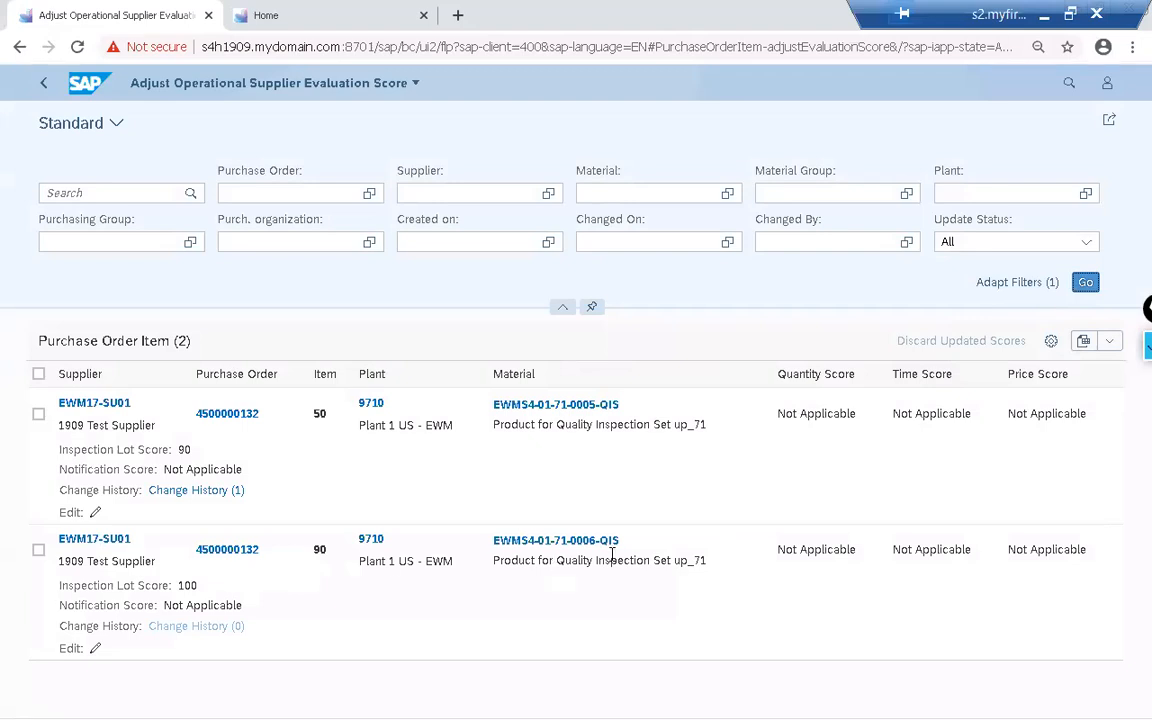
# Set the Inspection Lot Score of purchase order item 90 to 80 with the comment "some quality defect"
pyautogui.click(95, 650)
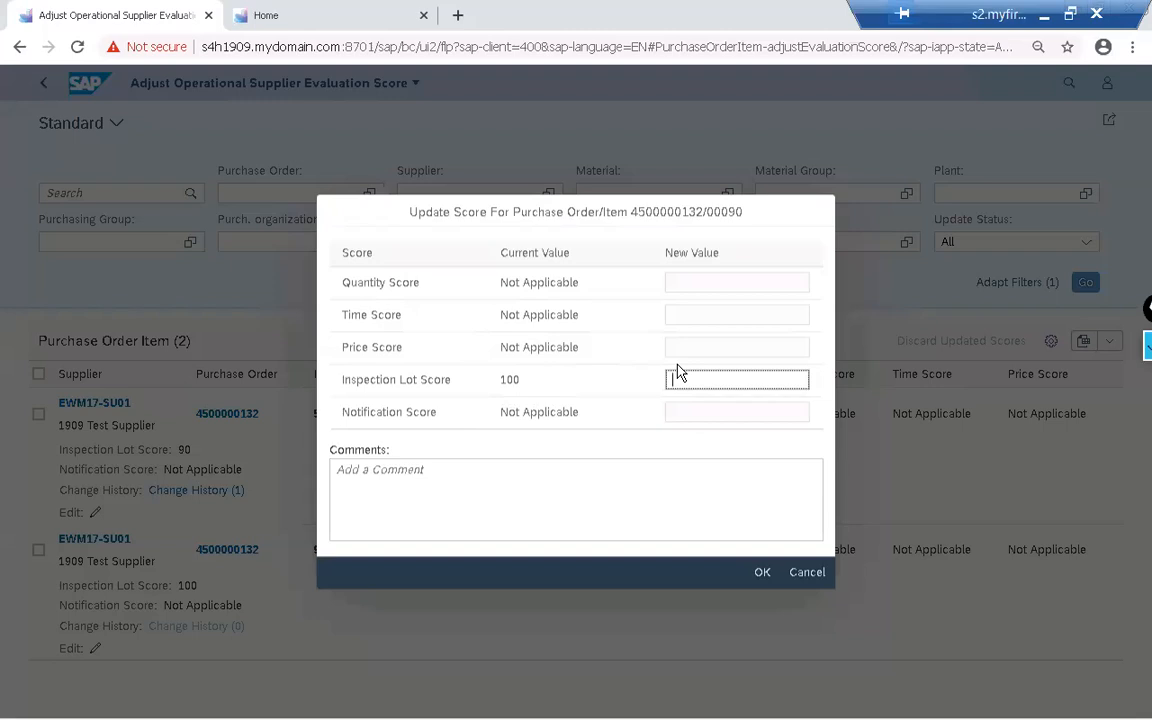
pyautogui.click(513, 489)
pyautogui.write('som')
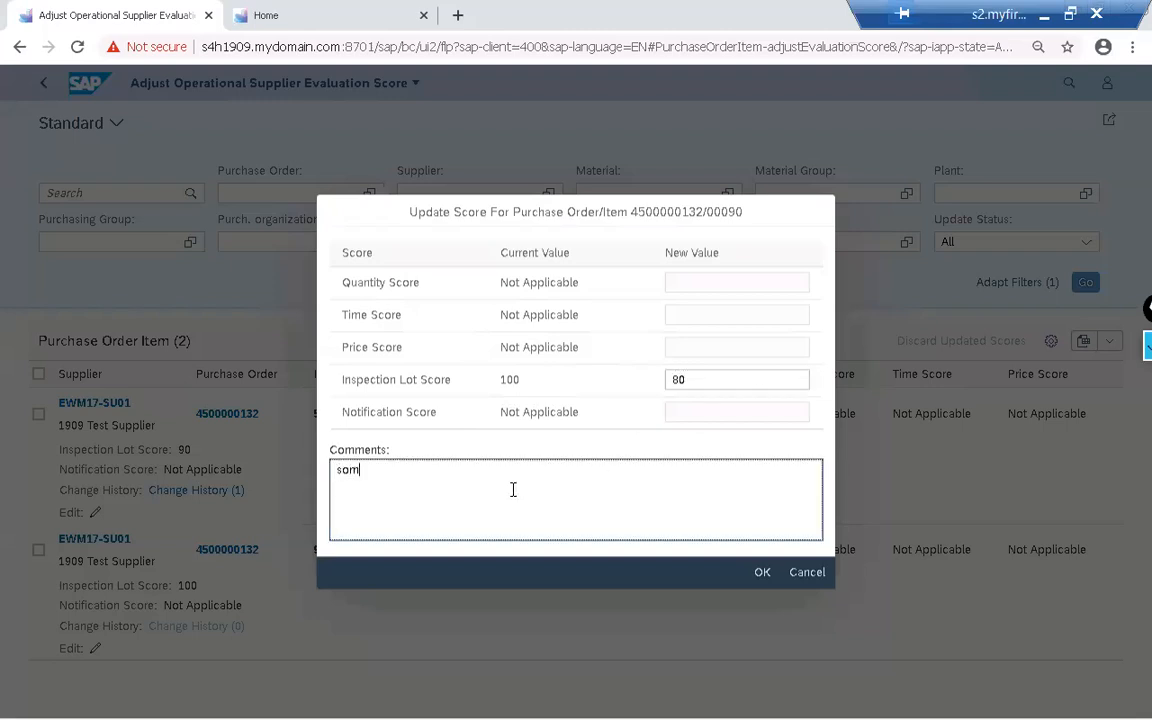
pyautogui.write('e quality defect')
pyautogui.click(763, 575)
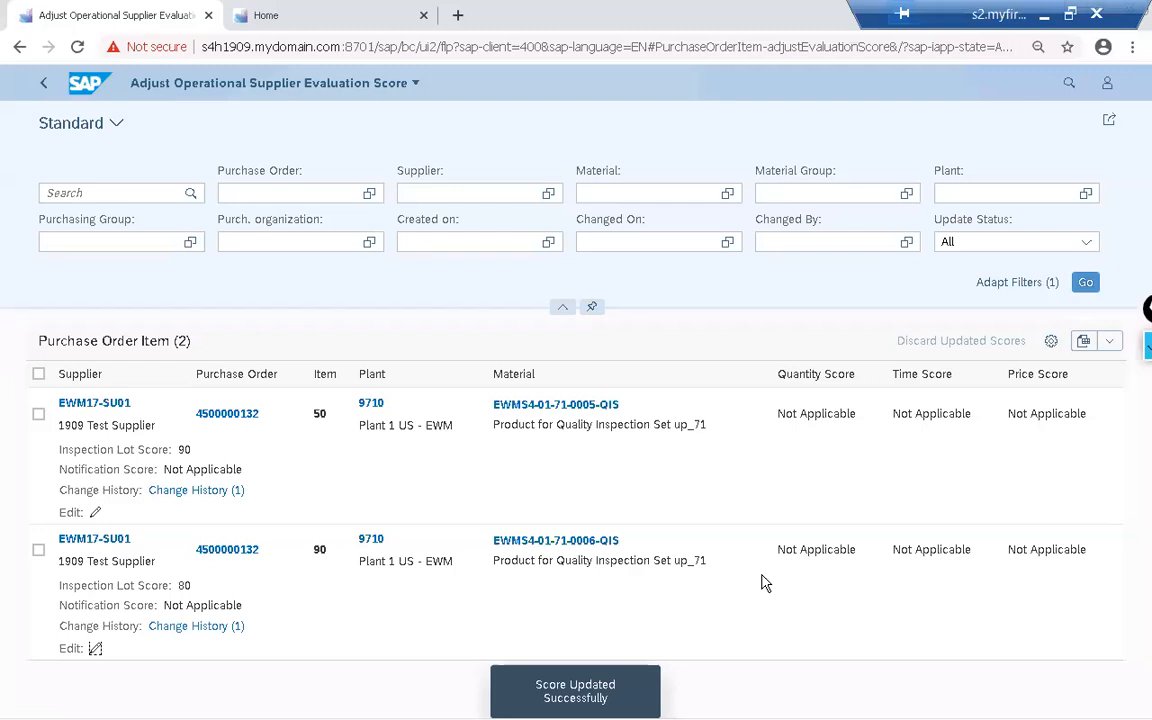
# Examine the score change history of purchase order item 90 and return to the home page's Procurement-Related Activities
pyautogui.click(195, 627)
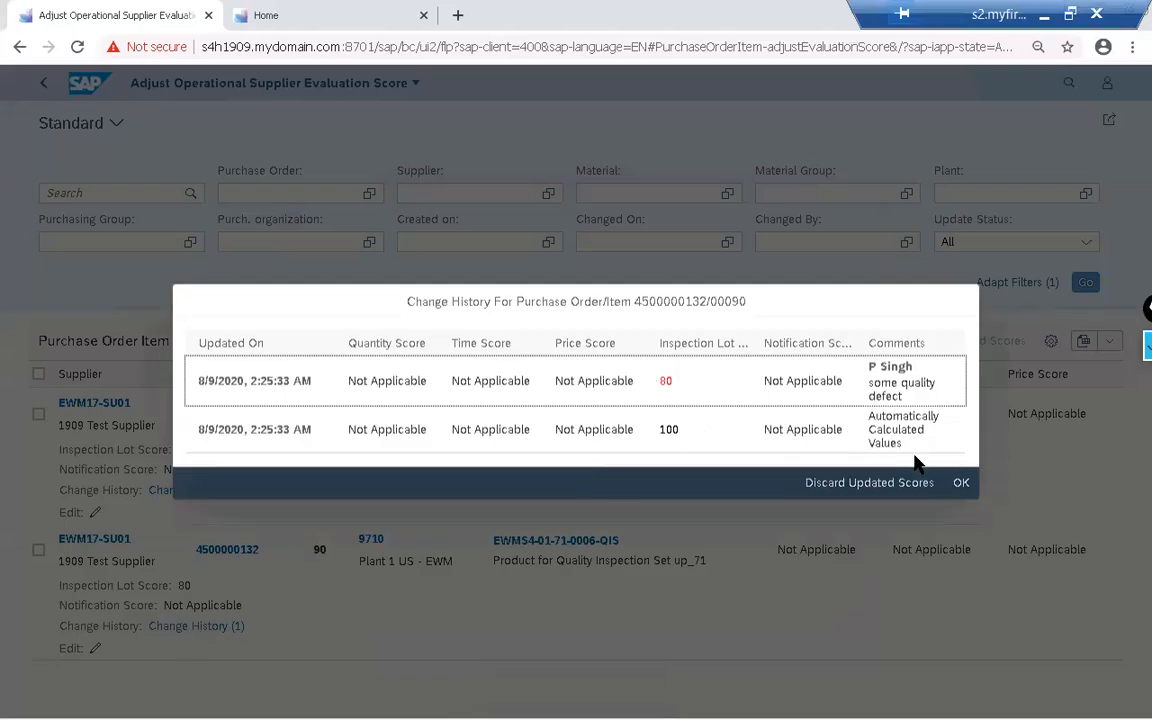
pyautogui.click(957, 482)
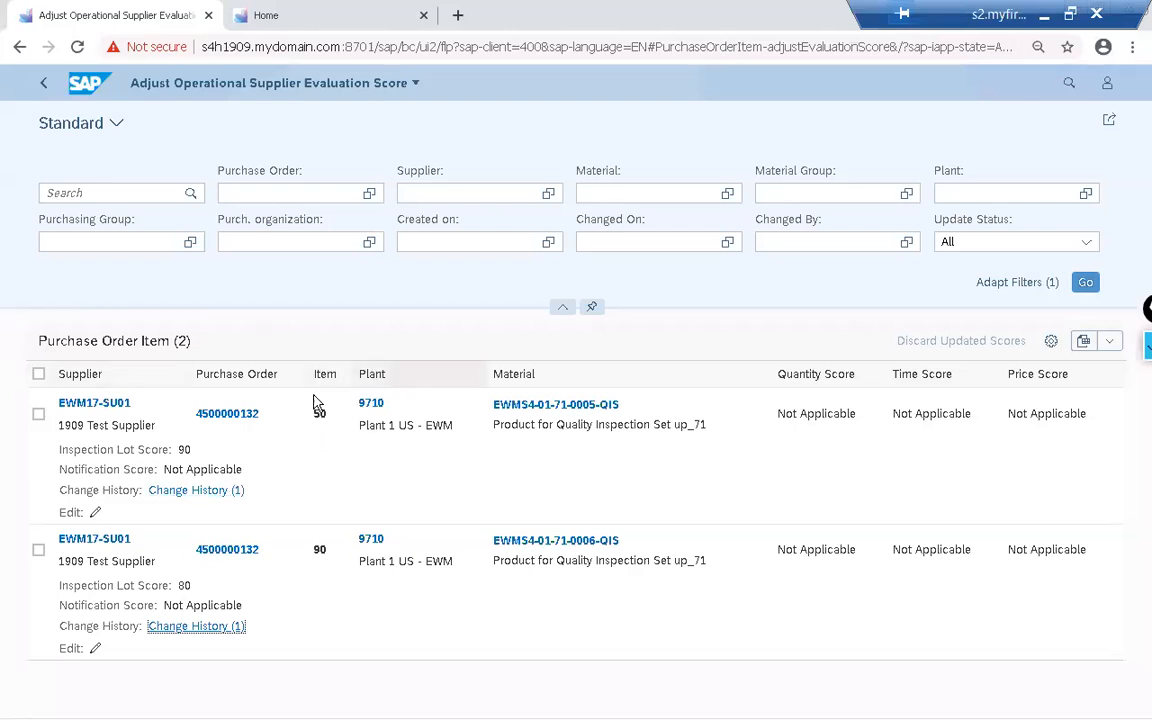
pyautogui.click(45, 86)
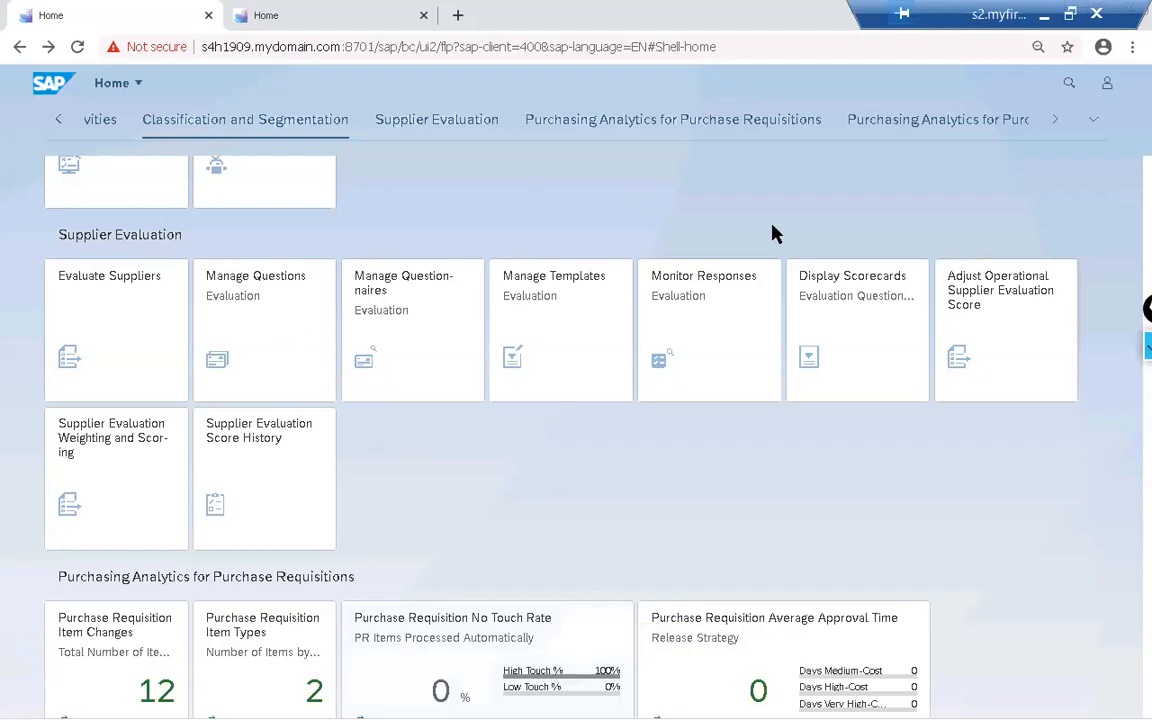
pyautogui.scroll(3, 527, 234)
pyautogui.scroll(3, 527, 234)
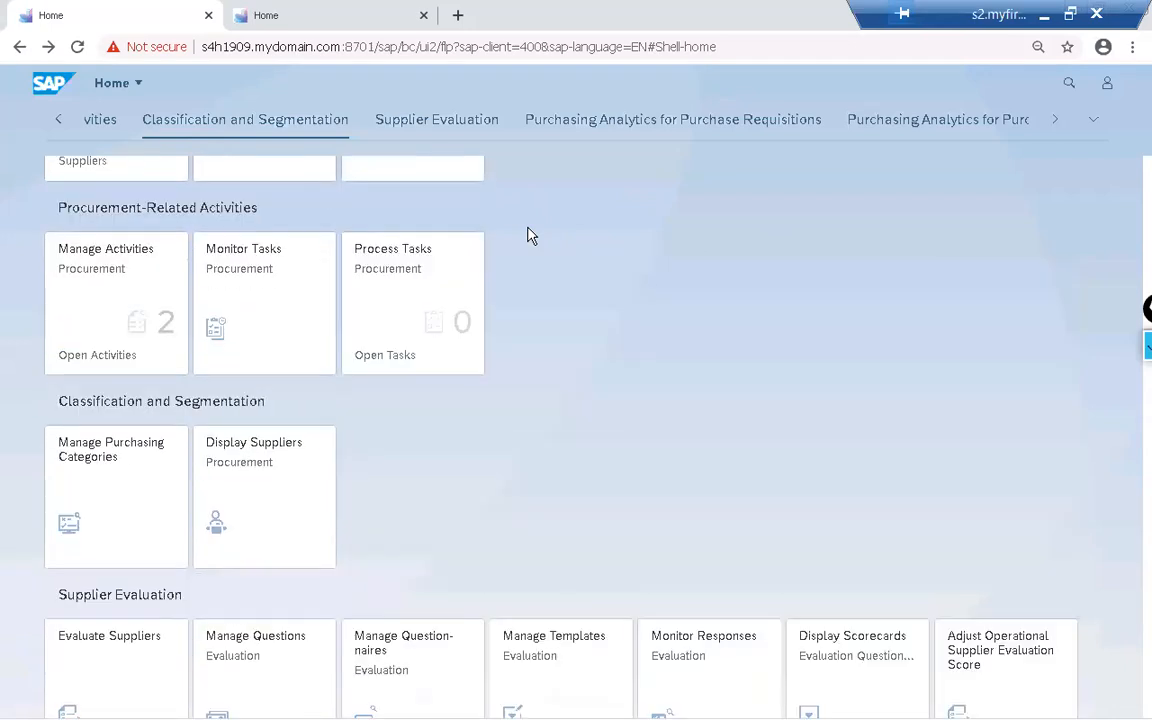
# Look through the home page's app groups and open Purchasing Spend from Purchasing Analytics for Purchase Orders
pyautogui.scroll(2, 527, 234)
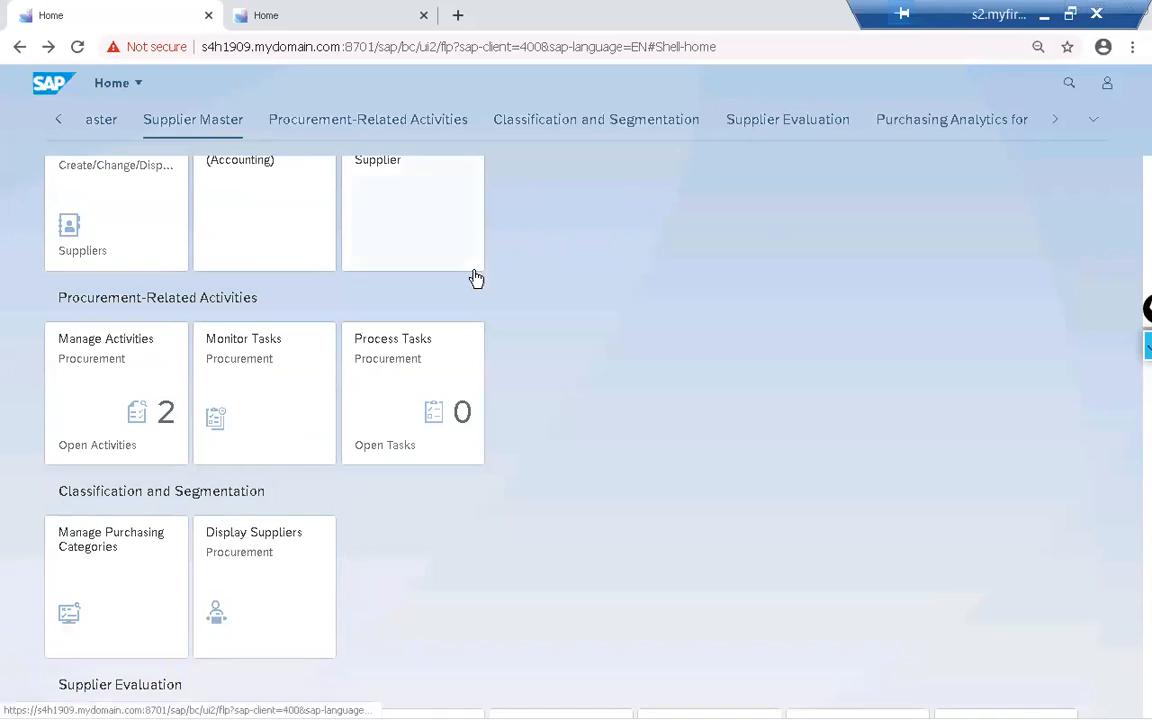
pyautogui.scroll(9, 476, 278)
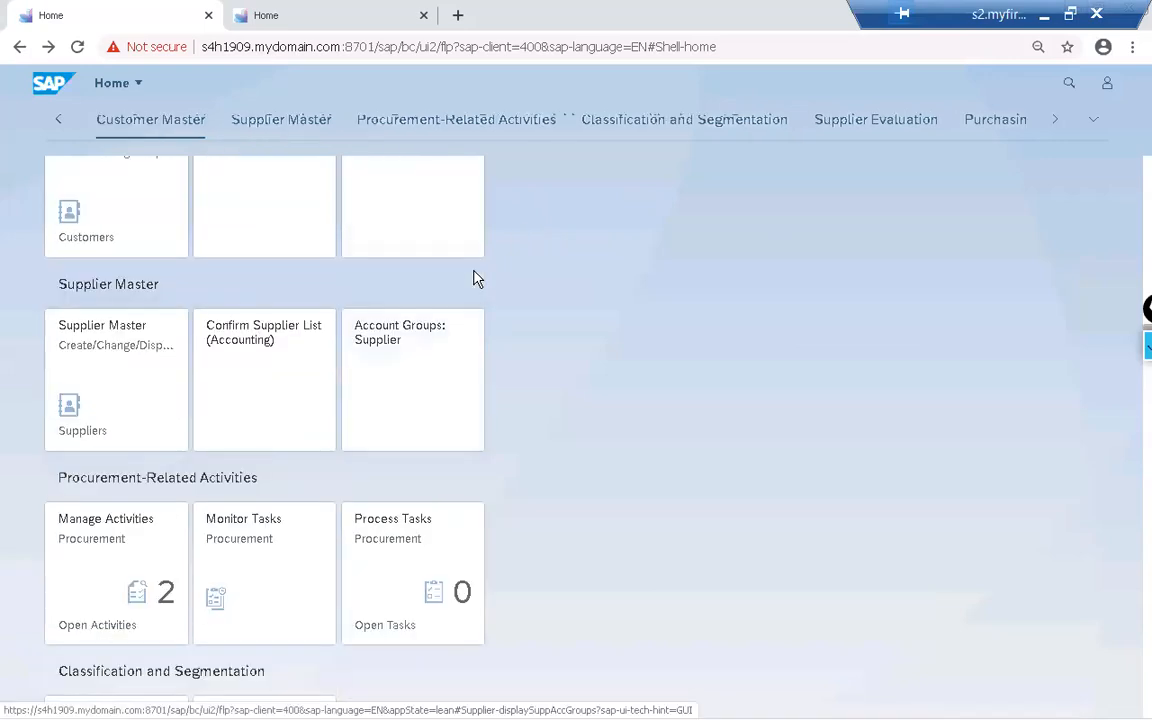
pyautogui.scroll(3, 476, 278)
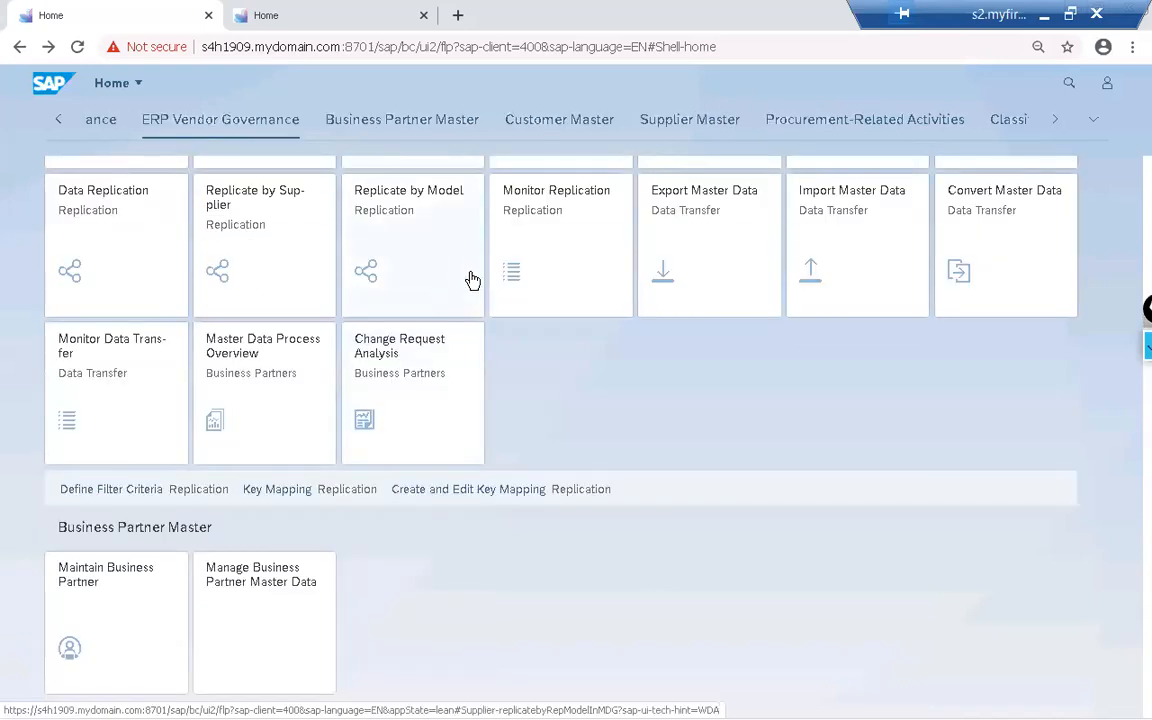
pyautogui.scroll(-8, 476, 278)
pyautogui.scroll(-8, 473, 281)
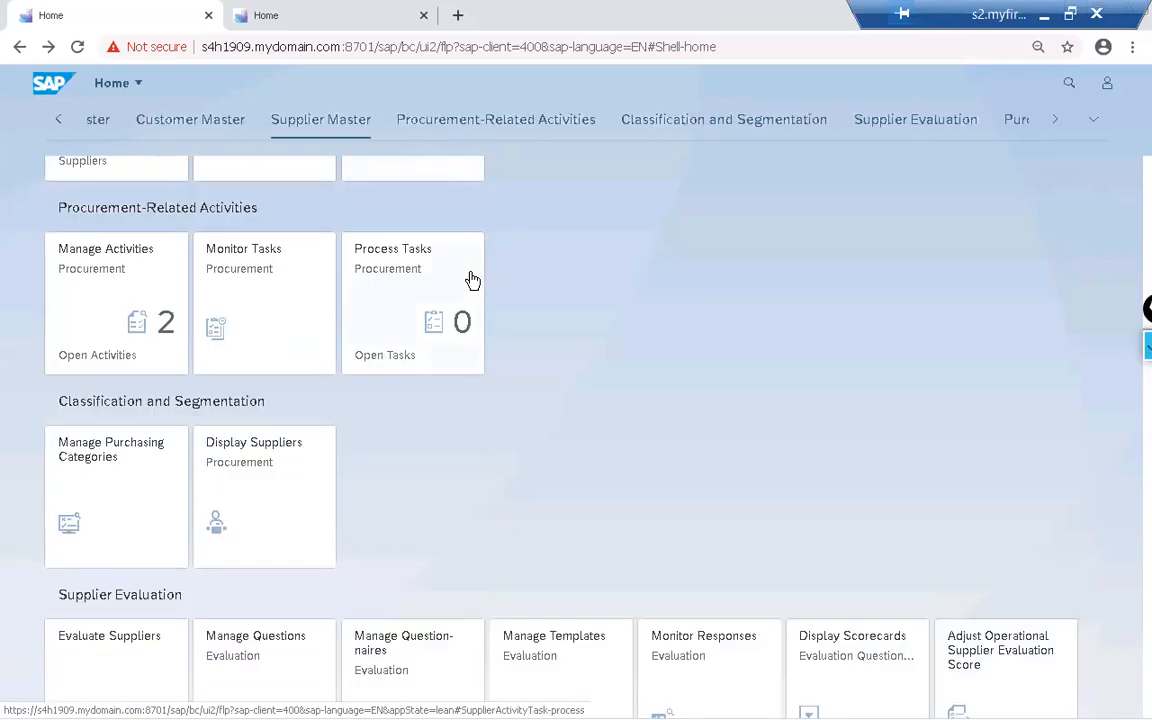
pyautogui.scroll(-1, 473, 281)
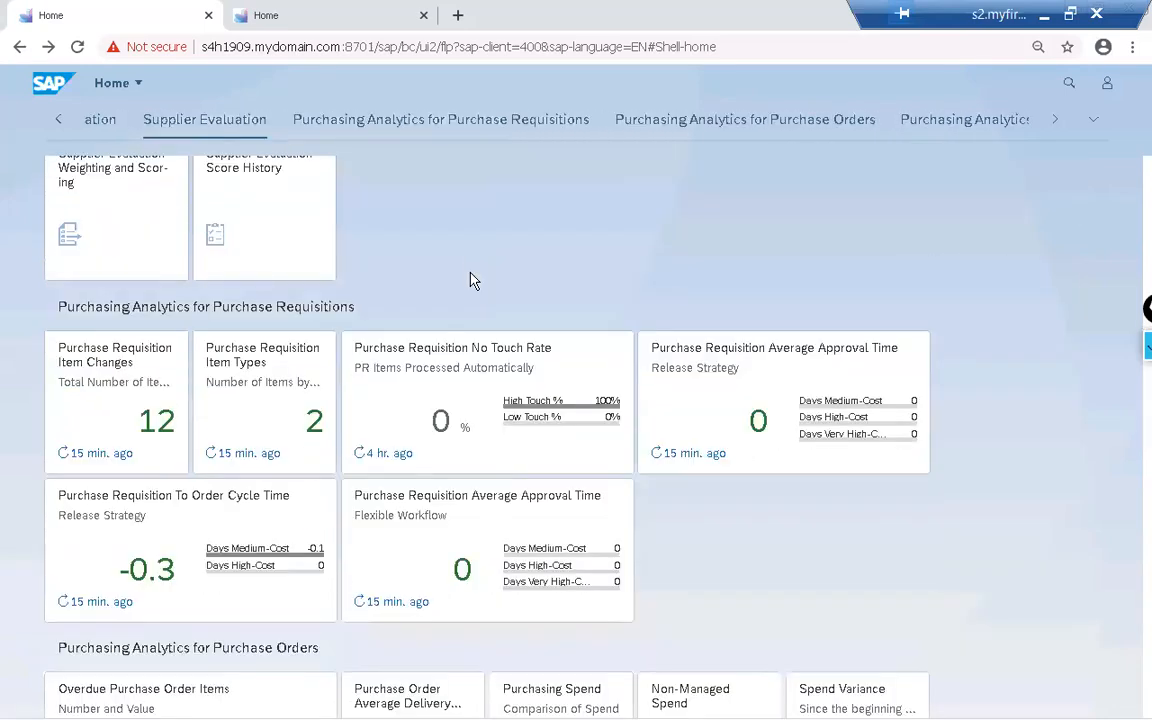
pyautogui.scroll(-2, 473, 281)
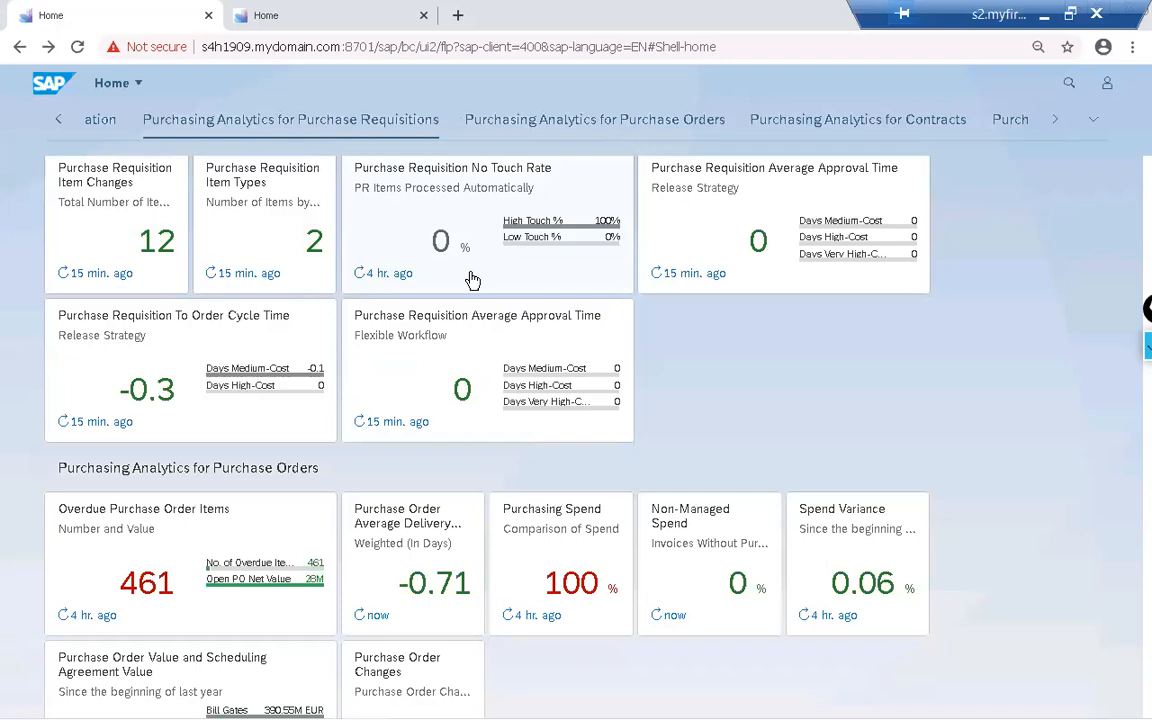
pyautogui.scroll(-1, 473, 281)
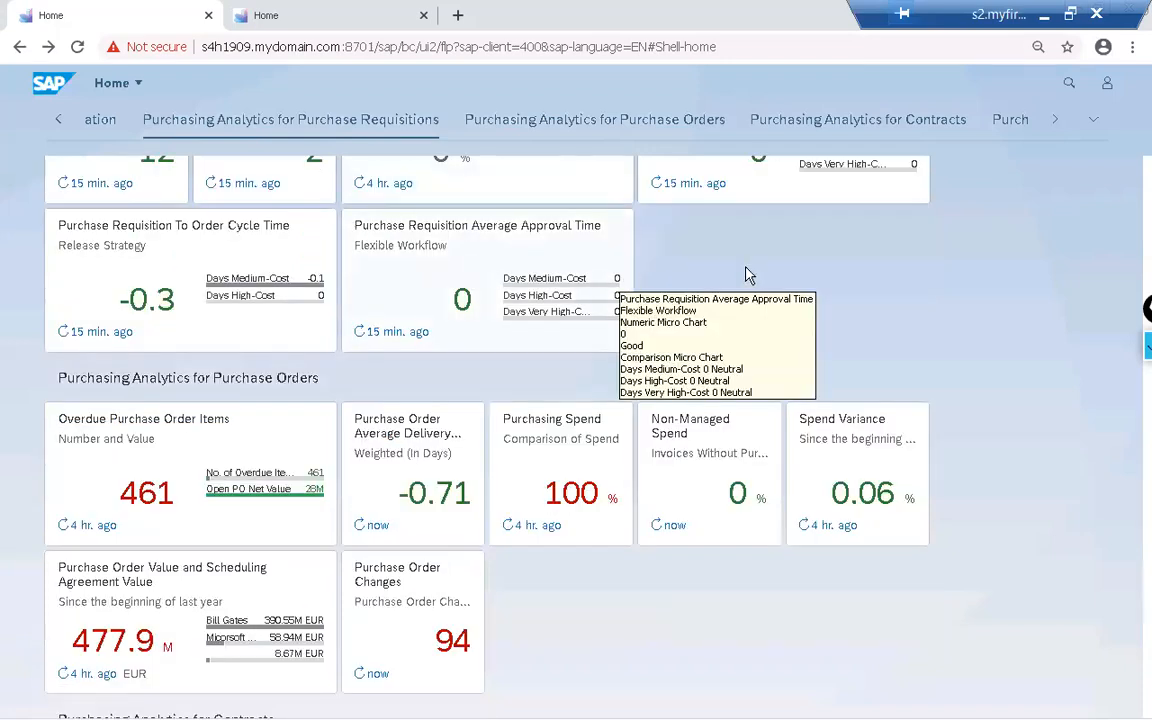
pyautogui.scroll(-1, 1030, 276)
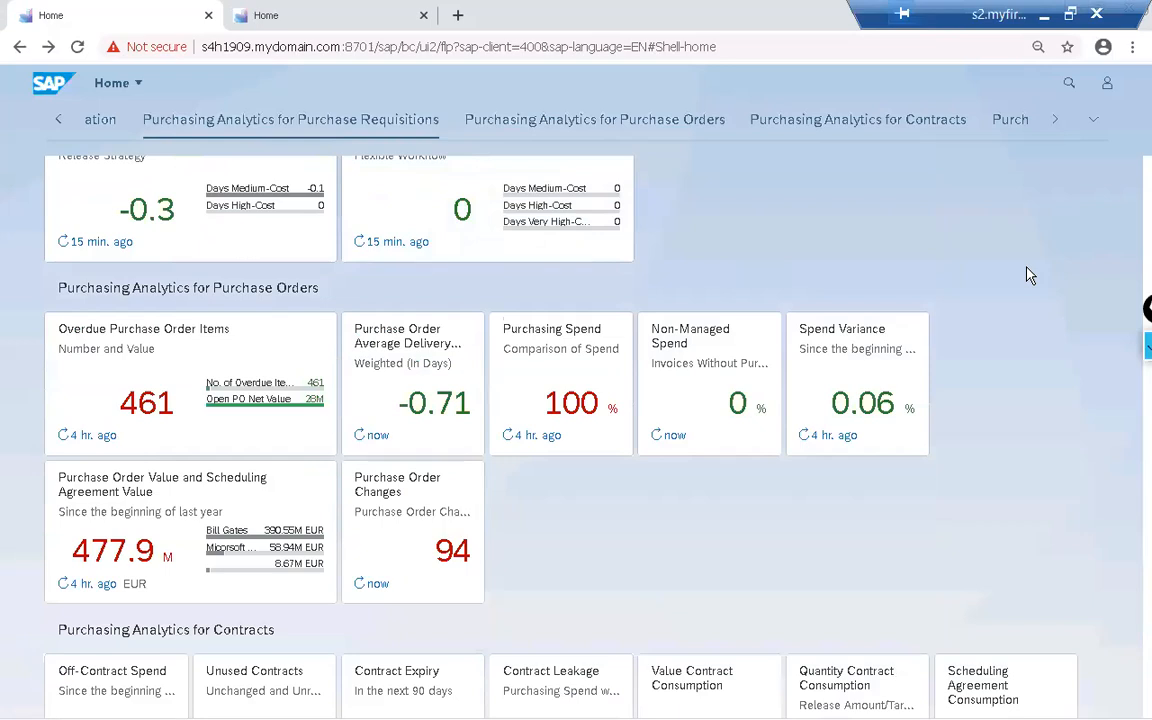
pyautogui.click(556, 360)
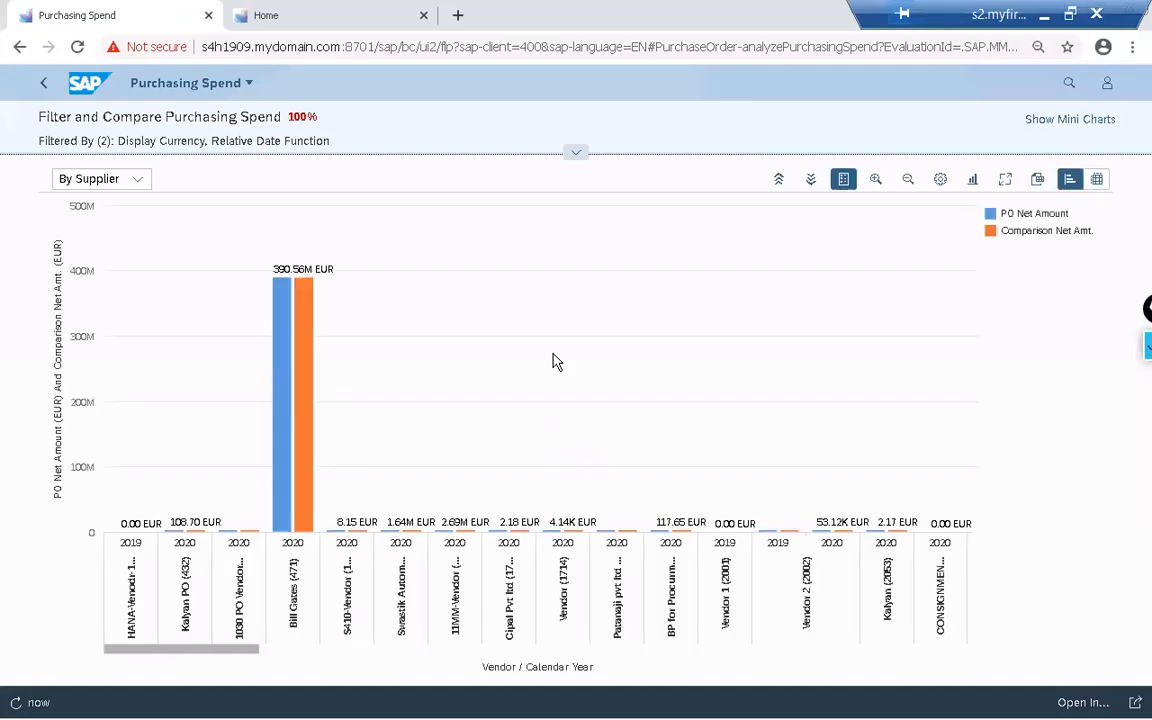
# Examine the purchasing spend chart by purchasing category, including SG02_CATEGORY, and return to the view by supplier
pyautogui.click(139, 182)
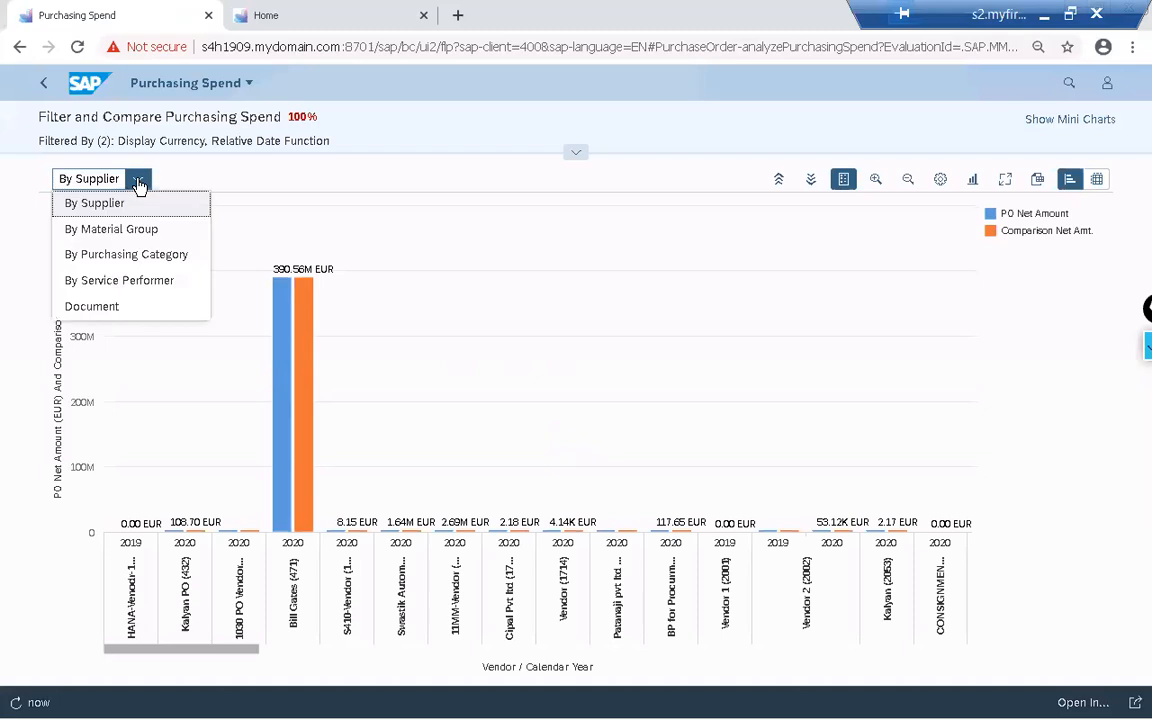
pyautogui.click(126, 256)
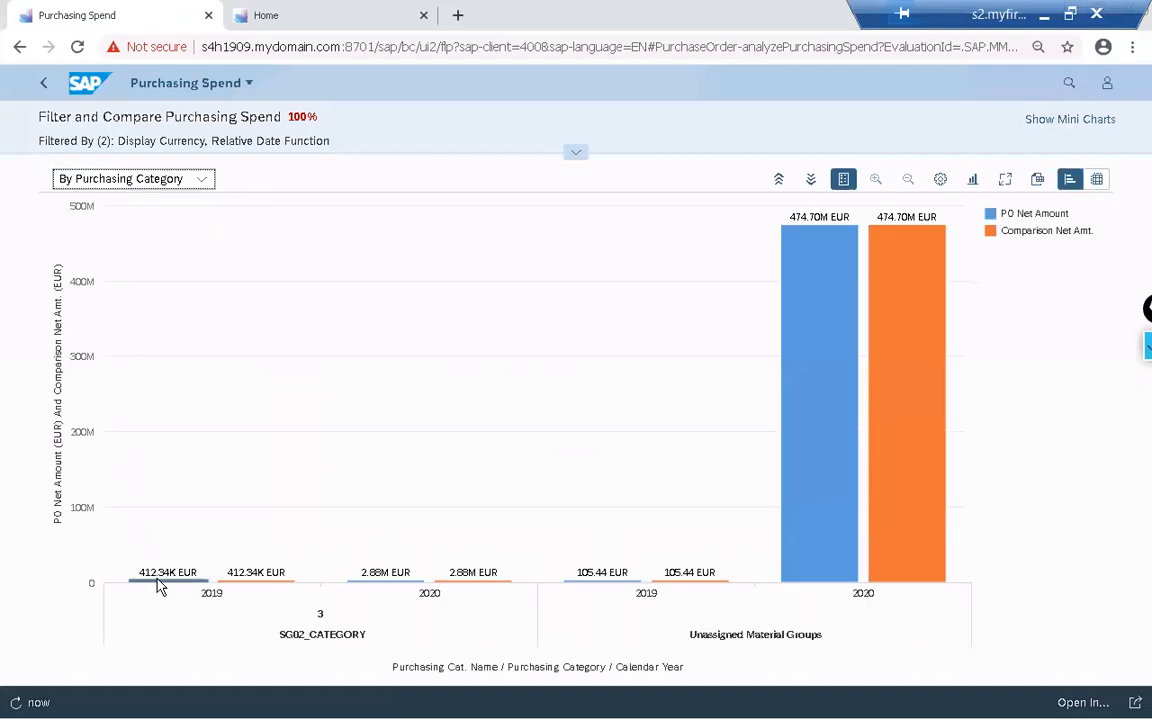
pyautogui.click(396, 580)
pyautogui.press('space')
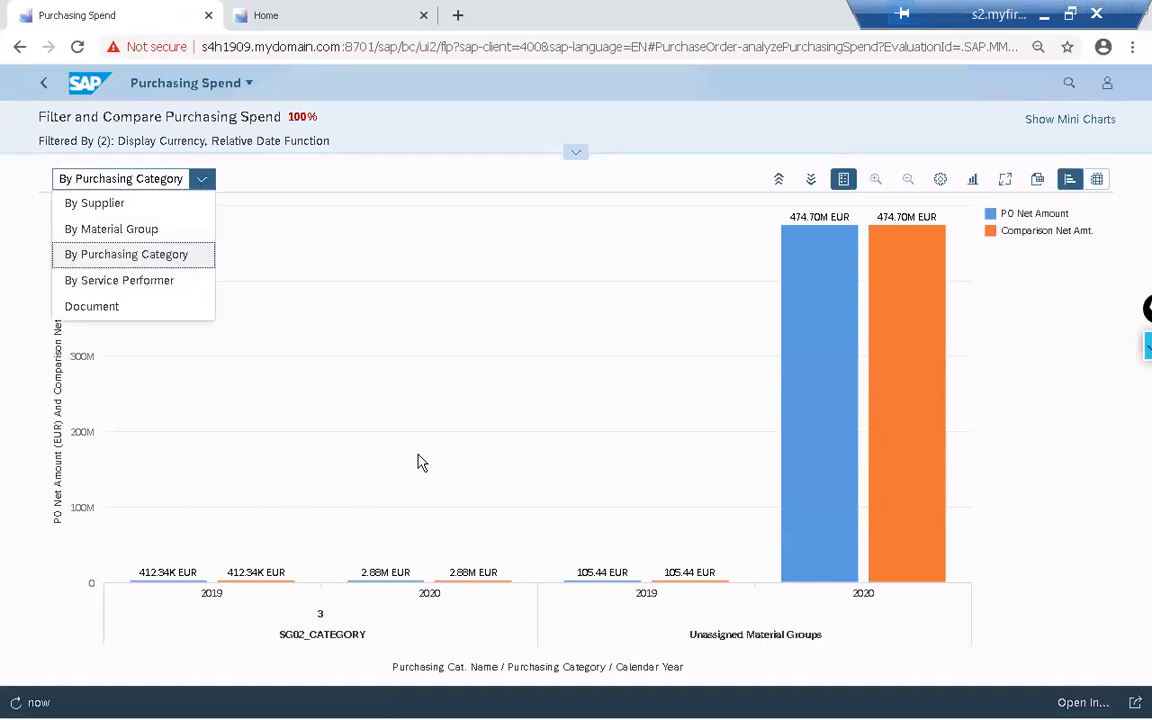
pyautogui.click(376, 452)
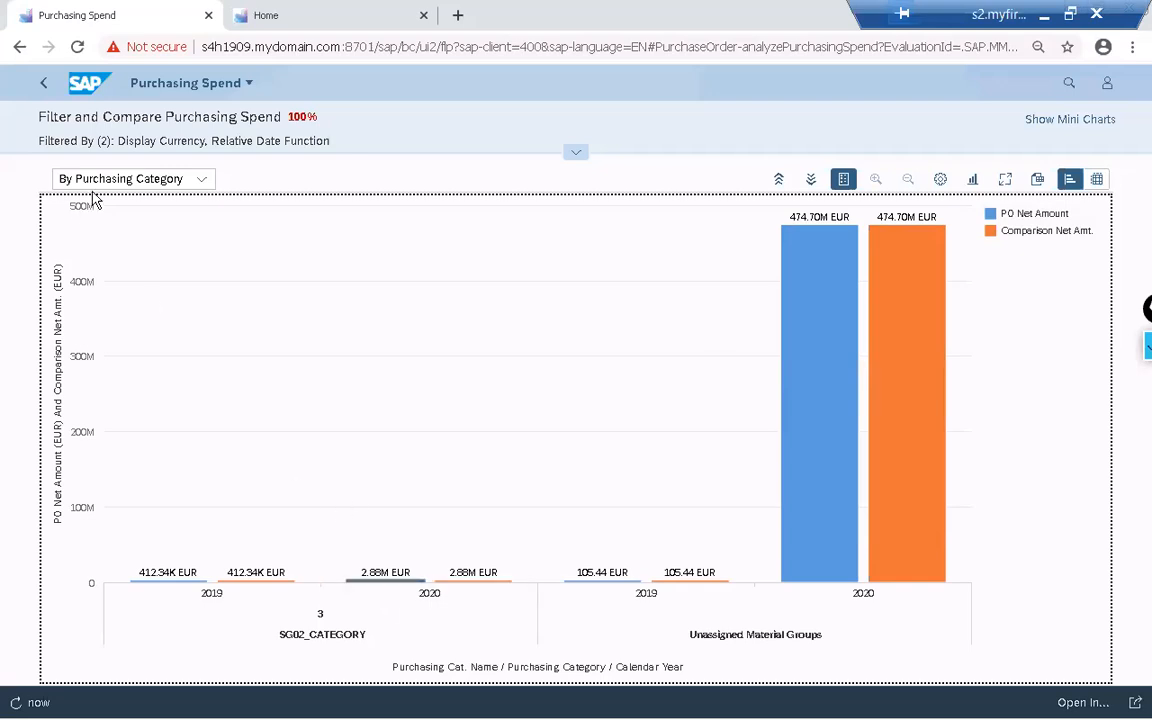
pyautogui.click(188, 178)
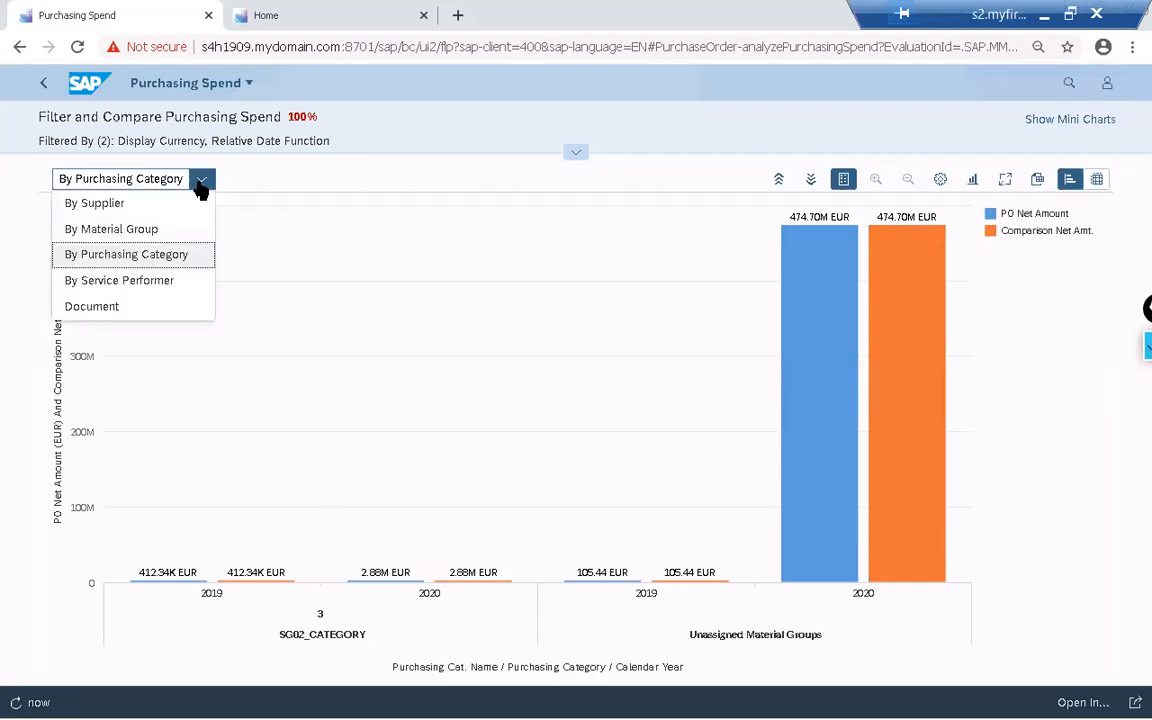
pyautogui.click(134, 208)
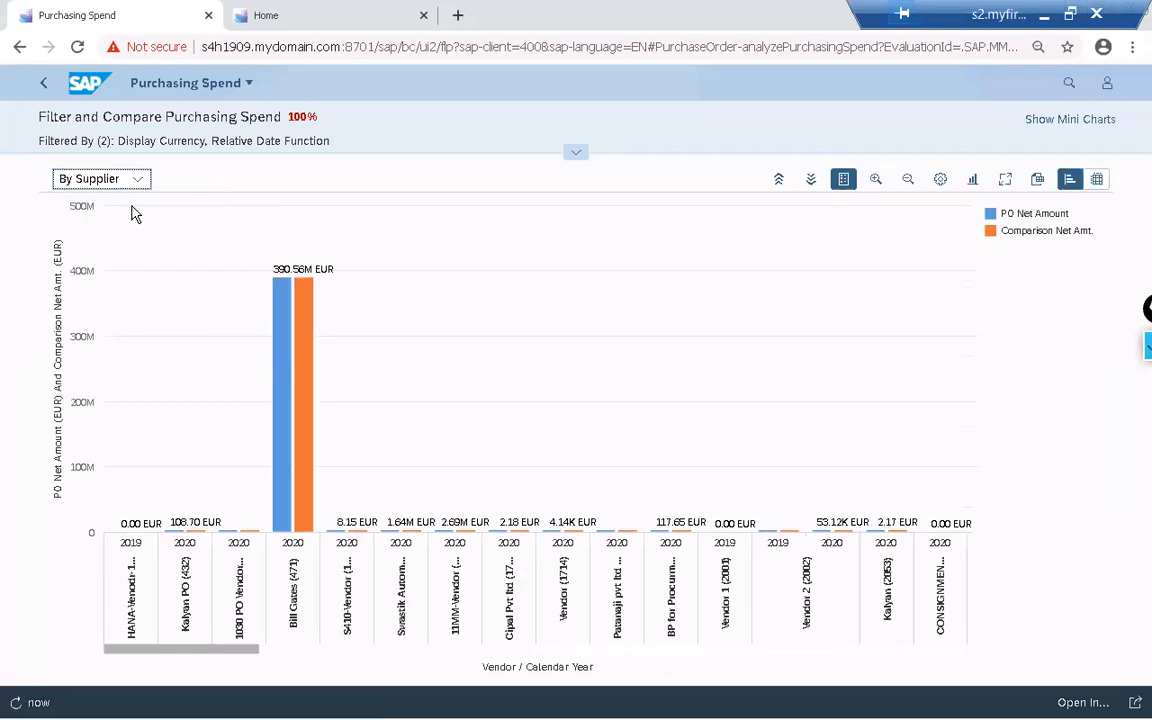
# Set the spend analysis display currency to USD and reload the chart by supplier
pyautogui.click(581, 155)
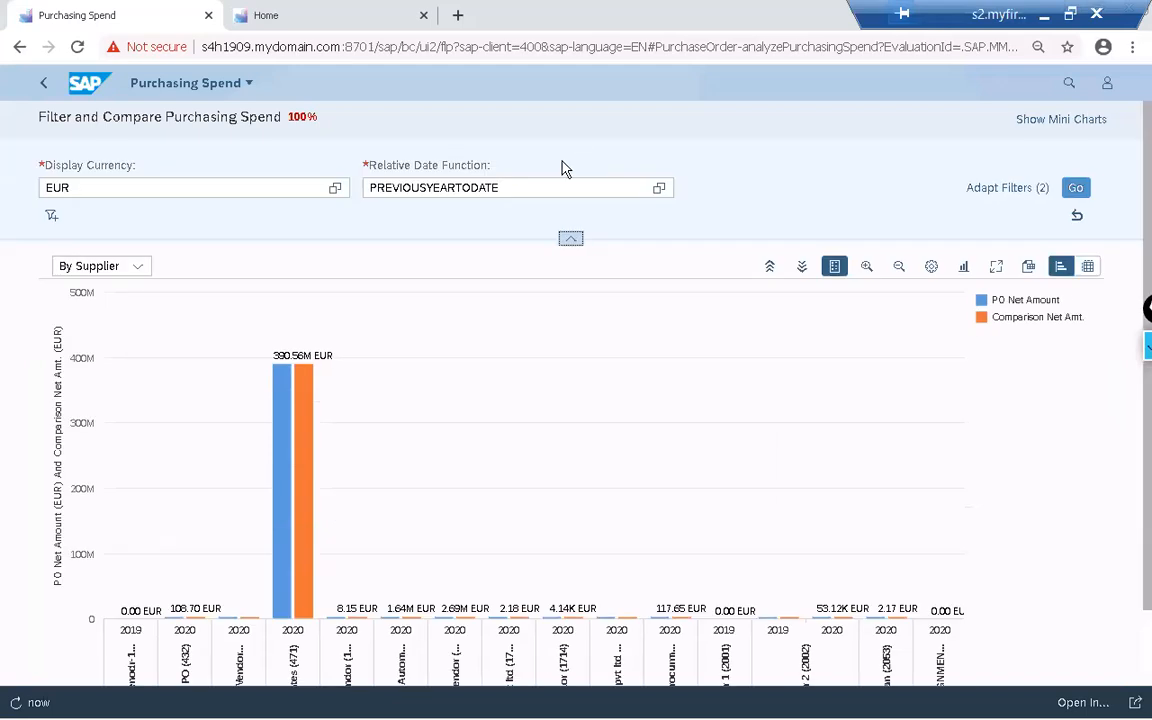
pyautogui.click(141, 188)
pyautogui.hotkey('ctrl', 'a')
pyautogui.write('USD')
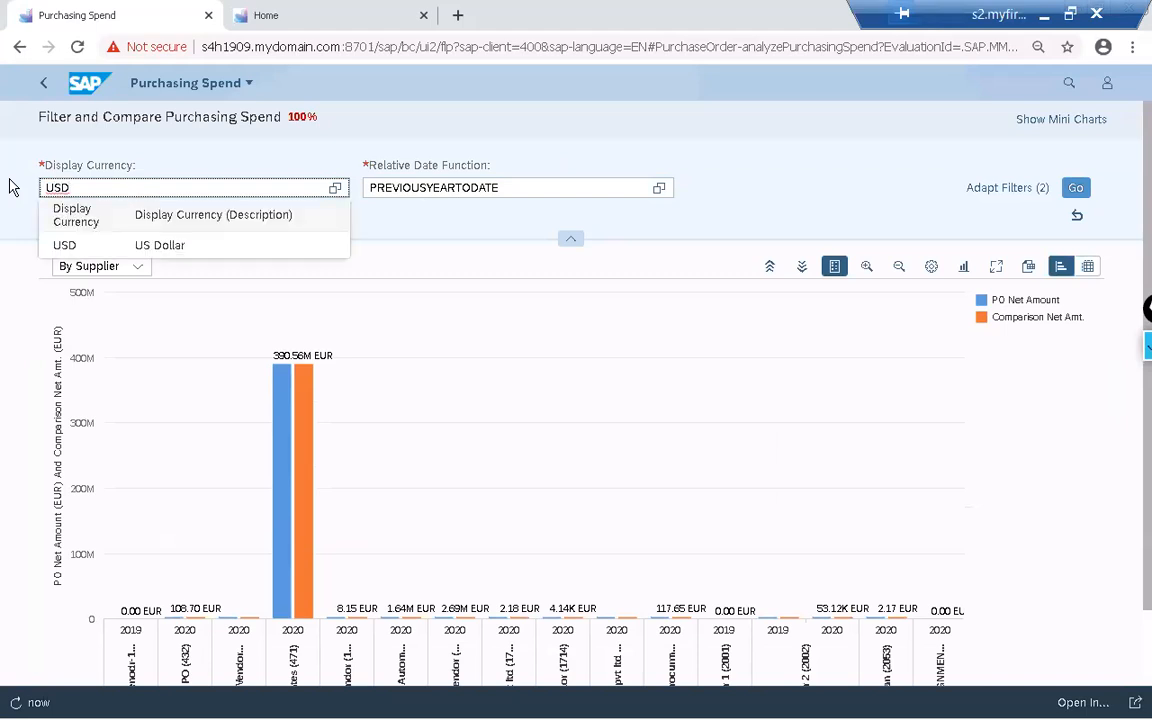
pyautogui.press('Return')
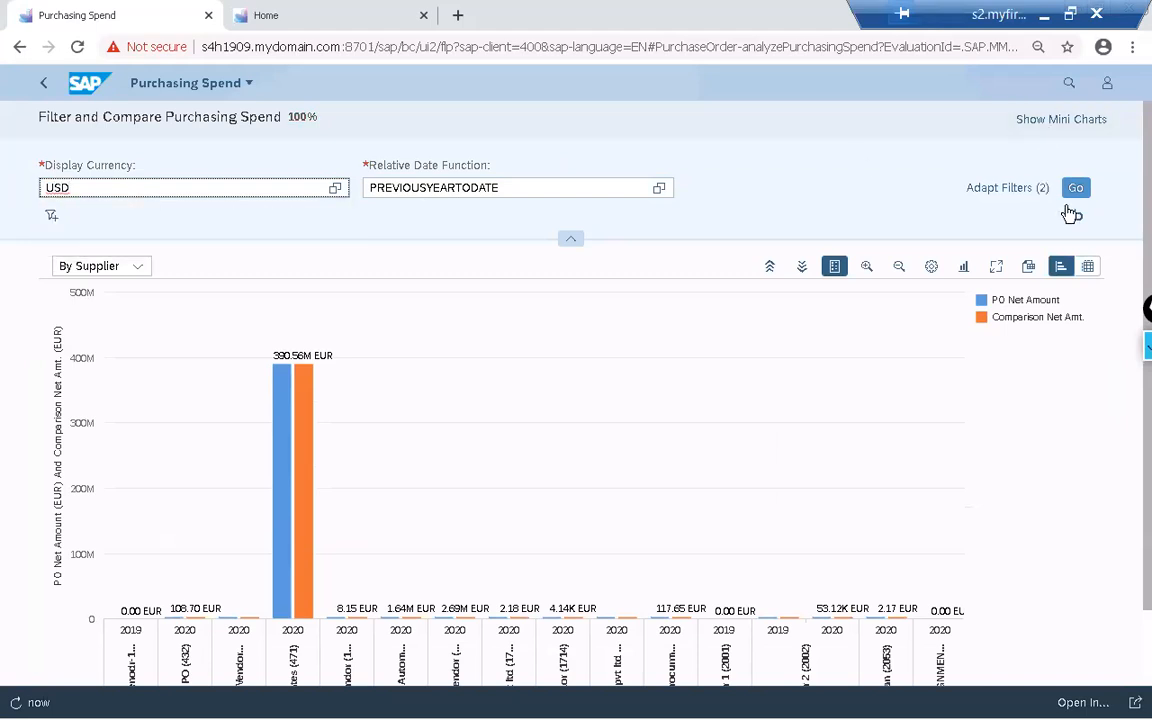
pyautogui.click(1076, 204)
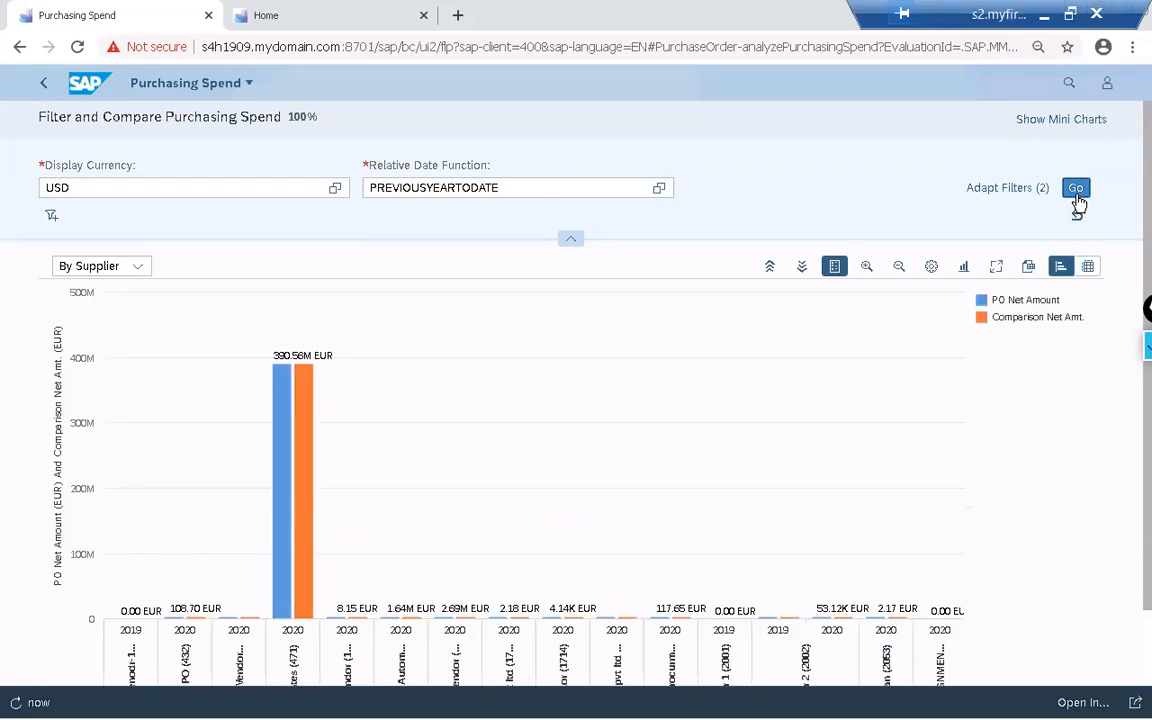
pyautogui.click(1076, 190)
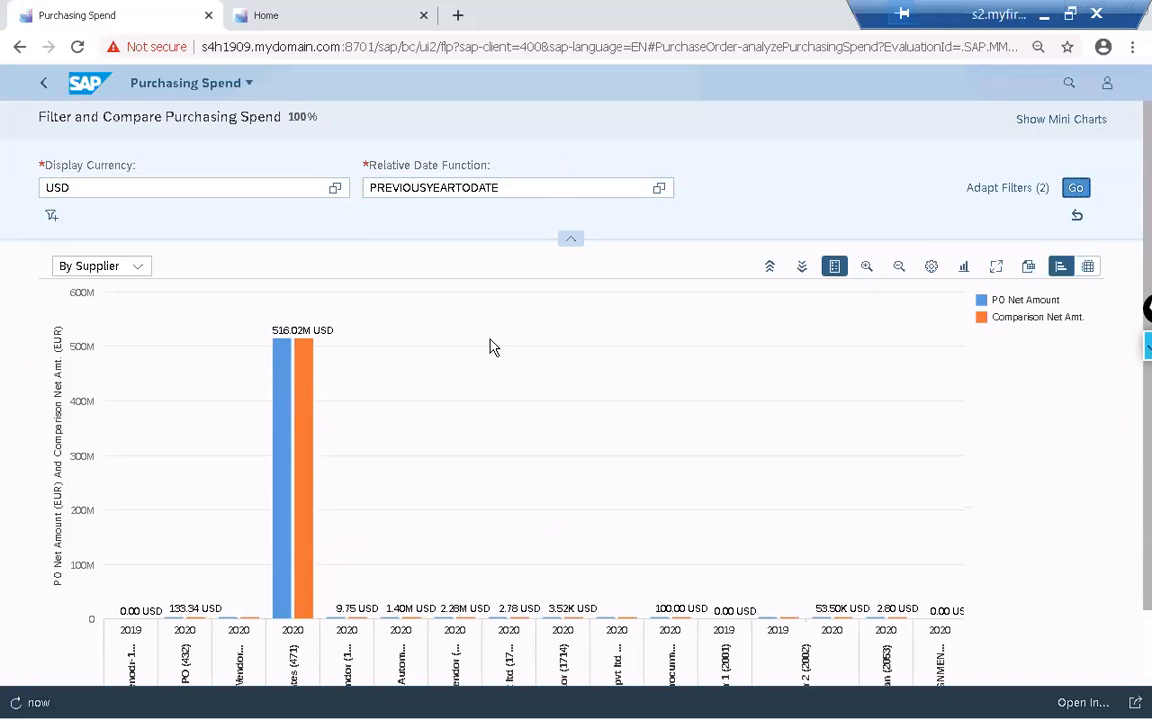
pyautogui.scroll(-2, 490, 345)
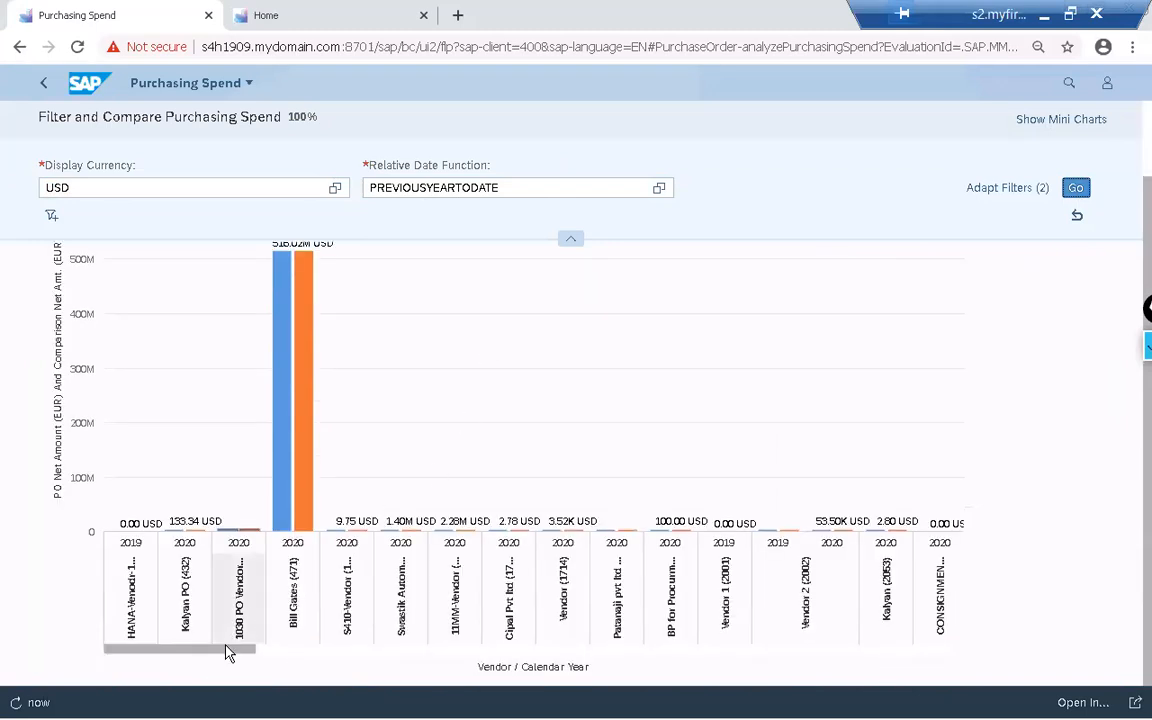
pyautogui.scroll(2, 575, 410)
# Add a Purch. organization filter to the spend analysis and restrict it to SASTRAGEEK PURCHASE (SG02)
pyautogui.click(988, 190)
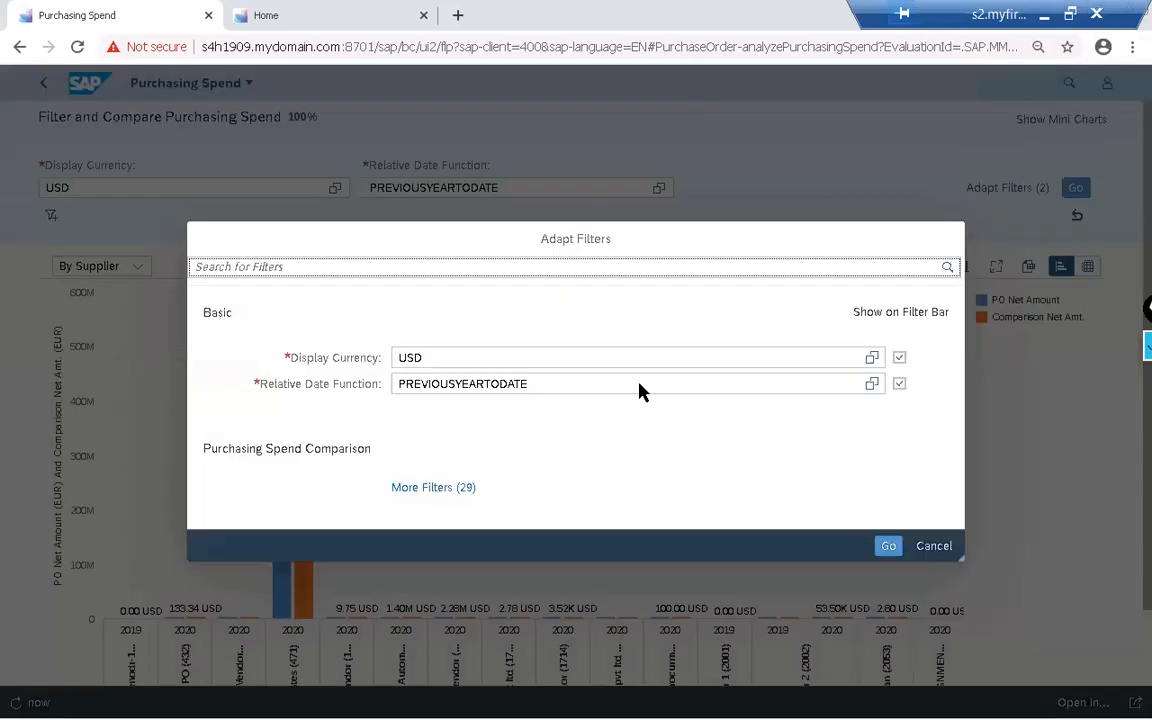
pyautogui.click(447, 490)
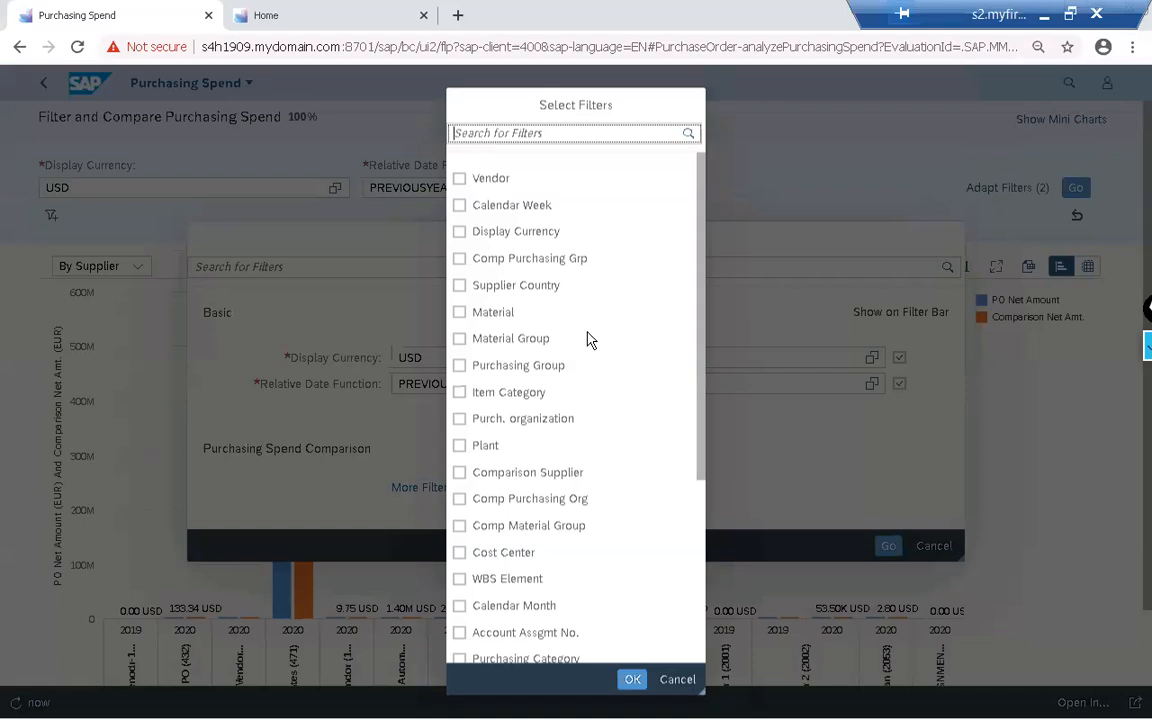
pyautogui.click(459, 418)
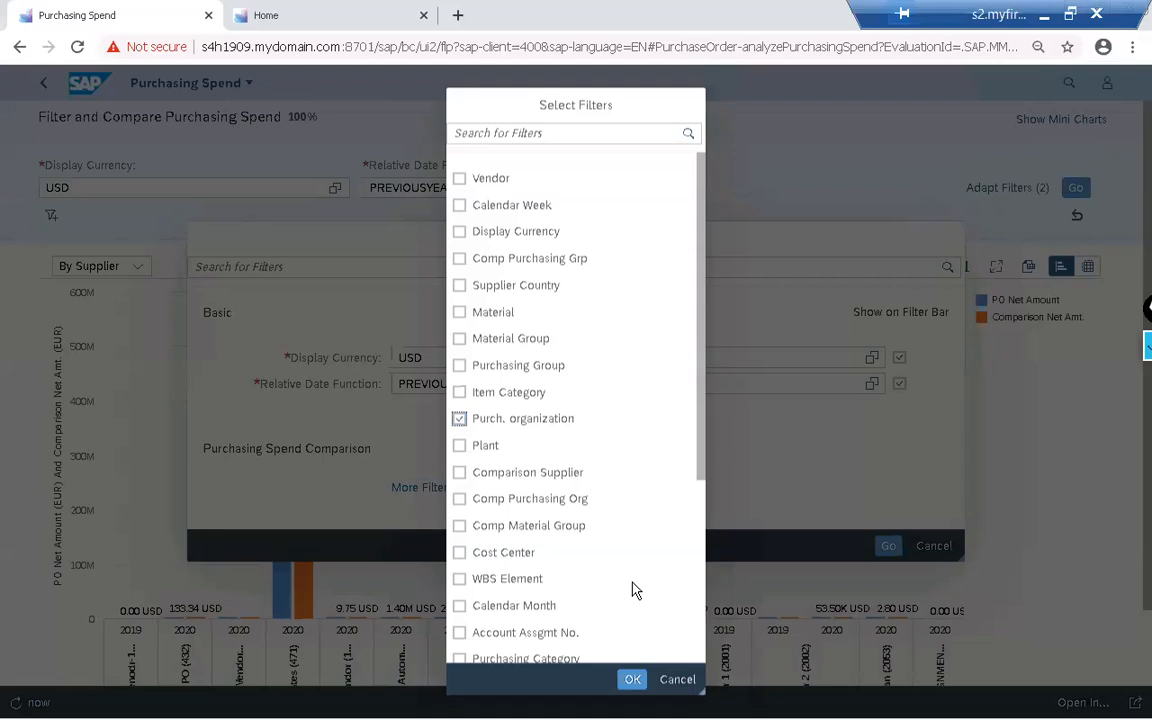
pyautogui.click(635, 680)
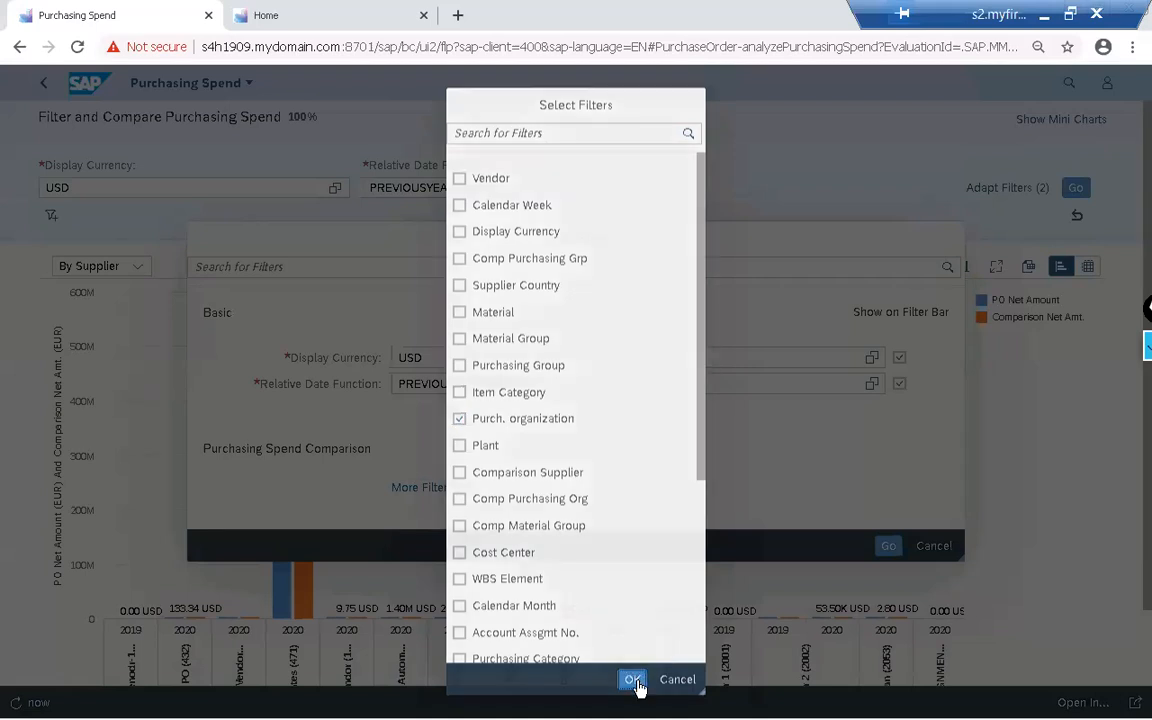
pyautogui.click(472, 477)
pyautogui.write('SG')
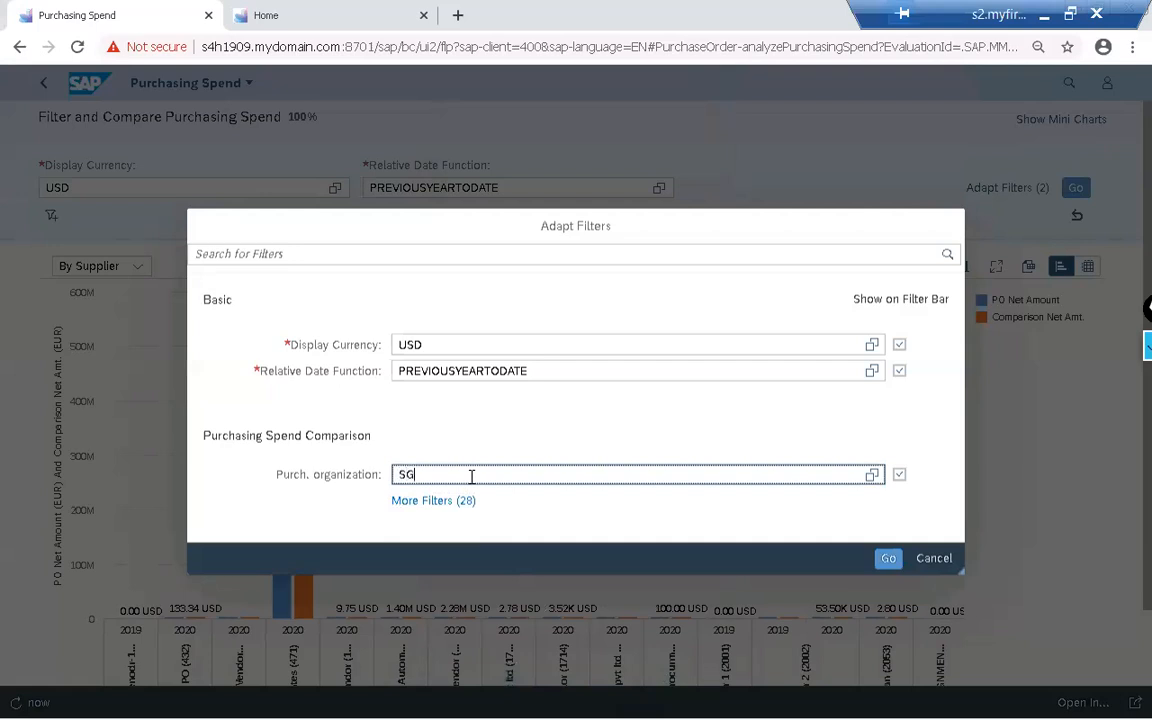
pyautogui.write('02')
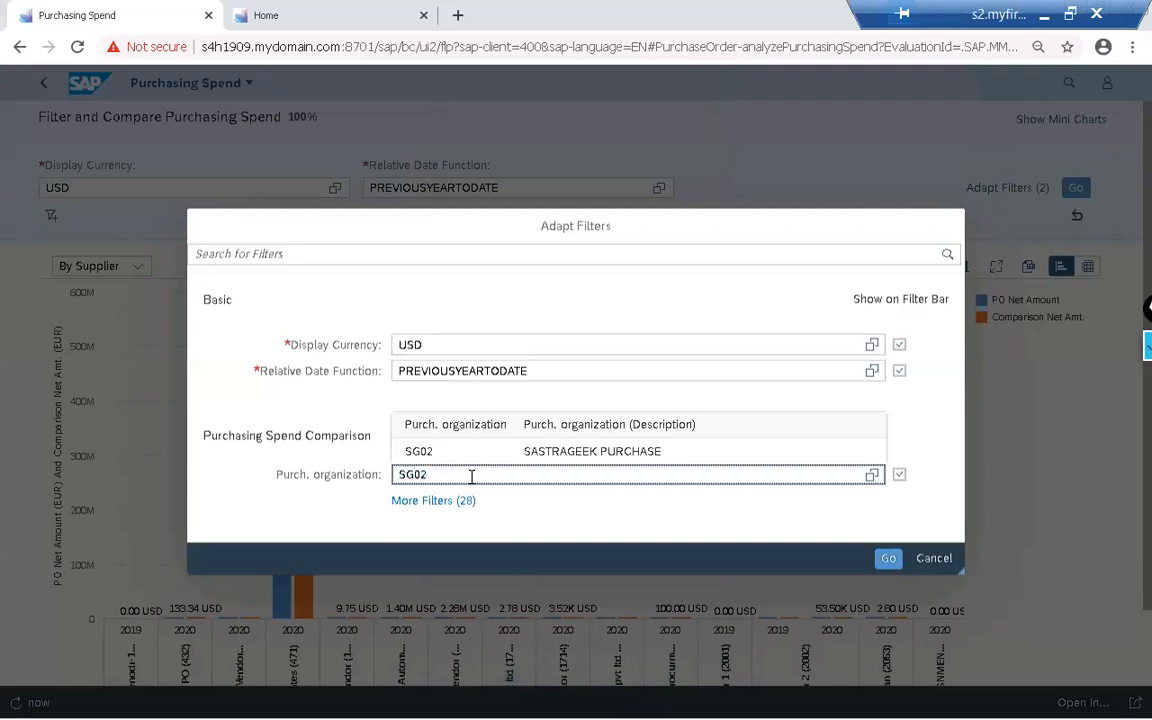
pyautogui.click(478, 452)
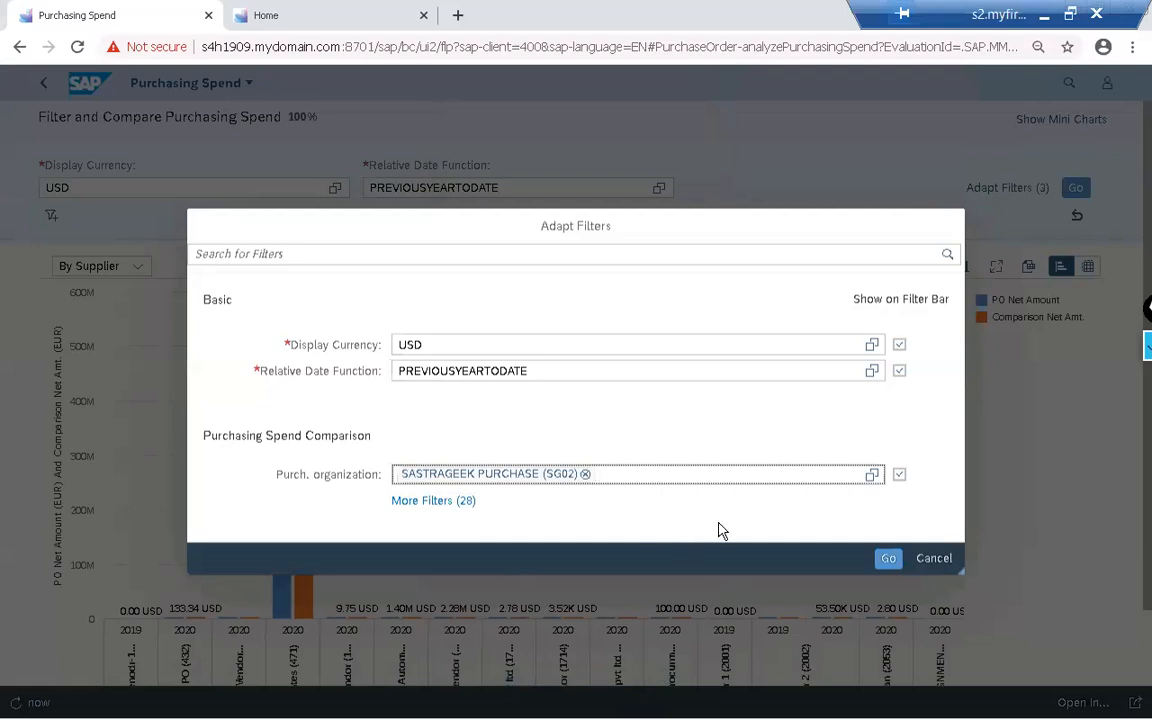
pyautogui.click(886, 559)
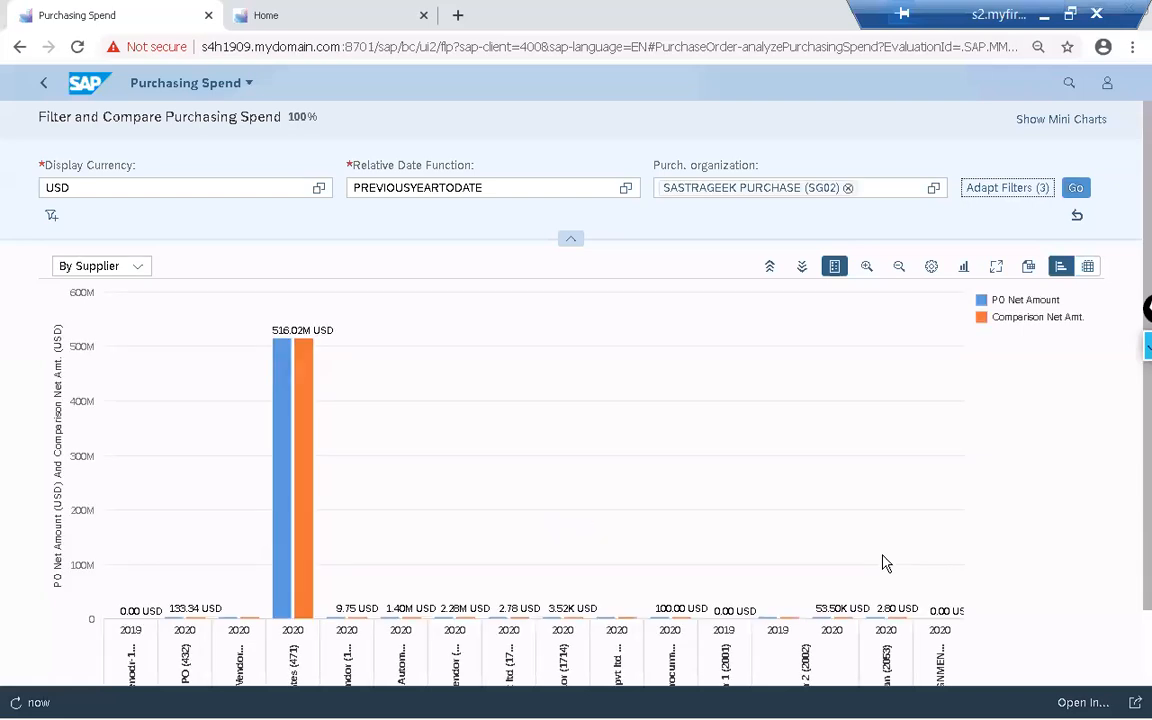
# Review the filtered spend chart, drill into Sg02 Vendor's 2020 PO net amount by document, and return to the chart
pyautogui.scroll(-1, 883, 561)
pyautogui.scroll(1, 883, 561)
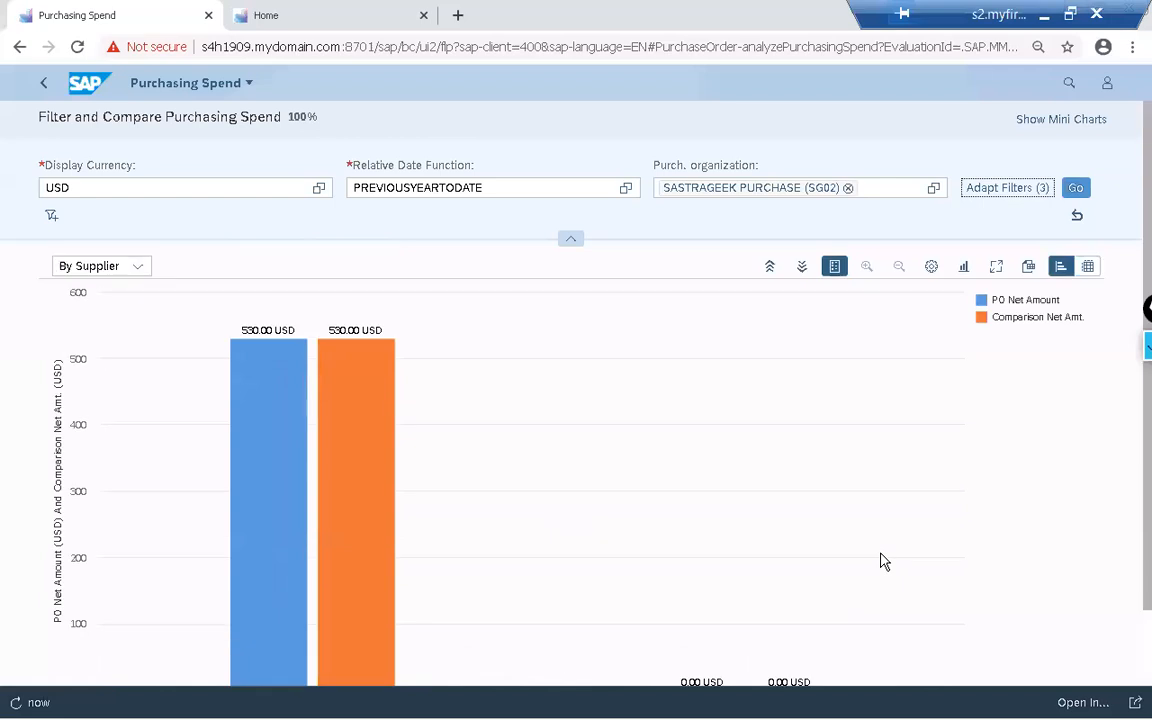
pyautogui.scroll(-1, 883, 561)
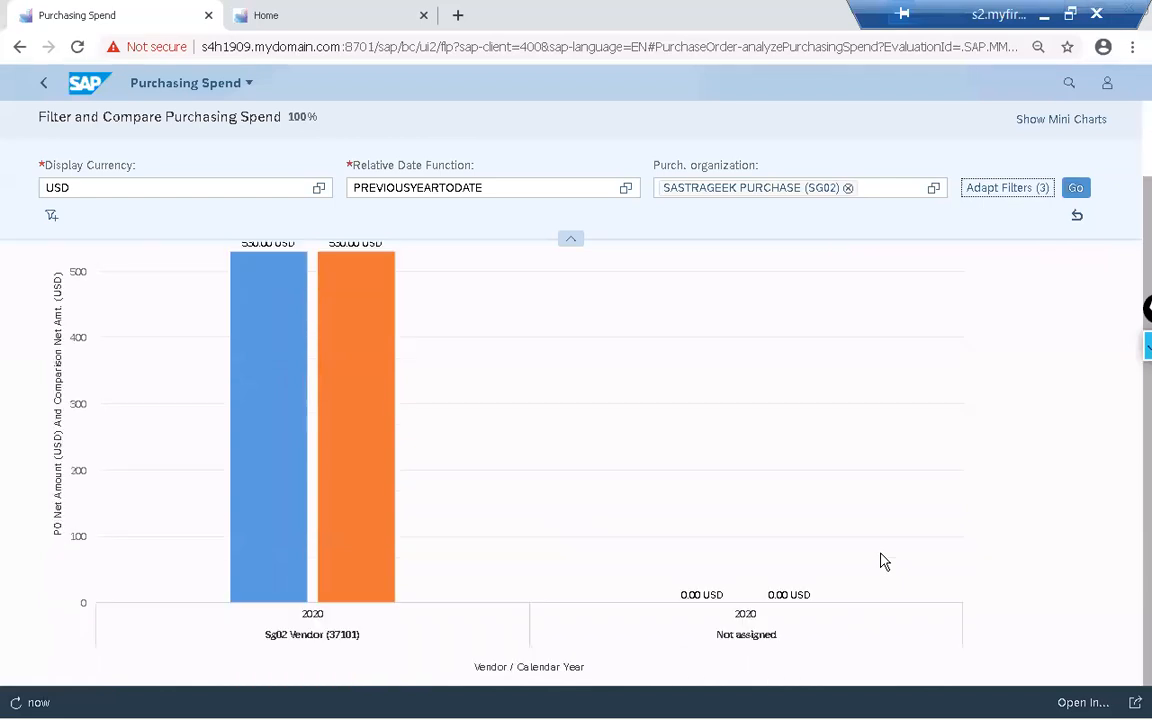
pyautogui.scroll(1, 883, 561)
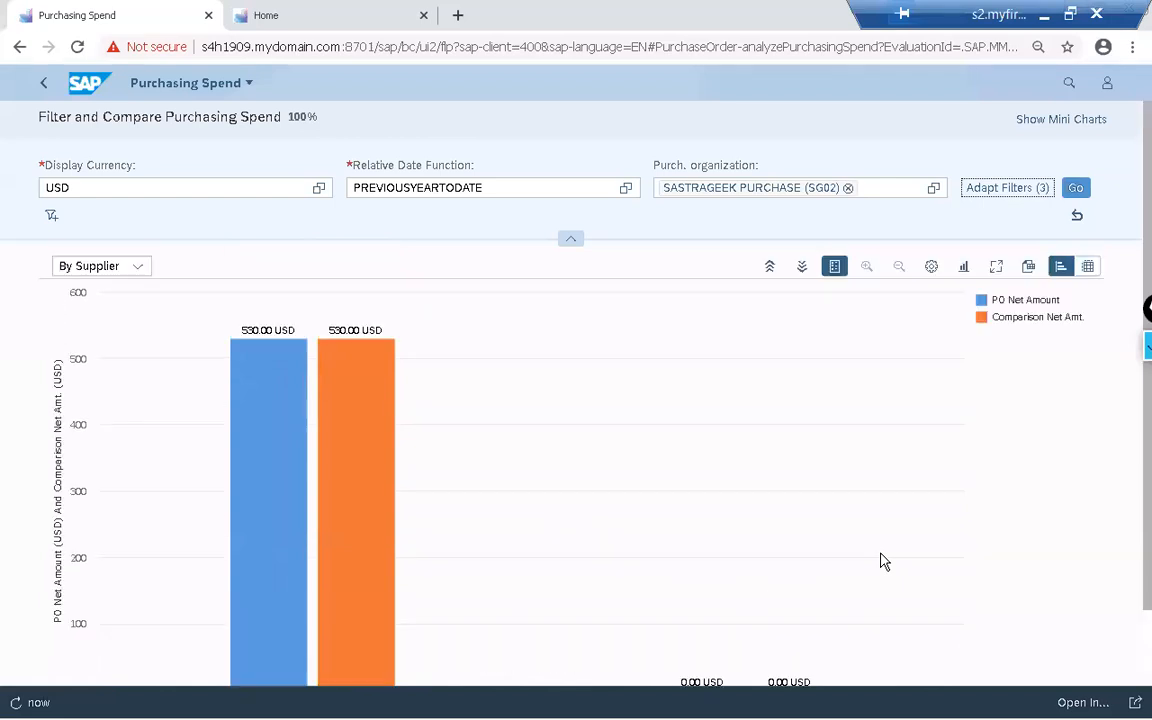
pyautogui.click(260, 367)
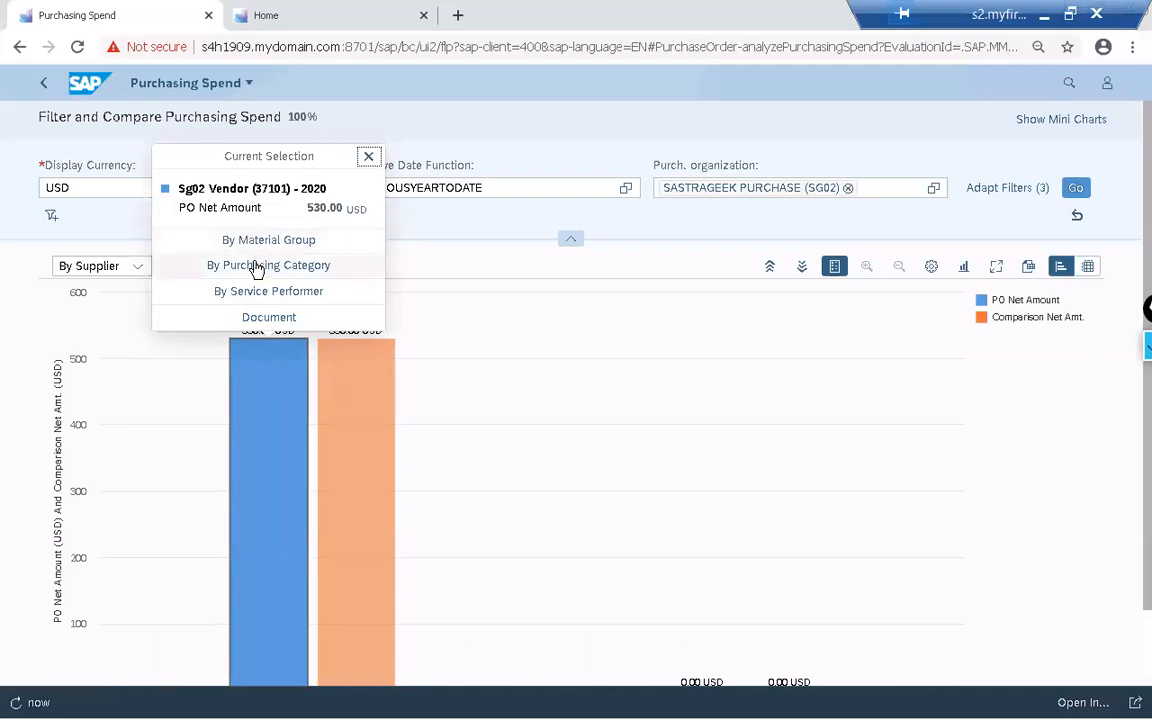
pyautogui.click(262, 317)
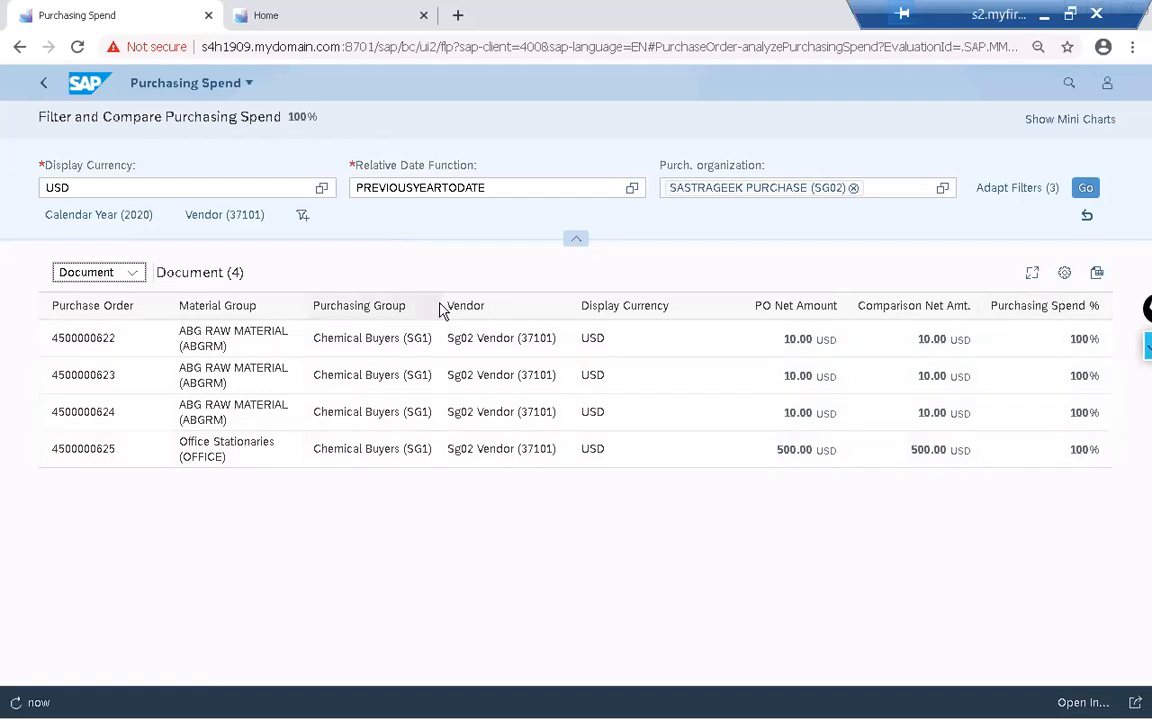
pyautogui.click(45, 87)
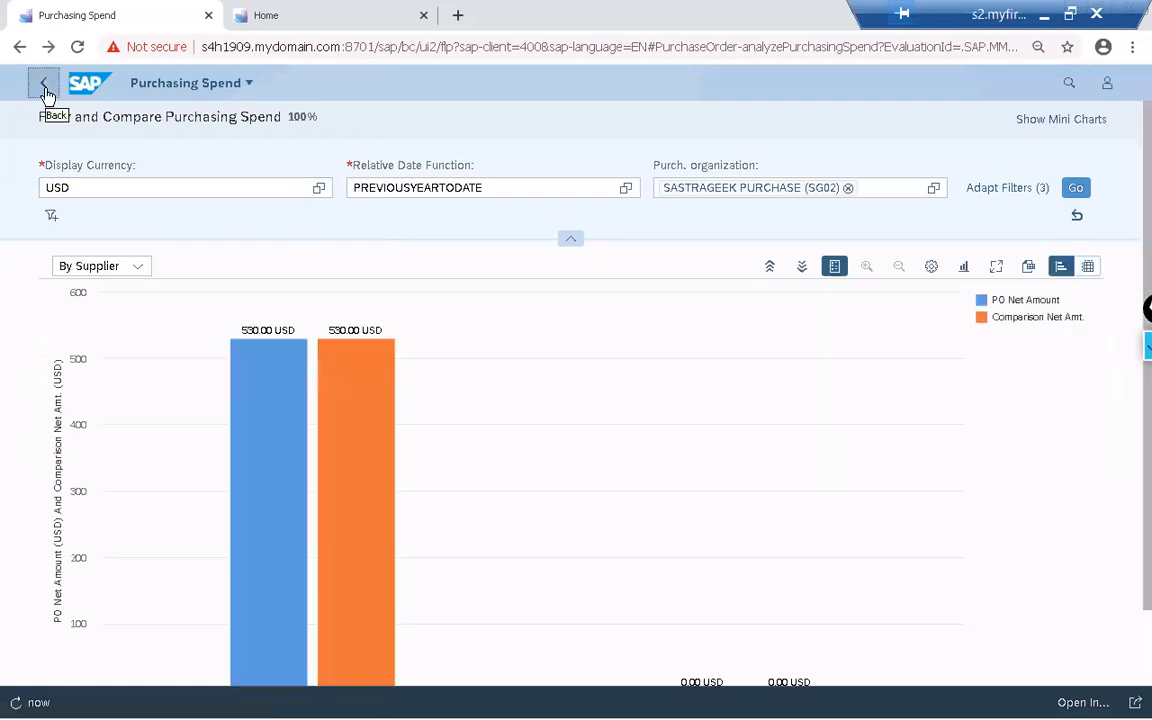
# Leave the purchasing spend analysis and return to the launchpad home page
pyautogui.click(45, 88)
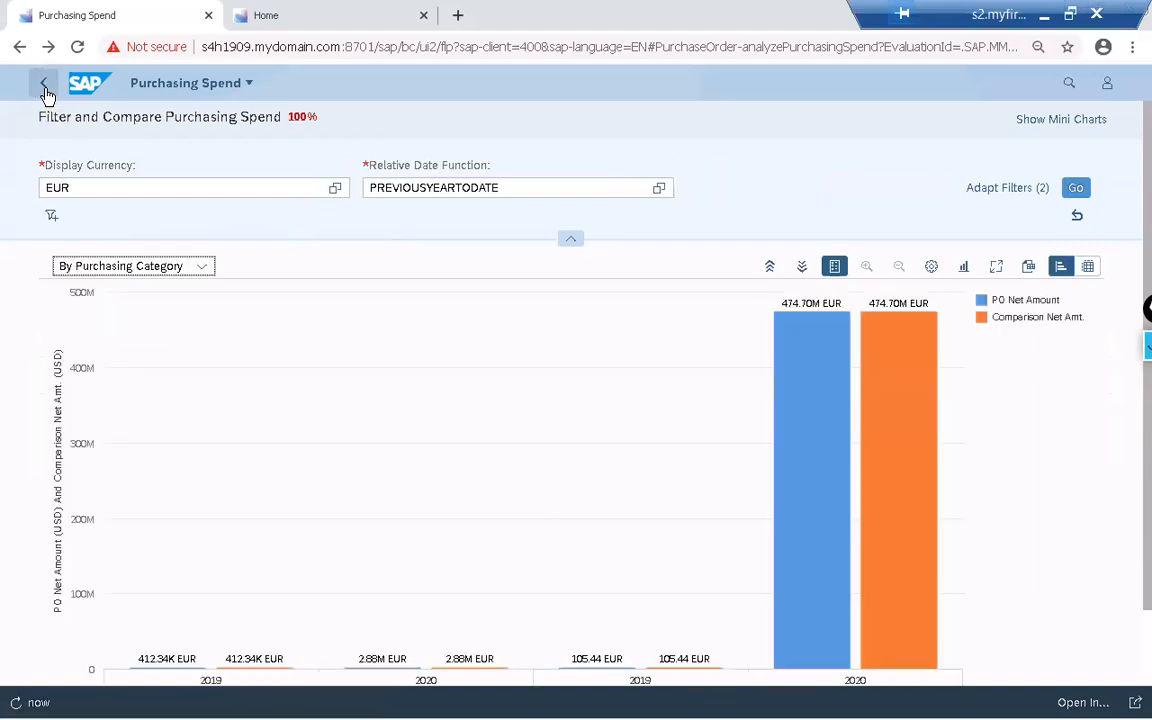
pyautogui.click(45, 88)
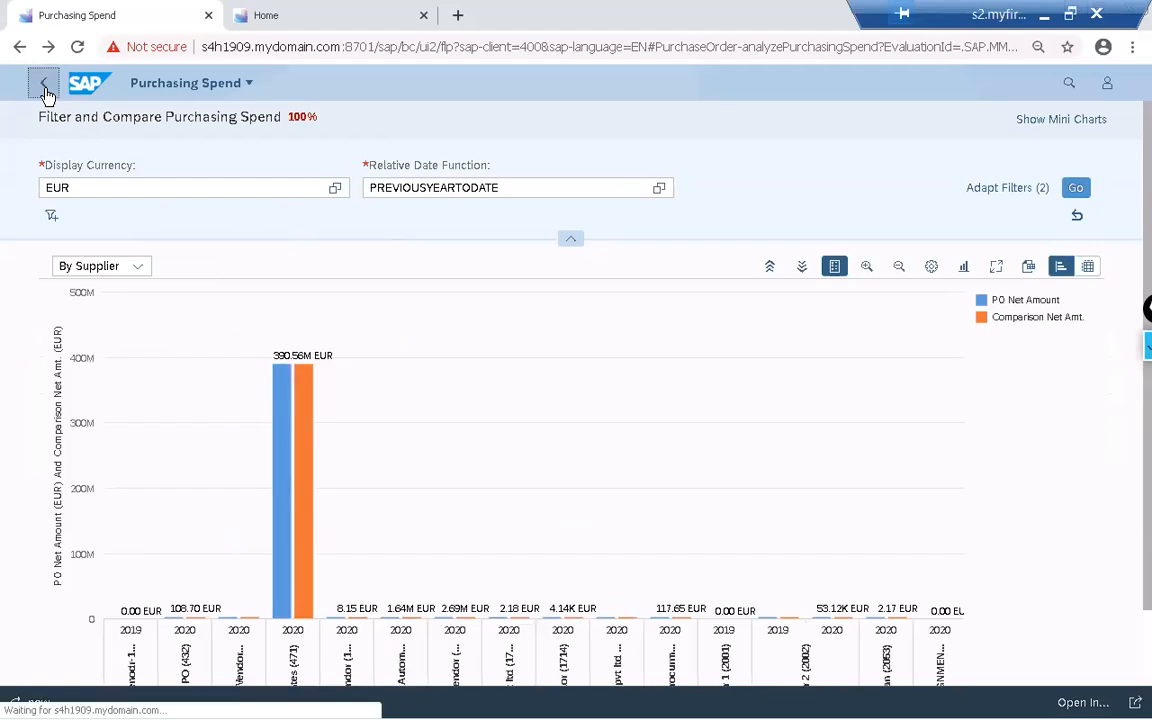
pyautogui.click(45, 88)
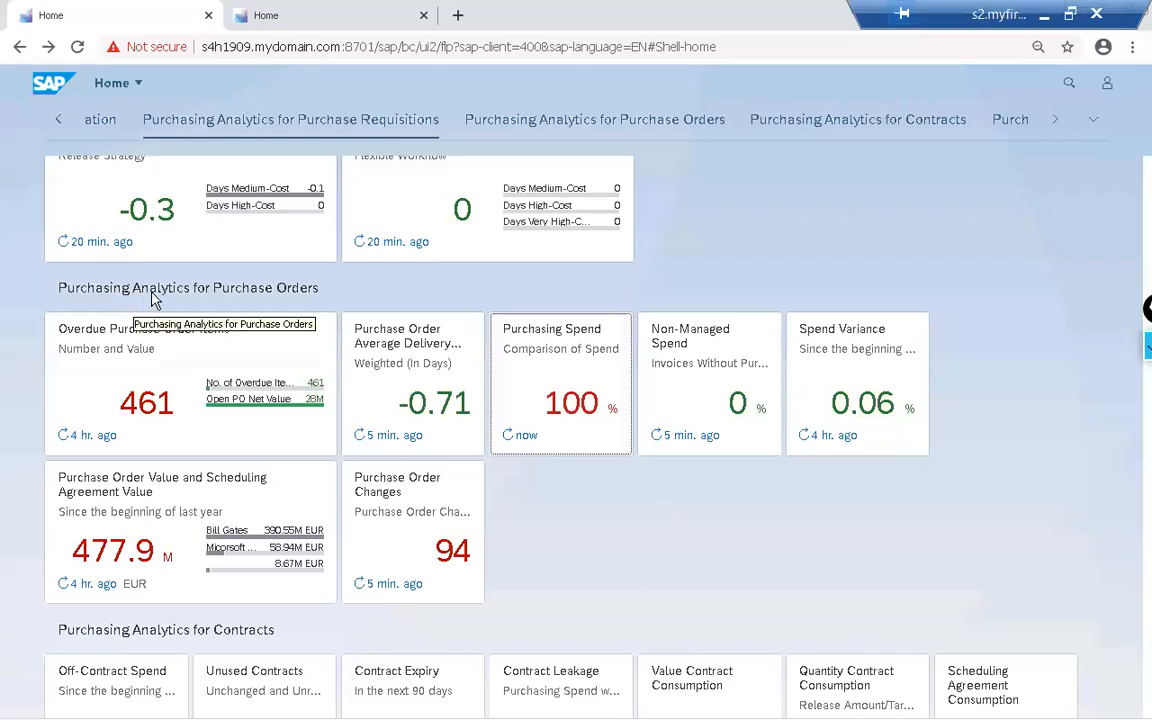
# Open Overdue Purchase Order Items, review the chart by supplier and the available breakdowns, and return to the home page
pyautogui.click(163, 368)
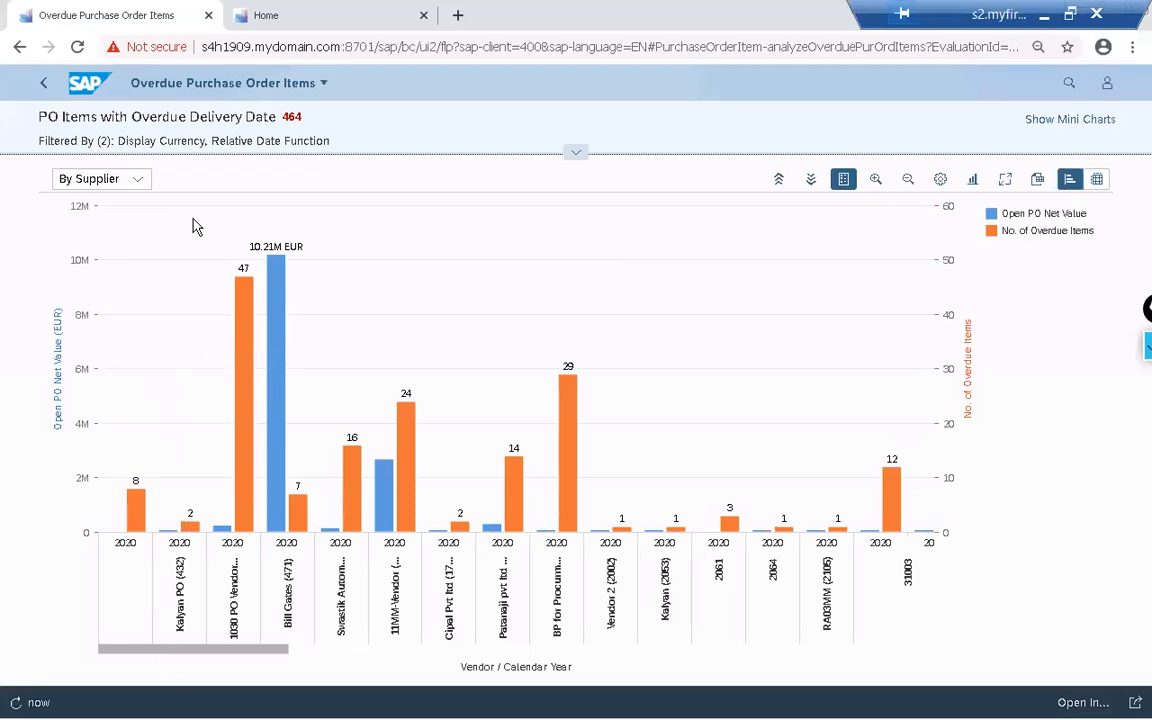
pyautogui.click(140, 180)
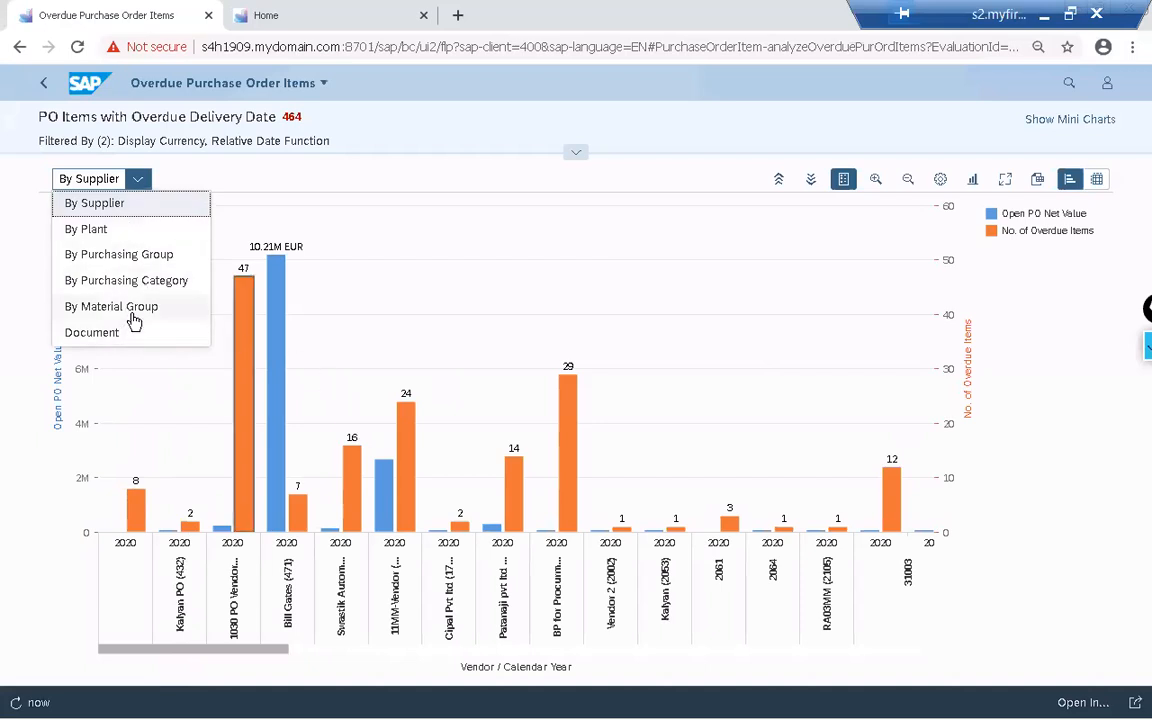
pyautogui.click(427, 166)
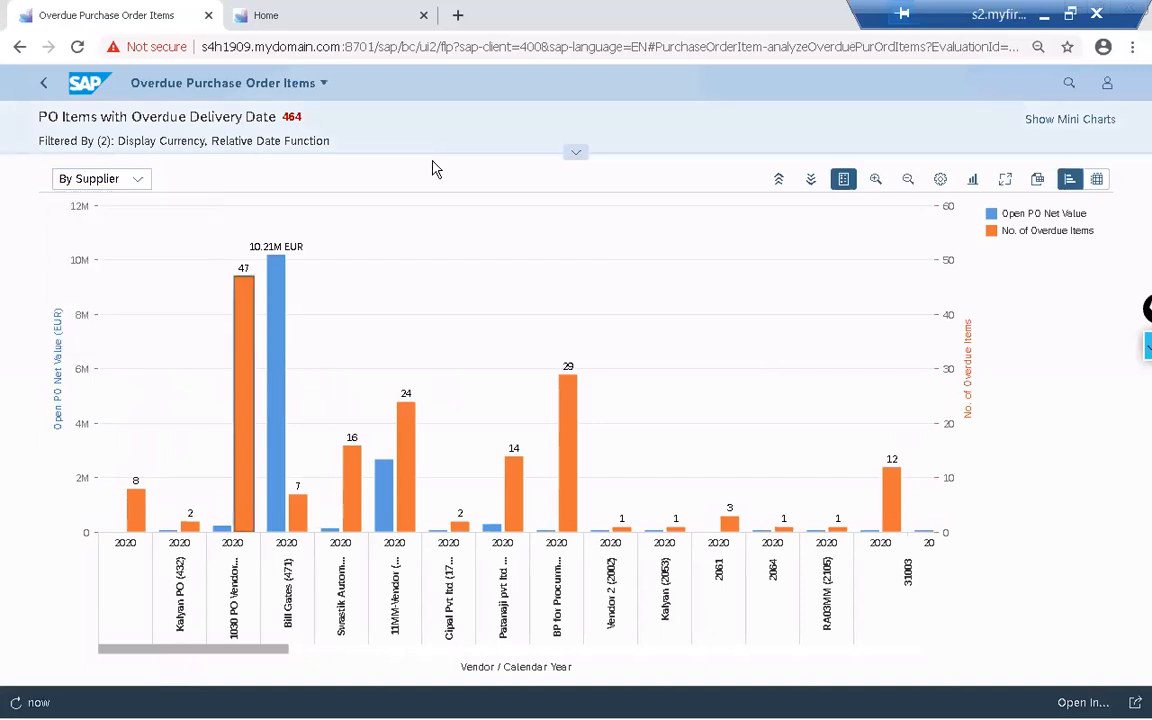
pyautogui.click(43, 87)
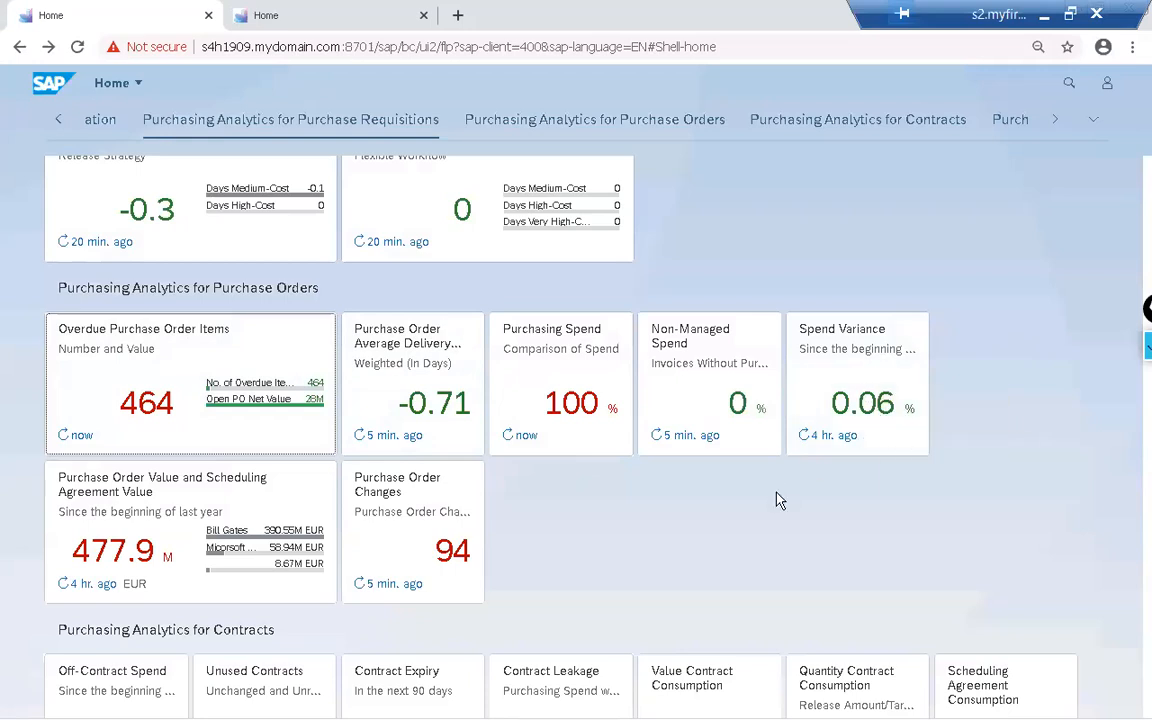
# Examine the purchasing analytics tiles for purchase requisitions, purchase orders and contracts on the home page
pyautogui.scroll(-1, 776, 499)
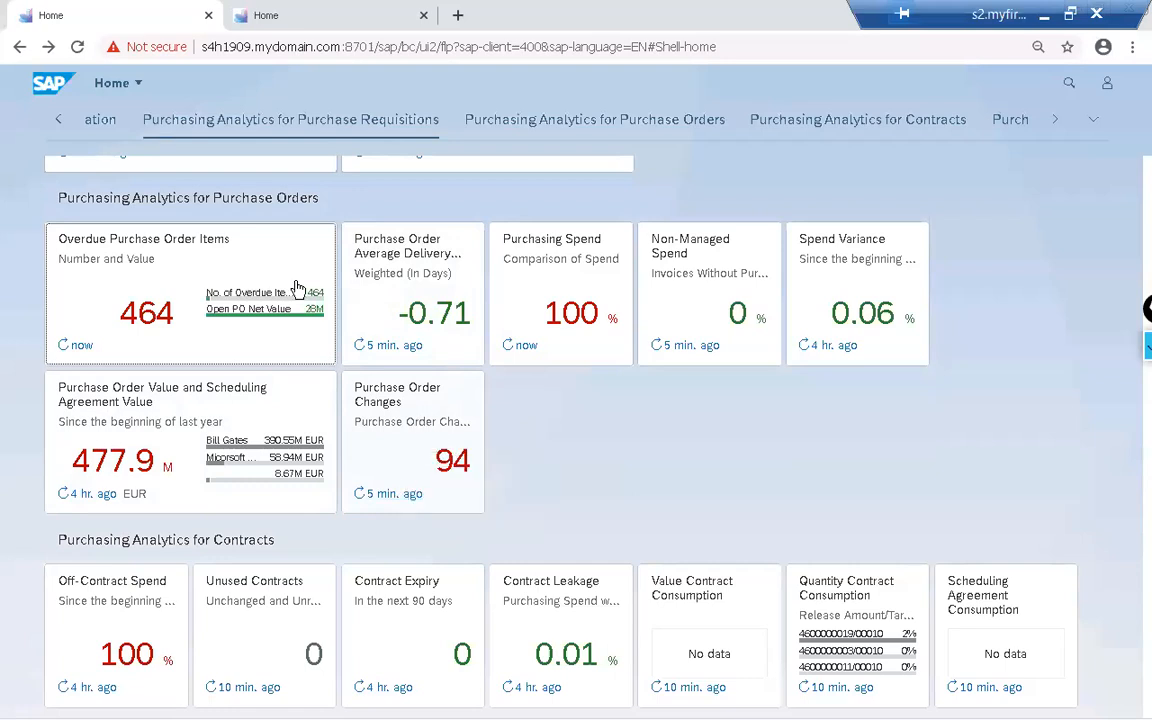
pyautogui.scroll(3, 216, 300)
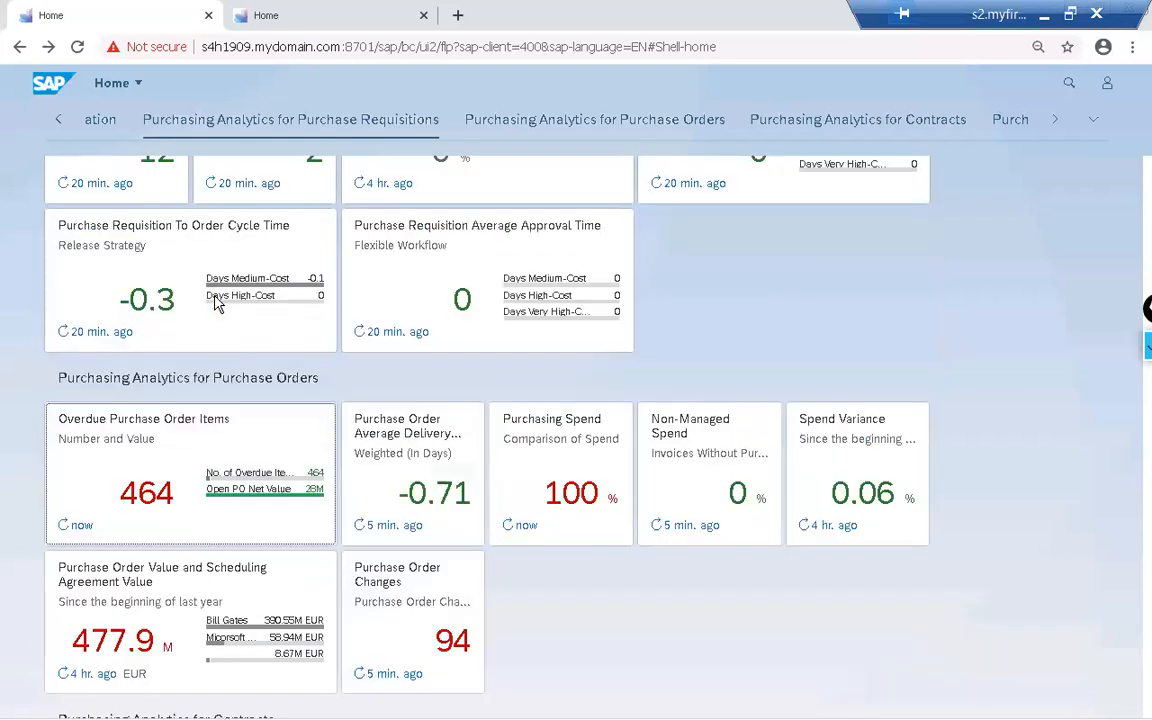
pyautogui.scroll(2, 216, 300)
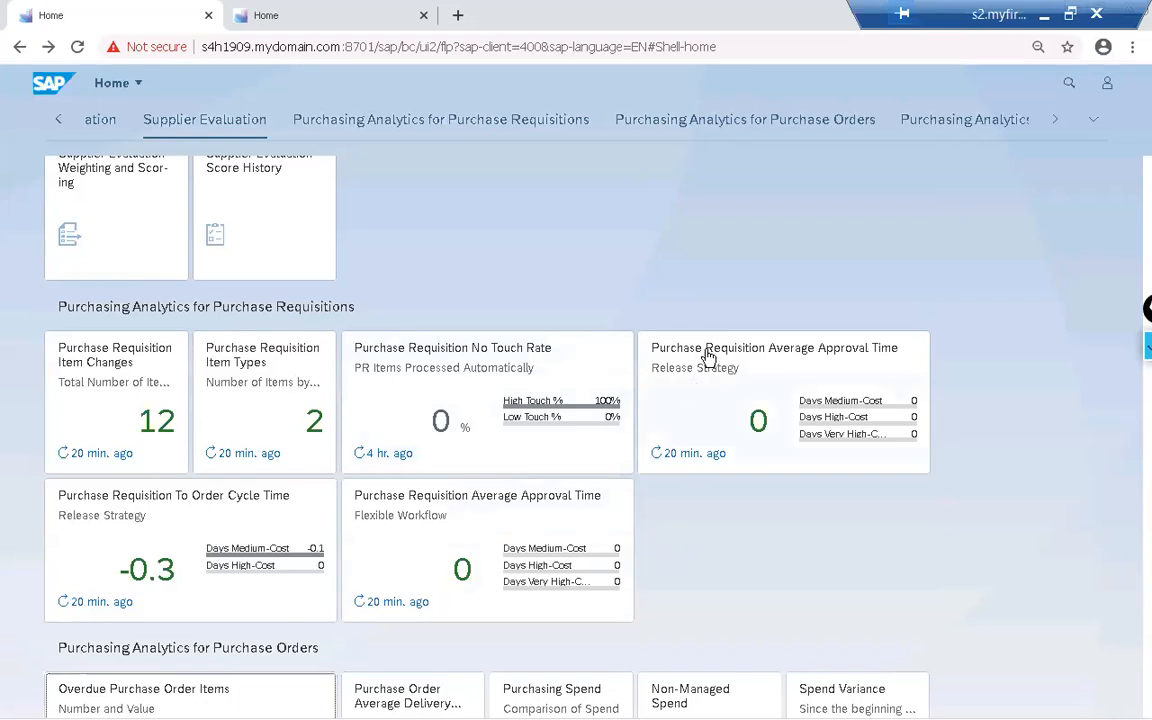
pyautogui.moveTo(735, 359)
pyautogui.scroll(-1, 726, 437)
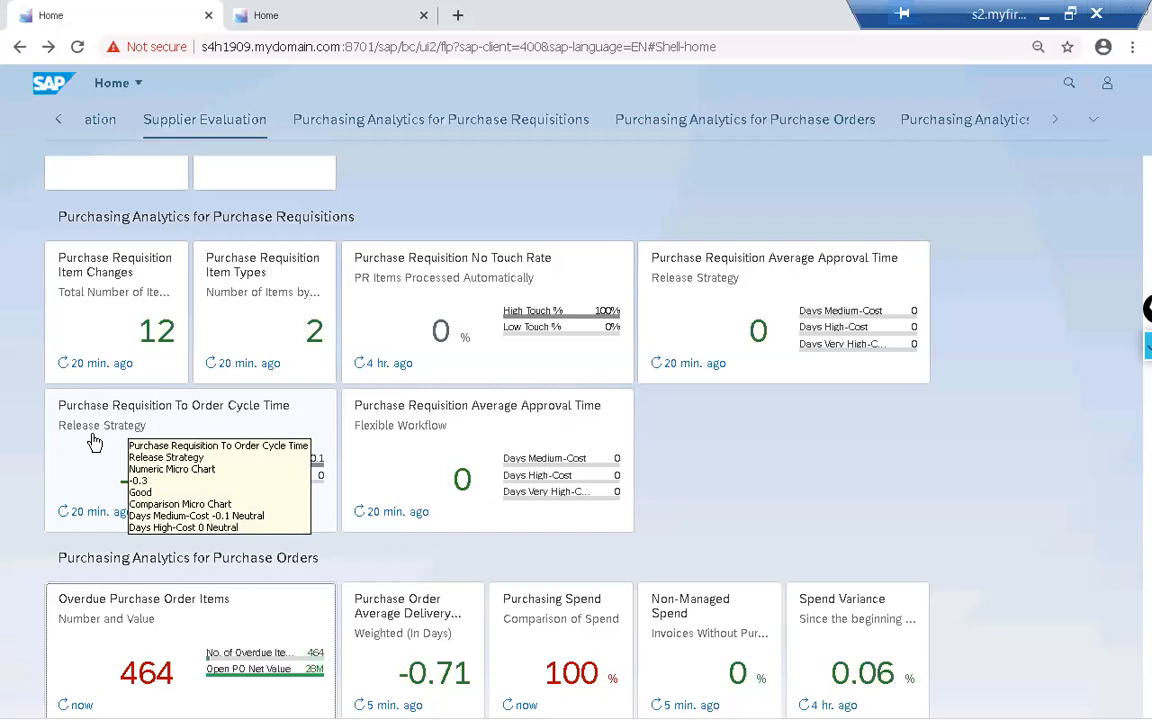
pyautogui.scroll(-3, 93, 442)
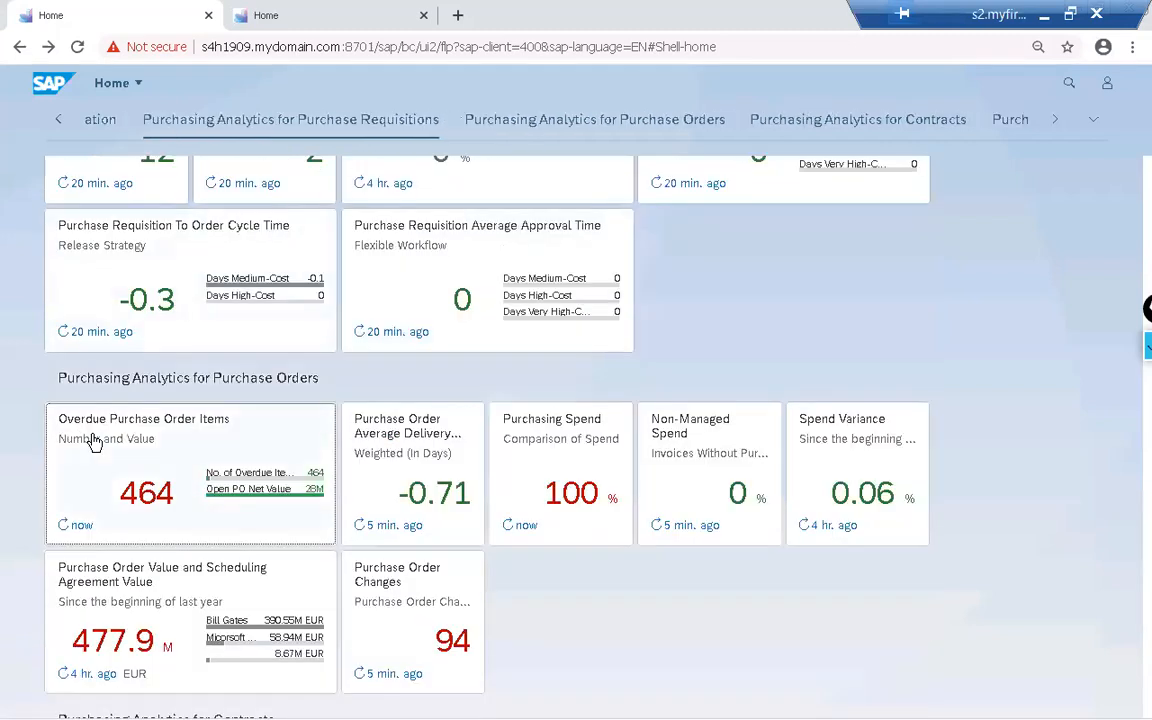
pyautogui.scroll(-2, 93, 442)
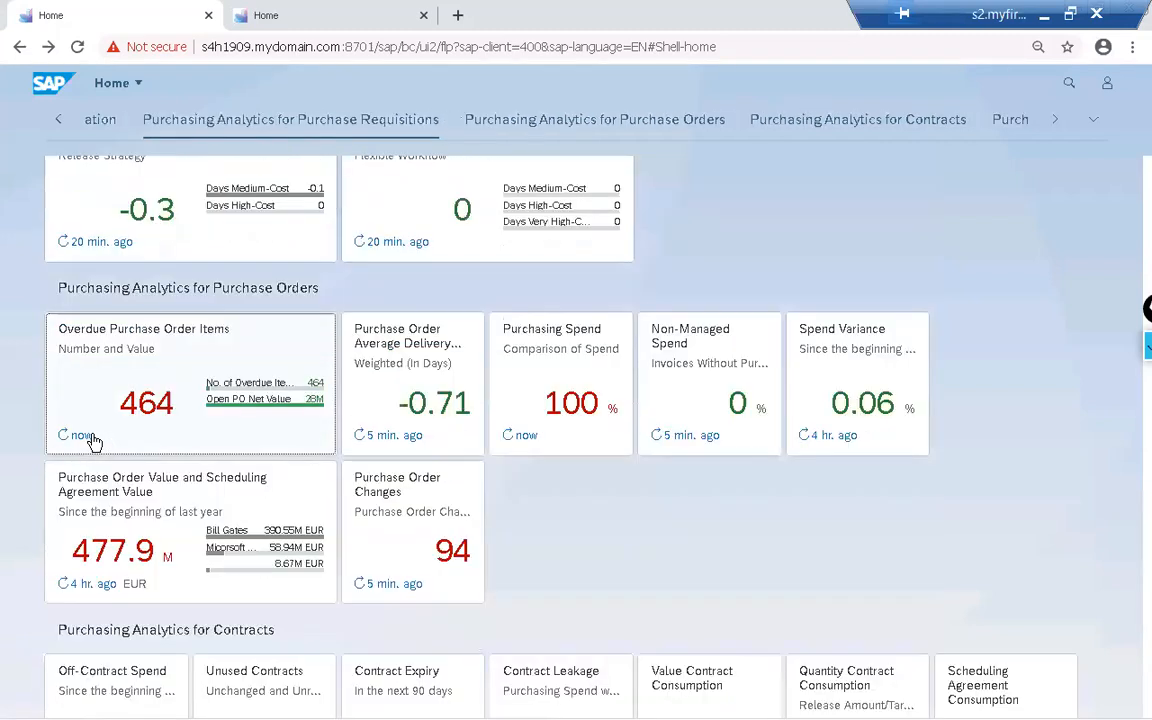
pyautogui.scroll(-3, 93, 442)
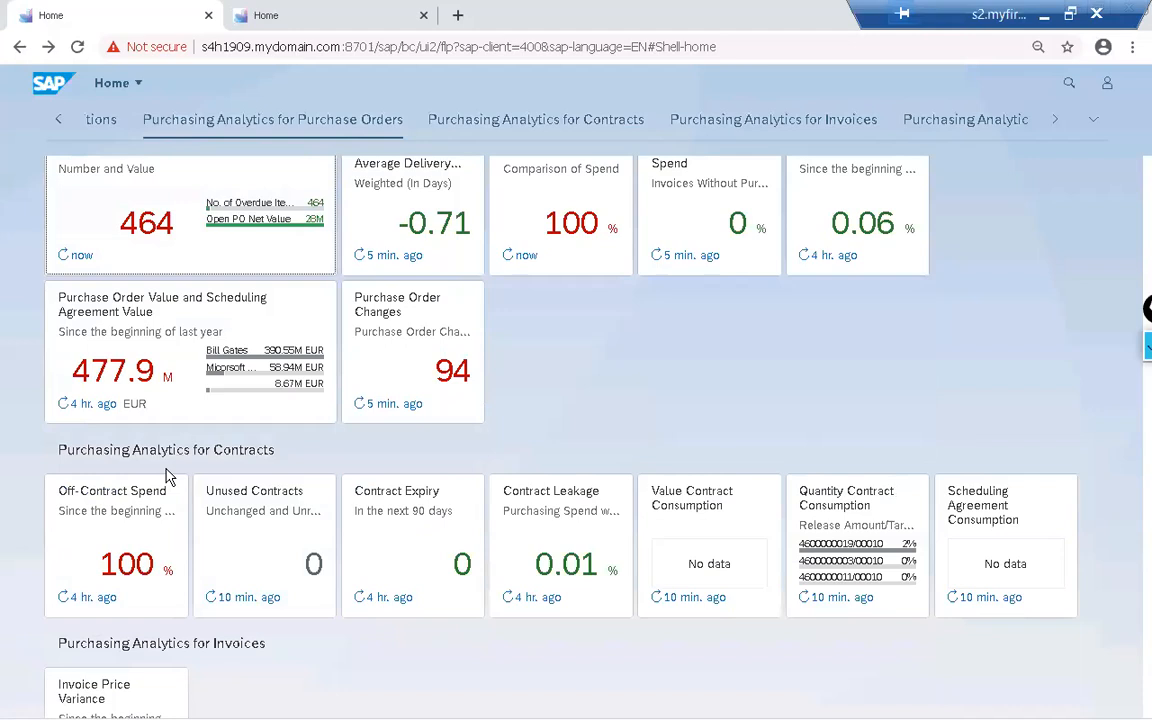
pyautogui.scroll(-2, 167, 477)
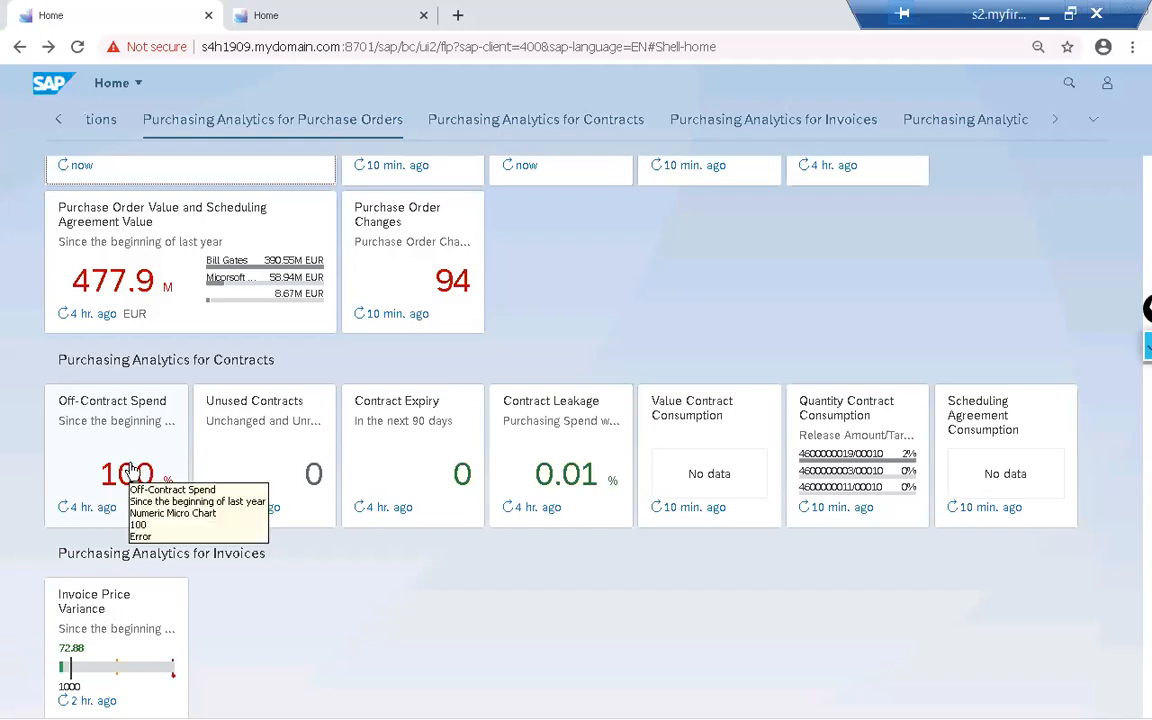
# Open Quantity Contract Consumption, review its chart by supplier, and go back to the purchase requisition analytics tiles on the home page
pyautogui.click(851, 428)
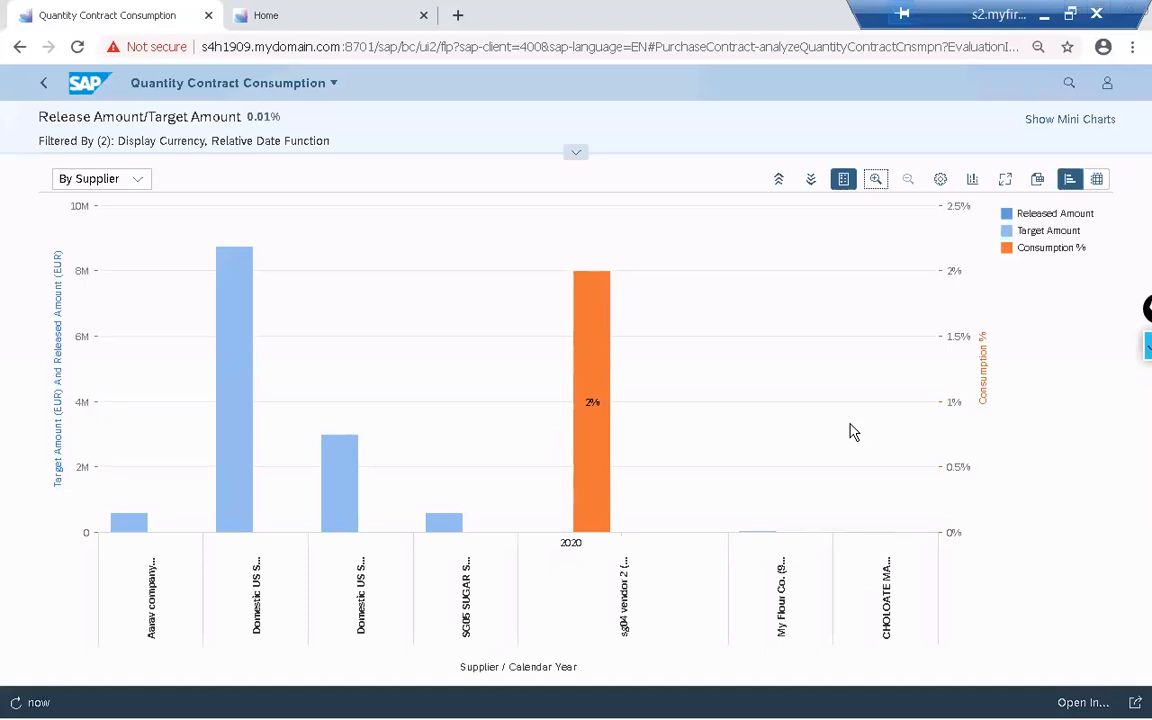
pyautogui.click(229, 465)
pyautogui.click(45, 85)
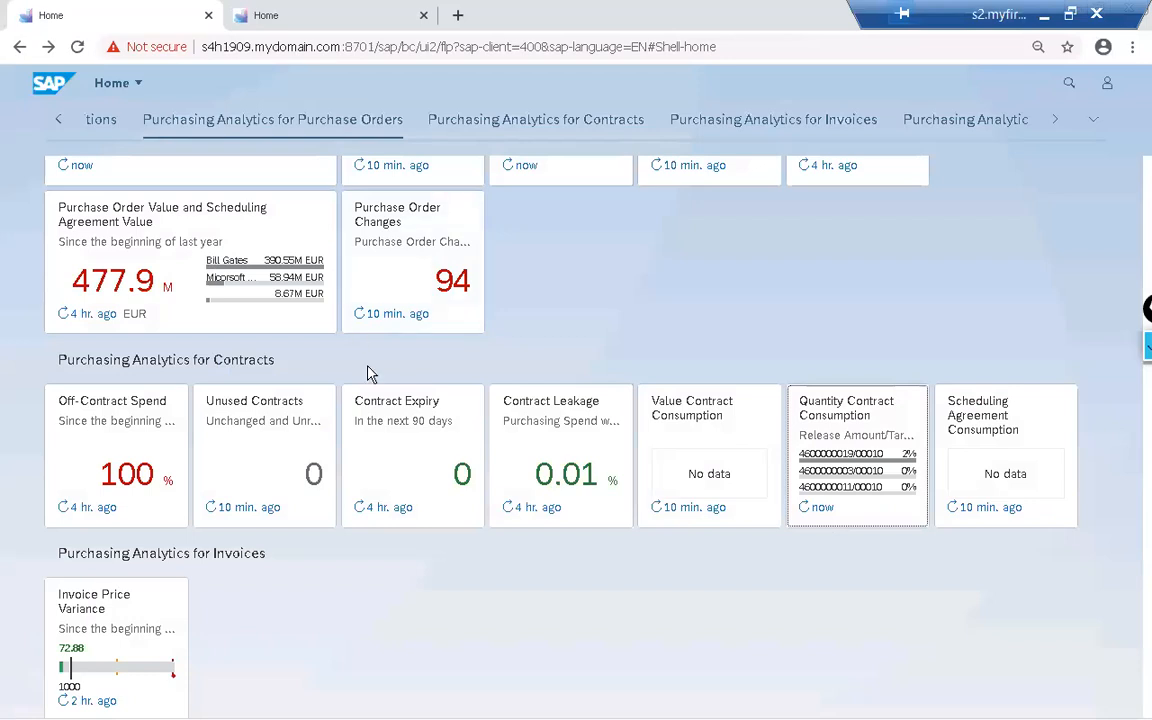
pyautogui.scroll(5, 367, 373)
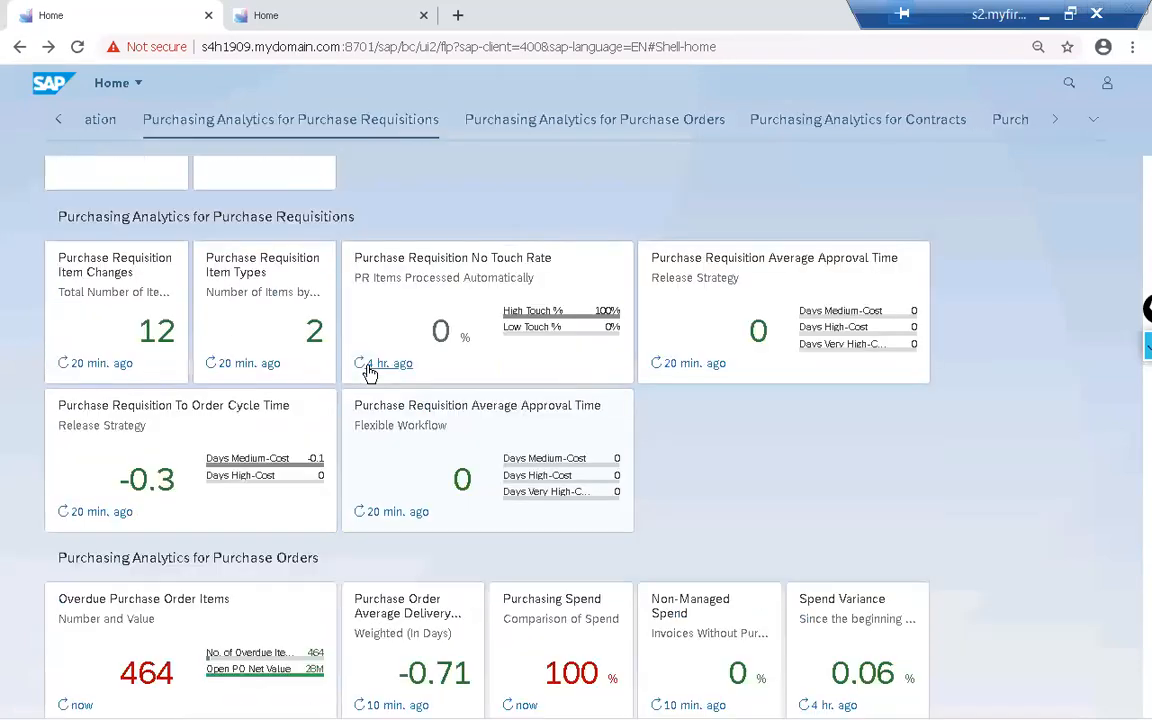
pyautogui.scroll(3, 367, 373)
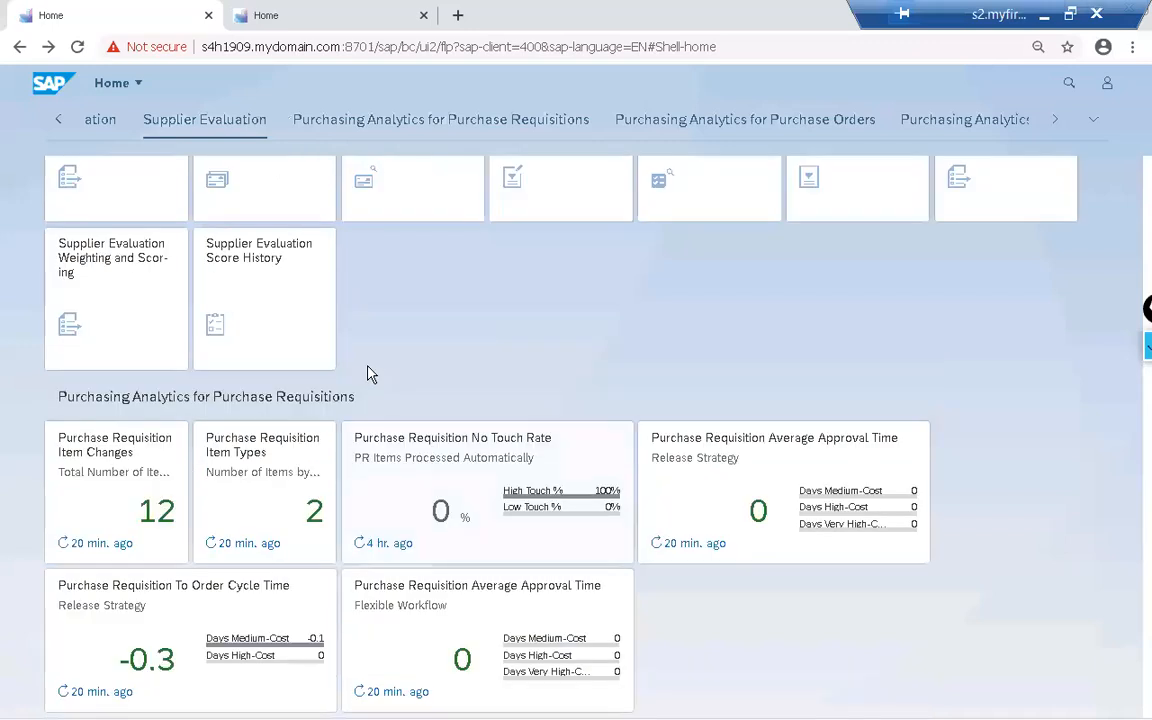
pyautogui.scroll(-1, 368, 375)
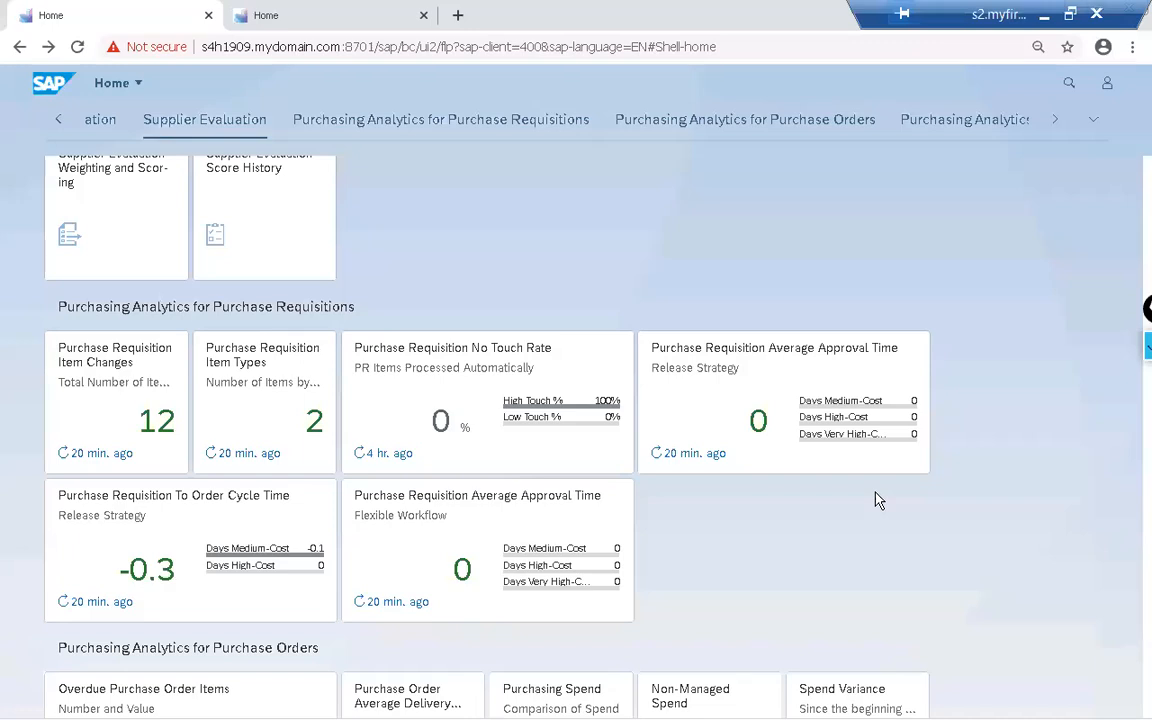
pyautogui.click(458, 15)
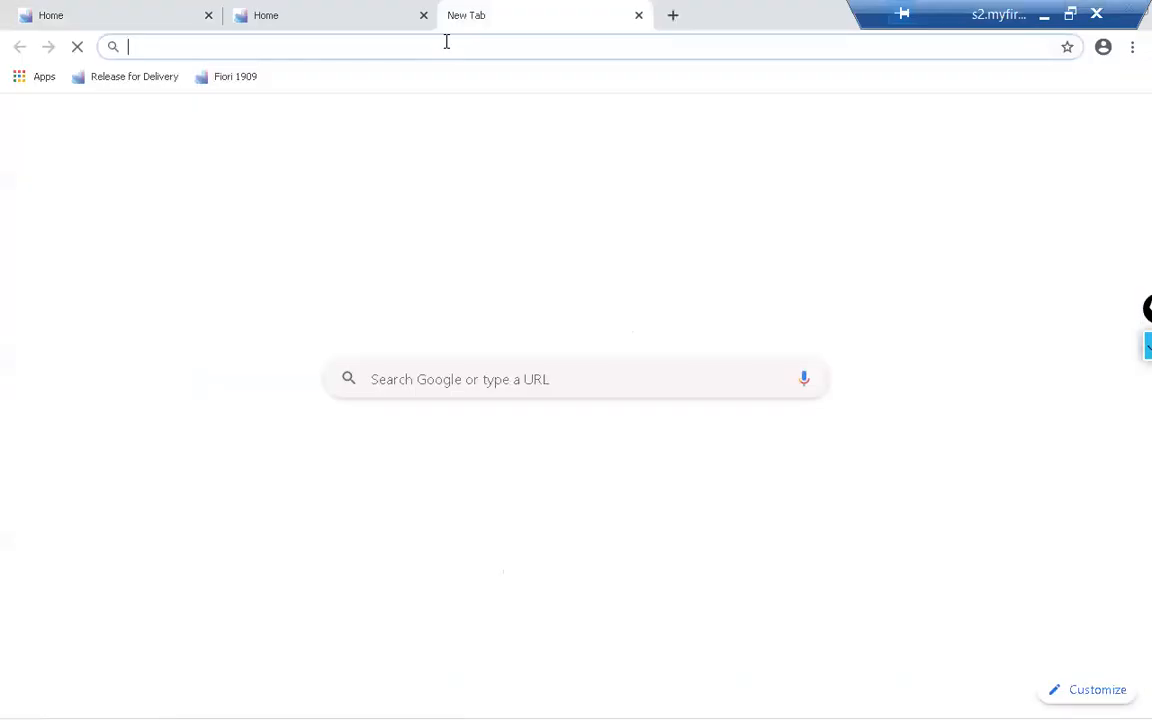
pyautogui.write('sastr')
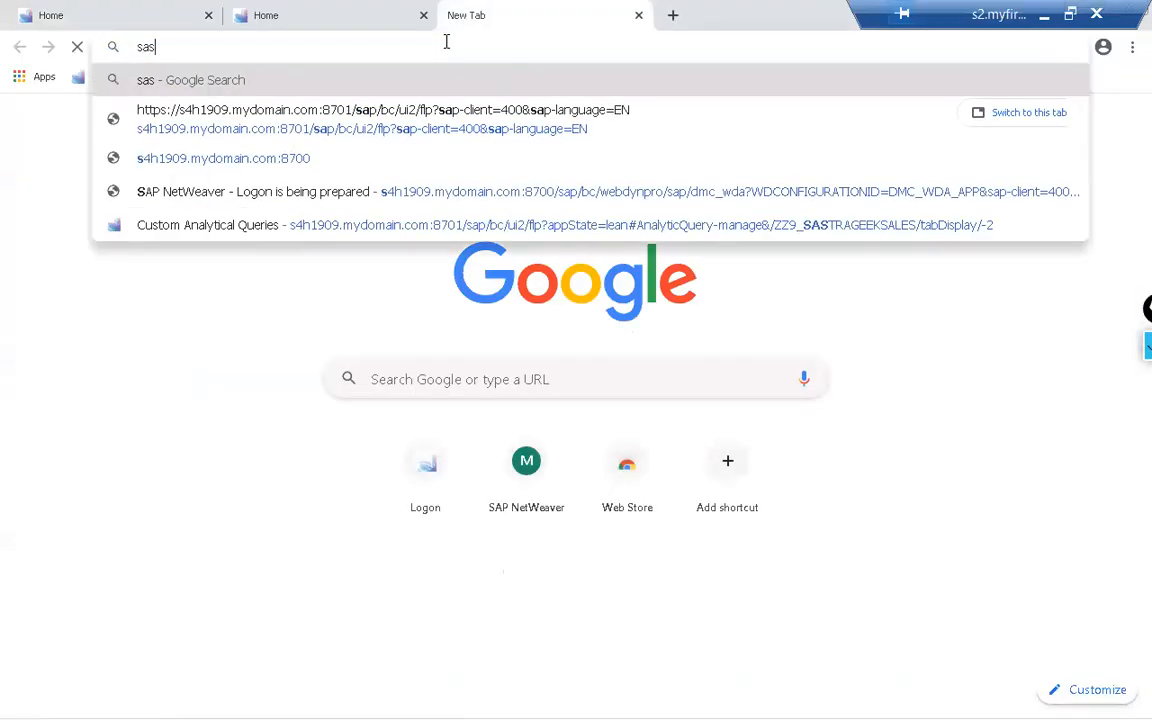
pyautogui.write('ag')
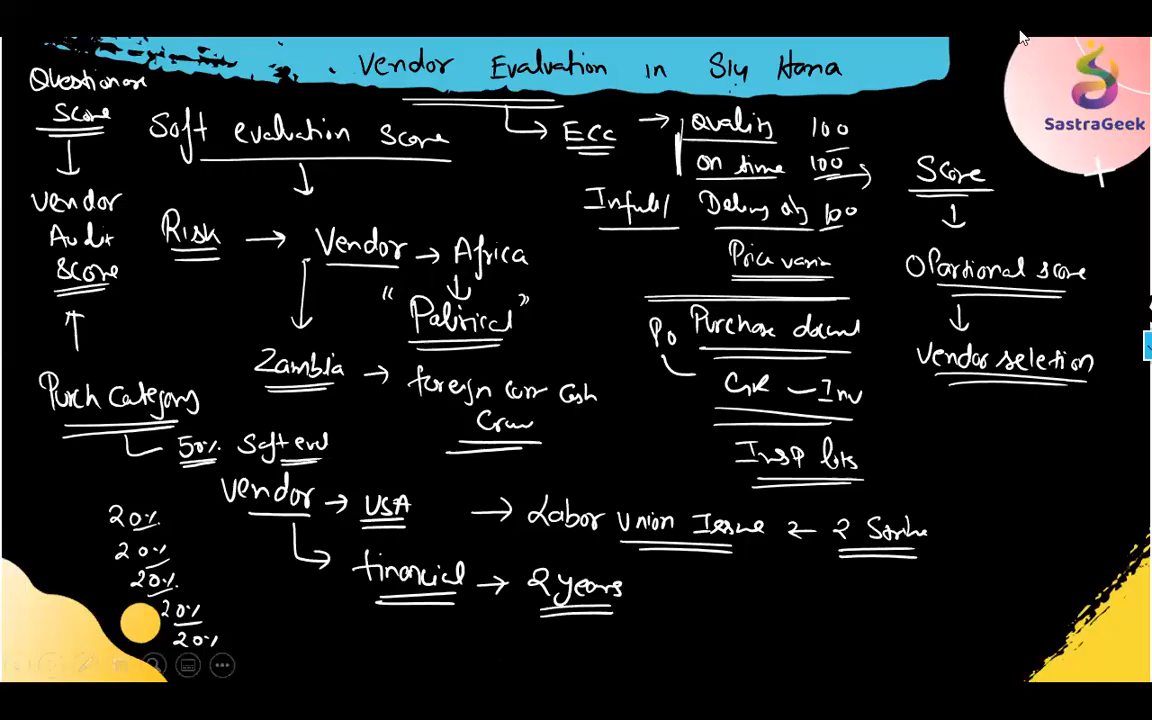
pyautogui.hotkey('alt', 'Tab')
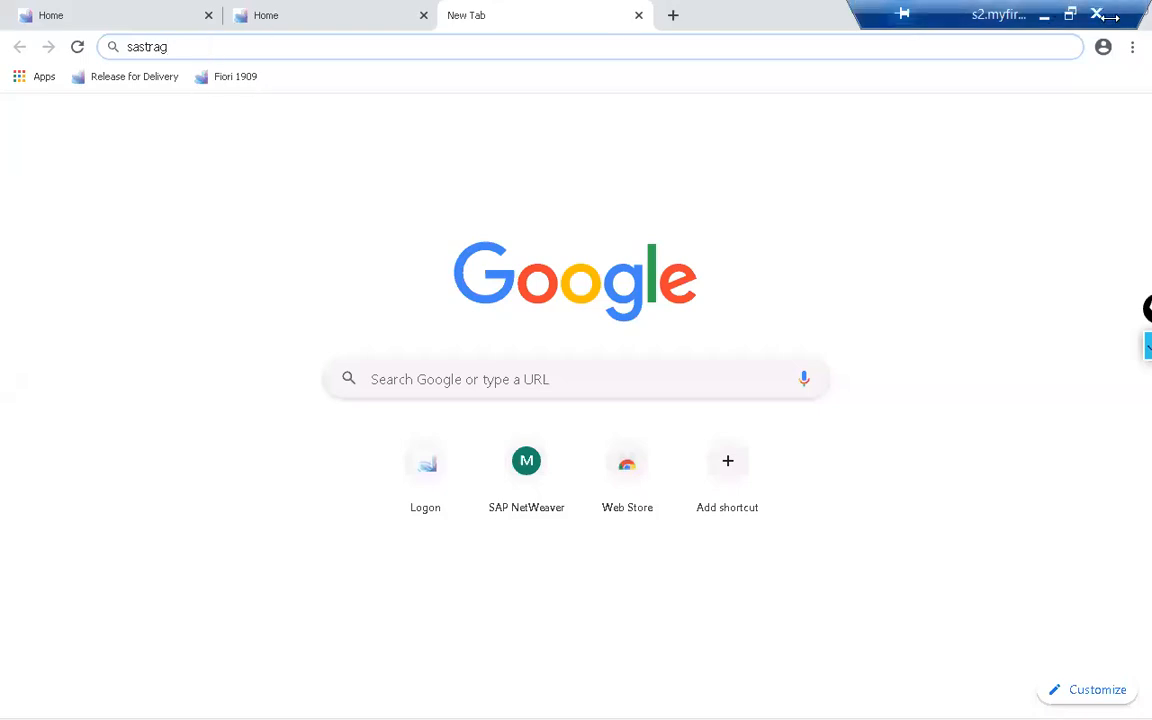
# Minimize the remote desktop session and end the PowerPoint slide show, keeping the ink annotations
pyautogui.click(1043, 13)
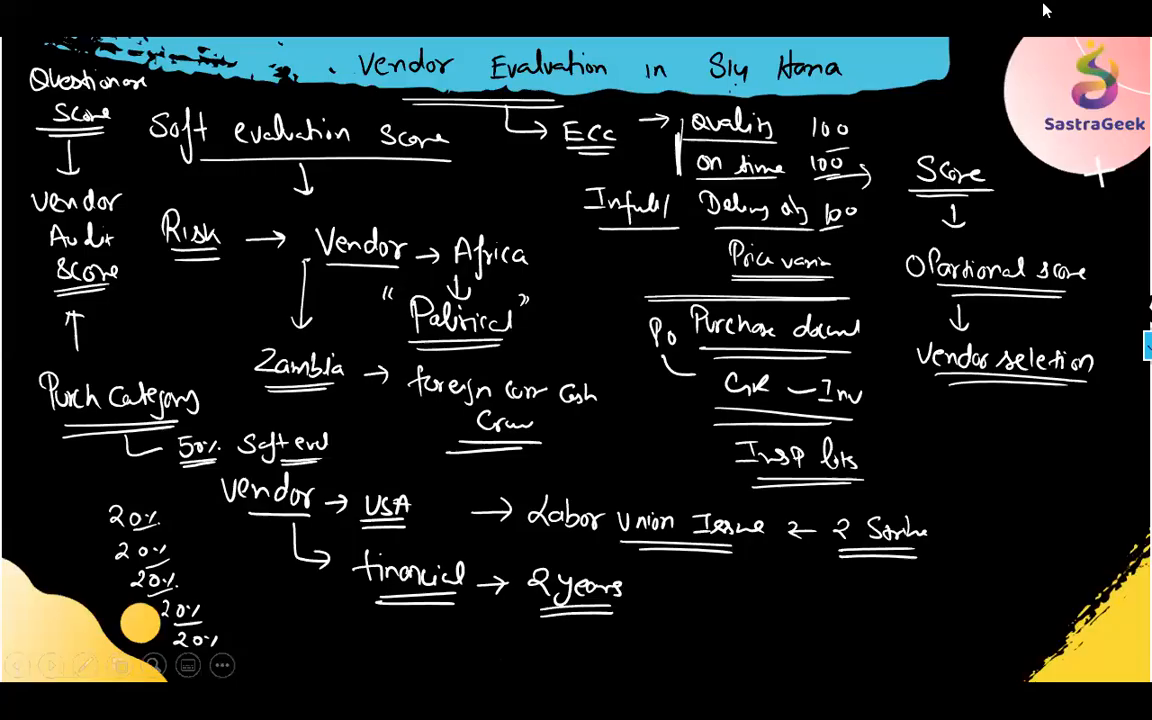
pyautogui.press('Escape')
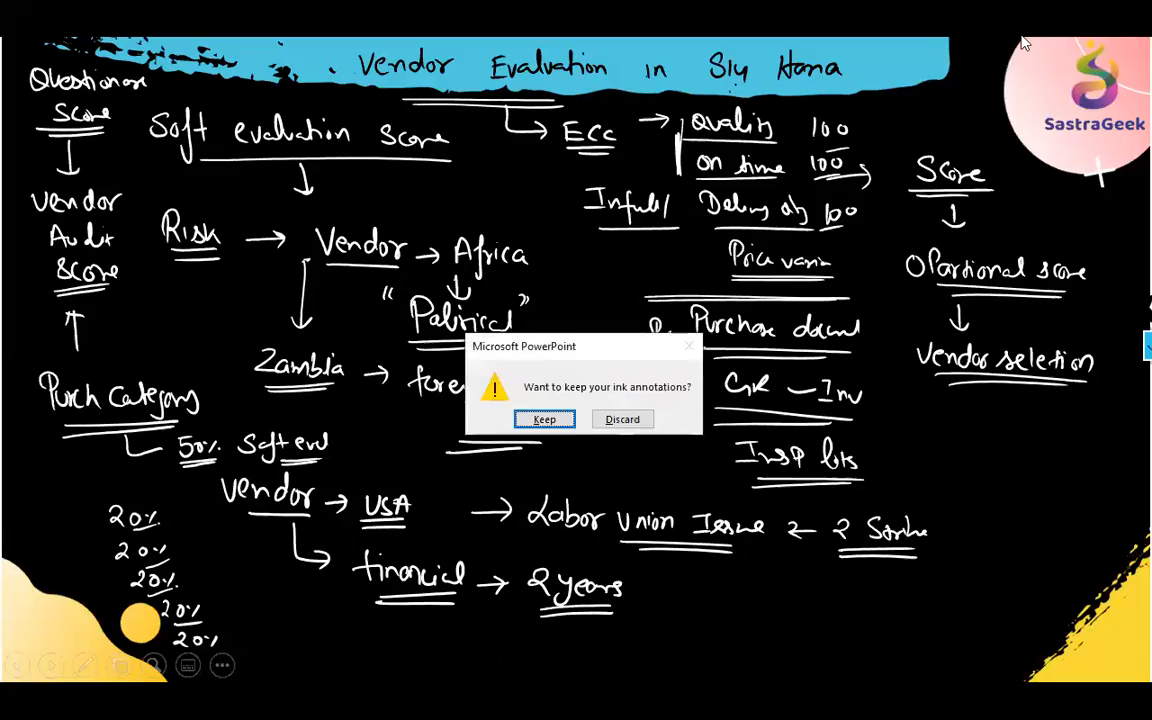
pyautogui.click(545, 420)
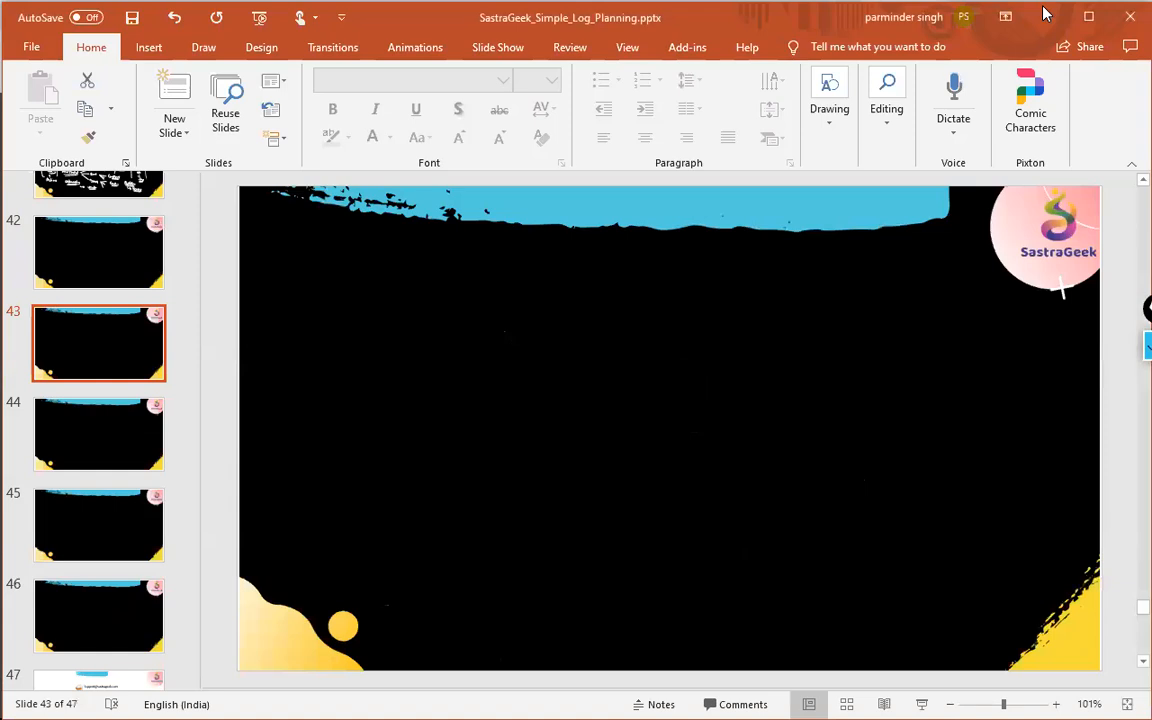
# Switch from PowerPoint to the local Chrome window with the sastrageek.com home page
pyautogui.hotkey('alt', 'Tab')
pyautogui.hotkey('alt', 'Tab')
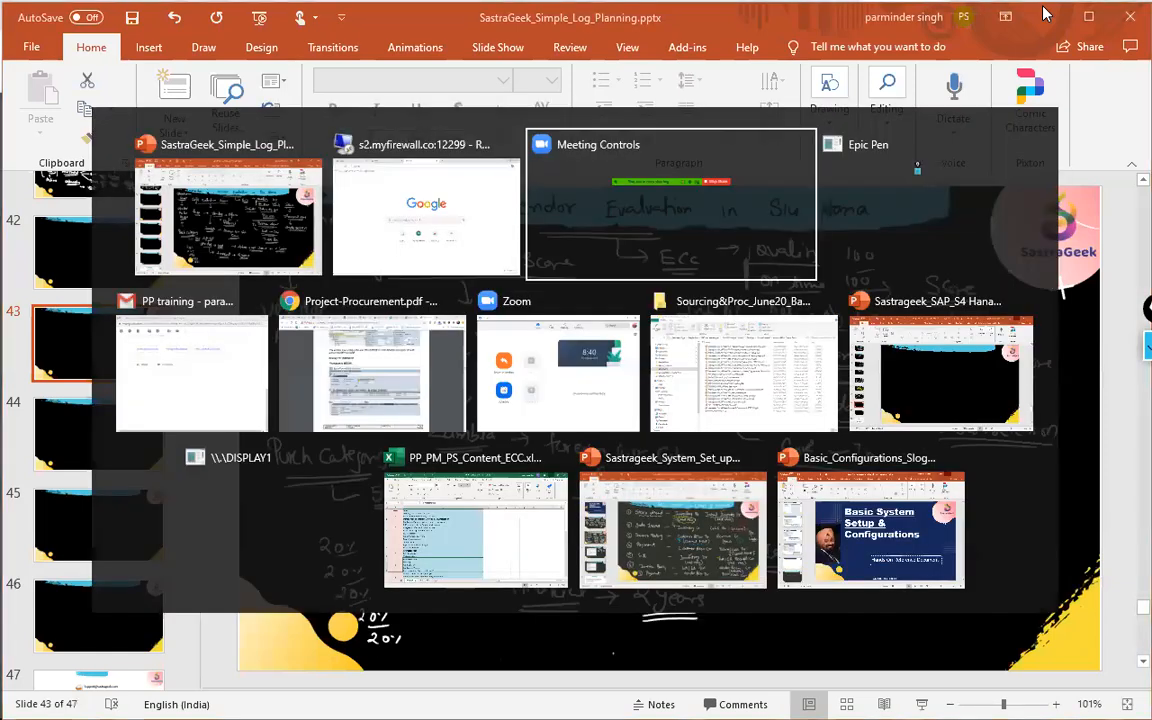
pyautogui.hotkey('alt', 'Tab')
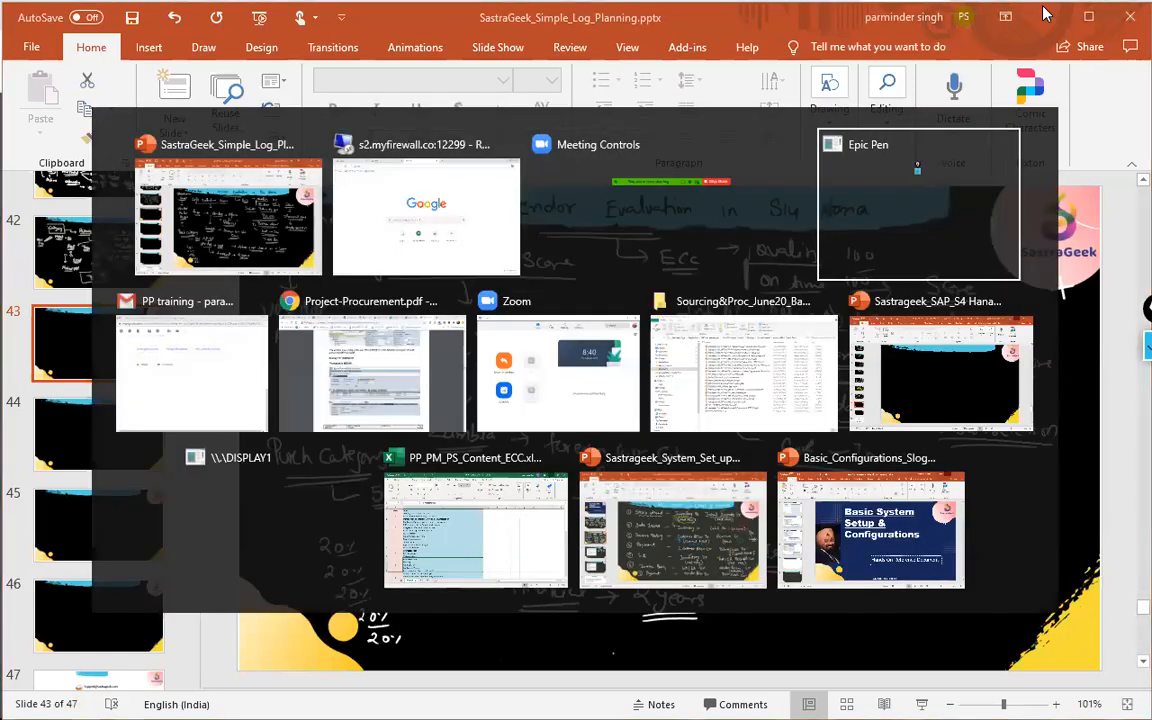
pyautogui.hotkey('alt', 'Tab')
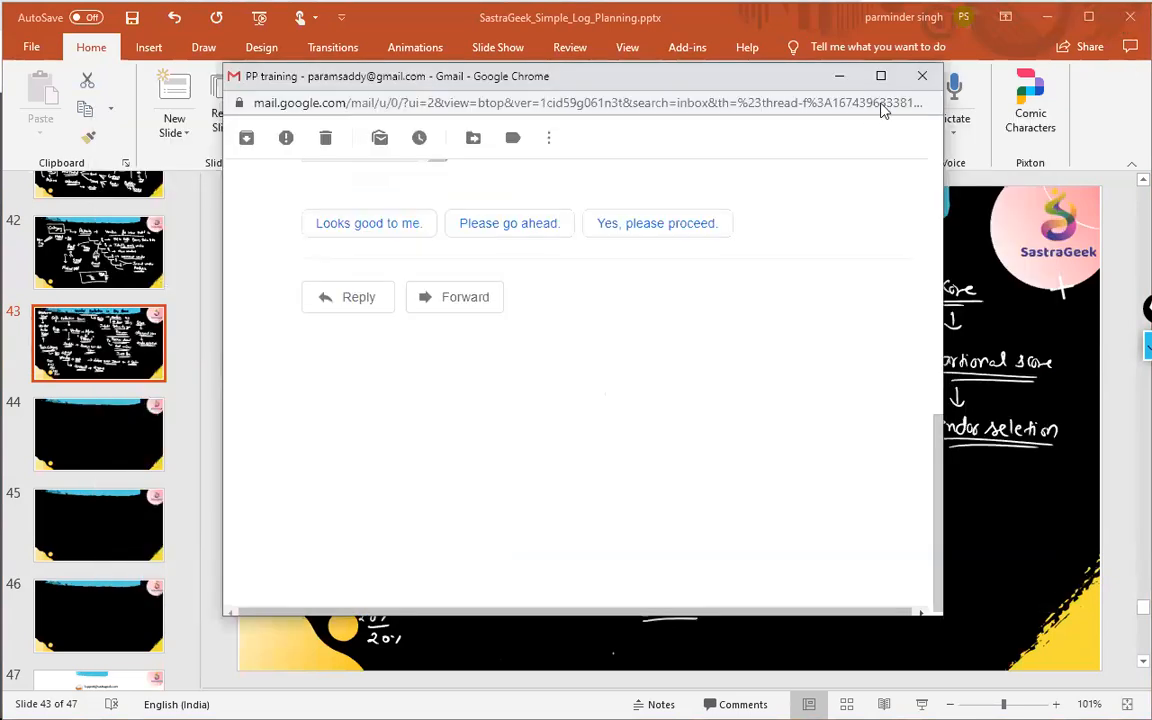
pyautogui.hotkey('alt', 'Tab')
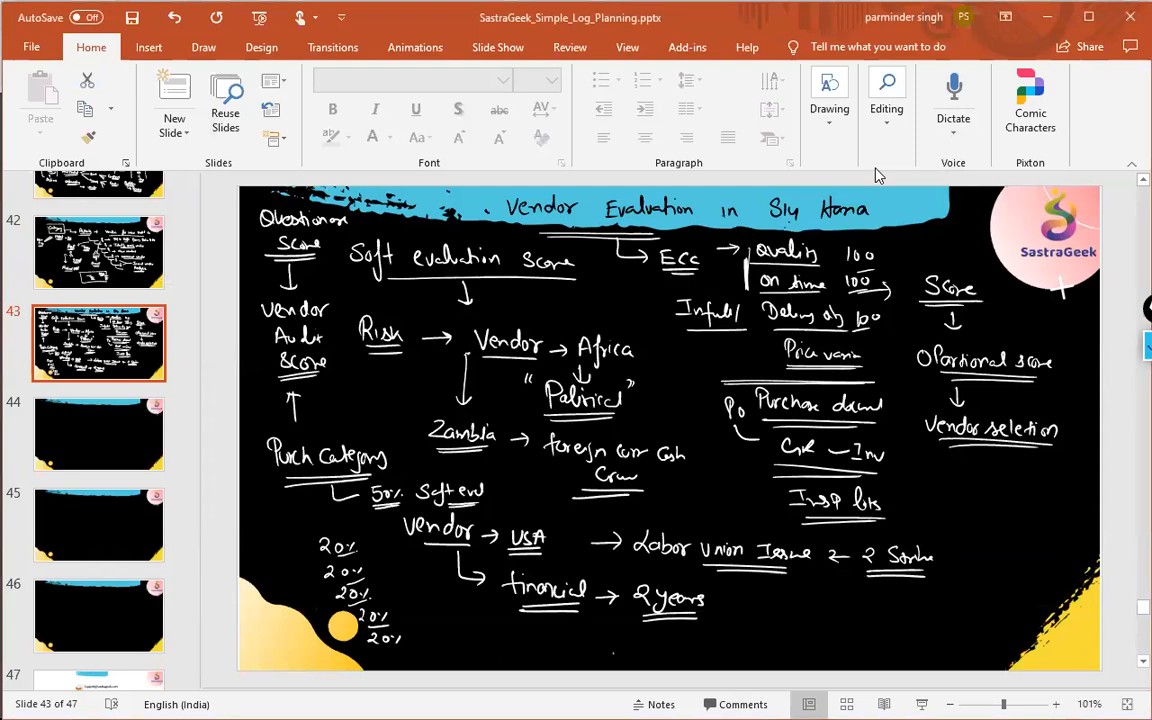
pyautogui.hotkey('alt', 'Tab')
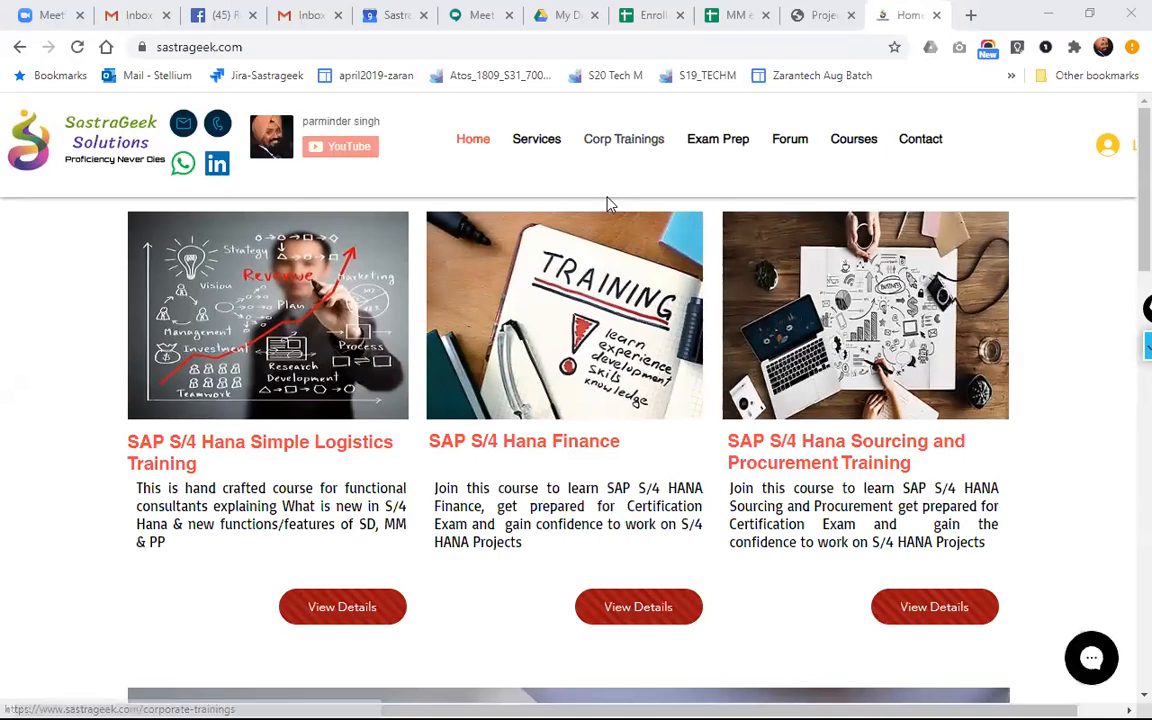
# Dismiss the live training pop-up on the SastraGeek home page and open the Corporate Training Offerings page
pyautogui.scroll(-1, 610, 205)
pyautogui.scroll(-4, 610, 205)
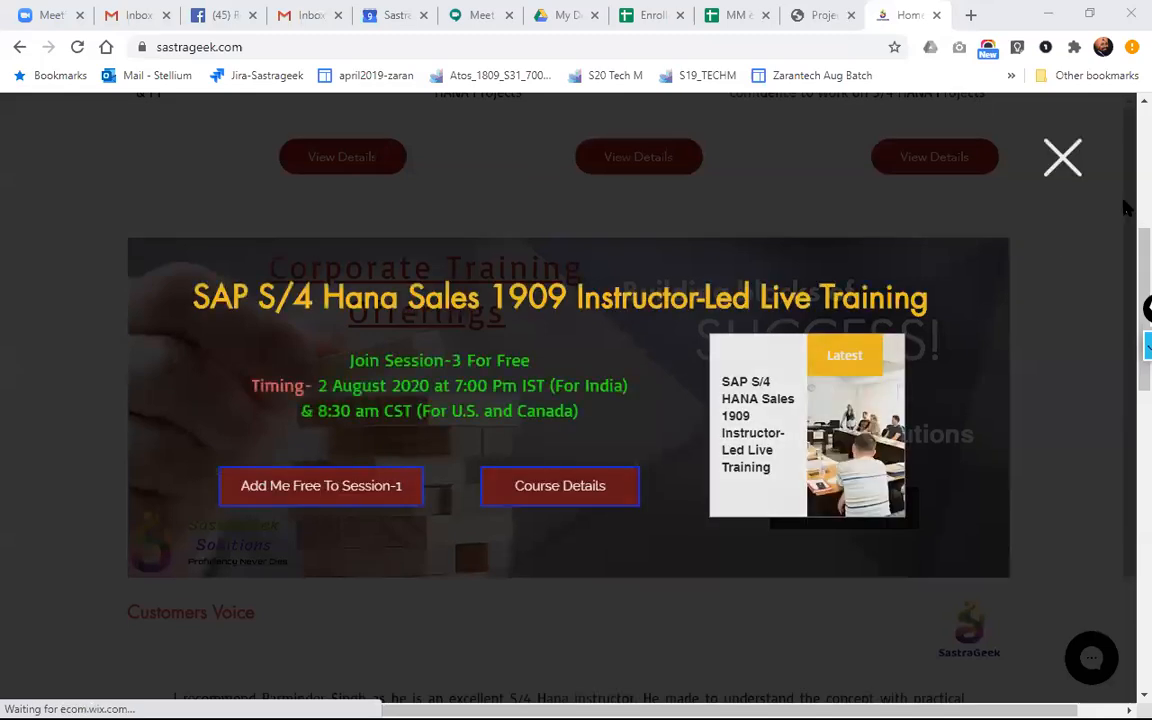
pyautogui.click(1062, 159)
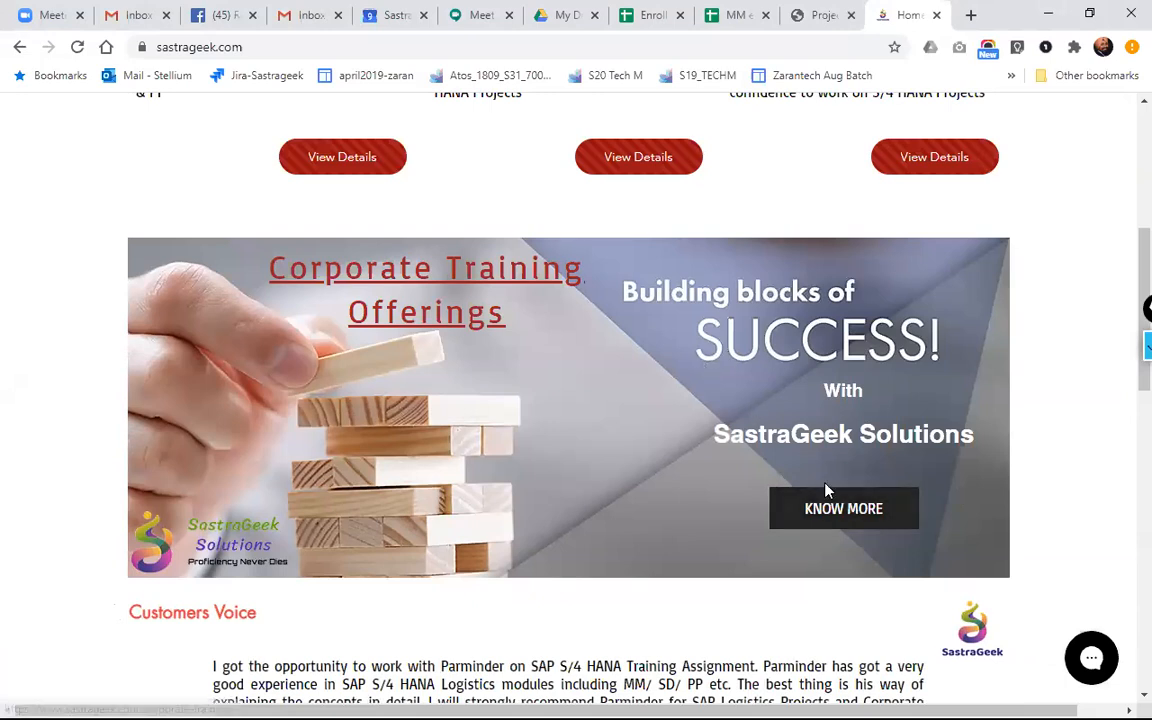
pyautogui.click(826, 517)
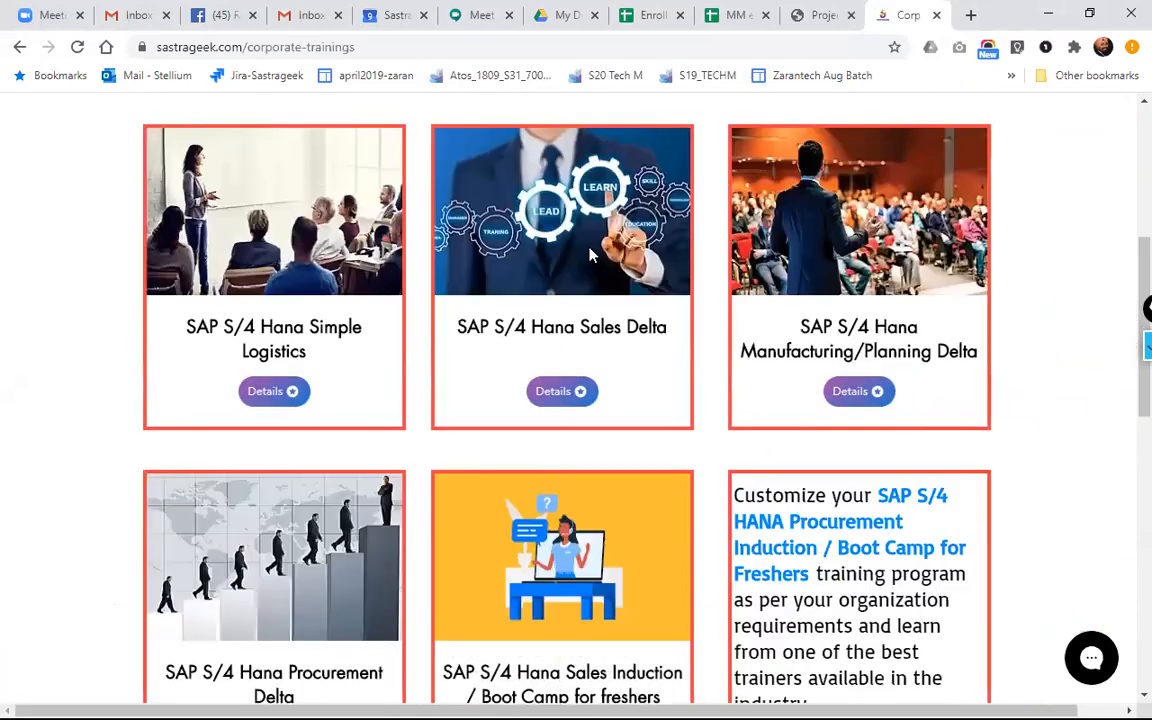
# Look through the corporate training courses and open the details request form for SAP S/4 Hana Solution Architect
pyautogui.scroll(3, 560, 432)
pyautogui.scroll(1, 561, 432)
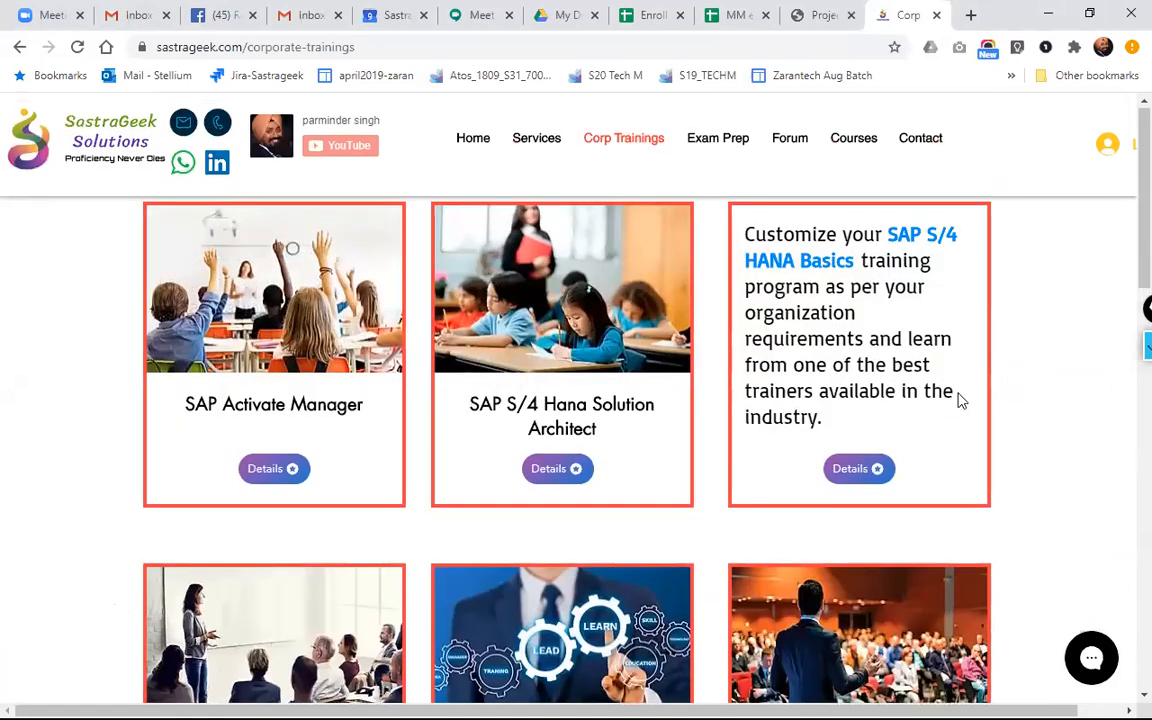
pyautogui.scroll(-2, 959, 399)
pyautogui.scroll(-5, 959, 401)
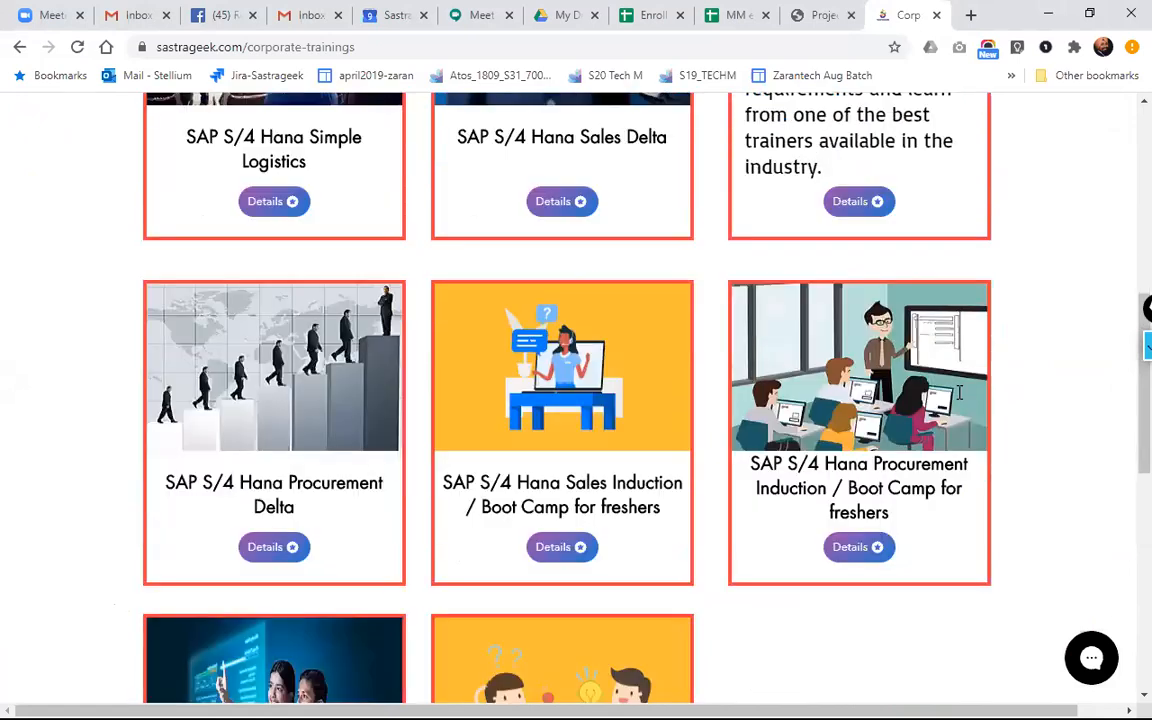
pyautogui.scroll(3, 959, 401)
pyautogui.scroll(3, 959, 401)
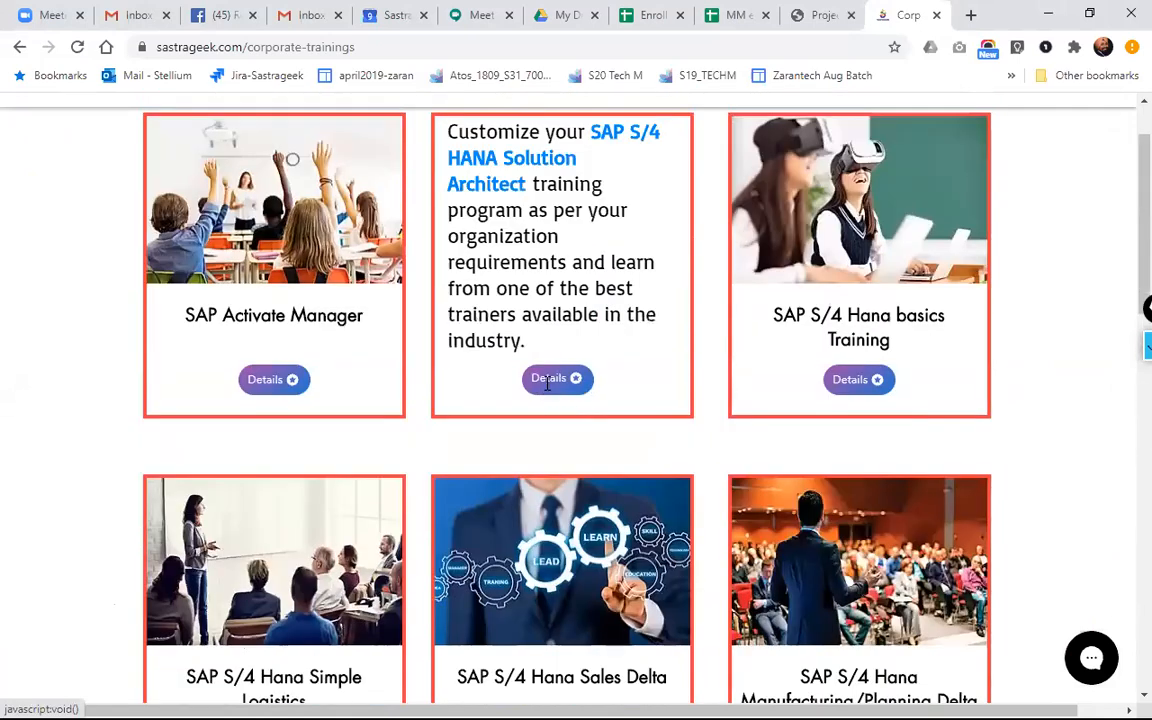
pyautogui.click(549, 381)
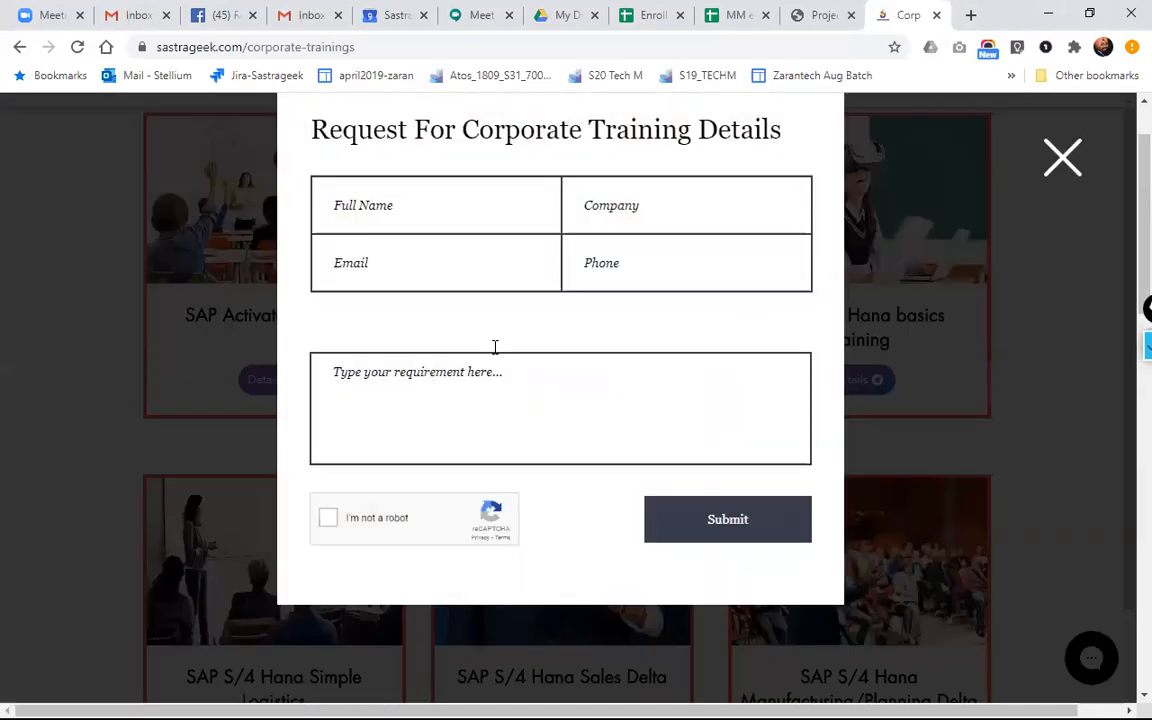